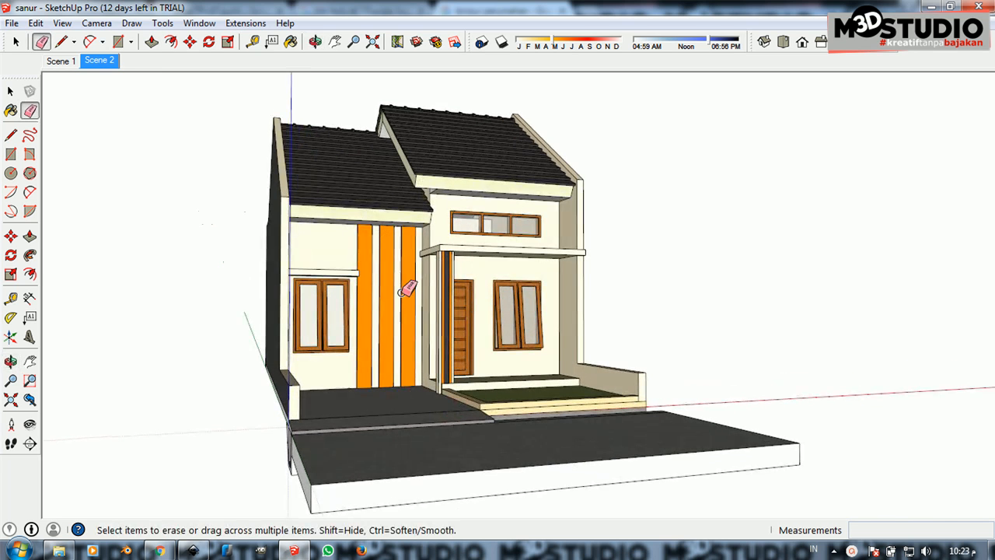
# Switch to Inkscape and delete the entire existing floor plan drawing, leaving the canvas empty
pyautogui.click(192, 551)
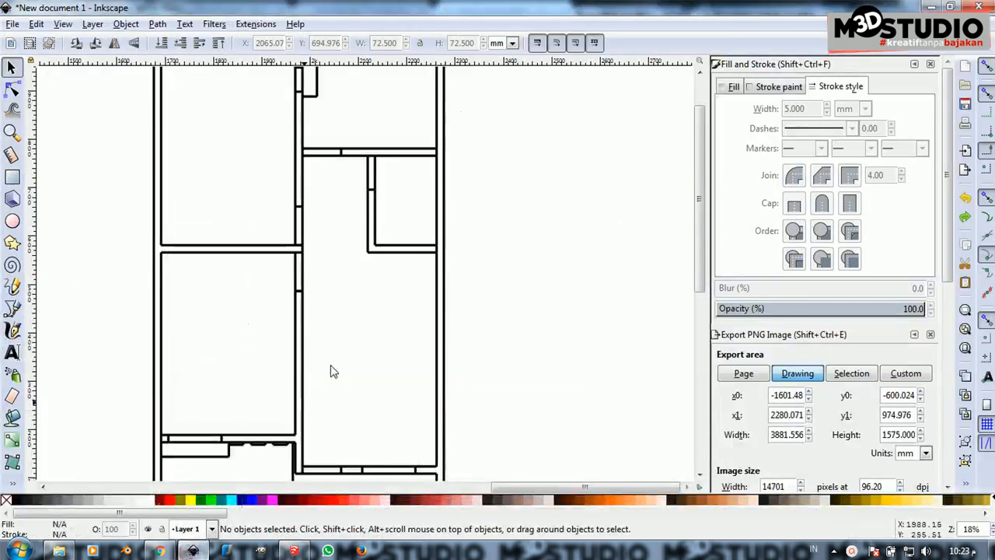
pyautogui.scroll(-4, 456, 311)
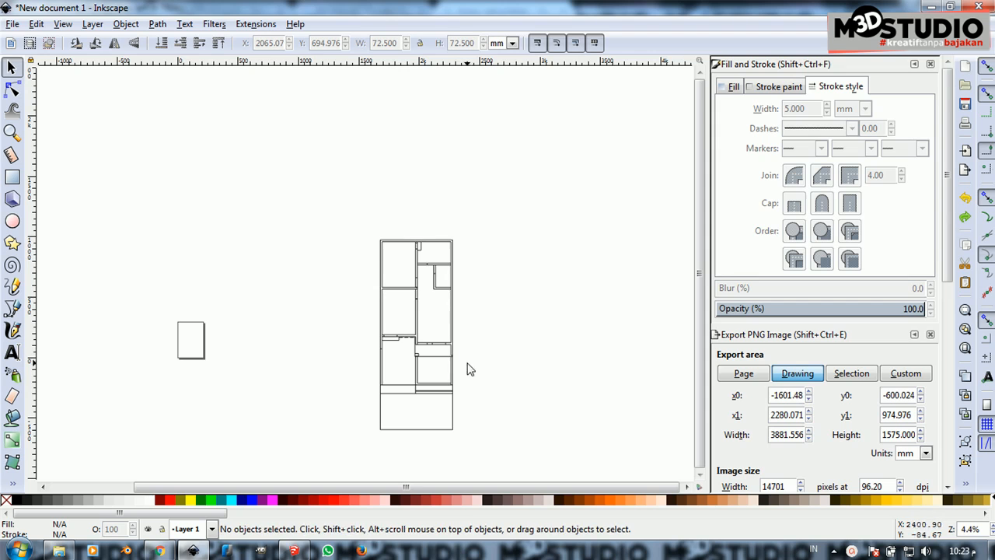
pyautogui.moveTo(497, 432); pyautogui.dragTo(314, 229)
pyautogui.press('Delete')
pyautogui.moveTo(545, 412); pyautogui.dragTo(292, 290)
pyautogui.moveTo(543, 455); pyautogui.dragTo(239, 176)
pyautogui.press('Delete')
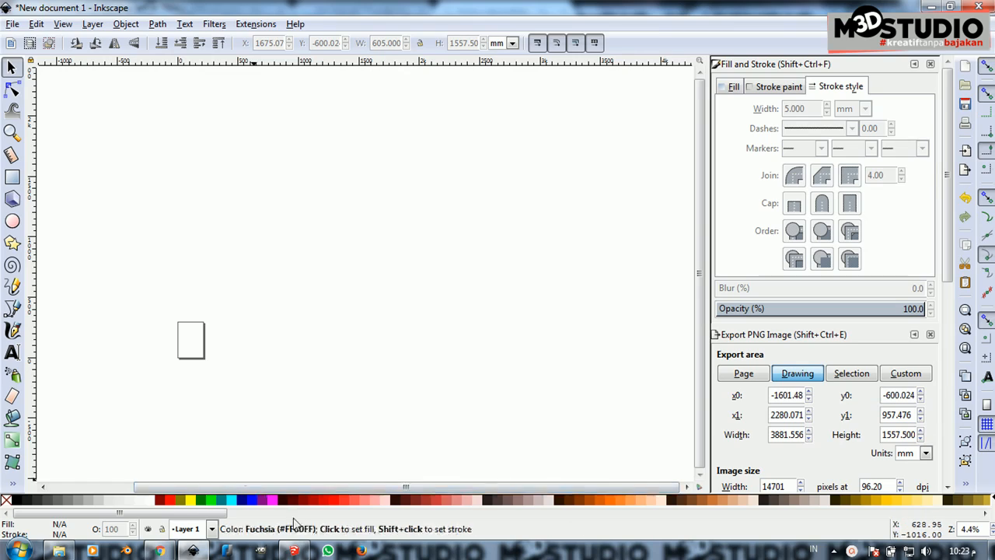
# Switch to SketchUp and examine the house model from several sides, including the paved ground group in front of it
pyautogui.click(308, 552)
pyautogui.moveTo(501, 369); pyautogui.dragTo(347, 406)
pyautogui.scroll(-2, 430, 290)
pyautogui.scroll(1, 376, 440)
pyautogui.scroll(-3, 478, 274)
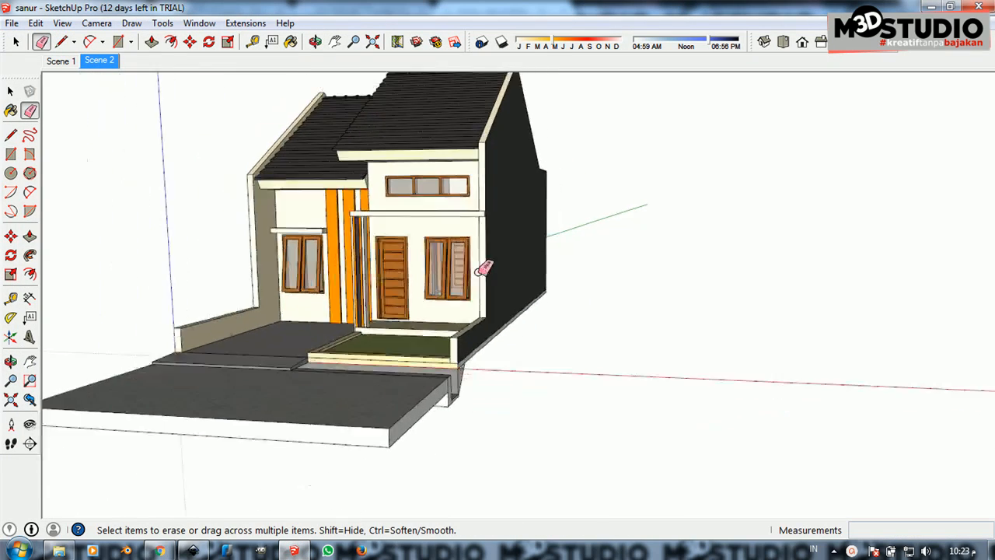
pyautogui.moveTo(379, 274)
pyautogui.mouseDown()
pyautogui.moveTo(520, 338)
pyautogui.moveTo(621, 310)
pyautogui.mouseUp()
pyautogui.press('space')
pyautogui.doubleClick(546, 409)
pyautogui.click(547, 410)
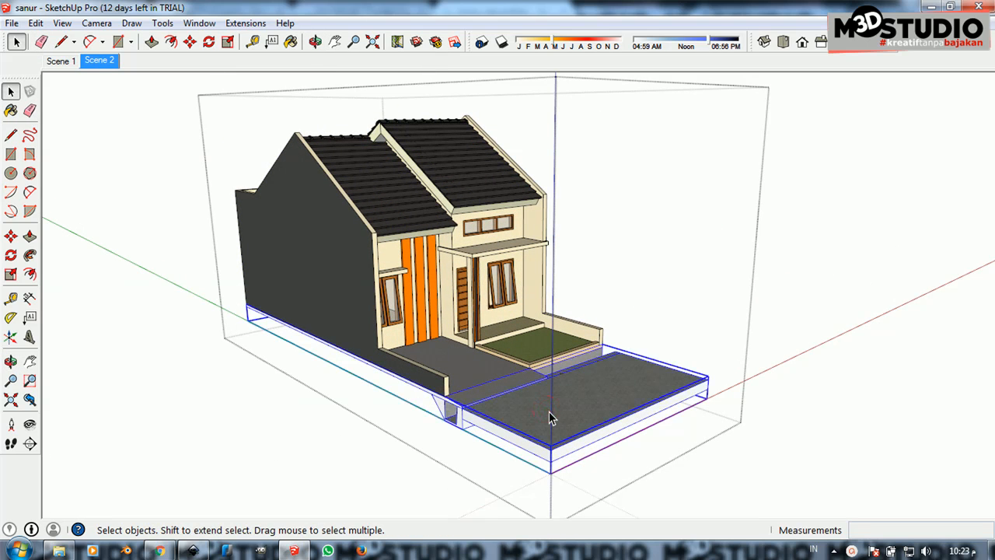
pyautogui.doubleClick(549, 411)
pyautogui.click(549, 412)
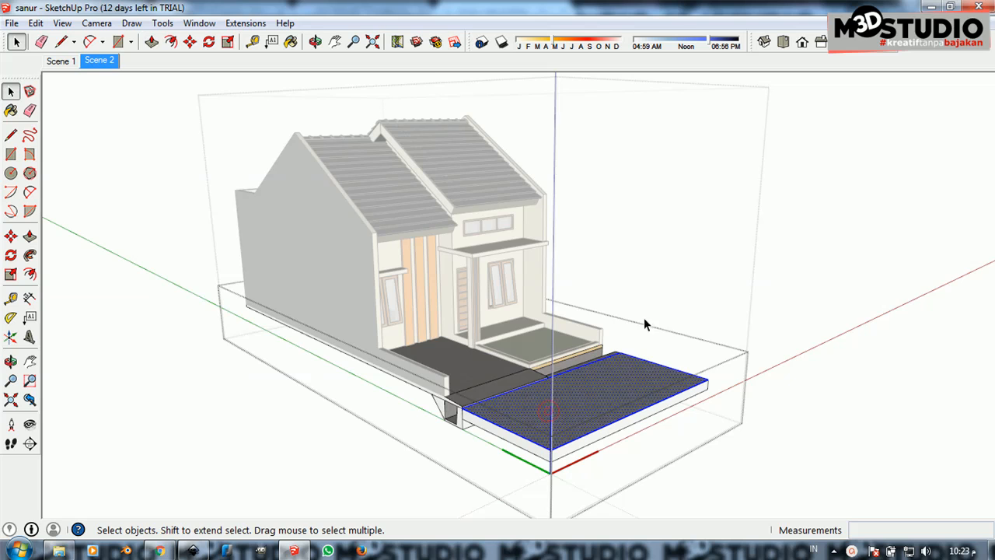
pyautogui.click(665, 300)
# Place a horizontal section plane on the porch floor so it cuts through the whole house
pyautogui.moveTo(634, 292); pyautogui.dragTo(422, 249)
pyautogui.moveTo(491, 272); pyautogui.dragTo(491, 324)
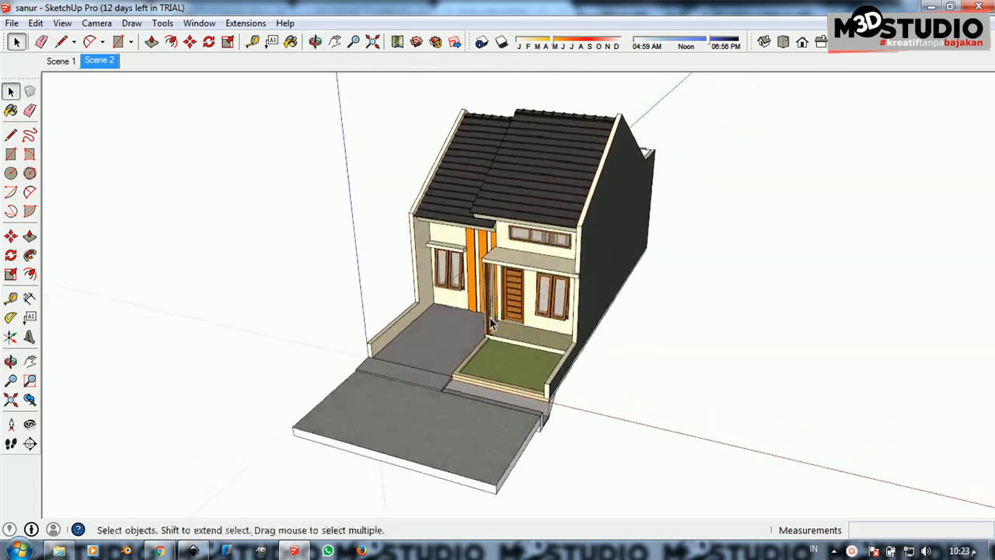
pyautogui.click(29, 444)
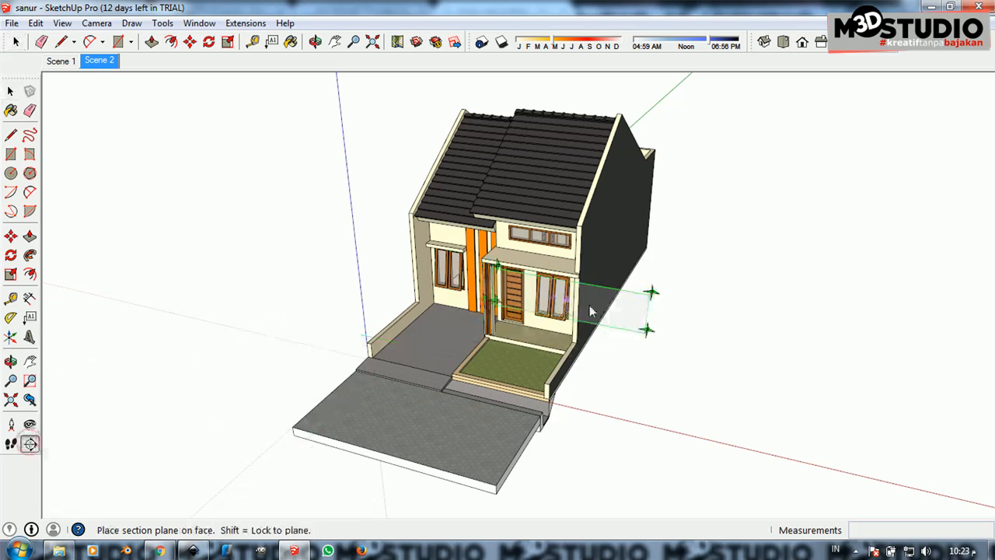
pyautogui.click(520, 330)
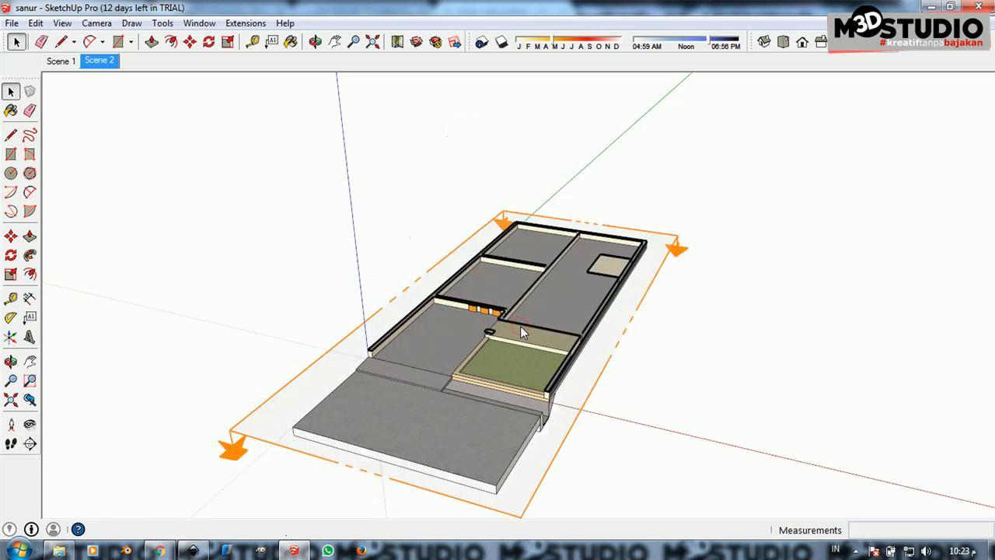
# Move the section plane vertically upward until it cuts the walls above the doors and windows
pyautogui.press('space')
pyautogui.click(280, 403)
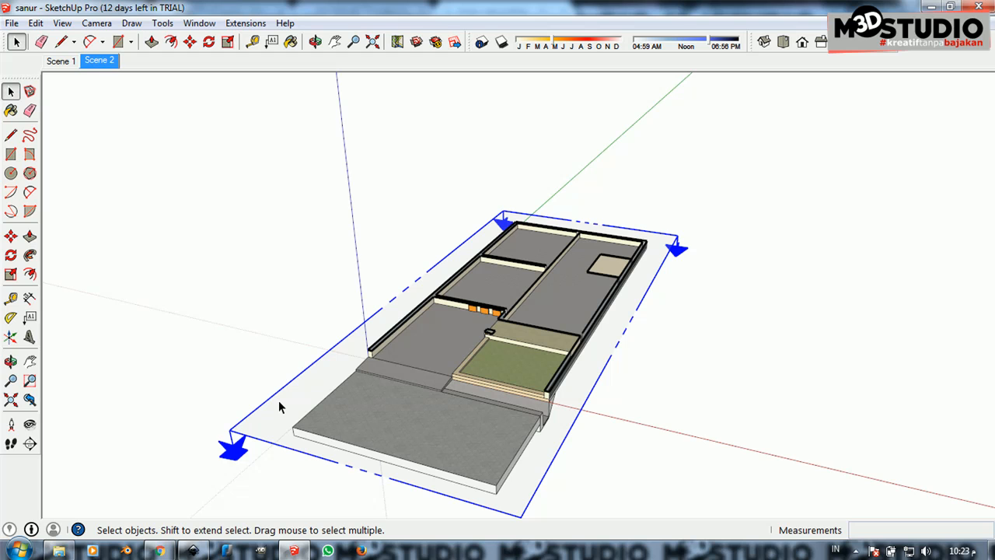
pyautogui.press('m')
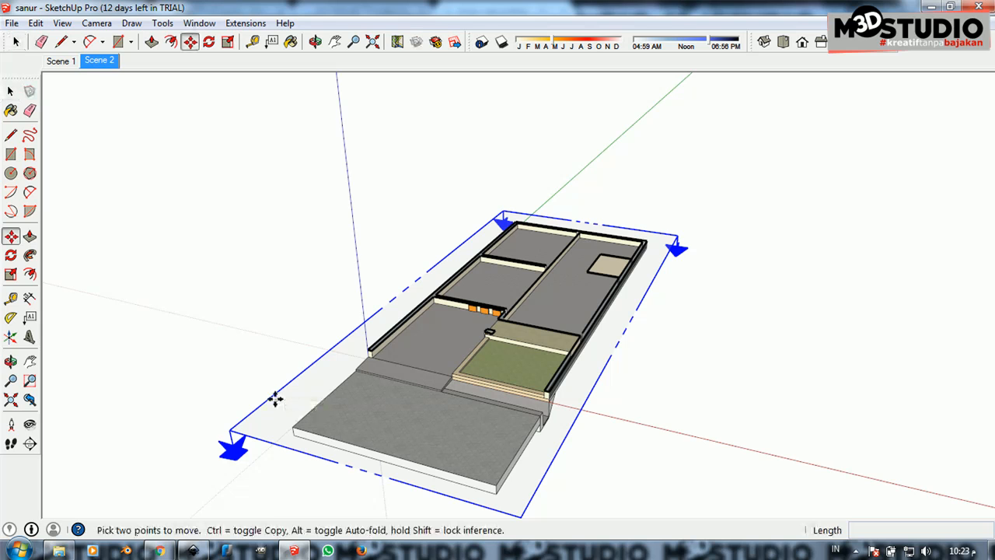
pyautogui.moveTo(275, 399); pyautogui.dragTo(275, 326)
pyautogui.click(274, 325)
# Raise the section plane slightly more, above the canopy over the front porch
pyautogui.scroll(5, 506, 220)
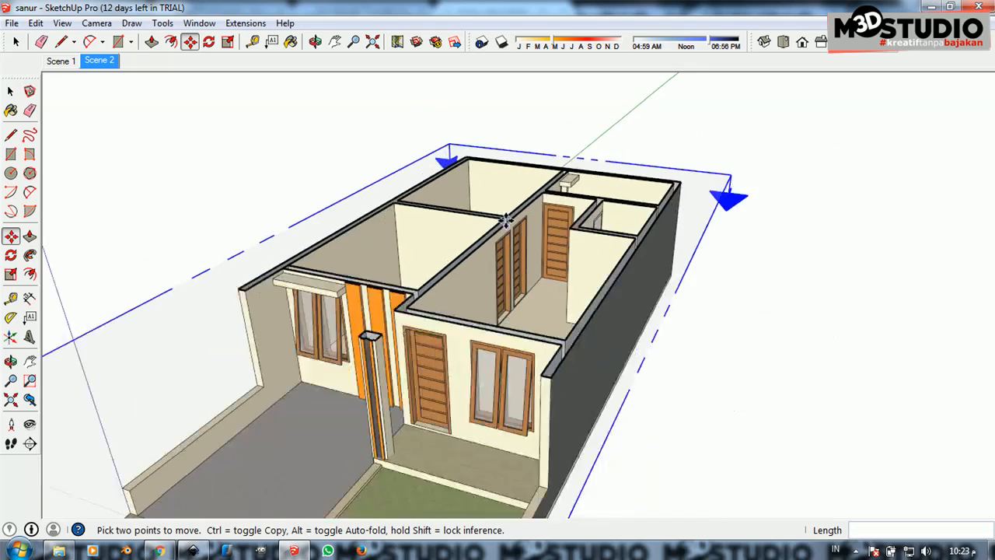
pyautogui.scroll(-2, 505, 220)
pyautogui.moveTo(467, 238); pyautogui.dragTo(502, 316)
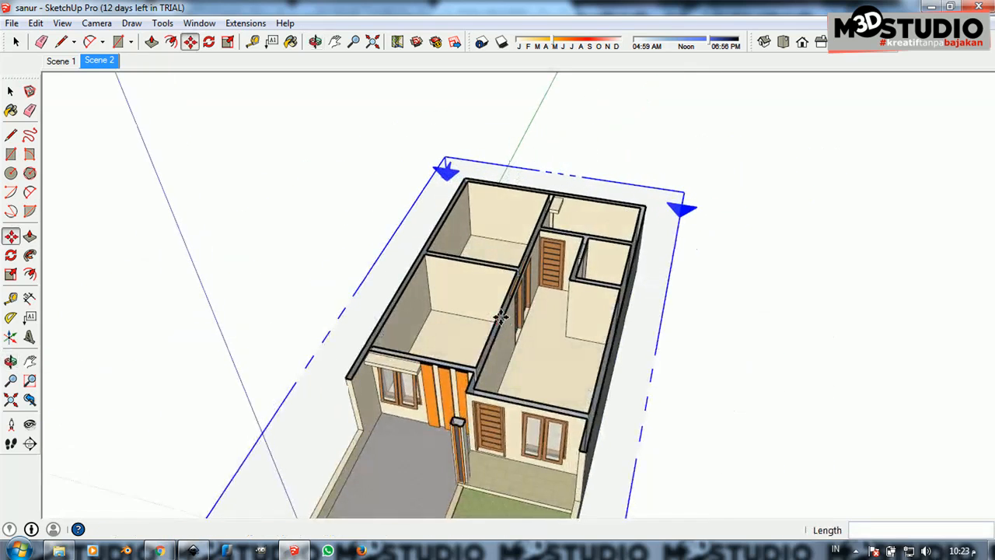
pyautogui.scroll(-3, 498, 288)
pyautogui.moveTo(389, 311); pyautogui.dragTo(389, 302)
pyautogui.click(389, 303)
# Set the camera to Parallel Projection and show the cut model in the Top standard view
pyautogui.scroll(-1, 424, 283)
pyautogui.moveTo(513, 301); pyautogui.dragTo(468, 273)
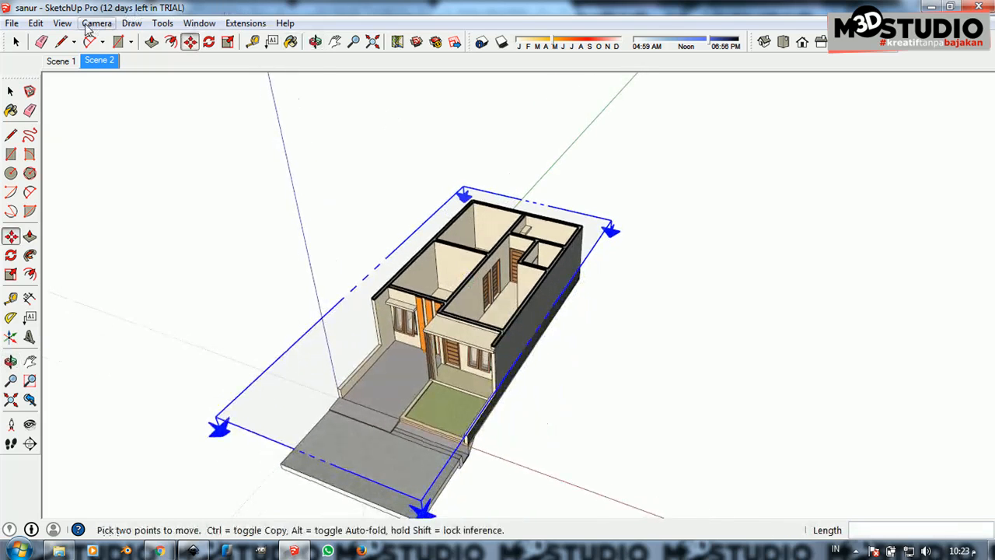
pyautogui.click(92, 23)
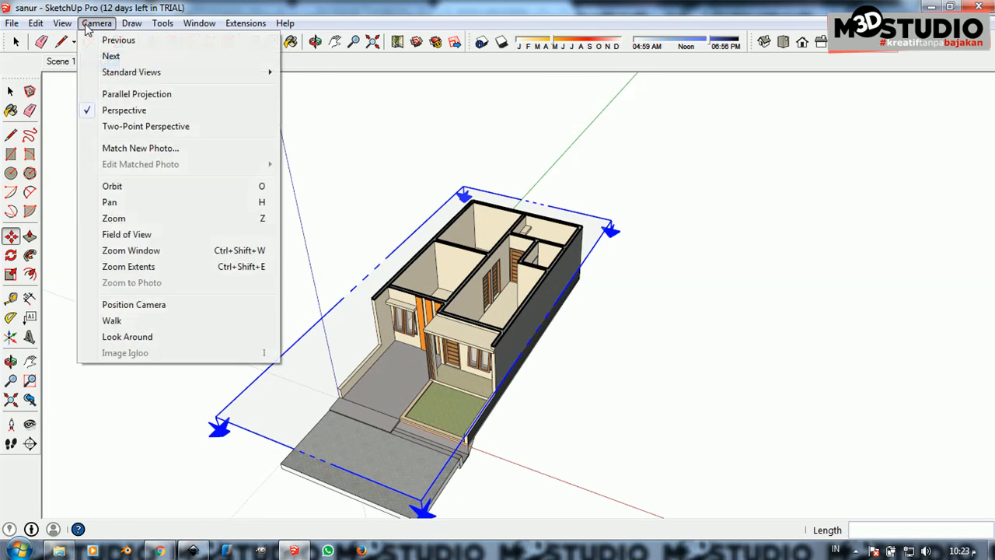
pyautogui.click(158, 94)
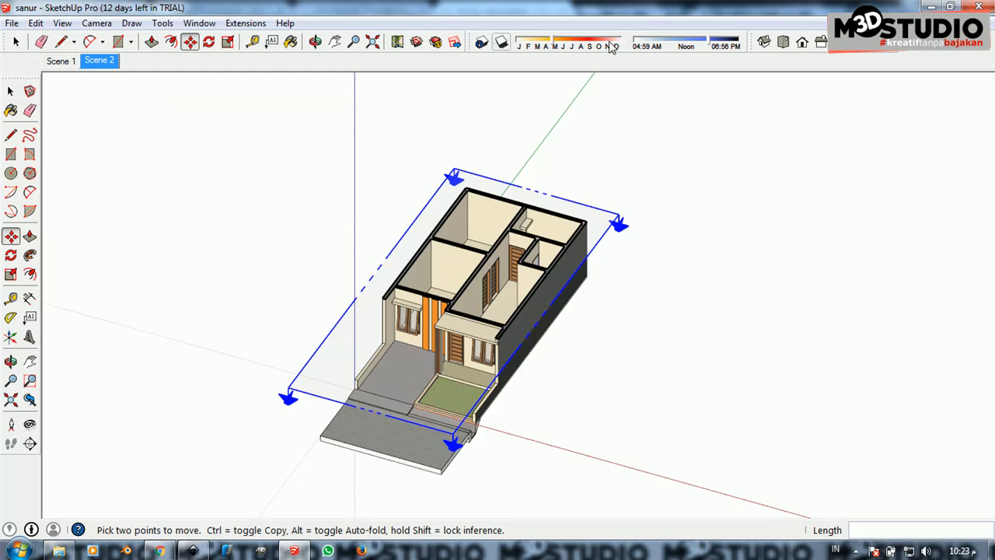
pyautogui.click(783, 42)
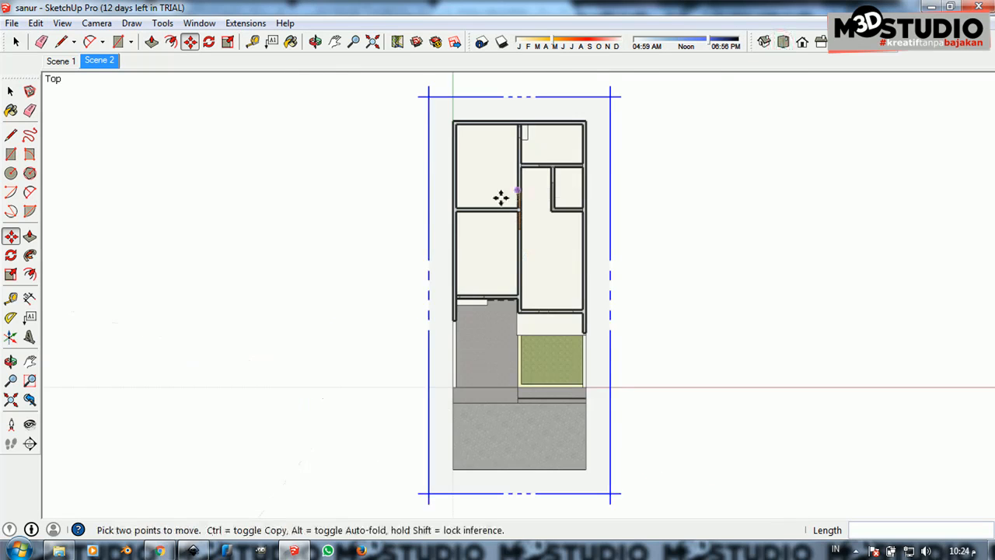
pyautogui.scroll(-2, 279, 206)
pyautogui.press('space')
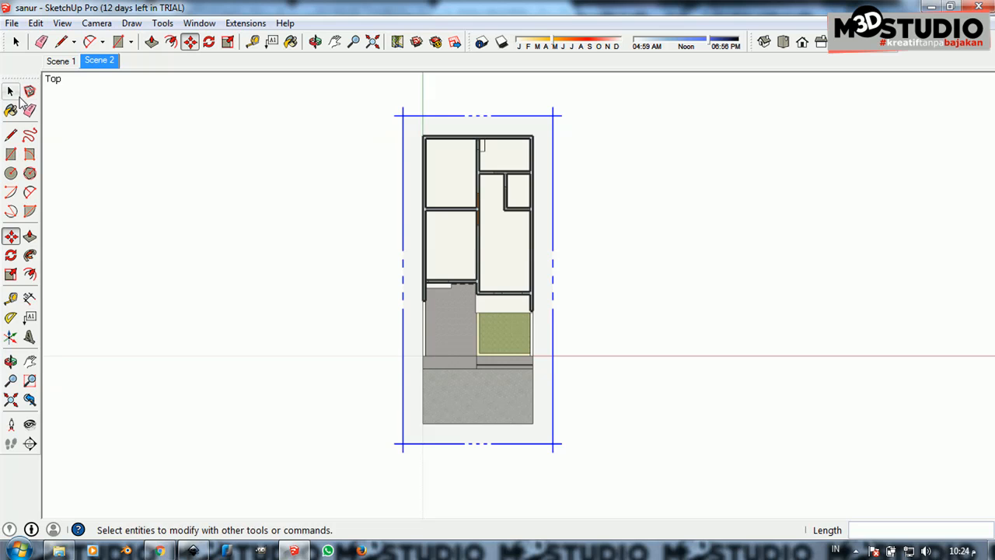
# Export the view as a 2D graphic of type AutoCAD DXF named sanur in My Documents, replacing the existing file
pyautogui.click(11, 22)
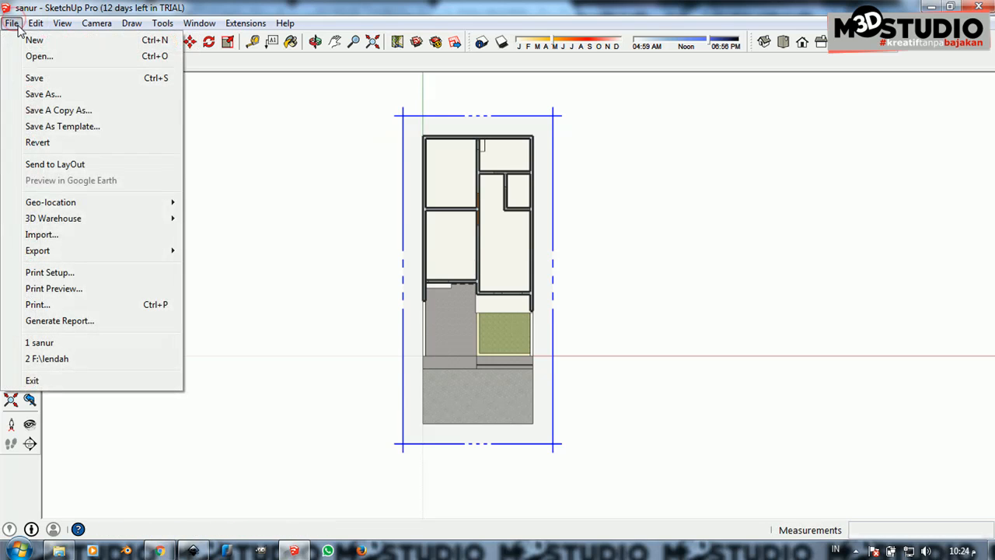
pyautogui.click(111, 250)
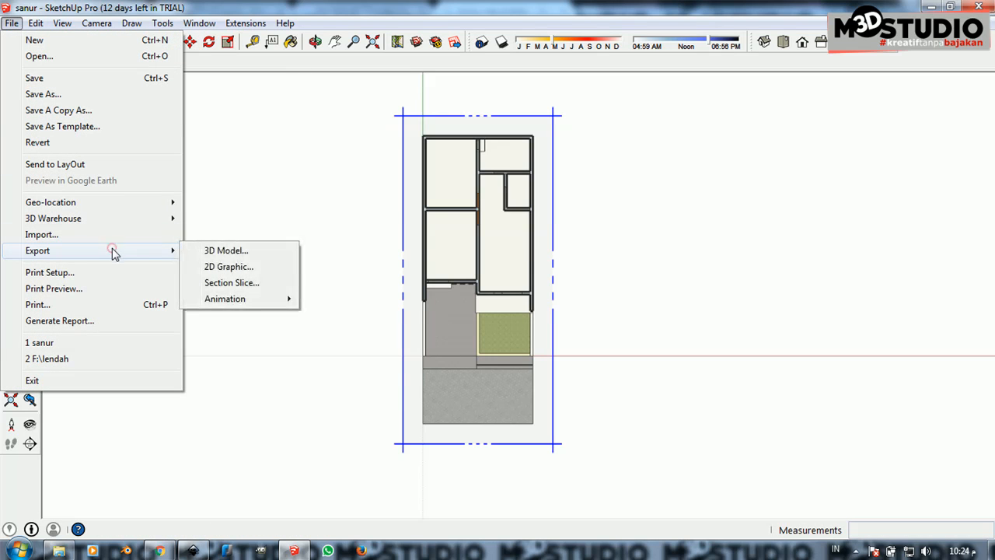
pyautogui.click(247, 269)
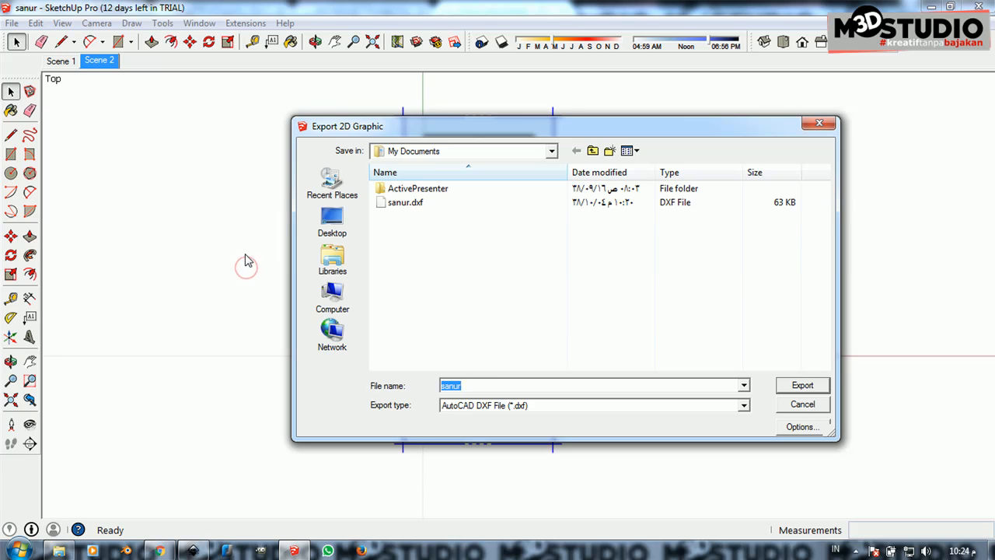
pyautogui.click(414, 207)
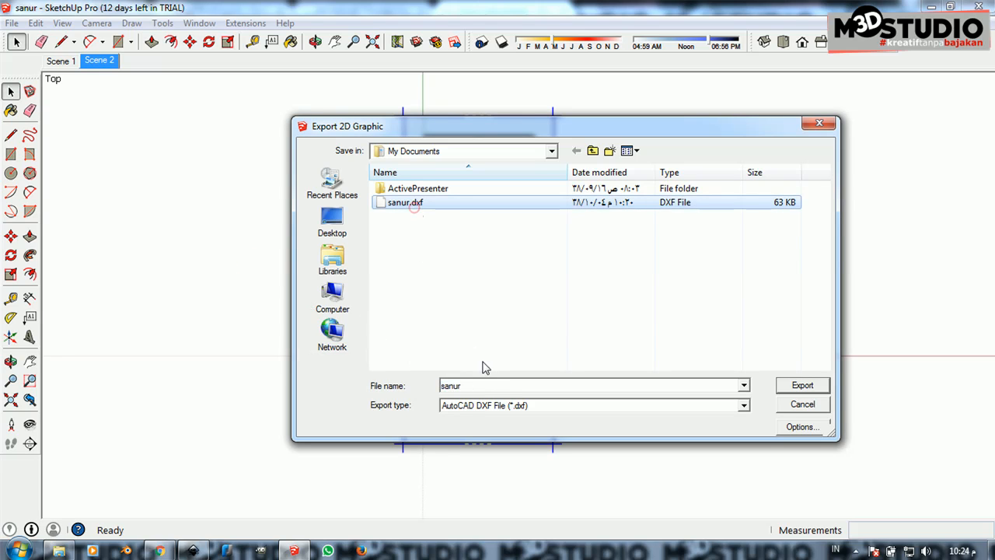
pyautogui.click(498, 406)
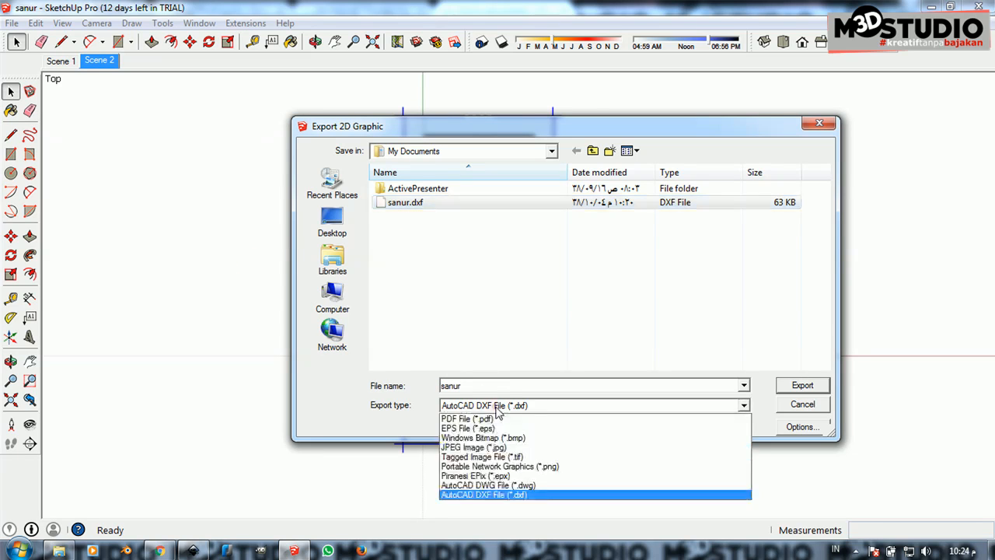
pyautogui.click(540, 500)
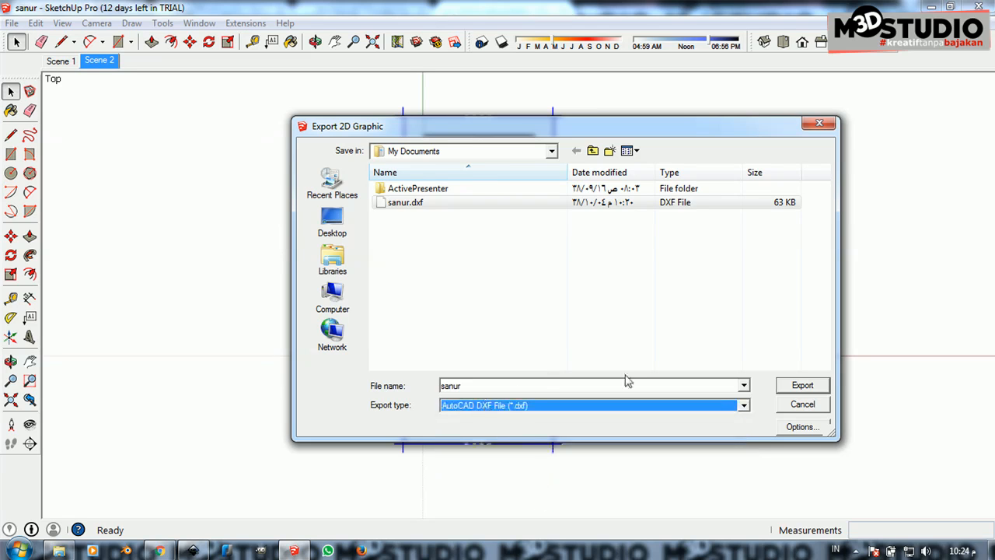
pyautogui.click(801, 387)
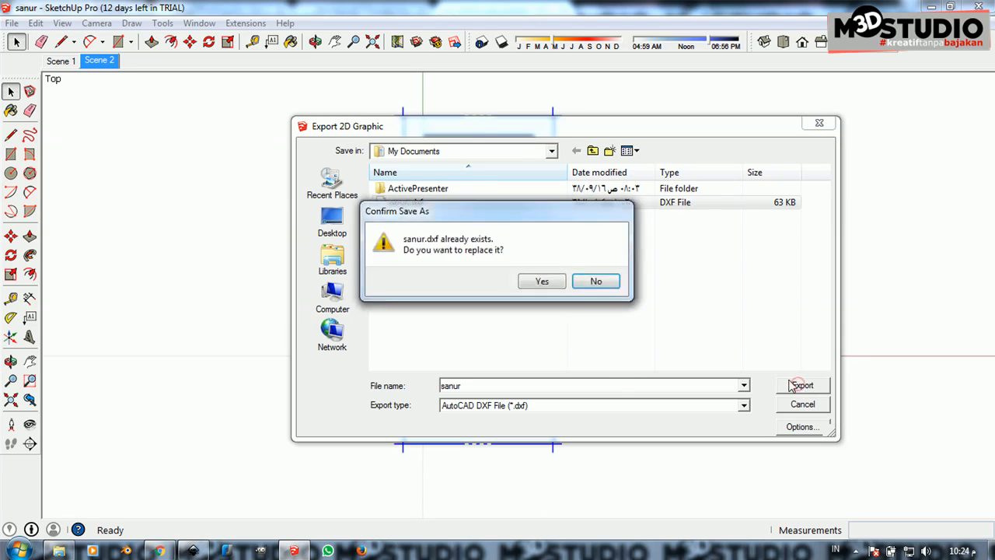
pyautogui.click(555, 284)
pyautogui.click(539, 315)
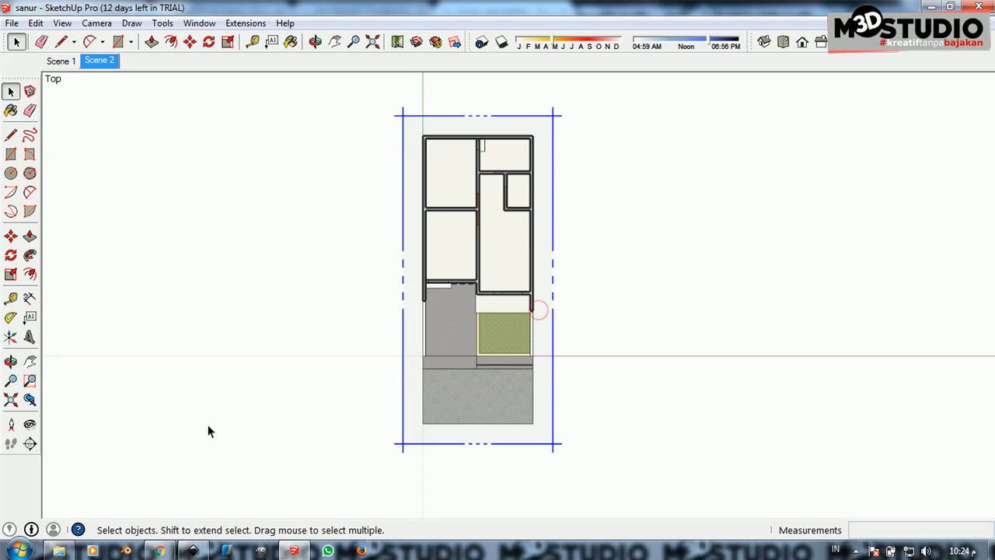
# Switch to Inkscape and import sanur.dxf as AutoCAD DXF R13 with a manual scale factor of 1.0
pyautogui.click(195, 550)
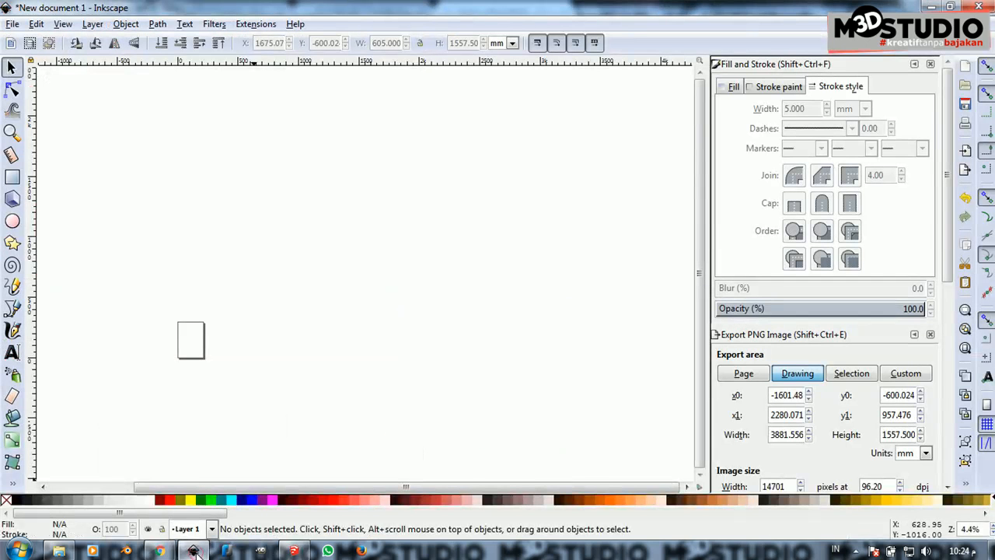
pyautogui.keyDown('ctrl'); pyautogui.scroll(5, 187, 352); pyautogui.keyUp('ctrl')
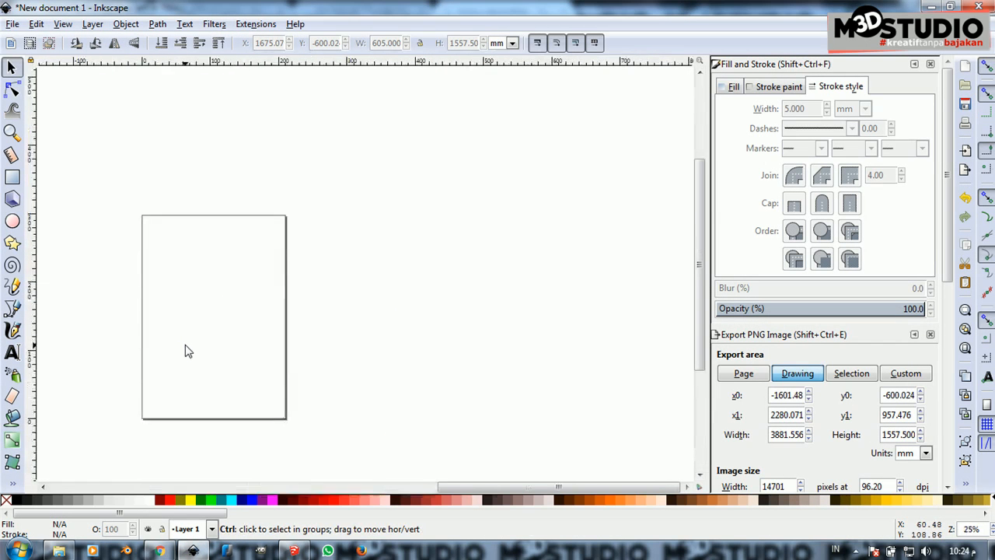
pyautogui.click(12, 24)
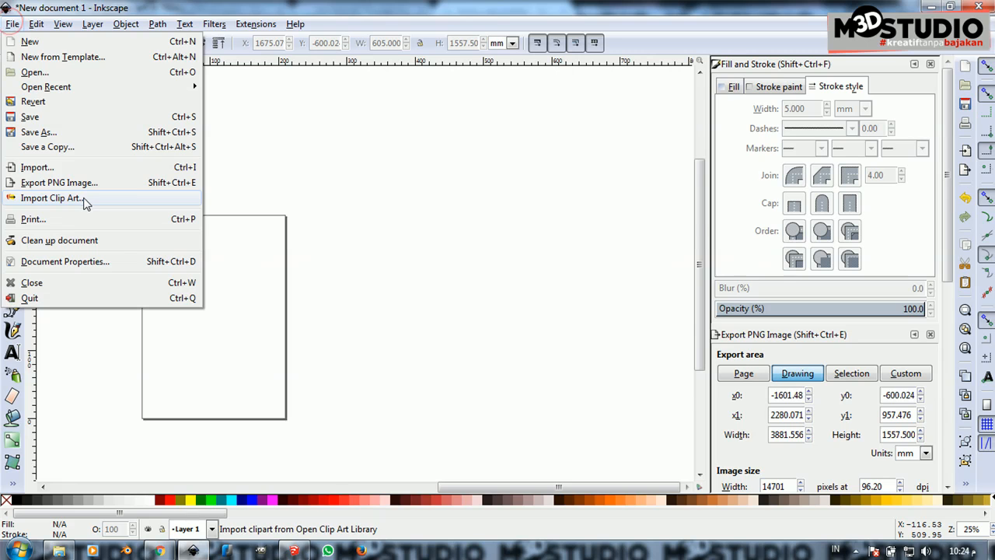
pyautogui.click(92, 169)
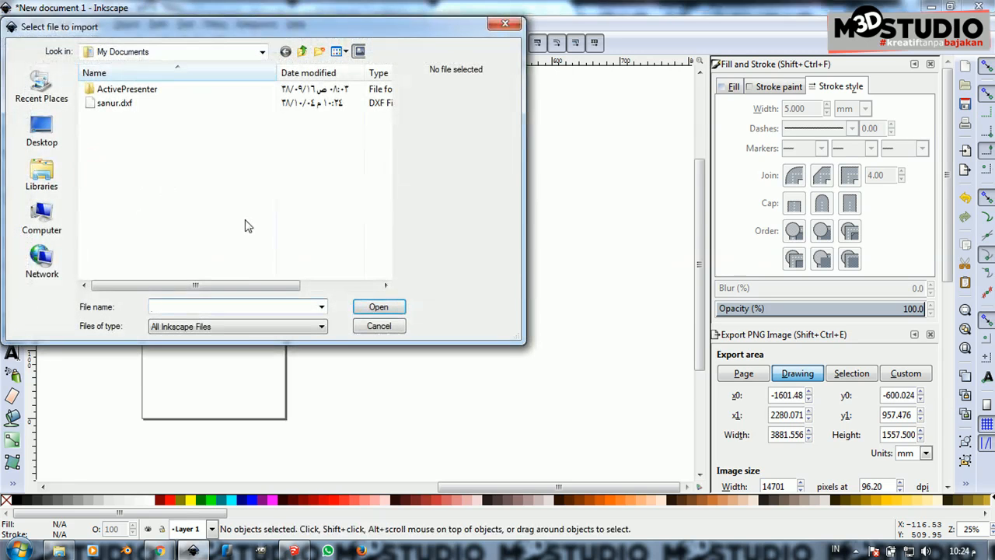
pyautogui.click(245, 330)
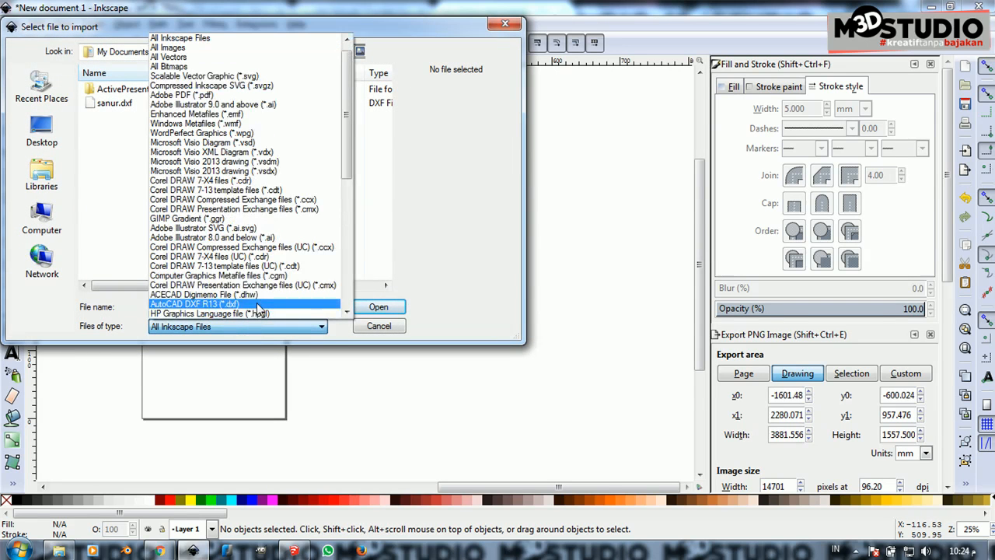
pyautogui.click(257, 305)
pyautogui.click(123, 105)
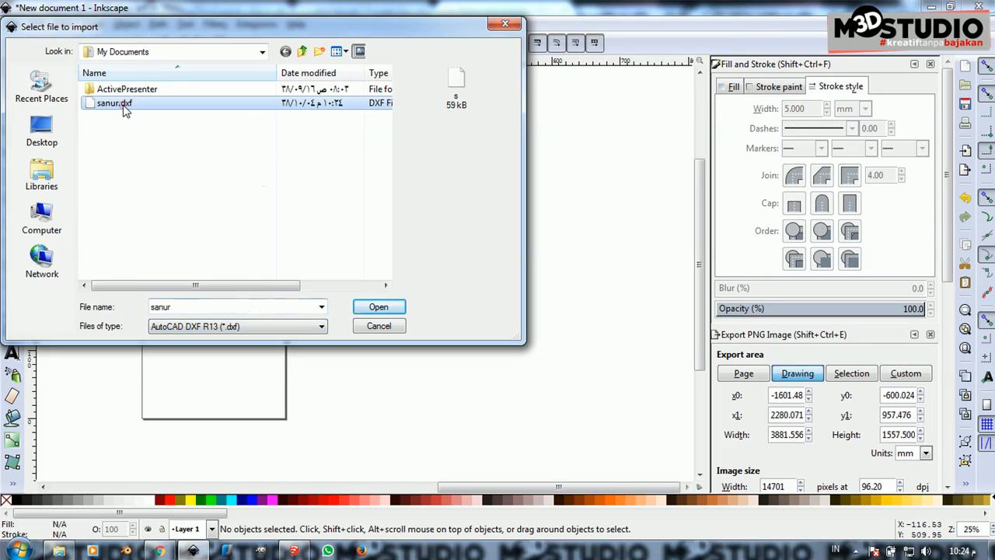
pyautogui.click(379, 307)
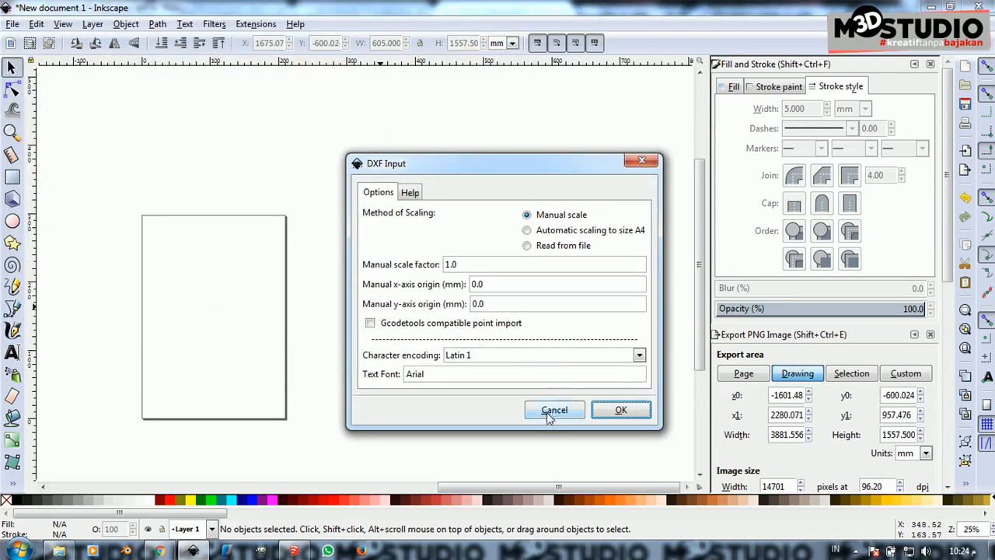
pyautogui.click(624, 412)
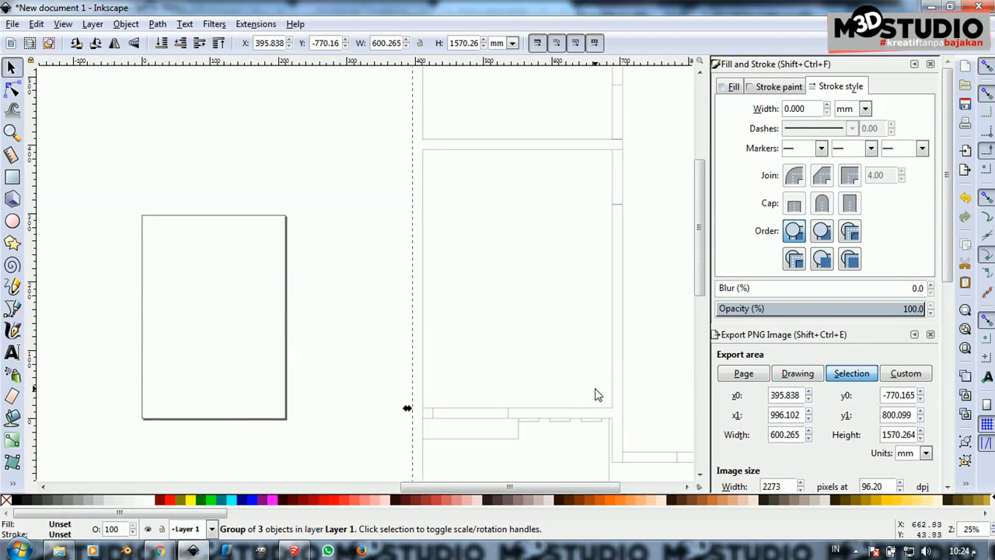
pyautogui.keyDown('ctrl'); pyautogui.scroll(-3, 304, 255); pyautogui.keyUp('ctrl')
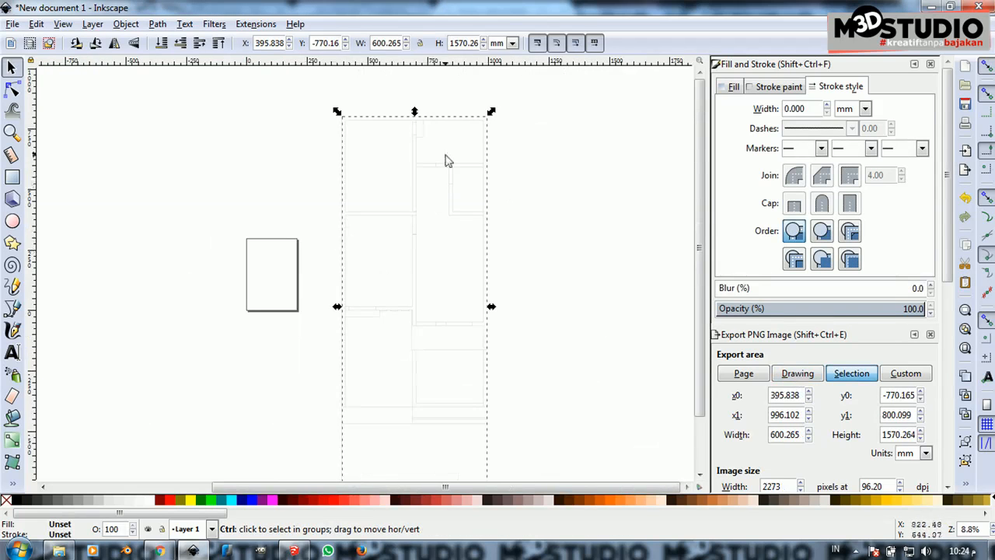
# Give the imported floor plan a flat colour stroke with a width of 1 mm
pyautogui.keyDown('ctrl'); pyautogui.scroll(2, 446, 157); pyautogui.keyUp('ctrl')
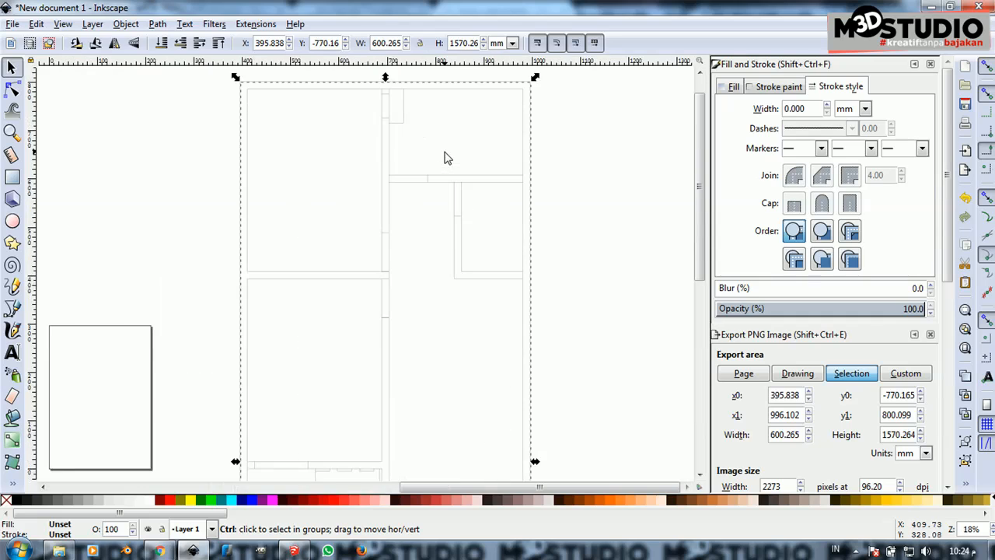
pyautogui.click(780, 87)
pyautogui.click(755, 111)
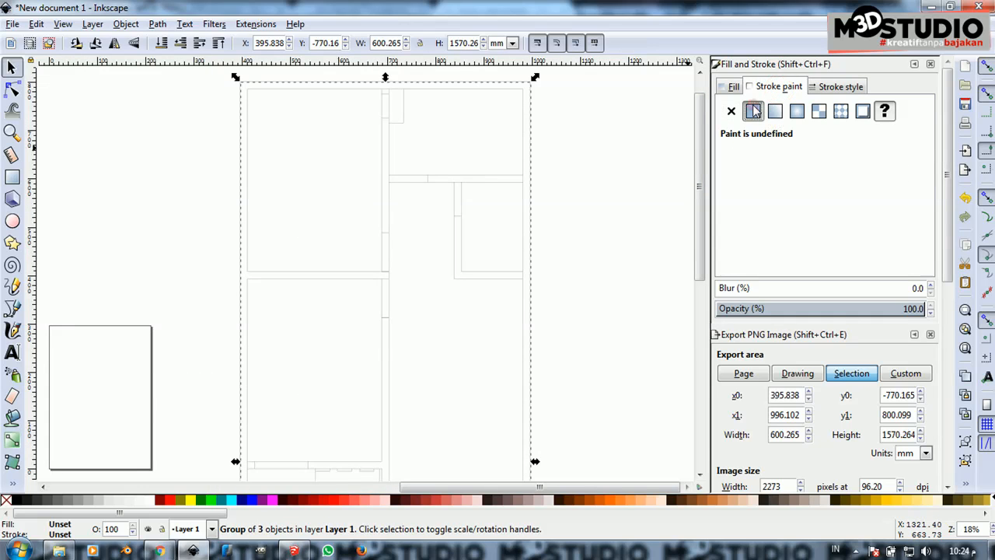
pyautogui.click(821, 87)
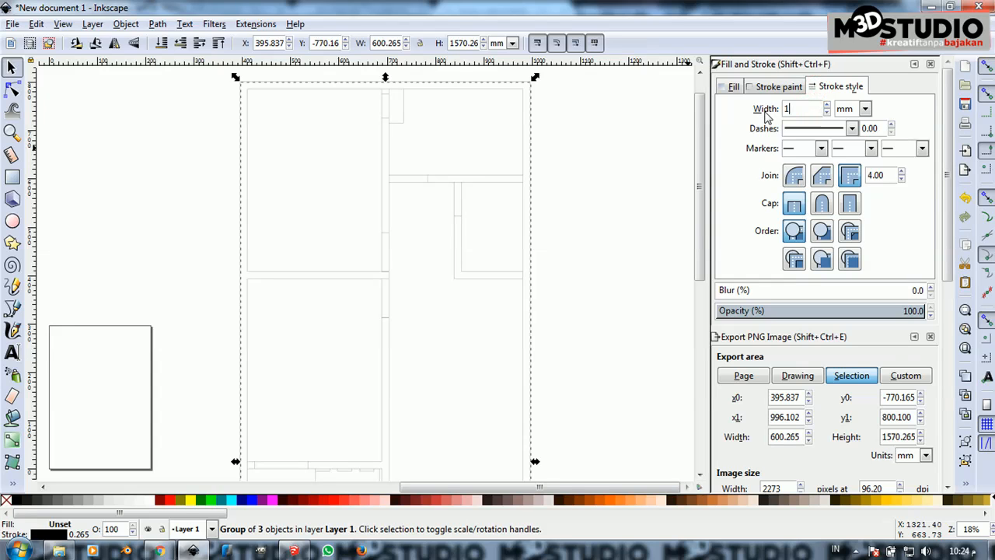
pyautogui.press('Return')
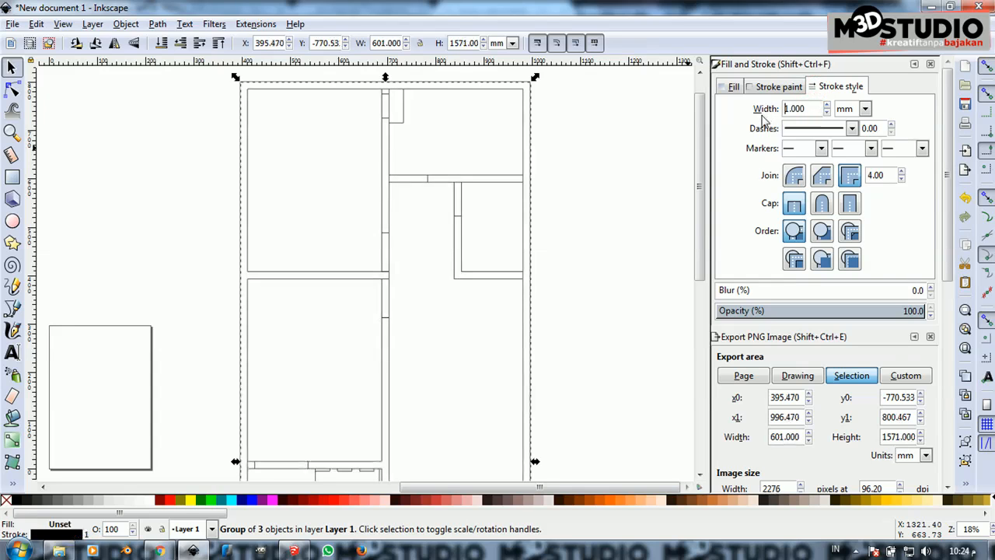
pyautogui.click(622, 165)
pyautogui.scroll(-5, 485, 117)
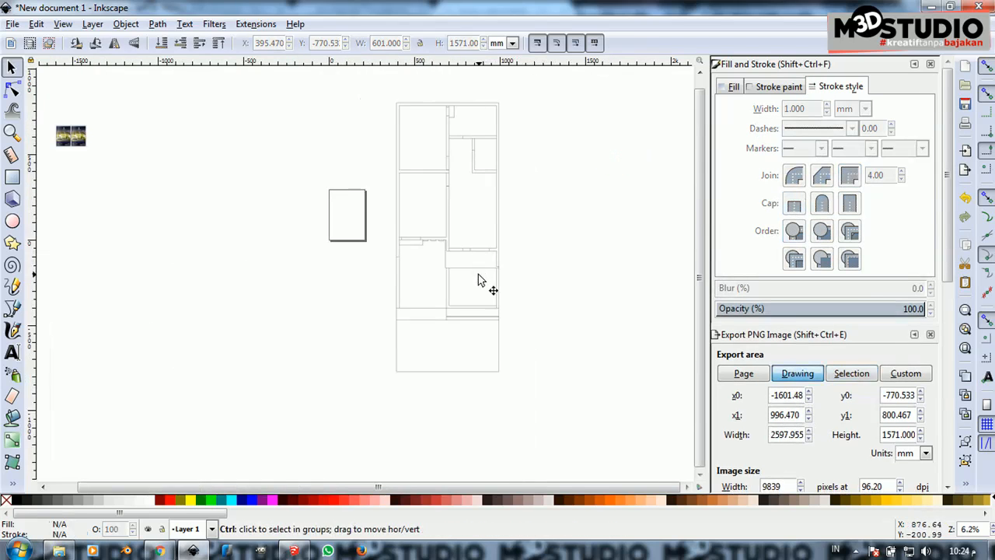
# Set the floor plan group's stroke width to 2 mm
pyautogui.scroll(1, 478, 280)
pyautogui.click(505, 308)
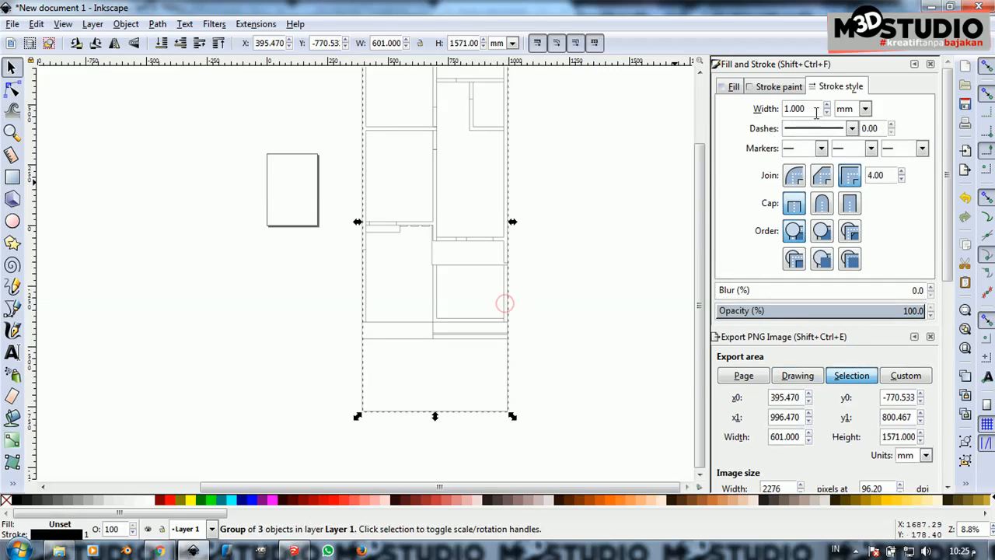
pyautogui.write('2')
pyautogui.press('Return')
pyautogui.click(585, 214)
pyautogui.scroll(-1, 472, 340)
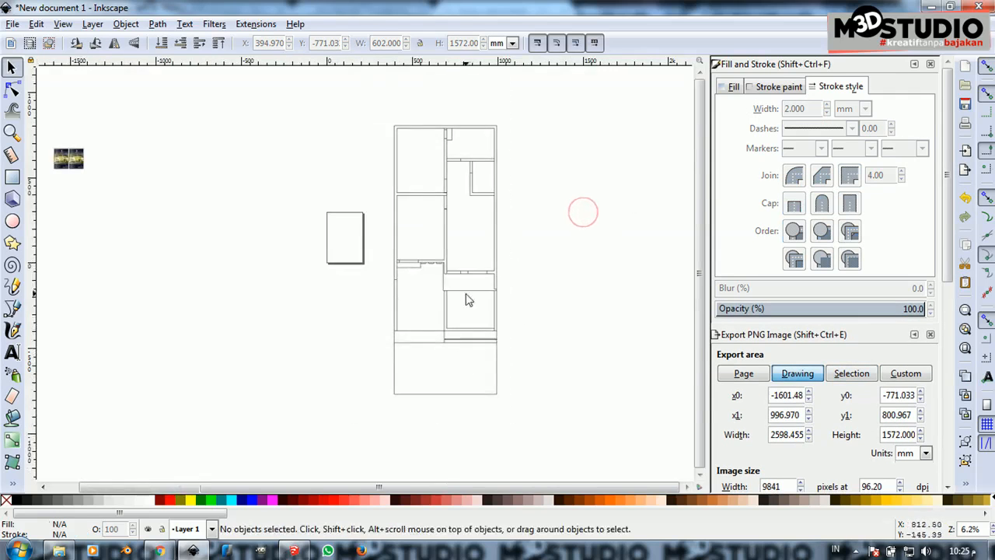
# Scale the floor plan down to about 196 × 511 mm and move it slightly up and to the right
pyautogui.click(485, 169)
pyautogui.moveTo(504, 123); pyautogui.dragTo(435, 234)
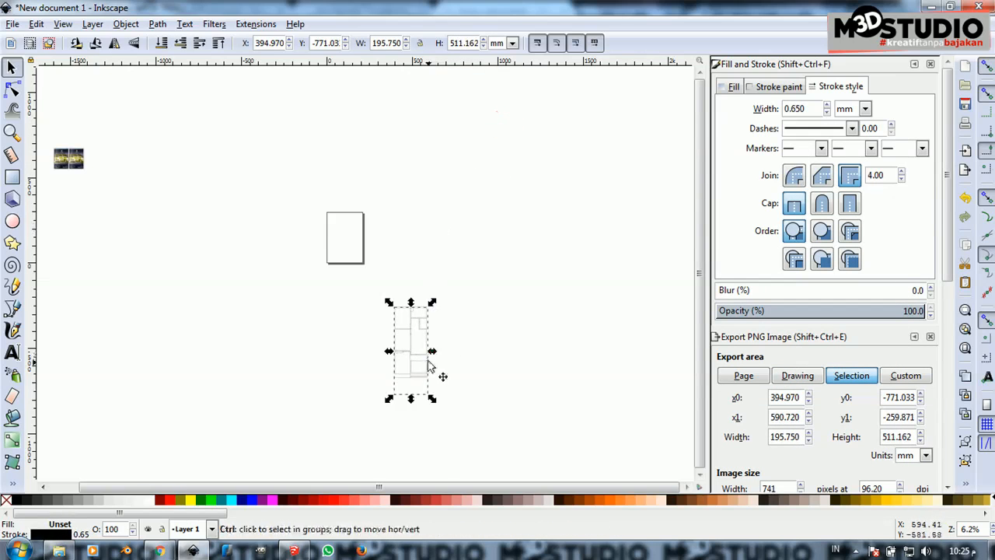
pyautogui.scroll(4, 435, 367)
pyautogui.moveTo(396, 333); pyautogui.dragTo(444, 283)
# Examine the scaled floor plan's wall lines, corners and openings from the rear rooms to the front porch
pyautogui.scroll(3, 445, 288)
pyautogui.scroll(-2, 451, 346)
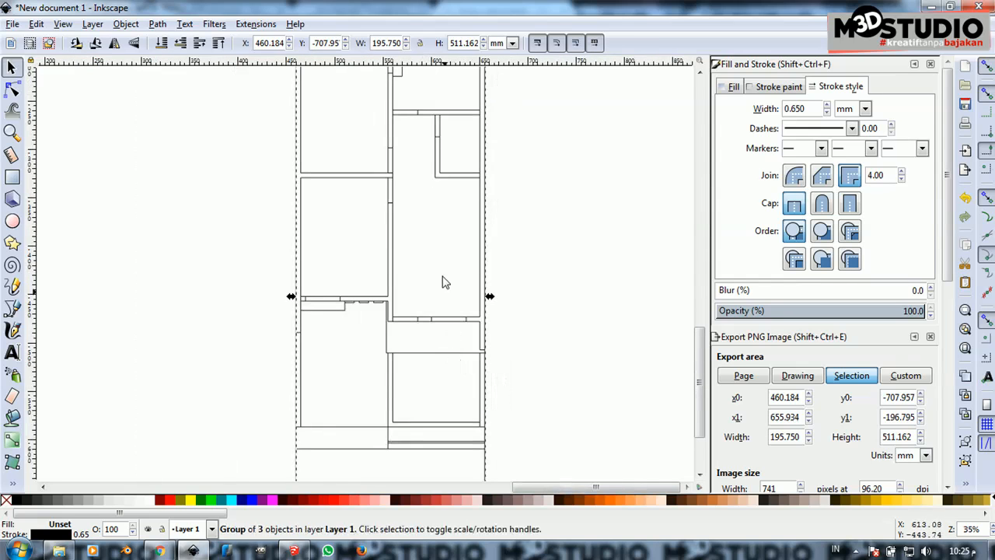
pyautogui.scroll(-1, 432, 214)
pyautogui.scroll(3, 406, 127)
pyautogui.scroll(-2, 412, 167)
pyautogui.scroll(3, 329, 175)
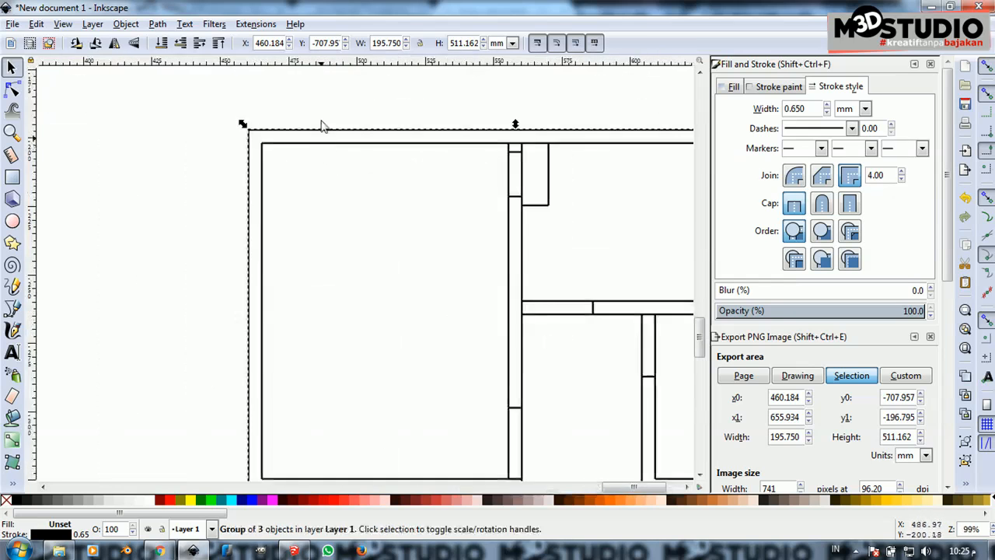
pyautogui.click(318, 97)
pyautogui.scroll(-4, 318, 93)
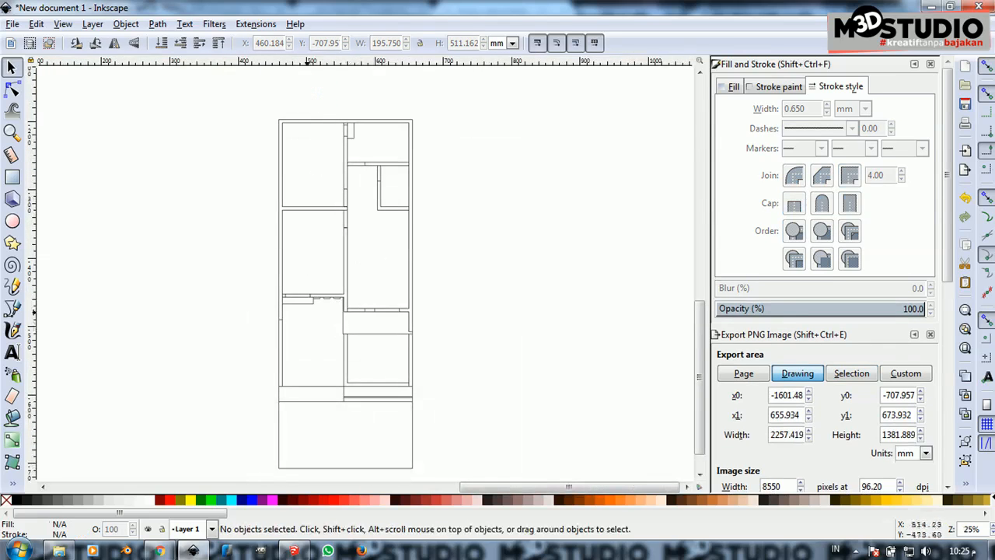
pyautogui.scroll(3, 325, 330)
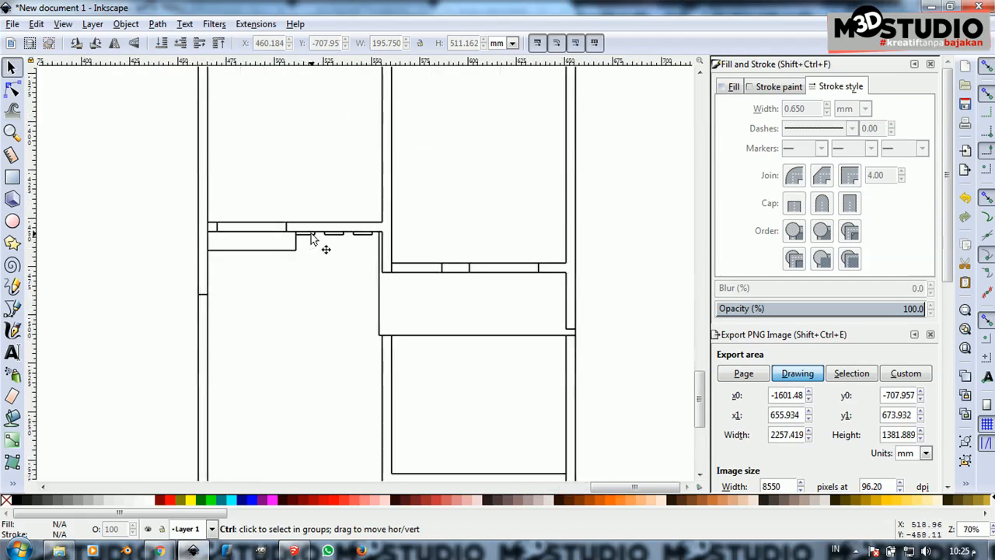
pyautogui.scroll(-2, 426, 302)
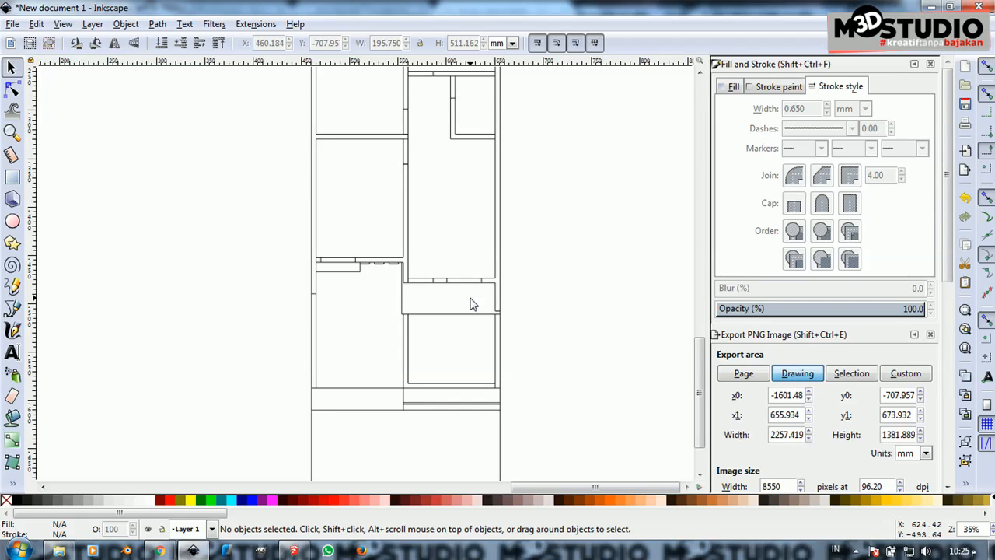
pyautogui.scroll(-1, 449, 229)
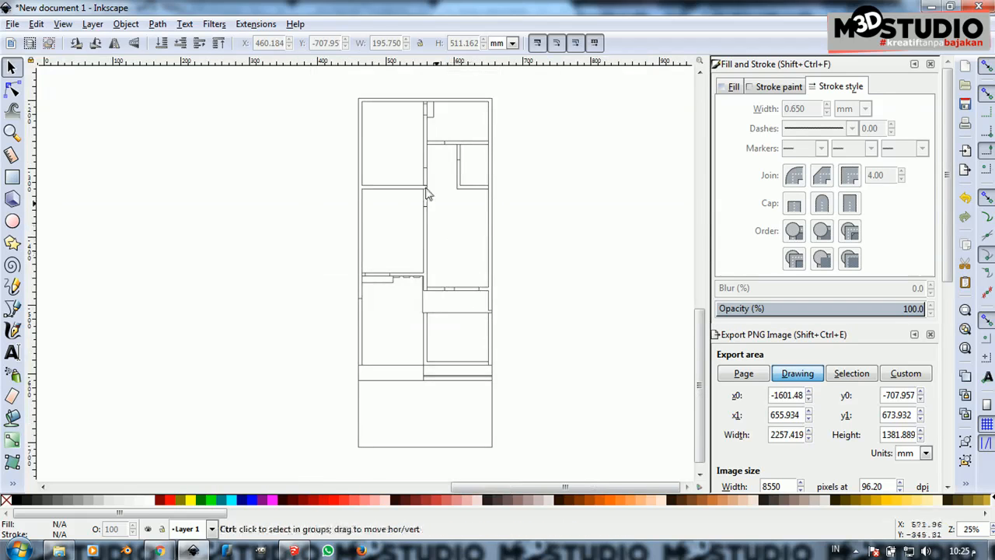
pyautogui.scroll(2, 361, 126)
pyautogui.scroll(3, 613, 73)
pyautogui.scroll(-2, 423, 215)
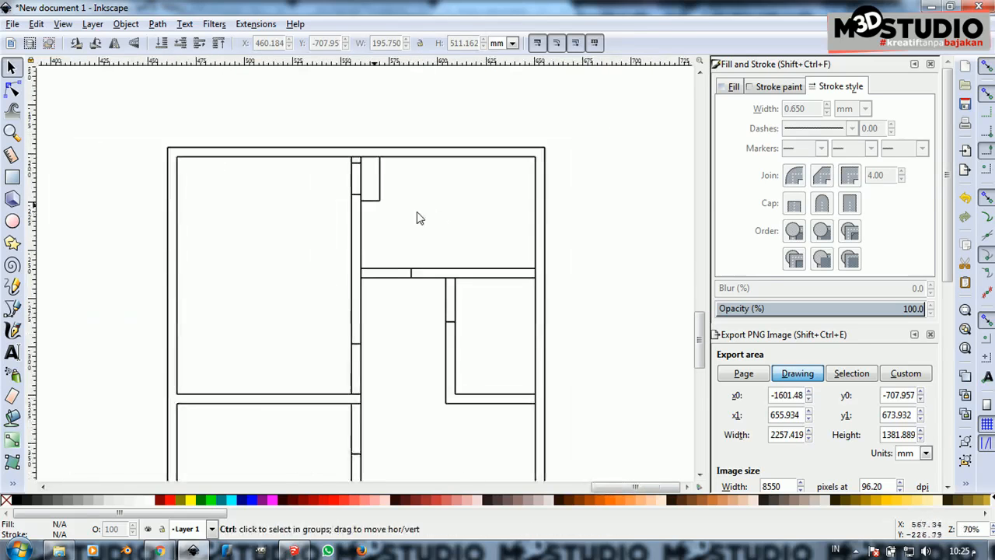
# Draw a square of about 4.88 mm filling the wall thickness at the plan's upper-left outer corner
pyautogui.click(11, 176)
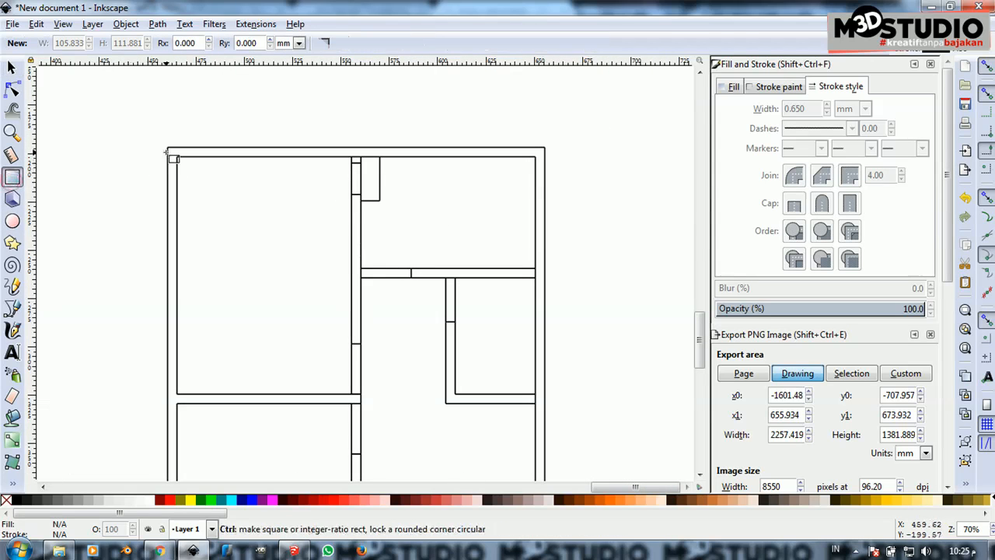
pyautogui.scroll(4, 173, 148)
pyautogui.moveTo(174, 134); pyautogui.dragTo(215, 172)
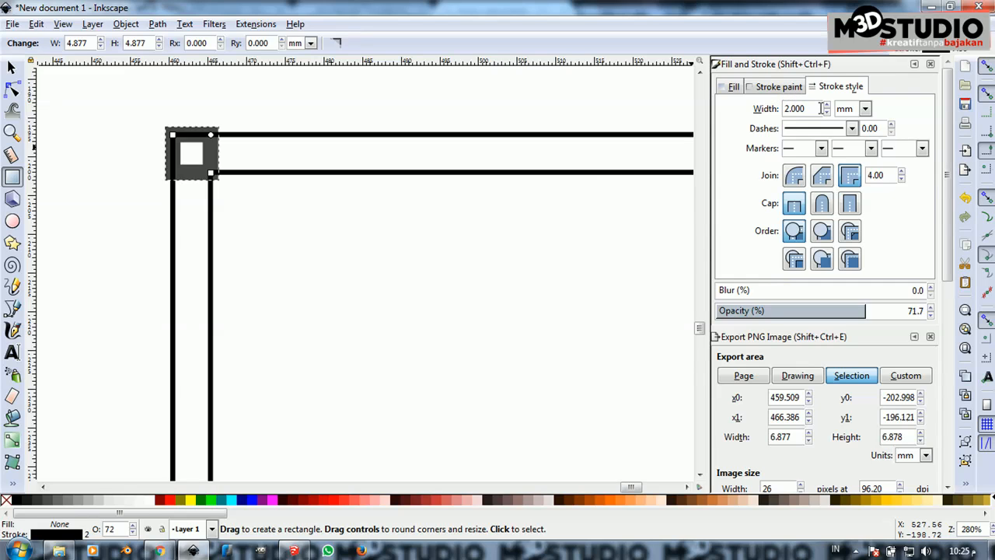
# Set the corner square's stroke width to 1 mm and its opacity to 100%
pyautogui.click(784, 88)
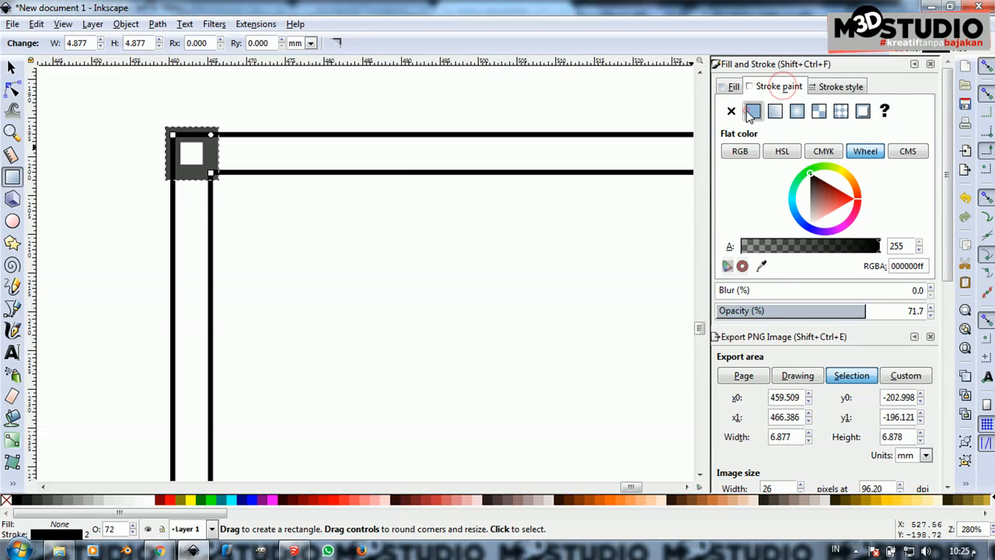
pyautogui.click(837, 86)
pyautogui.click(817, 109)
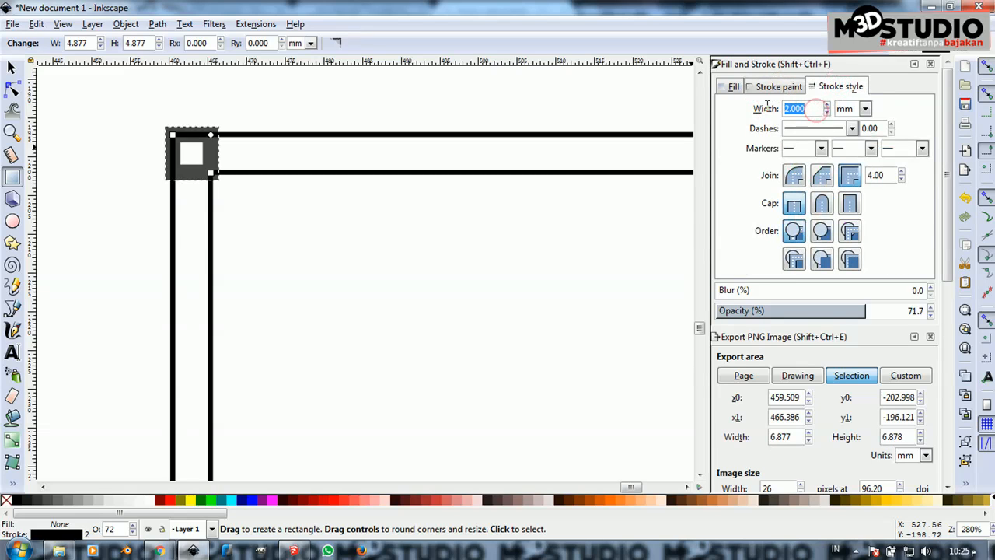
pyautogui.write('1')
pyautogui.press('Return')
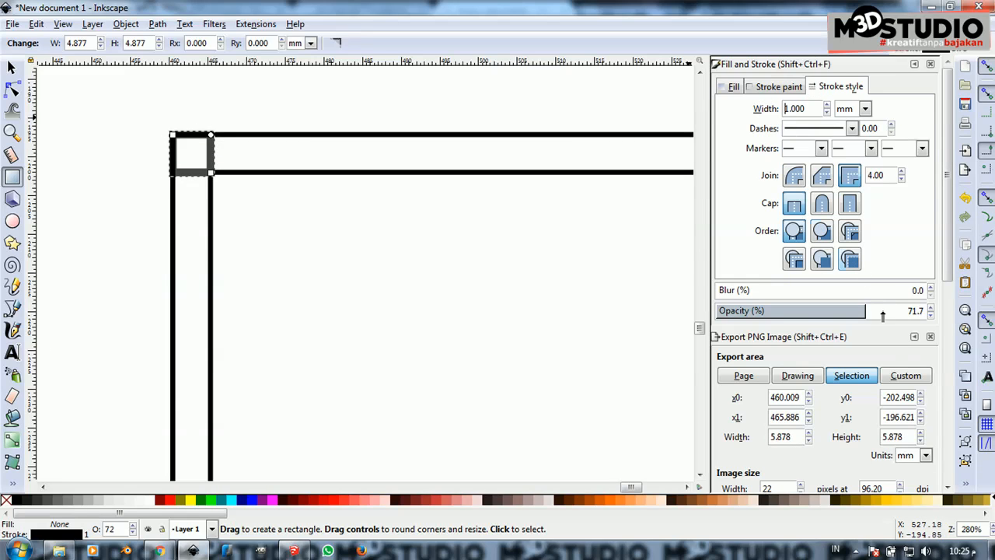
pyautogui.moveTo(887, 310); pyautogui.dragTo(929, 310)
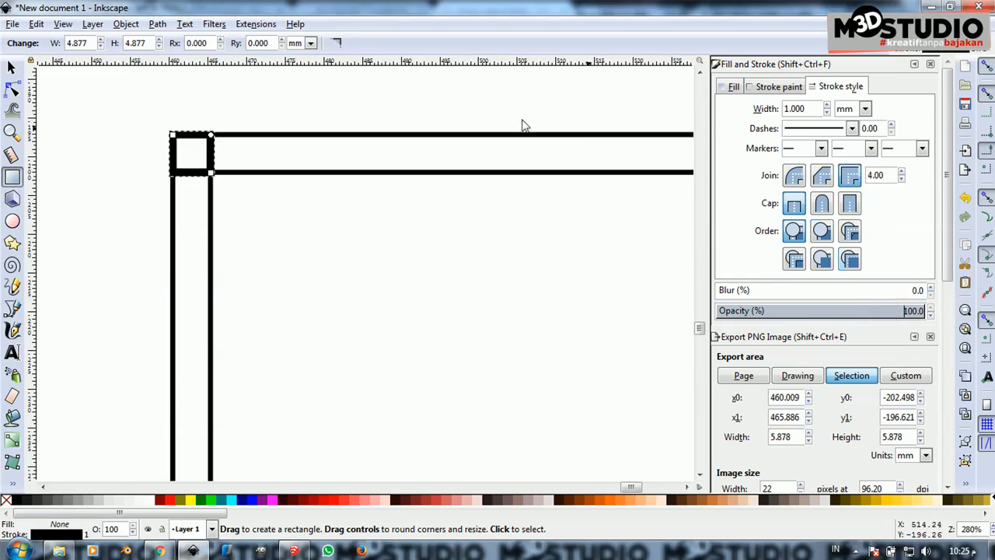
pyautogui.scroll(-2, 306, 111)
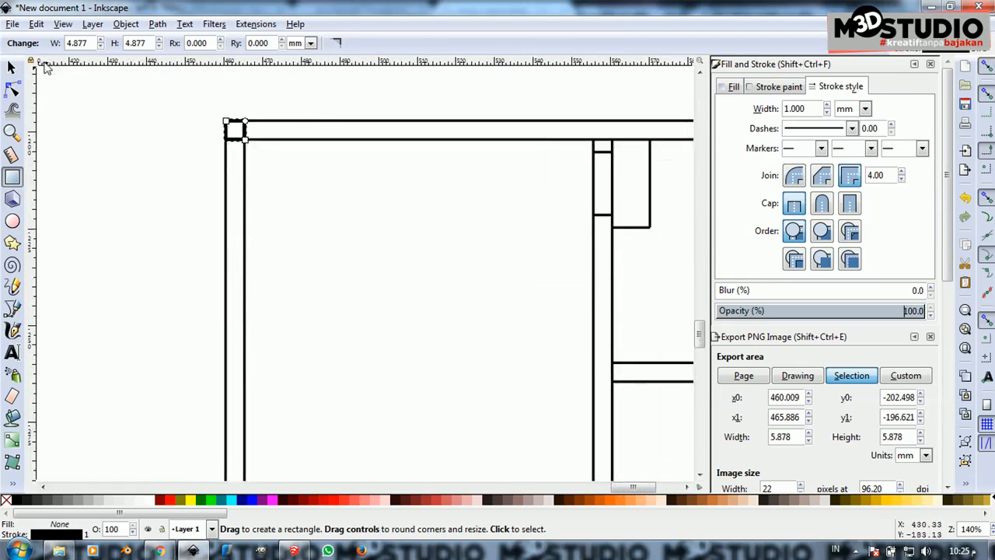
# Fill the upper-left corner square with black
pyautogui.click(13, 68)
pyautogui.scroll(-3, 171, 180)
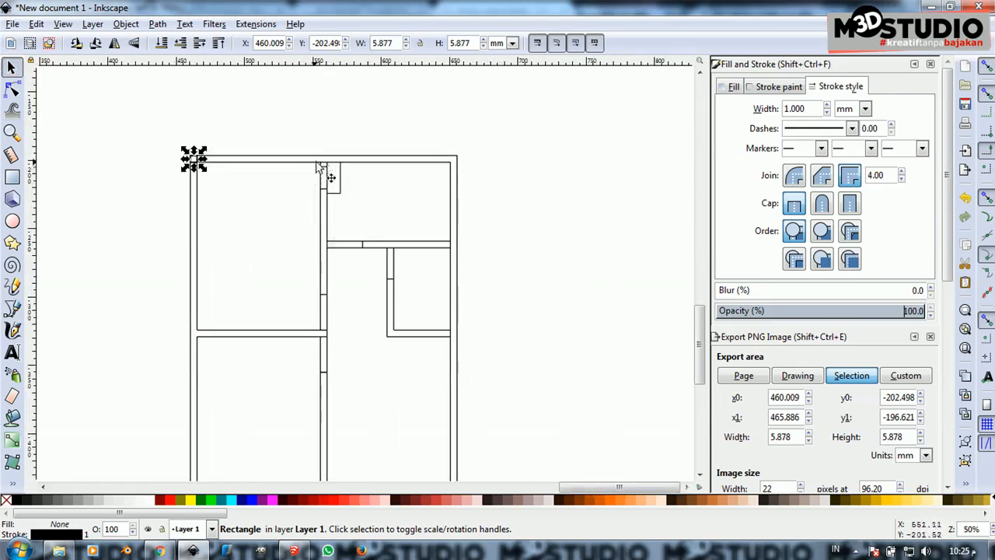
pyautogui.scroll(5, 173, 147)
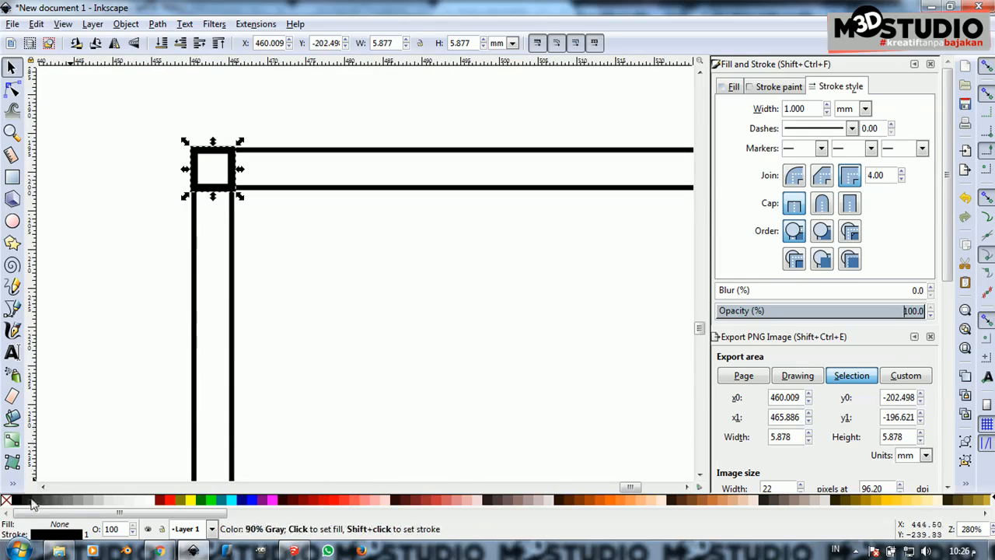
pyautogui.click(19, 501)
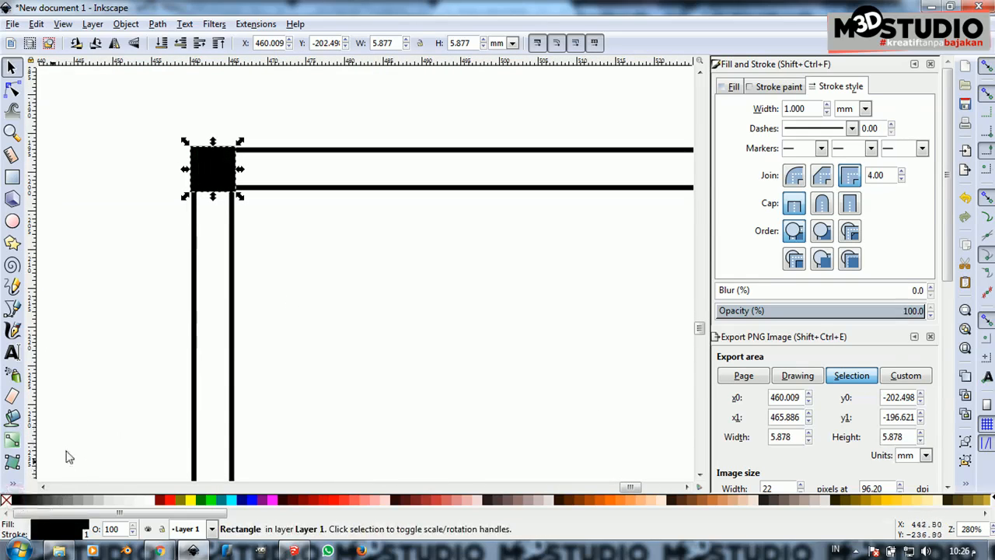
# Remove the corner square's stroke paint and restore it as a flat colour
pyautogui.click(778, 87)
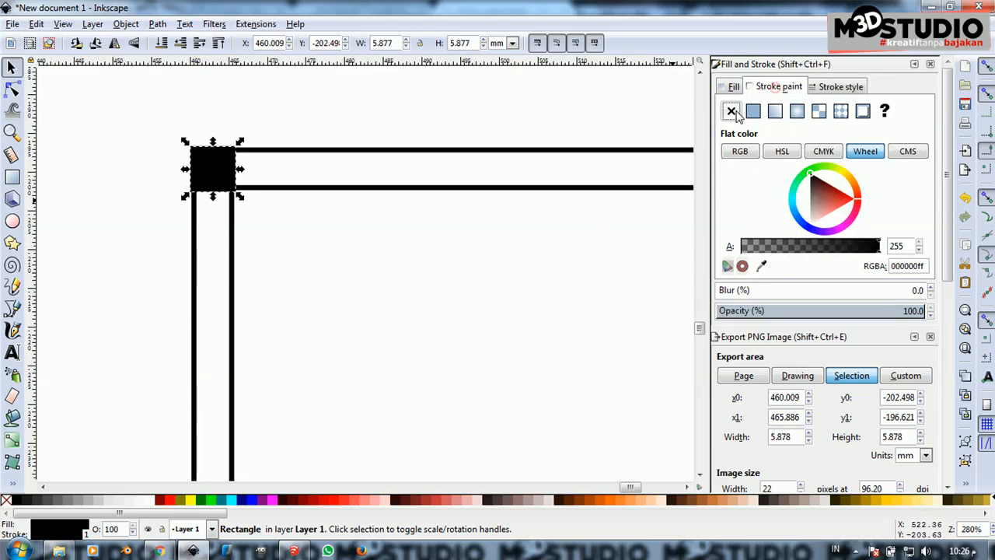
pyautogui.click(731, 111)
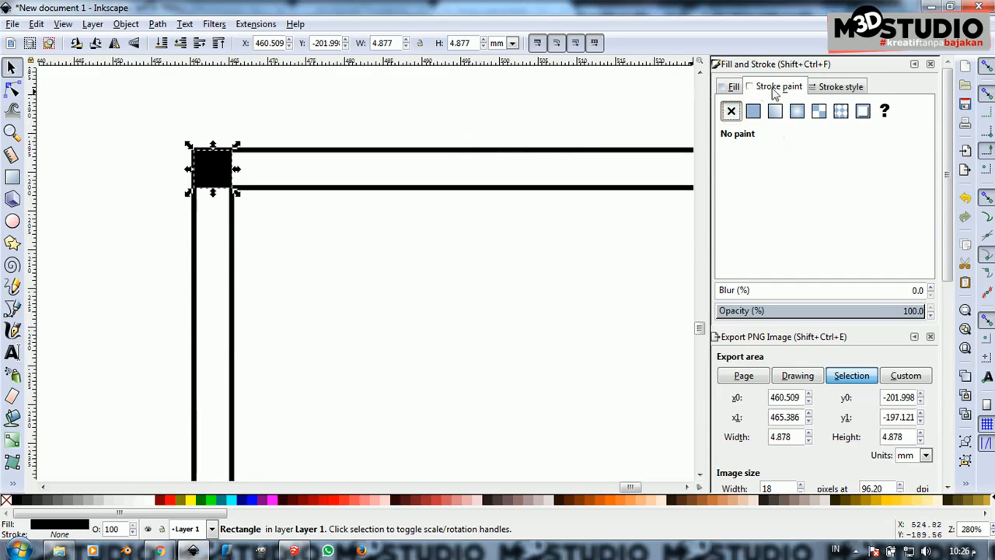
pyautogui.click(832, 87)
pyautogui.click(778, 87)
pyautogui.click(753, 111)
# Set the corner square's stroke width to 0.5 mm
pyautogui.click(848, 89)
pyautogui.moveTo(813, 110); pyautogui.dragTo(773, 111)
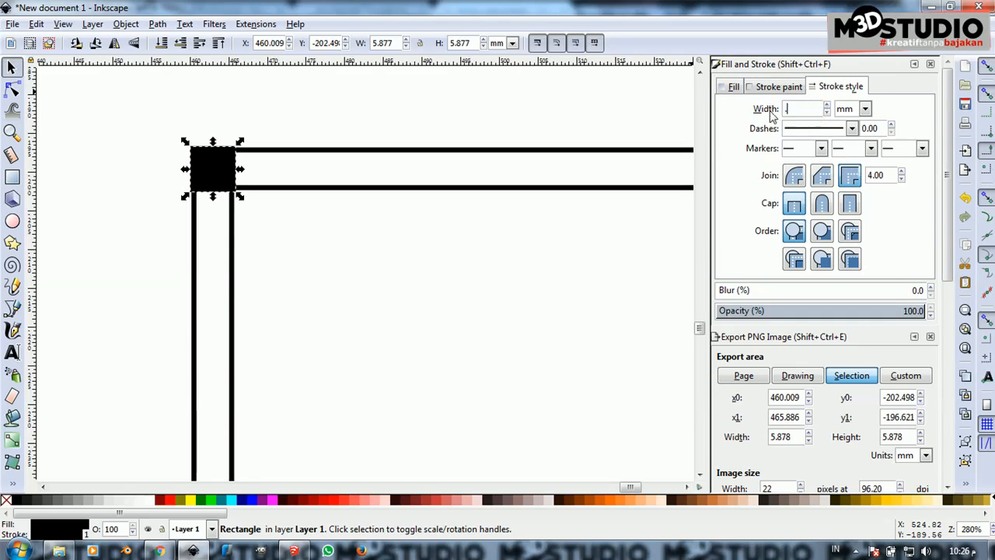
pyautogui.write('.5')
pyautogui.press('Return')
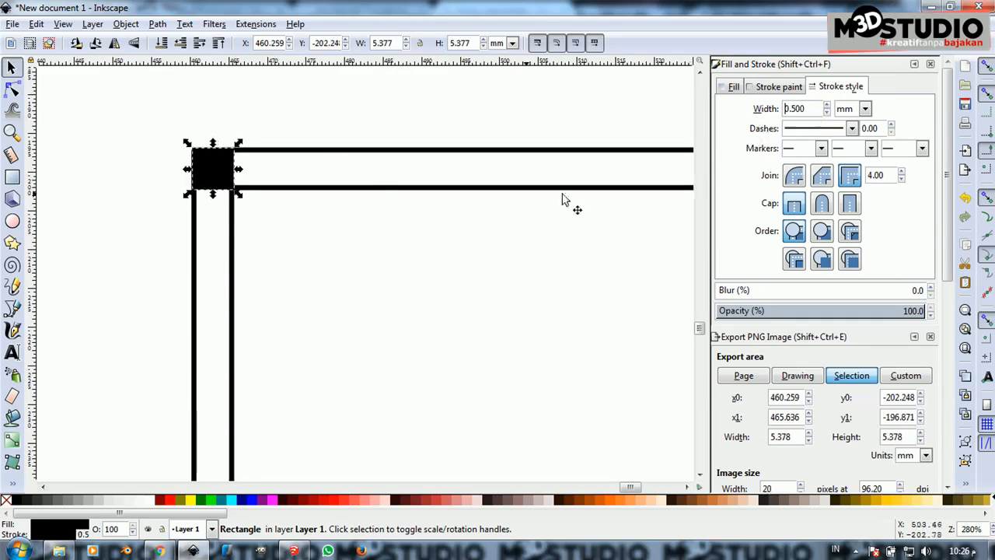
pyautogui.click(309, 112)
# Duplicate the black square and place the copy where the upper outer wall meets the middle interior wall
pyautogui.click(231, 182)
pyautogui.moveTo(231, 182)
pyautogui.mouseDown()
pyautogui.moveTo(199, 178)
pyautogui.moveTo(219, 177)
pyautogui.mouseUp()
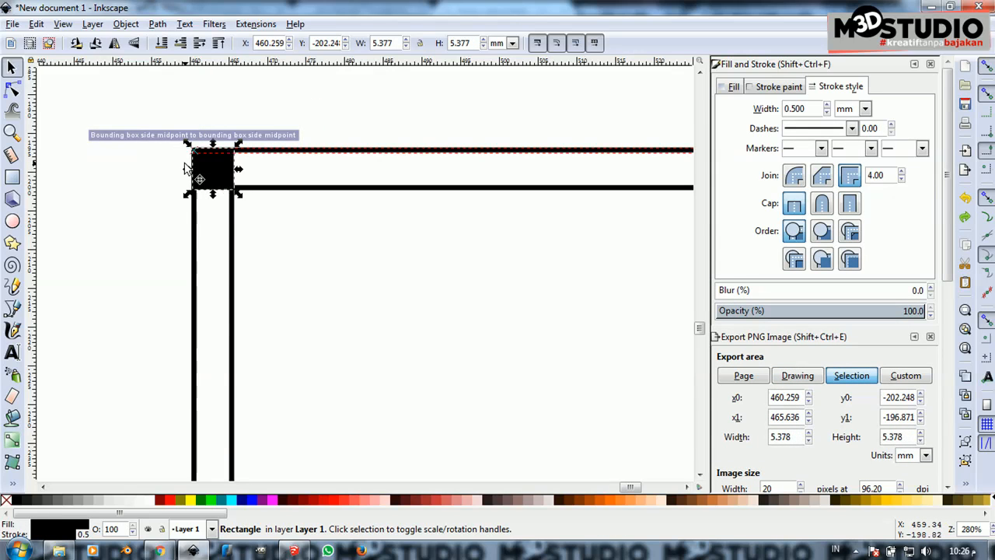
pyautogui.scroll(1, 217, 170)
pyautogui.scroll(-1, 154, 190)
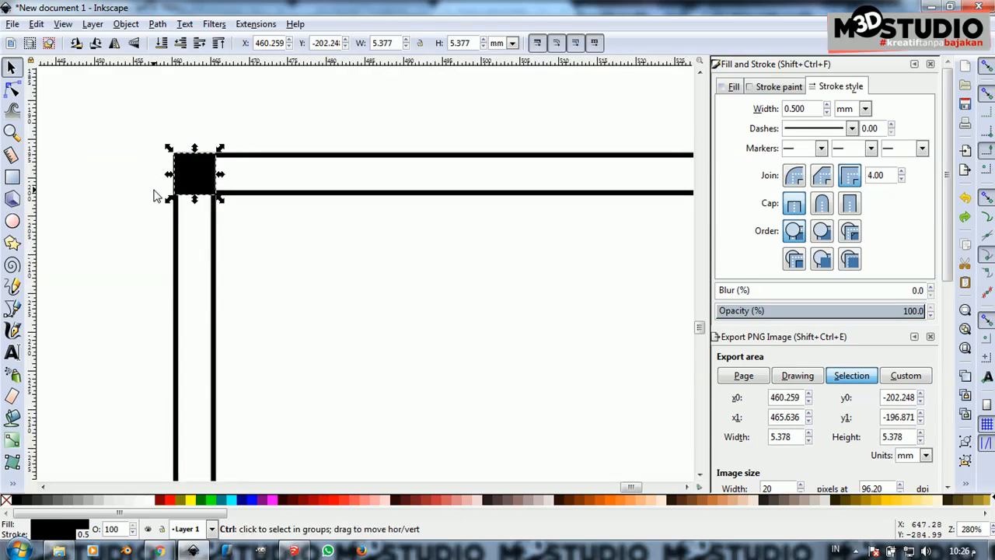
pyautogui.moveTo(322, 236); pyautogui.dragTo(627, 214)
pyautogui.scroll(-2, 253, 265)
pyautogui.scroll(4, 626, 213)
pyautogui.scroll(-4, 329, 244)
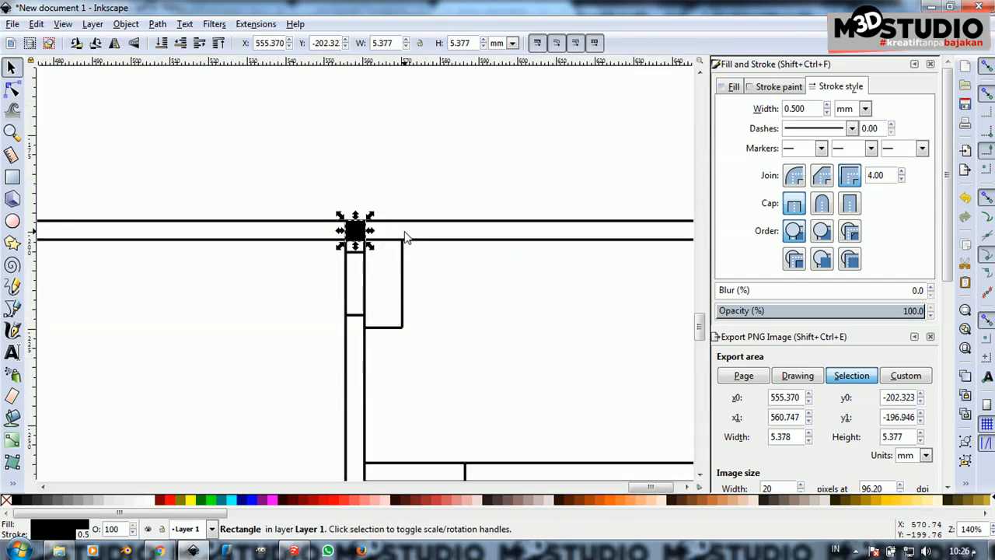
# Duplicate the black square at the middle wall junction and place the copy at the plan's upper-right outer corner
pyautogui.hotkey('ctrl', 'd')
pyautogui.moveTo(352, 231); pyautogui.dragTo(570, 282)
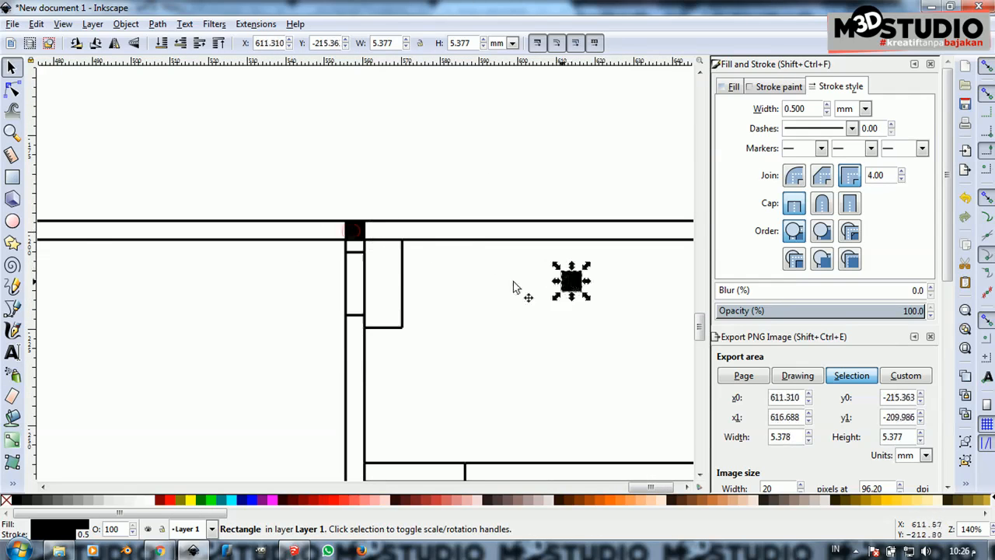
pyautogui.scroll(-2, 358, 286)
pyautogui.scroll(3, 567, 276)
pyautogui.moveTo(278, 311)
pyautogui.mouseDown()
pyautogui.moveTo(471, 265)
pyautogui.moveTo(497, 243)
pyautogui.moveTo(490, 238)
pyautogui.mouseUp()
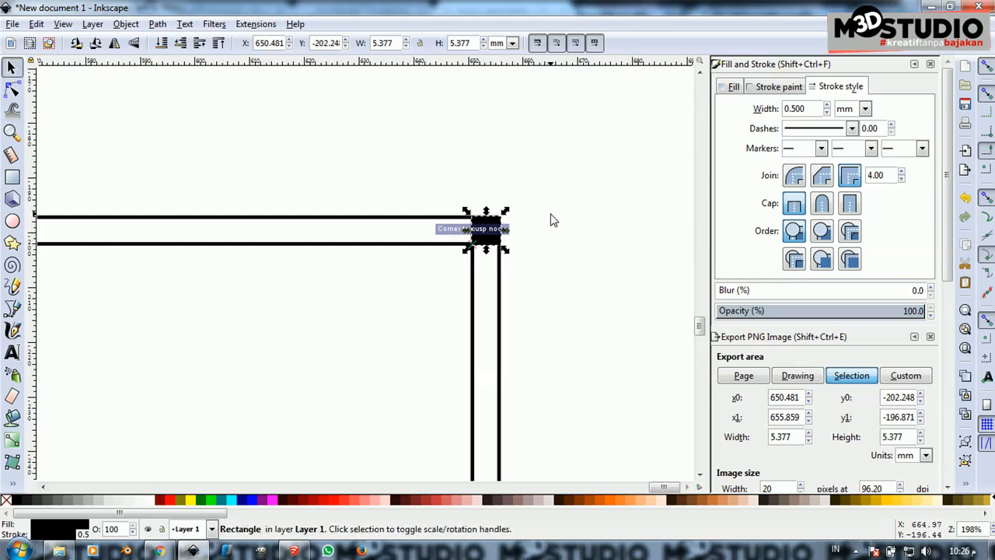
pyautogui.click(550, 218)
pyautogui.scroll(-4, 549, 215)
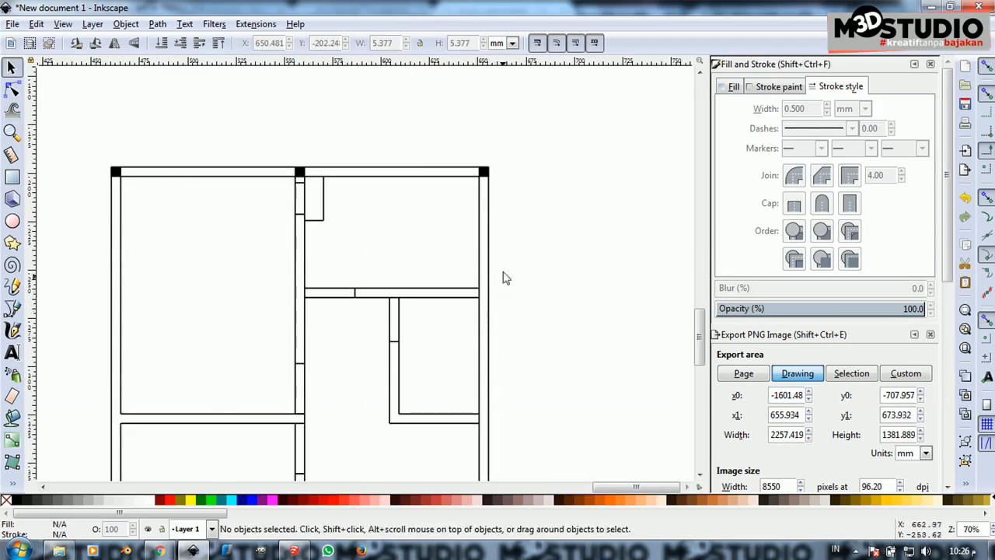
# Duplicate the upper wall's middle and right columns and place the copies at both ends of the next interior wall below
pyautogui.click(303, 175)
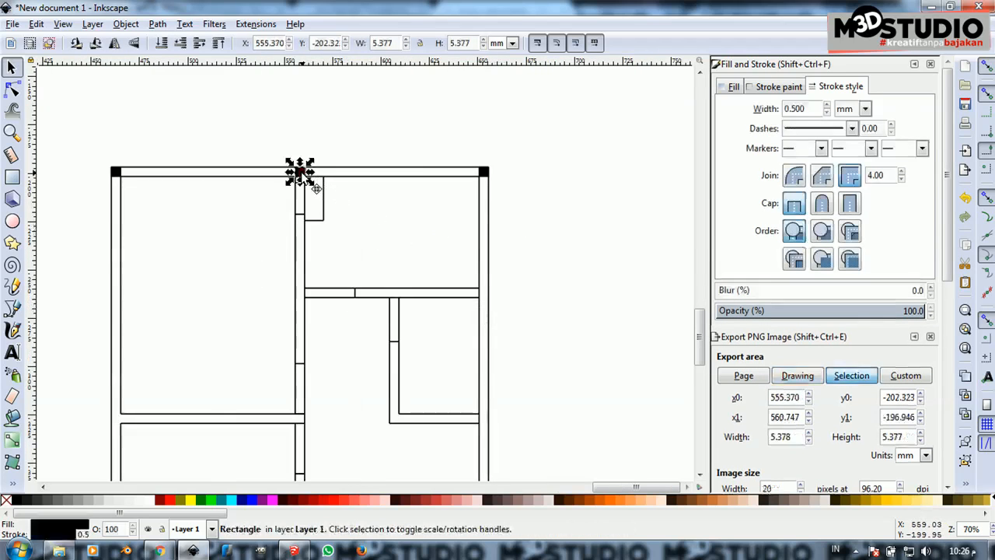
pyautogui.keyDown('ctrl'); pyautogui.click(482, 174); pyautogui.keyUp('ctrl')
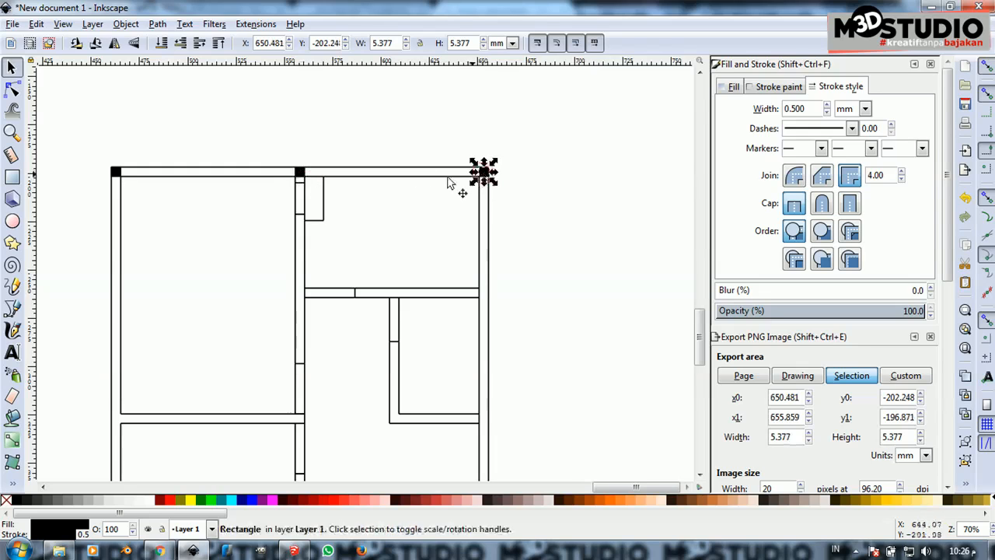
pyautogui.keyDown('shift'); pyautogui.click(300, 173); pyautogui.keyUp('shift')
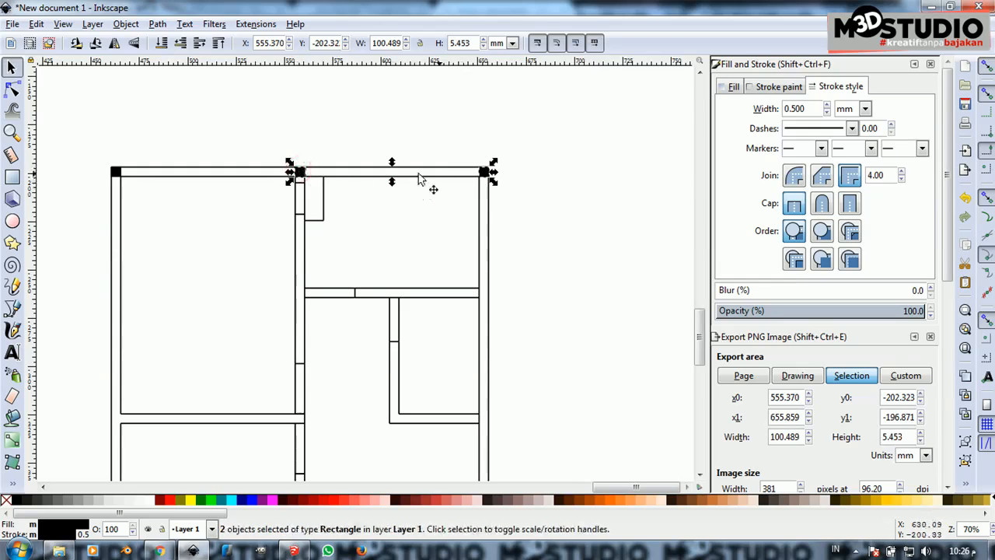
pyautogui.moveTo(488, 178); pyautogui.dragTo(479, 258)
pyautogui.scroll(5, 482, 300)
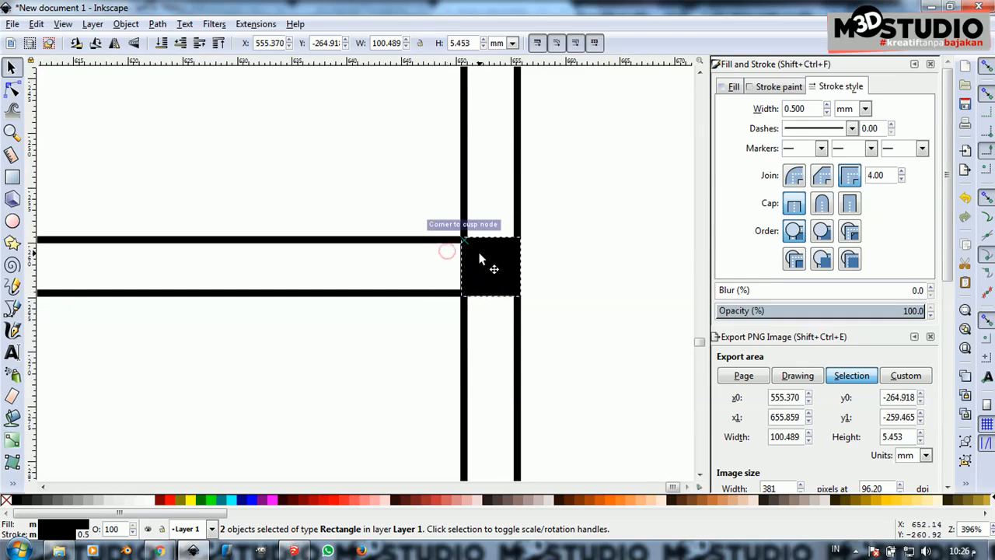
pyautogui.scroll(-5, 508, 249)
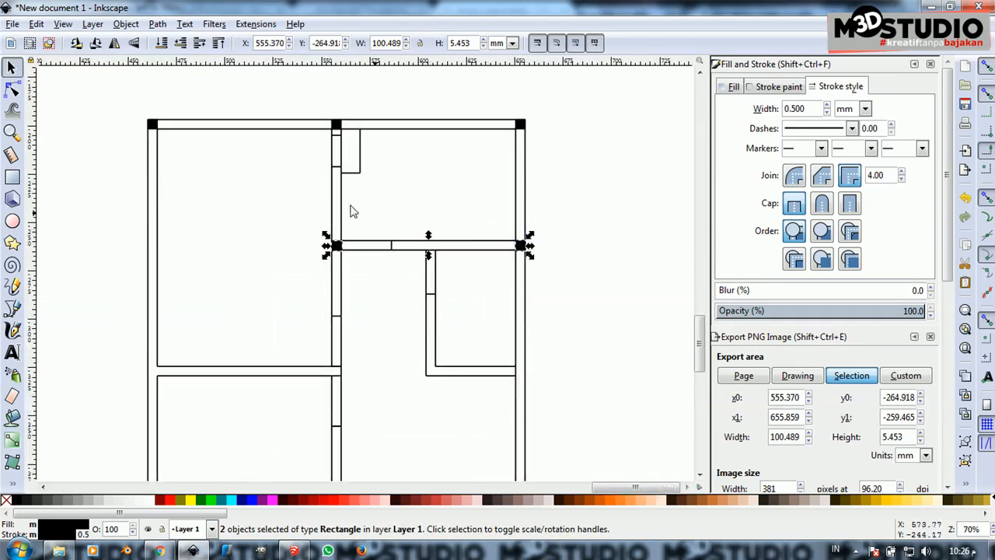
pyautogui.click(281, 185)
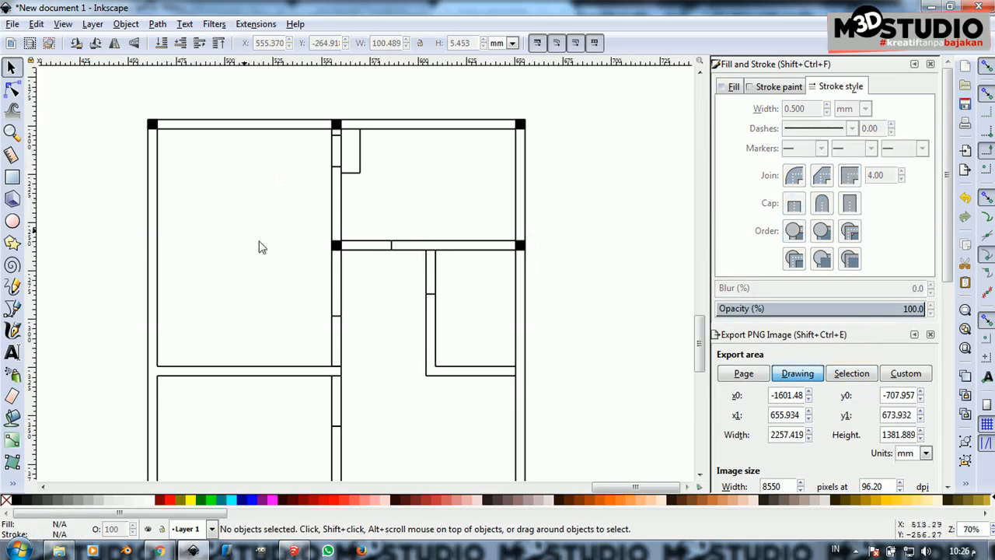
# Duplicate the column at that interior wall's left end and place the copy where the small room's vertical wall meets it
pyautogui.click(337, 247)
pyautogui.moveTo(337, 247); pyautogui.dragTo(419, 224)
pyautogui.scroll(4, 435, 253)
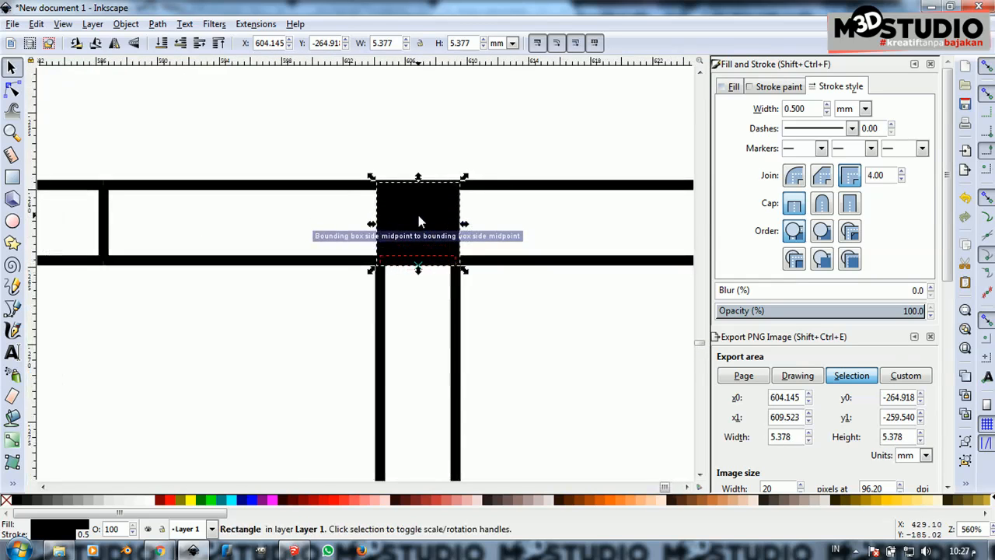
pyautogui.scroll(-4, 418, 220)
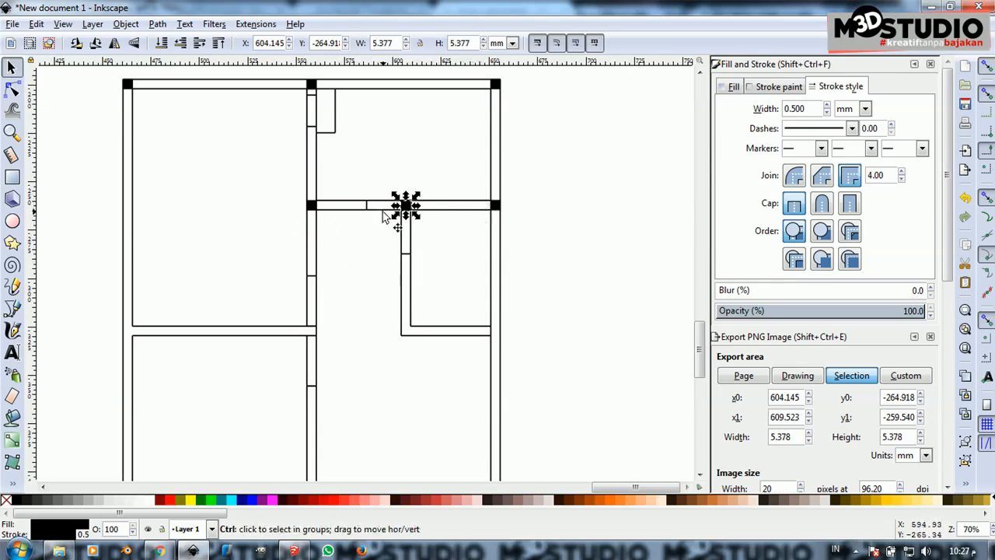
# Duplicate the interior wall's three columns together and align the copies with the small room's lower wall and the outer wall
pyautogui.keyDown('shift'); pyautogui.click(326, 214); pyautogui.keyUp('shift')
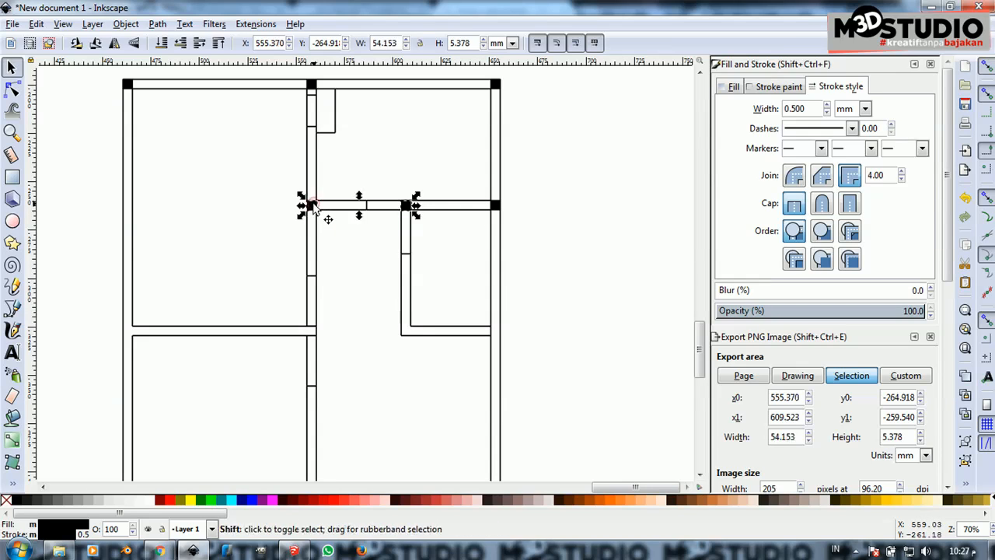
pyautogui.keyDown('shift'); pyautogui.click(496, 208); pyautogui.keyUp('shift')
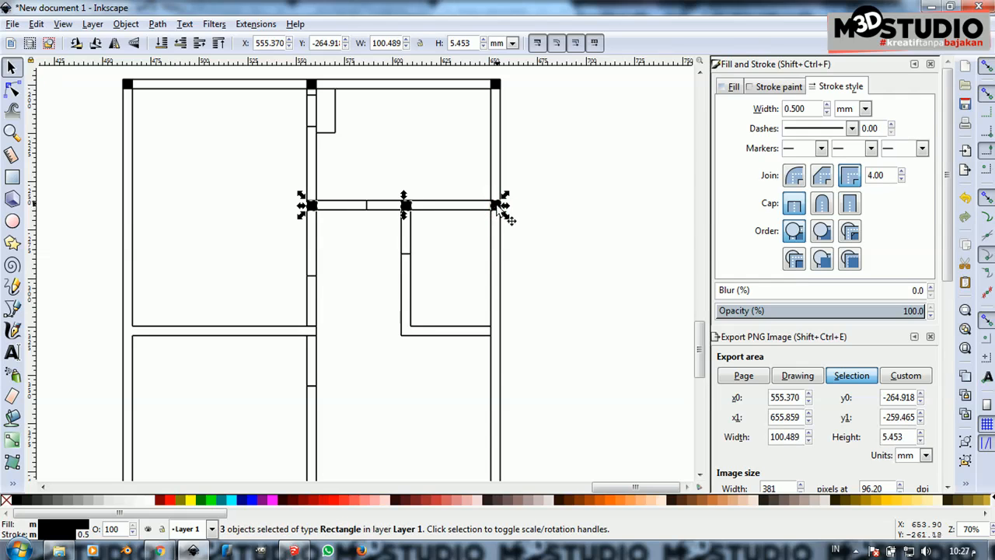
pyautogui.moveTo(496, 207); pyautogui.dragTo(493, 332)
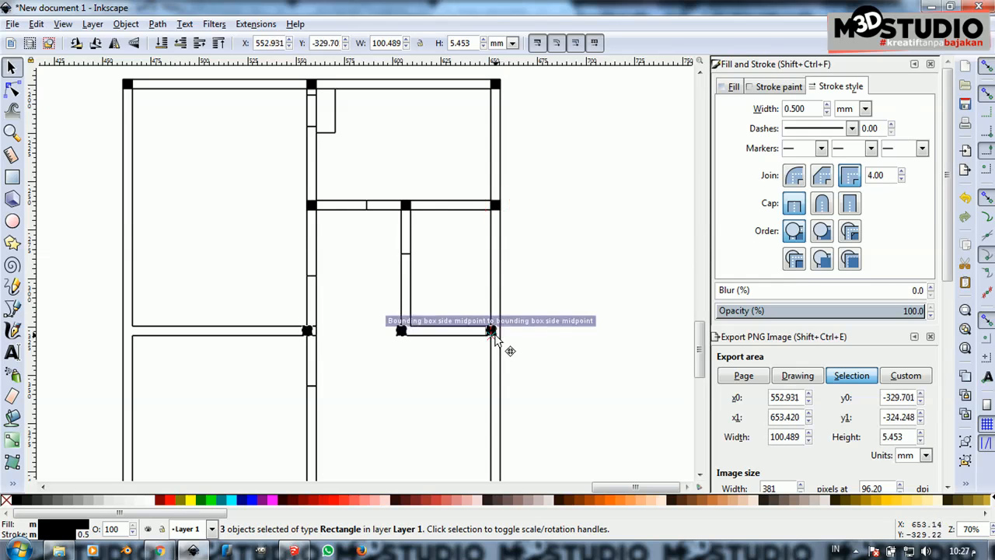
pyautogui.scroll(5, 495, 336)
pyautogui.moveTo(450, 295); pyautogui.dragTo(481, 297)
pyautogui.scroll(-6, 526, 294)
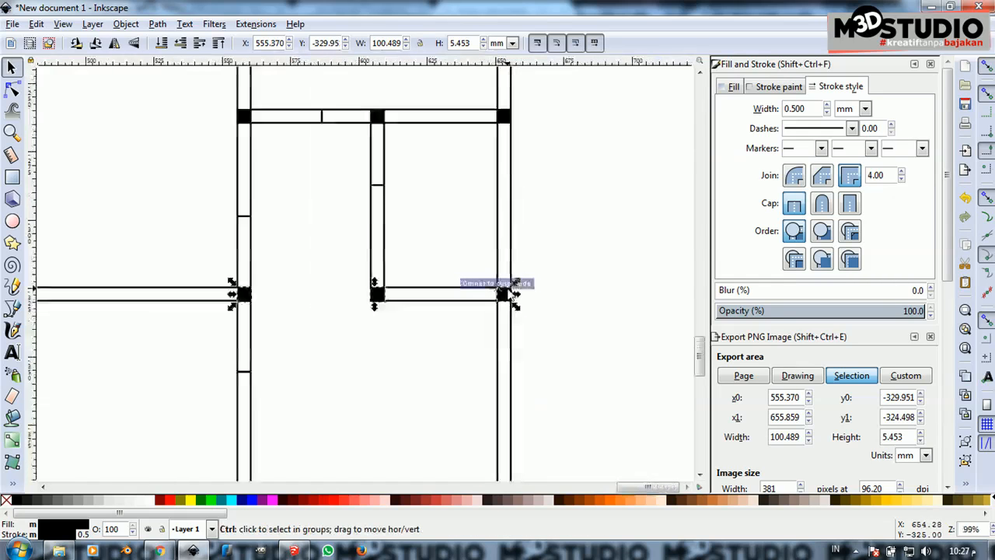
pyautogui.click(472, 314)
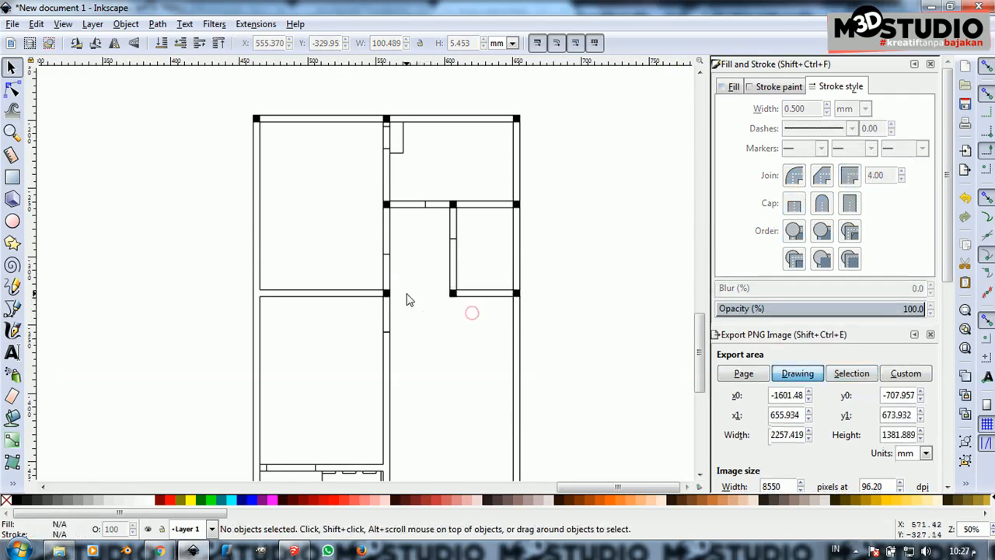
# Duplicate the middle wall column level with the small room's lower wall and place the copy at the left outer wall junction
pyautogui.scroll(2, 395, 307)
pyautogui.click(403, 307)
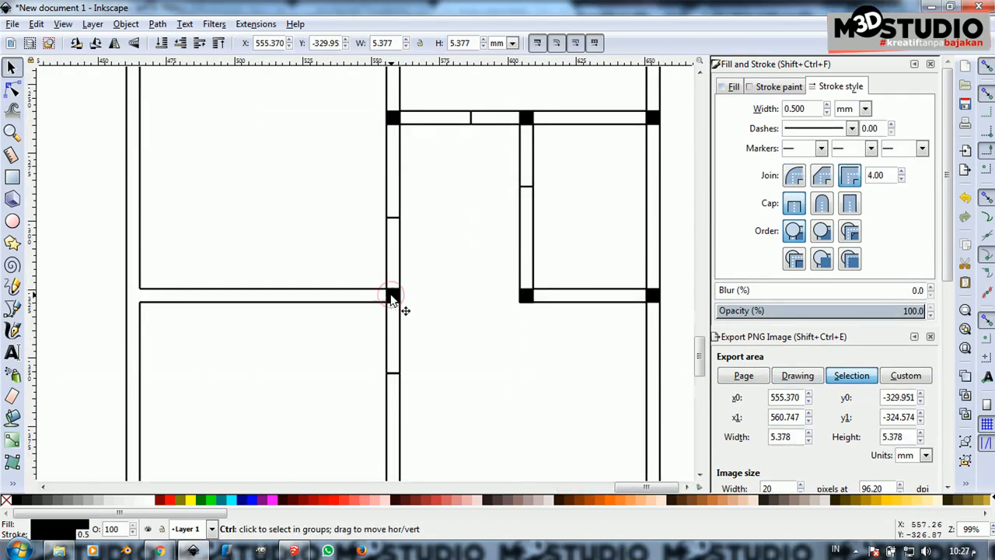
pyautogui.moveTo(403, 308); pyautogui.dragTo(133, 287)
pyautogui.scroll(4, 144, 296)
pyautogui.scroll(-7, 145, 298)
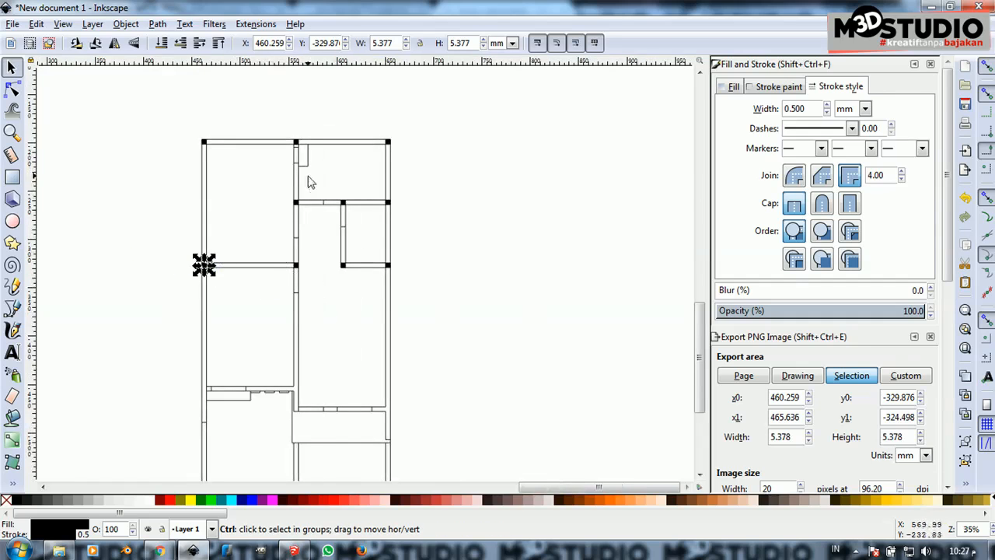
pyautogui.click(322, 306)
# Duplicate the two columns on the wall between the left rooms and place the copies at both ends of the lower-left room's front wall
pyautogui.scroll(3, 238, 296)
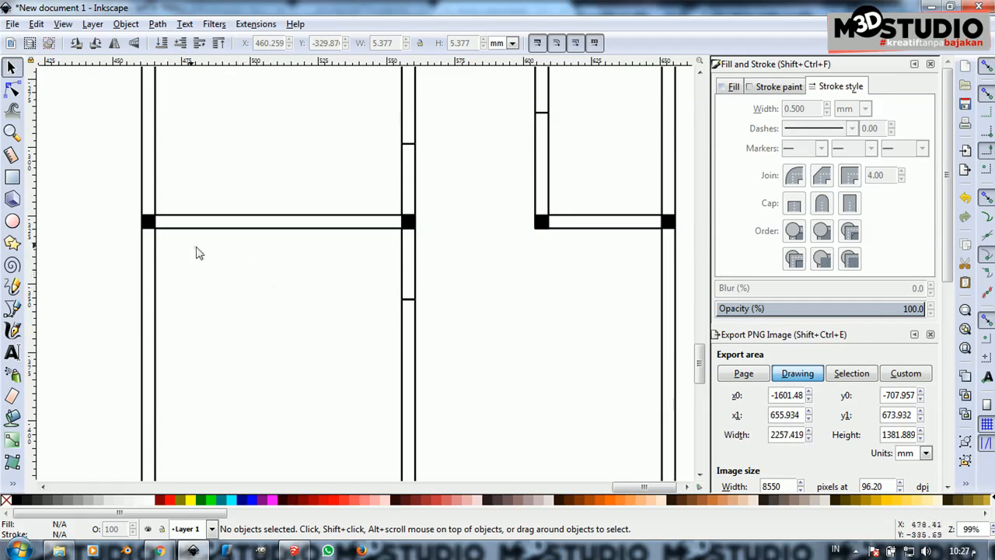
pyautogui.click(148, 222)
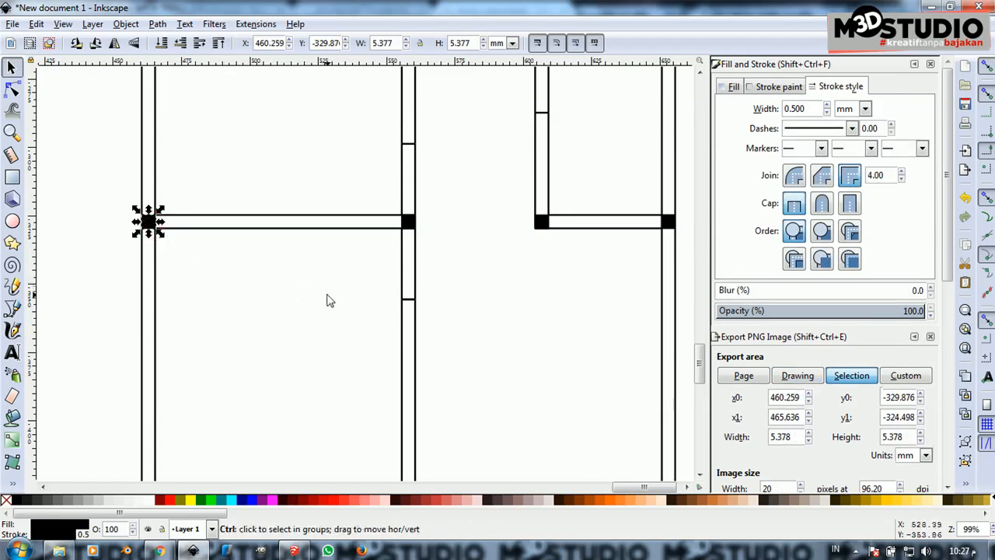
pyautogui.scroll(-2, 327, 302)
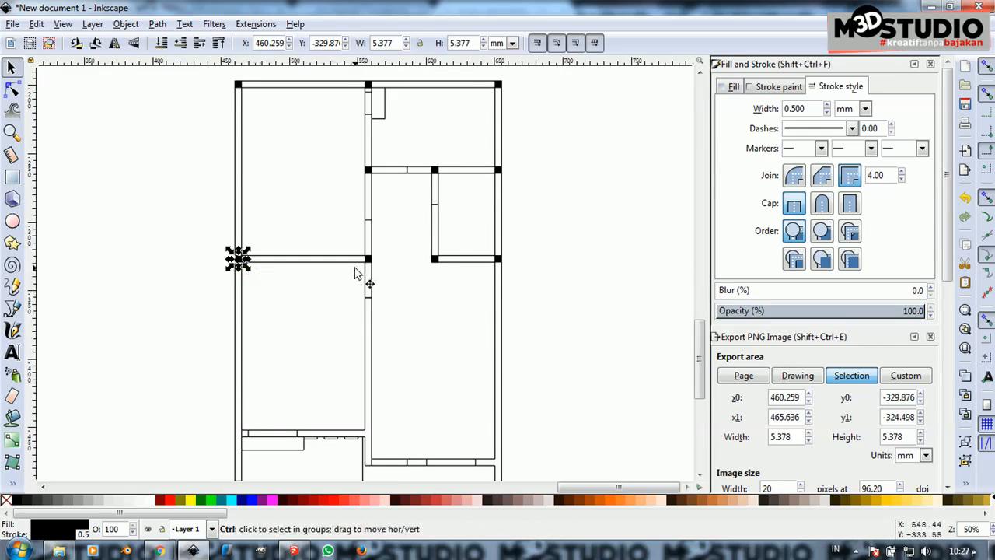
pyautogui.scroll(1, 370, 273)
pyautogui.click(375, 258)
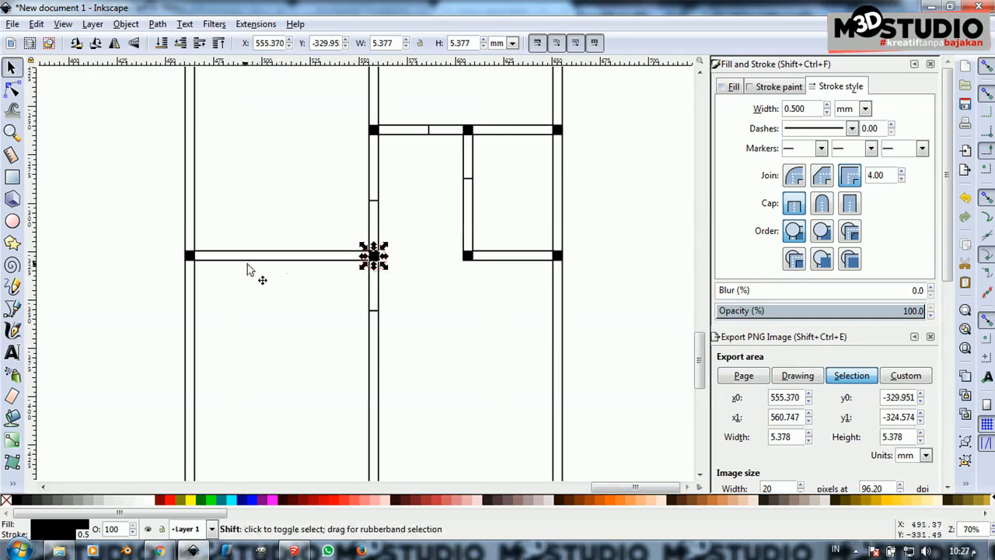
pyautogui.keyDown('shift'); pyautogui.click(188, 256); pyautogui.keyUp('shift')
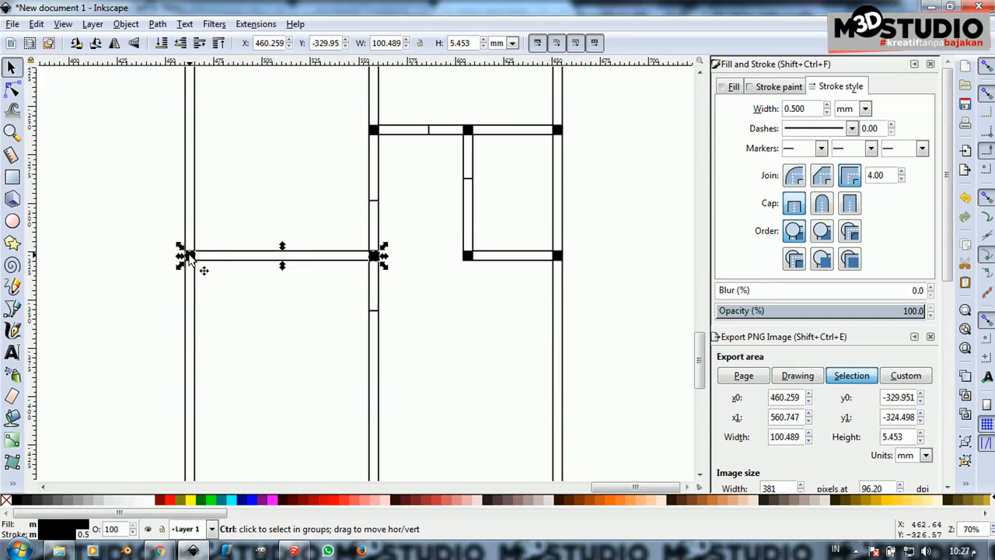
pyautogui.moveTo(190, 257); pyautogui.dragTo(282, 410)
pyautogui.scroll(-2, 326, 291)
pyautogui.scroll(3, 325, 418)
pyautogui.moveTo(263, 211); pyautogui.dragTo(128, 348)
pyautogui.scroll(4, 146, 359)
pyautogui.scroll(-5, 128, 348)
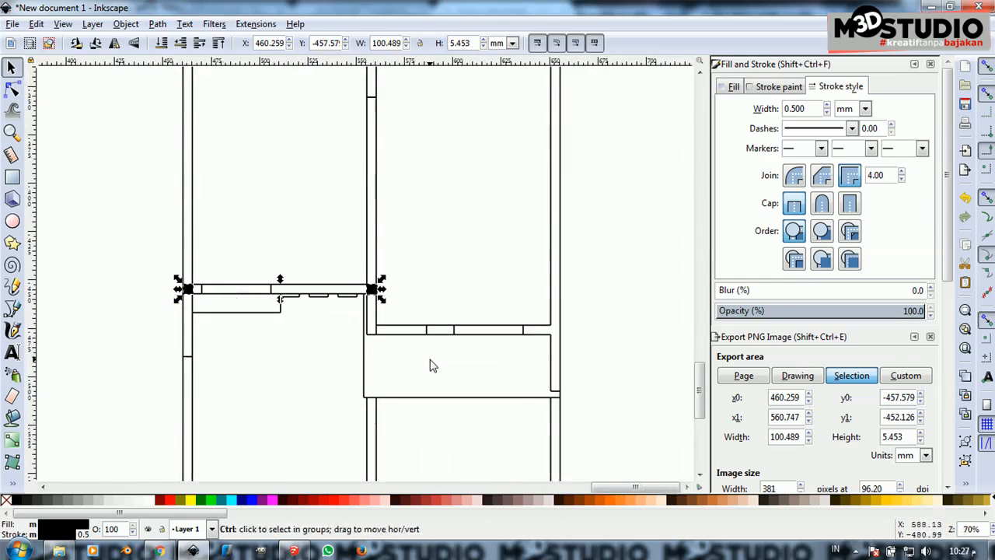
# Duplicate the column at the right end of the left room's front wall and place the copy at the right room's front wall corner
pyautogui.scroll(1, 429, 358)
pyautogui.click(416, 275)
pyautogui.click(353, 262)
pyautogui.scroll(2, 391, 296)
pyautogui.moveTo(312, 238); pyautogui.dragTo(312, 351)
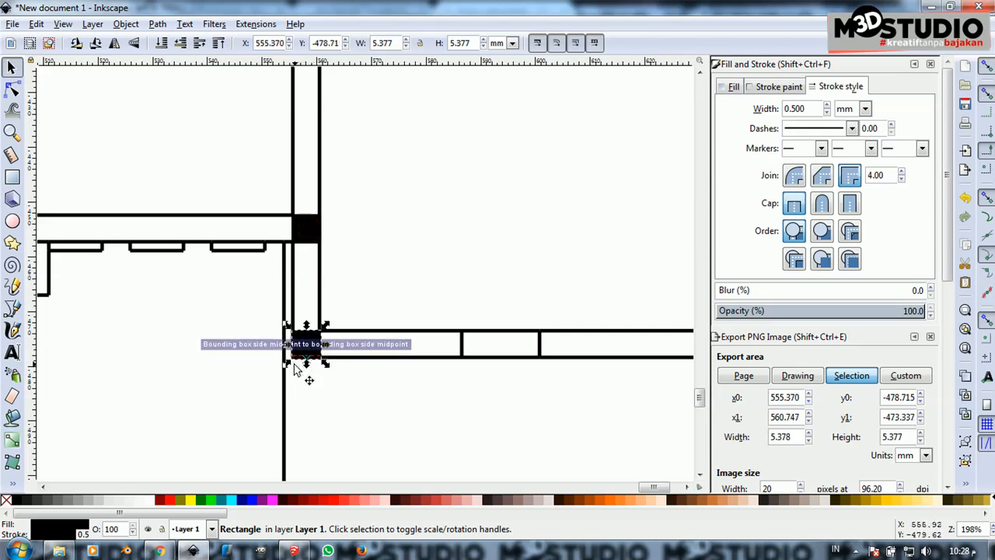
pyautogui.scroll(3, 331, 373)
pyautogui.scroll(-4, 243, 354)
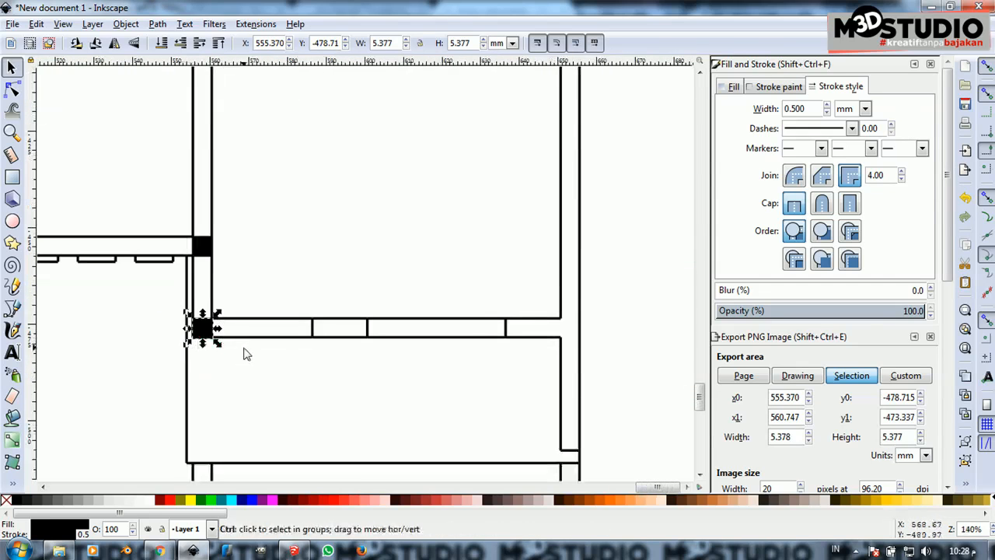
# Duplicate the right room's front-left column and place the copy where its front wall meets the right outer wall
pyautogui.moveTo(208, 332); pyautogui.dragTo(575, 328)
pyautogui.scroll(5, 583, 333)
pyautogui.moveTo(466, 313); pyautogui.dragTo(521, 313)
pyautogui.scroll(-7, 484, 329)
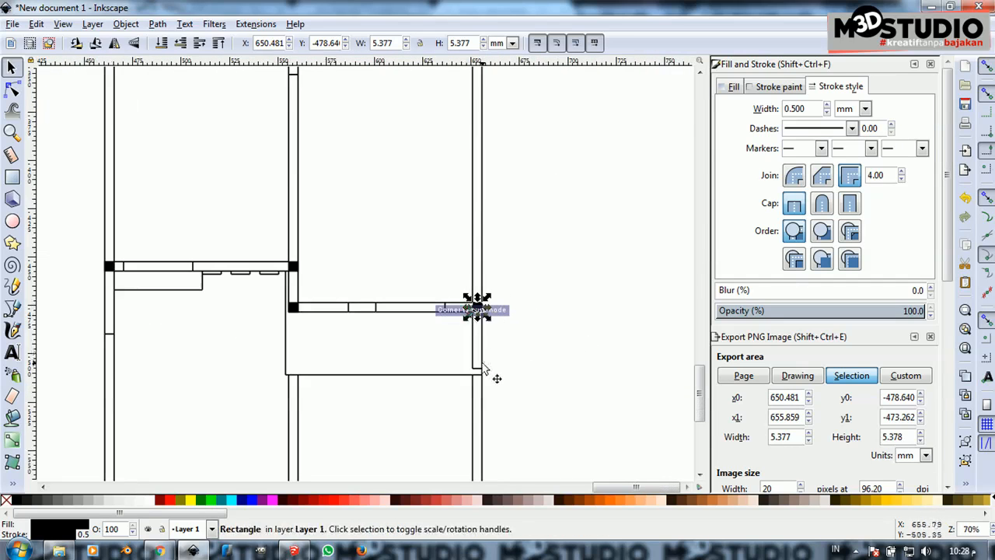
# Duplicate the right outer wall column and place the copy at the end of the short wall beside the terrace
pyautogui.scroll(2, 498, 376)
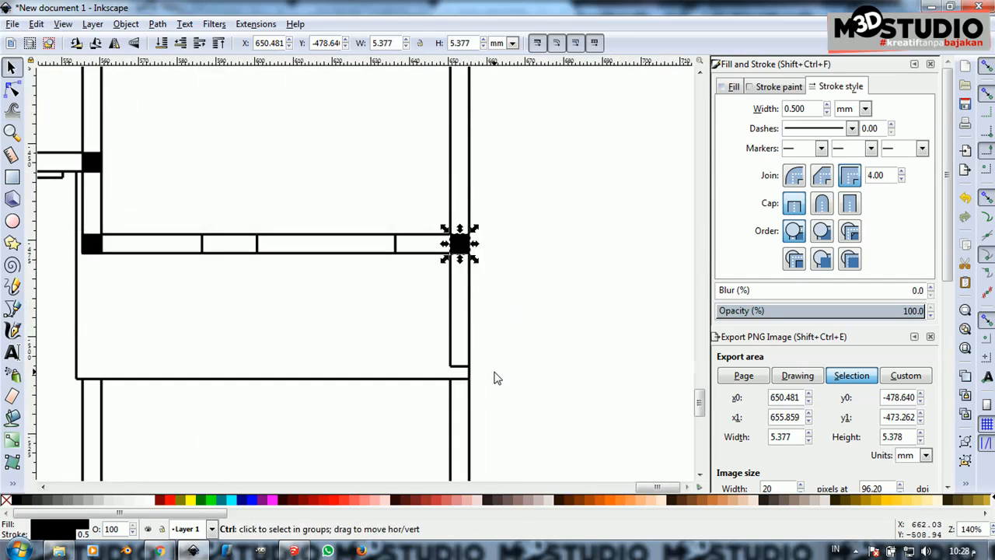
pyautogui.hotkey('ctrl', 'd')
pyautogui.moveTo(474, 259); pyautogui.dragTo(453, 325)
pyautogui.scroll(-3, 453, 325)
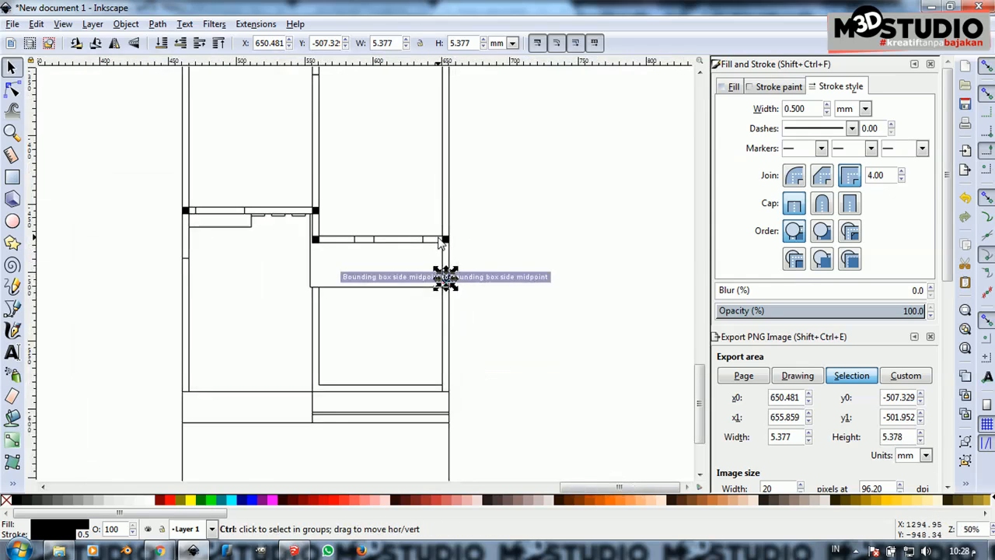
# Duplicate the right room's front-left column and place the copy at the terrace's lower-left corner, above the wall below
pyautogui.scroll(2, 203, 246)
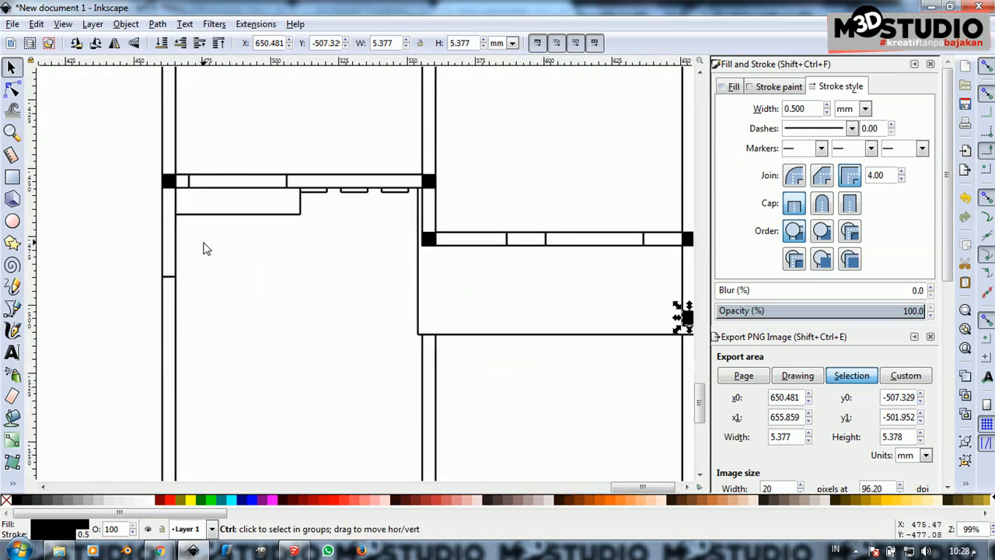
pyautogui.click(170, 183)
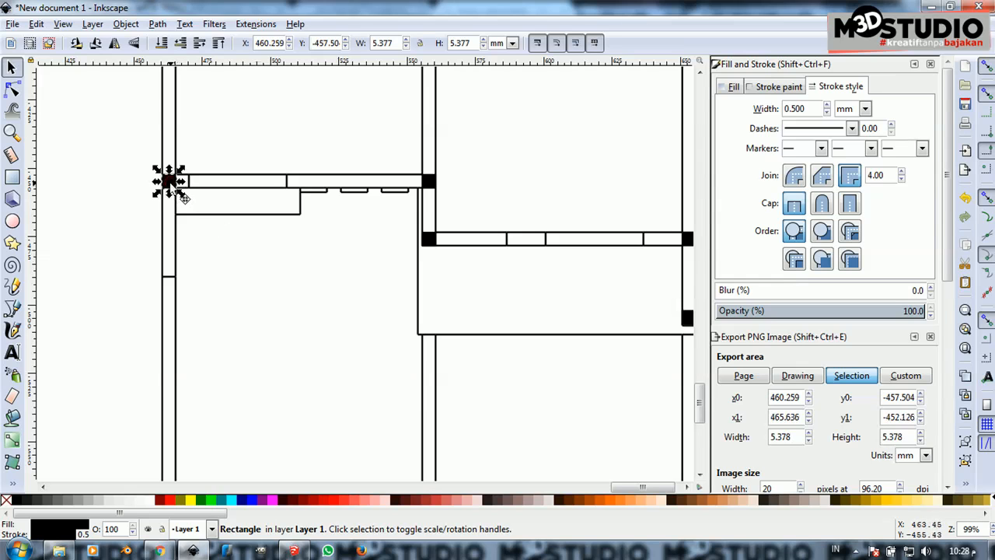
pyautogui.scroll(-3, 261, 330)
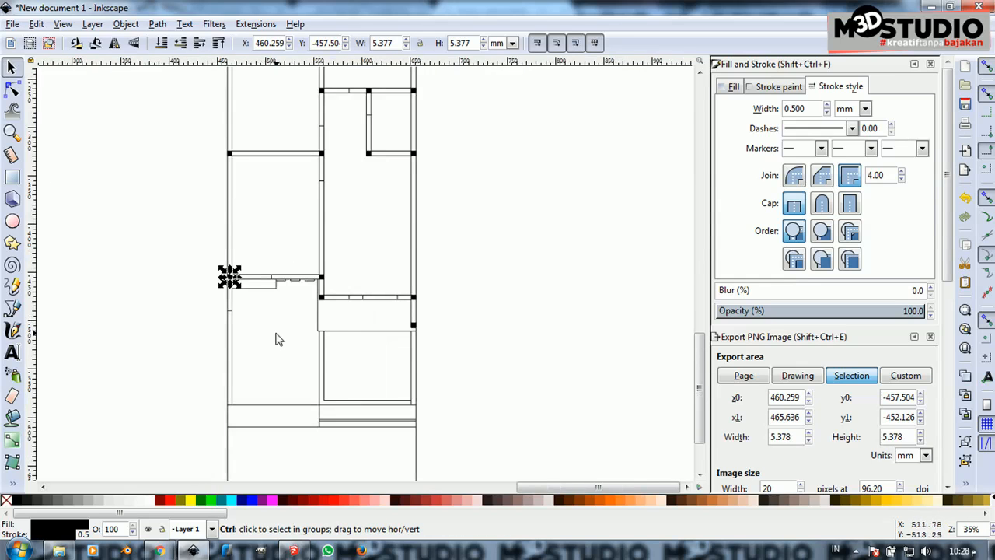
pyautogui.scroll(4, 381, 318)
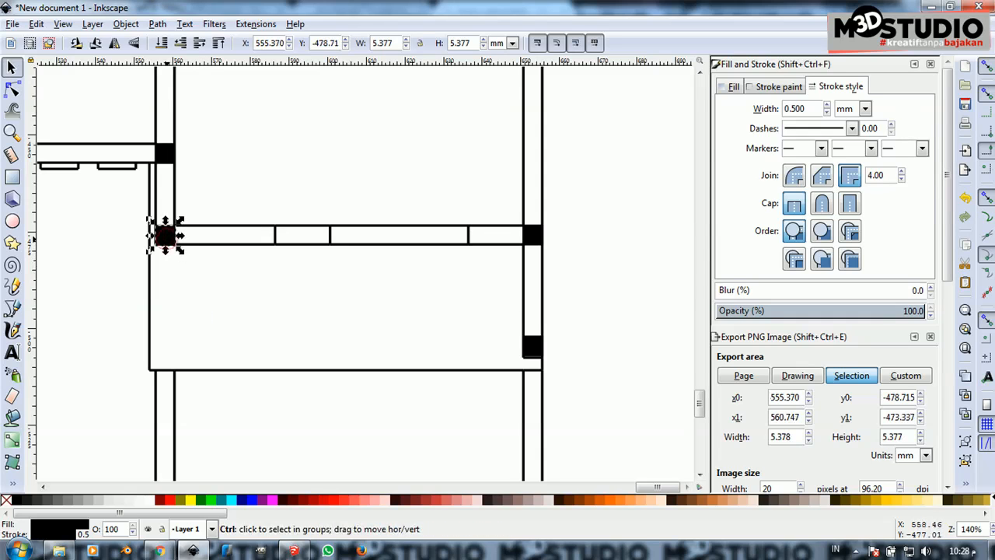
pyautogui.moveTo(168, 245); pyautogui.dragTo(167, 367)
pyautogui.scroll(4, 159, 381)
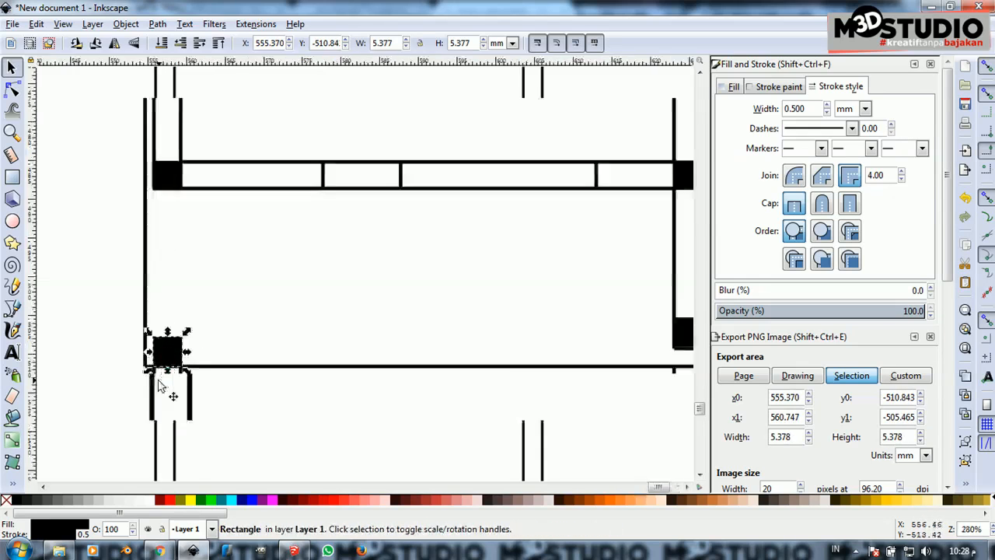
# Duplicate the terrace corner square and snap the copies beside and above it to form a solid two-by-two block
pyautogui.moveTo(176, 318); pyautogui.dragTo(270, 201)
pyautogui.hotkey('ctrl', 'd')
pyautogui.click(204, 272)
pyautogui.moveTo(230, 235); pyautogui.dragTo(309, 160)
pyautogui.scroll(-2, 313, 238)
pyautogui.moveTo(148, 136); pyautogui.dragTo(367, 272)
pyautogui.press('Escape')
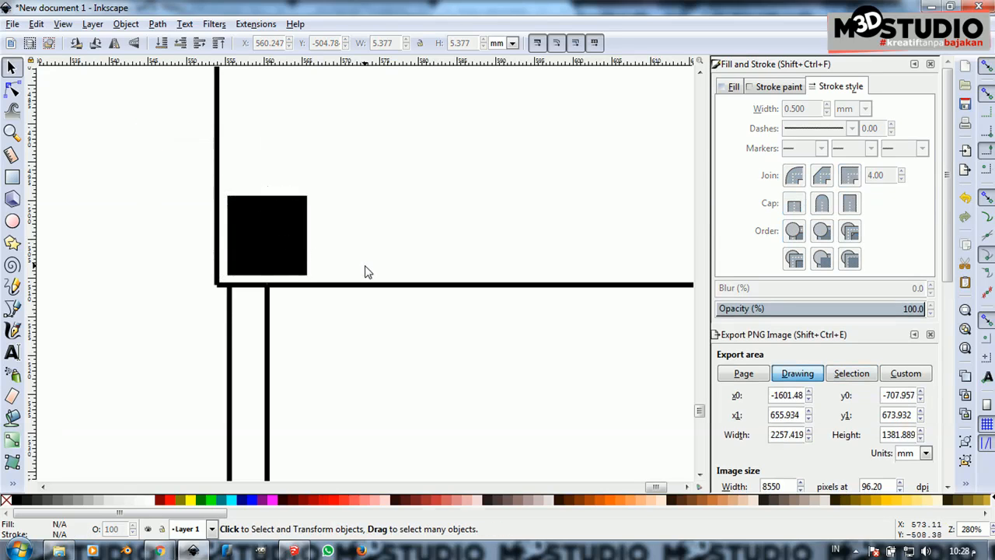
pyautogui.scroll(-8, 360, 277)
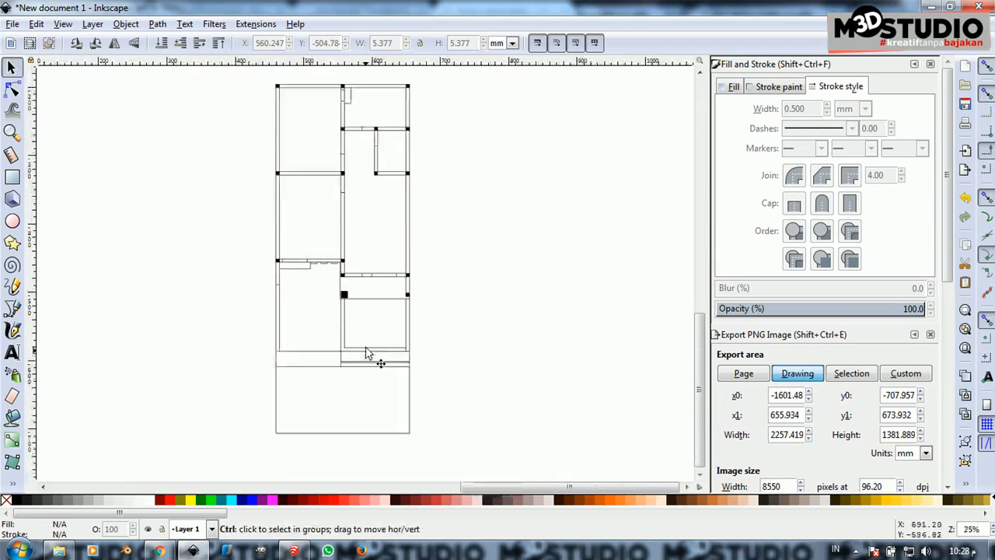
pyautogui.scroll(5, 340, 201)
pyautogui.scroll(-1, 360, 216)
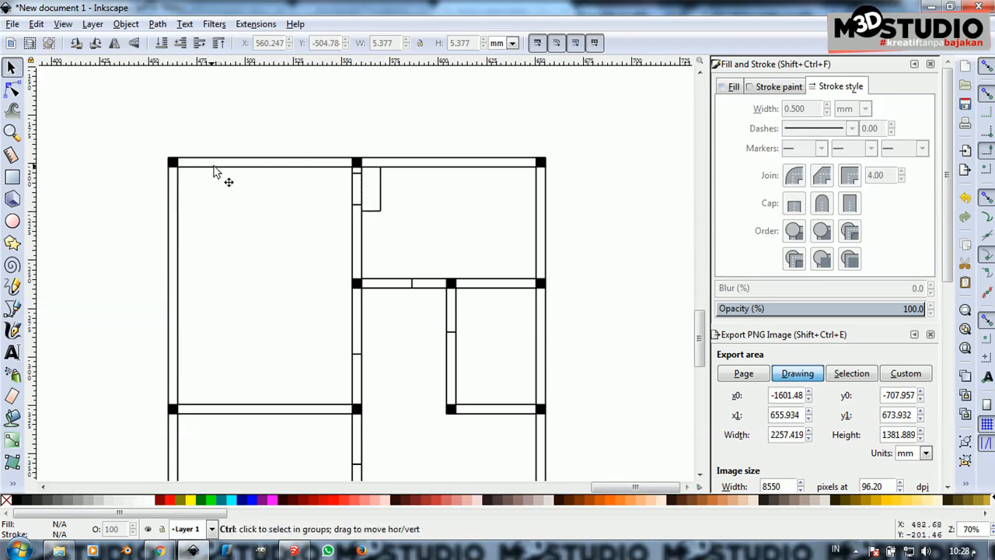
pyautogui.scroll(3, 210, 177)
pyautogui.scroll(-2, 253, 199)
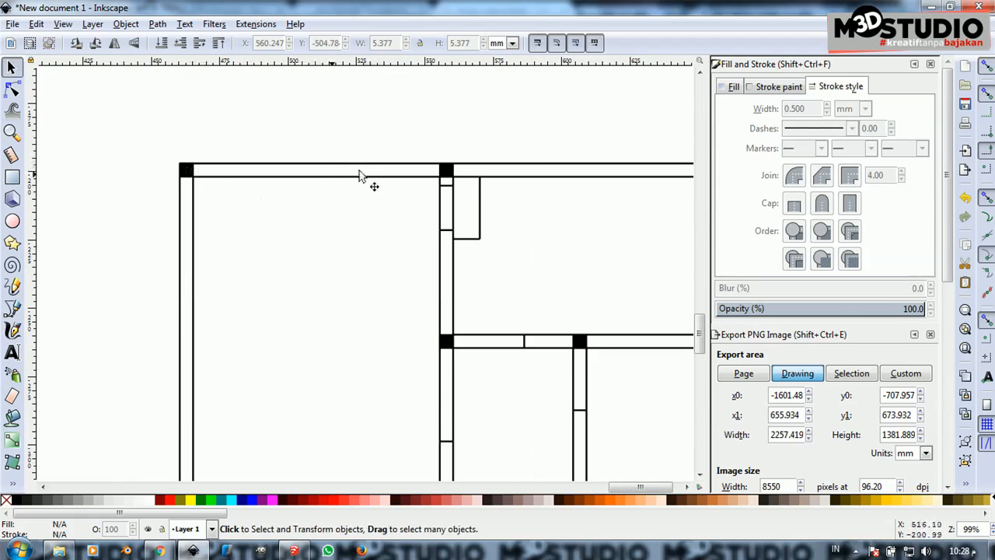
# Lower the opacity of the grouped floor plan lines to about 20%
pyautogui.click(232, 182)
pyautogui.moveTo(237, 183); pyautogui.dragTo(337, 289)
pyautogui.hotkey('ctrl', 'z')
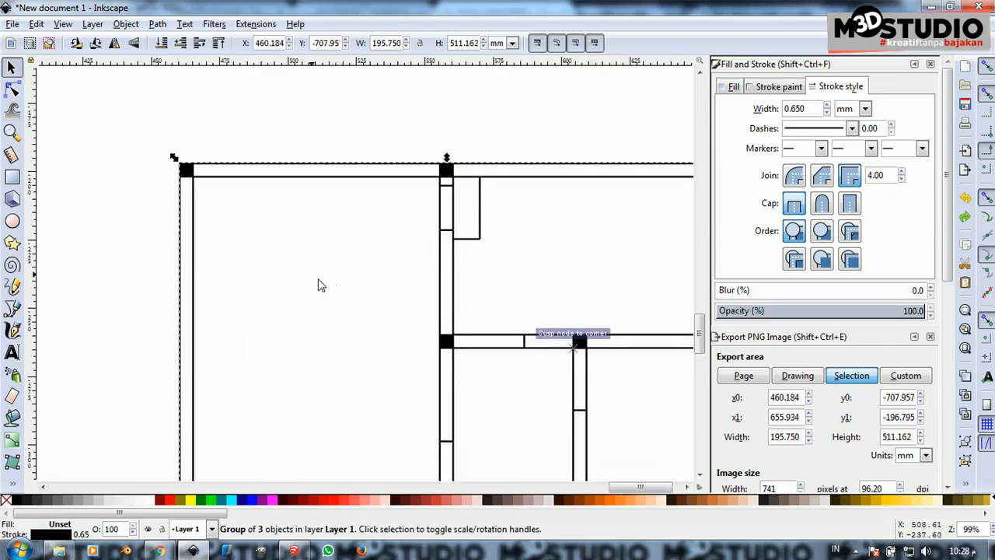
pyautogui.click(778, 87)
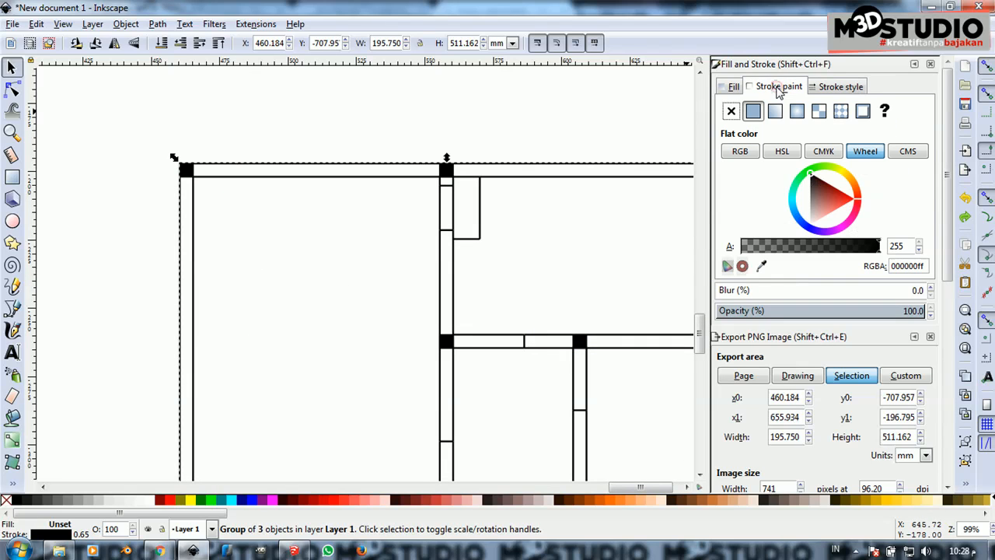
pyautogui.click(835, 313)
pyautogui.moveTo(815, 314); pyautogui.dragTo(758, 311)
pyautogui.click(234, 132)
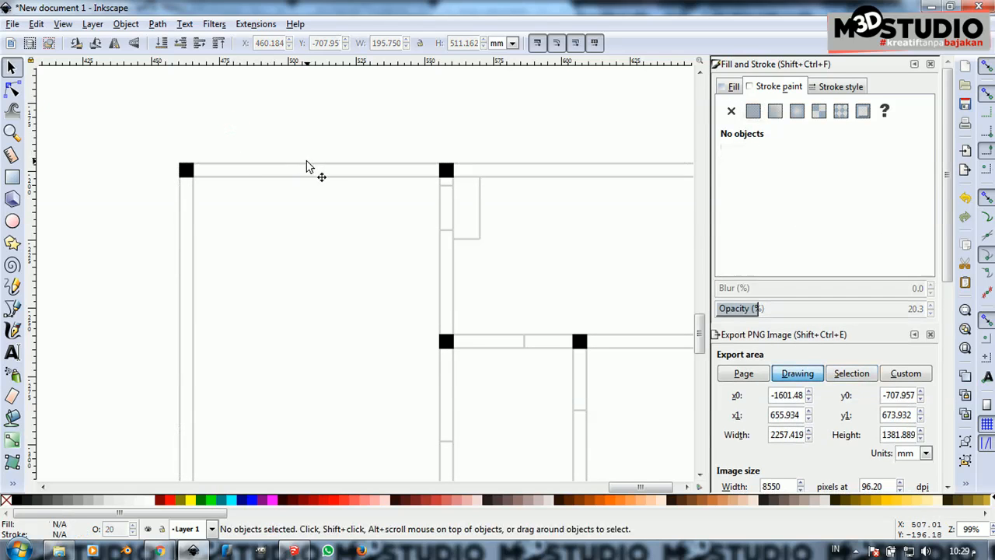
# Draw a wall rectangle about 90.2 by 4.8 mm between the two columns of the upper-left wall and set its opacity to 100%
pyautogui.scroll(1, 398, 179)
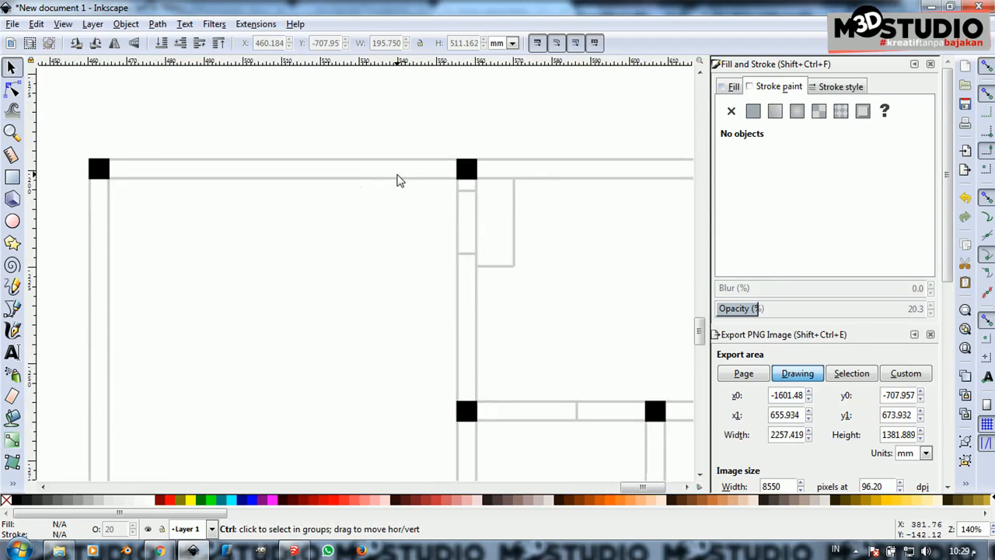
pyautogui.scroll(-1, 397, 178)
pyautogui.scroll(1, 251, 173)
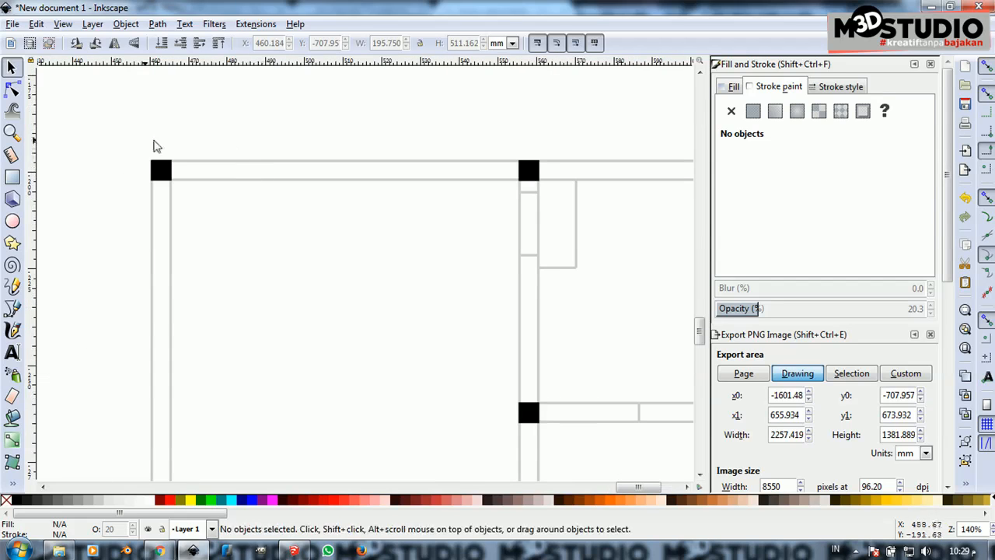
pyautogui.click(13, 176)
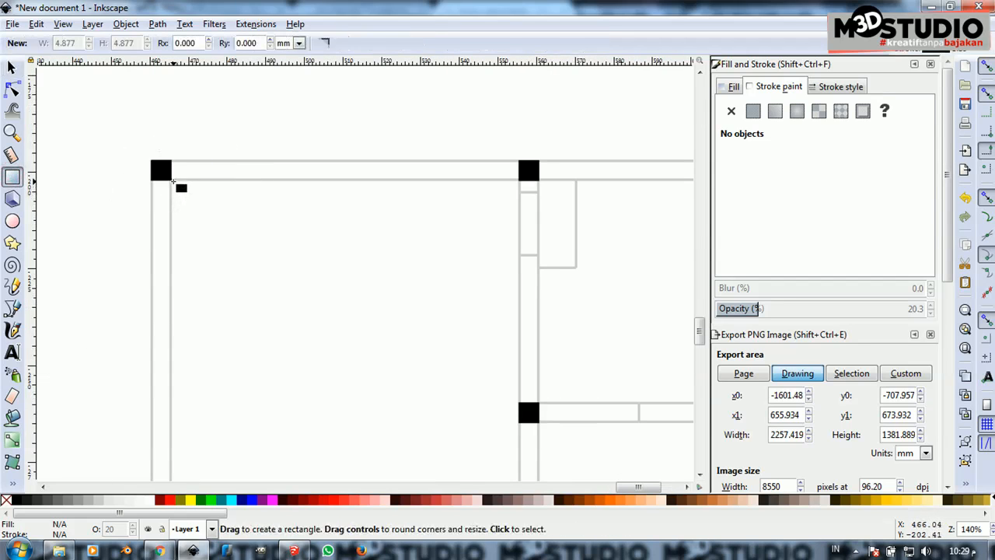
pyautogui.moveTo(172, 179)
pyautogui.mouseDown()
pyautogui.moveTo(339, 163)
pyautogui.moveTo(519, 161)
pyautogui.mouseUp()
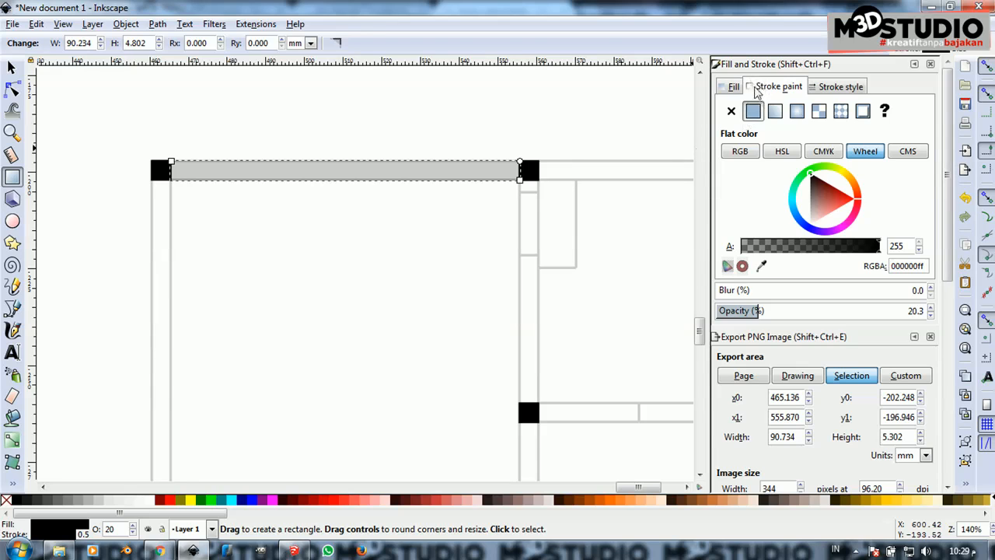
pyautogui.moveTo(832, 311); pyautogui.dragTo(933, 311)
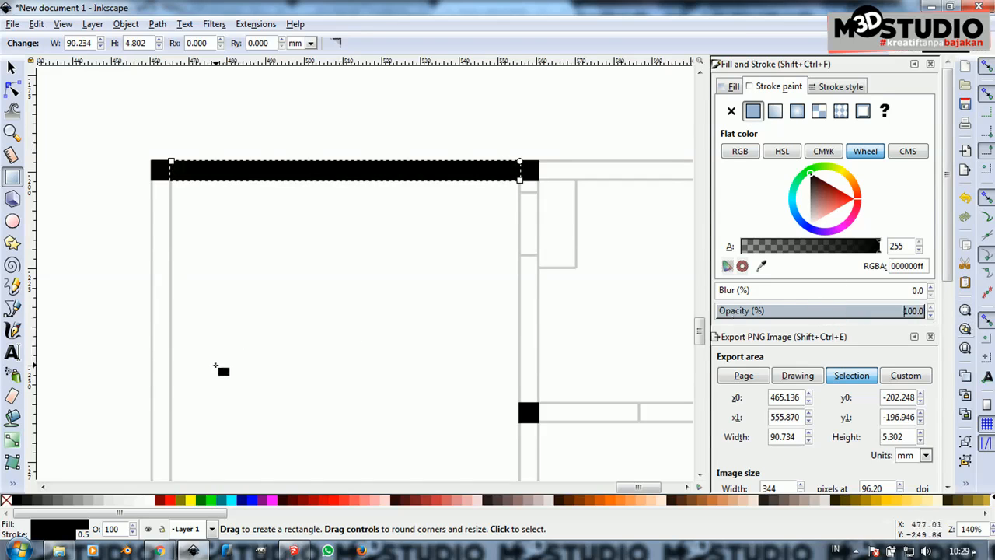
# Fill the columns at both ends of the black wall with 20% gray
pyautogui.click(12, 69)
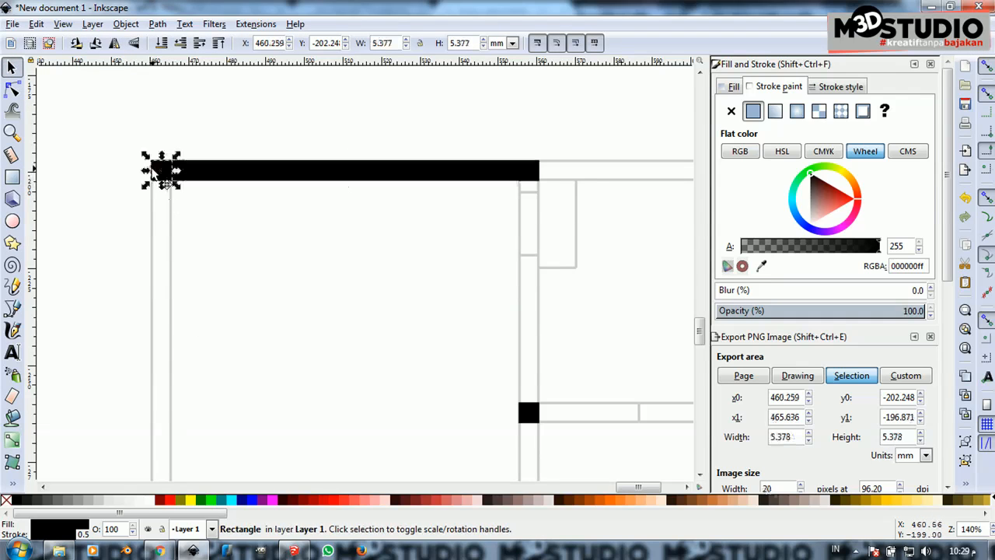
pyautogui.keyDown('shift'); pyautogui.click(531, 173); pyautogui.keyUp('shift')
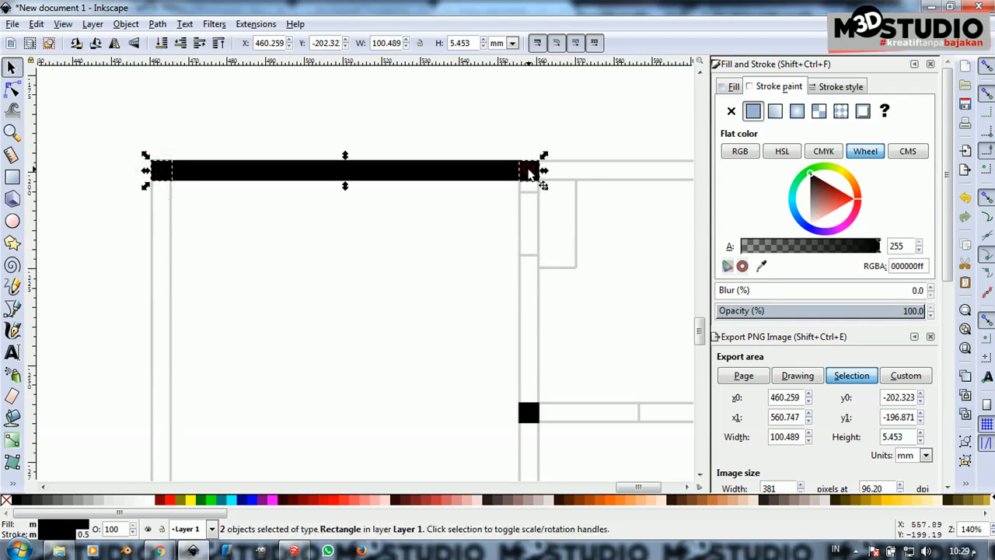
pyautogui.click(81, 500)
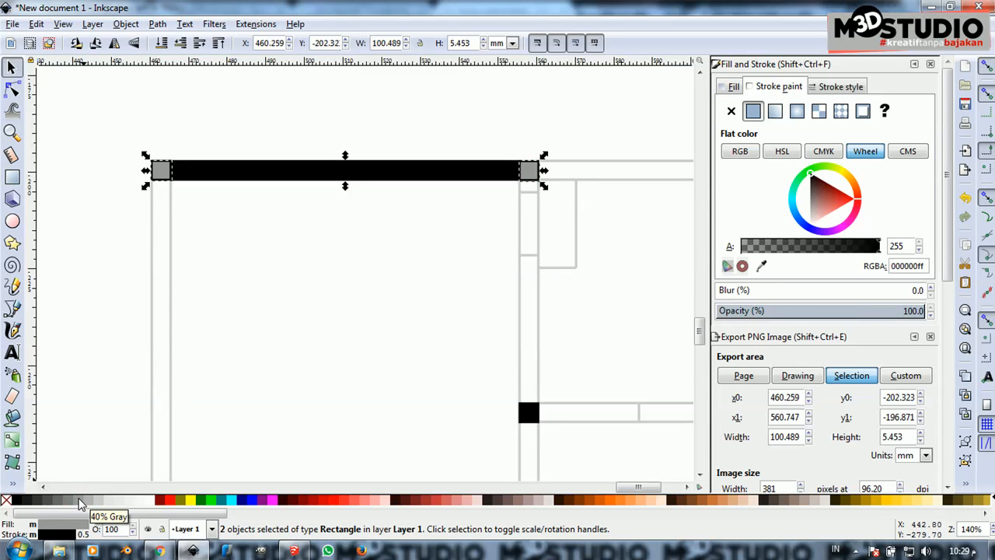
pyautogui.click(89, 500)
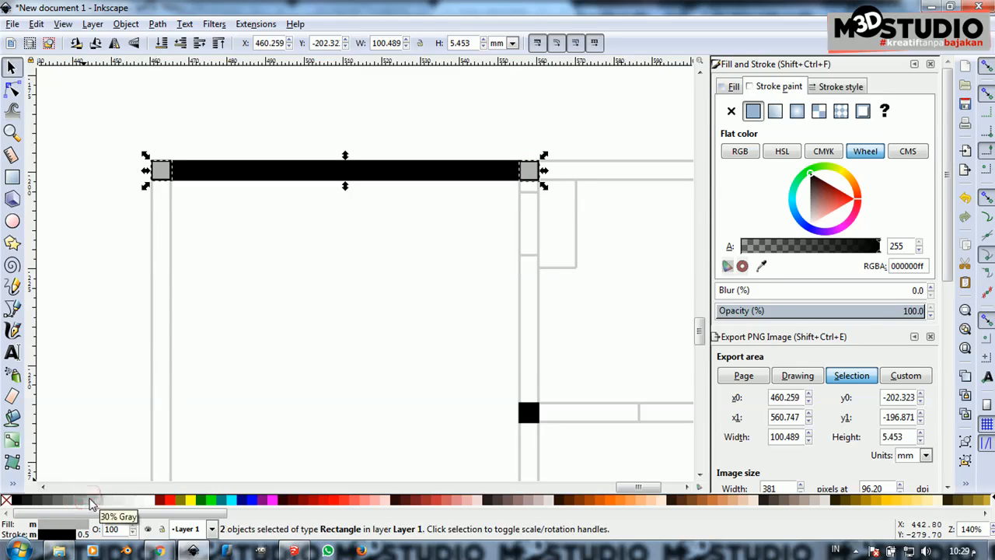
pyautogui.click(99, 500)
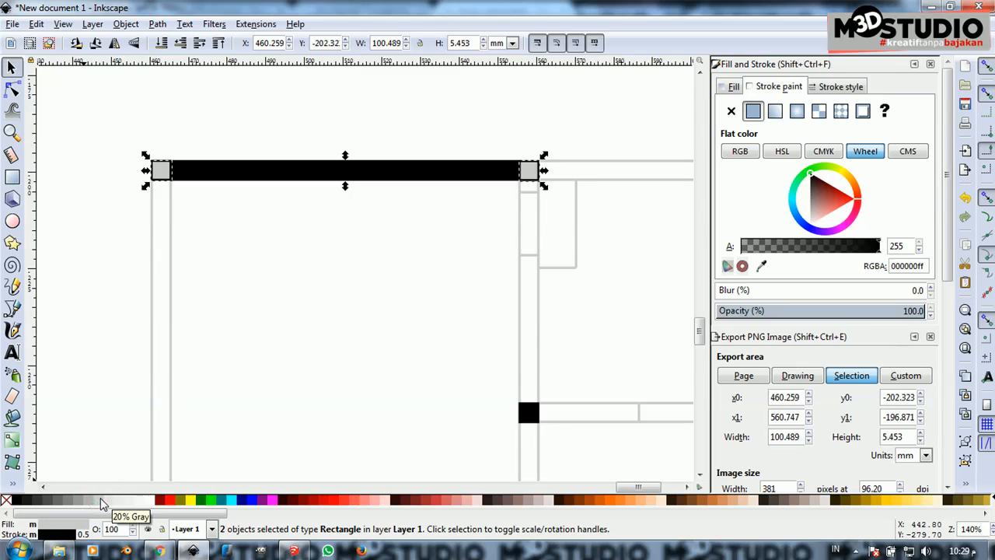
pyautogui.click(268, 143)
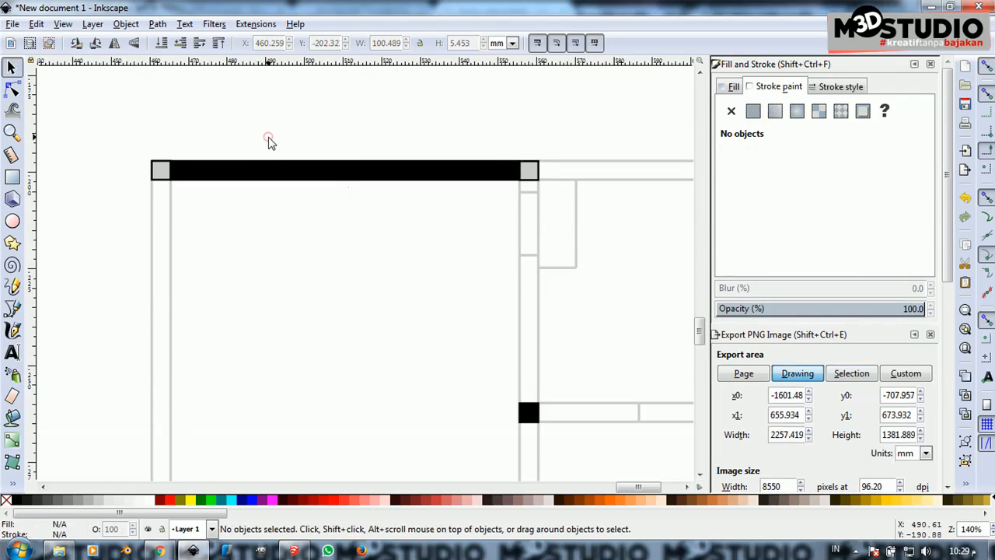
# Match the stroke color of both gray columns to their fill by picking the gray from the drawing
pyautogui.click(530, 167)
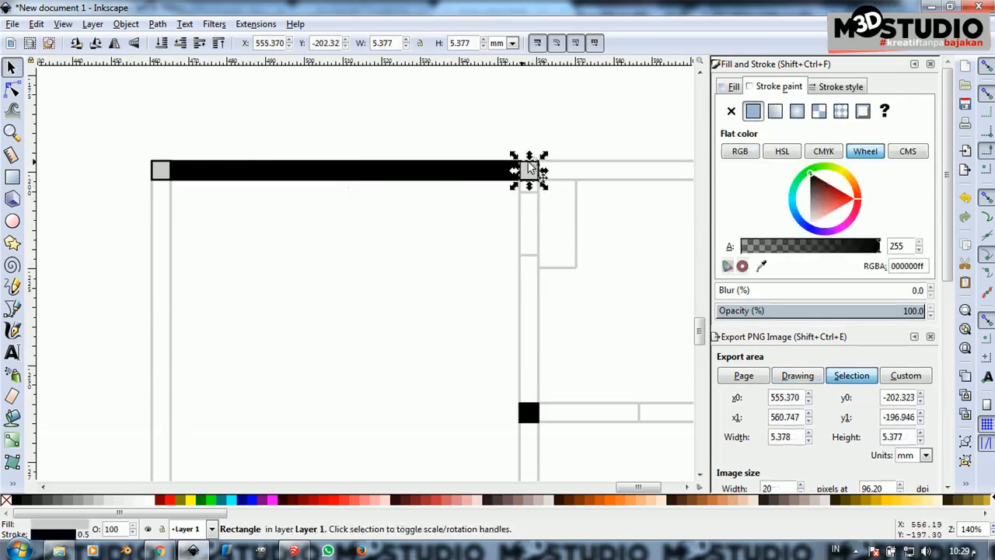
pyautogui.keyDown('shift'); pyautogui.click(160, 168); pyautogui.keyUp('shift')
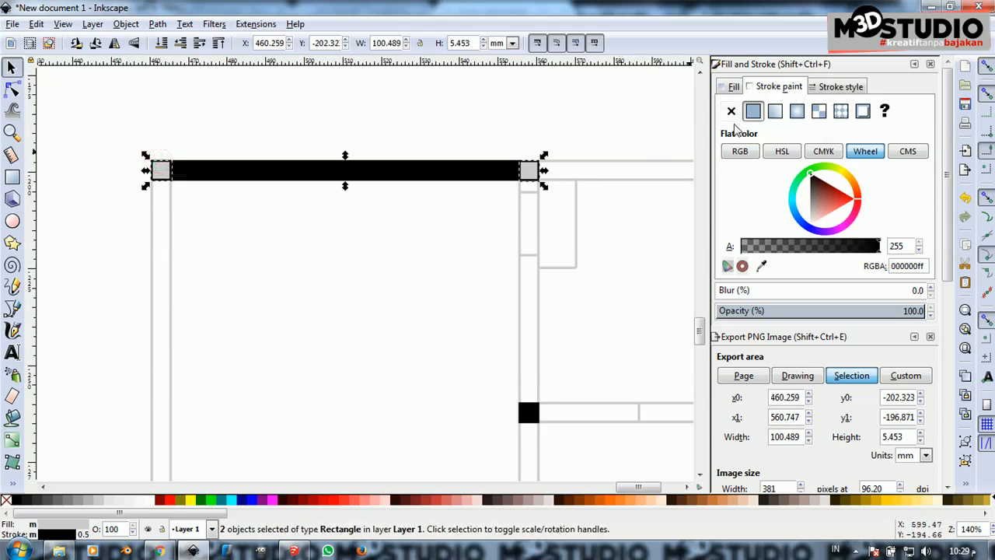
pyautogui.click(762, 266)
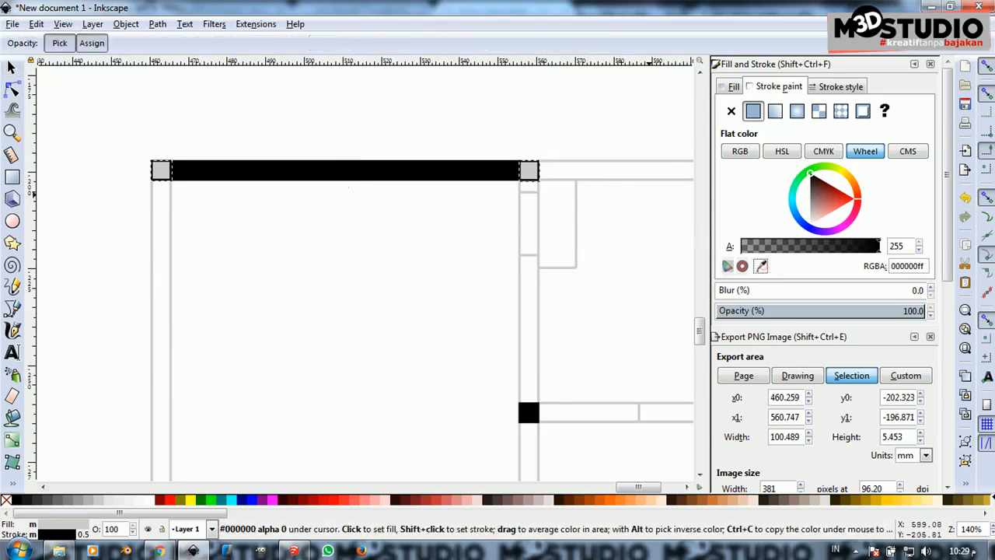
pyautogui.click(530, 172)
# Select all the remaining black columns and give their stroke the light gray picked from the gray column
pyautogui.scroll(-2, 257, 140)
pyautogui.scroll(-2, 257, 140)
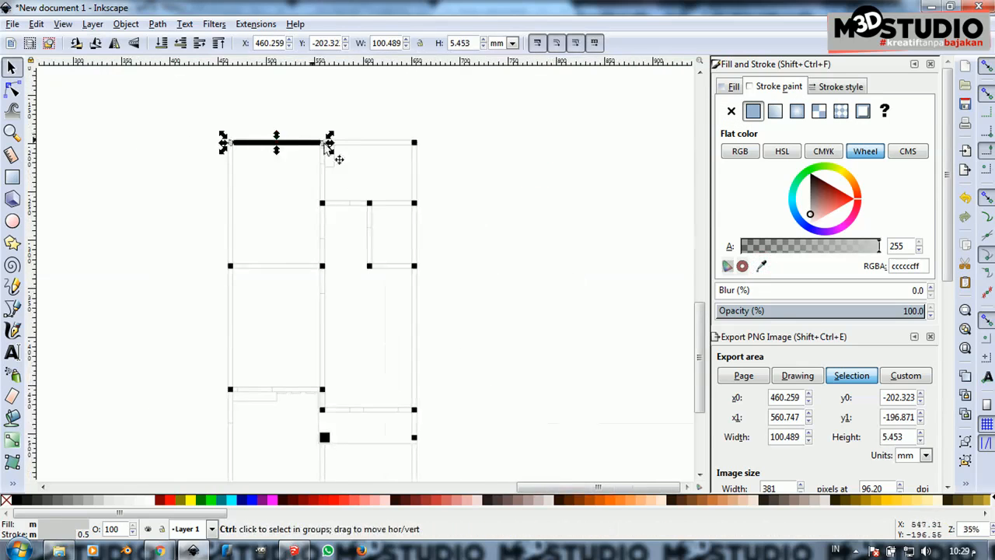
pyautogui.moveTo(205, 187); pyautogui.dragTo(476, 475)
pyautogui.moveTo(389, 121); pyautogui.dragTo(473, 184)
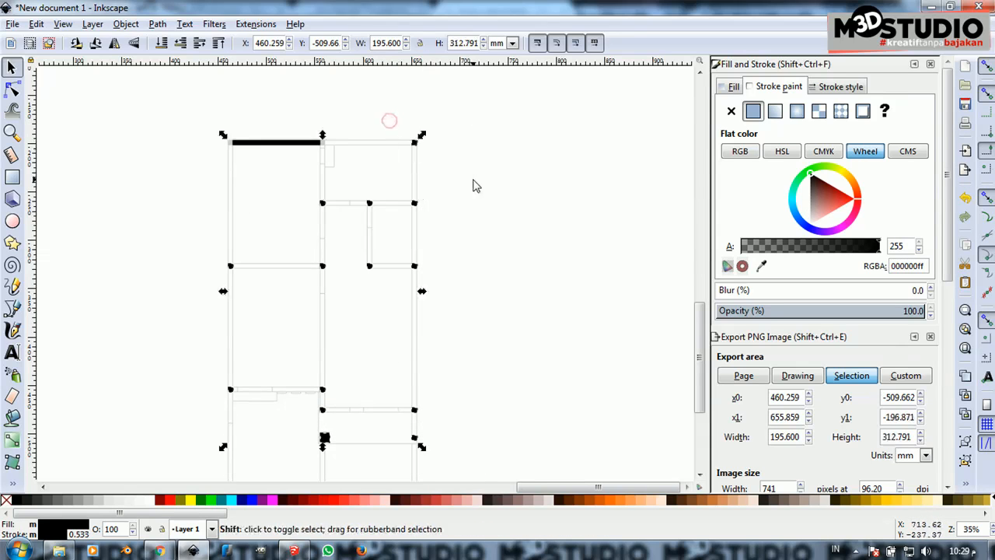
pyautogui.click(763, 266)
pyautogui.scroll(4, 354, 148)
pyautogui.keyDown('shift'); pyautogui.click(232, 122); pyautogui.keyUp('shift')
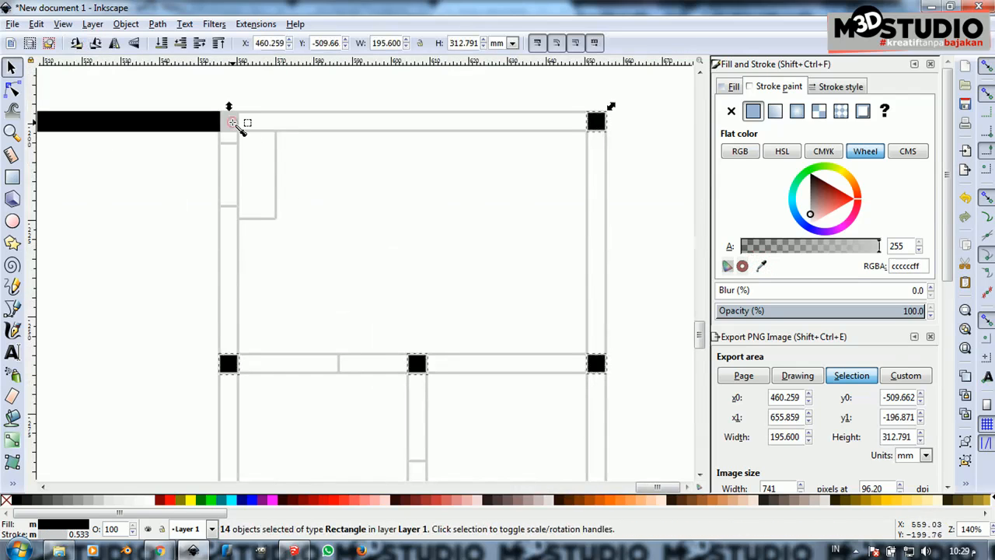
# Fill the selected black columns with the same light gray picked from the upper middle column
pyautogui.click(734, 86)
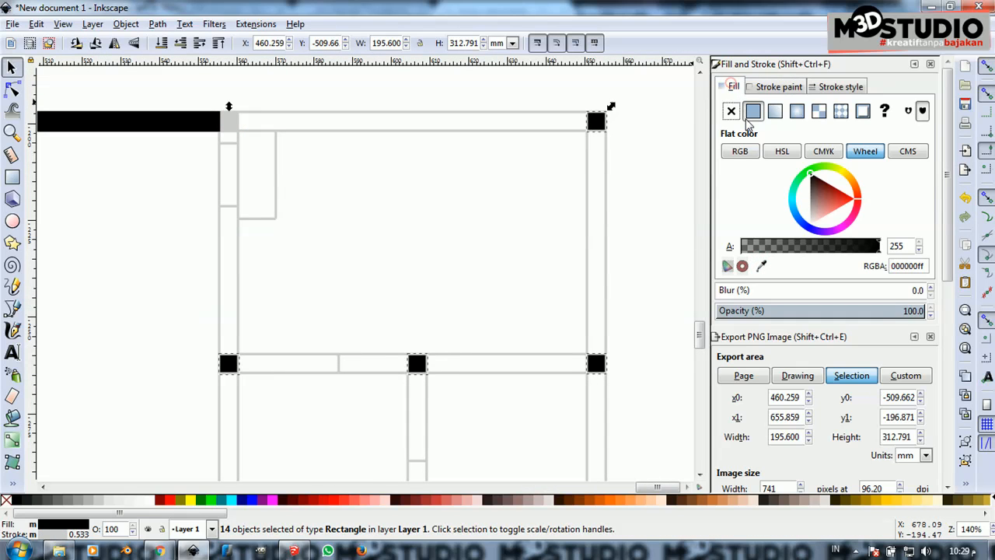
pyautogui.click(762, 266)
pyautogui.click(233, 122)
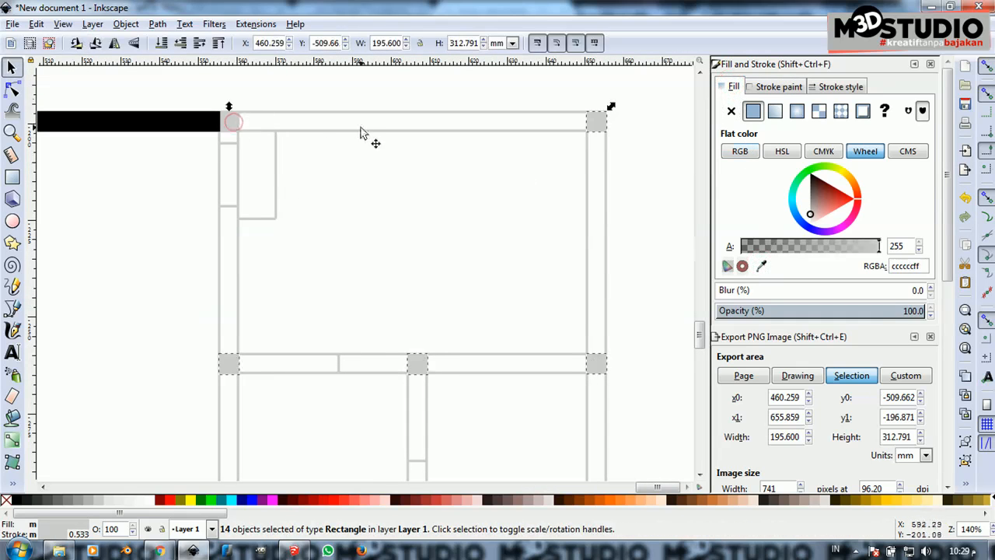
pyautogui.scroll(-3, 360, 132)
pyautogui.click(566, 180)
# Duplicate the black upper wall and place the copy between the upper middle and upper-right columns
pyautogui.scroll(4, 346, 140)
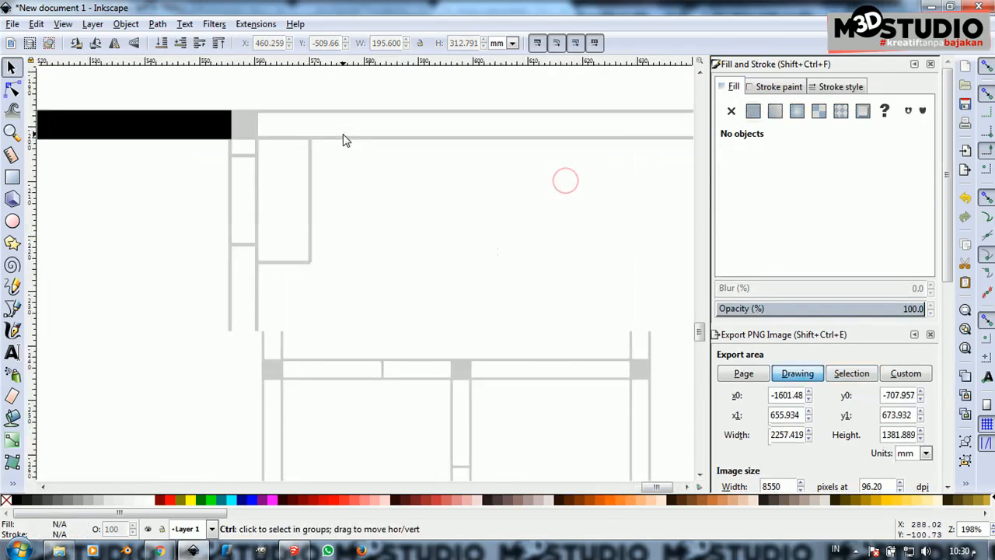
pyautogui.scroll(-2, 410, 148)
pyautogui.click(240, 152)
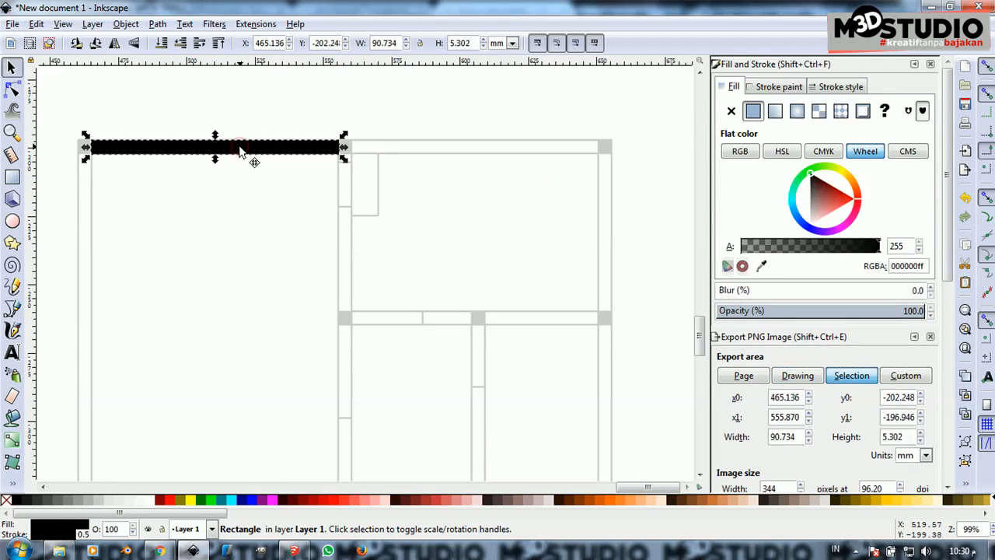
pyautogui.rightClick(240, 151)
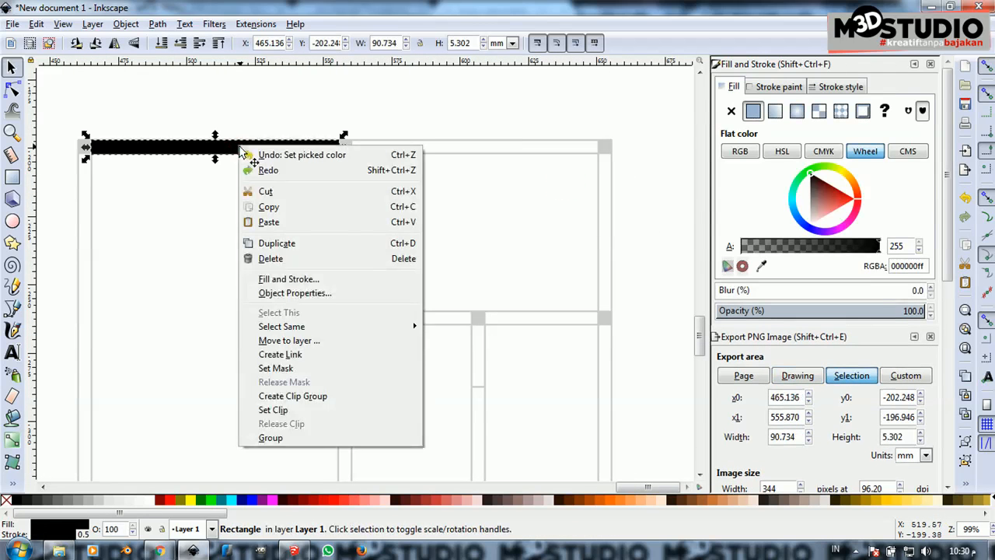
pyautogui.click(295, 247)
pyautogui.moveTo(129, 158); pyautogui.dragTo(383, 152)
pyautogui.click(643, 174)
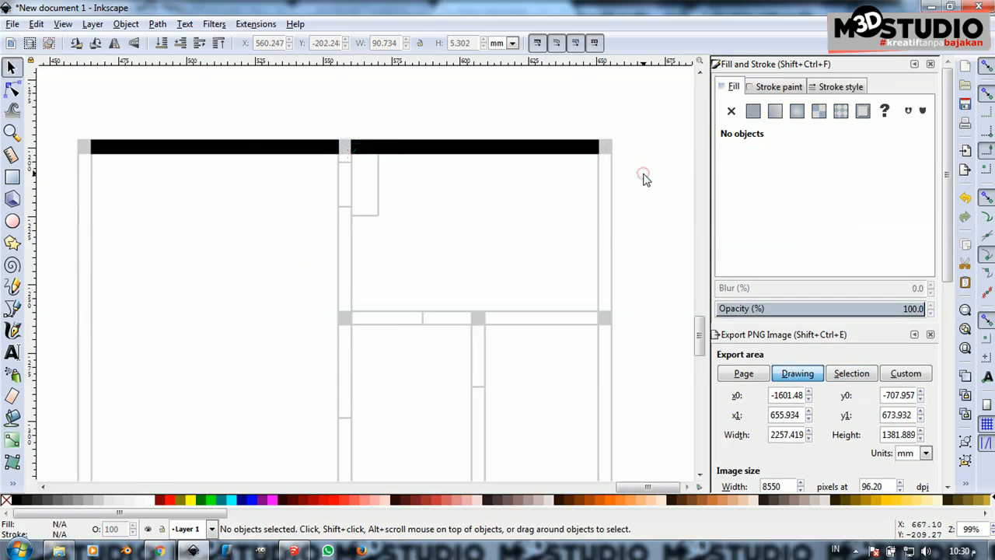
# Draw a rectangle about 4.9 by 3.2 mm over the short wall piece directly below the upper middle column
pyautogui.scroll(-1, 347, 169)
pyautogui.scroll(4, 358, 187)
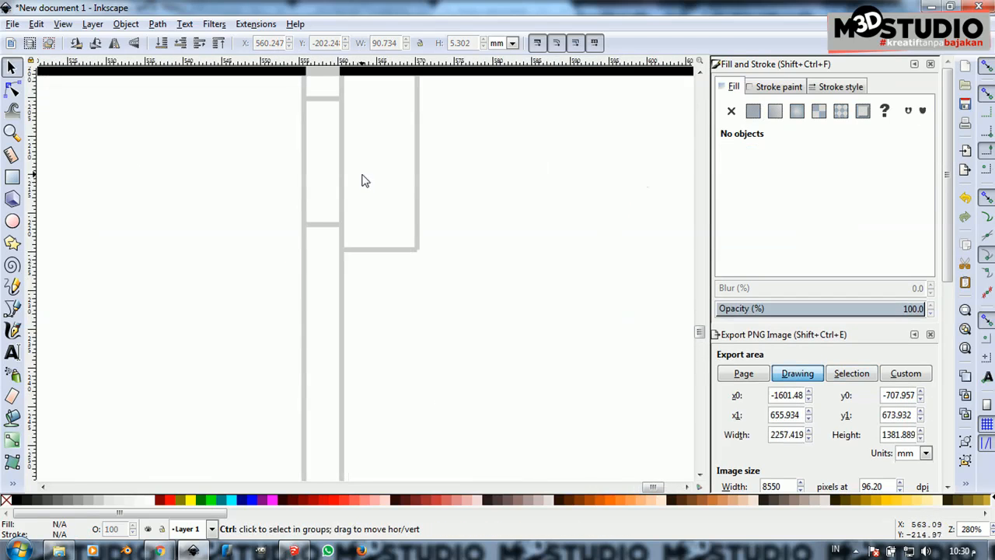
pyautogui.scroll(-1, 363, 180)
pyautogui.scroll(2, 342, 133)
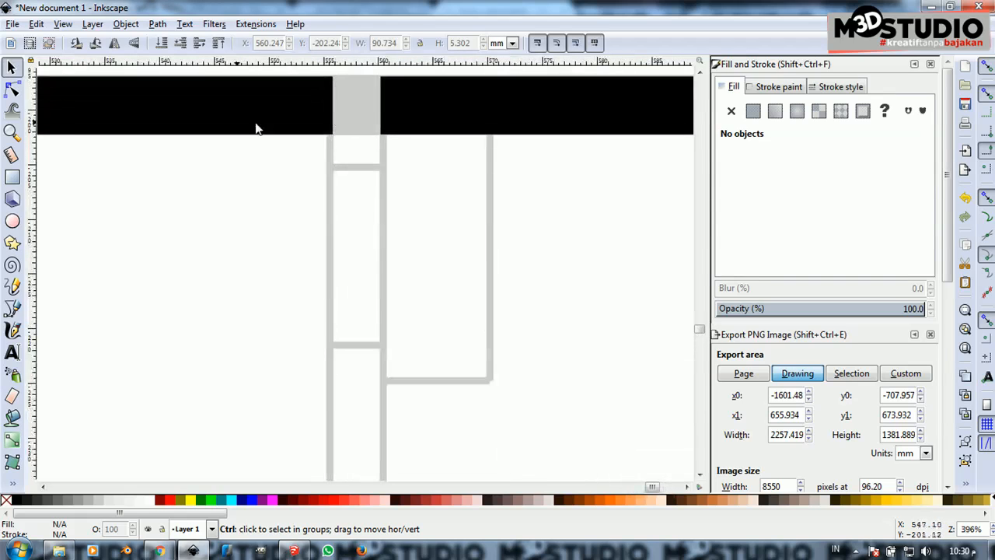
pyautogui.click(11, 178)
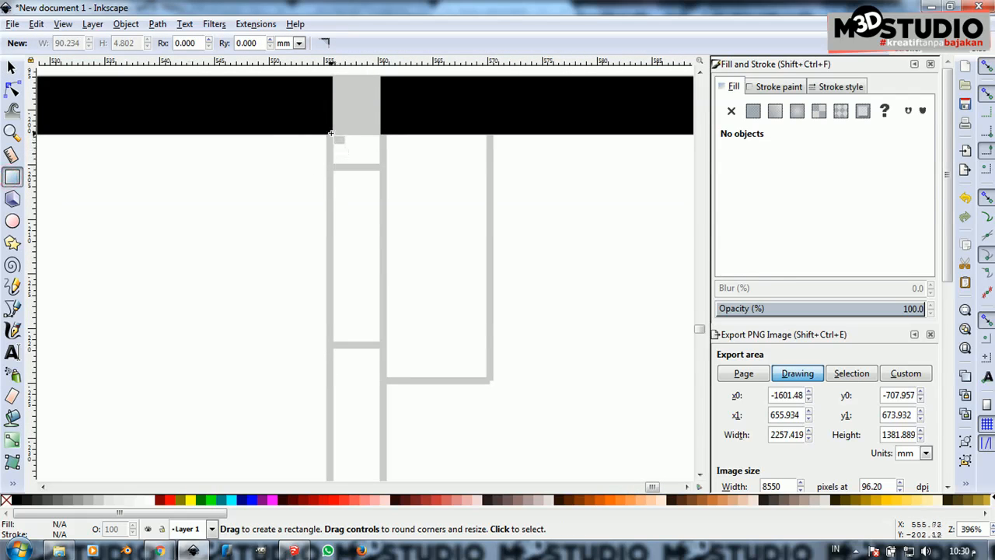
pyautogui.moveTo(330, 133); pyautogui.dragTo(384, 168)
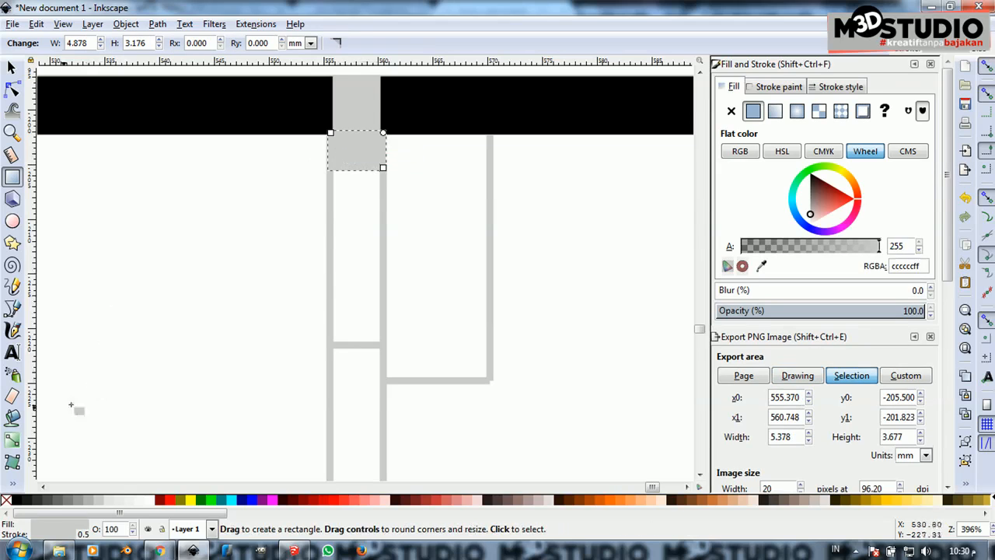
# Make both the fill and the stroke of the short wall rectangle black
pyautogui.click(17, 499)
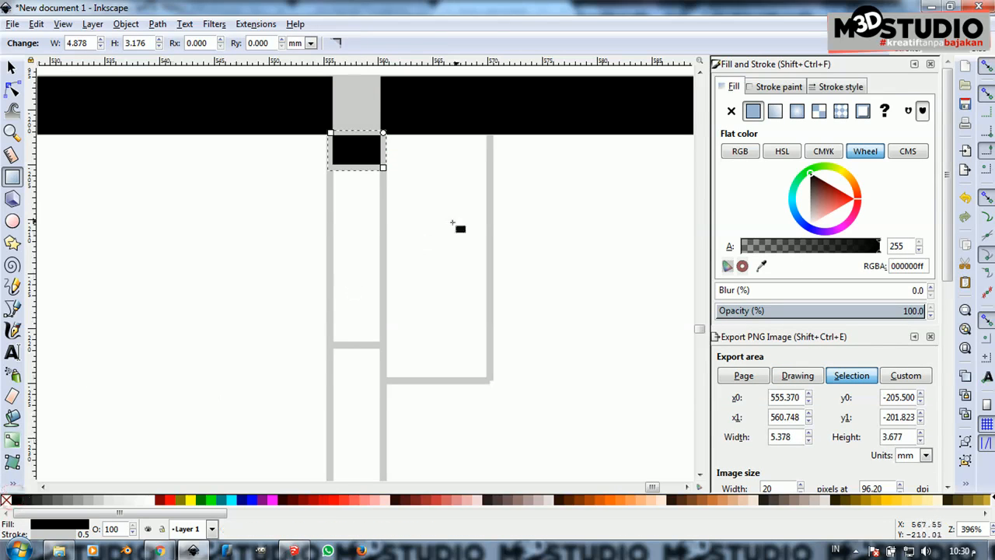
pyautogui.click(770, 89)
pyautogui.moveTo(795, 194)
pyautogui.mouseDown()
pyautogui.moveTo(819, 189)
pyautogui.moveTo(809, 169)
pyautogui.mouseUp()
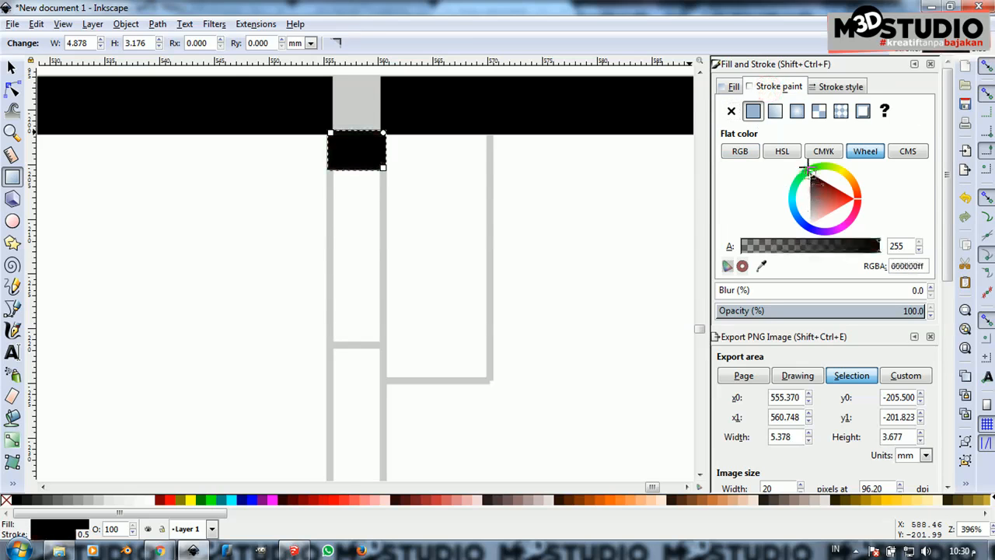
# Remove the stroke from the two black upper walls and the short wall piece below the middle column
pyautogui.click(12, 68)
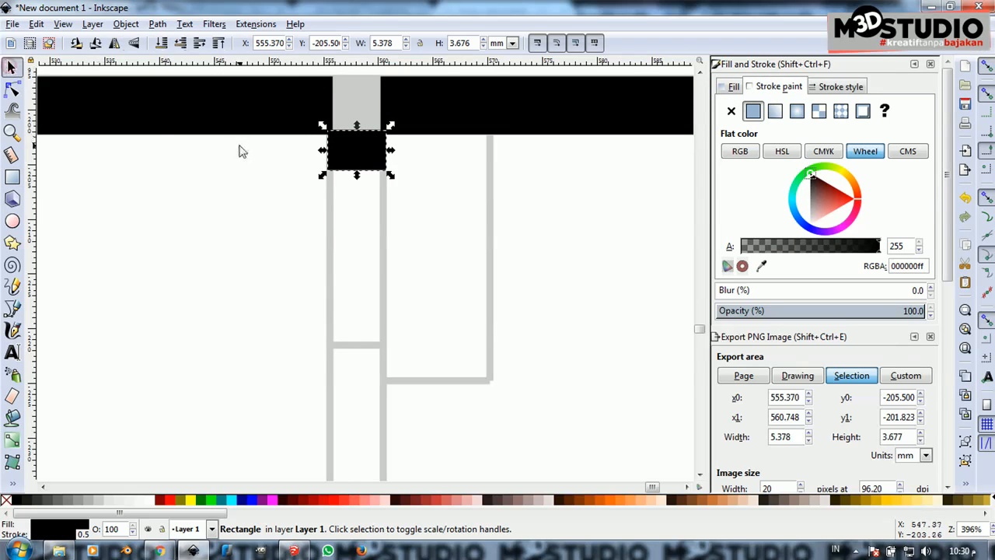
pyautogui.scroll(-3, 252, 155)
pyautogui.click(369, 136)
pyautogui.keyDown('shift'); pyautogui.click(236, 131); pyautogui.keyUp('shift')
pyautogui.keyDown('shift'); pyautogui.click(293, 152); pyautogui.keyUp('shift')
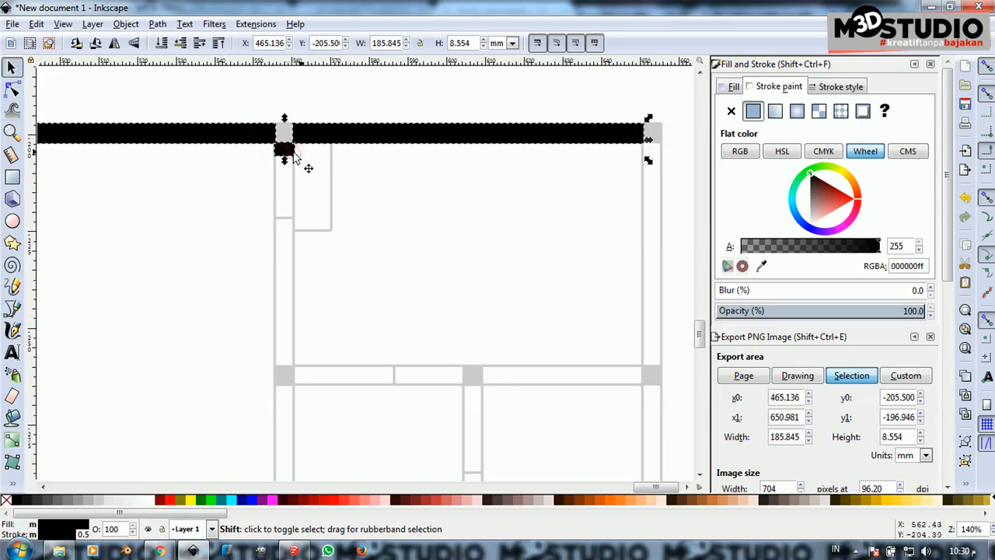
pyautogui.click(731, 112)
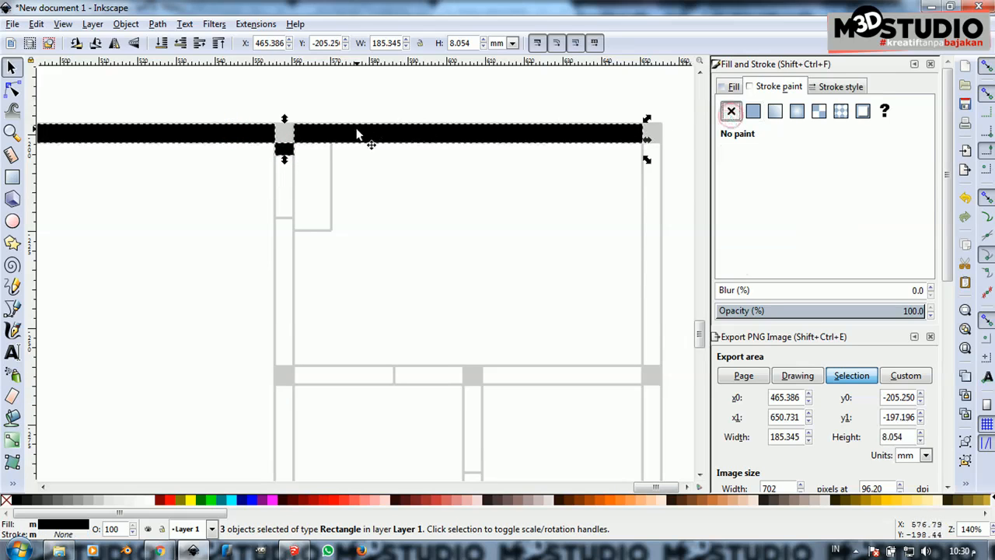
# Try deleting the faded section-line group, and undo both the deletion and the earlier stroke removal on the black walls
pyautogui.press('Escape')
pyautogui.scroll(5, 269, 138)
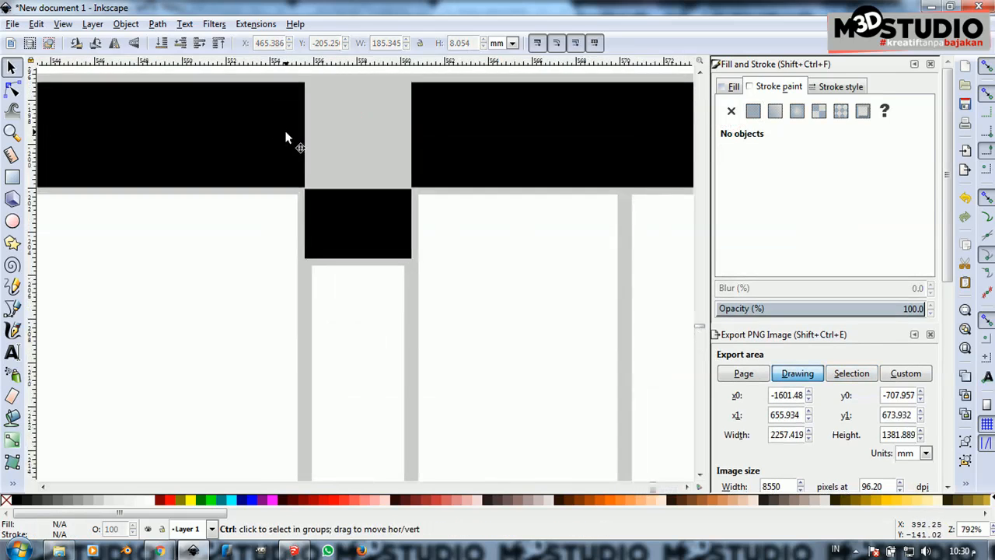
pyautogui.click(538, 118)
pyautogui.scroll(-2, 417, 156)
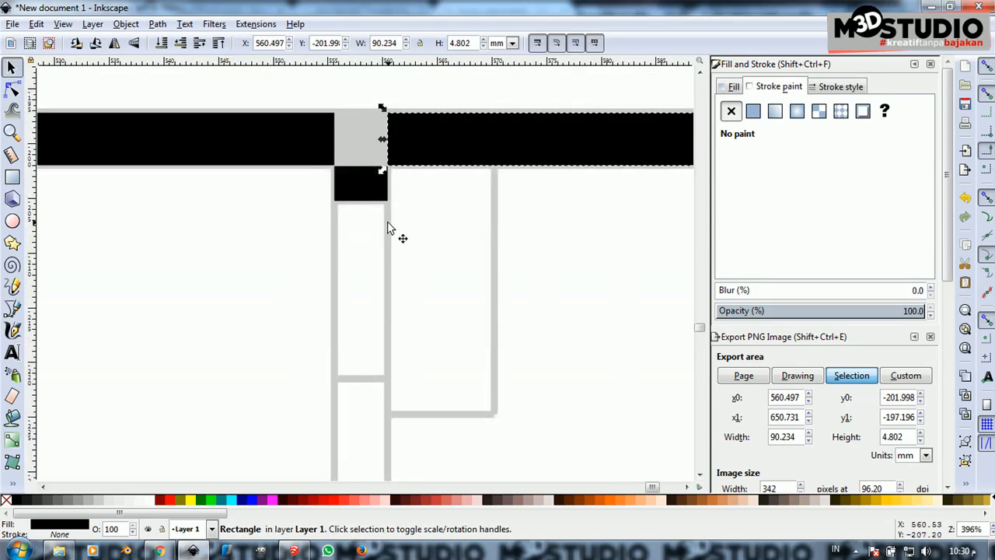
pyautogui.click(389, 236)
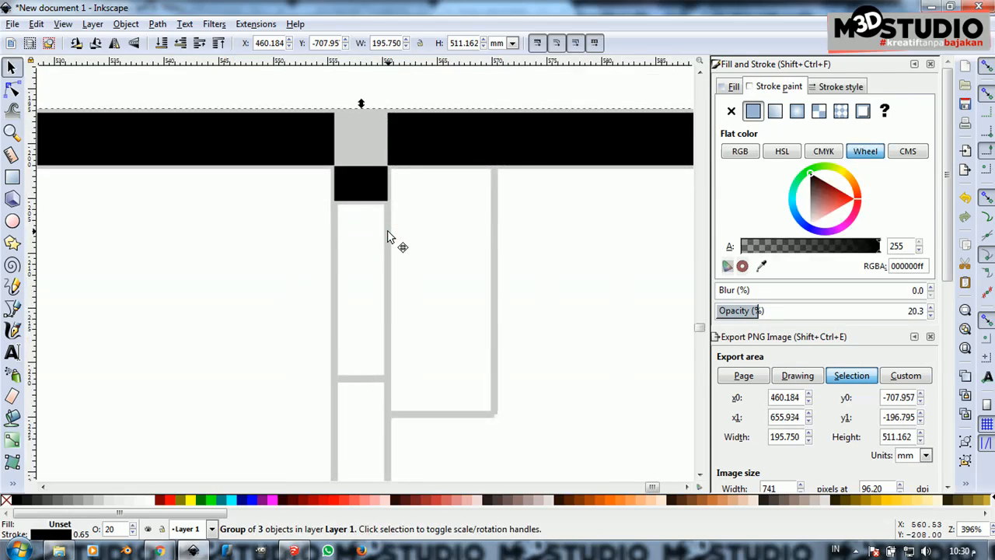
pyautogui.press('Delete')
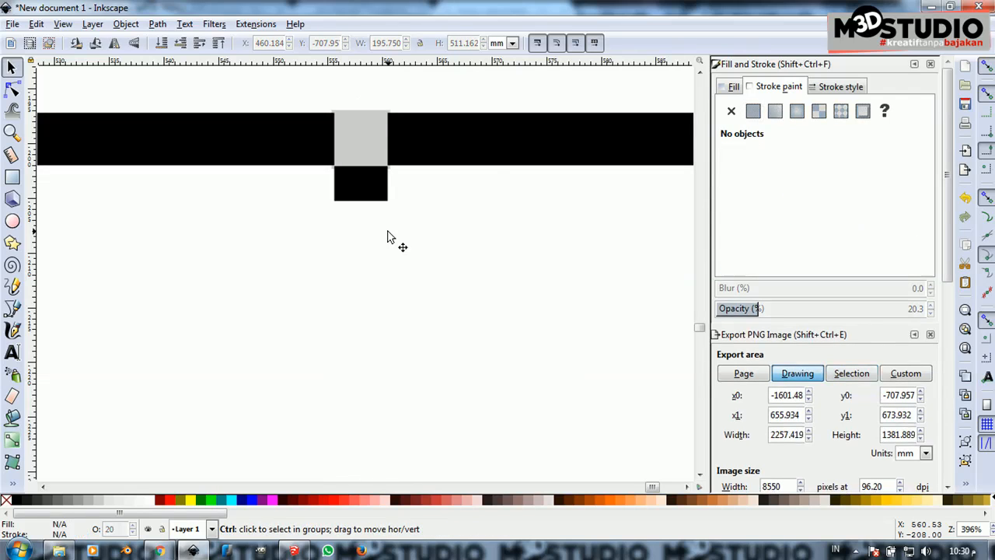
pyautogui.hotkey('ctrl', 'z')
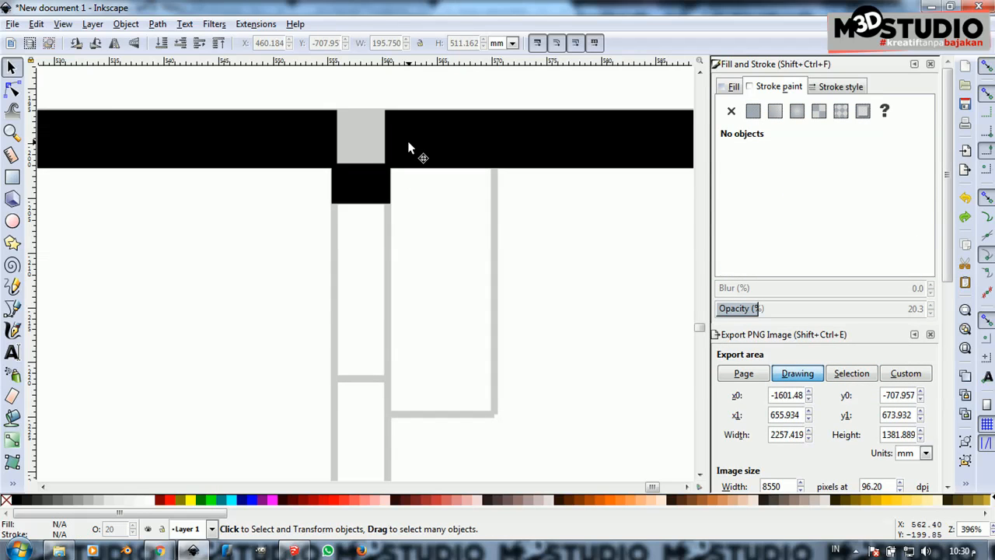
# Raise the light gray upper middle column to the top of the stacking order, above the black walls
pyautogui.scroll(3, 408, 140)
pyautogui.scroll(-2, 407, 140)
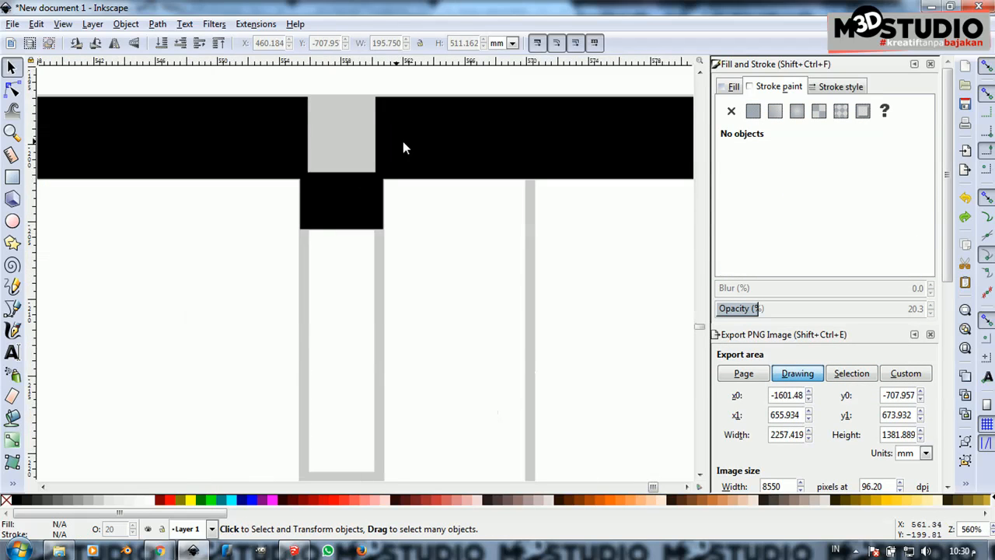
pyautogui.click(347, 126)
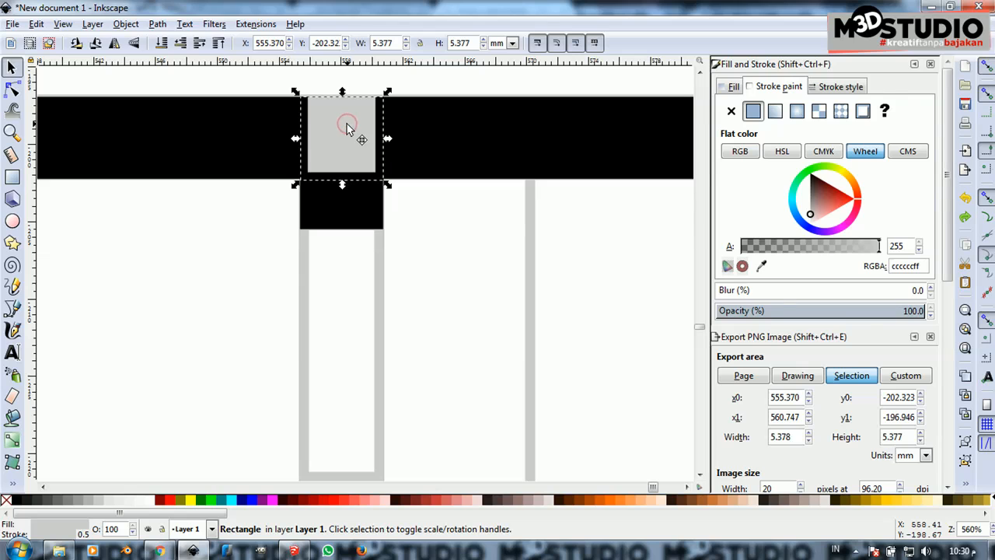
pyautogui.click(220, 43)
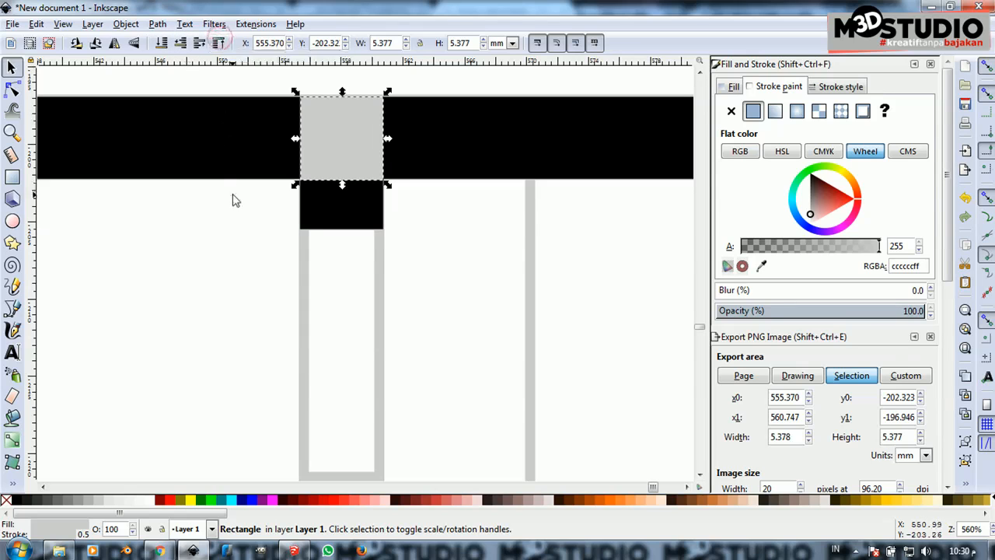
pyautogui.click(235, 218)
pyautogui.scroll(2, 364, 96)
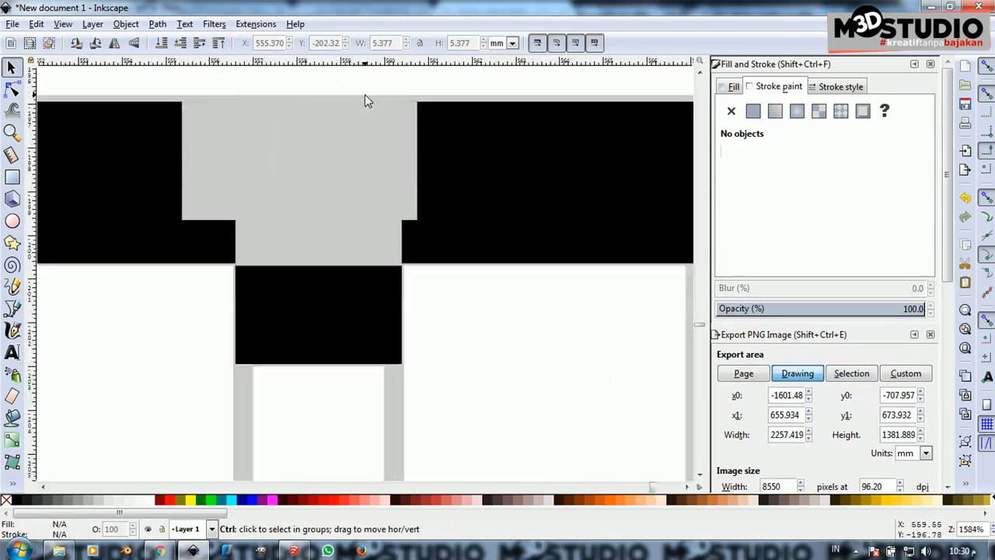
# Try deleting the faded section-line group again to check the edges of the column and black walls
pyautogui.click(353, 145)
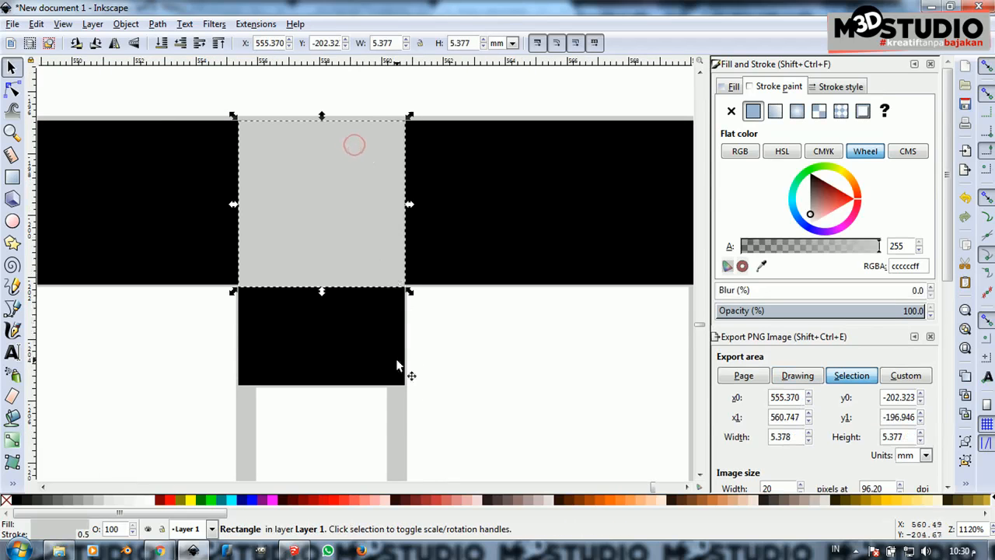
pyautogui.click(403, 417)
pyautogui.press('Delete')
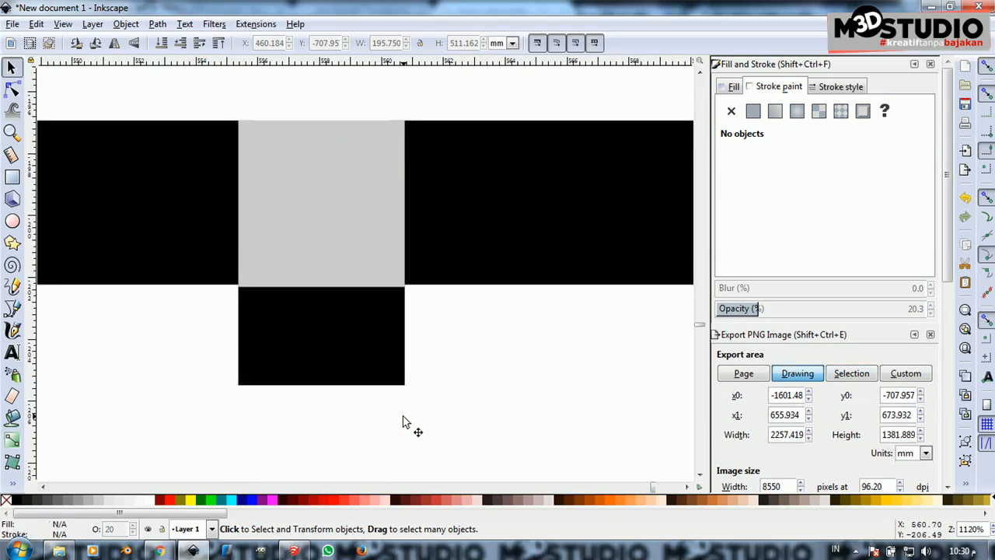
pyautogui.scroll(-4, 344, 206)
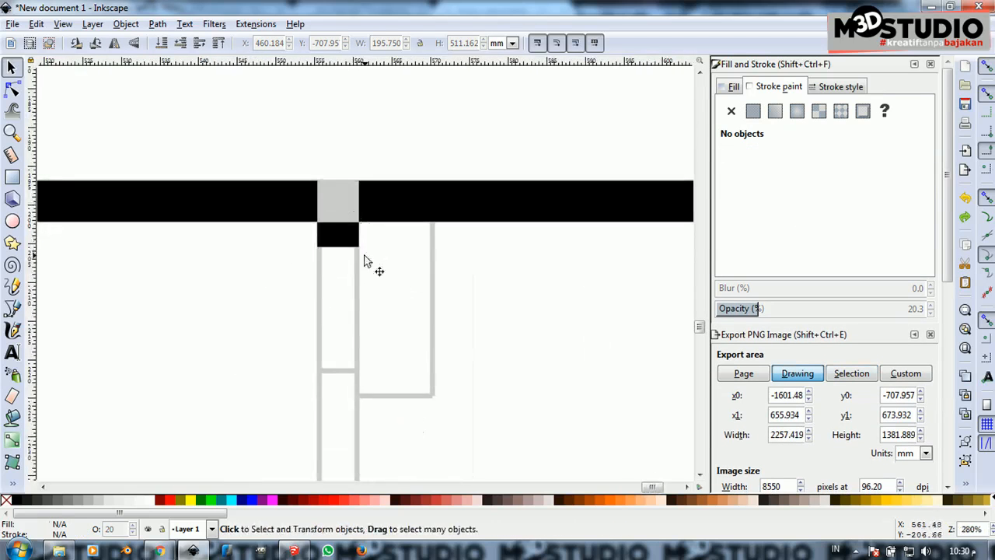
# Duplicate the short black wall below the upper middle column and place the copy at the lower end of the opening
pyautogui.scroll(-1, 311, 189)
pyautogui.click(331, 222)
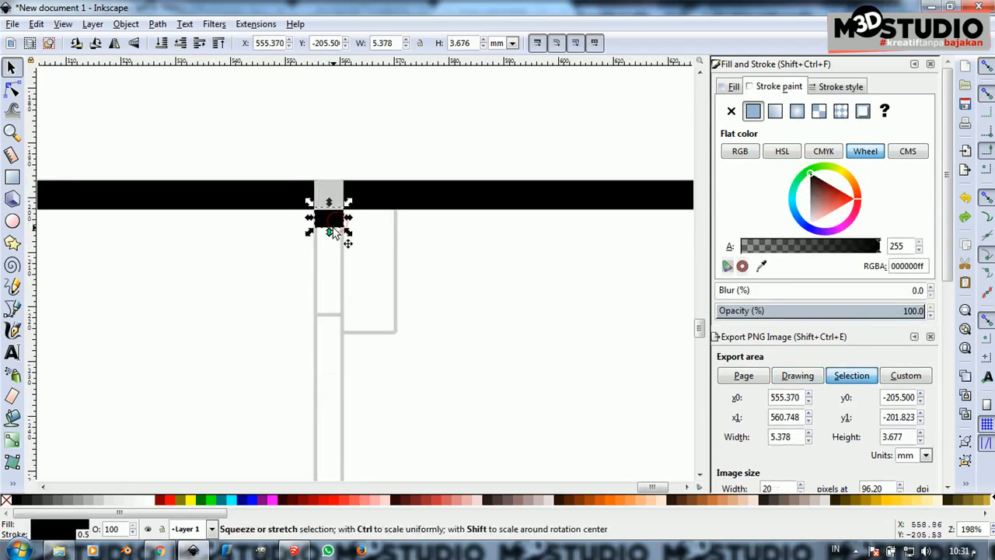
pyautogui.scroll(2, 334, 227)
pyautogui.hotkey('ctrl', 'd')
pyautogui.moveTo(318, 207); pyautogui.dragTo(336, 435)
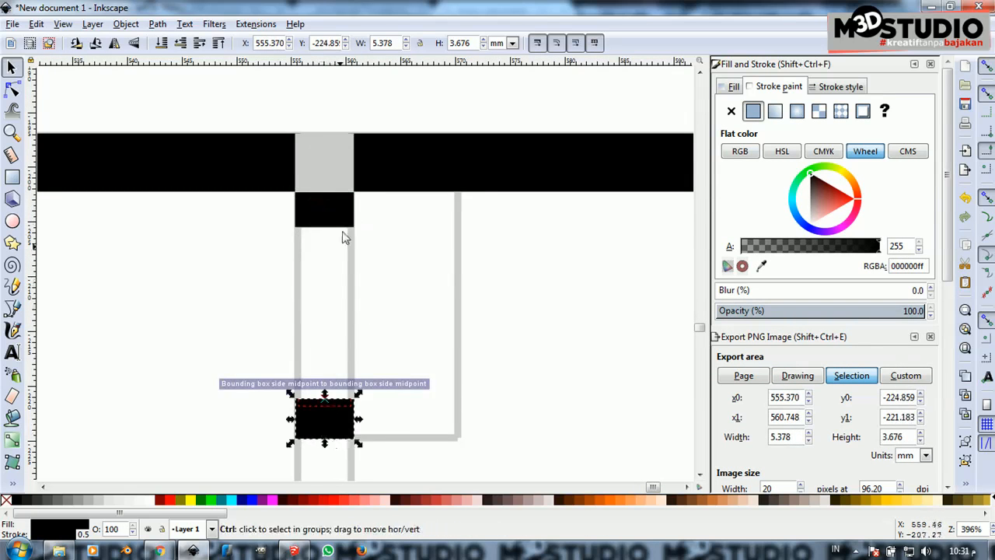
# Stretch the copied wall piece down to the top edge of the column below, to a height of about 38.4 mm
pyautogui.scroll(-6, 342, 231)
pyautogui.scroll(2, 342, 231)
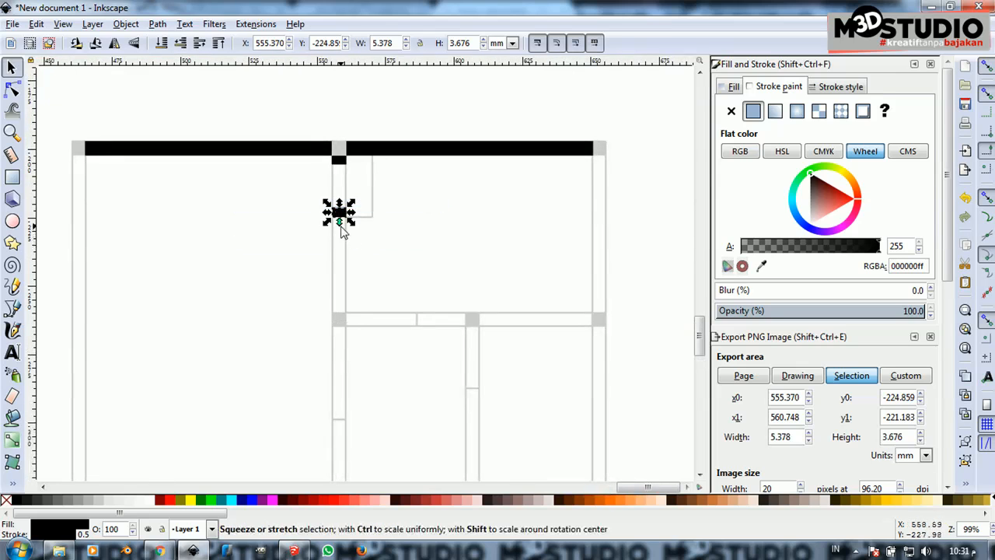
pyautogui.moveTo(342, 231); pyautogui.dragTo(338, 392)
pyautogui.hotkey('ctrl', 'z')
pyautogui.scroll(3, 346, 262)
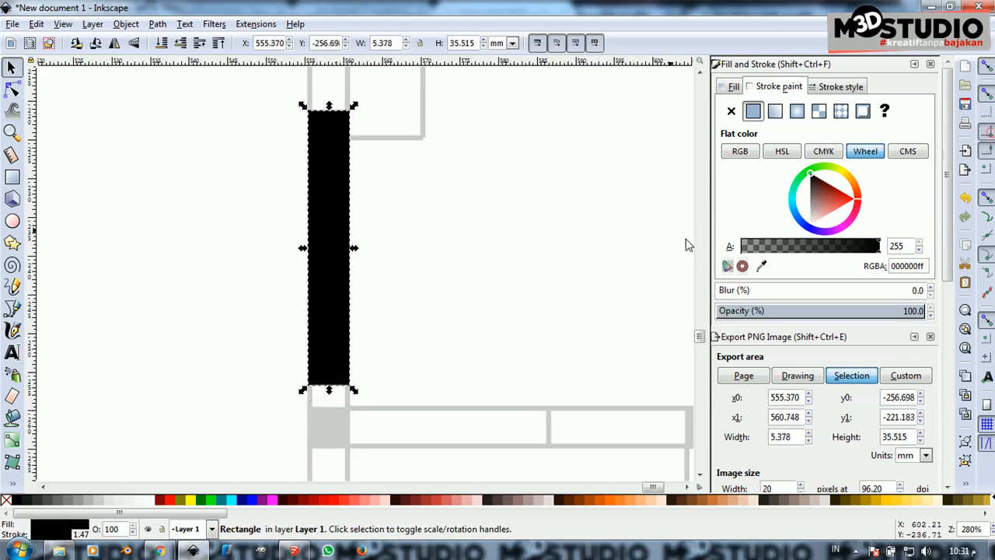
pyautogui.moveTo(329, 391); pyautogui.dragTo(351, 418)
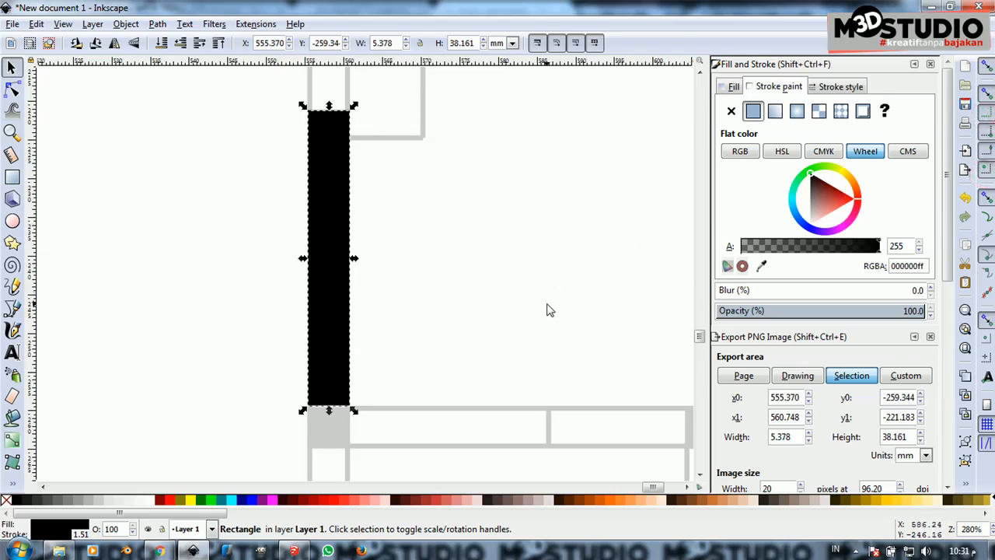
pyautogui.moveTo(328, 410); pyautogui.dragTo(329, 412)
# Draw a rectangle about 17.9 by 4.8 mm over the horizontal wall piece between the opening and the next column
pyautogui.keyDown('ctrl'); pyautogui.scroll(-3, 298, 318); pyautogui.keyUp('ctrl')
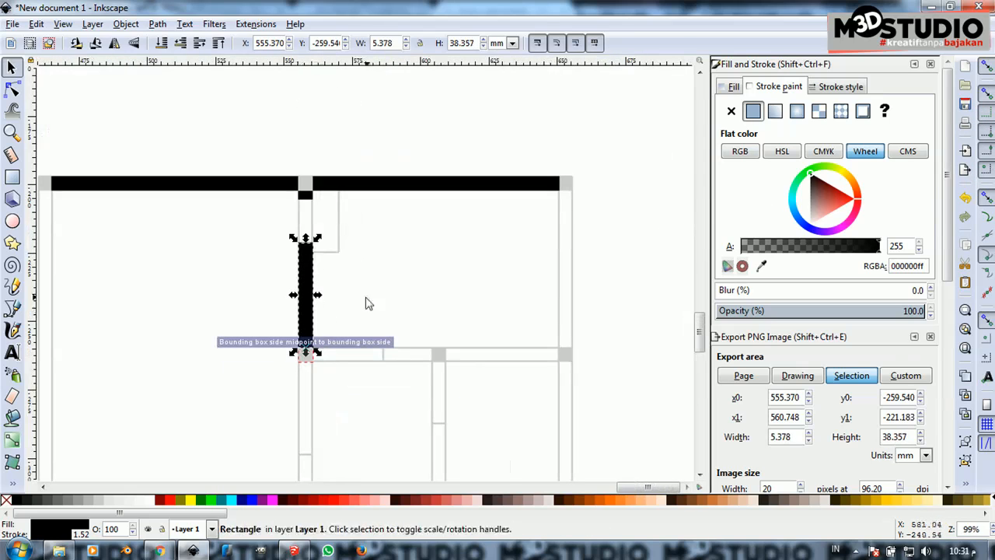
pyautogui.keyDown('ctrl'); pyautogui.scroll(2, 358, 365); pyautogui.keyUp('ctrl')
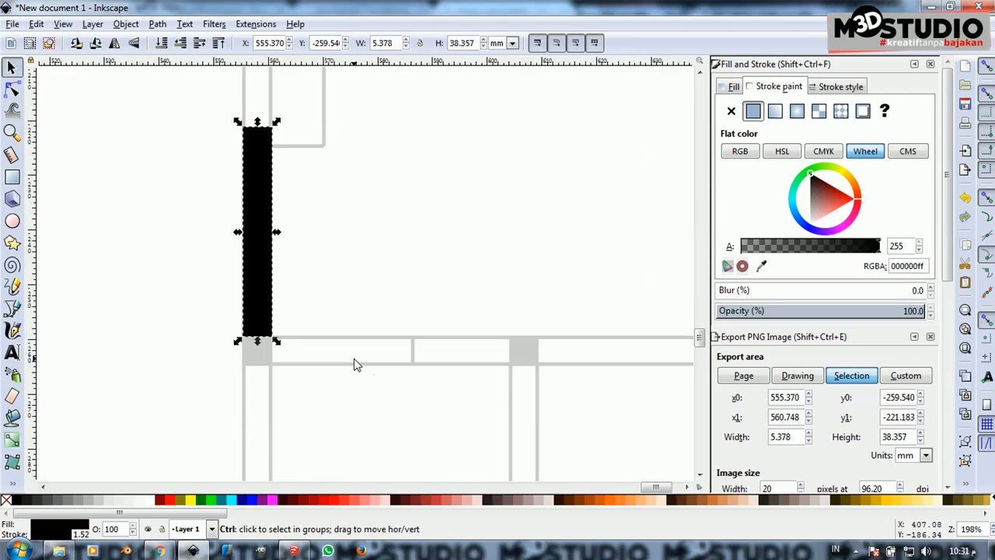
pyautogui.keyDown('ctrl'); pyautogui.scroll(-1, 356, 340); pyautogui.keyUp('ctrl')
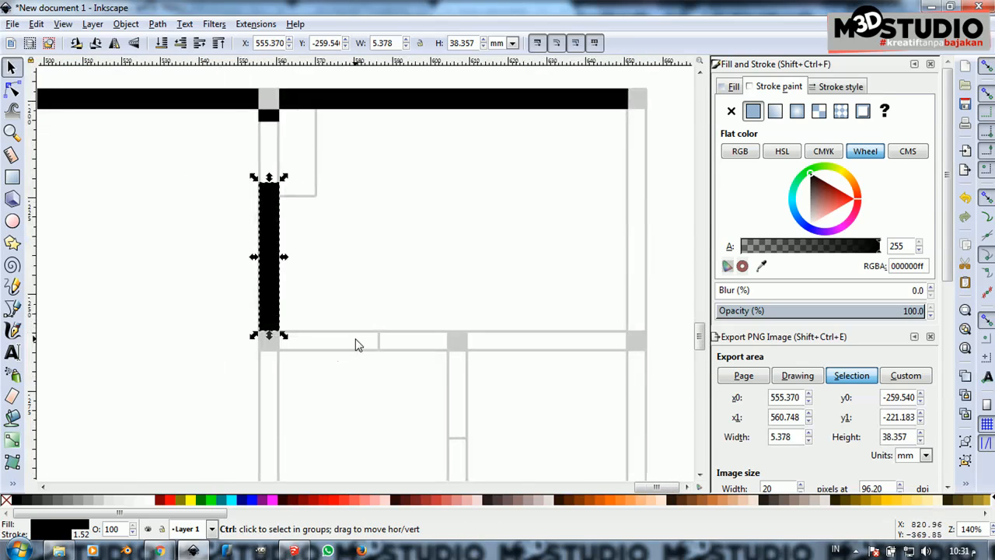
pyautogui.keyDown('ctrl'); pyautogui.scroll(1, 412, 350); pyautogui.keyUp('ctrl')
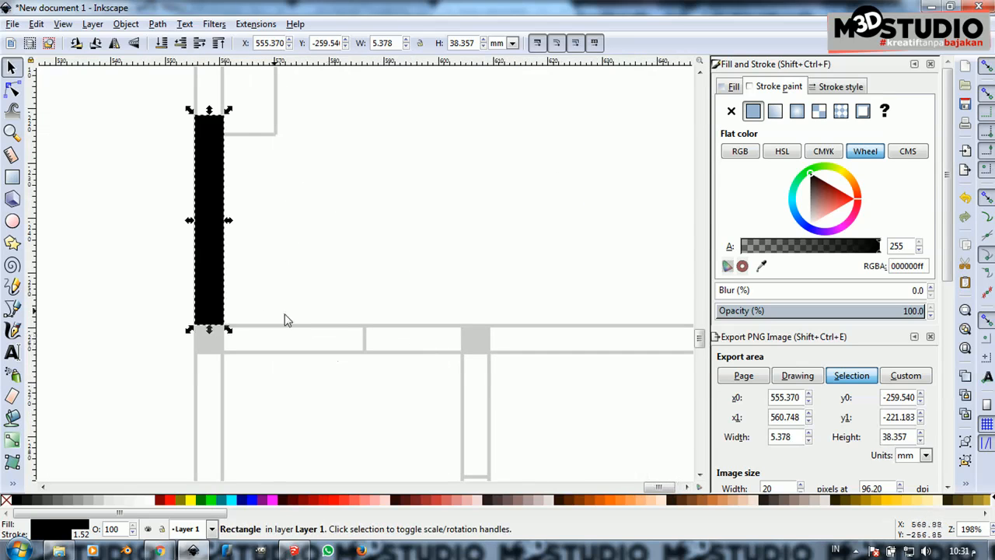
pyautogui.click(13, 178)
pyautogui.moveTo(366, 352); pyautogui.dragTo(462, 326)
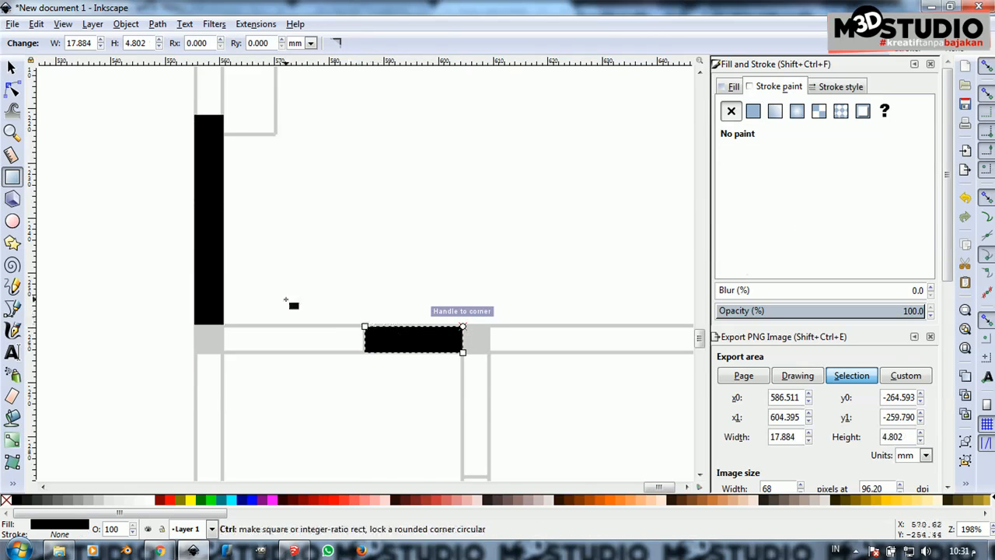
# Draw a rectangle about 41.5 by 4.9 mm over the horizontal wall between that column and the outer right column
pyautogui.keyDown('ctrl'); pyautogui.scroll(-3, 304, 303); pyautogui.keyUp('ctrl')
pyautogui.keyDown('ctrl'); pyautogui.scroll(4, 404, 331); pyautogui.keyUp('ctrl')
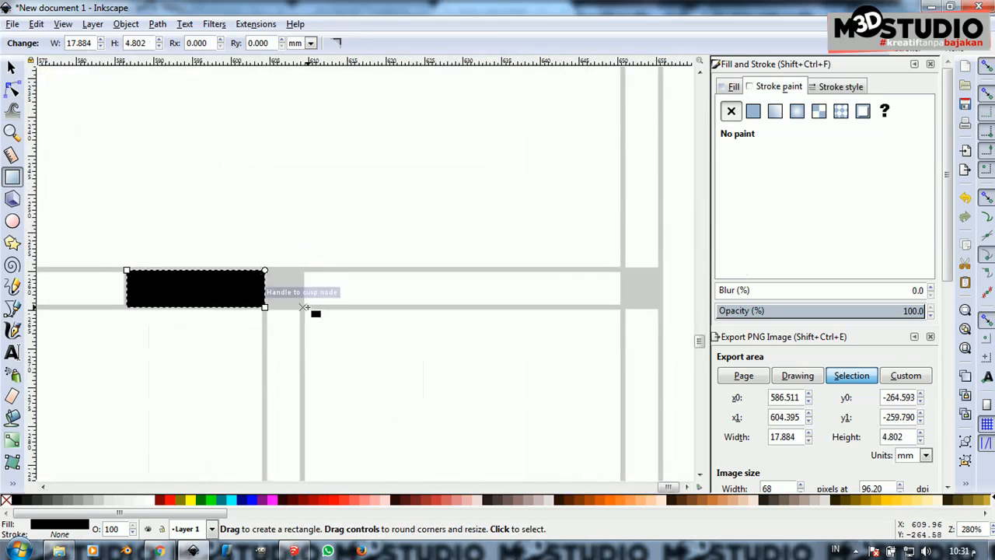
pyautogui.moveTo(311, 305); pyautogui.dragTo(622, 268)
pyautogui.keyDown('ctrl'); pyautogui.scroll(-3, 389, 373); pyautogui.keyUp('ctrl')
pyautogui.keyDown('ctrl'); pyautogui.scroll(5, 444, 328); pyautogui.keyUp('ctrl')
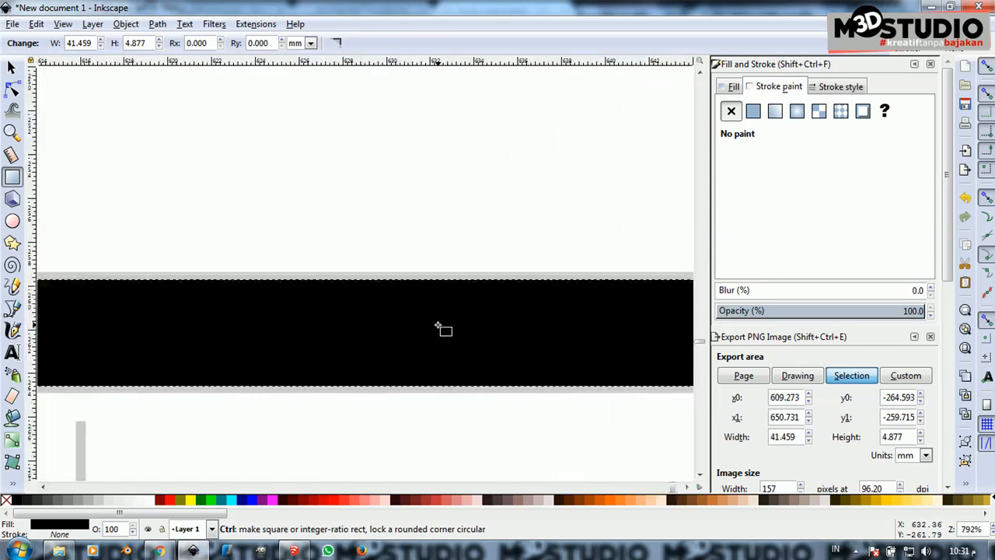
pyautogui.keyDown('ctrl'); pyautogui.scroll(-2, 440, 327); pyautogui.keyUp('ctrl')
pyautogui.keyDown('ctrl'); pyautogui.scroll(-1, 439, 327); pyautogui.keyUp('ctrl')
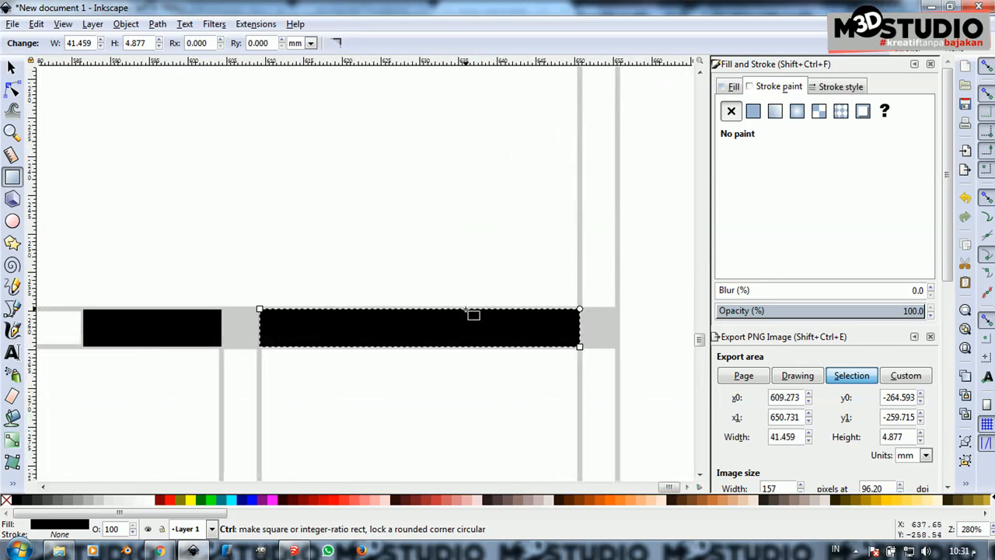
# Give both new horizontal wall rectangles a flat black stroke
pyautogui.click(753, 111)
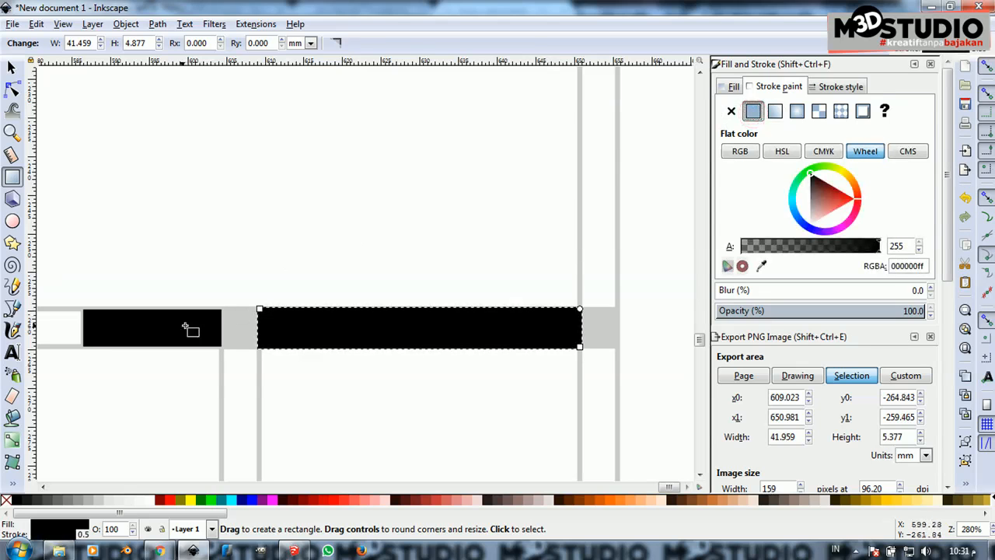
pyautogui.click(11, 67)
pyautogui.click(174, 333)
pyautogui.keyDown('ctrl'); pyautogui.scroll(-2, 432, 339); pyautogui.keyUp('ctrl')
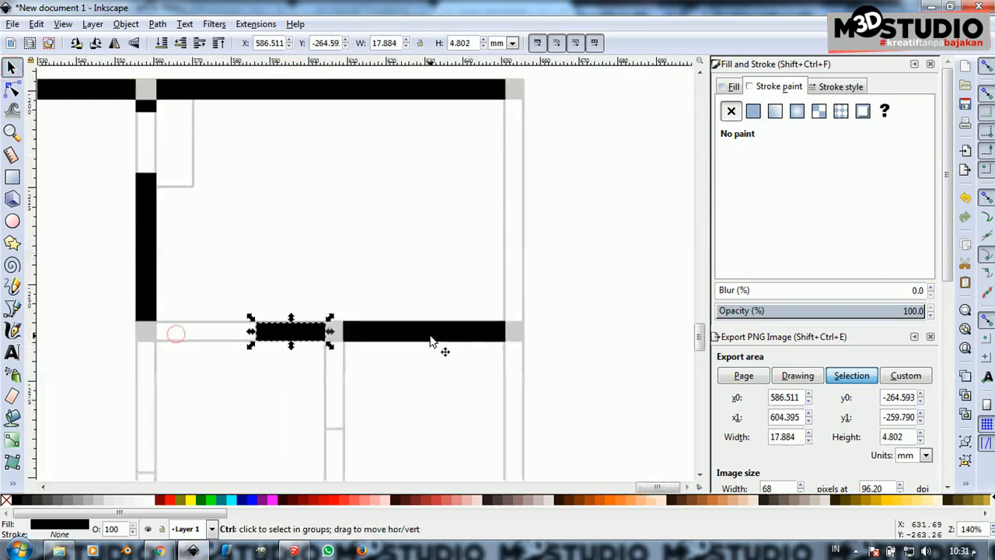
pyautogui.click(752, 111)
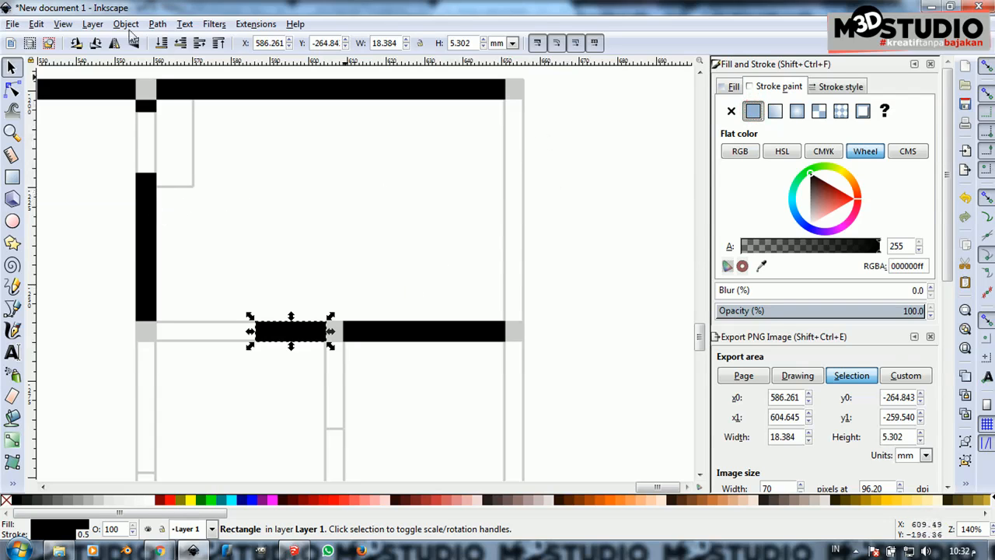
# Draw a black rectangle about 4.9 by 57.7 mm over the outer right wall between the upper-right column and the column below
pyautogui.click(12, 179)
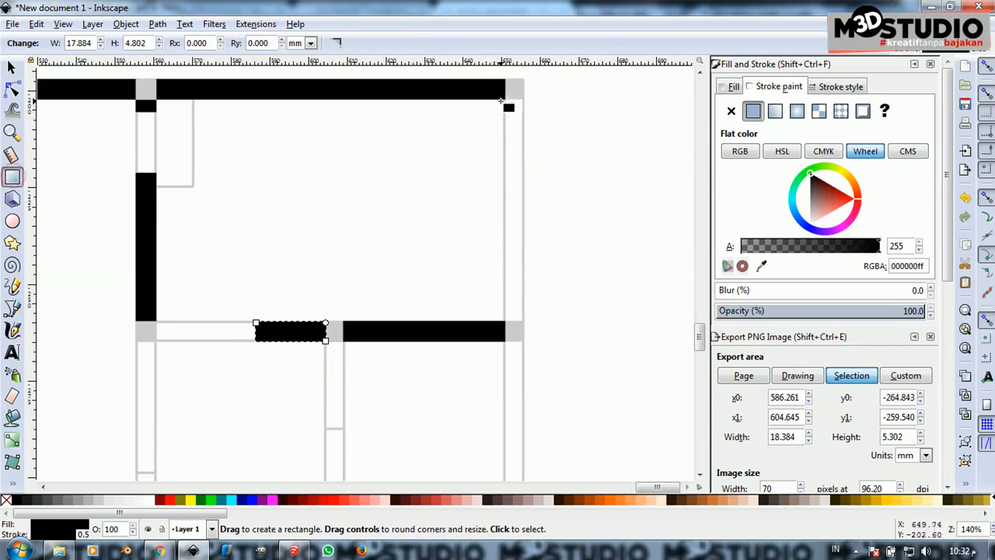
pyautogui.moveTo(504, 98); pyautogui.dragTo(523, 322)
pyautogui.click(12, 68)
pyautogui.keyDown('ctrl'); pyautogui.scroll(-2, 411, 163); pyautogui.keyUp('ctrl')
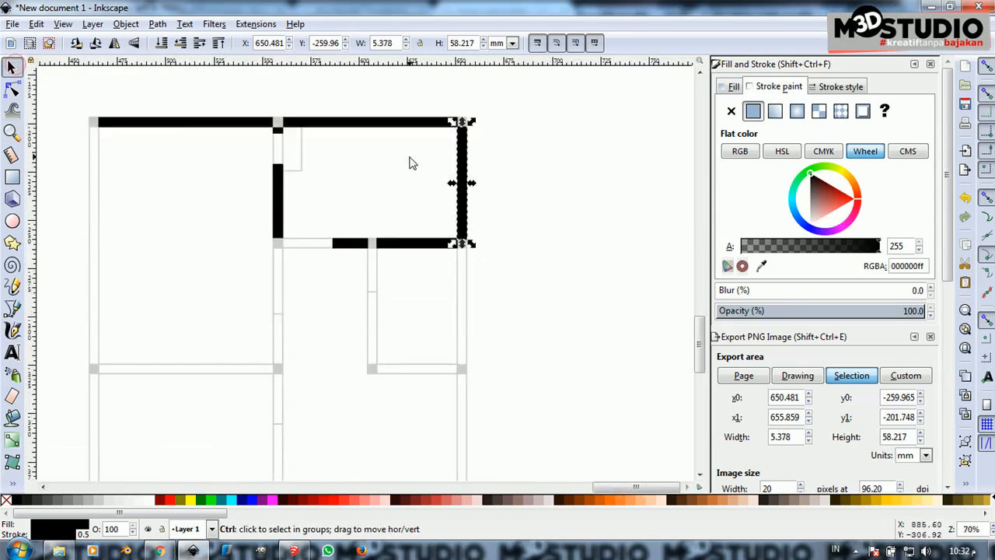
pyautogui.keyDown('ctrl'); pyautogui.scroll(3, 422, 160); pyautogui.keyUp('ctrl')
pyautogui.keyDown('ctrl'); pyautogui.scroll(-3, 459, 186); pyautogui.keyUp('ctrl')
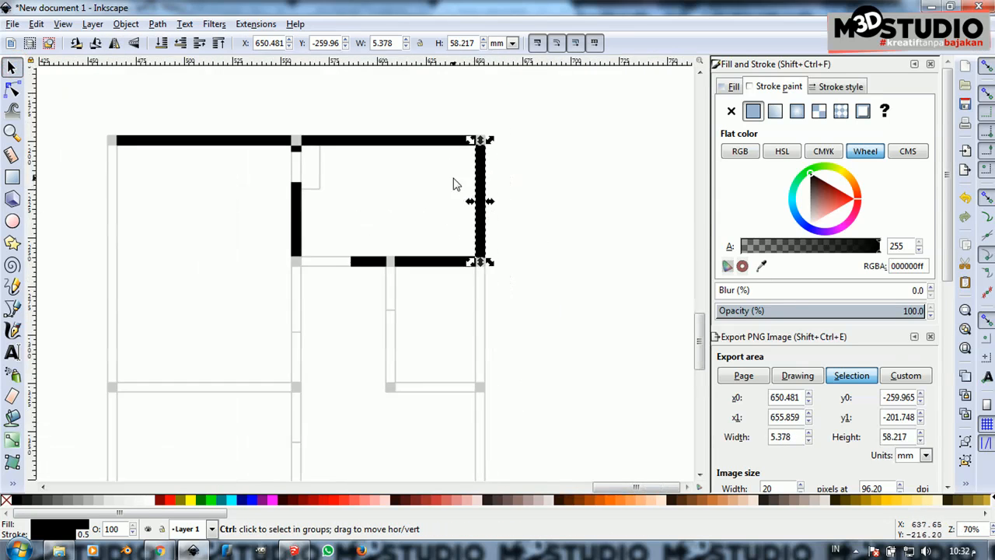
# Draw black rectangles over the outer left wall and over the lower horizontal wall of the left room, the latter about 90.2 by 4.8 mm
pyautogui.click(12, 178)
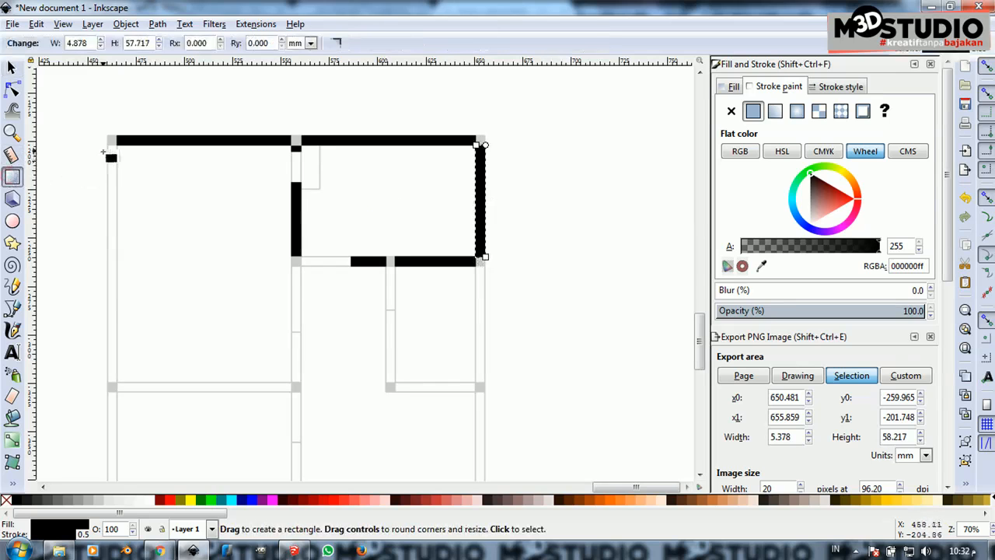
pyautogui.moveTo(108, 144)
pyautogui.mouseDown()
pyautogui.moveTo(137, 314)
pyautogui.moveTo(116, 382)
pyautogui.moveTo(549, 378)
pyautogui.moveTo(599, 360)
pyautogui.mouseUp()
pyautogui.scroll(3, 115, 382)
pyautogui.hscroll(4, 339, 349)
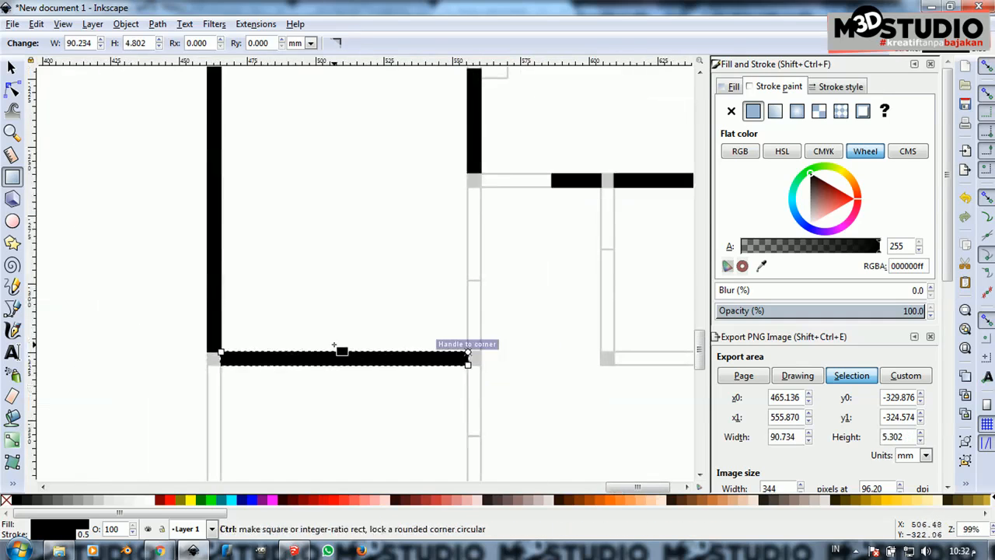
# Draw a black rectangle about 4.9 by 34.1 mm over the vertical wall from the central column down to the next cross line
pyautogui.scroll(5, 448, 184)
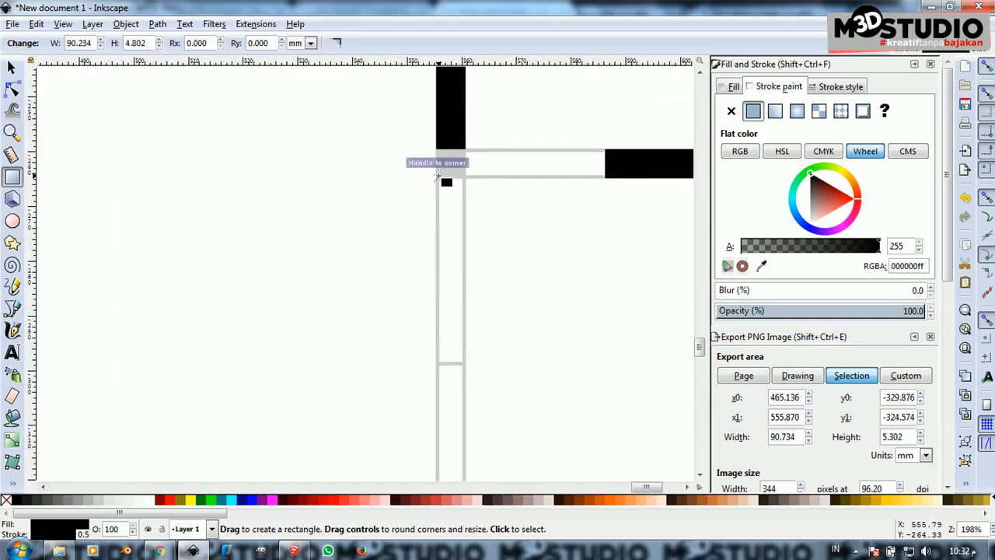
pyautogui.moveTo(437, 176); pyautogui.dragTo(467, 365)
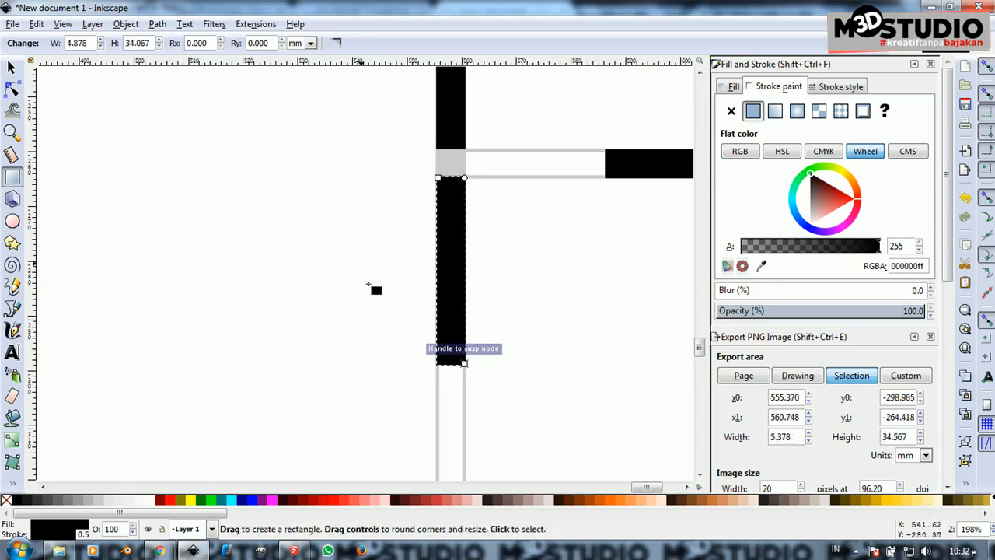
# Draw a black rectangle about 4.9 by 22.7 mm over the upper part of the small right room's left wall
pyautogui.scroll(-4, 335, 194)
pyautogui.scroll(2, 448, 265)
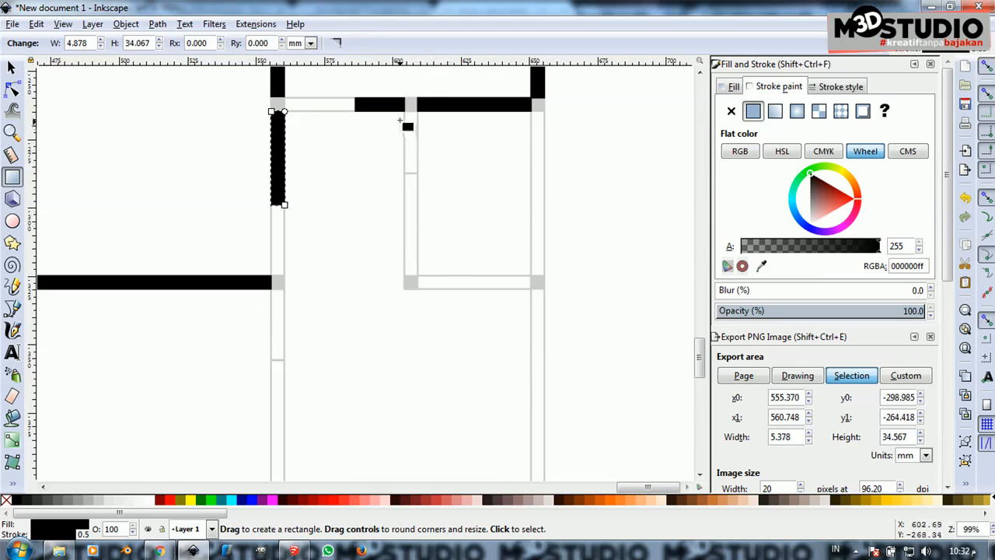
pyautogui.moveTo(404, 99); pyautogui.dragTo(417, 173)
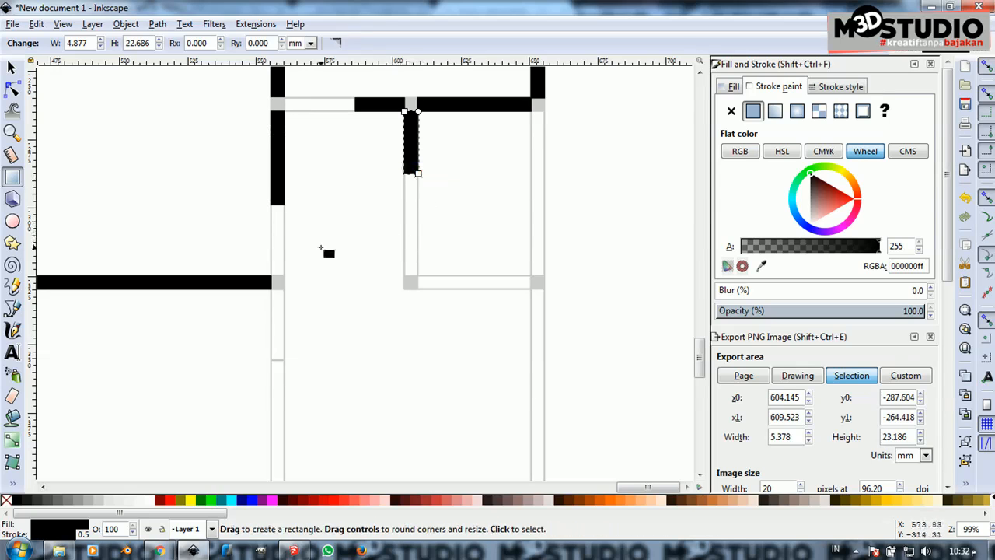
pyautogui.scroll(-1, 282, 240)
pyautogui.scroll(2, 285, 226)
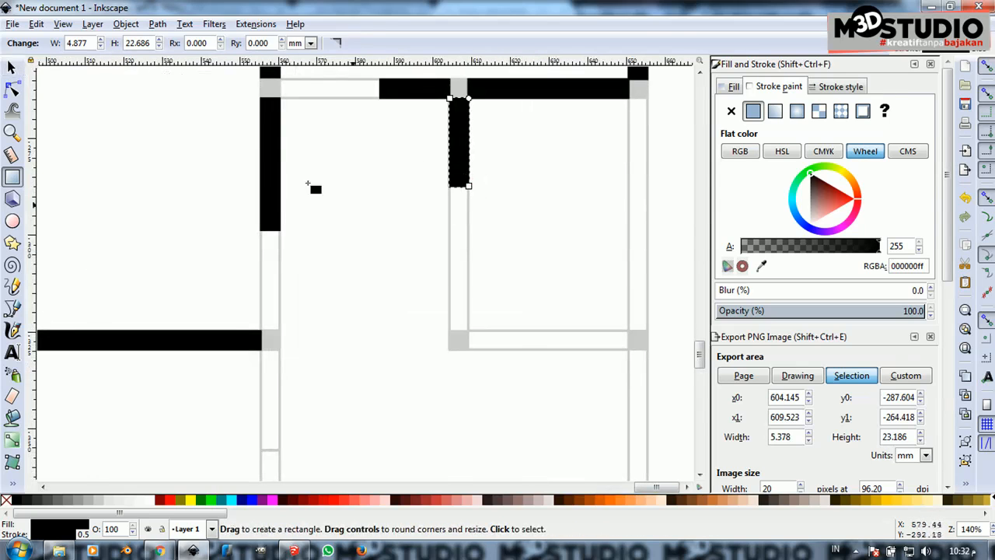
# Stretch that rectangle to cover the lower part of the wall instead, ending at the column, about 5.6 by 37.6 mm
pyautogui.press('s')
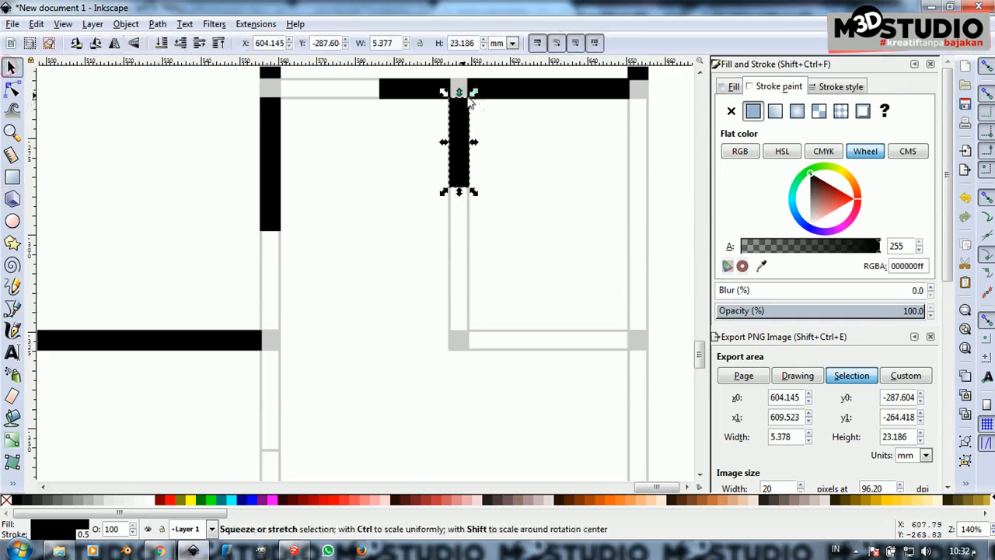
pyautogui.moveTo(458, 93); pyautogui.dragTo(472, 334)
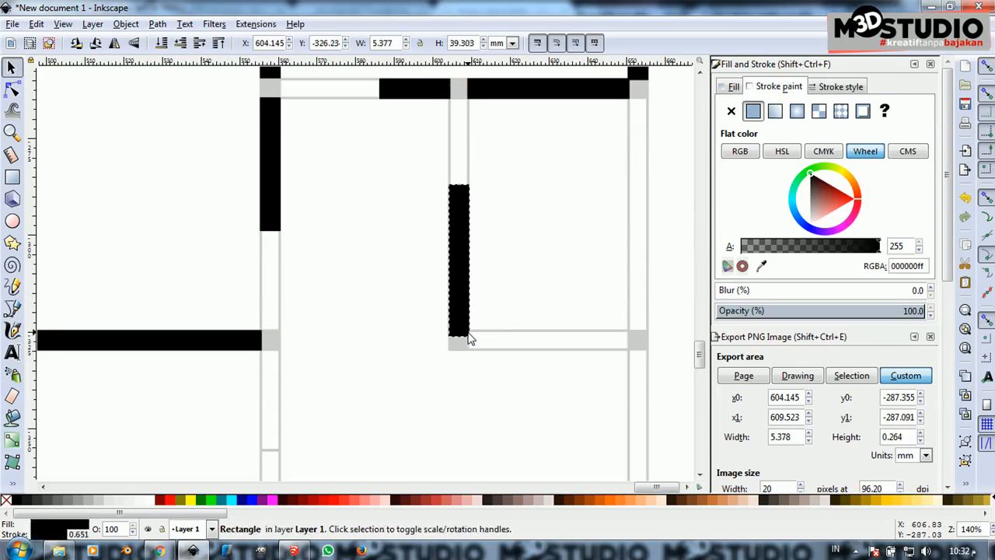
pyautogui.moveTo(465, 337); pyautogui.dragTo(503, 378)
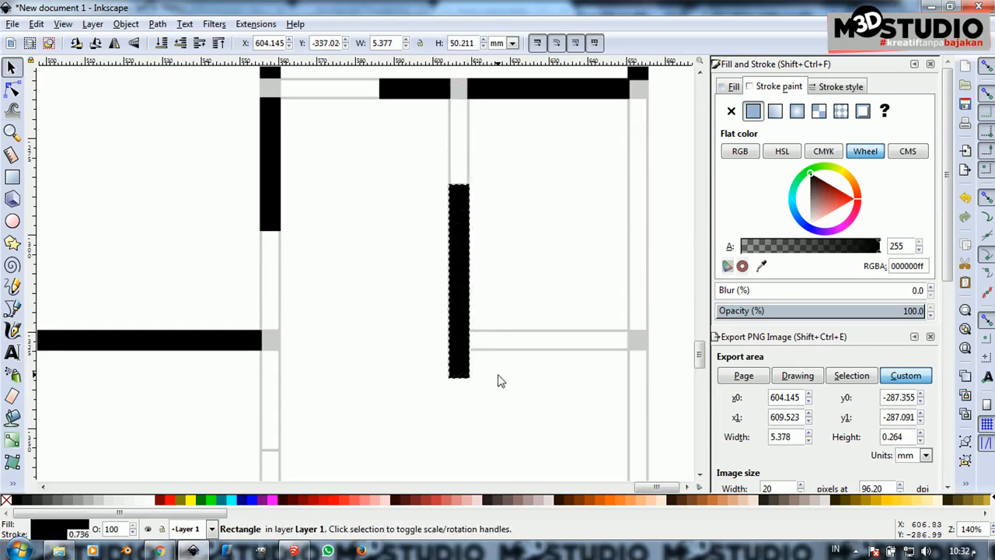
pyautogui.keyDown('ctrl'); pyautogui.scroll(3, 502, 378); pyautogui.keyUp('ctrl')
pyautogui.moveTo(404, 381); pyautogui.dragTo(428, 238)
pyautogui.hotkey('ctrl', 'z')
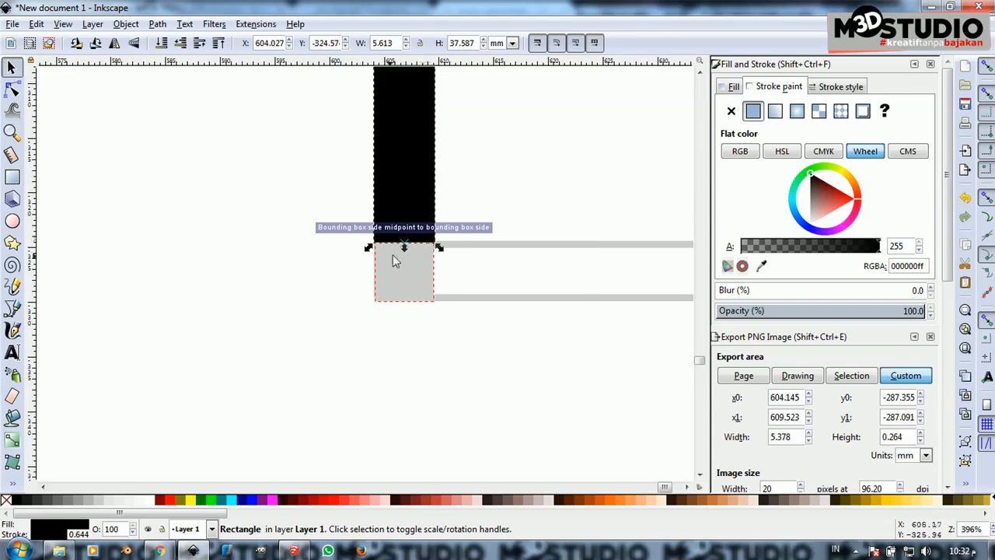
pyautogui.keyDown('ctrl'); pyautogui.scroll(-4, 329, 306); pyautogui.keyUp('ctrl')
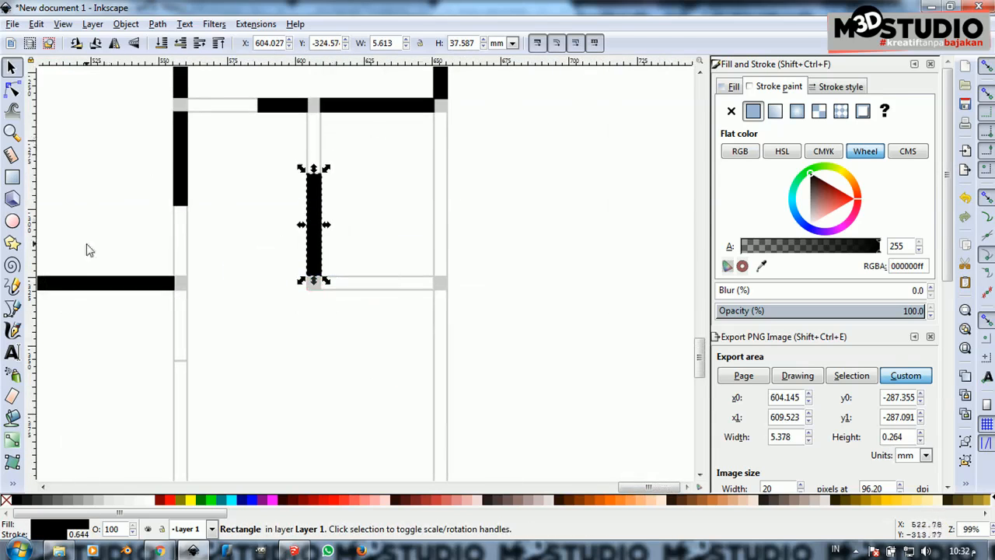
# Draw black rectangles over the small right room's lower wall and its outer right wall, the latter about 4.9 by 60.2 mm
pyautogui.click(12, 179)
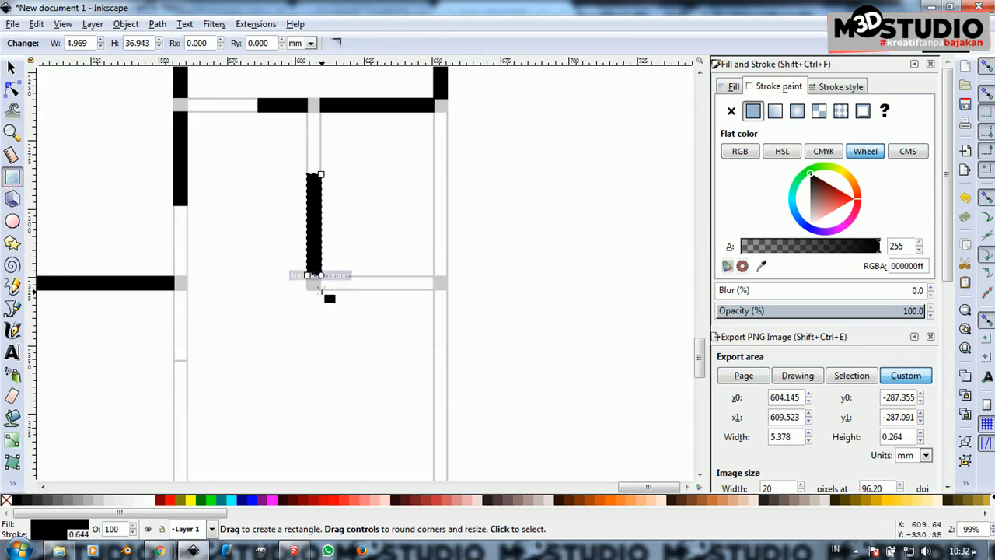
pyautogui.moveTo(315, 289); pyautogui.dragTo(436, 113)
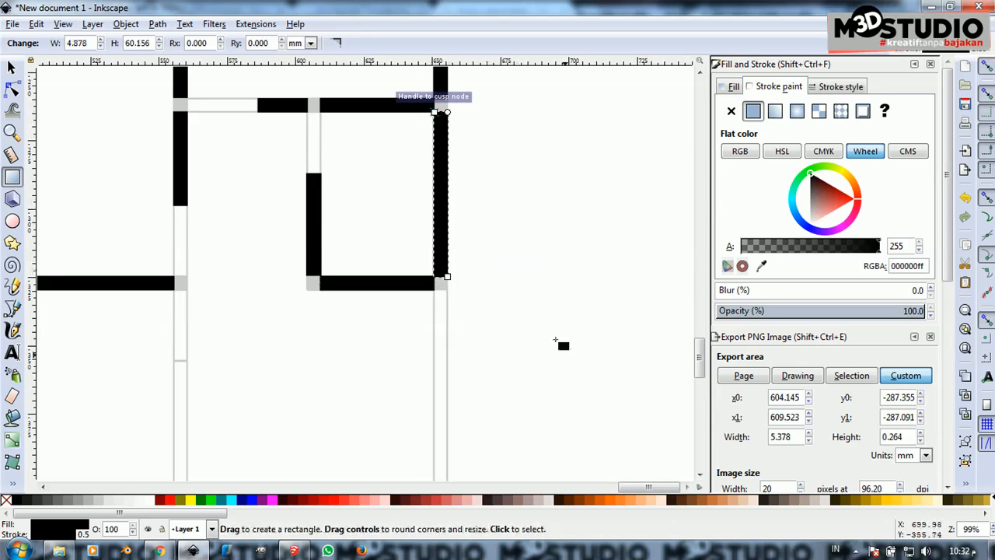
pyautogui.click(858, 553)
pyautogui.click(857, 553)
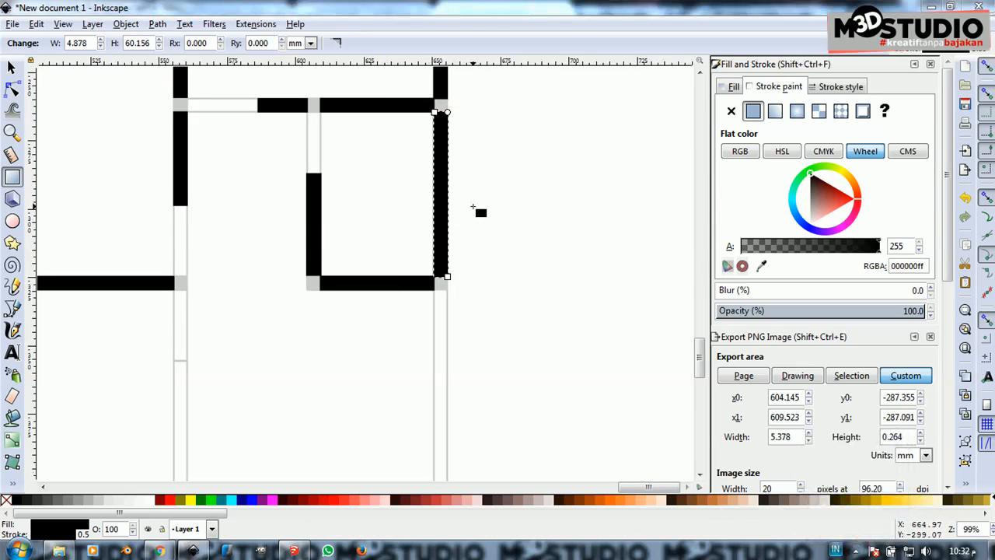
# Draw a black rectangle about 4.9 by 143.8 mm over the outer right wall from the small room's lower column to the next column
pyautogui.moveTo(434, 289); pyautogui.dragTo(441, 435)
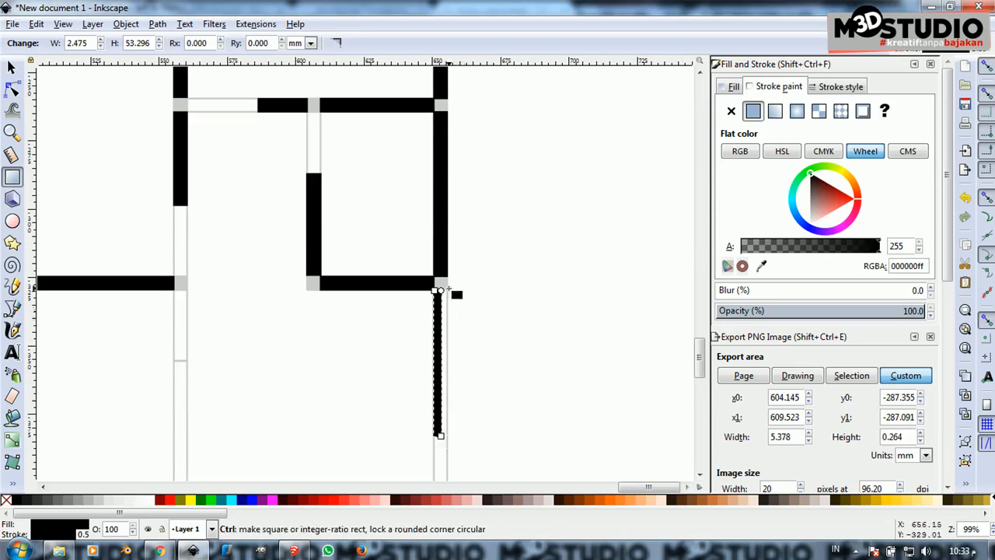
pyautogui.scroll(-3, 444, 271)
pyautogui.scroll(3, 444, 394)
pyautogui.scroll(-1, 434, 166)
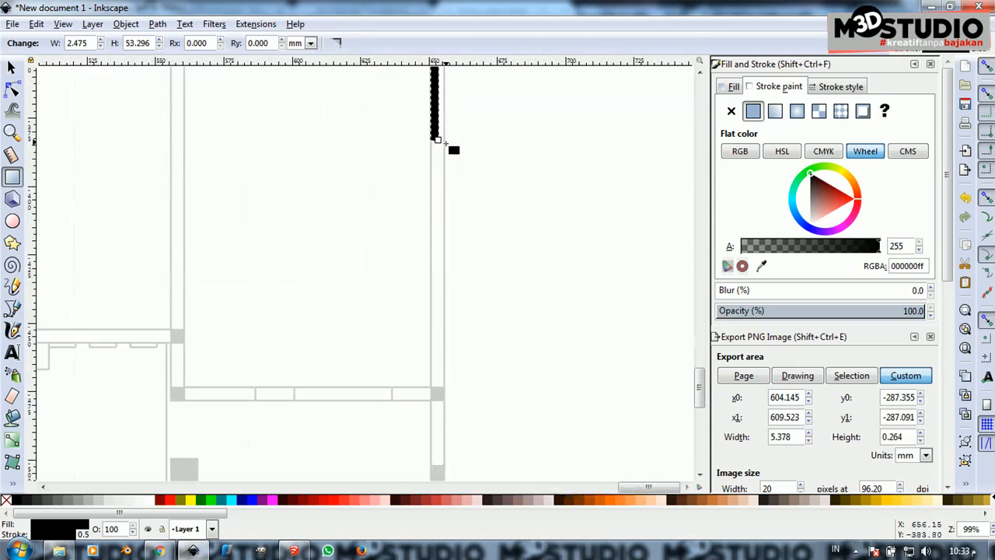
pyautogui.moveTo(437, 141); pyautogui.dragTo(443, 387)
pyautogui.scroll(2, 404, 413)
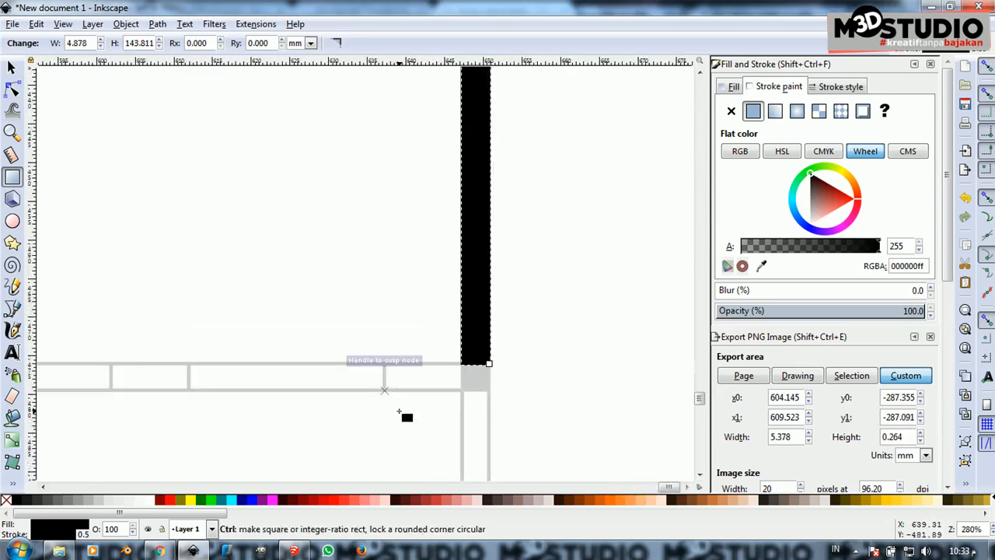
# Draw two black rectangles on the lower-right horizontal wall: a middle piece about 14.2 by 4.9 mm and the piece adjoining the right column
pyautogui.scroll(-1, 467, 311)
pyautogui.scroll(1, 455, 333)
pyautogui.scroll(-1, 451, 340)
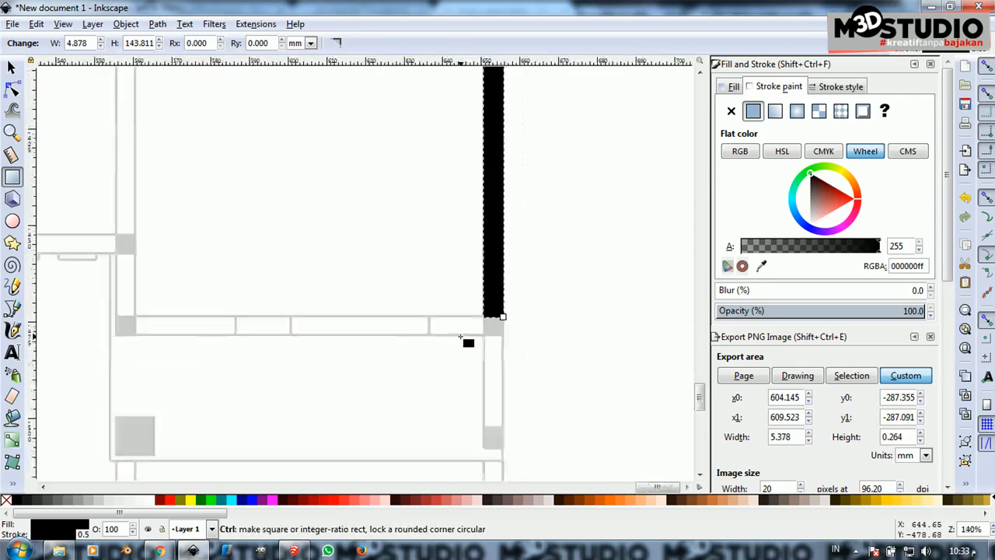
pyautogui.moveTo(235, 334); pyautogui.dragTo(293, 316)
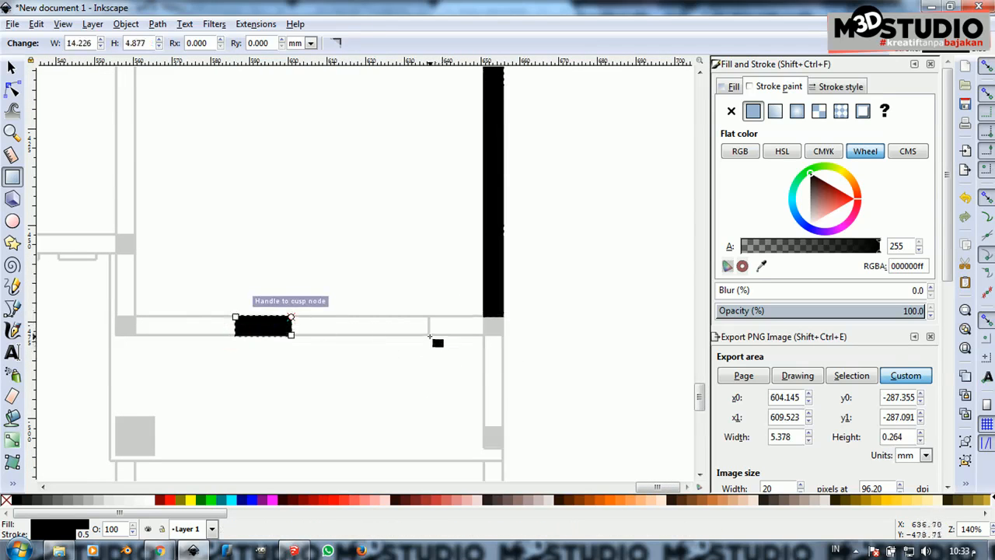
pyautogui.moveTo(428, 335); pyautogui.dragTo(484, 317)
# Draw black rectangles over the outer right wall between the two lowest columns, about 4.9 by 23.8 mm, and from the lowest column to the bottom corner
pyautogui.moveTo(484, 427); pyautogui.dragTo(504, 335)
pyautogui.scroll(-3, 459, 252)
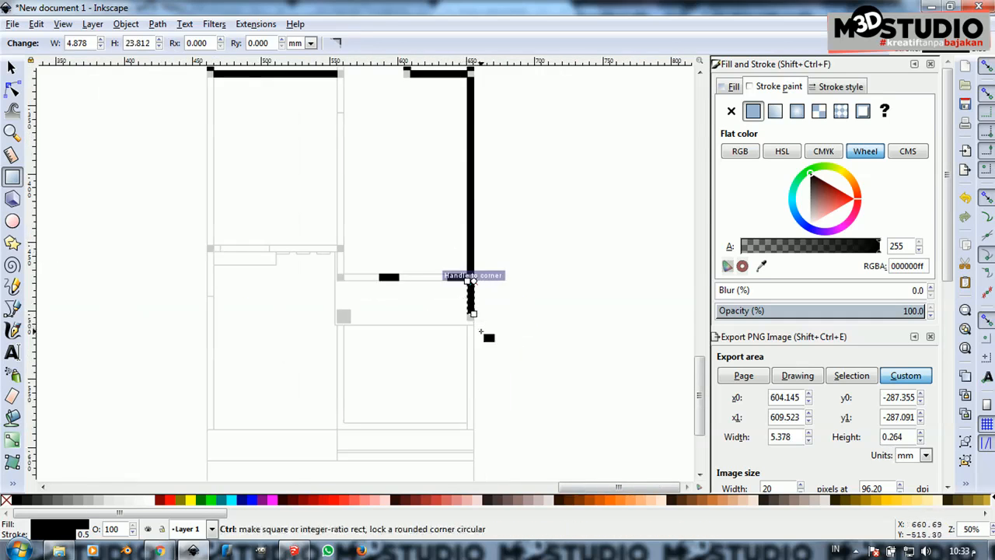
pyautogui.scroll(3, 480, 332)
pyautogui.scroll(1, 467, 320)
pyautogui.scroll(-1, 400, 196)
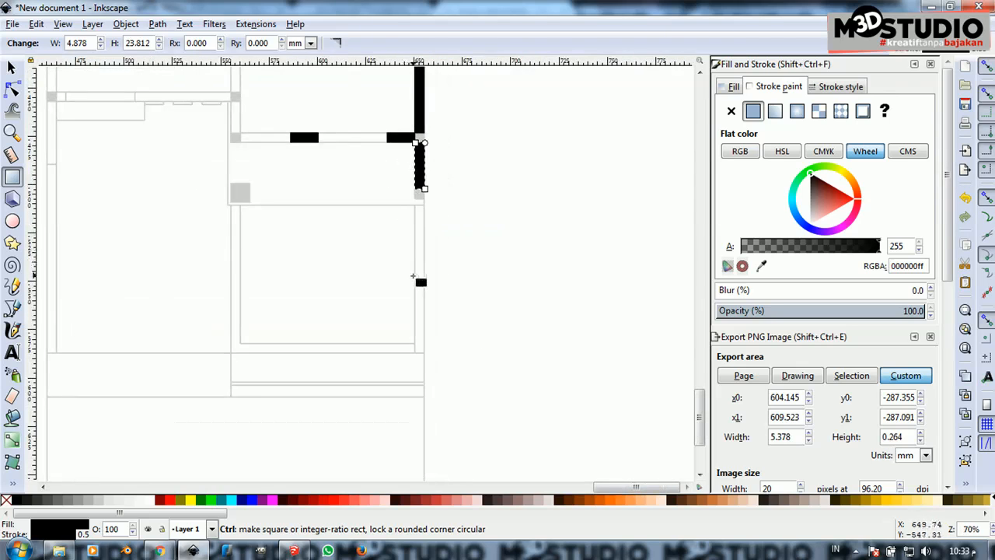
pyautogui.scroll(-1, 419, 280)
pyautogui.moveTo(429, 384); pyautogui.dragTo(414, 165)
# Draw black rectangles over the lower-right area's left wall, about 4.9 by 71.5 mm, and its bottom wall, about 95.1 by 4.9 mm
pyautogui.moveTo(156, 175); pyautogui.dragTo(168, 371)
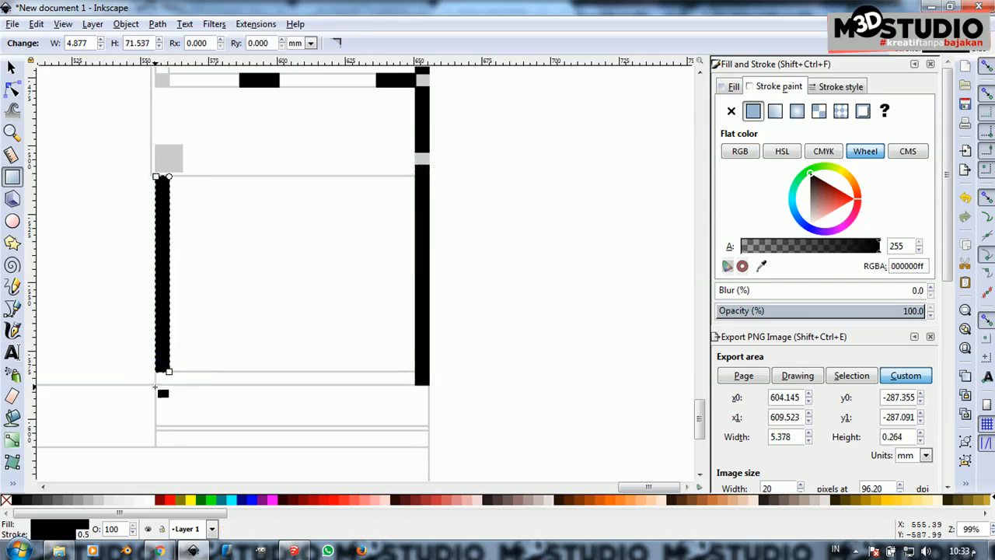
pyautogui.moveTo(156, 372); pyautogui.dragTo(416, 384)
pyautogui.scroll(-2, 453, 401)
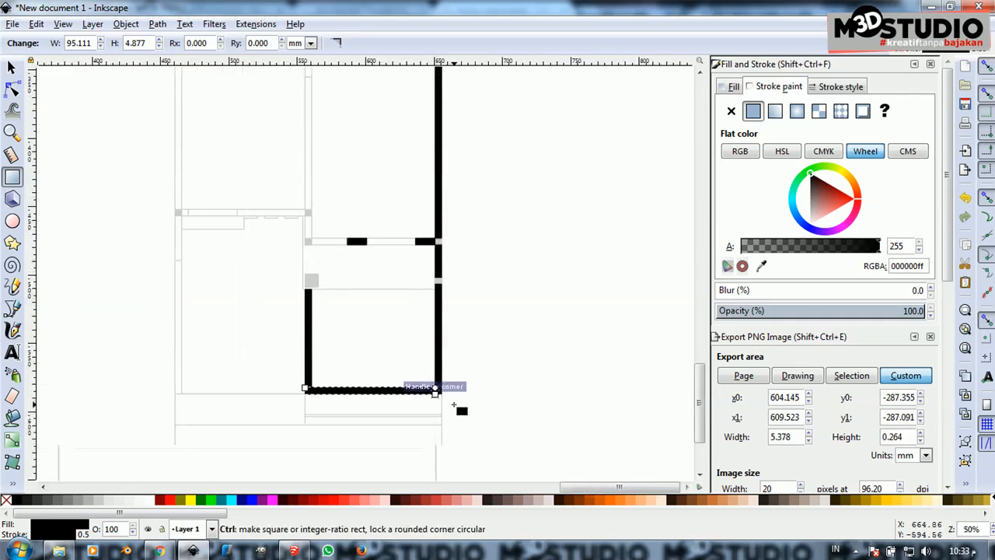
pyautogui.scroll(2, 363, 395)
pyautogui.scroll(-1, 483, 399)
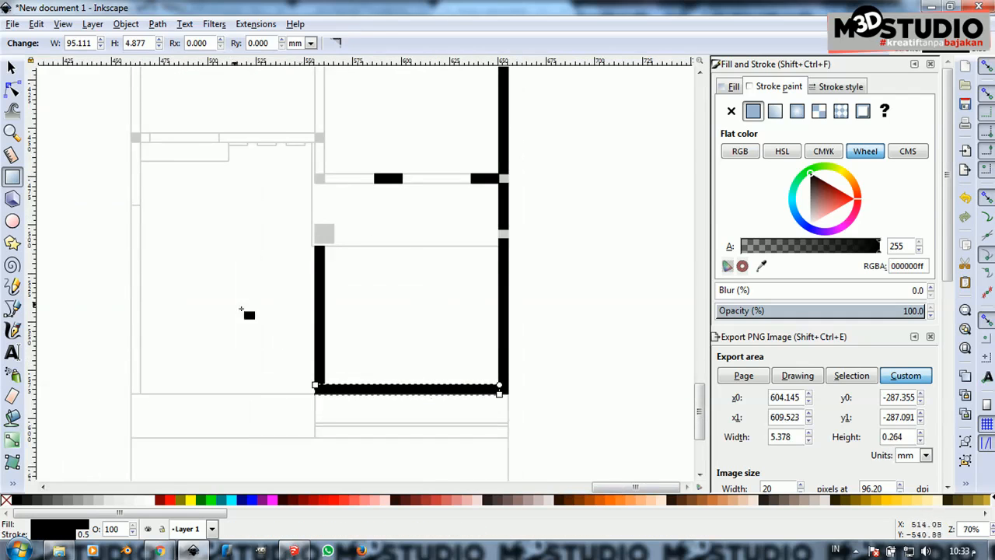
# Draw a black rectangle over the lower outer left wall and extend it up to the column, about 4.9 by 130.1 mm
pyautogui.scroll(-1, 216, 262)
pyautogui.scroll(1, 150, 294)
pyautogui.scroll(1, 176, 383)
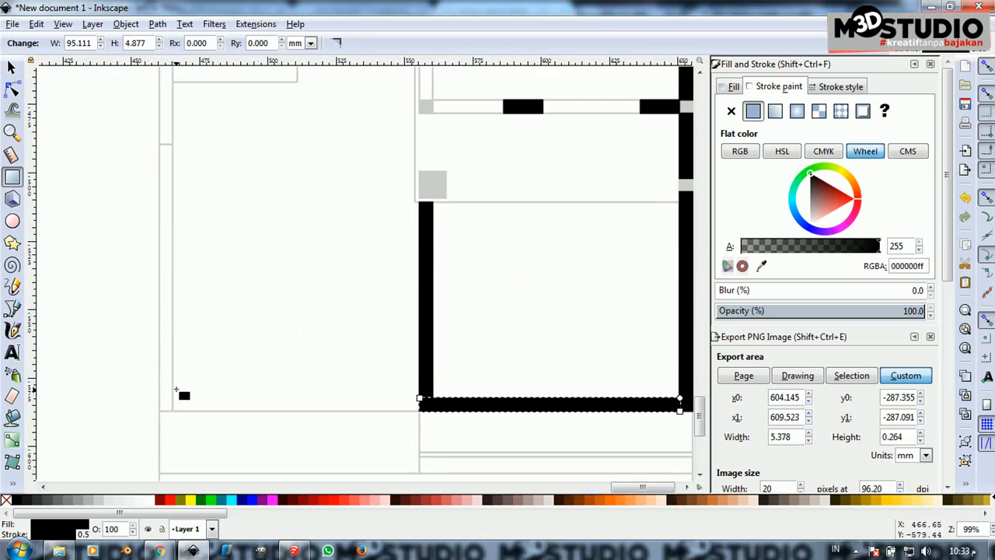
pyautogui.moveTo(173, 411); pyautogui.dragTo(160, 142)
pyautogui.scroll(-2, 206, 212)
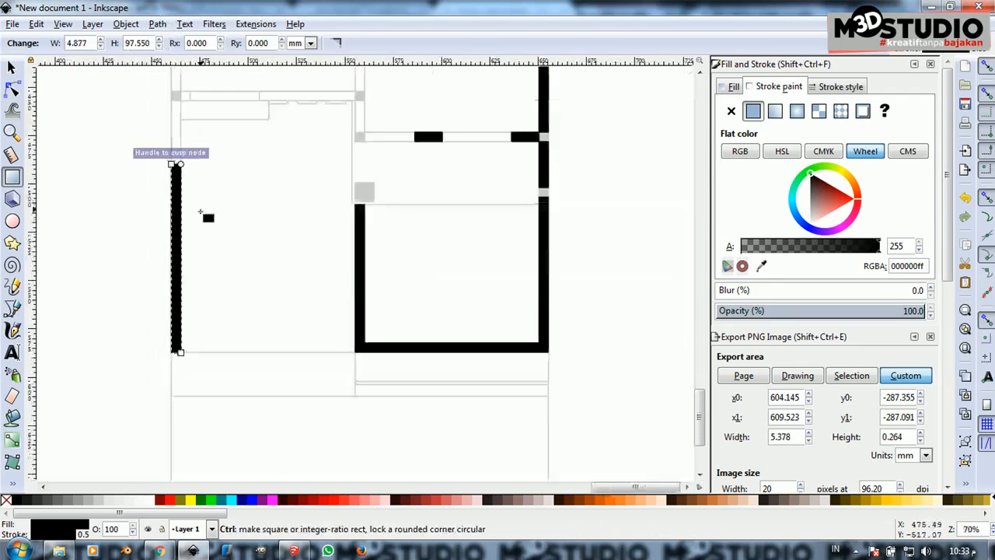
pyautogui.scroll(4, 186, 179)
pyautogui.moveTo(177, 308); pyautogui.dragTo(175, 134)
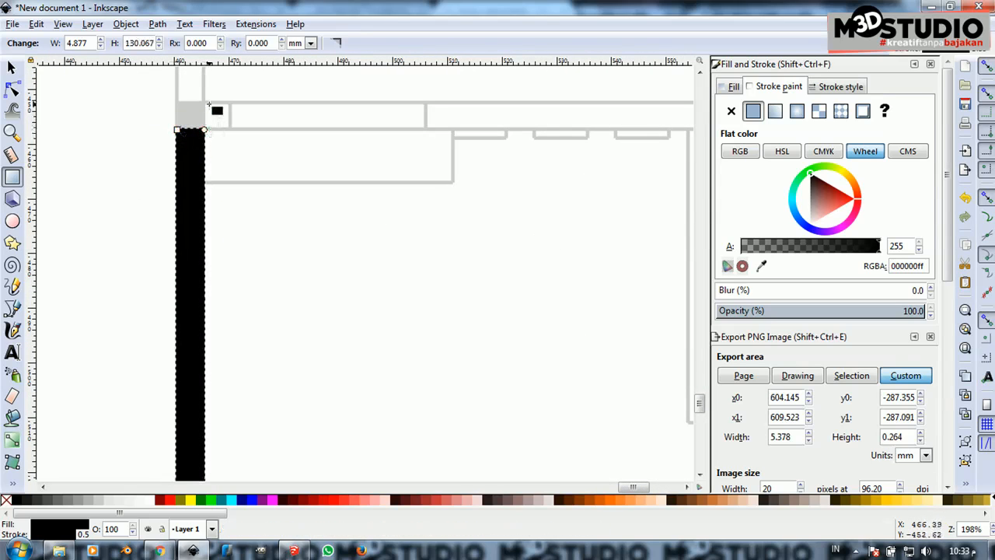
# Cover the left horizontal wall's short 4.9 mm square piece, its longer right piece, and the 4.9 by 16.3 mm wall below the central column in black
pyautogui.moveTo(206, 101); pyautogui.dragTo(233, 129)
pyautogui.scroll(-2, 192, 210)
pyautogui.scroll(2, 311, 163)
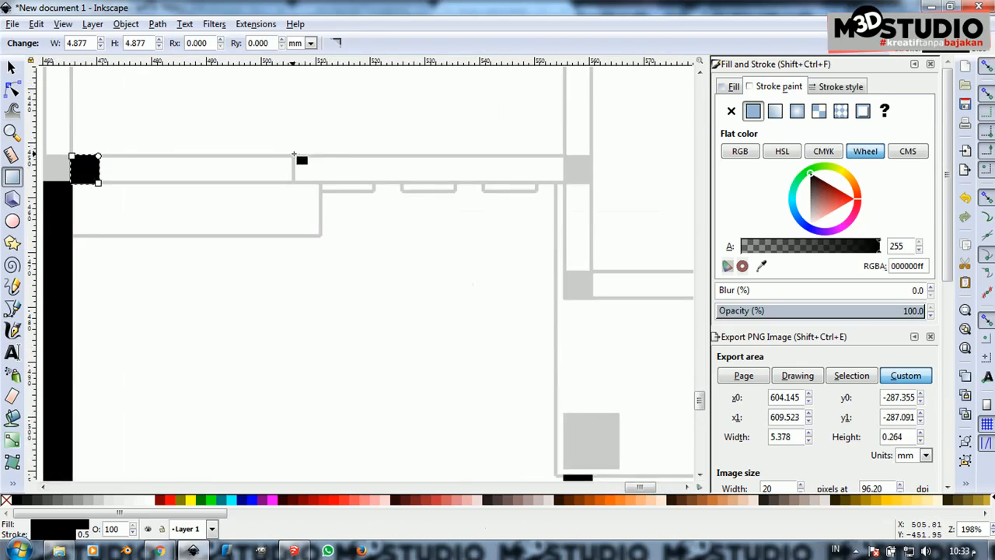
pyautogui.moveTo(292, 154); pyautogui.dragTo(566, 272)
pyautogui.scroll(-4, 544, 272)
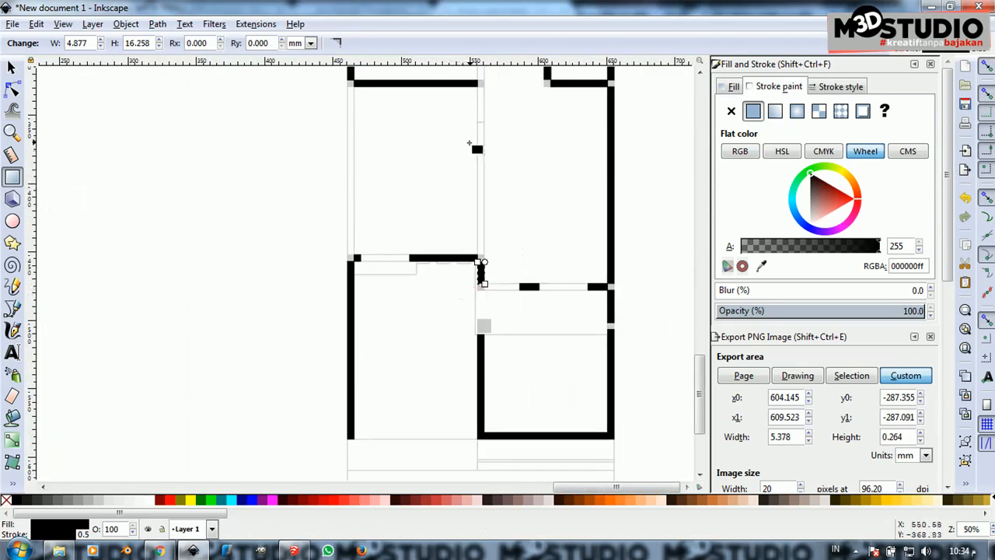
# Draw a black rectangle about 4.9 by 96.8 mm over the central vertical wall from the cross line down to the column
pyautogui.moveTo(480, 123); pyautogui.dragTo(483, 260)
pyautogui.scroll(5, 483, 260)
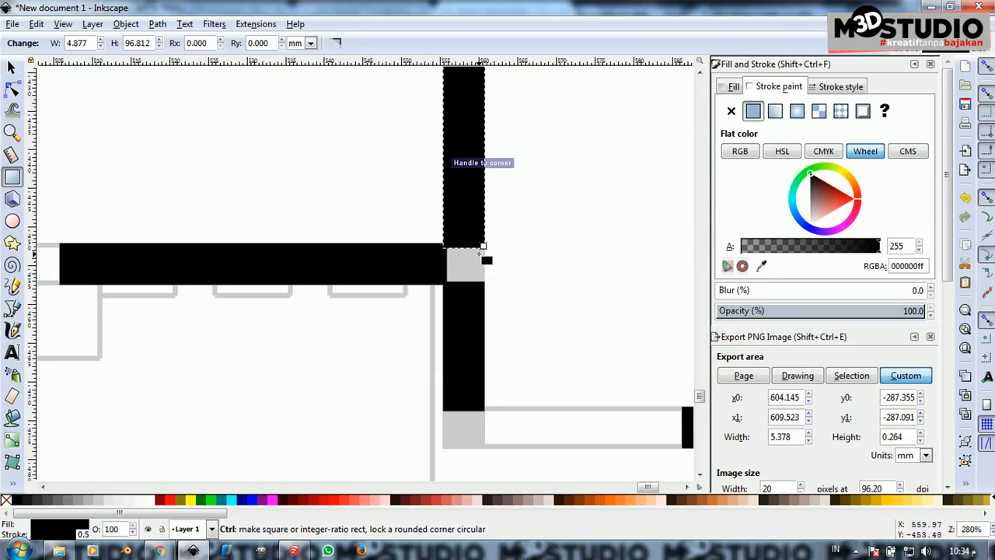
pyautogui.scroll(2, 479, 254)
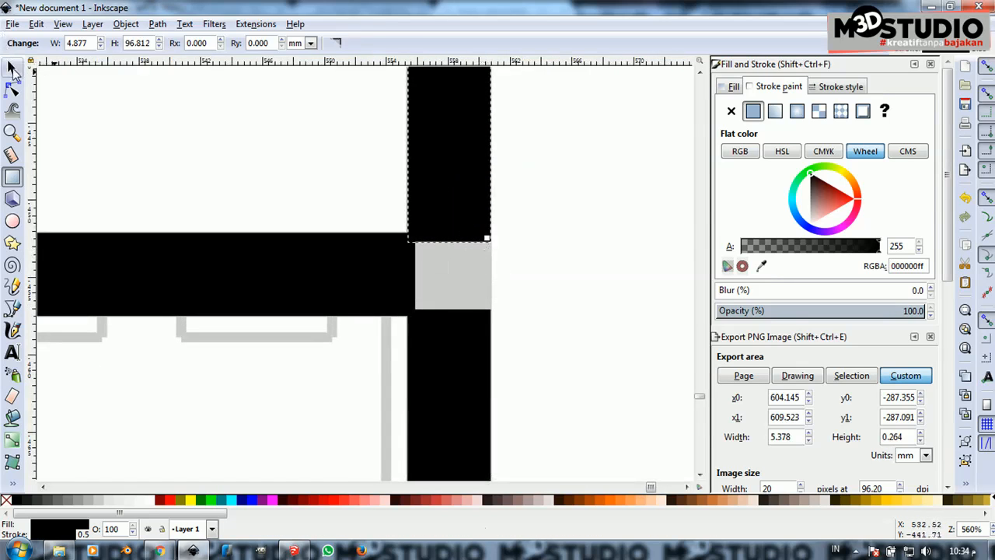
pyautogui.press('s')
pyautogui.scroll(-4, 447, 253)
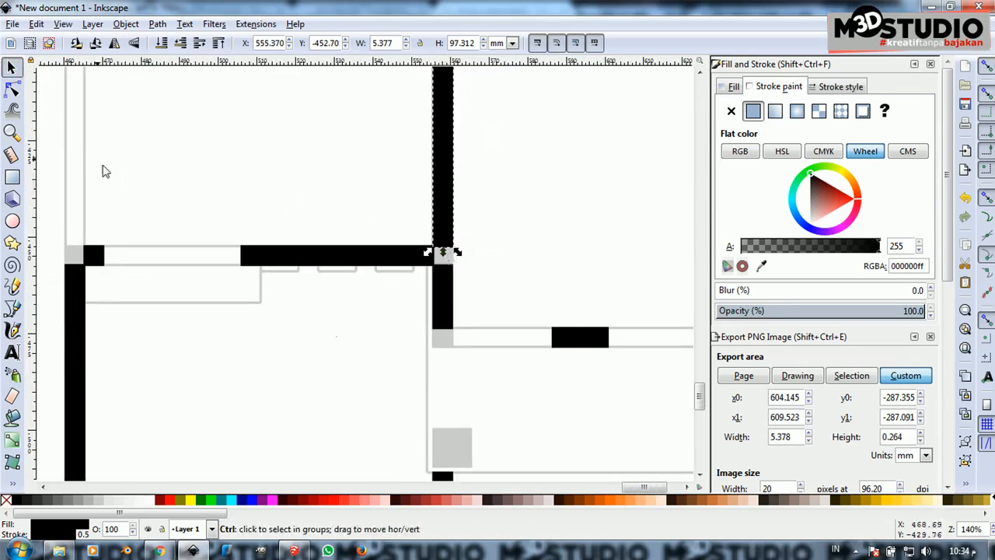
# Draw a black rectangle about 4.9 by 122.8 mm over the middle left room's outer wall, spanning from column to column
pyautogui.click(11, 176)
pyautogui.scroll(-3, 311, 322)
pyautogui.scroll(1, 247, 286)
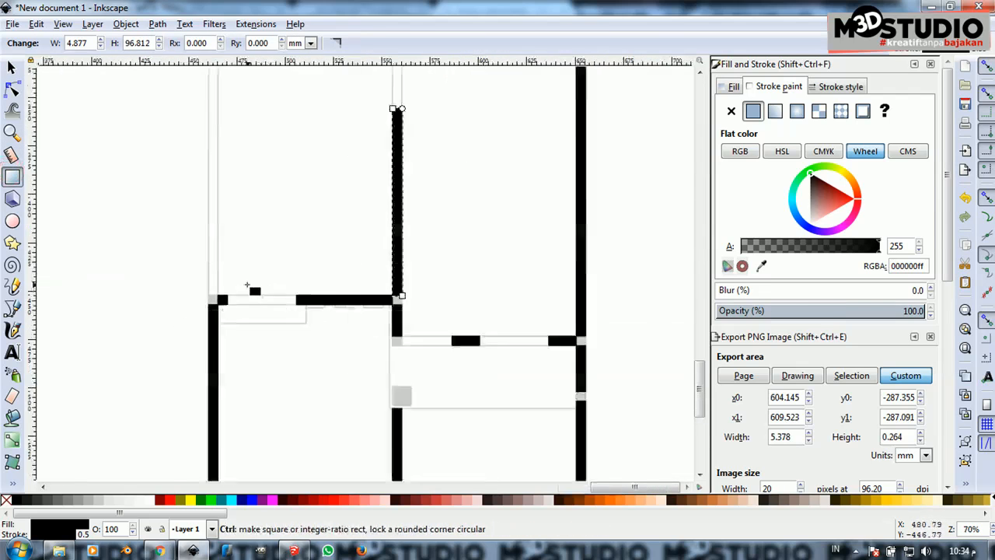
pyautogui.scroll(2, 247, 286)
pyautogui.moveTo(188, 306); pyautogui.dragTo(170, 95)
pyautogui.scroll(-4, 199, 152)
pyautogui.scroll(3, 210, 187)
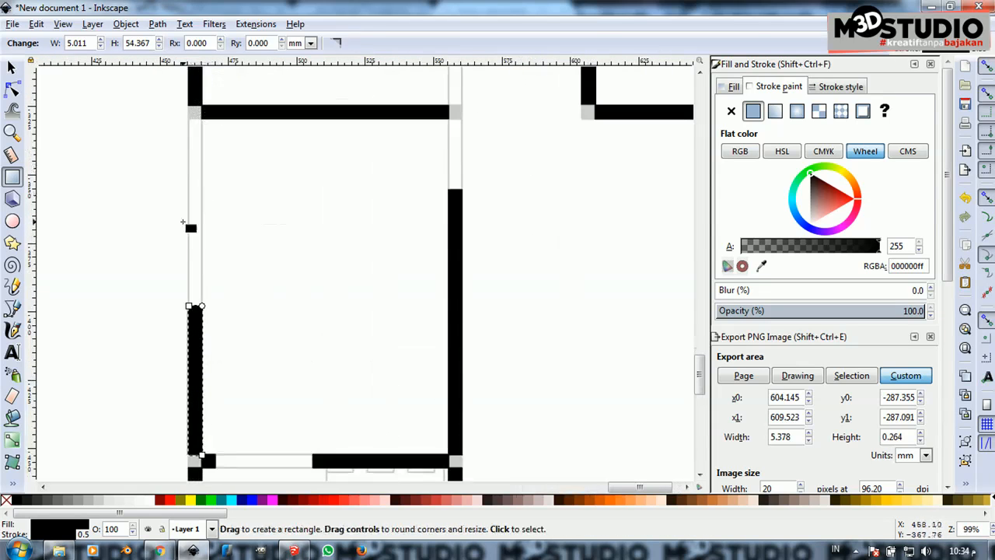
pyautogui.moveTo(196, 308); pyautogui.dragTo(195, 119)
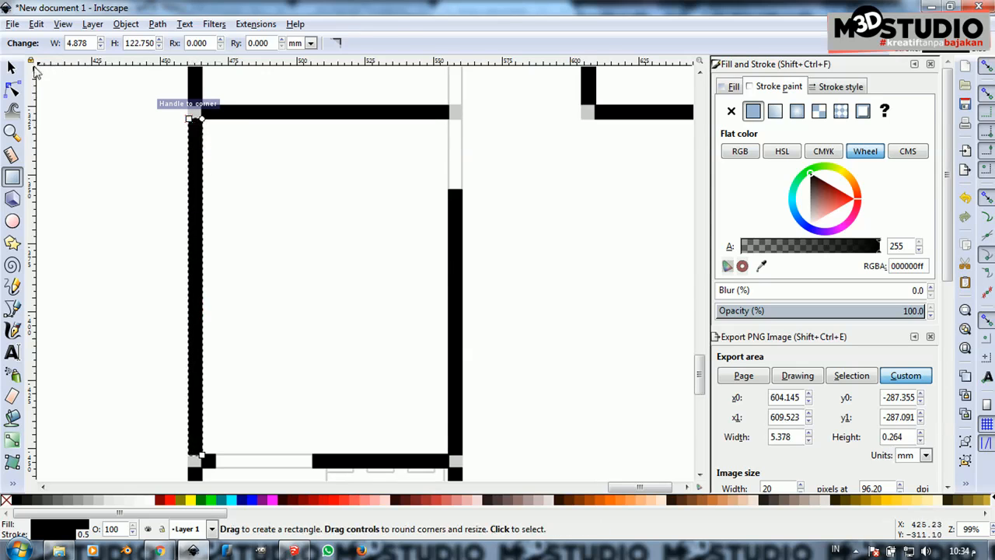
pyautogui.click(12, 67)
pyautogui.scroll(-6, 214, 155)
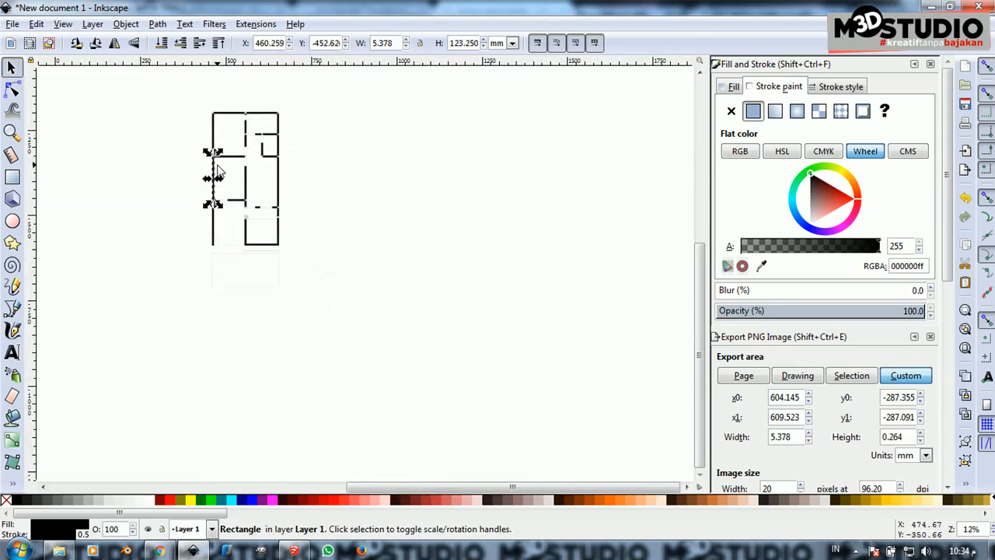
pyautogui.scroll(4, 218, 172)
pyautogui.scroll(-1, 223, 145)
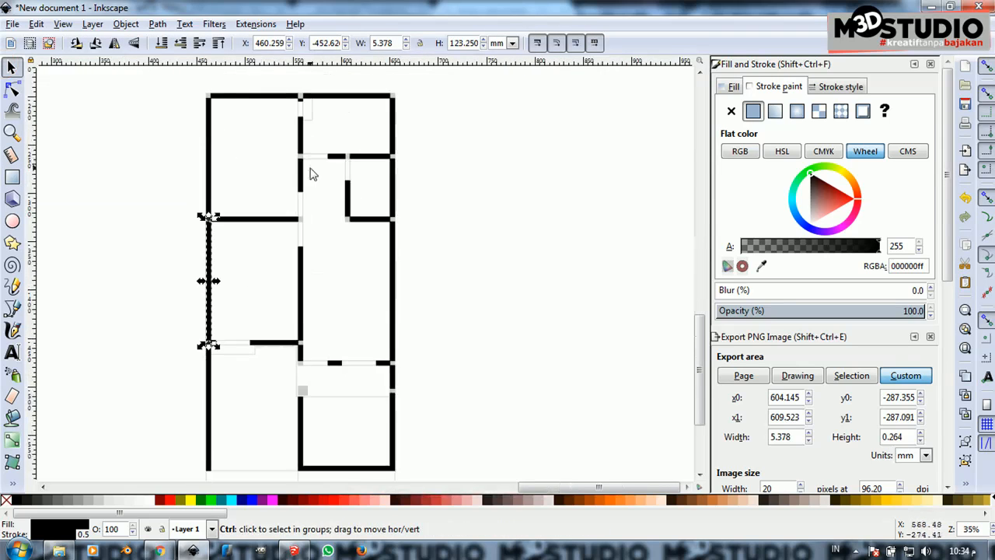
pyautogui.scroll(3, 373, 318)
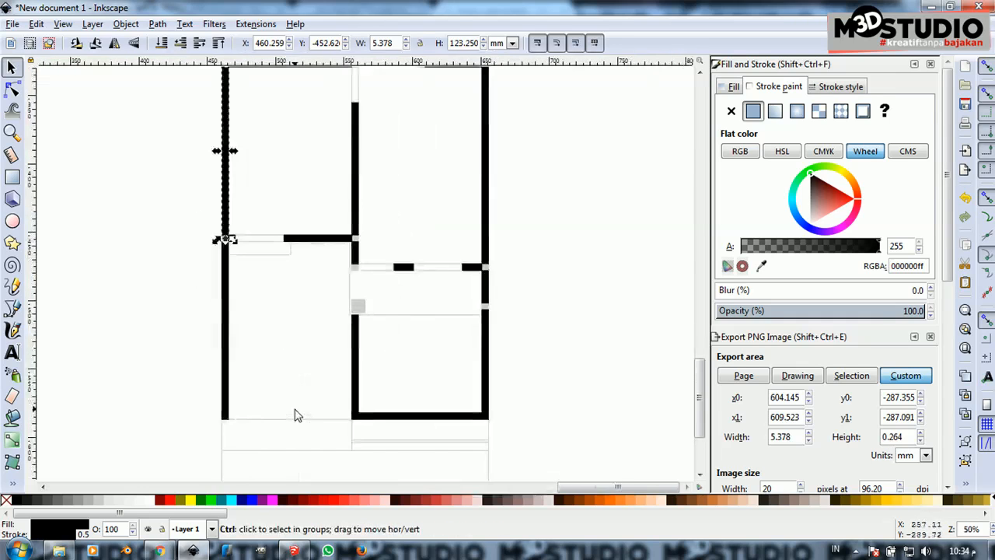
# Group all the black wall rectangles of the floor plan, including the short stub below the upper central column
pyautogui.scroll(-1, 329, 281)
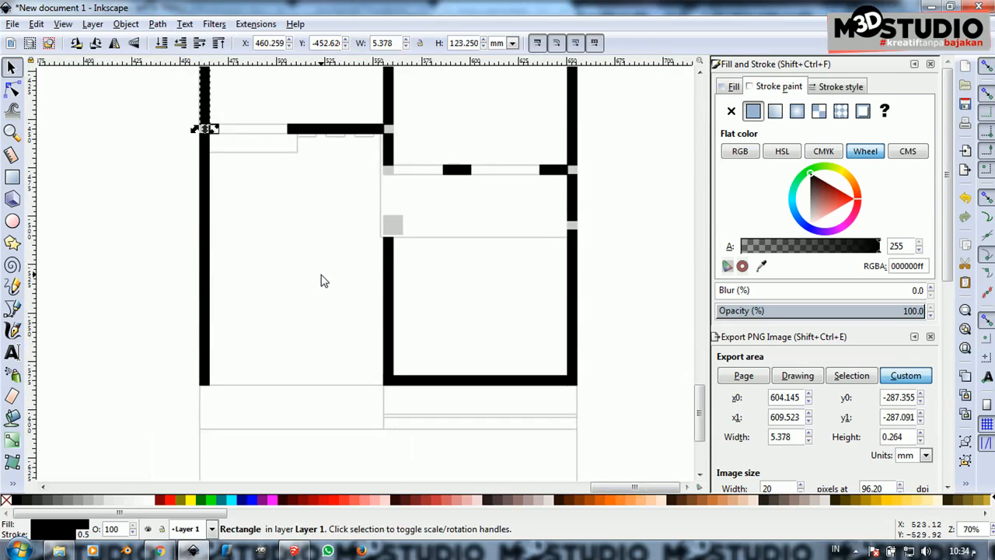
pyautogui.click(113, 156)
pyautogui.scroll(-2, 184, 205)
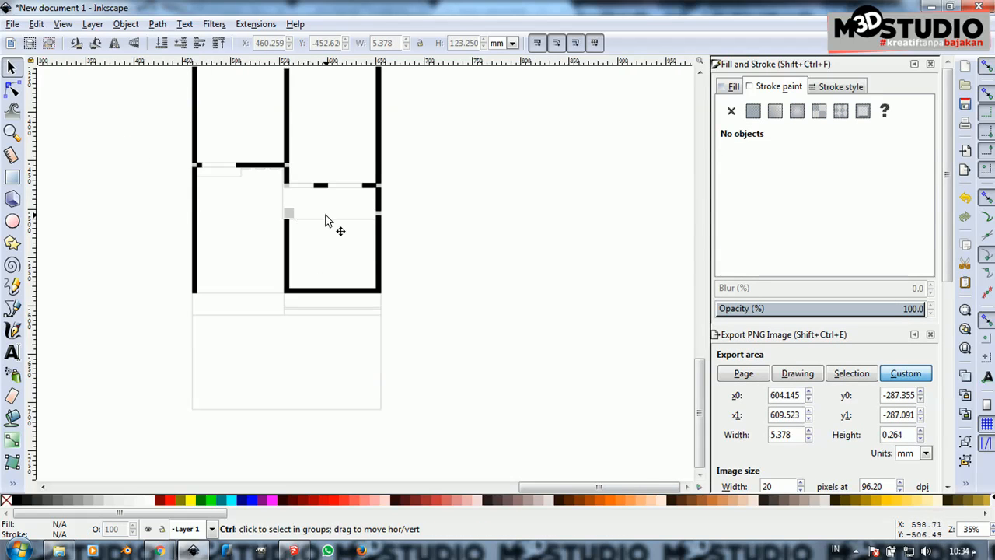
pyautogui.scroll(2, 326, 221)
pyautogui.scroll(-1, 282, 272)
pyautogui.click(249, 334)
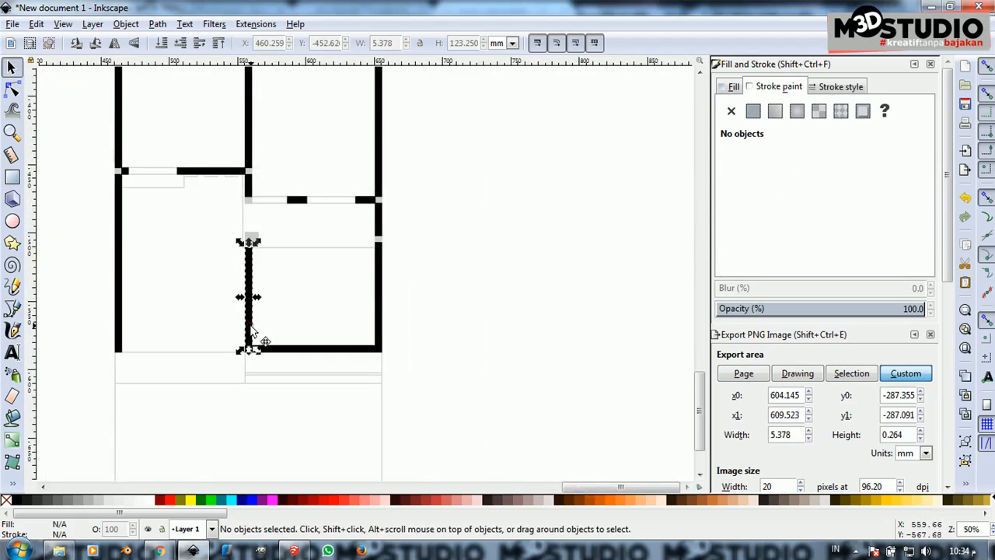
pyautogui.keyDown('shift'); pyautogui.click(281, 350); pyautogui.keyUp('shift')
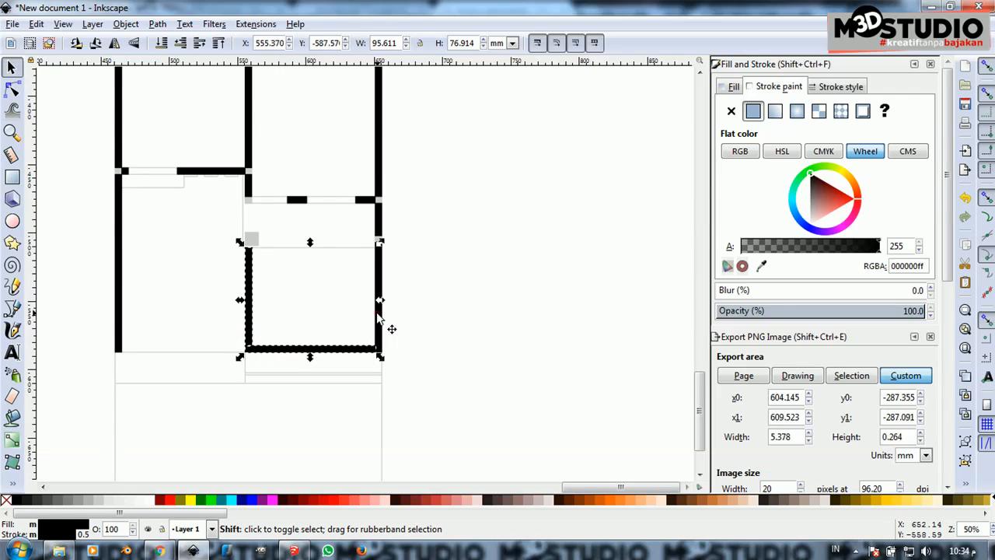
pyautogui.keyDown('shift'); pyautogui.click(379, 317); pyautogui.keyUp('shift')
pyautogui.keyDown('shift'); pyautogui.click(302, 202); pyautogui.keyUp('shift')
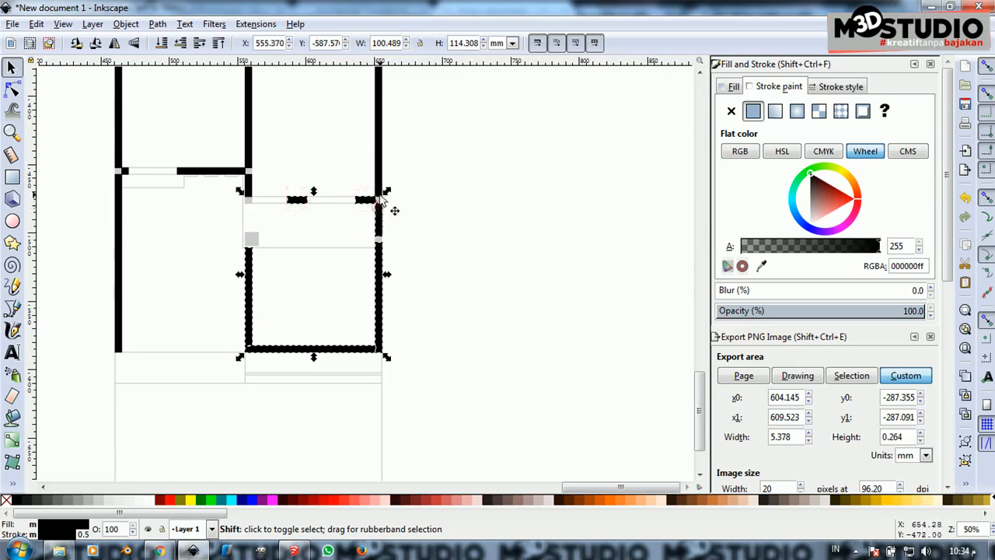
pyautogui.keyDown('shift'); pyautogui.click(380, 186); pyautogui.keyUp('shift')
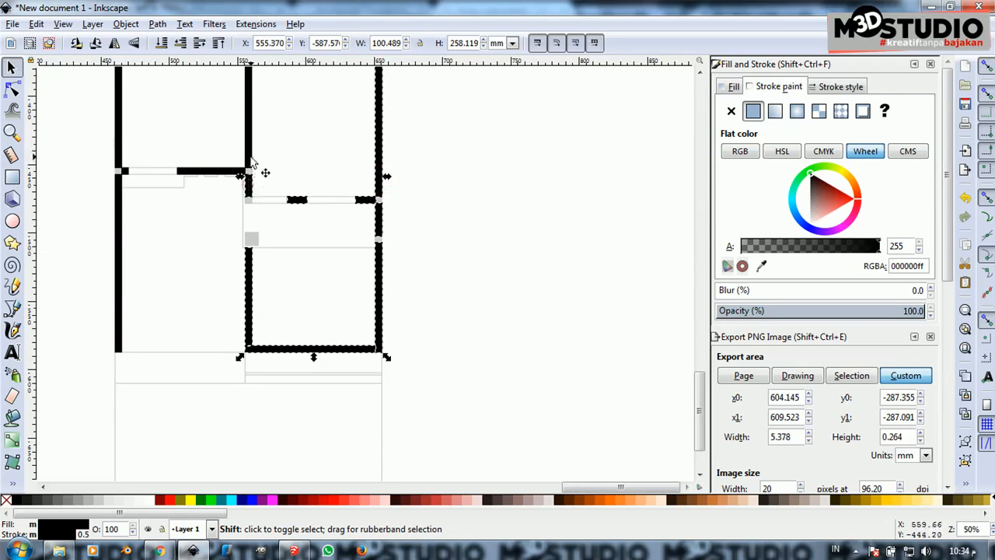
pyautogui.keyDown('shift'); pyautogui.click(221, 171); pyautogui.keyUp('shift')
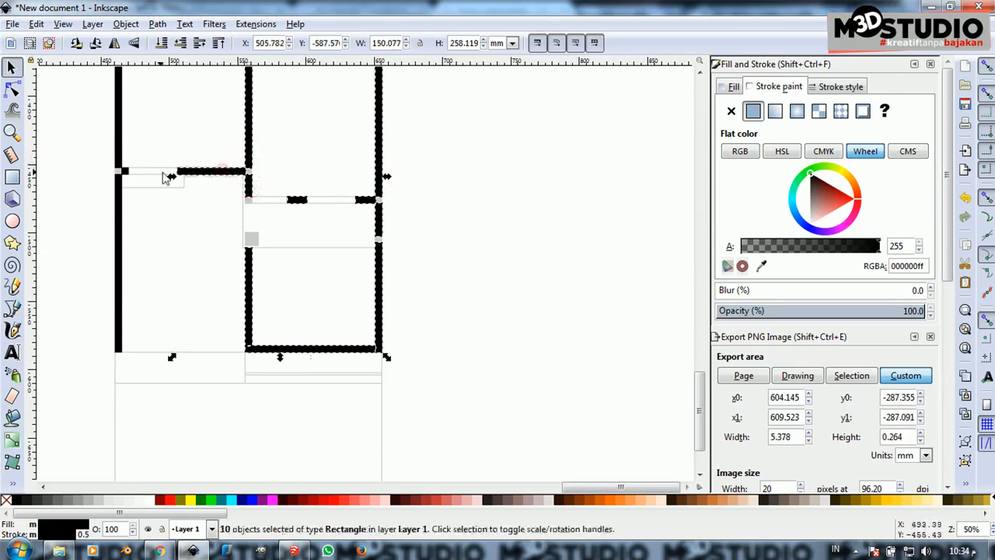
pyautogui.keyDown('shift'); pyautogui.click(118, 188); pyautogui.keyUp('shift')
pyautogui.scroll(4, 116, 195)
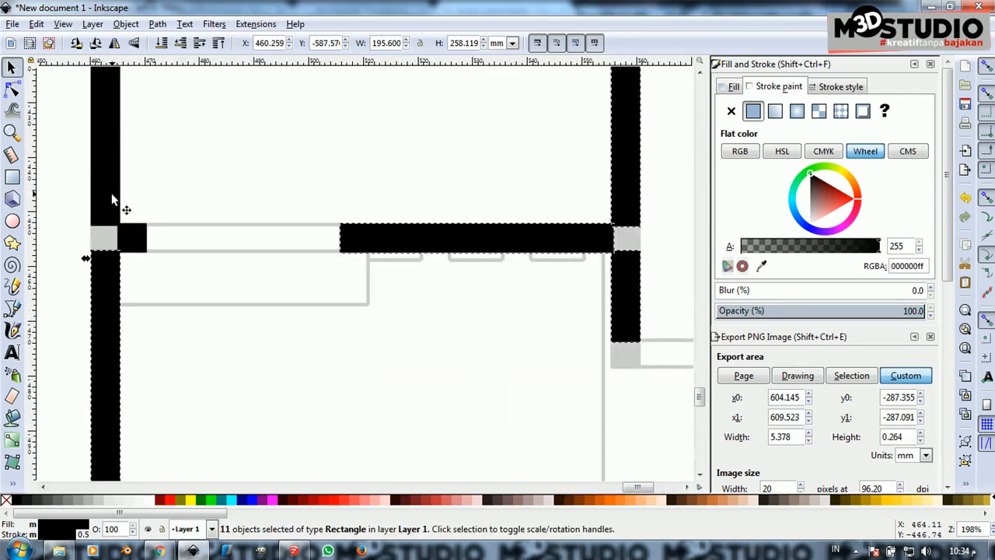
pyautogui.scroll(-4, 166, 275)
pyautogui.scroll(2, 210, 259)
pyautogui.scroll(1, 210, 259)
pyautogui.keyDown('shift'); pyautogui.click(208, 226); pyautogui.keyUp('shift')
pyautogui.scroll(-2, 244, 309)
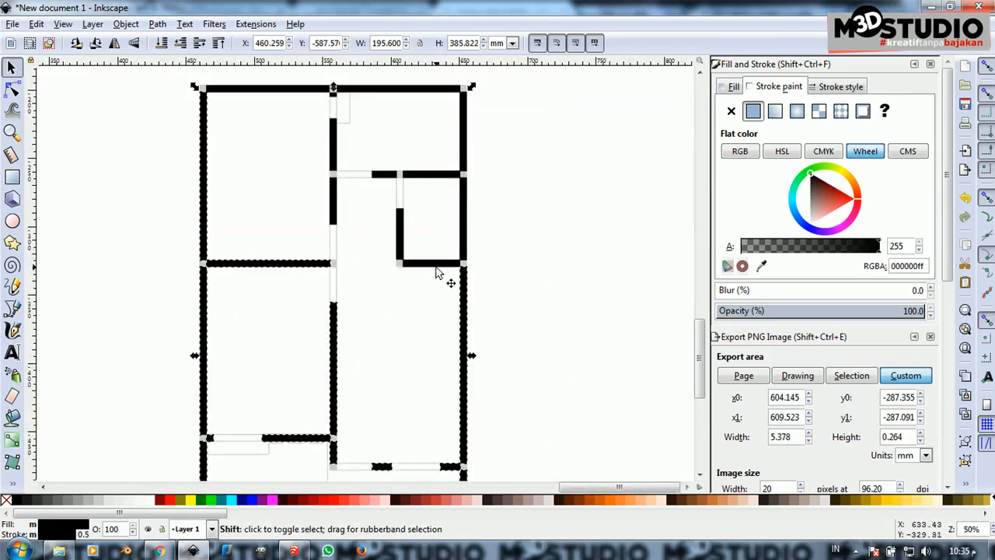
pyautogui.keyDown('shift'); pyautogui.click(436, 263); pyautogui.keyUp('shift')
pyautogui.keyDown('shift'); pyautogui.click(400, 239); pyautogui.keyUp('shift')
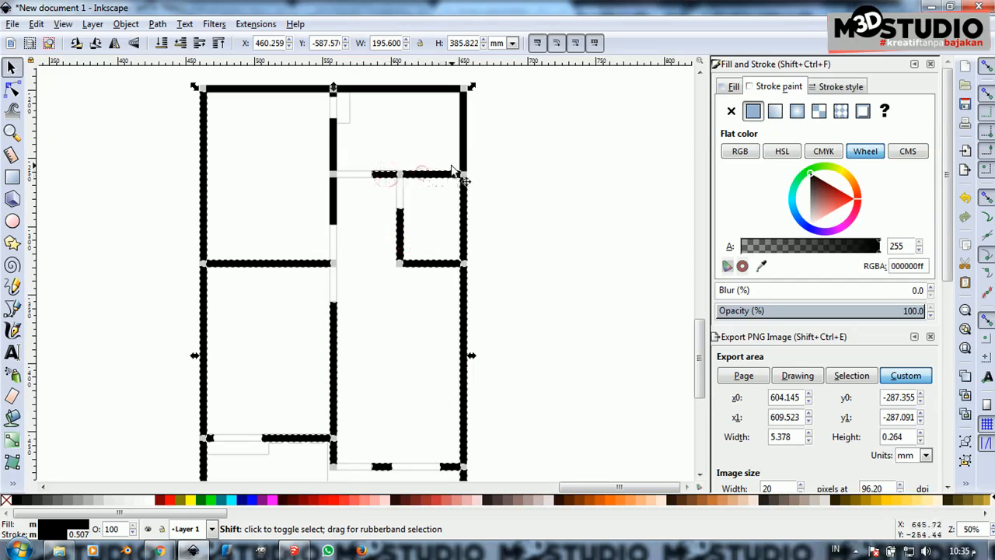
pyautogui.keyDown('shift'); pyautogui.click(434, 89); pyautogui.keyUp('shift')
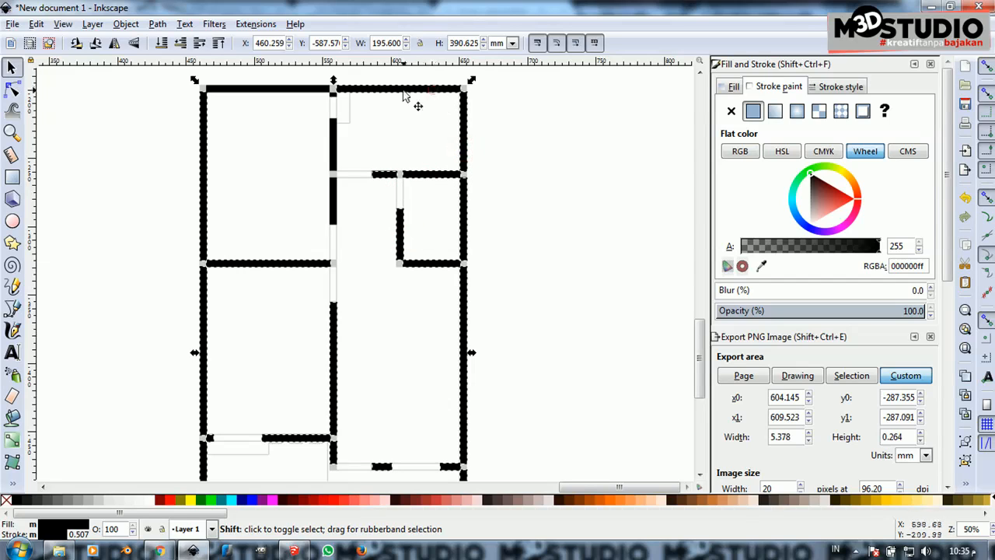
pyautogui.keyDown('shift'); pyautogui.click(333, 136); pyautogui.keyUp('shift')
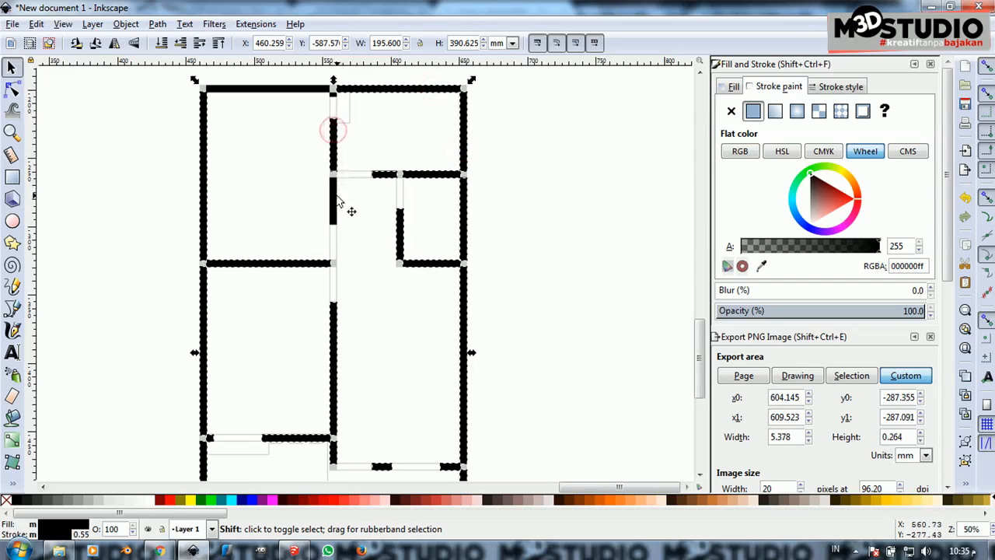
pyautogui.scroll(3, 307, 89)
pyautogui.keyDown('shift'); pyautogui.click(313, 114); pyautogui.keyUp('shift')
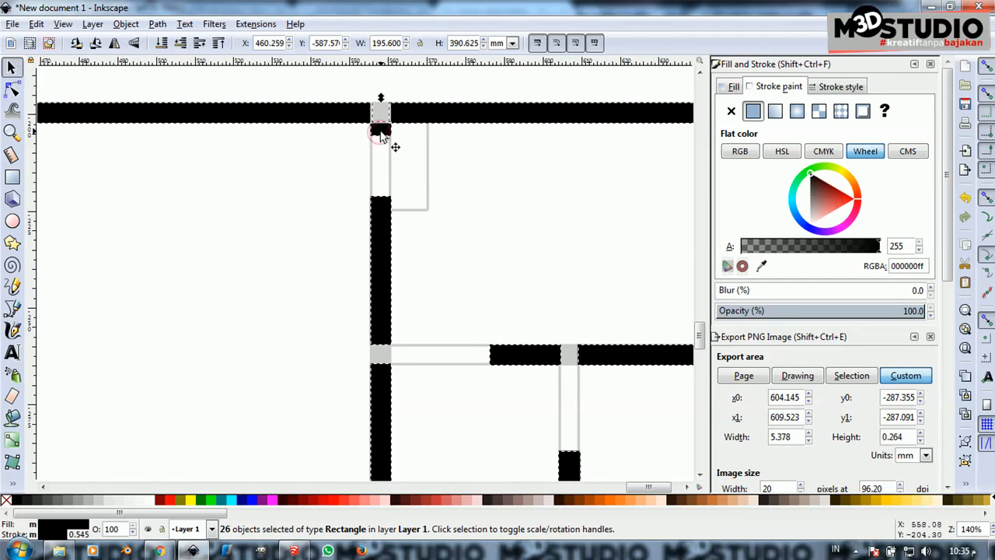
pyautogui.rightClick(379, 133)
pyautogui.click(443, 420)
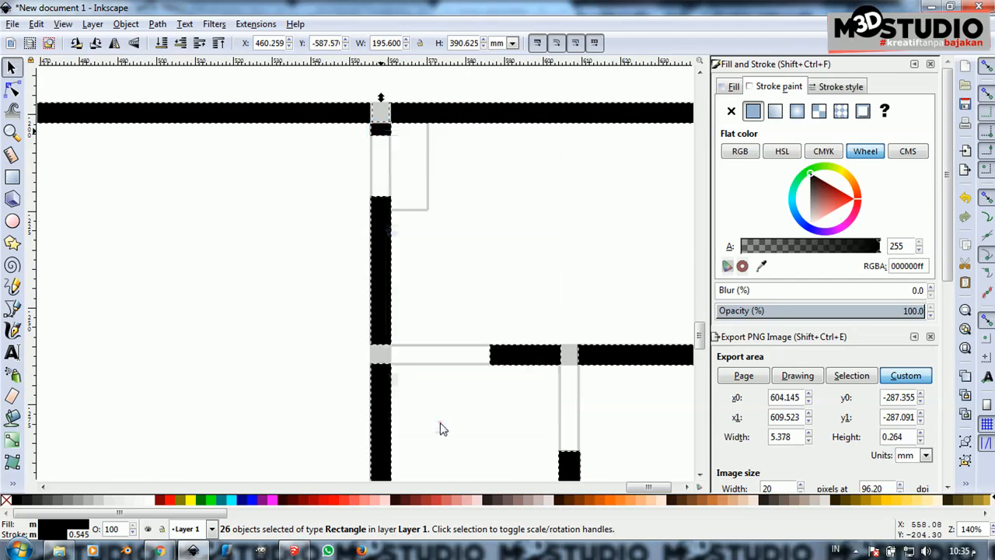
pyautogui.scroll(-2, 335, 237)
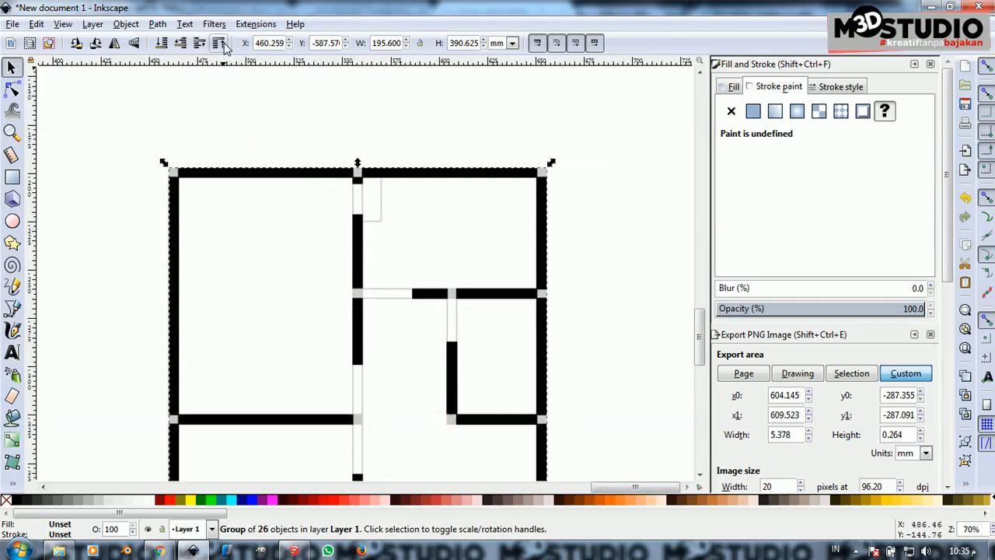
# Lower the wall group to the bottom of the stacking order
pyautogui.click(162, 43)
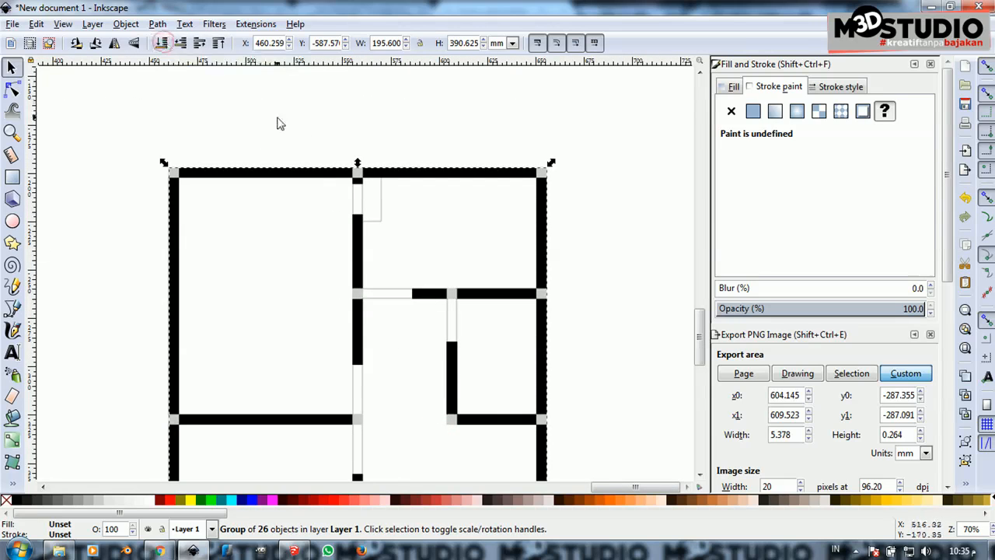
pyautogui.click(291, 133)
pyautogui.scroll(2, 339, 204)
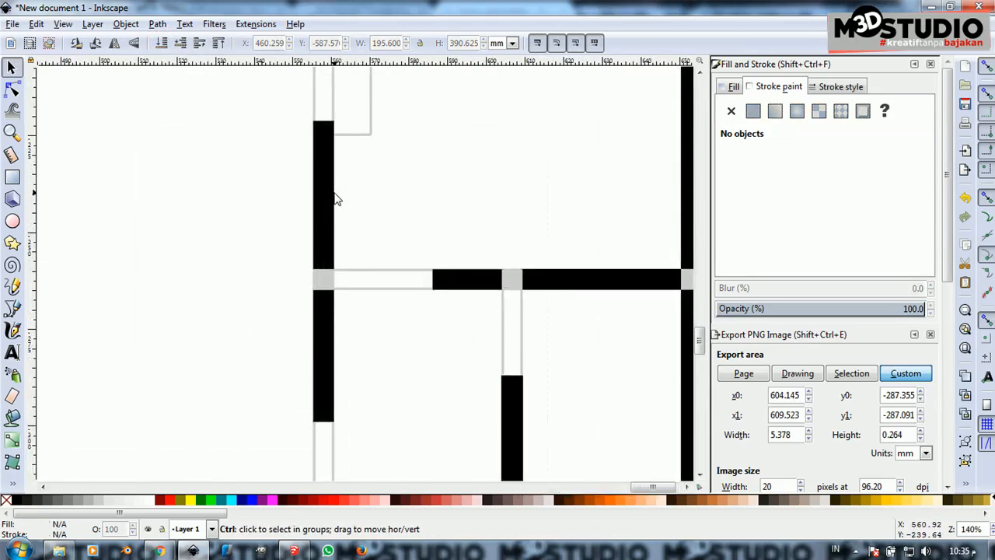
pyautogui.scroll(-2, 336, 200)
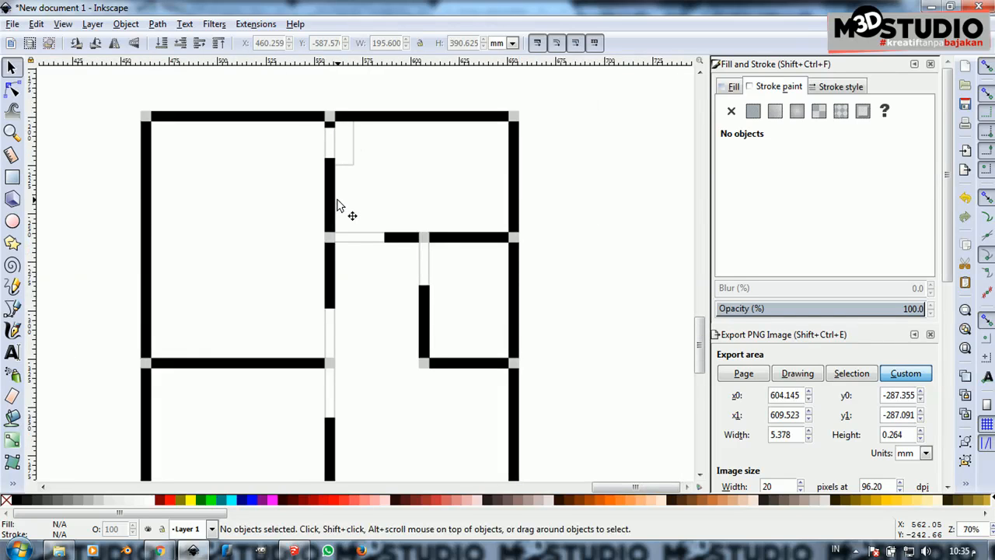
# Try deleting the group of faded section lines, and undo the deletion
pyautogui.click(354, 158)
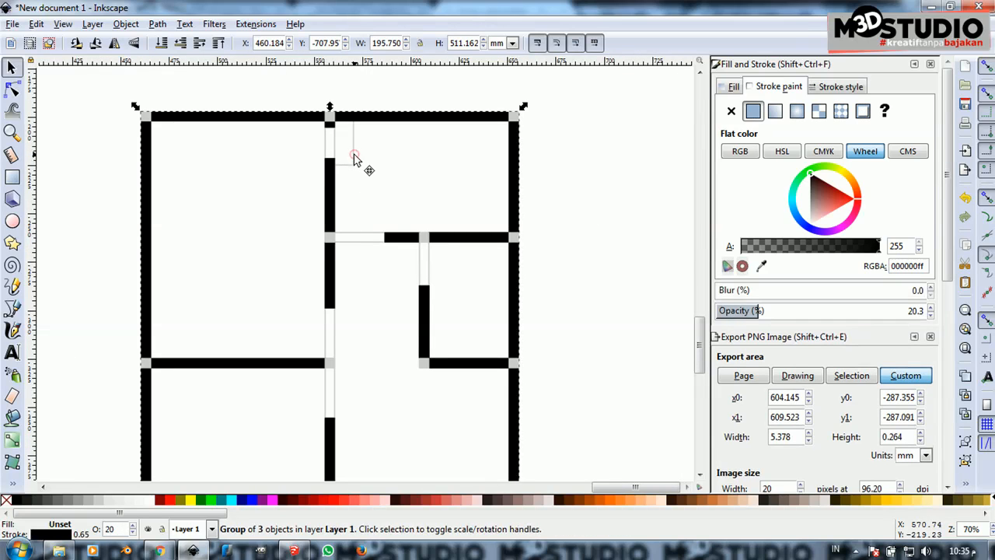
pyautogui.press('Delete')
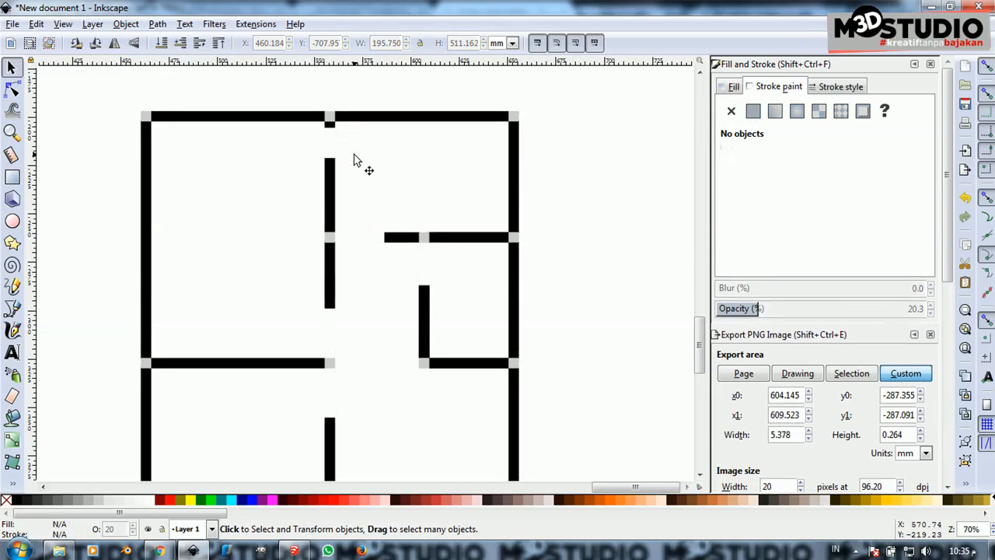
pyautogui.scroll(-2, 346, 128)
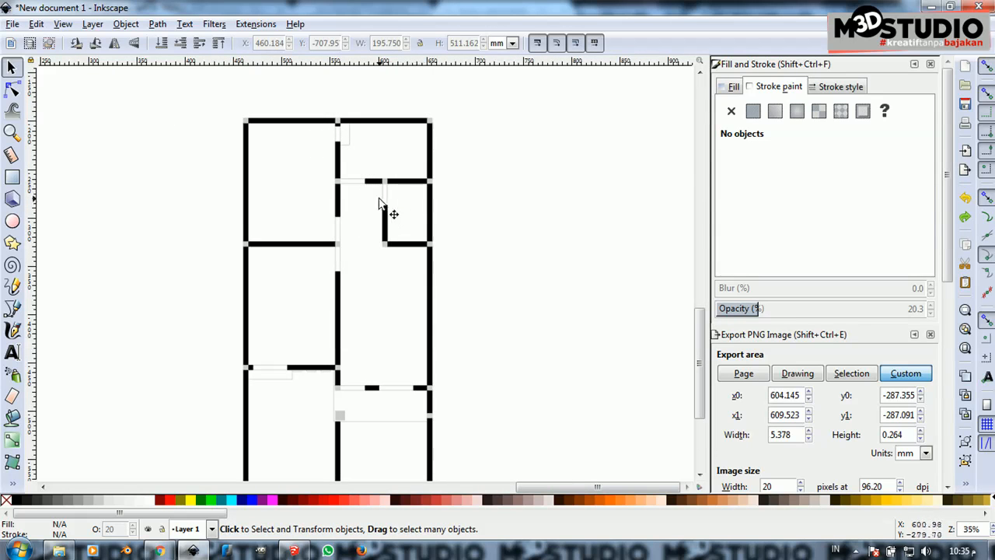
# Draw a black door-frame rectangle about 2.1 by 5.4 mm in the upper door opening, against the central column
pyautogui.scroll(5, 391, 201)
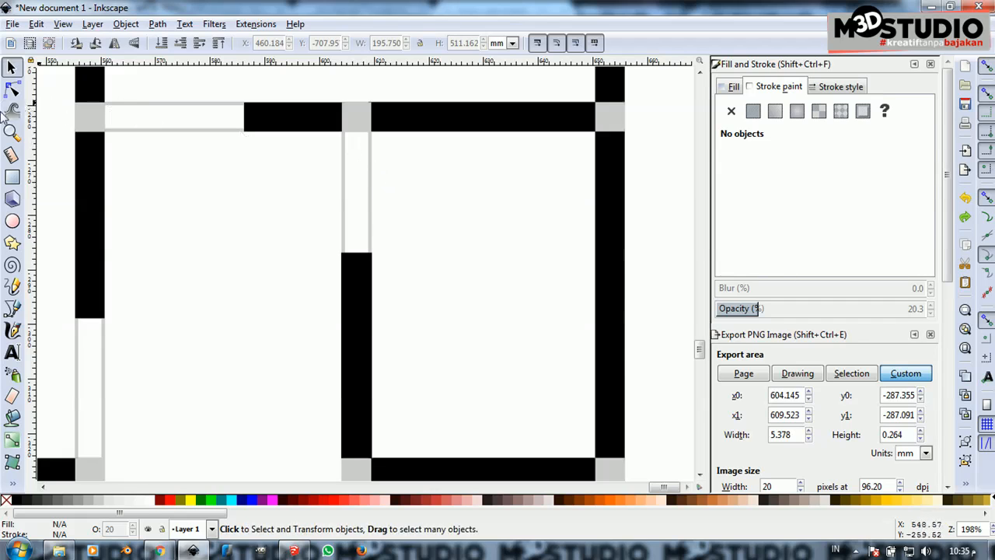
pyautogui.click(12, 177)
pyautogui.scroll(2, 107, 108)
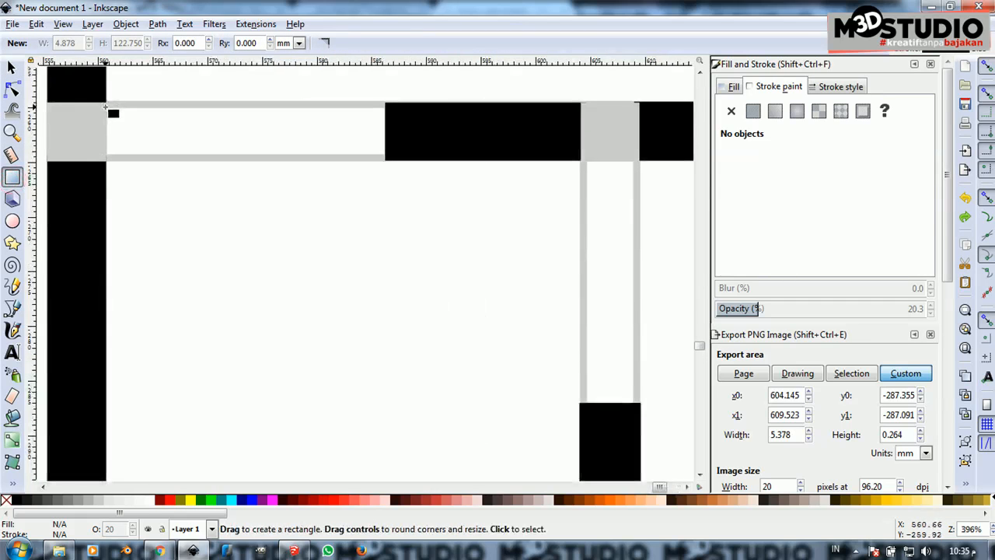
pyautogui.moveTo(102, 103)
pyautogui.mouseDown()
pyautogui.moveTo(120, 171)
pyautogui.moveTo(130, 159)
pyautogui.moveTo(85, 158)
pyautogui.moveTo(388, 159)
pyautogui.moveTo(272, 142)
pyautogui.moveTo(132, 143)
pyautogui.moveTo(149, 141)
pyautogui.mouseUp()
pyautogui.press('s')
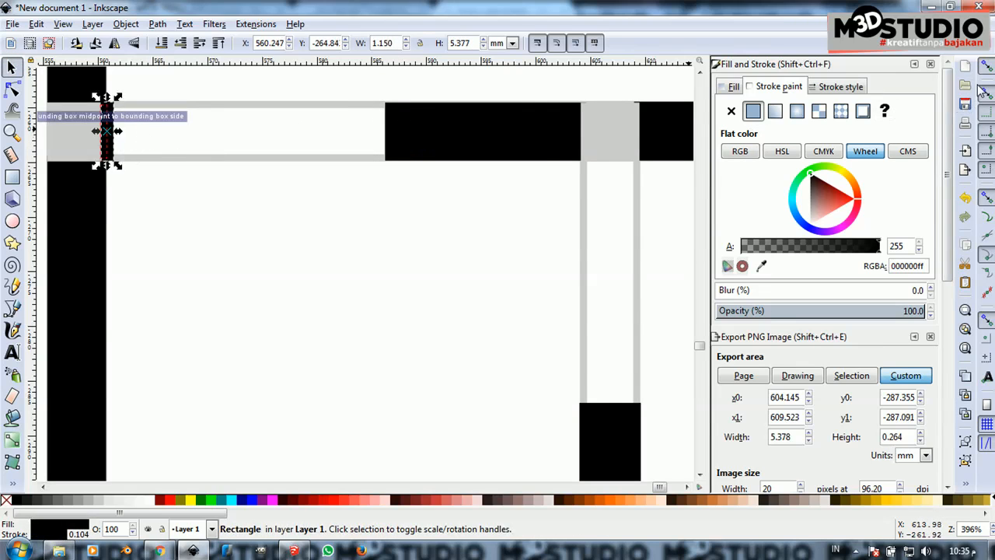
pyautogui.moveTo(118, 135); pyautogui.dragTo(131, 139)
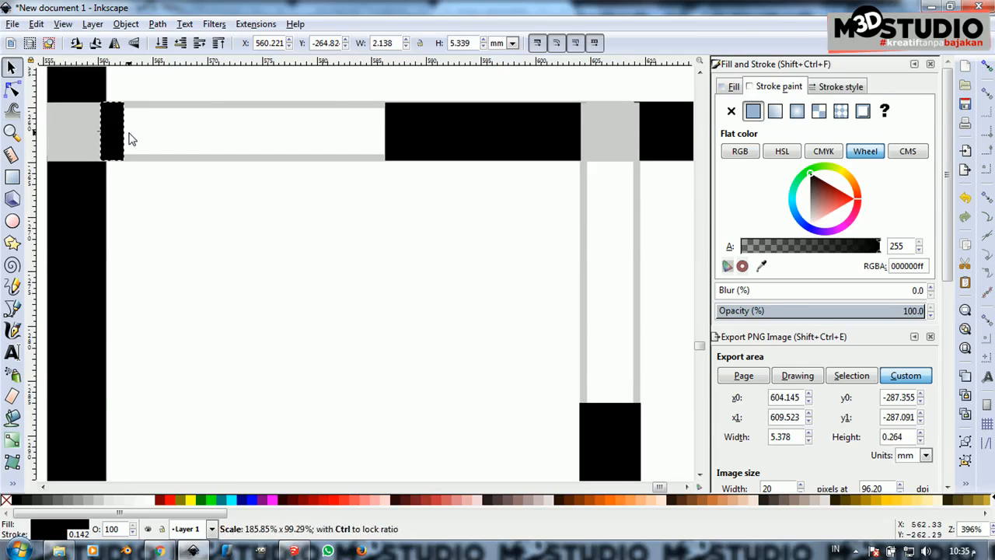
pyautogui.moveTo(130, 138); pyautogui.dragTo(126, 136)
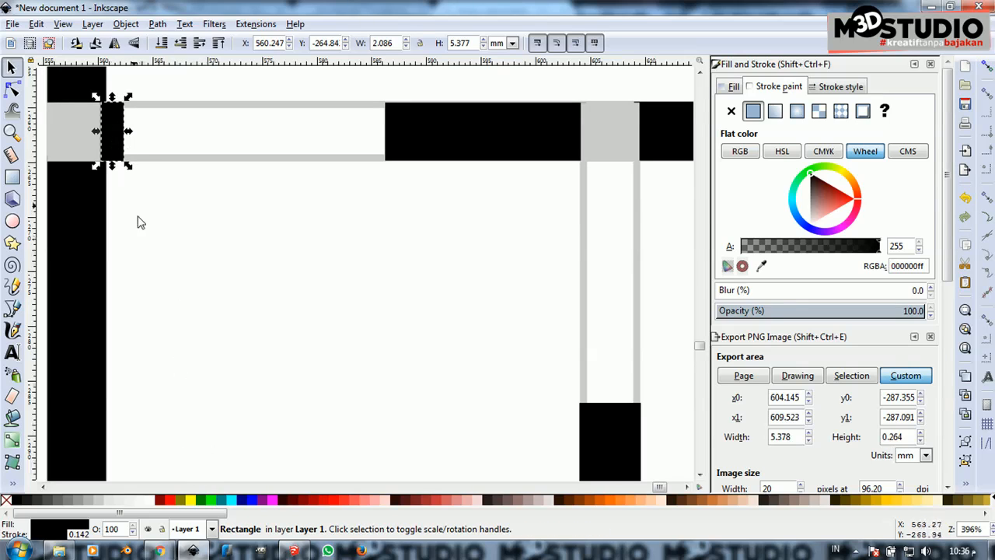
# Give the small door-frame rectangle a brown fill and pick the same aa4400ff brown for its stroke
pyautogui.moveTo(116, 145); pyautogui.dragTo(344, 150)
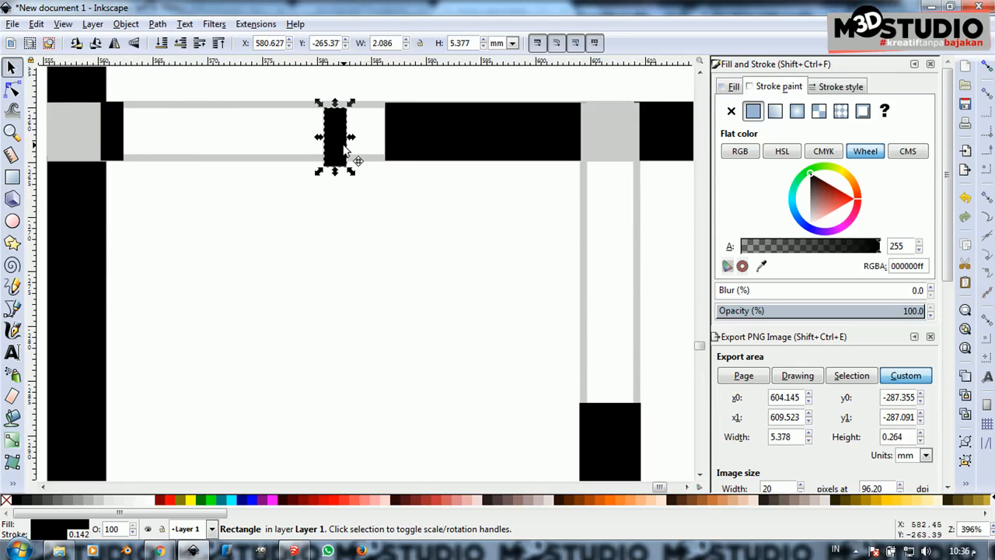
pyautogui.hotkey('ctrl', 'z')
pyautogui.click(109, 144)
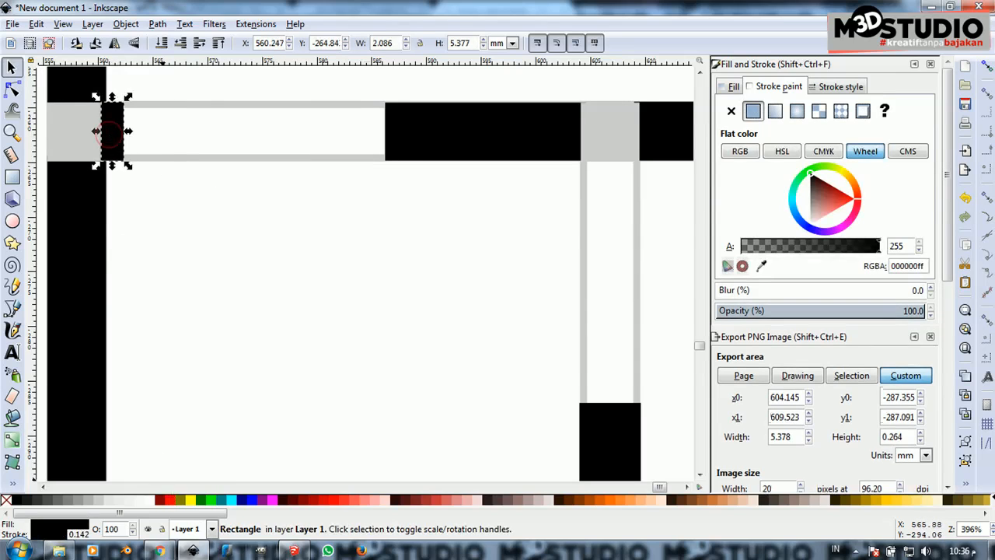
pyautogui.click(591, 502)
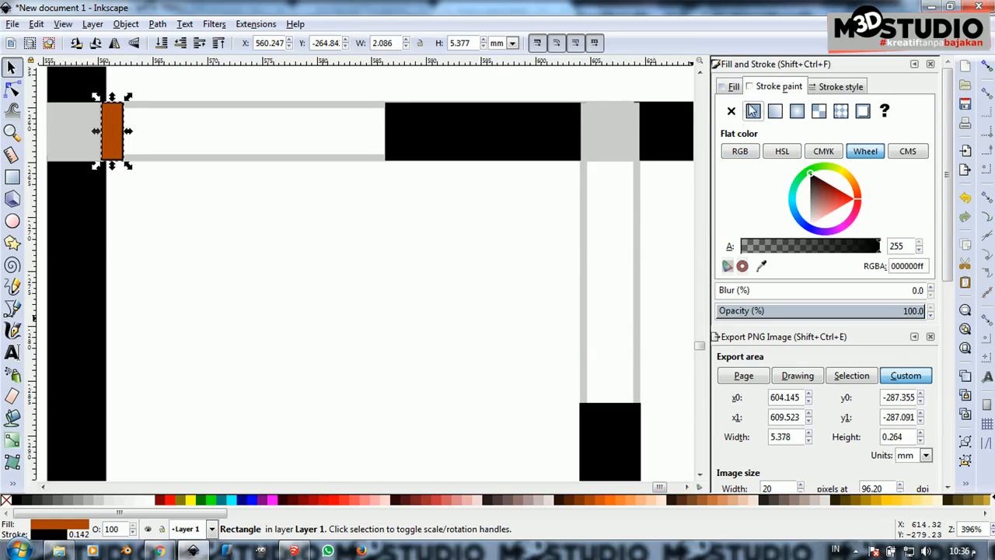
pyautogui.click(759, 267)
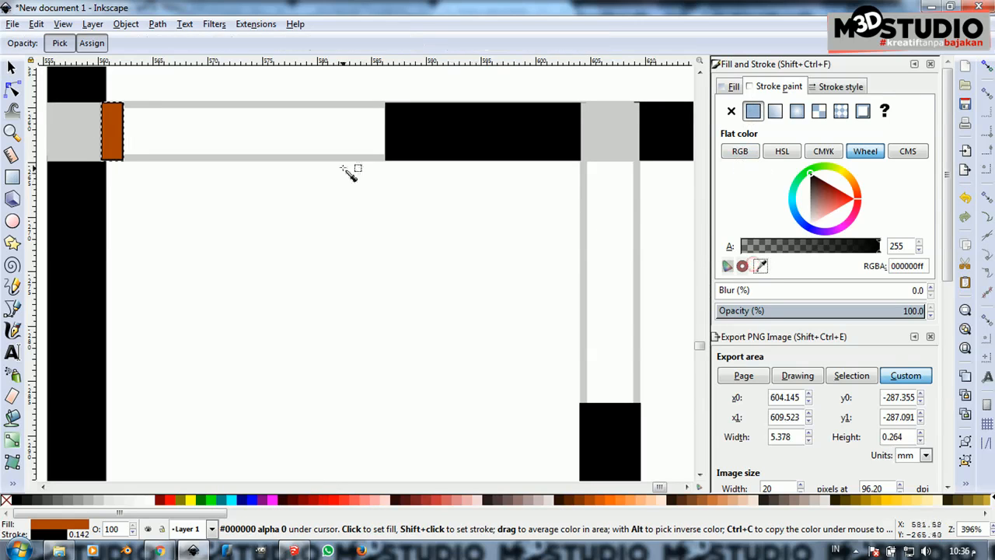
pyautogui.click(111, 149)
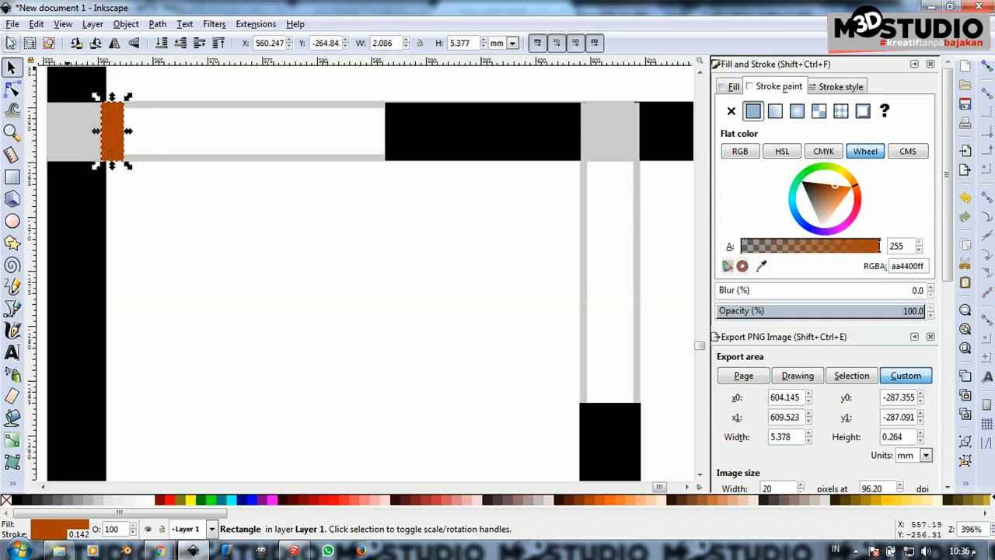
# Raise the gray column above the brown door-frame piece, enable snapping, and snap the piece back against the column
pyautogui.click(89, 137)
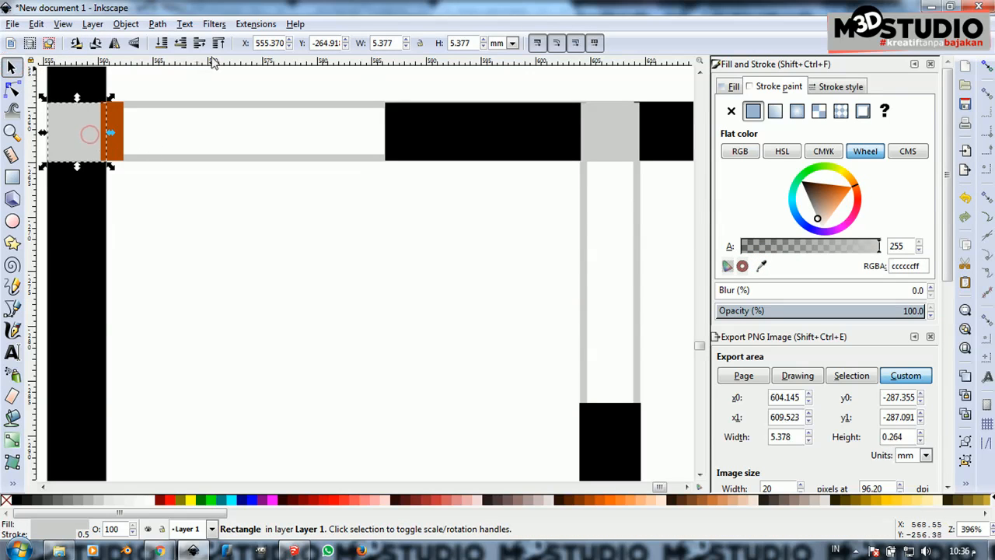
pyautogui.click(120, 148)
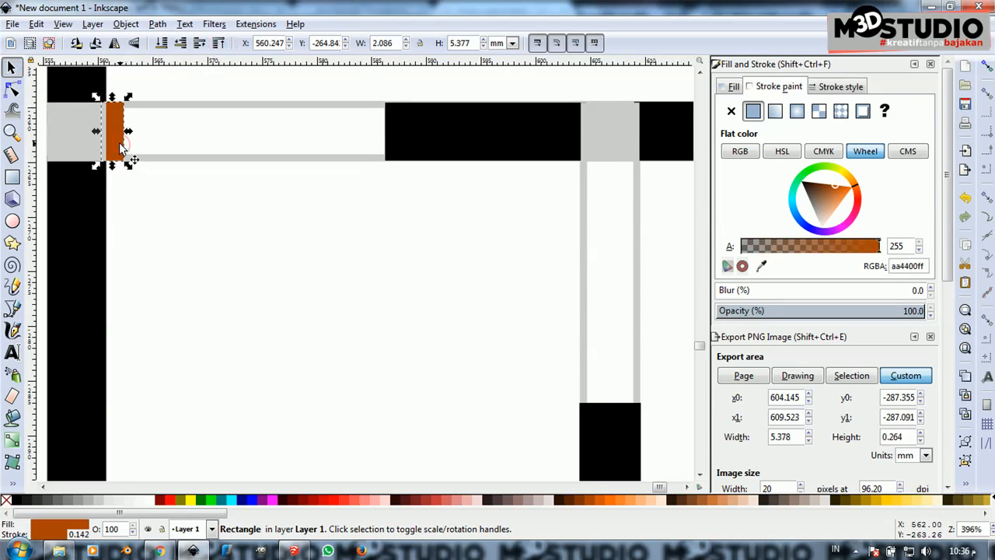
pyautogui.press('Right')
pyautogui.moveTo(122, 145)
pyautogui.mouseDown()
pyautogui.moveTo(117, 133)
pyautogui.moveTo(134, 140)
pyautogui.mouseUp()
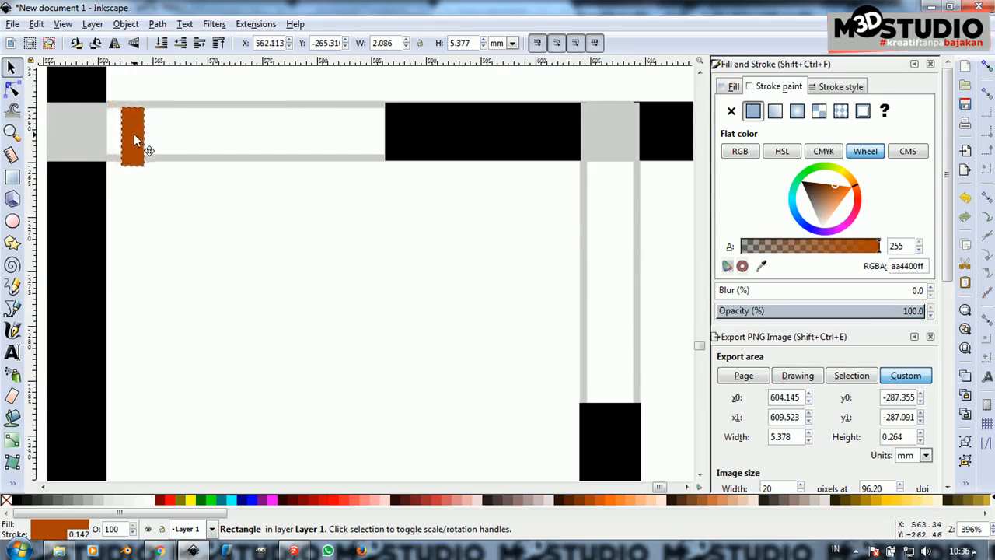
pyautogui.click(986, 67)
pyautogui.moveTo(129, 134); pyautogui.dragTo(112, 128)
pyautogui.click(169, 195)
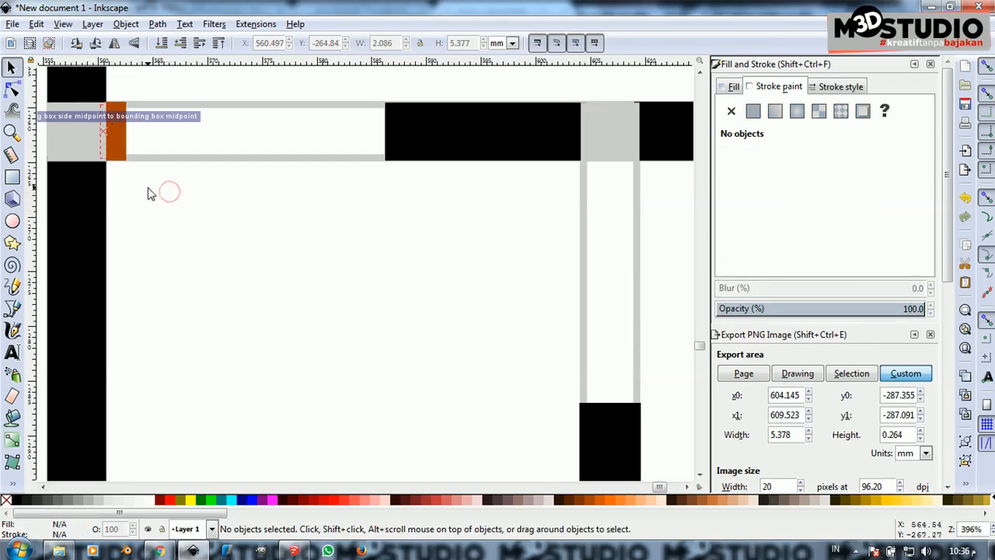
# Duplicate the brown door-frame piece and snap the copy against the black wall at the other end of the door opening
pyautogui.keyDown('ctrl'); pyautogui.scroll(-1, 285, 247); pyautogui.keyUp('ctrl')
pyautogui.keyDown('ctrl'); pyautogui.scroll(1, 193, 173); pyautogui.keyUp('ctrl')
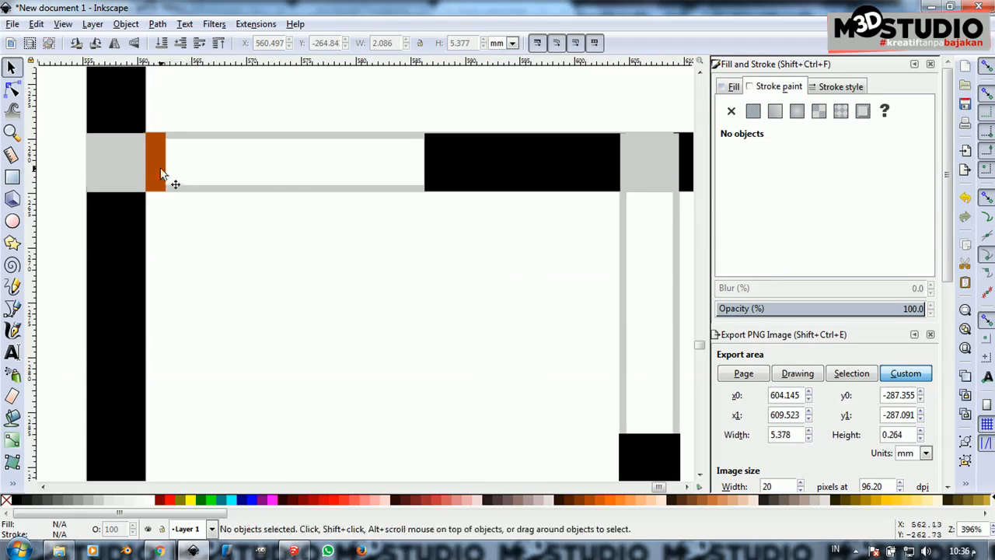
pyautogui.click(162, 173)
pyautogui.rightClick(160, 167)
pyautogui.click(187, 265)
pyautogui.moveTo(164, 183); pyautogui.dragTo(408, 138)
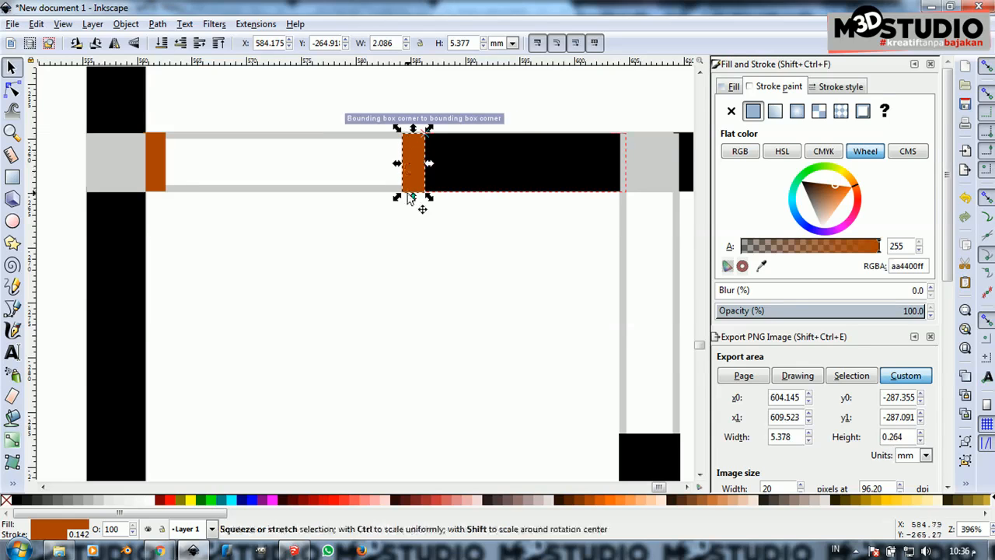
# Nudge the copied frame piece right into the black wall and lower it beneath the wall group
pyautogui.click(416, 232)
pyautogui.click(407, 167)
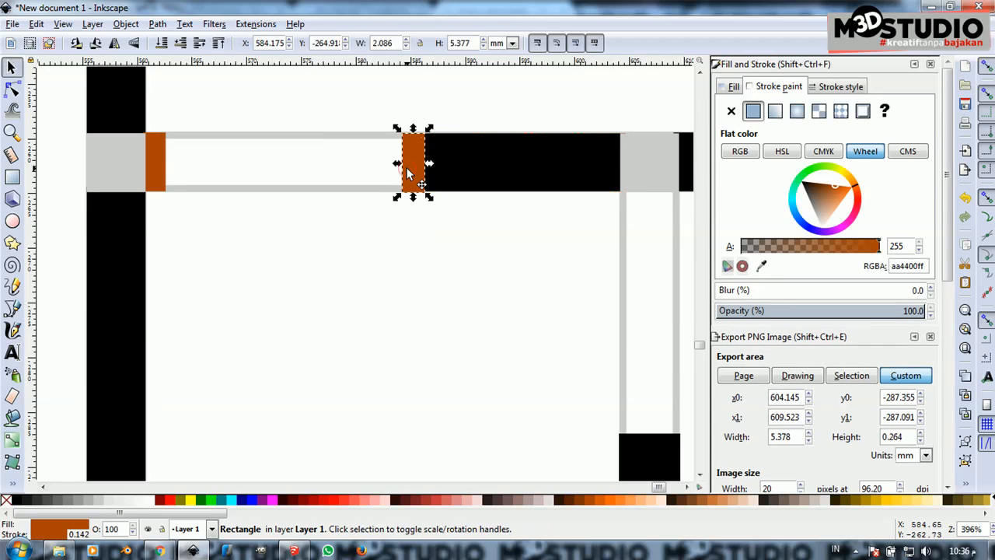
pyautogui.click(477, 163)
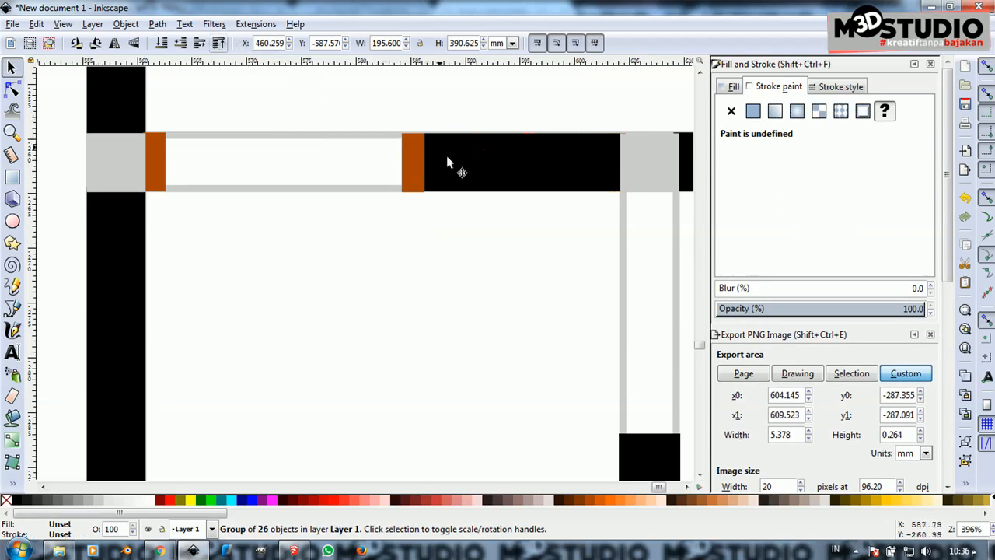
pyautogui.click(381, 215)
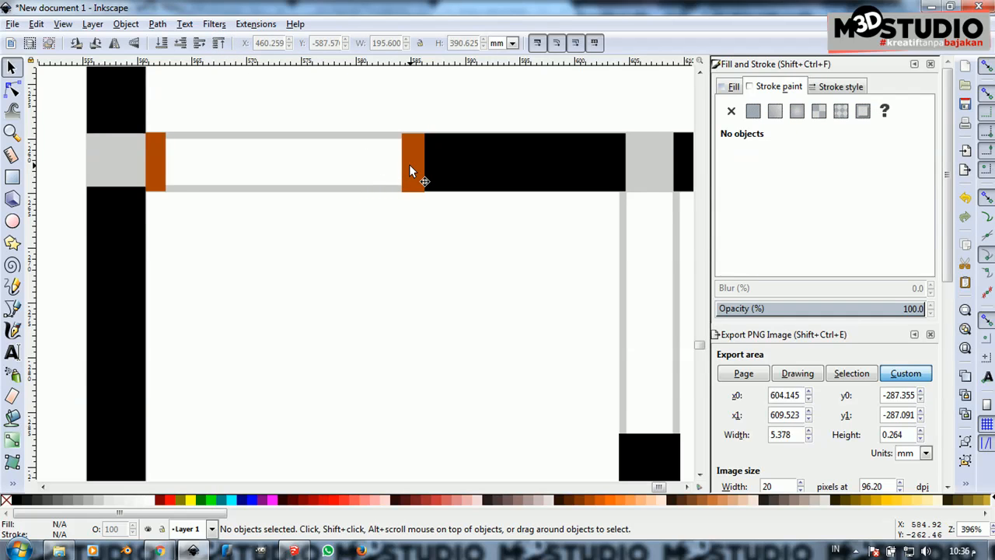
pyautogui.keyDown('ctrl'); pyautogui.click(412, 168); pyautogui.keyUp('ctrl')
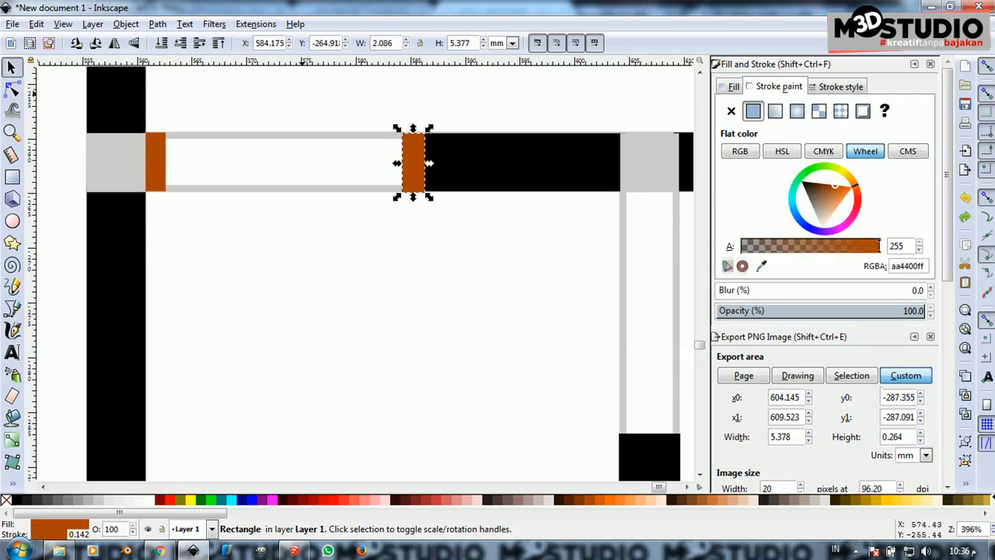
pyautogui.click(180, 49)
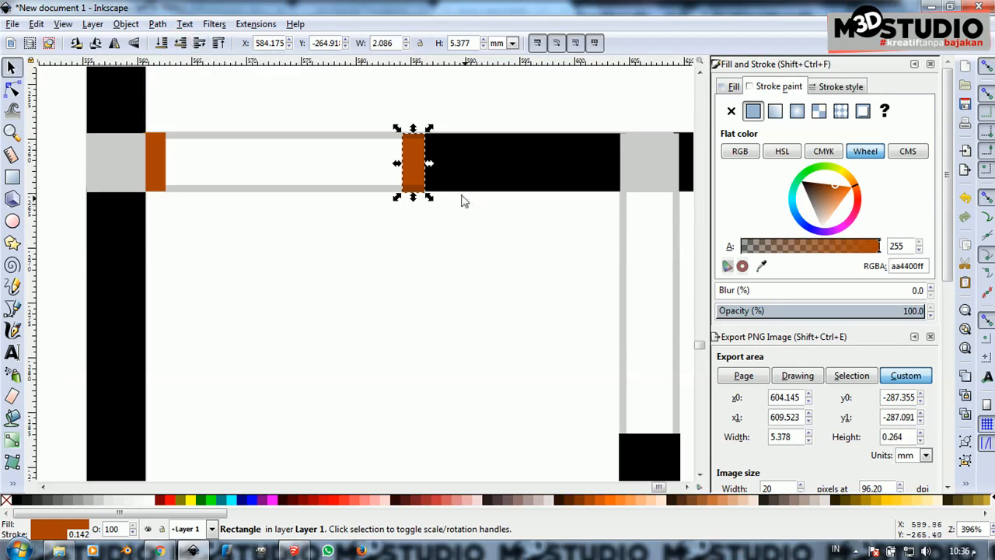
pyautogui.press('Right')
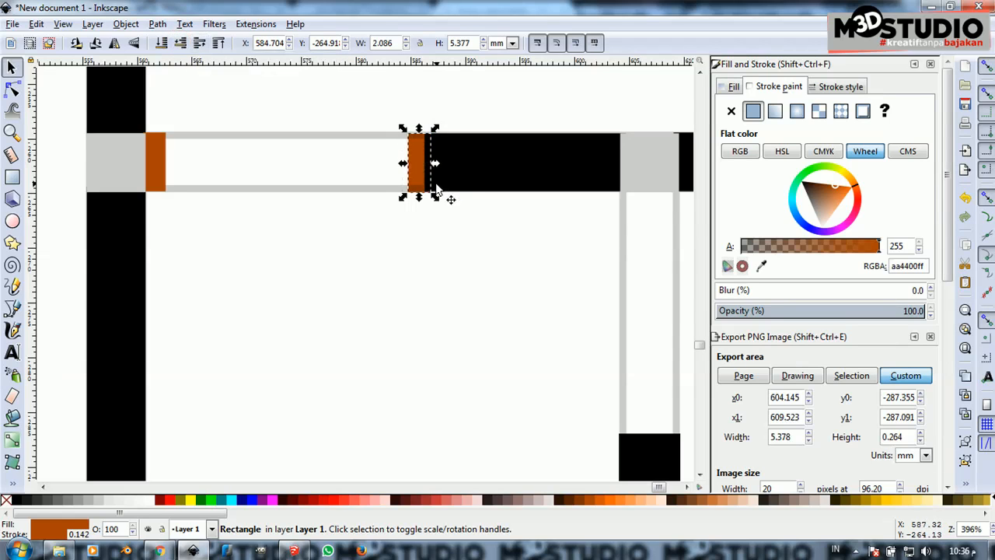
pyautogui.scroll(2, 429, 163)
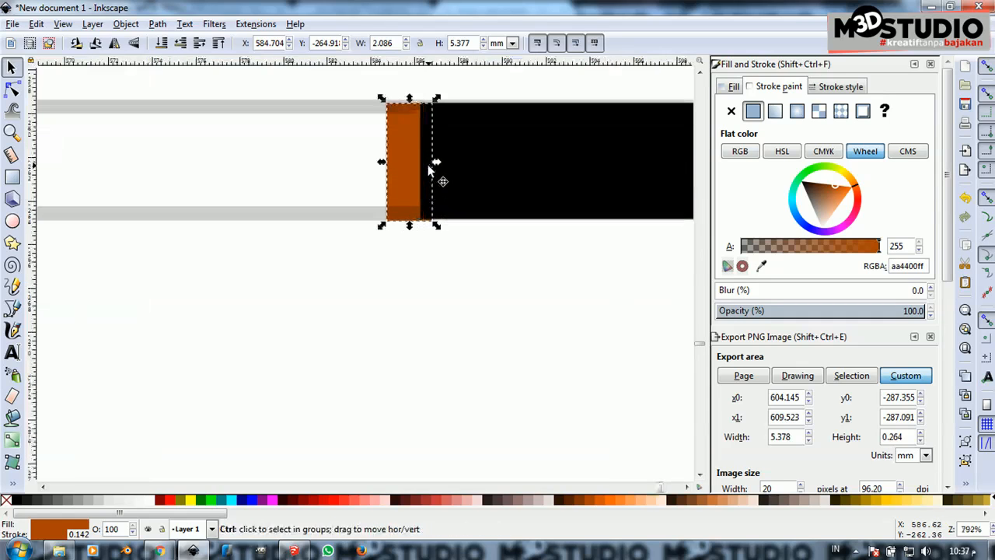
pyautogui.click(199, 46)
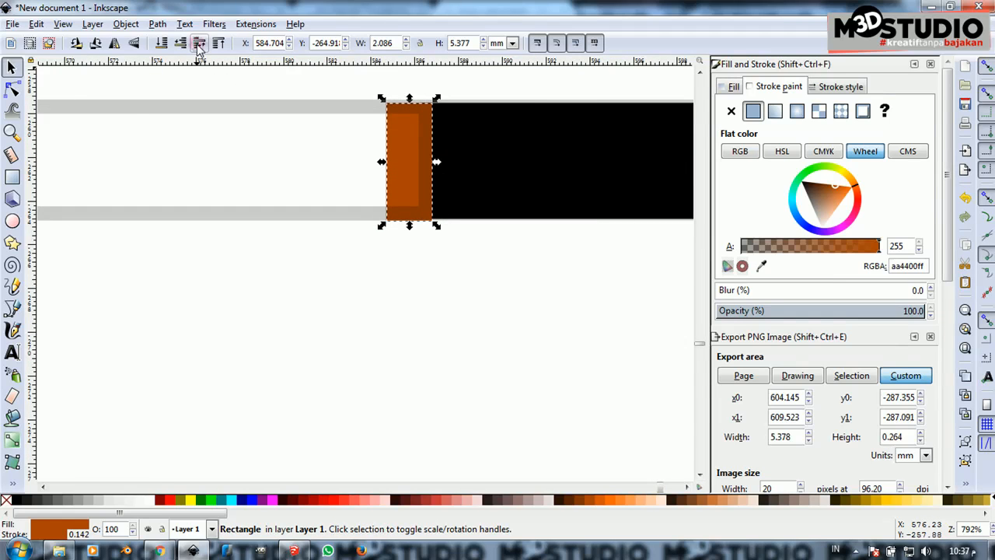
pyautogui.click(180, 43)
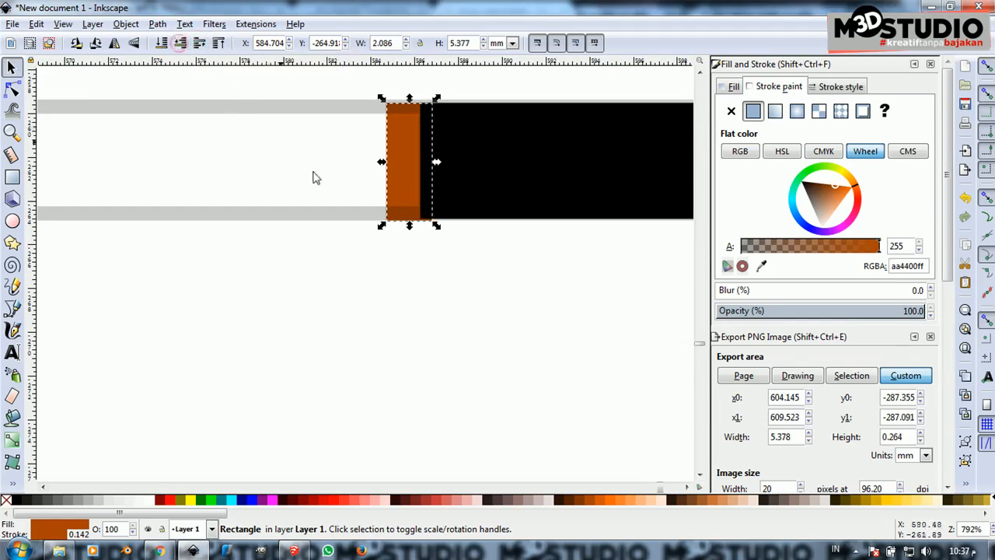
# Send the group of faded section lines to the bottom, behind the brown frame pieces
pyautogui.click(362, 260)
pyautogui.click(342, 111)
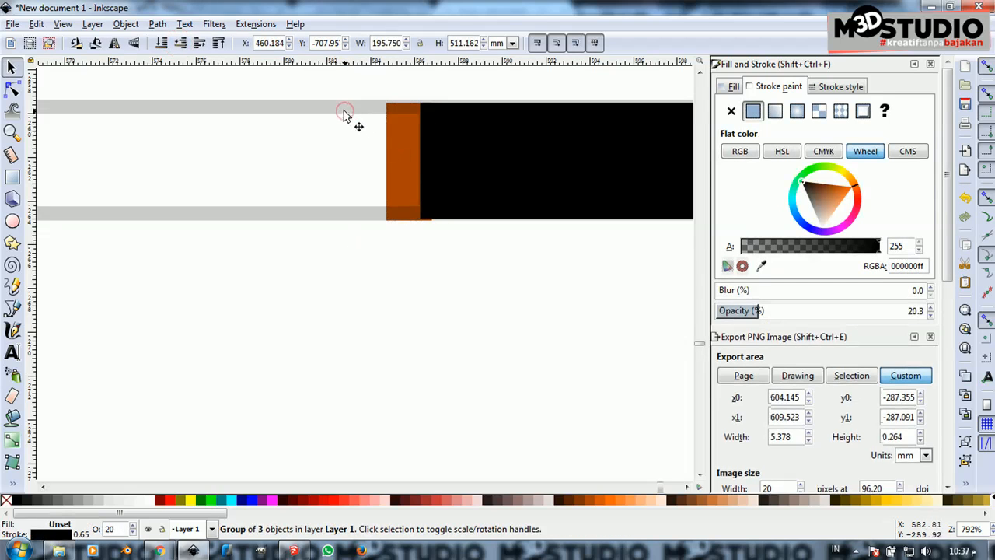
pyautogui.press('pagedown')
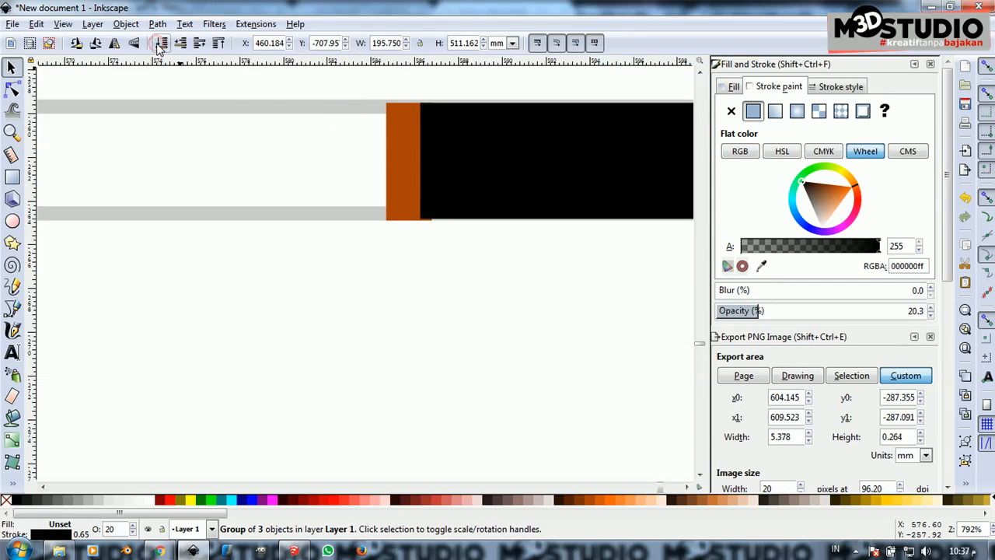
pyautogui.click(363, 254)
# Try to adjust the lower edge of the copied frame piece to line up with the black wall
pyautogui.scroll(3, 410, 138)
pyautogui.click(408, 336)
pyautogui.scroll(2, 407, 336)
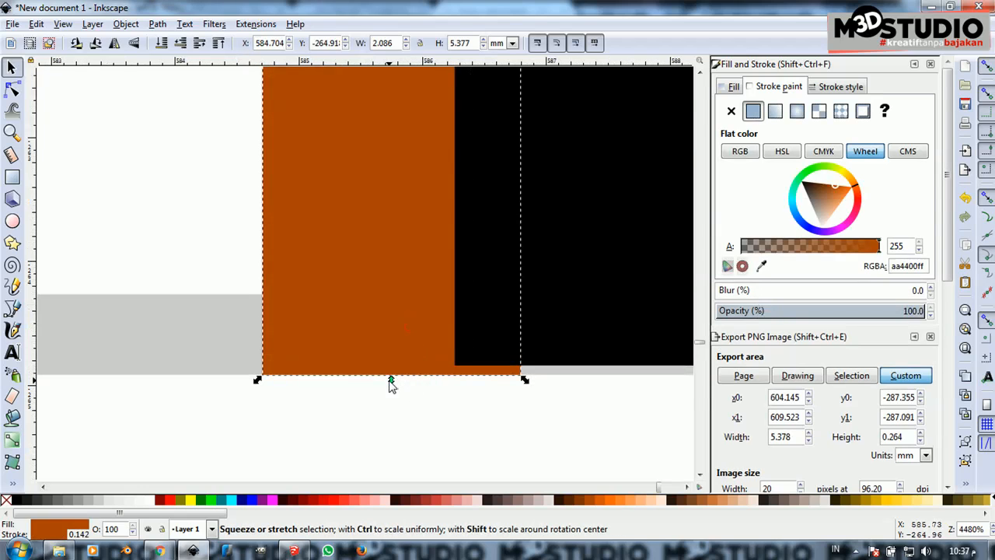
pyautogui.moveTo(391, 383); pyautogui.dragTo(465, 378)
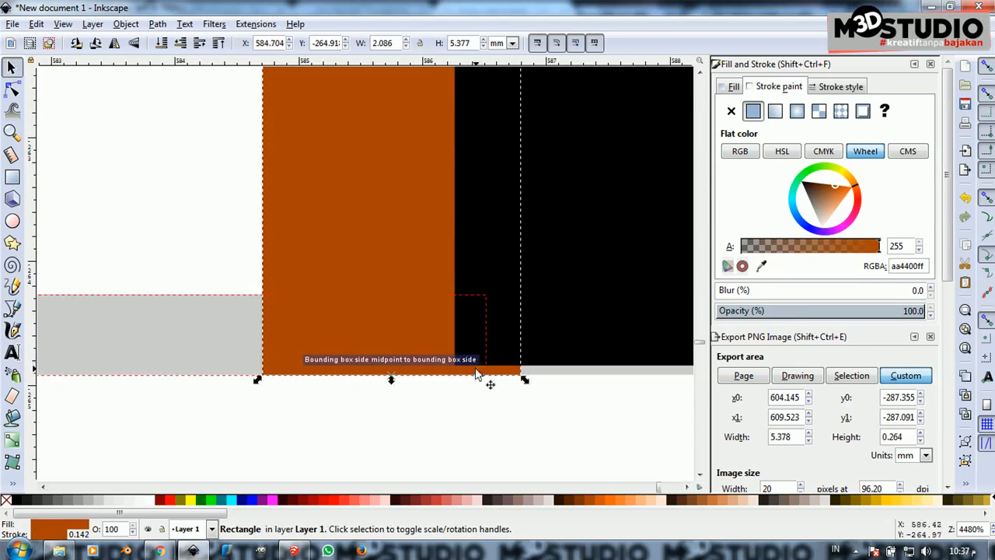
# Examine how the edges of both brown frame pieces line up with the walls and faded section lines
pyautogui.scroll(-4, 462, 382)
pyautogui.scroll(-3, 457, 380)
pyautogui.scroll(5, 194, 388)
pyautogui.scroll(-1, 183, 381)
pyautogui.scroll(-2, 184, 381)
pyautogui.scroll(3, 605, 311)
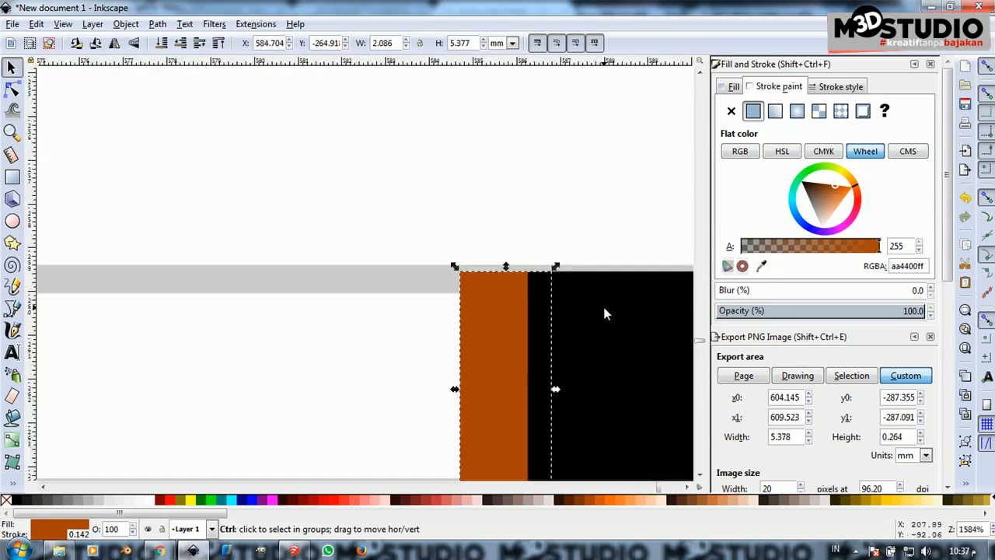
pyautogui.scroll(-3, 604, 306)
pyautogui.scroll(1, 276, 300)
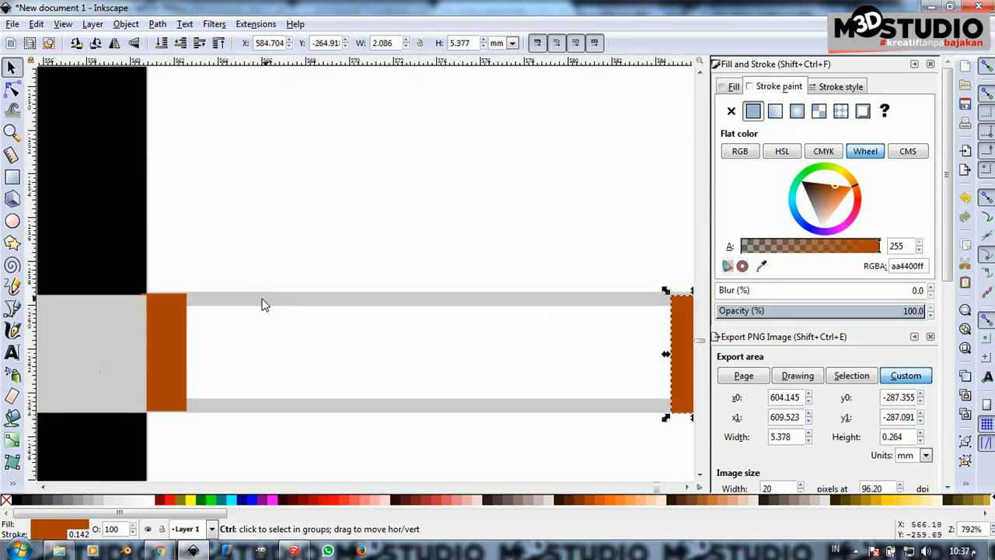
pyautogui.scroll(-2, 241, 294)
pyautogui.click(451, 262)
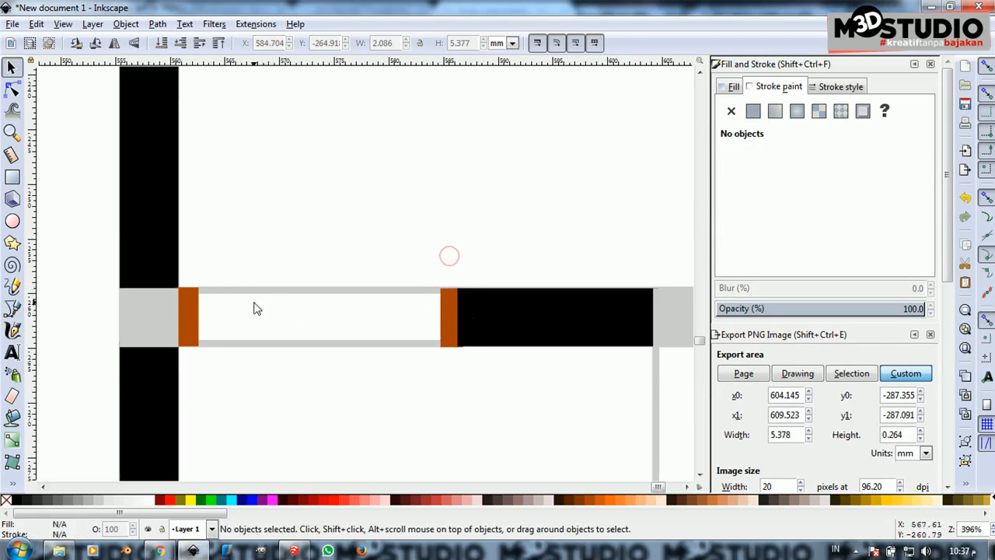
# Duplicate the frame piece beside the column, place the copy below the opening and squeeze it to about 0.43 mm high
pyautogui.click(186, 320)
pyautogui.rightClick(188, 323)
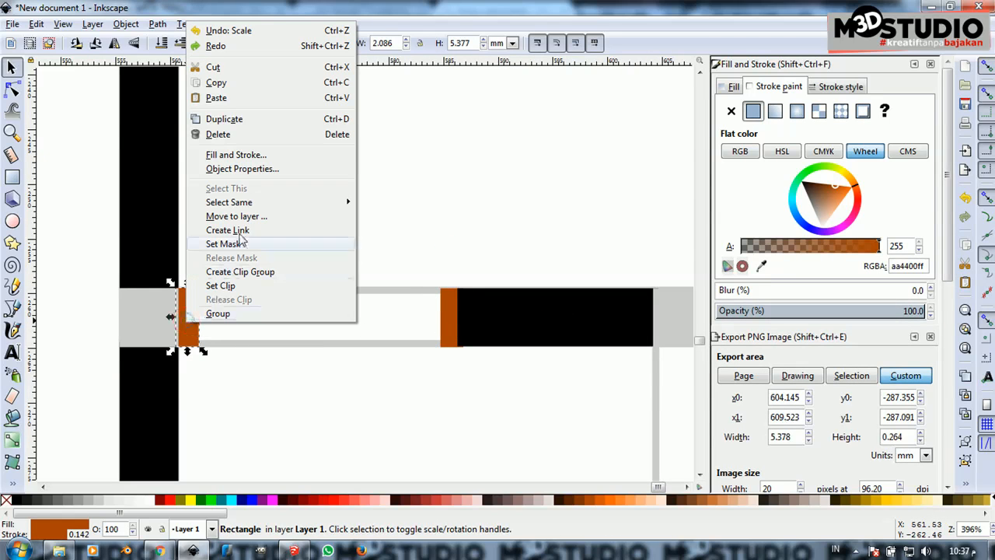
pyautogui.click(247, 126)
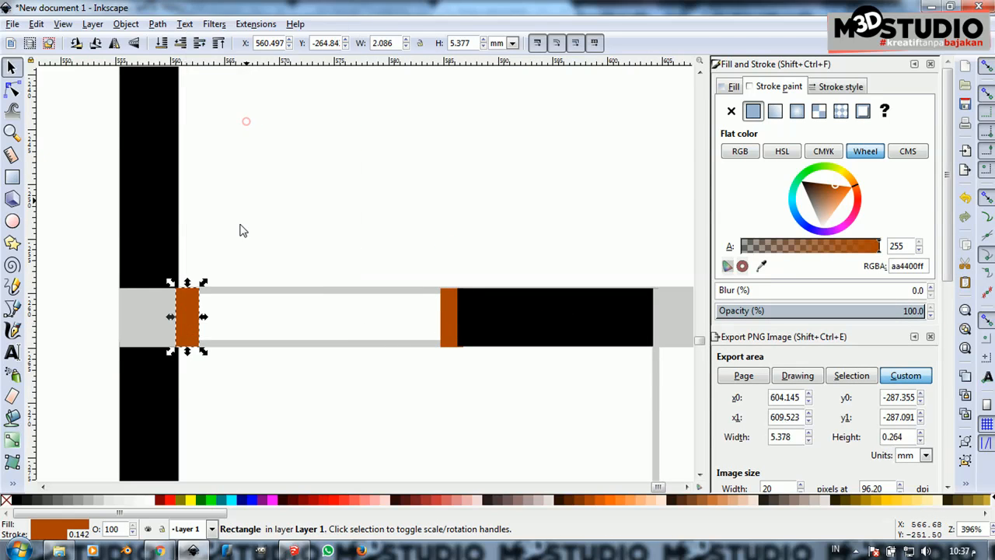
pyautogui.moveTo(195, 318); pyautogui.dragTo(218, 356)
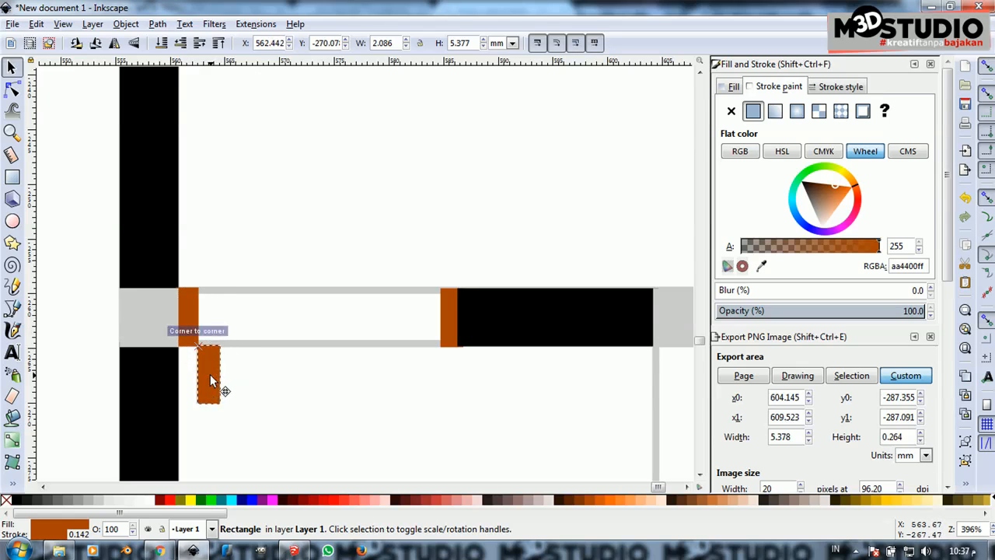
pyautogui.moveTo(208, 410); pyautogui.dragTo(211, 381)
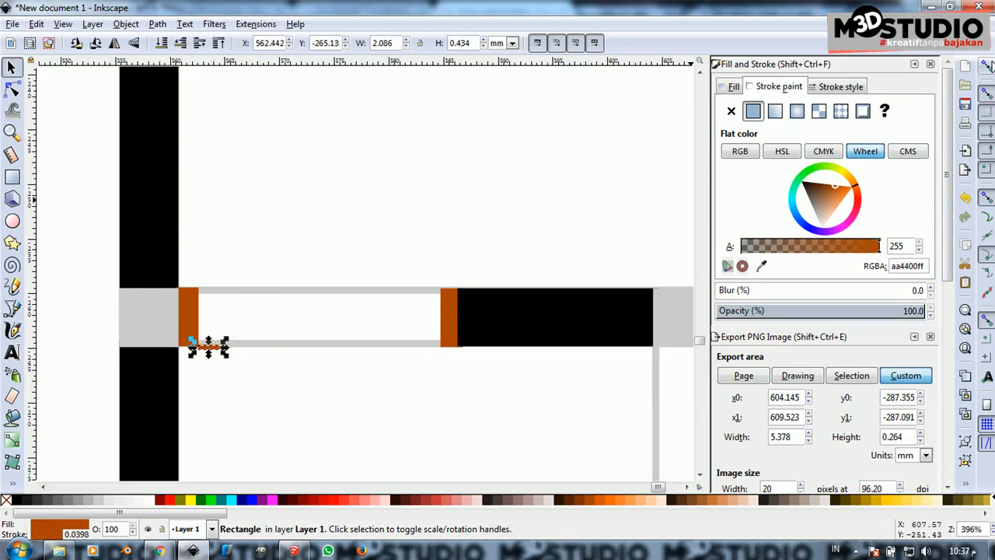
# Stretch the thin brown strip across the door opening to about 22.39 by 1.07 mm
pyautogui.keyDown('ctrl'); pyautogui.scroll(3, 240, 362); pyautogui.keyUp('ctrl')
pyautogui.moveTo(176, 336); pyautogui.dragTo(433, 347)
pyautogui.keyDown('ctrl'); pyautogui.scroll(-2, 102, 363); pyautogui.keyUp('ctrl')
pyautogui.scroll(4, 475, 354)
pyautogui.scroll(-5, 428, 377)
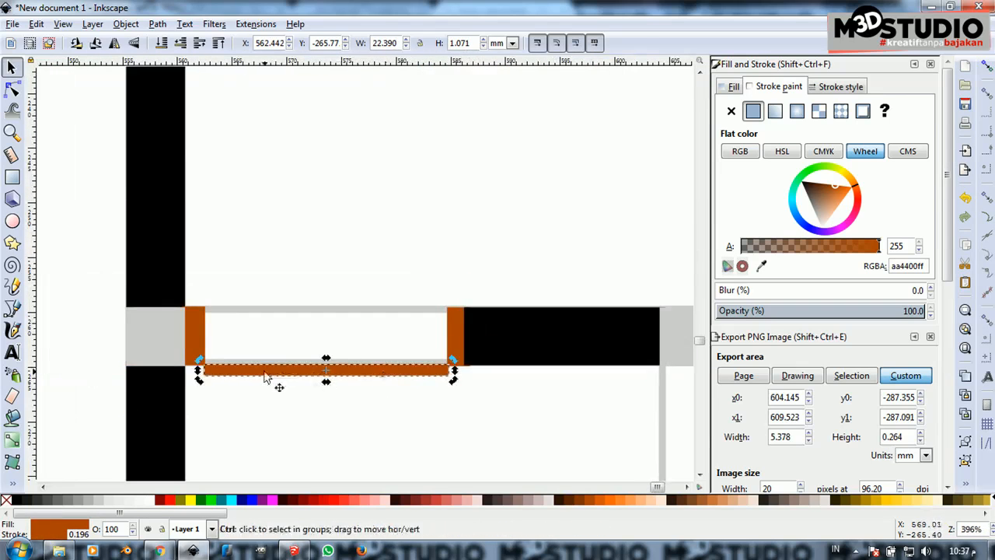
# Move the brown strip's rotation center to its left end, try rotating the strip, and undo the rotation
pyautogui.scroll(1, 207, 379)
pyautogui.moveTo(375, 368); pyautogui.dragTo(315, 371)
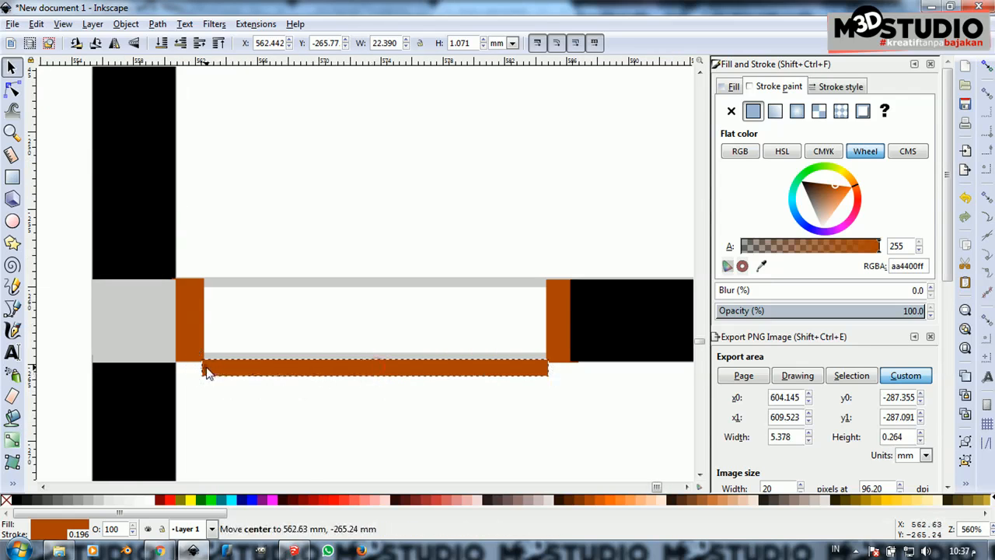
pyautogui.moveTo(204, 367); pyautogui.dragTo(204, 367)
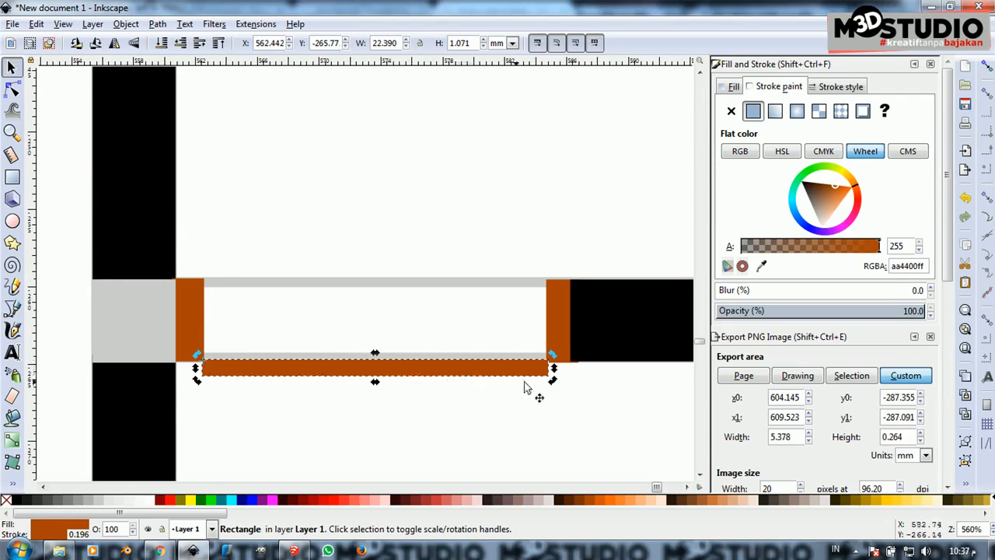
pyautogui.scroll(-2, 436, 320)
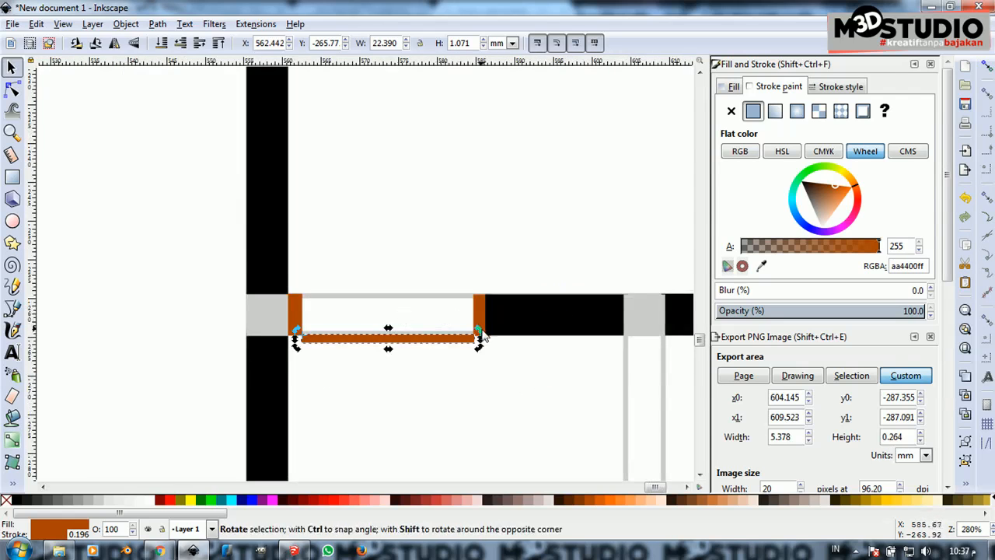
pyautogui.moveTo(482, 336); pyautogui.dragTo(483, 341)
pyautogui.hotkey('ctrl', 'z')
pyautogui.scroll(2, 325, 349)
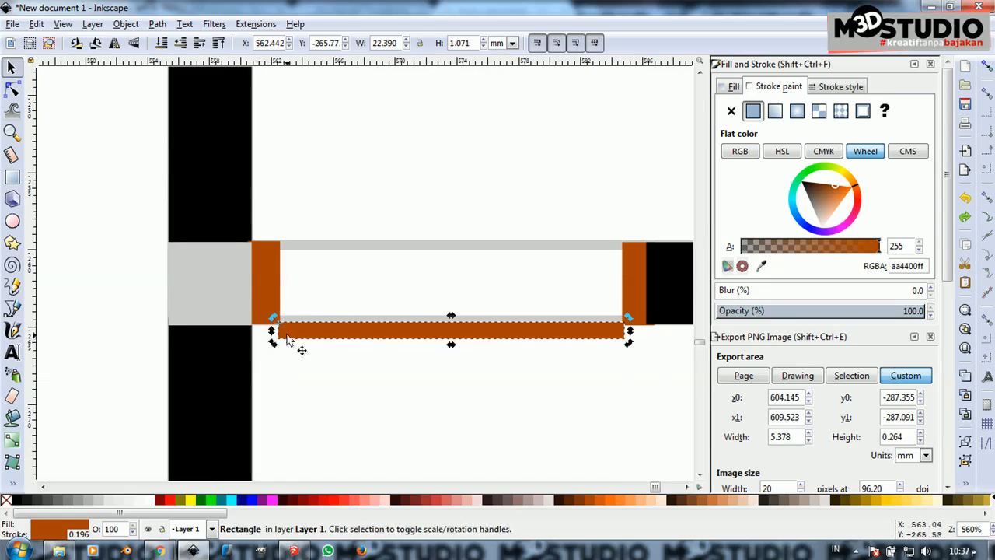
# Move the brown door strip up between the two frame pieces, along the lower edge of the opening
pyautogui.scroll(3, 273, 344)
pyautogui.moveTo(272, 342)
pyautogui.mouseDown()
pyautogui.moveTo(301, 311)
pyautogui.moveTo(294, 289)
pyautogui.moveTo(327, 334)
pyautogui.moveTo(288, 287)
pyautogui.moveTo(293, 279)
pyautogui.moveTo(269, 287)
pyautogui.moveTo(268, 311)
pyautogui.mouseUp()
pyautogui.scroll(-4, 223, 275)
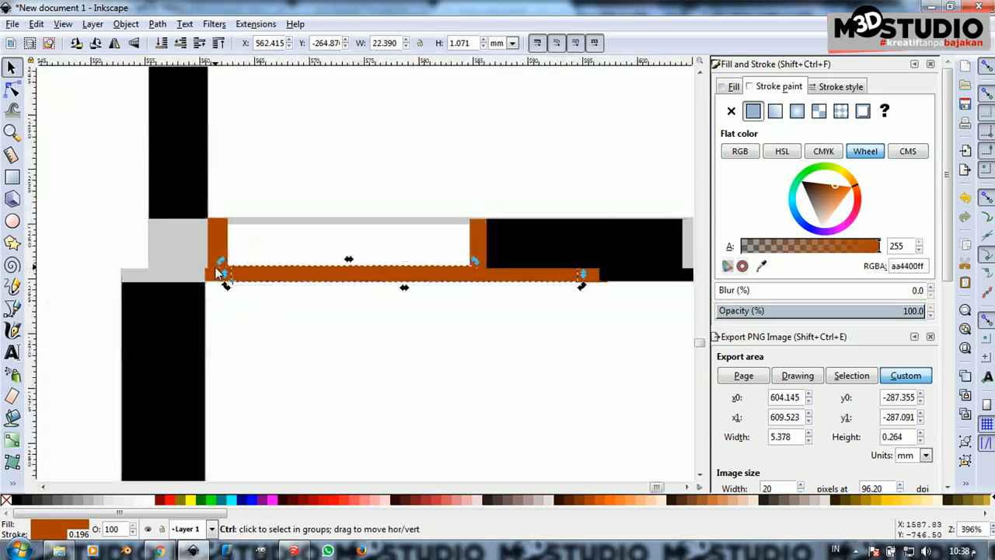
# Try rotating the door strip about its left end to a vertical open position, and undo the rotation
pyautogui.moveTo(476, 267); pyautogui.dragTo(251, 444)
pyautogui.scroll(-3, 258, 236)
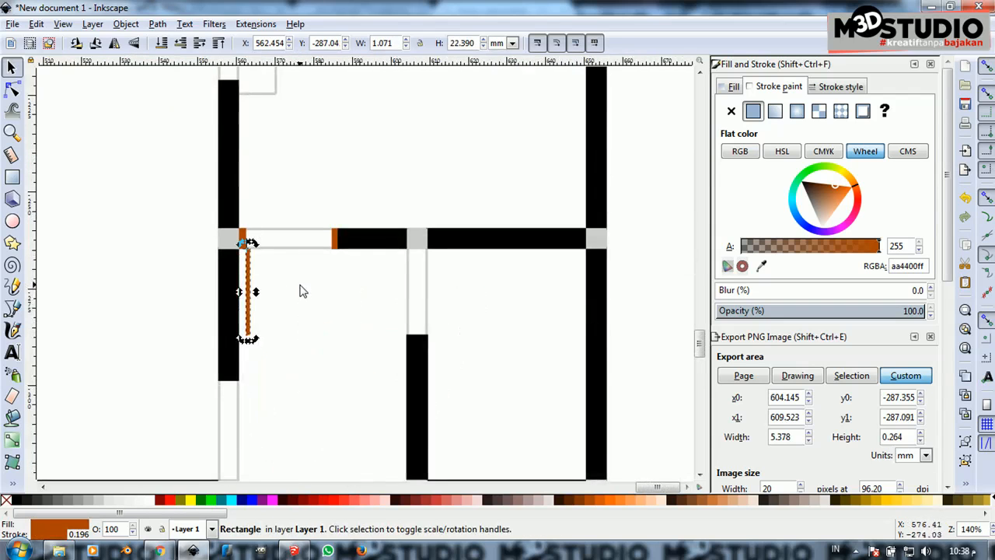
pyautogui.scroll(2, 291, 293)
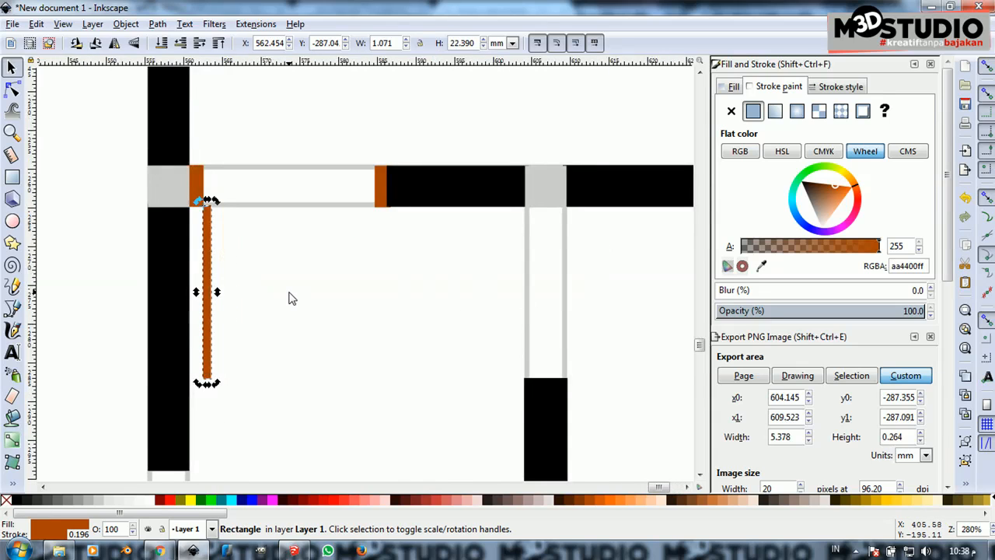
pyautogui.scroll(-2, 289, 299)
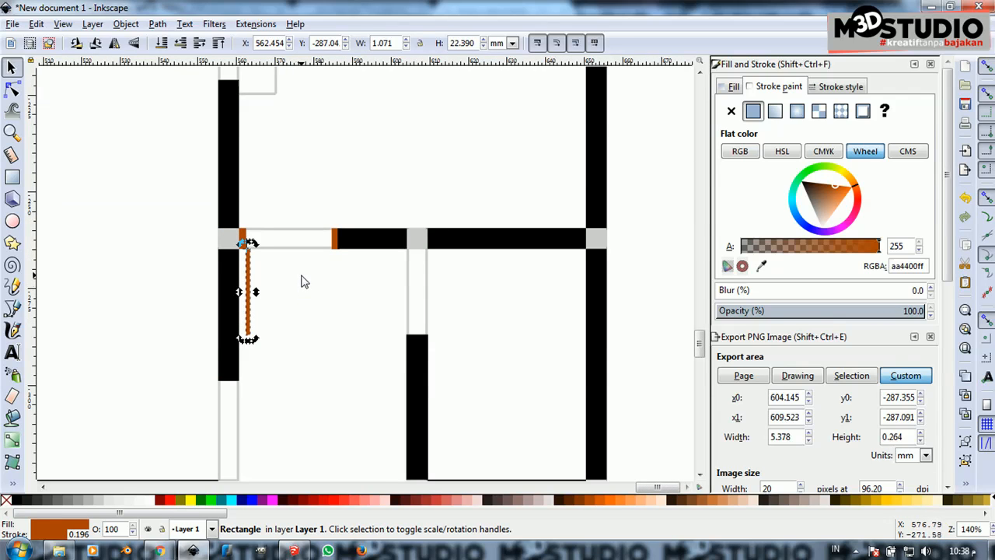
pyautogui.hotkey('ctrl', '[')
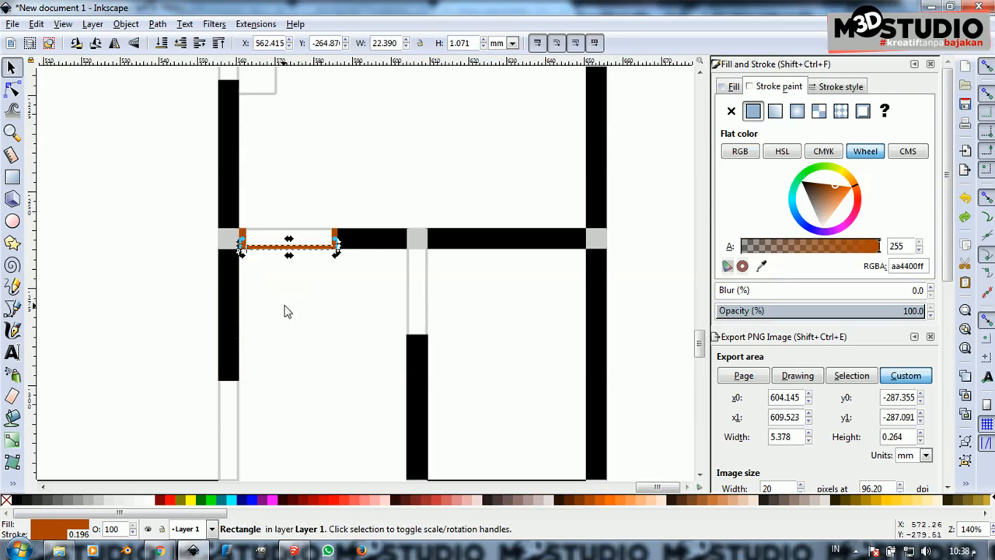
# Move the brown door strip to the upper edge of the opening, between the two frame pieces
pyautogui.scroll(3, 272, 242)
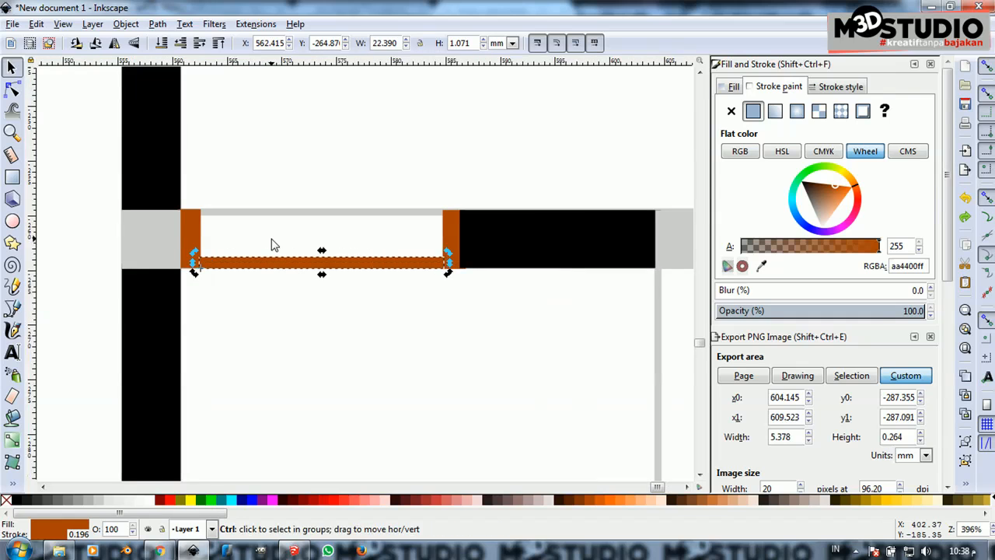
pyautogui.scroll(-3, 271, 246)
pyautogui.scroll(3, 293, 258)
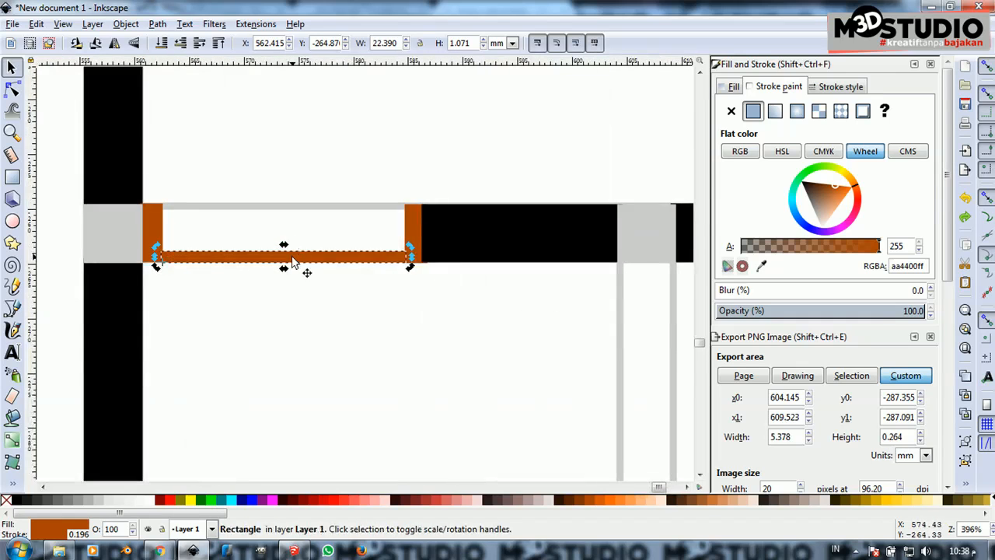
pyautogui.moveTo(294, 258); pyautogui.dragTo(287, 212)
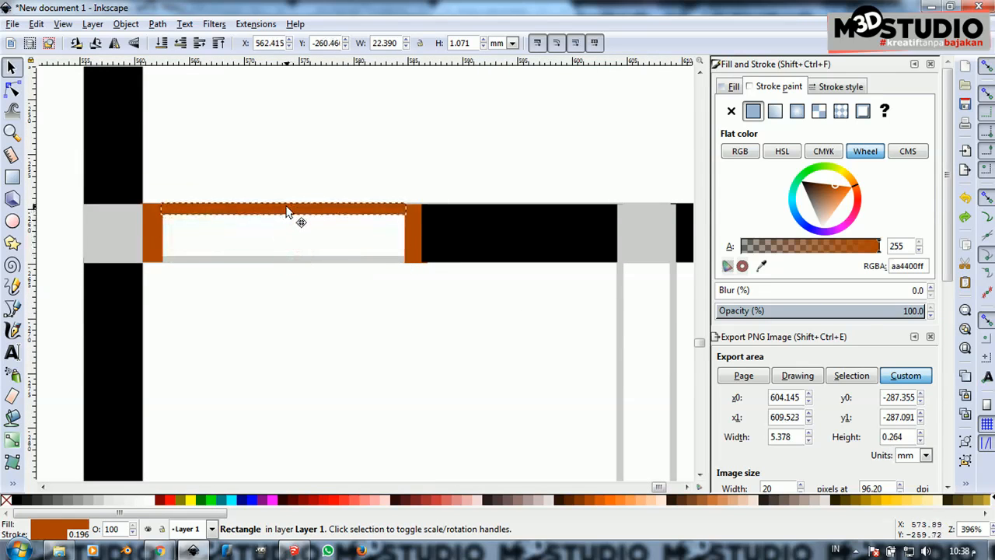
# Try rotating the door strip along the opening's upper edge about its left end, and undo the rotation and the strip's last move
pyautogui.scroll(-3, 290, 210)
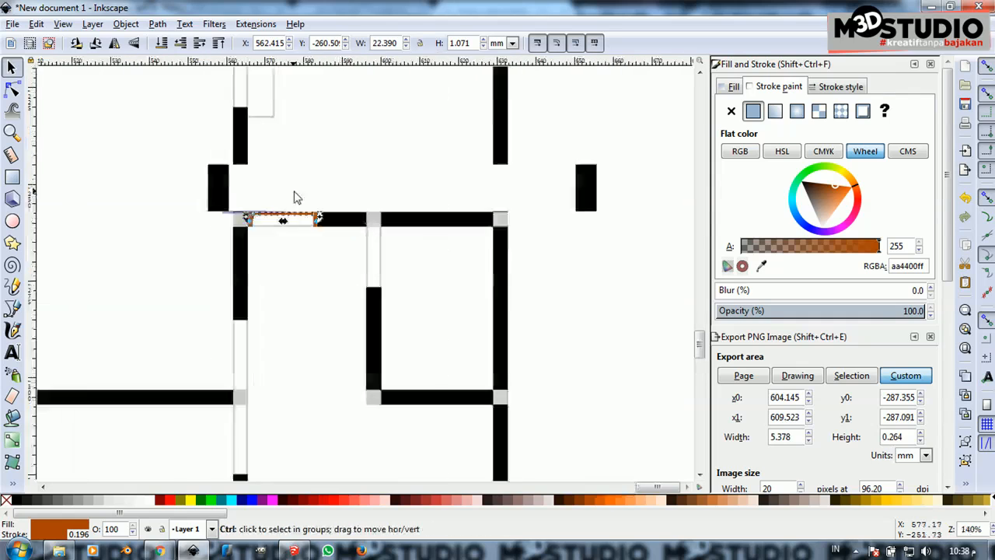
pyautogui.scroll(2, 374, 181)
pyautogui.moveTo(158, 169); pyautogui.dragTo(366, 310)
pyautogui.keyDown('shift'); pyautogui.click(189, 247); pyautogui.keyUp('shift')
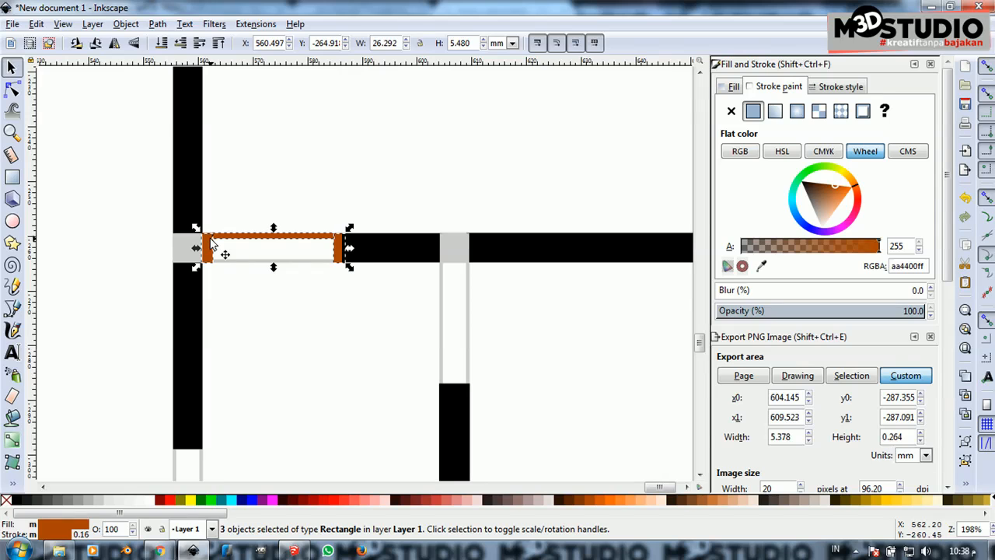
pyautogui.click(254, 203)
pyautogui.click(248, 236)
pyautogui.click(248, 235)
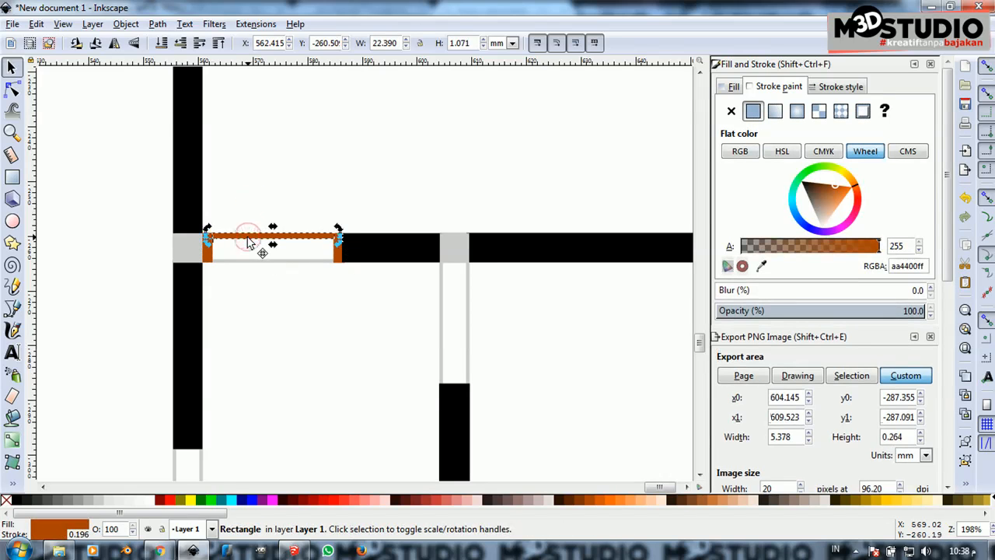
pyautogui.scroll(3, 249, 243)
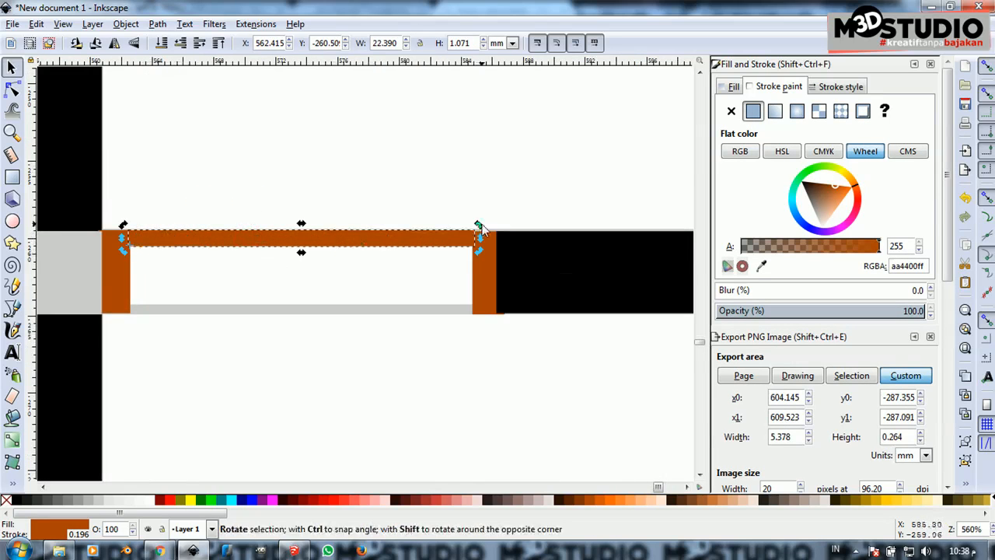
pyautogui.moveTo(480, 224); pyautogui.dragTo(475, 202)
pyautogui.hotkey('ctrl', 'z')
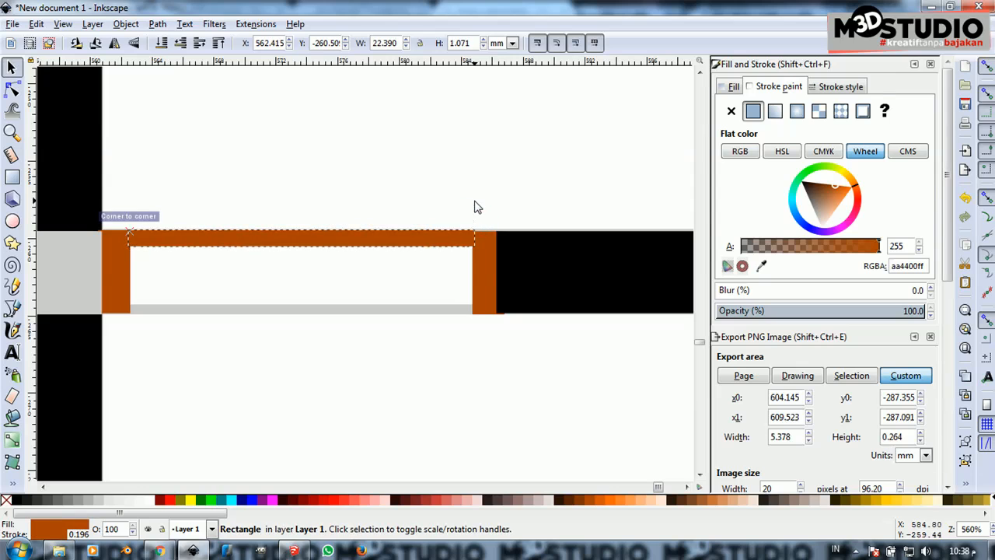
pyautogui.hotkey('ctrl', 'z')
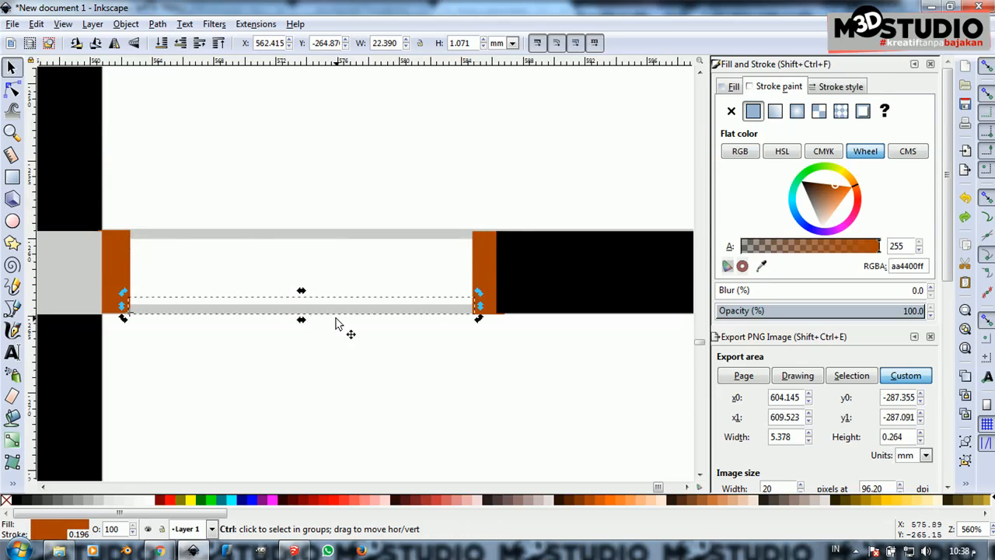
# Move the brown door strip from the lower to the upper edge of the opening, between the two frame pieces
pyautogui.scroll(-2, 334, 322)
pyautogui.scroll(3, 329, 324)
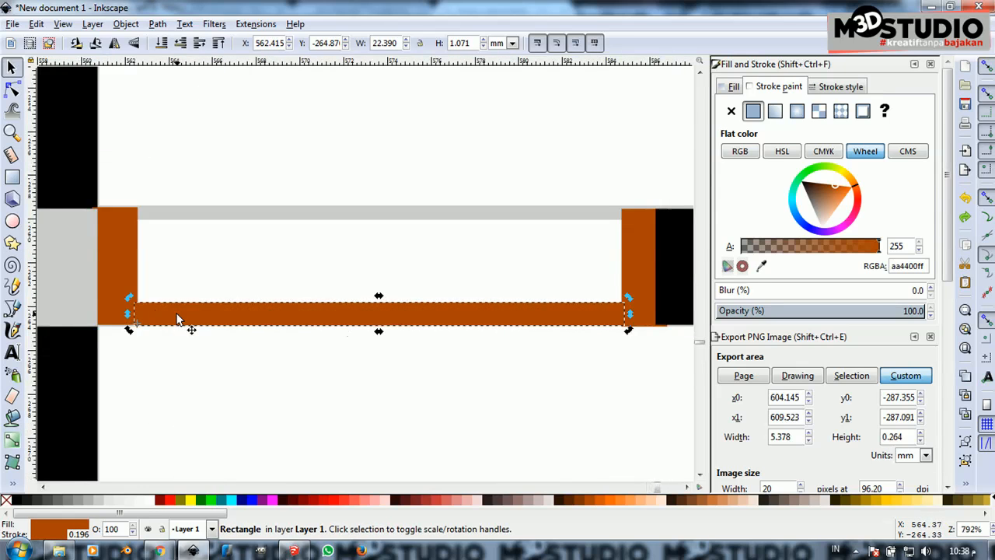
pyautogui.moveTo(177, 319); pyautogui.dragTo(186, 223)
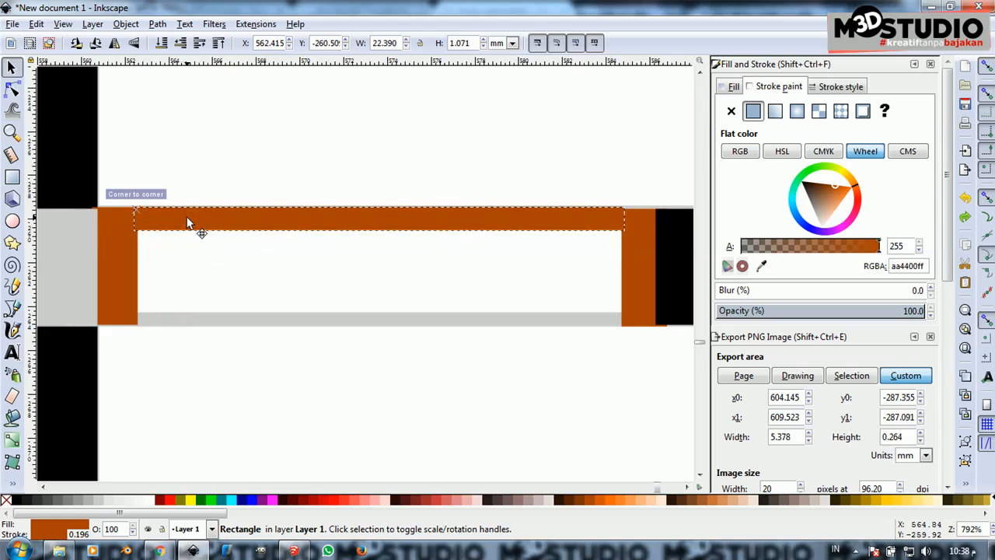
# Place the door strip's rotation center at its upper-left corner and rotate the strip to a vertical open position above the opening
pyautogui.press('r')
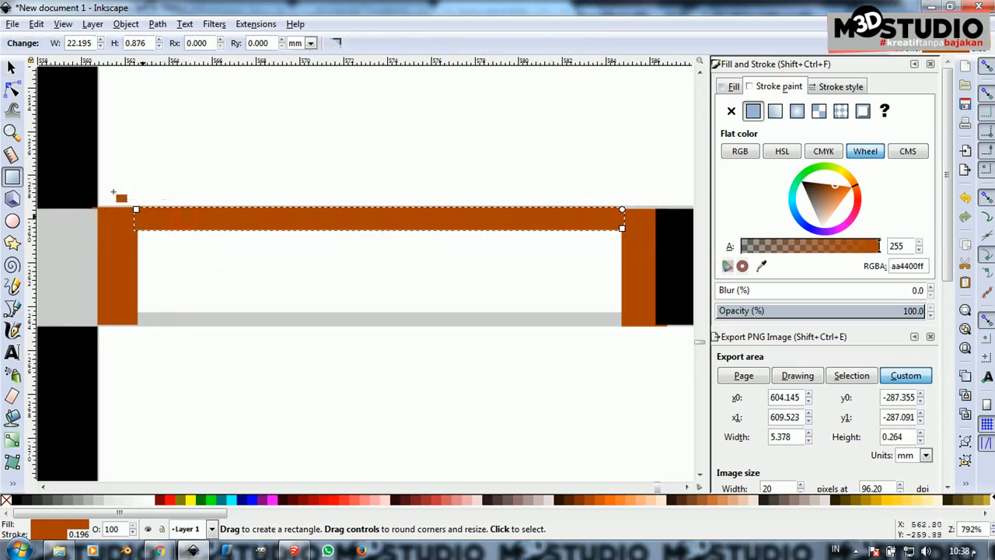
pyautogui.click(12, 66)
pyautogui.click(146, 227)
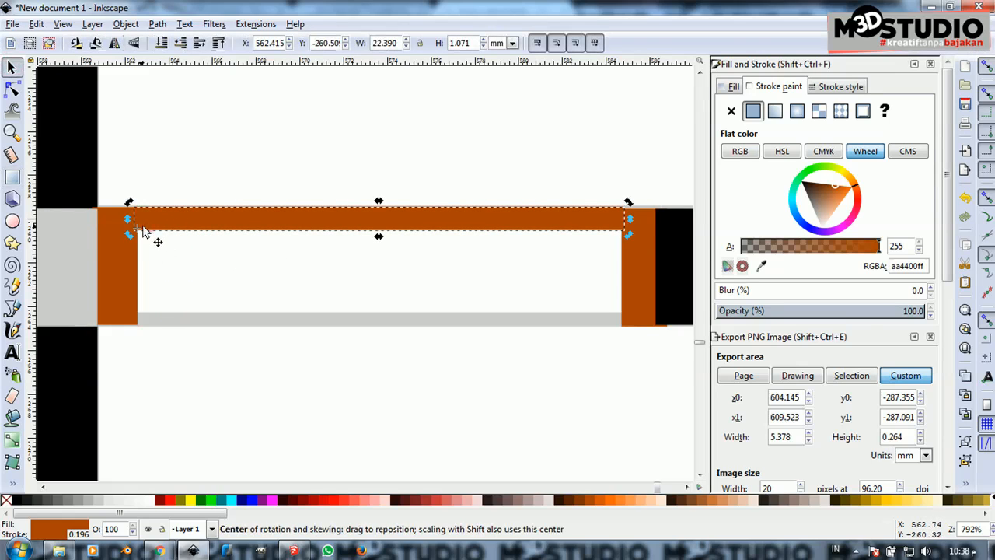
pyautogui.moveTo(137, 233); pyautogui.dragTo(137, 208)
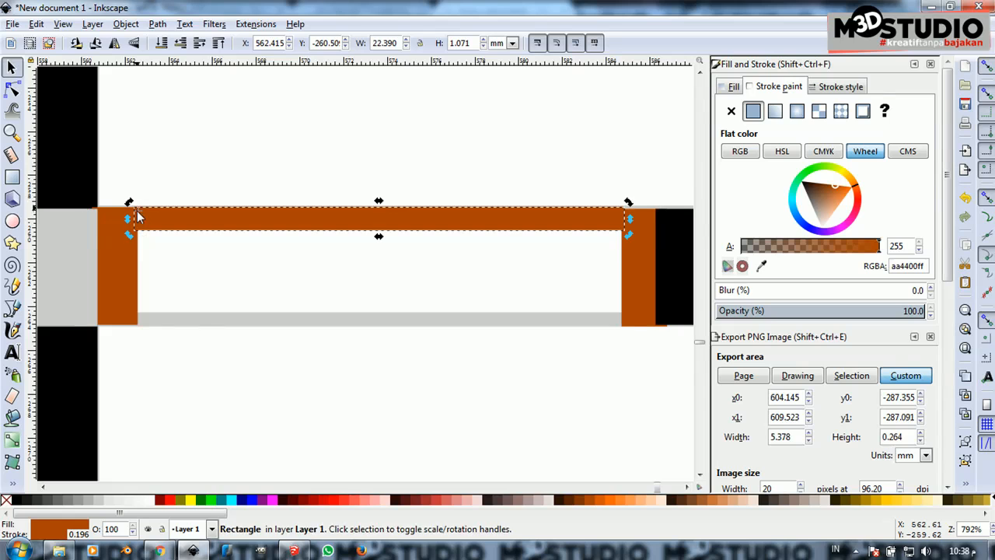
pyautogui.scroll(-2, 222, 329)
pyautogui.moveTo(419, 254); pyautogui.dragTo(191, 97)
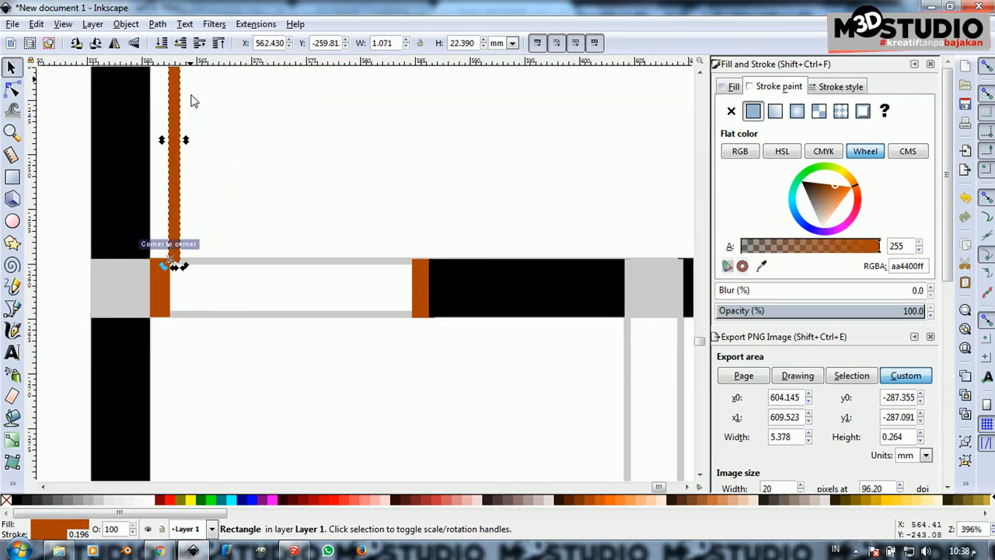
# Draw a circle about 44.5 mm across, centred on the door's hinge corner and reaching the opposite frame piece, and remove its fill
pyautogui.keyDown('shift'); pyautogui.click(166, 290); pyautogui.keyUp('shift')
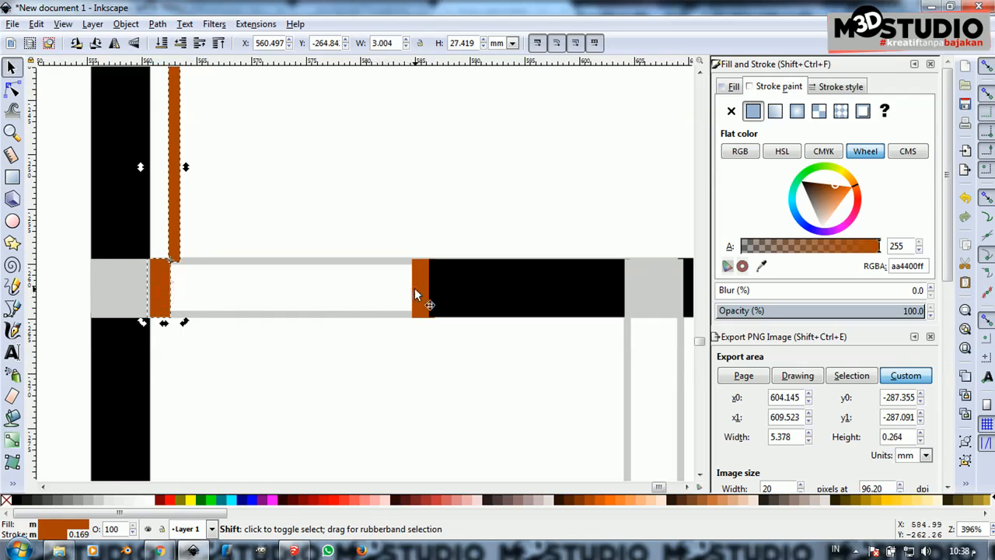
pyautogui.keyDown('ctrl'); pyautogui.scroll(-2, 322, 329); pyautogui.keyUp('ctrl')
pyautogui.keyDown('ctrl'); pyautogui.scroll(1, 359, 289); pyautogui.keyUp('ctrl')
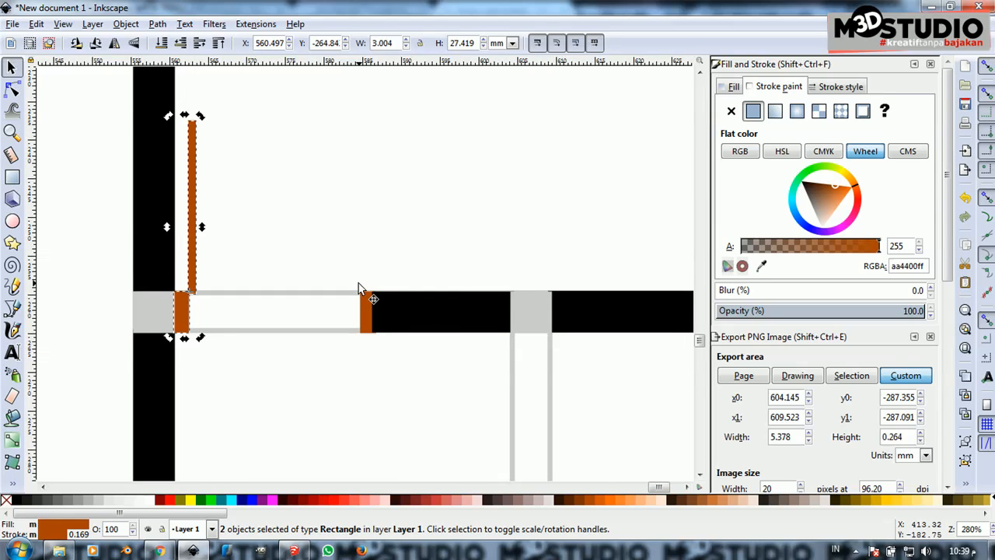
pyautogui.click(12, 223)
pyautogui.moveTo(191, 294)
pyautogui.mouseDown()
pyautogui.moveTo(244, 304)
pyautogui.moveTo(311, 352)
pyautogui.moveTo(311, 380)
pyautogui.moveTo(358, 209)
pyautogui.moveTo(274, 154)
pyautogui.moveTo(311, 155)
pyautogui.moveTo(357, 112)
pyautogui.mouseUp()
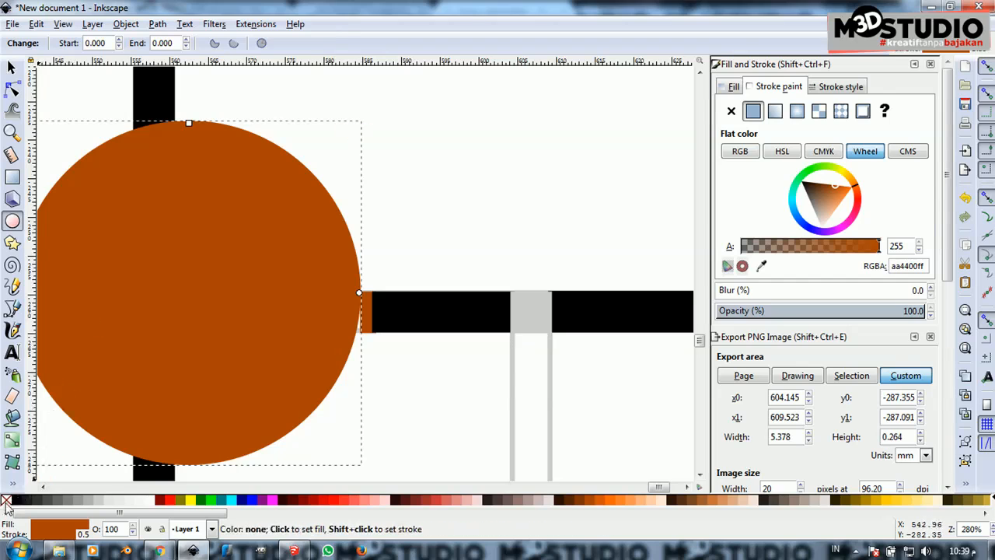
pyautogui.click(6, 502)
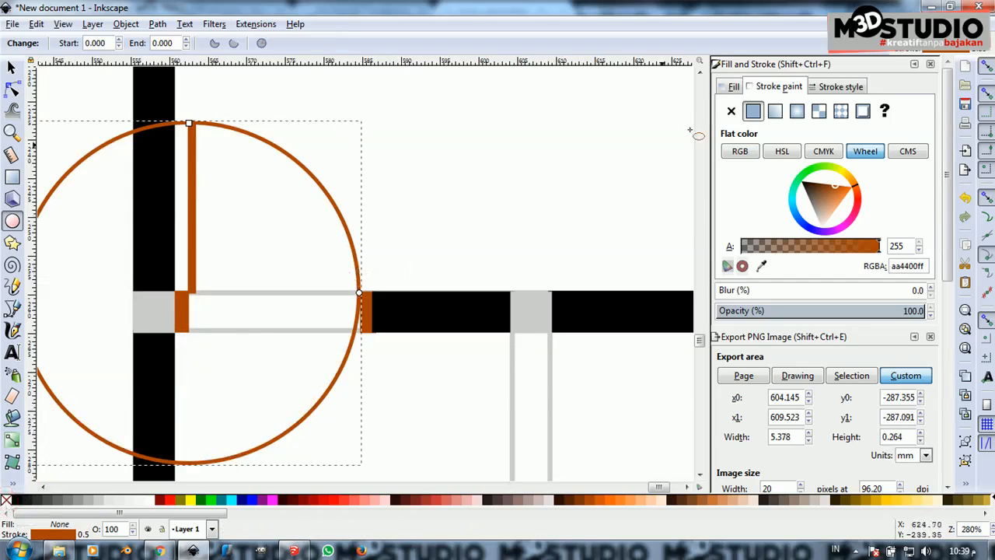
# Try a dark brown 4f3422 stroke on the circle, and restore the brown aa4400 by sampling it from the door frame
pyautogui.moveTo(807, 194)
pyautogui.mouseDown()
pyautogui.moveTo(805, 181)
pyautogui.moveTo(812, 186)
pyautogui.mouseUp()
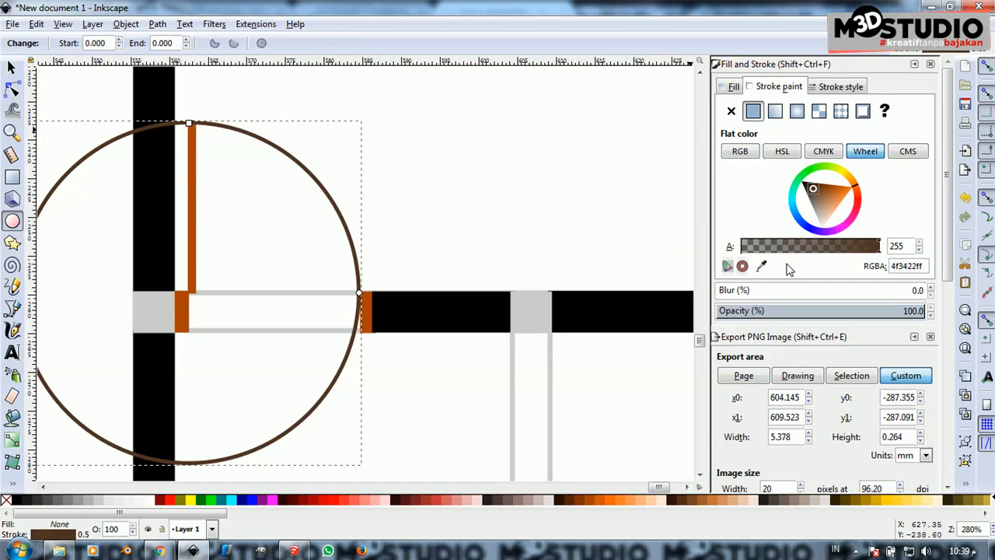
pyautogui.click(761, 266)
pyautogui.keyDown('shift'); pyautogui.click(370, 321); pyautogui.keyUp('shift')
pyautogui.press('e')
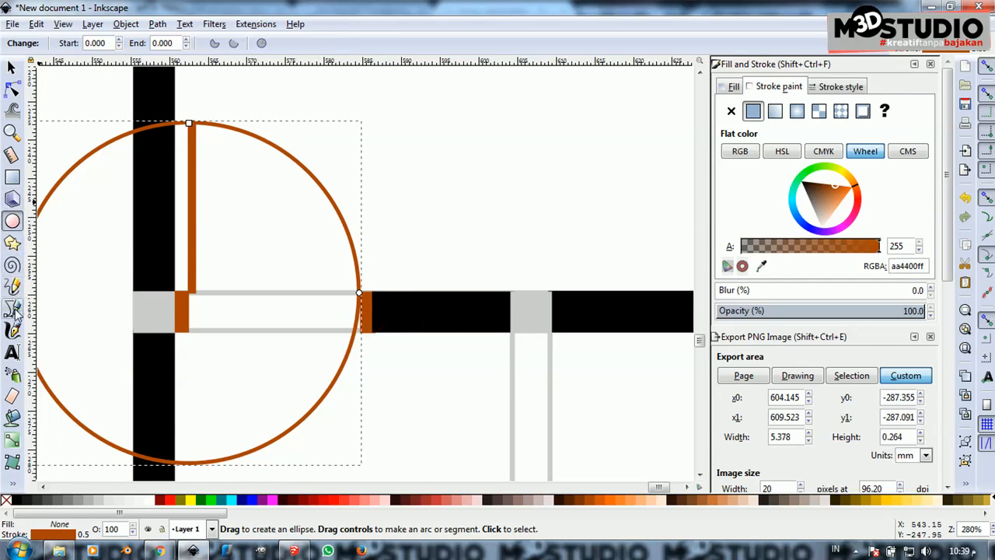
# Try dotted and tightly dashed patterns on the circle's outline, and settle on short dashes with wider gaps
pyautogui.click(830, 88)
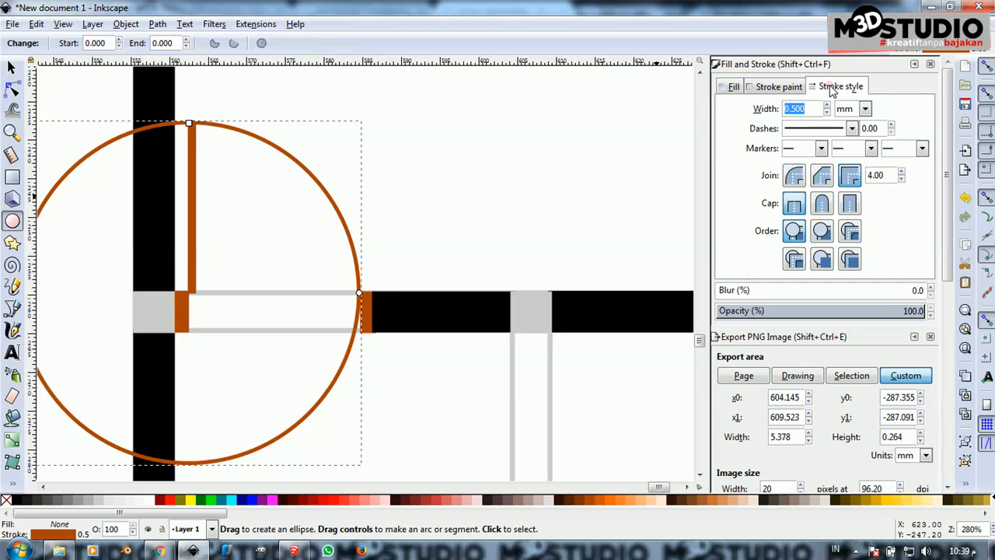
pyautogui.click(853, 129)
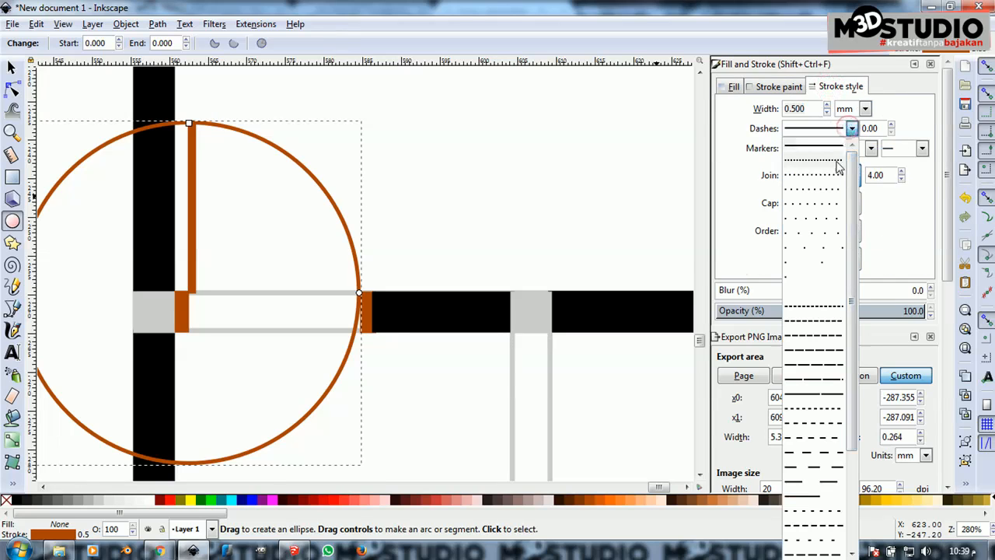
pyautogui.click(837, 165)
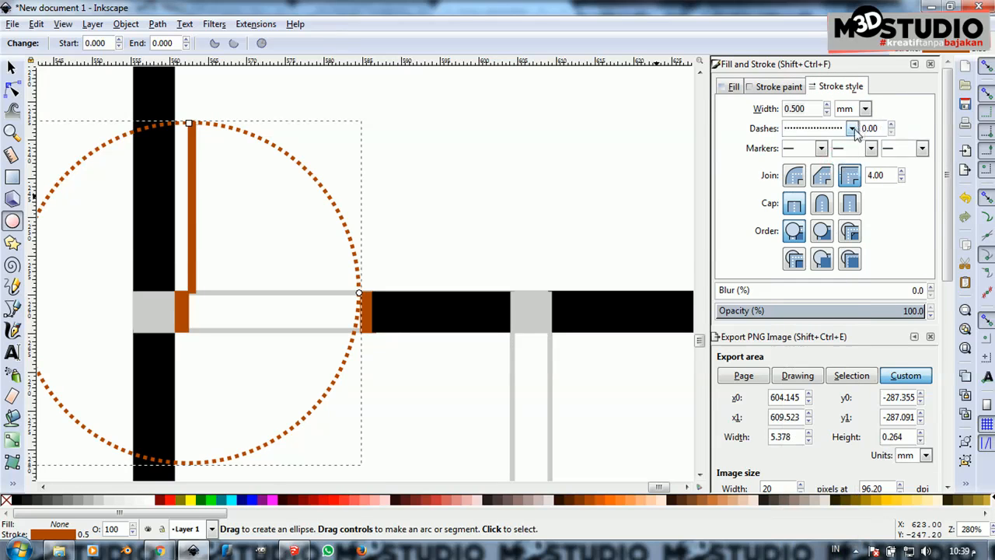
pyautogui.click(852, 129)
pyautogui.click(821, 310)
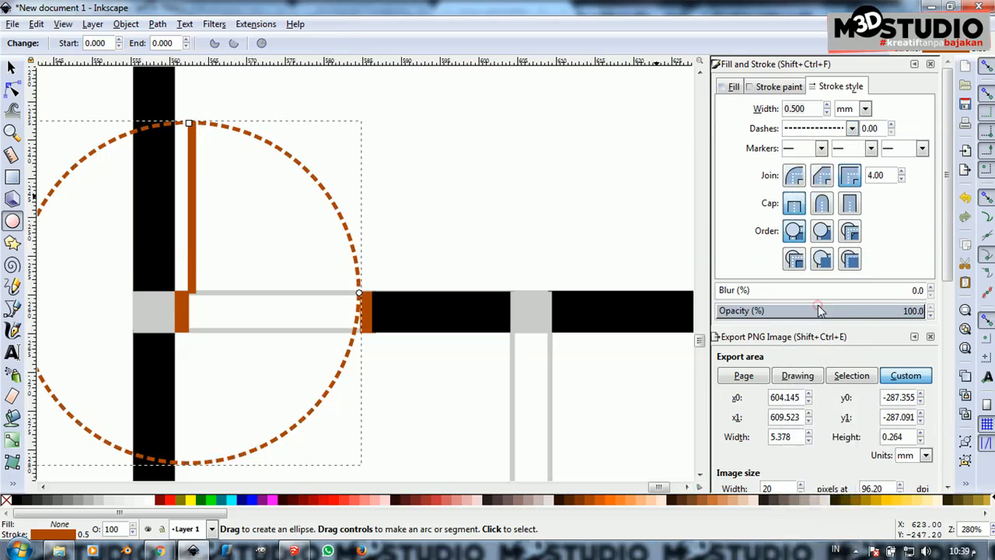
pyautogui.click(852, 129)
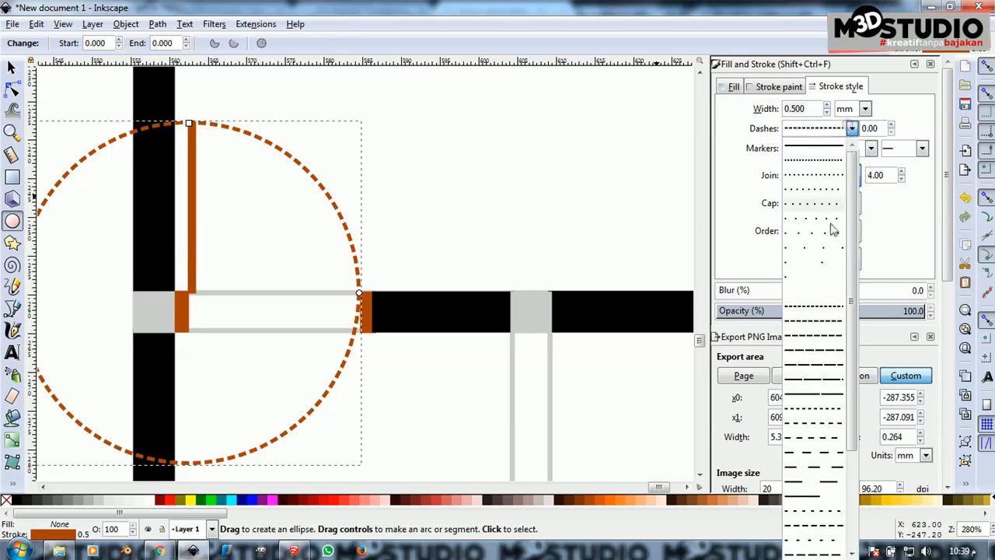
pyautogui.click(817, 423)
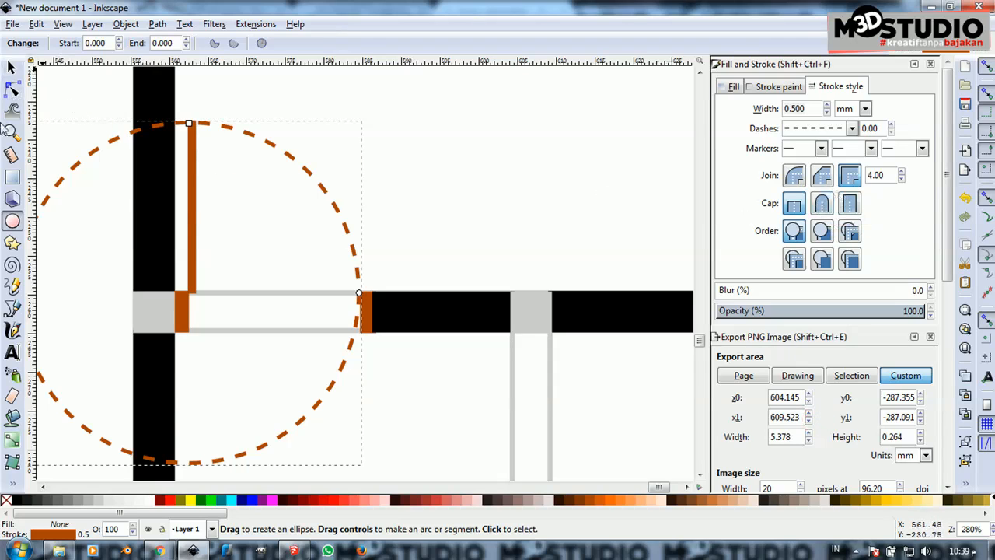
# Draw two overlapping rectangles, one below the opening's upper edge and one about 28.6 by 51.9 mm left of the open door
pyautogui.click(12, 179)
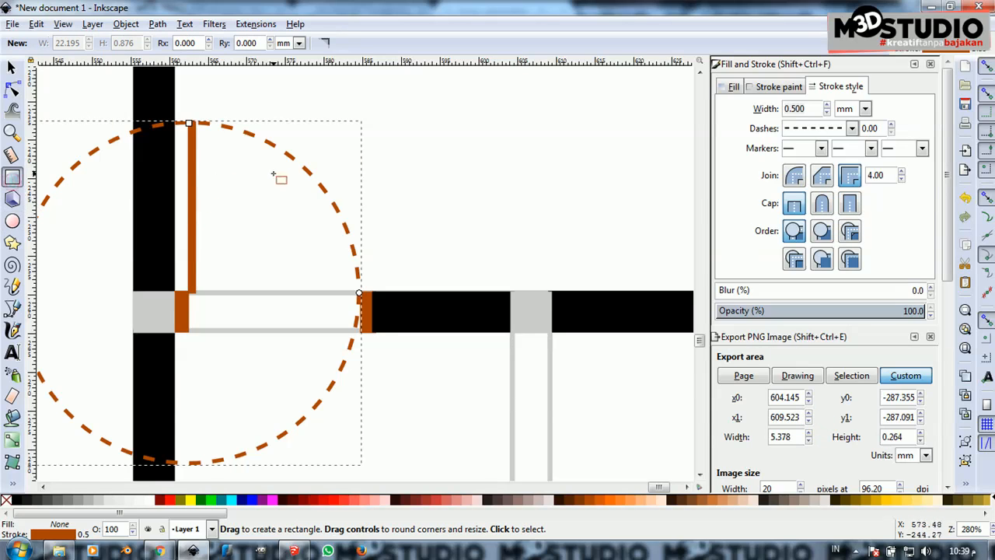
pyautogui.keyDown('ctrl'); pyautogui.scroll(-1, 289, 204); pyautogui.keyUp('ctrl')
pyautogui.moveTo(417, 411); pyautogui.dragTo(102, 268)
pyautogui.moveTo(67, 107); pyautogui.dragTo(221, 386)
# Union the two dashed rectangles into one L-shaped outline and set its stroke to a solid line
pyautogui.click(14, 69)
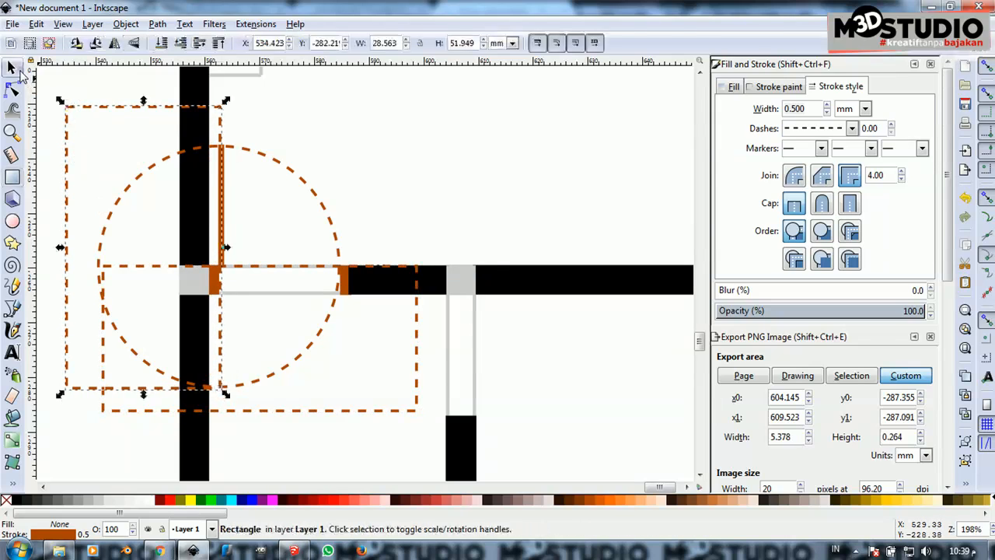
pyautogui.keyDown('shift'); pyautogui.click(354, 410); pyautogui.keyUp('shift')
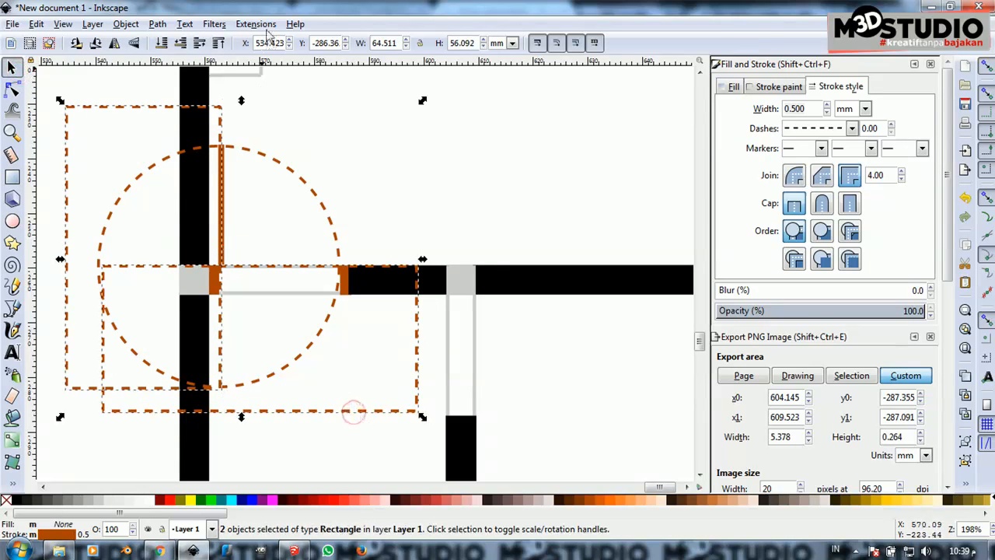
pyautogui.click(185, 24)
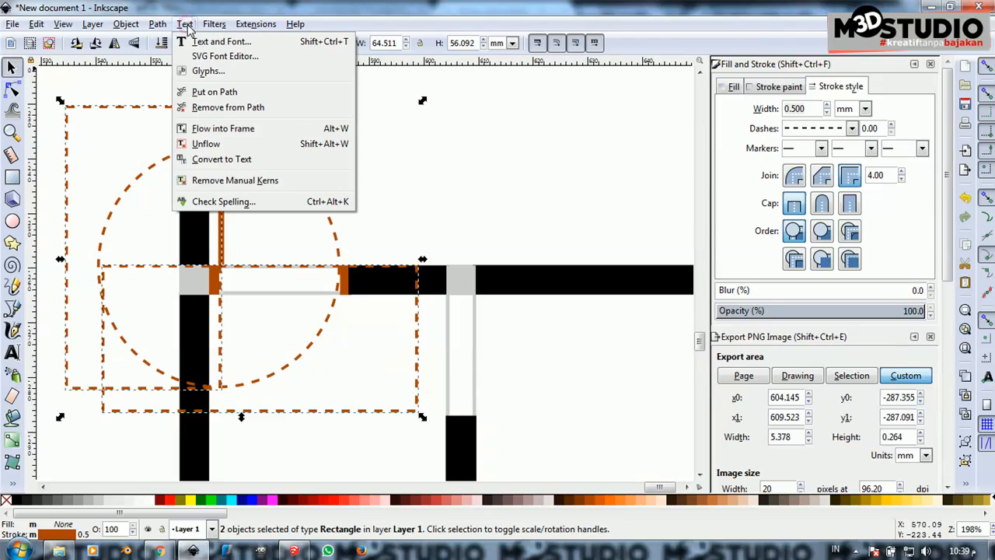
pyautogui.moveTo(157, 24)
pyautogui.click(177, 106)
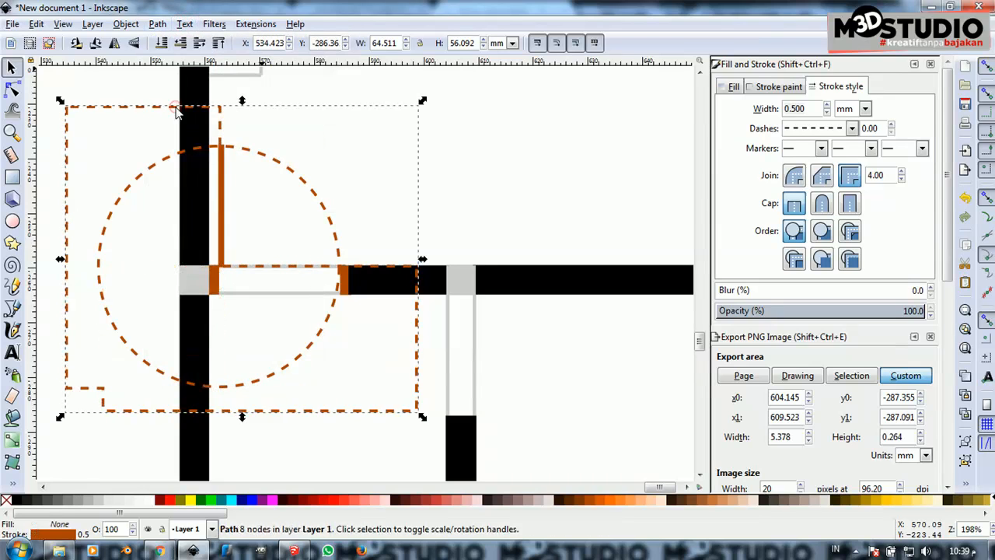
pyautogui.click(801, 132)
pyautogui.click(805, 130)
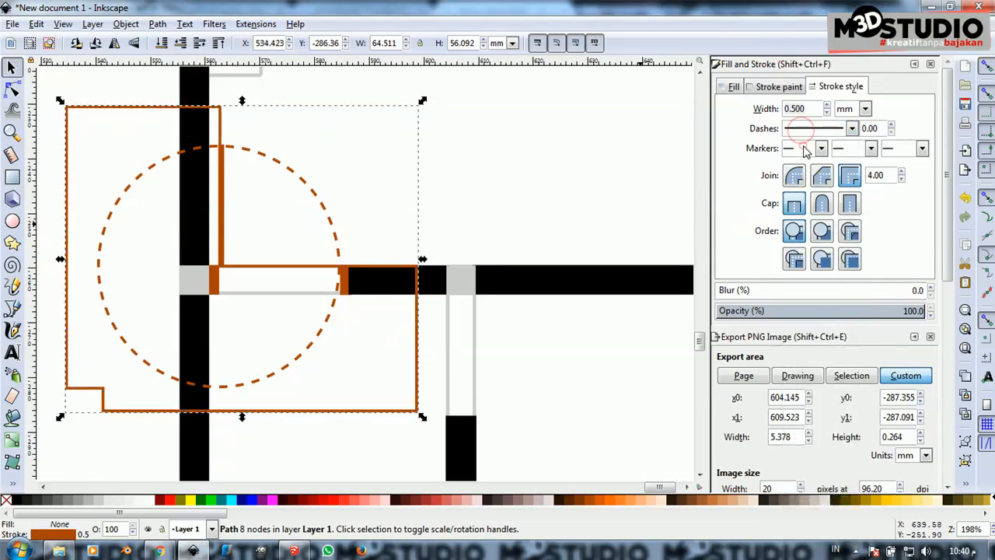
# Try cutting the dashed circle's path with the L-shaped outline, and undo the cut
pyautogui.keyDown('shift'); pyautogui.click(306, 190); pyautogui.keyUp('shift')
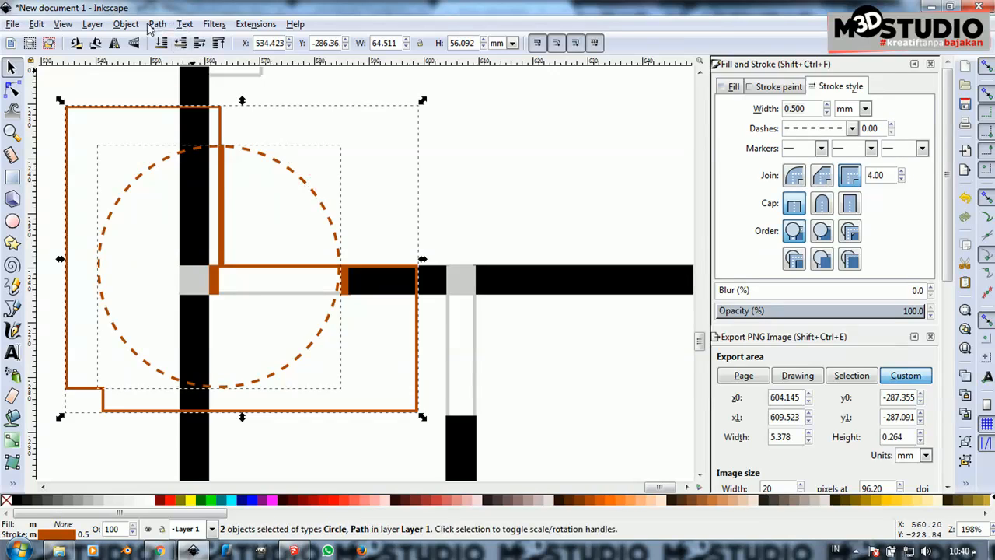
pyautogui.click(151, 25)
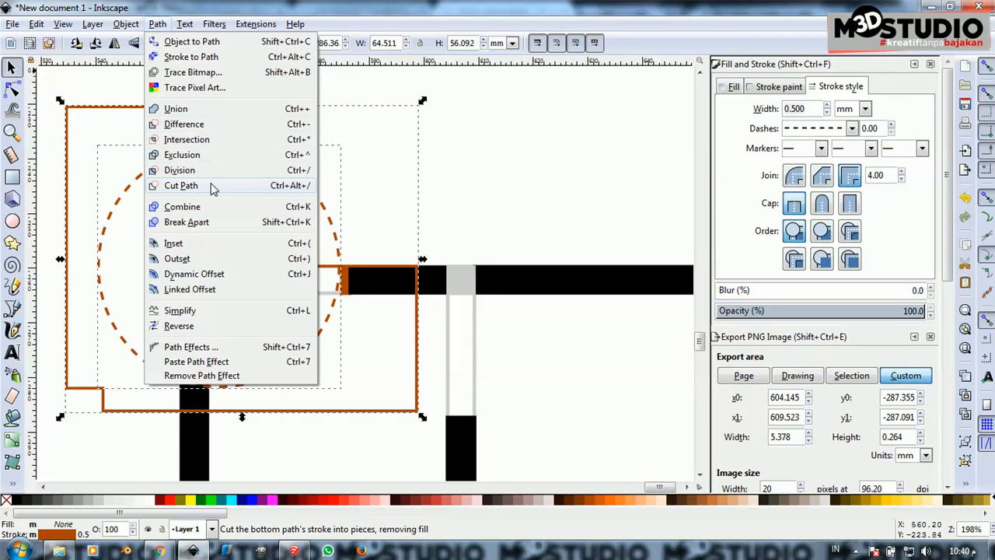
pyautogui.click(180, 186)
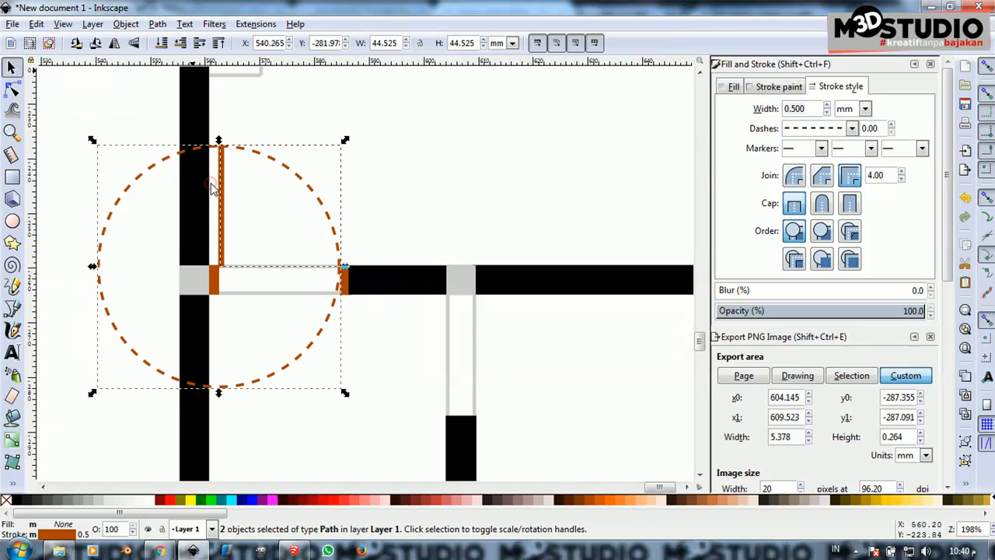
pyautogui.press('Escape')
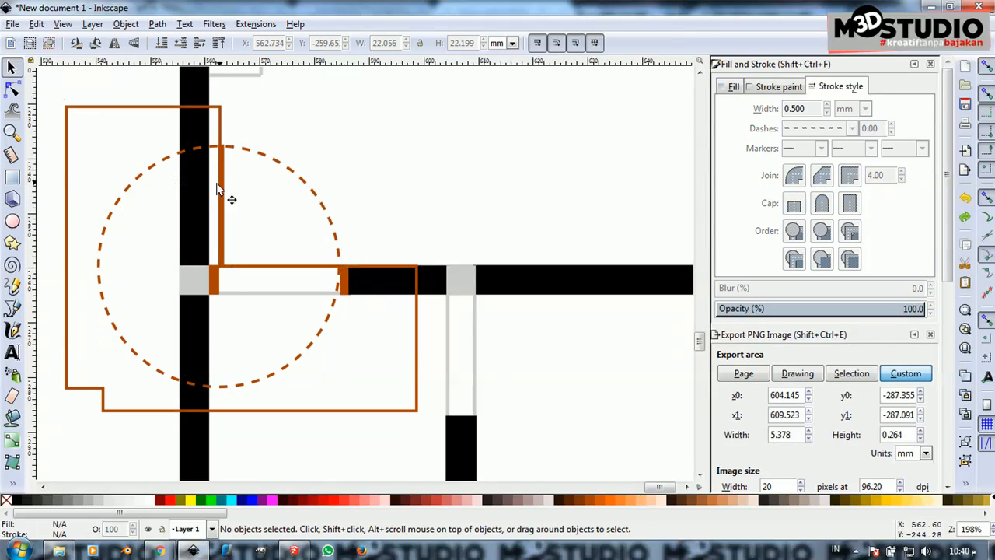
# Try dividing the dashed circle with the L-shaped outline
pyautogui.click(257, 159)
pyautogui.keyDown('shift'); pyautogui.click(220, 115); pyautogui.keyUp('shift')
pyautogui.click(160, 24)
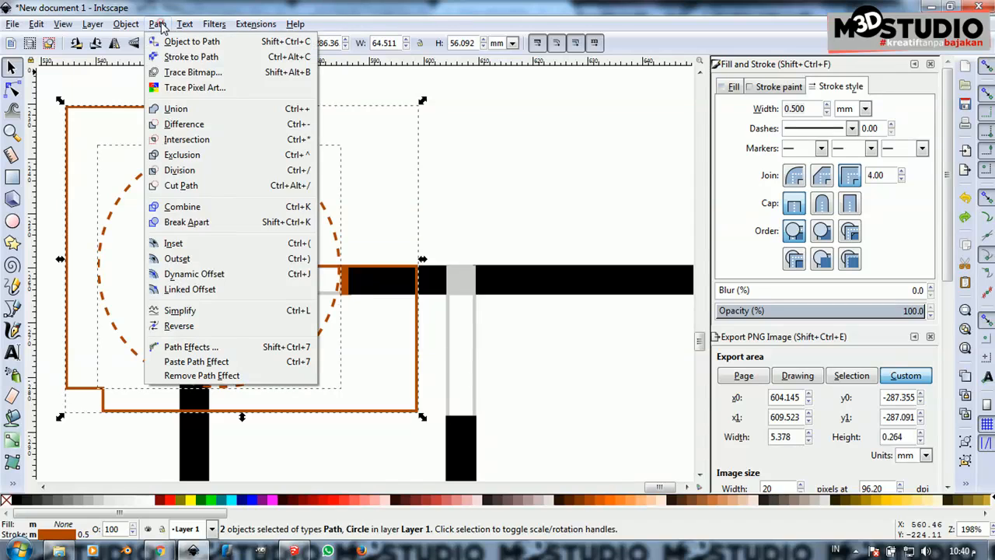
pyautogui.click(180, 168)
pyautogui.press('Escape')
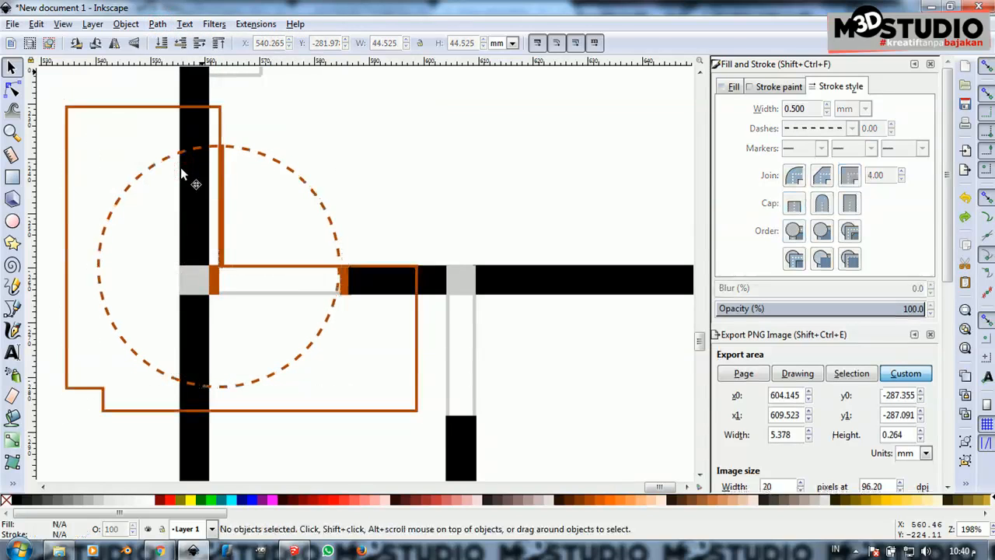
# Try the Exclusion operation on the dashed circle and the L-shaped outline, and undo it
pyautogui.click(280, 166)
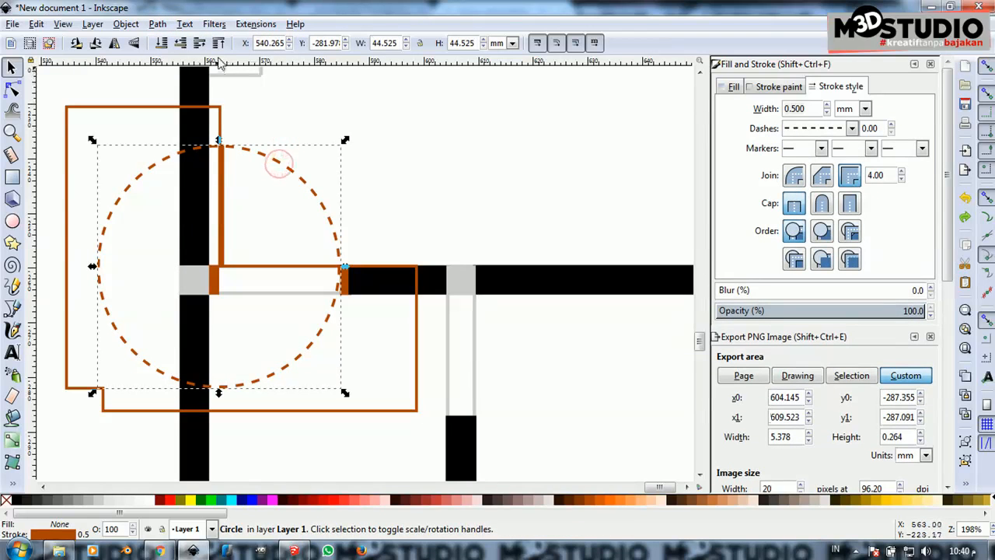
pyautogui.keyDown('shift'); pyautogui.click(152, 107); pyautogui.keyUp('shift')
pyautogui.click(157, 23)
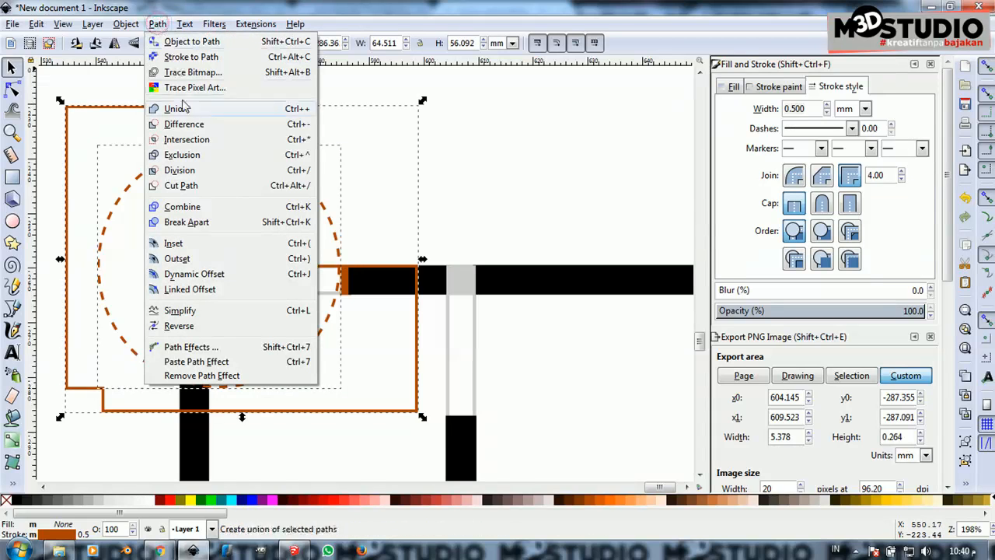
pyautogui.click(194, 155)
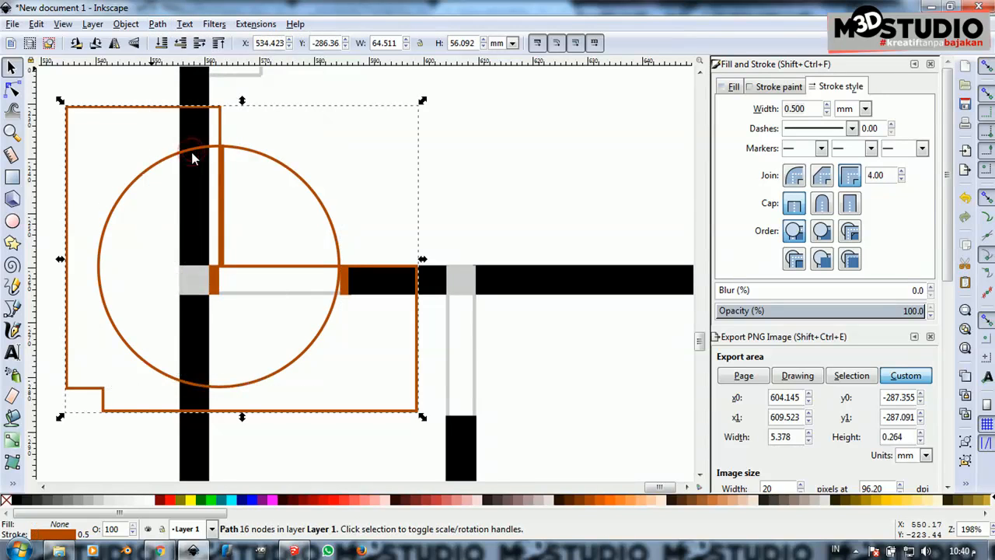
pyautogui.hotkey('ctrl', 'z')
# Try the Division operation on the dashed circle with the L-shaped outline, and undo it
pyautogui.click(195, 155)
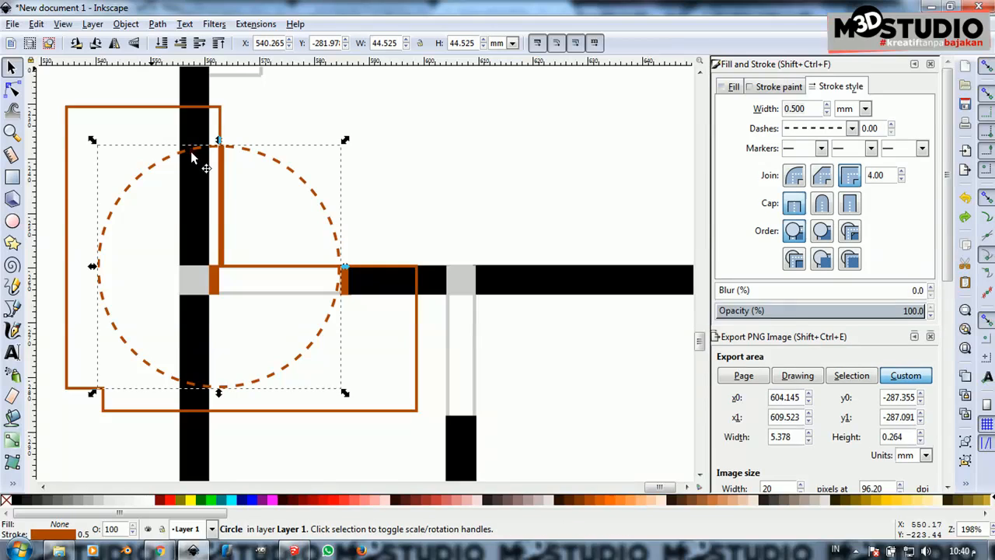
pyautogui.keyDown('shift'); pyautogui.click(152, 107); pyautogui.keyUp('shift')
pyautogui.click(157, 23)
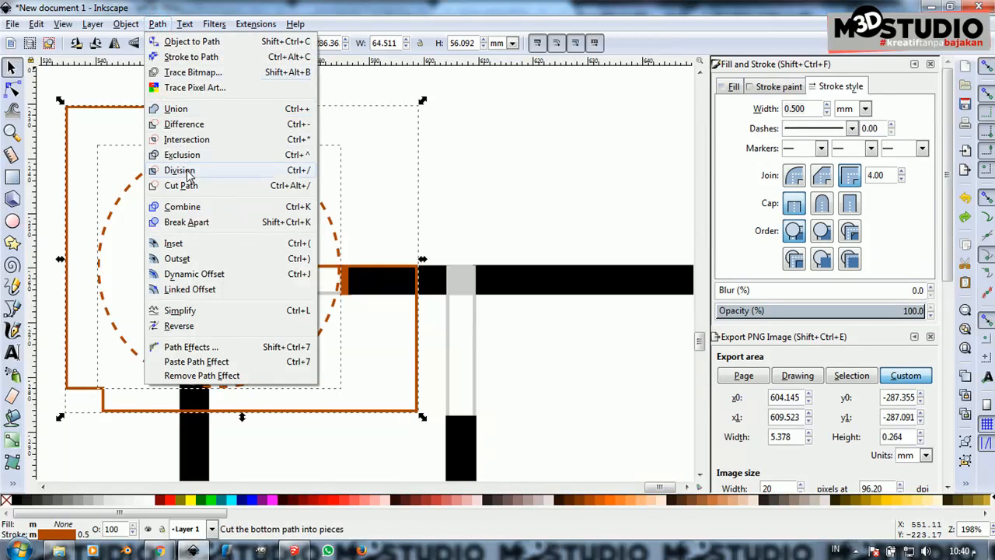
pyautogui.click(189, 173)
pyautogui.press('ctrl')
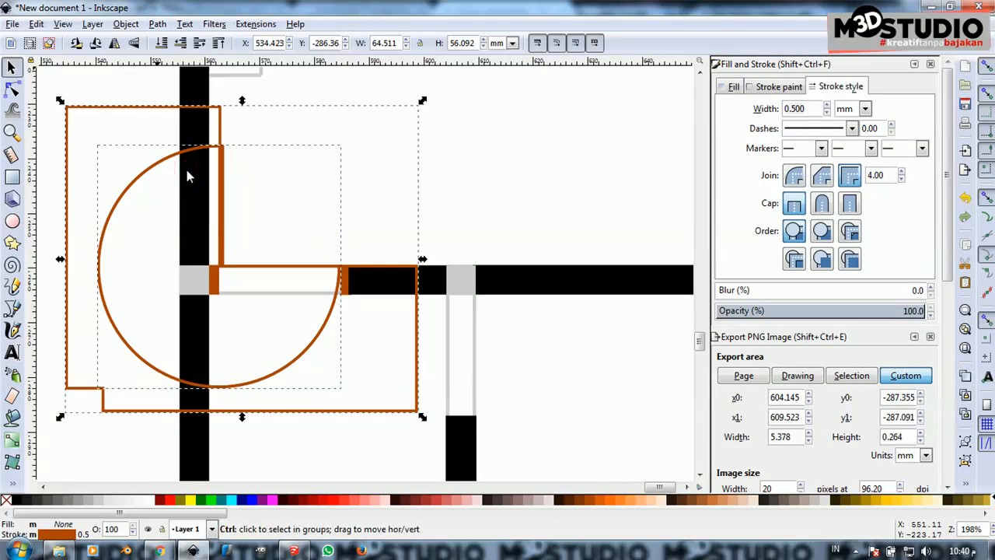
pyautogui.hotkey('ctrl', 'z')
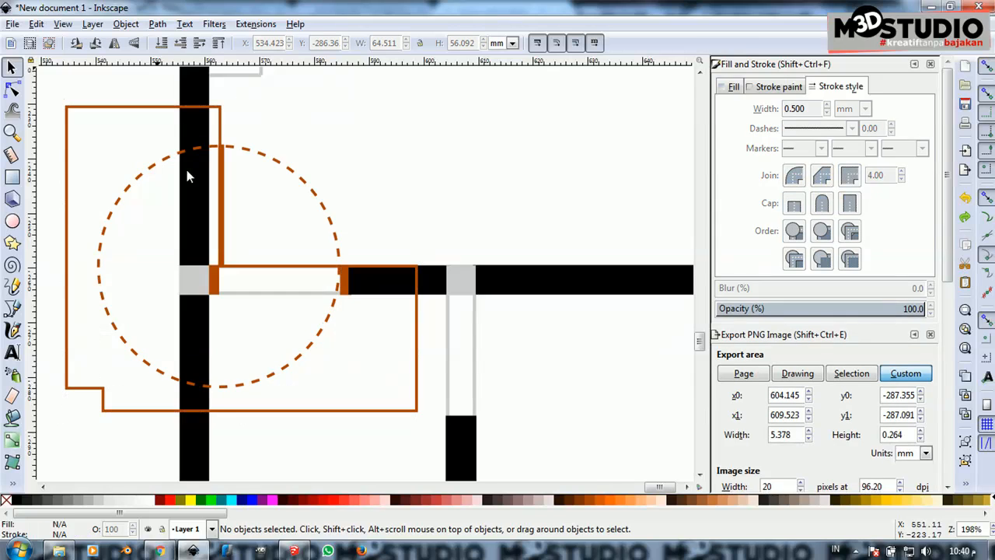
# Select the dashed circle together with the L-shaped outline for another path operation
pyautogui.click(183, 146)
pyautogui.keyDown('shift'); pyautogui.click(162, 108); pyautogui.keyUp('shift')
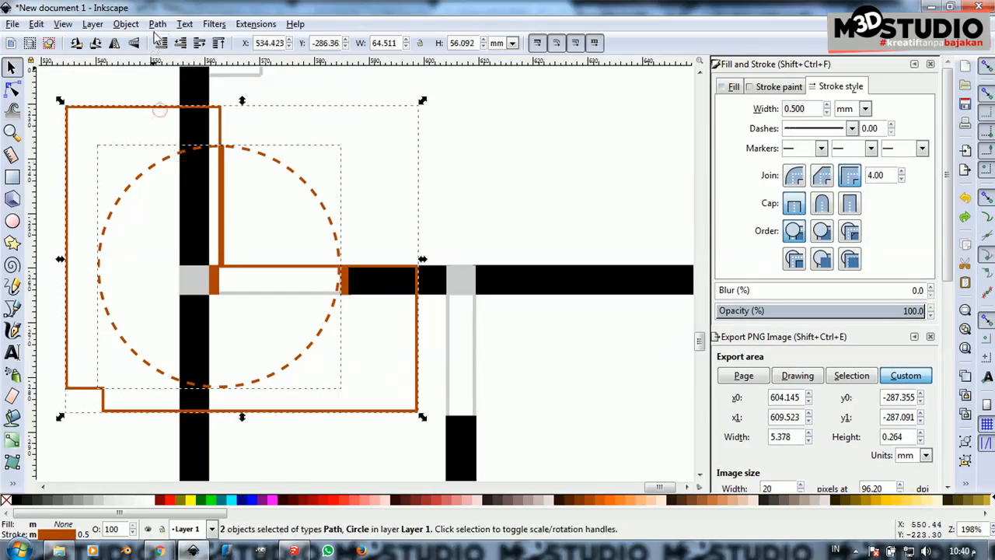
pyautogui.click(157, 24)
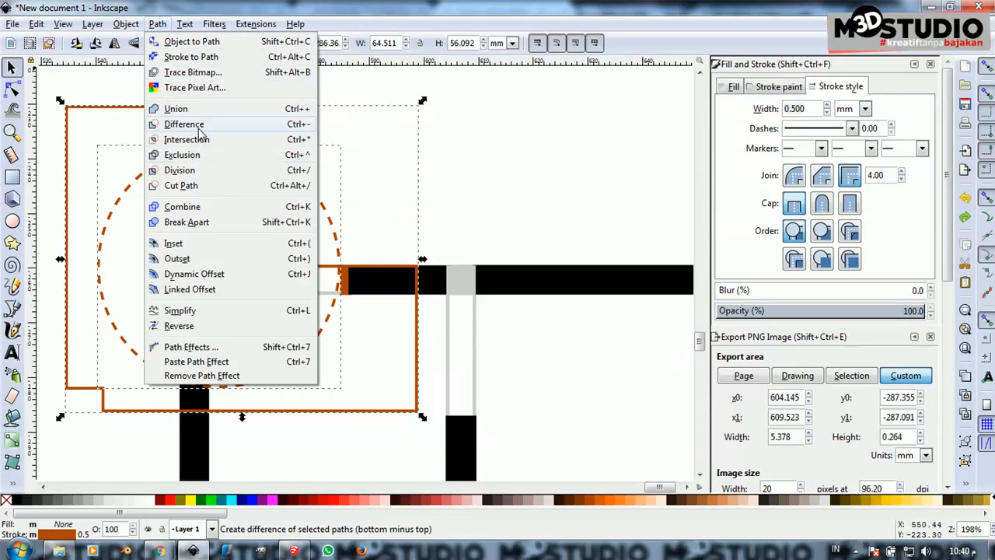
# Try to cut the dashed circle with the L-shaped outline using Cut Path and Division
pyautogui.click(204, 190)
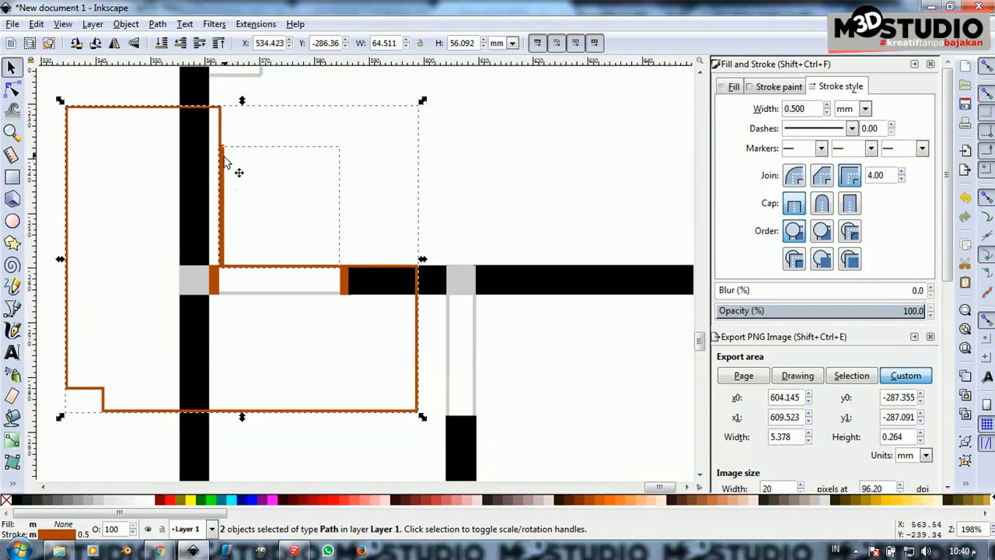
pyautogui.press('Escape')
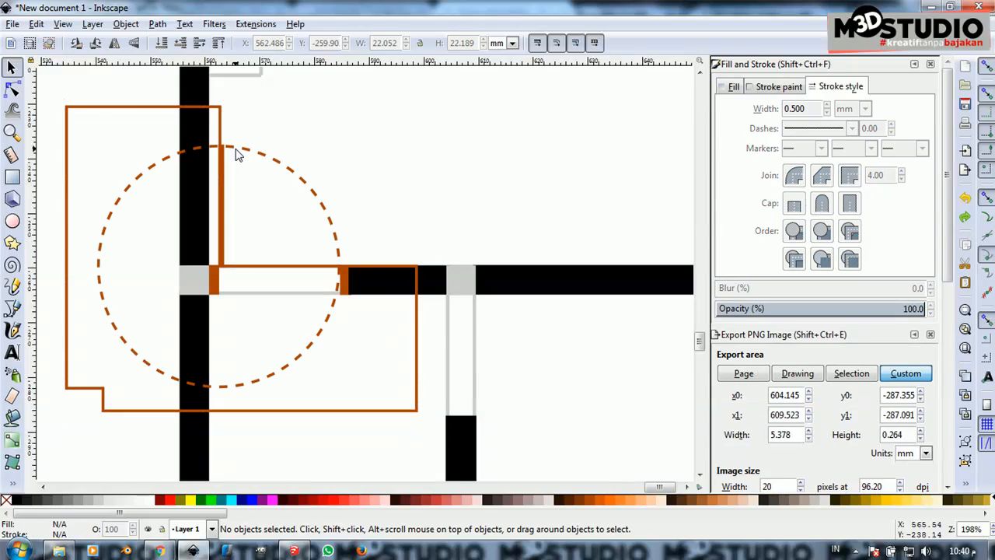
pyautogui.click(237, 154)
pyautogui.keyDown('shift'); pyautogui.click(162, 106); pyautogui.keyUp('shift')
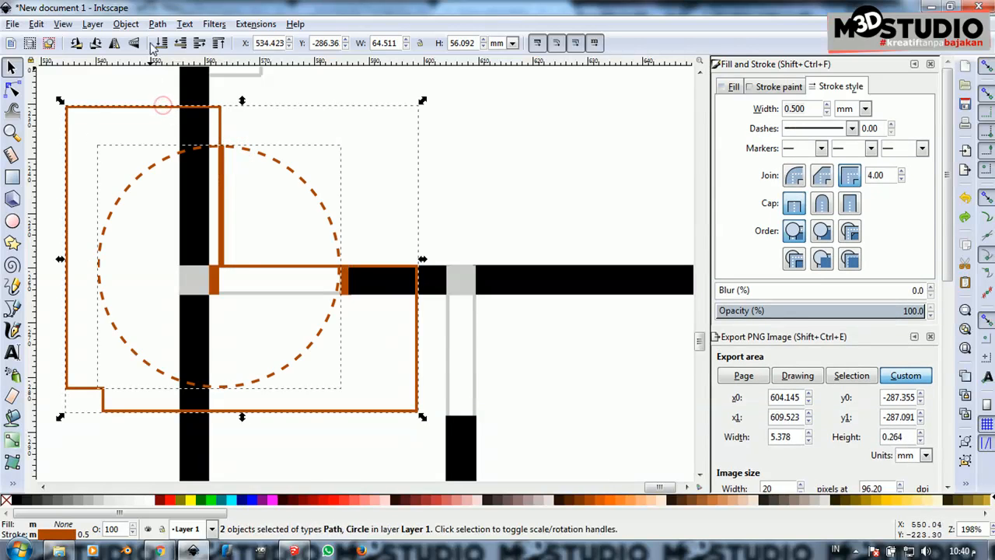
pyautogui.click(157, 24)
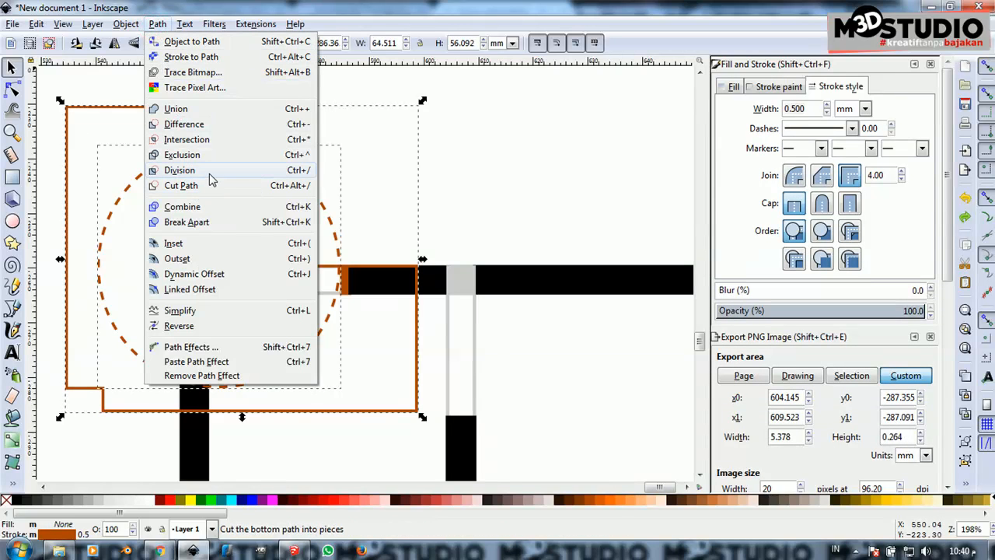
pyautogui.click(251, 171)
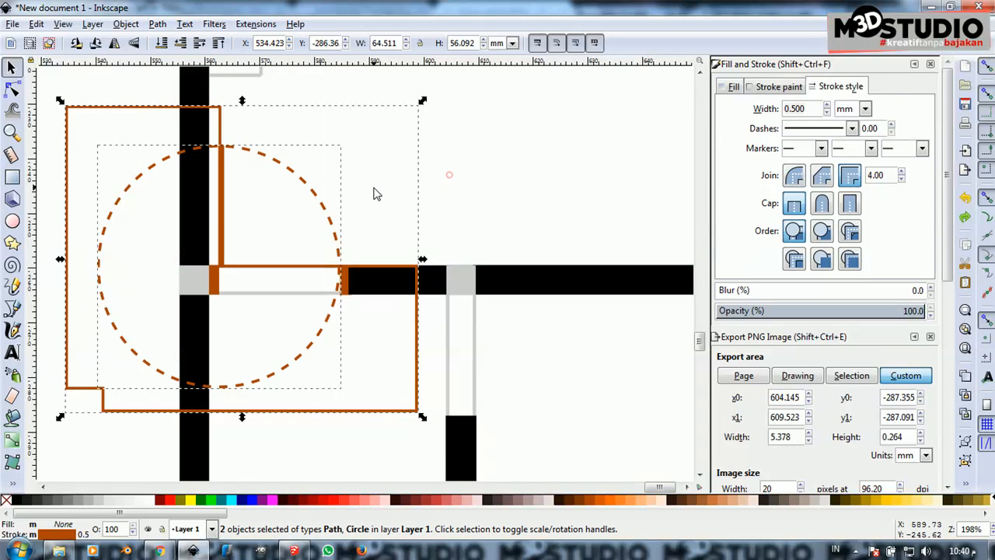
# Place the L-shaped outline above the dashed circle in stacking order and split the circle with it using Cut Path
pyautogui.click(477, 171)
pyautogui.click(221, 114)
pyautogui.click(179, 44)
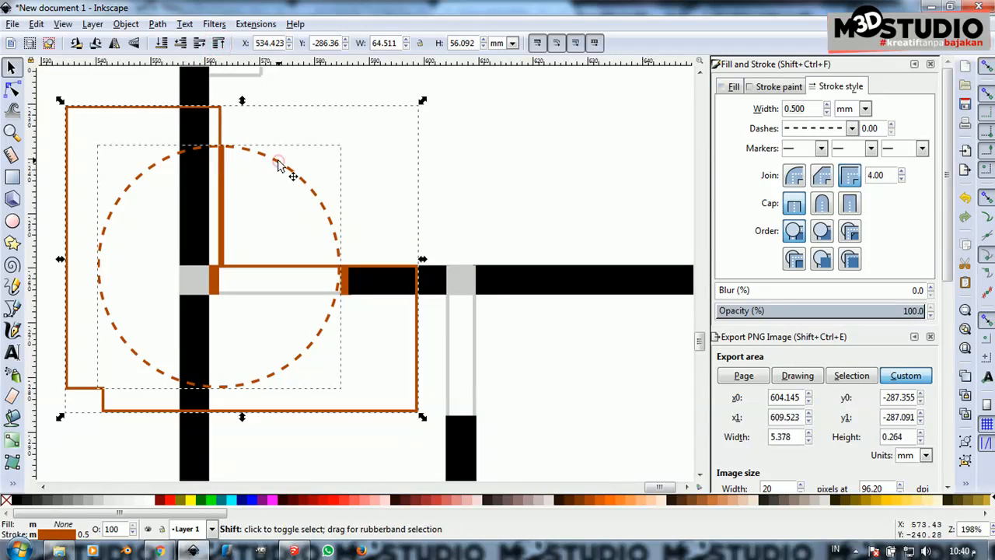
pyautogui.keyDown('shift'); pyautogui.click(278, 166); pyautogui.keyUp('shift')
pyautogui.click(157, 24)
pyautogui.click(187, 187)
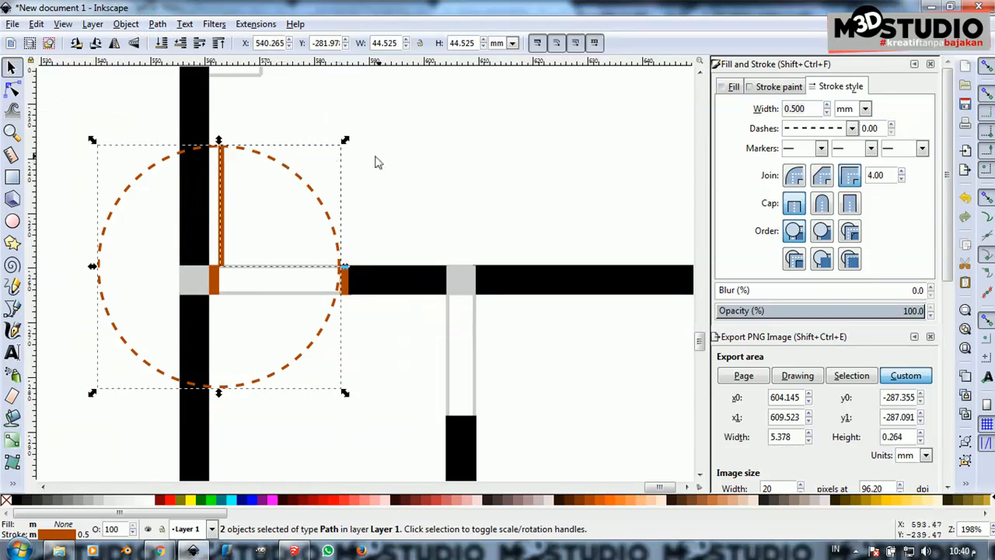
# Delete the three-quarter piece of the dashed circle, keeping only the quarter arc of the door swing
pyautogui.click(393, 158)
pyautogui.click(163, 159)
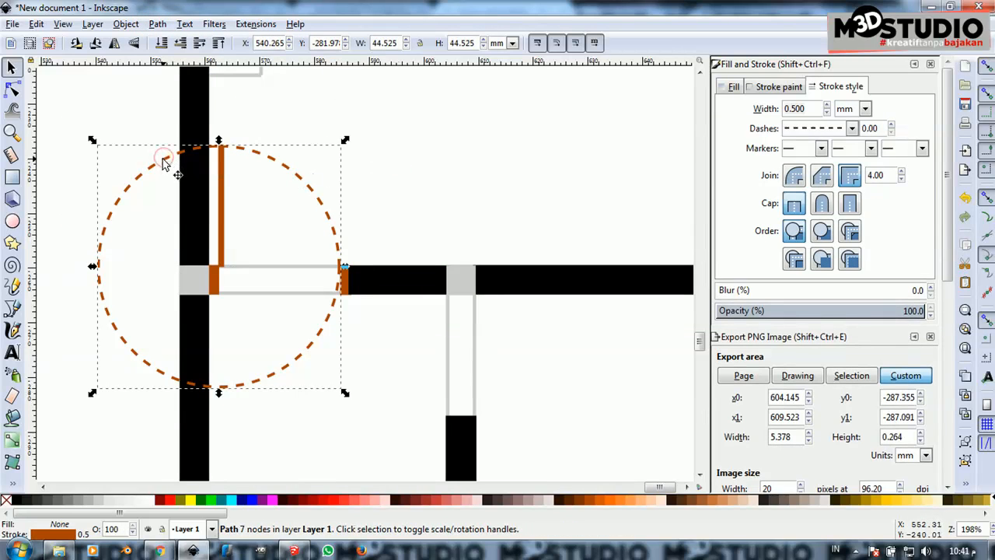
pyautogui.press('Delete')
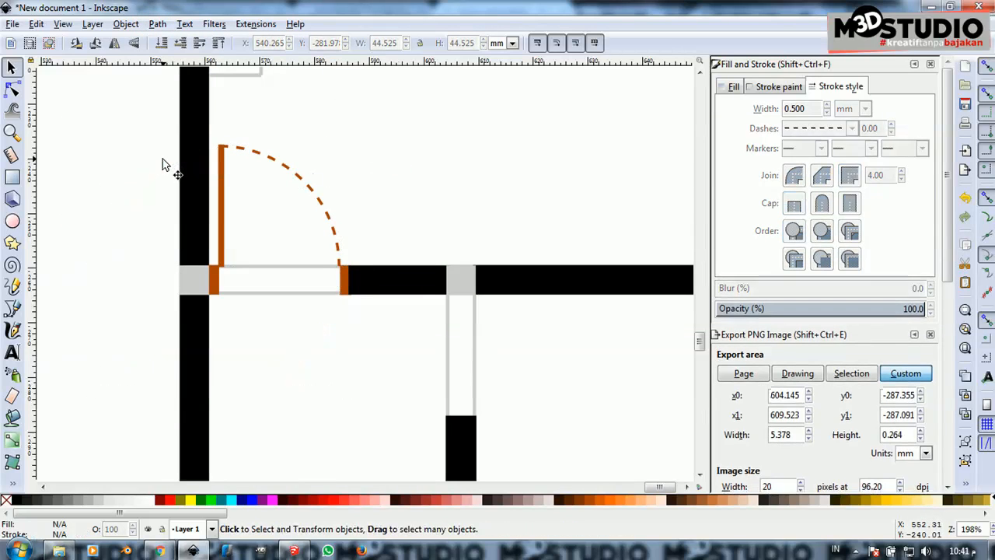
pyautogui.click(344, 285)
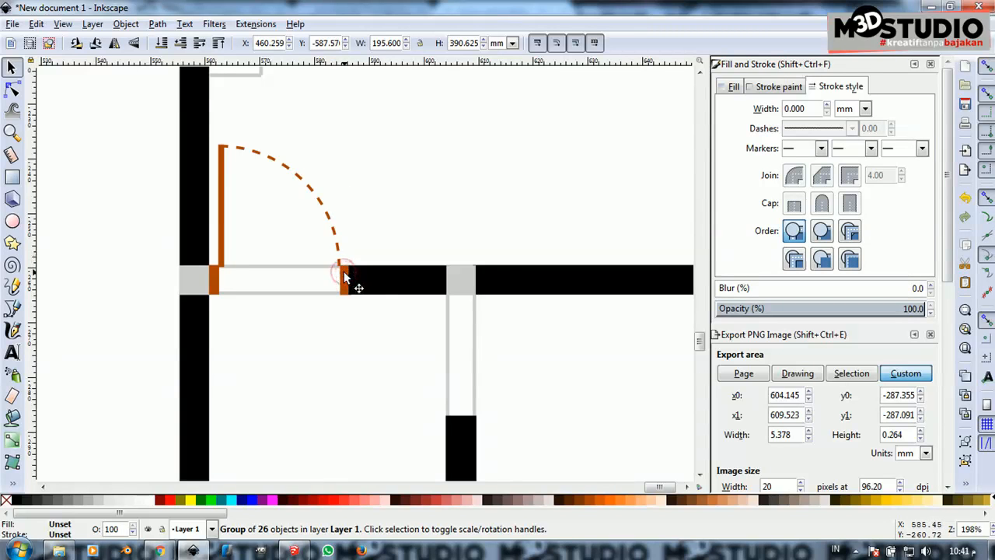
pyautogui.keyDown('ctrl'); pyautogui.scroll(-3, 345, 279); pyautogui.keyUp('ctrl')
pyautogui.keyDown('ctrl'); pyautogui.scroll(2, 337, 295); pyautogui.keyUp('ctrl')
pyautogui.click(357, 207)
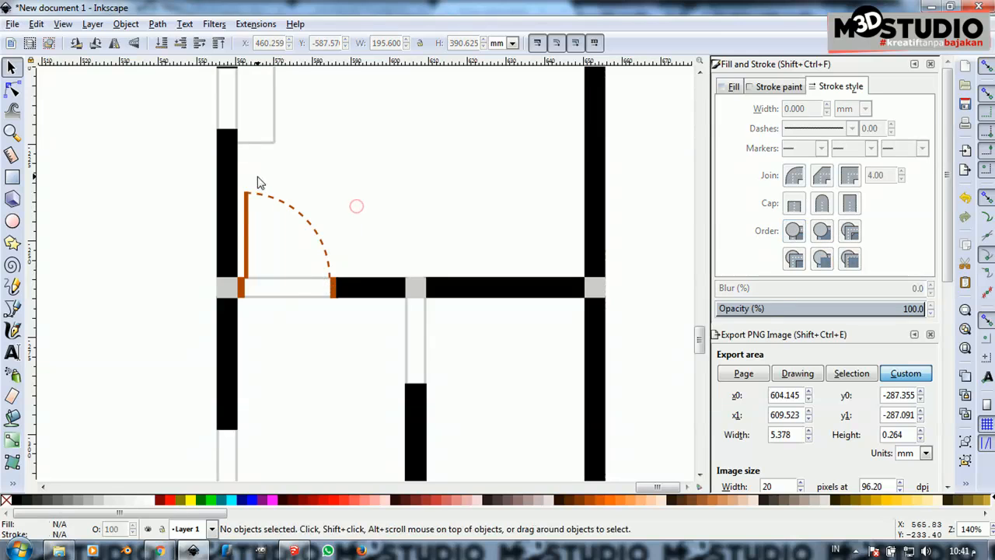
pyautogui.moveTo(243, 177); pyautogui.dragTo(319, 301)
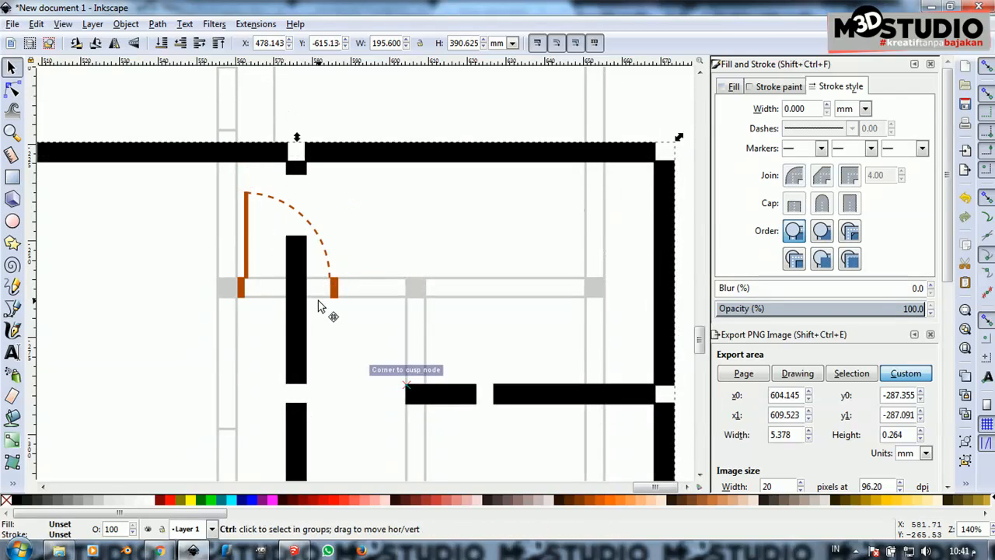
pyautogui.hotkey('ctrl', 'z')
# Group the door leaf, dashed swing arc and both jambs, leaving out the grey wall corner
pyautogui.moveTo(171, 162); pyautogui.dragTo(348, 337)
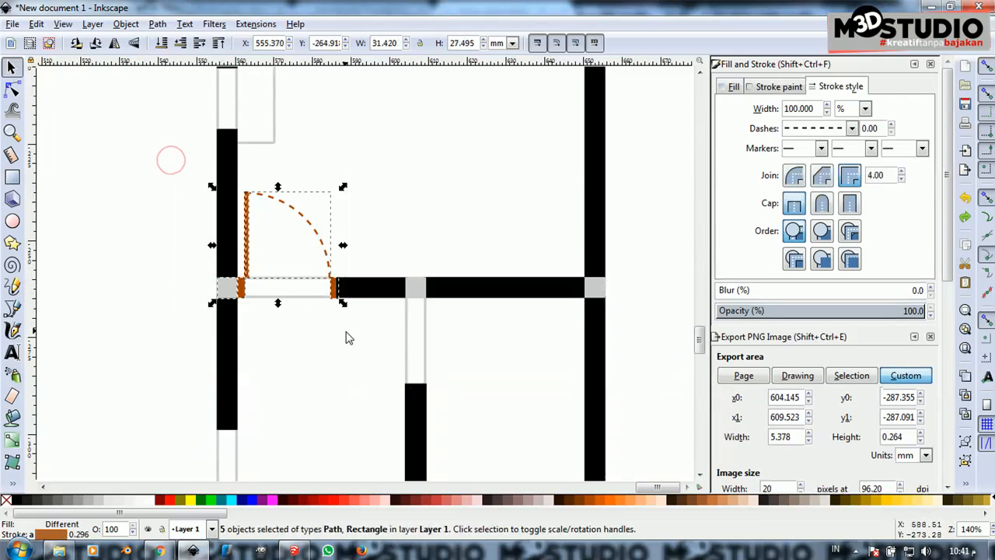
pyautogui.keyDown('shift'); pyautogui.click(229, 288); pyautogui.keyUp('shift')
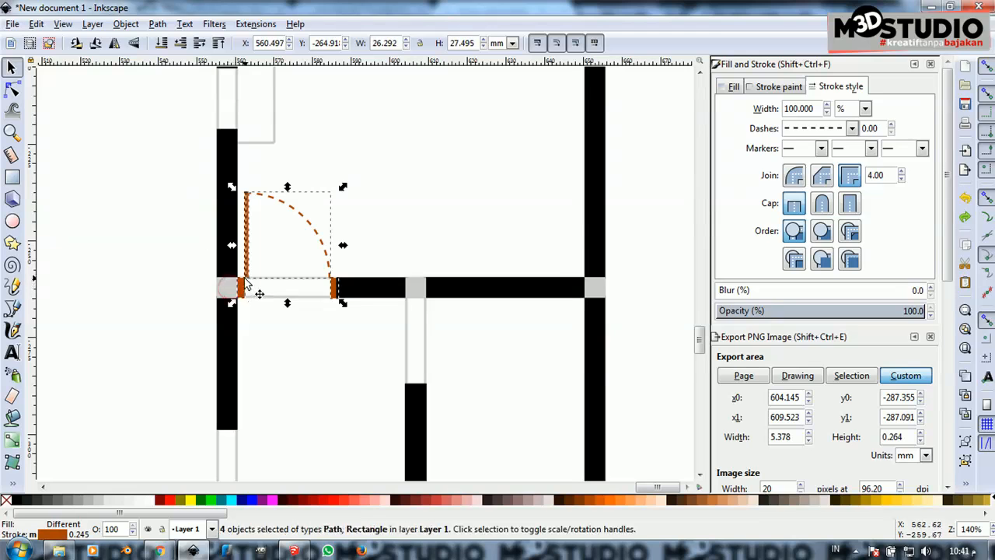
pyautogui.rightClick(243, 286)
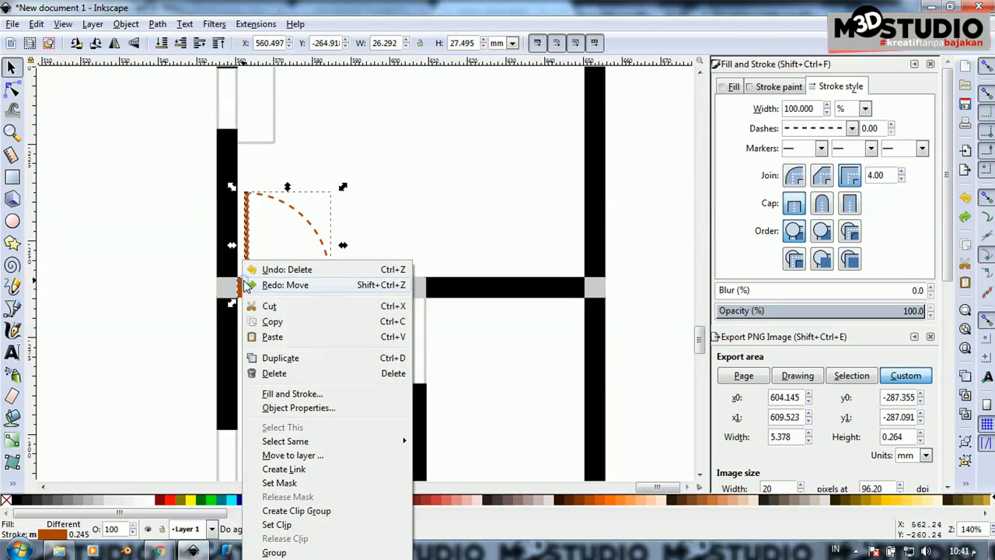
pyautogui.click(309, 548)
# Duplicate the door group and place the copy in the empty area just below the original doorway
pyautogui.scroll(2, 330, 244)
pyautogui.scroll(-4, 331, 244)
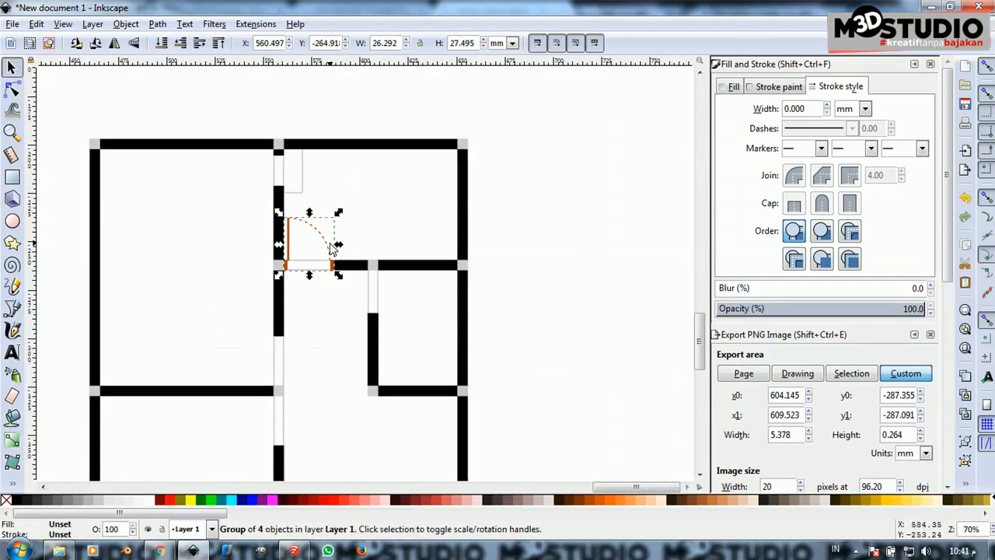
pyautogui.scroll(2, 322, 283)
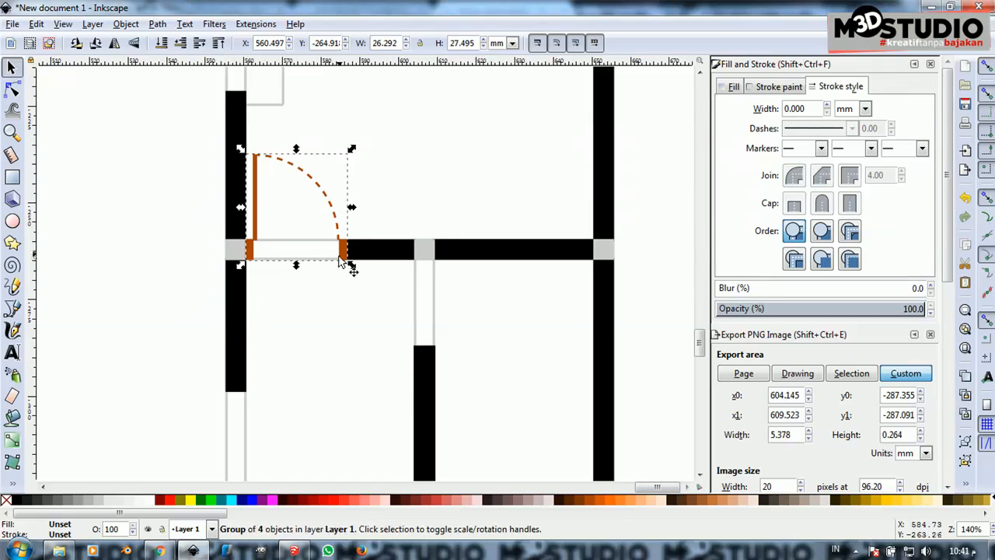
pyautogui.moveTo(348, 256); pyautogui.dragTo(378, 418)
pyautogui.scroll(-2, 377, 418)
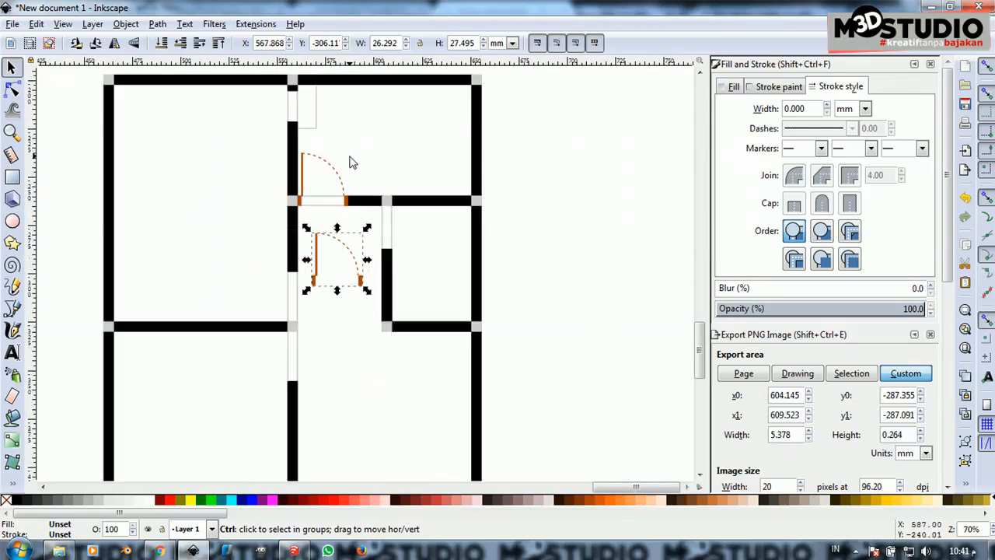
# Rotate the copied door group 90 degrees counterclockwise
pyautogui.scroll(2, 348, 297)
pyautogui.click(378, 271)
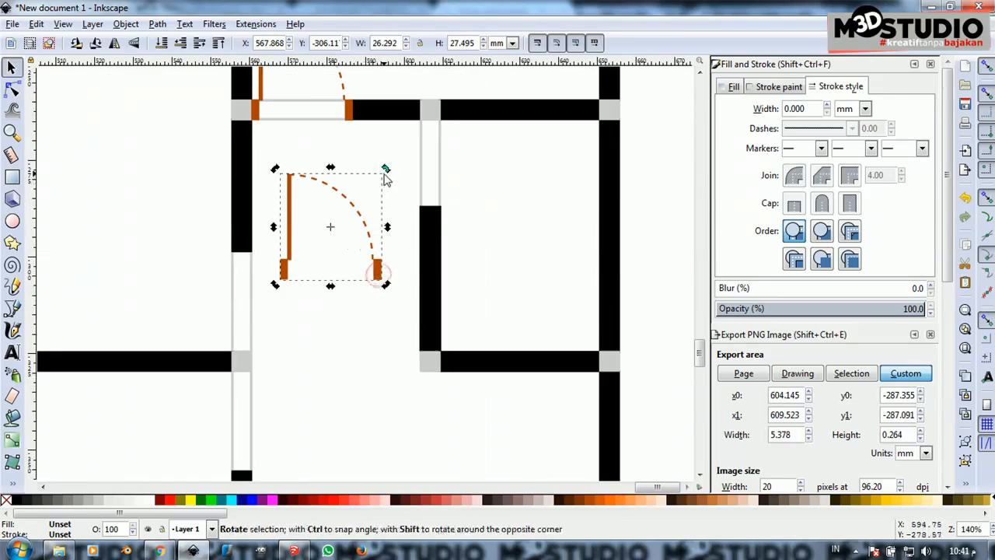
pyautogui.moveTo(386, 169); pyautogui.dragTo(269, 151)
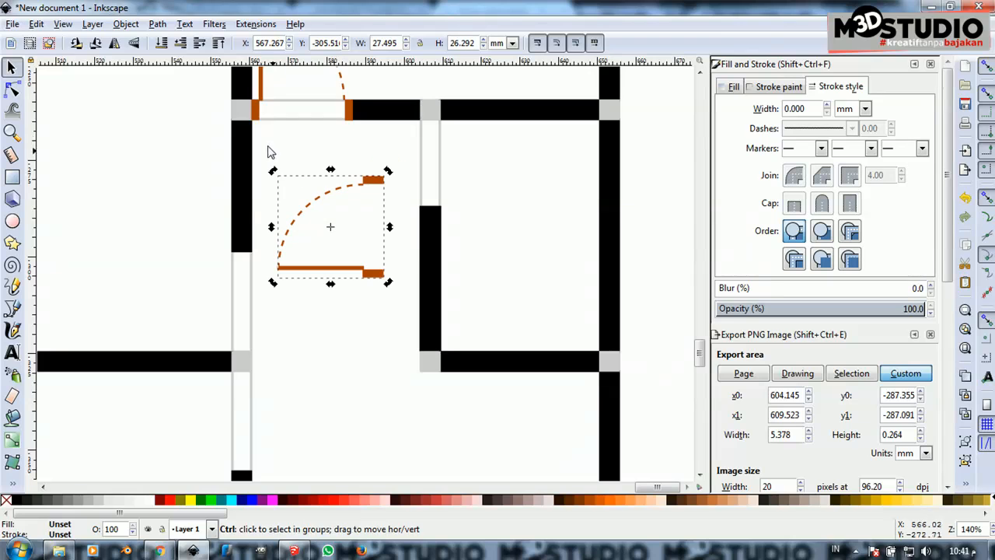
# Move the rotated door into the upper opening of the vertical wall, aligning its upper jamb with the wall end
pyautogui.moveTo(374, 278); pyautogui.dragTo(240, 355)
pyautogui.scroll(2, 240, 356)
pyautogui.scroll(2, 251, 174)
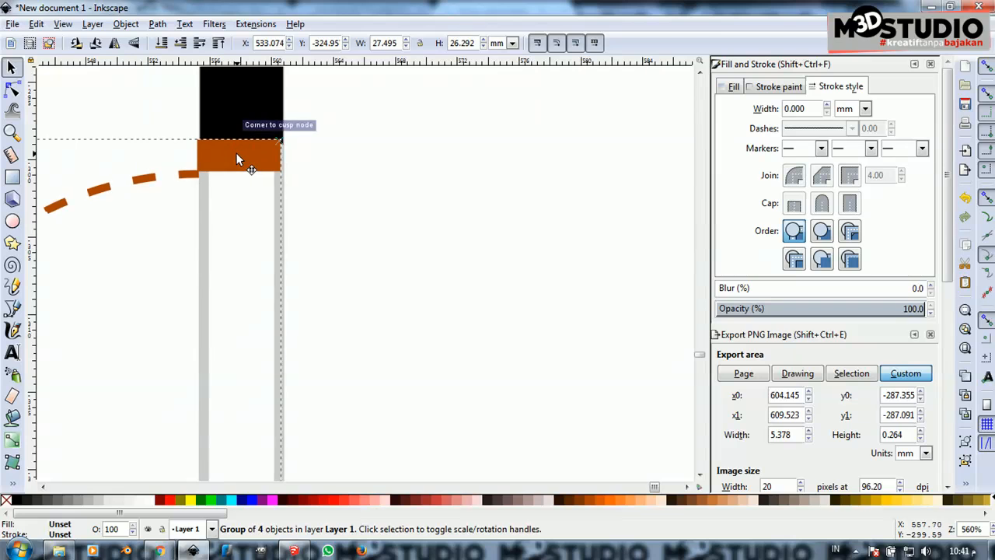
pyautogui.scroll(5, 218, 152)
pyautogui.moveTo(223, 167); pyautogui.dragTo(294, 133)
# Shift the rotated door slightly down to Y -324.949 mm with snapping off, checking both jambs against the wall ends
pyautogui.scroll(-6, 217, 190)
pyautogui.scroll(4, 294, 430)
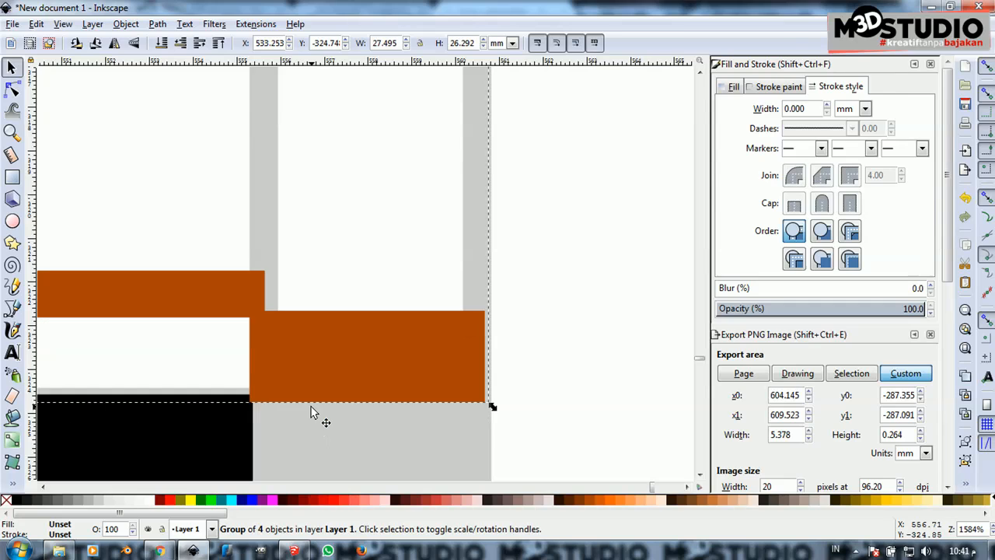
pyautogui.moveTo(282, 357); pyautogui.dragTo(284, 368)
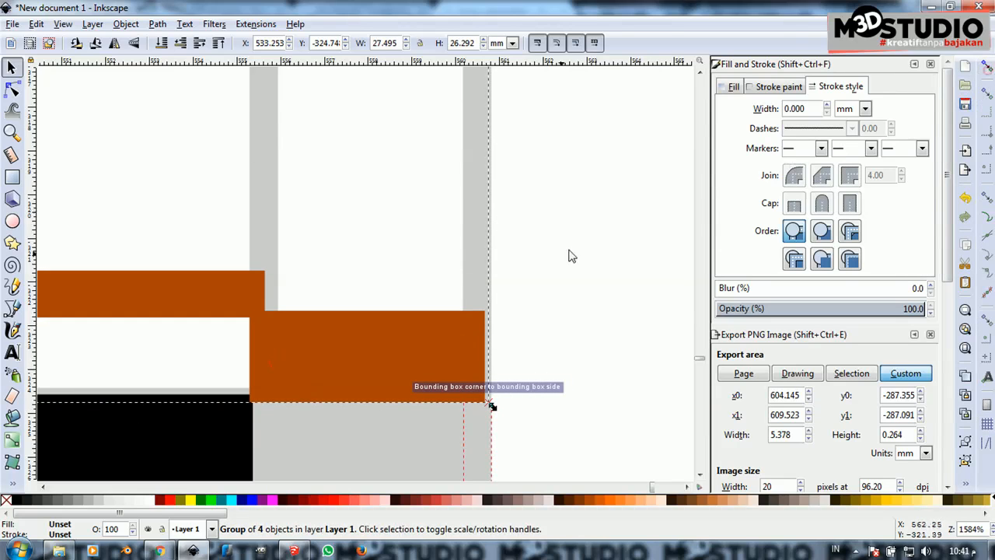
pyautogui.moveTo(387, 338); pyautogui.dragTo(387, 343)
pyautogui.scroll(-5, 388, 347)
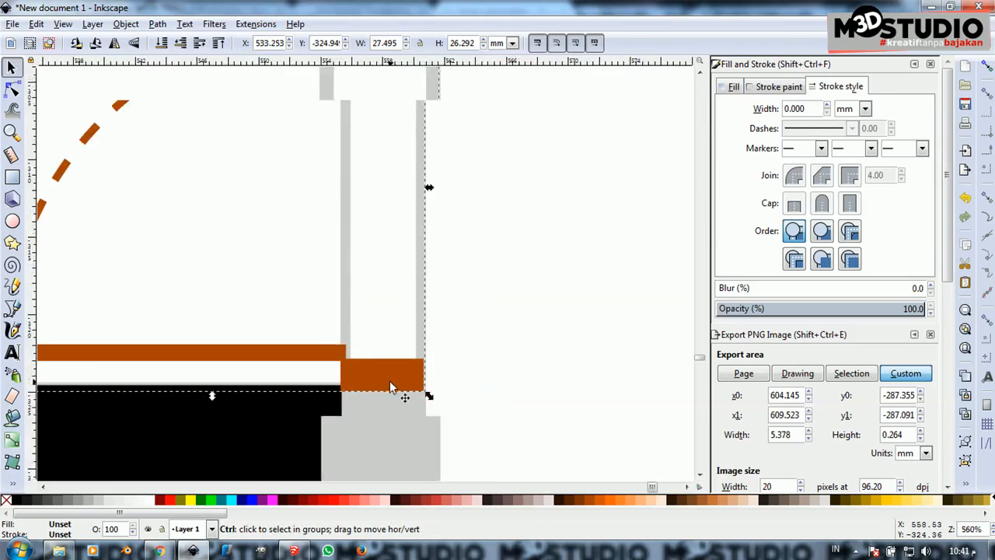
pyautogui.scroll(4, 390, 193)
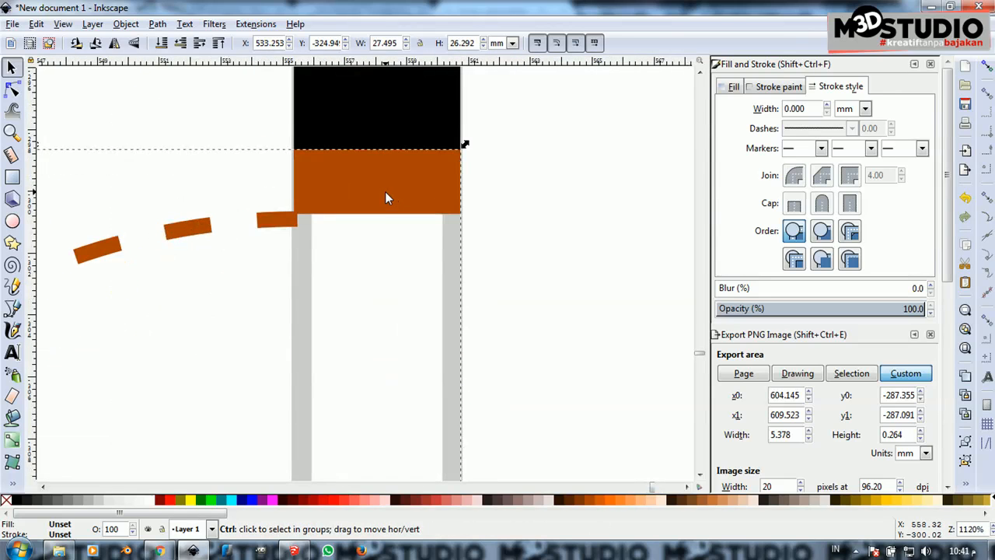
pyautogui.scroll(-5, 385, 191)
# Send the rotated door group behind the walls in the stacking order
pyautogui.click(353, 137)
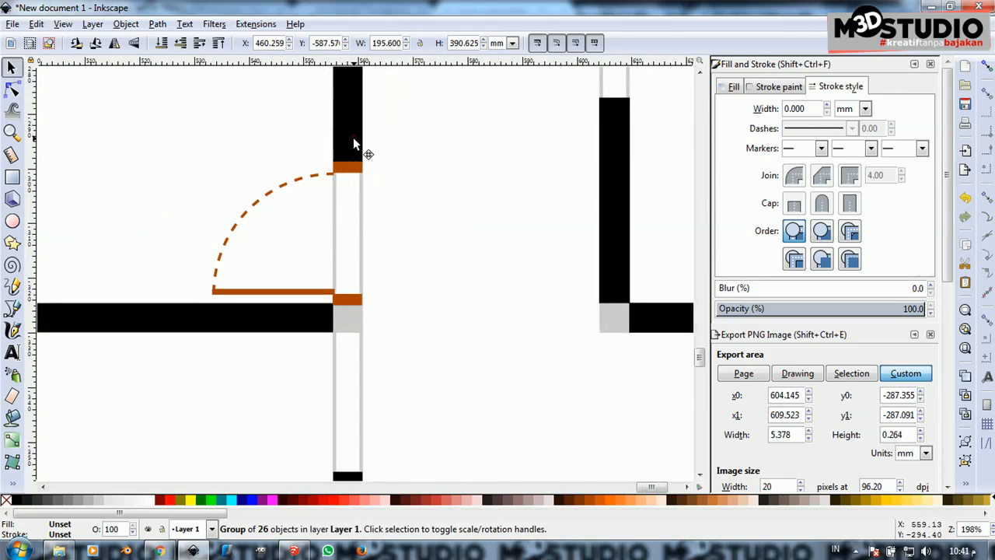
pyautogui.click(325, 296)
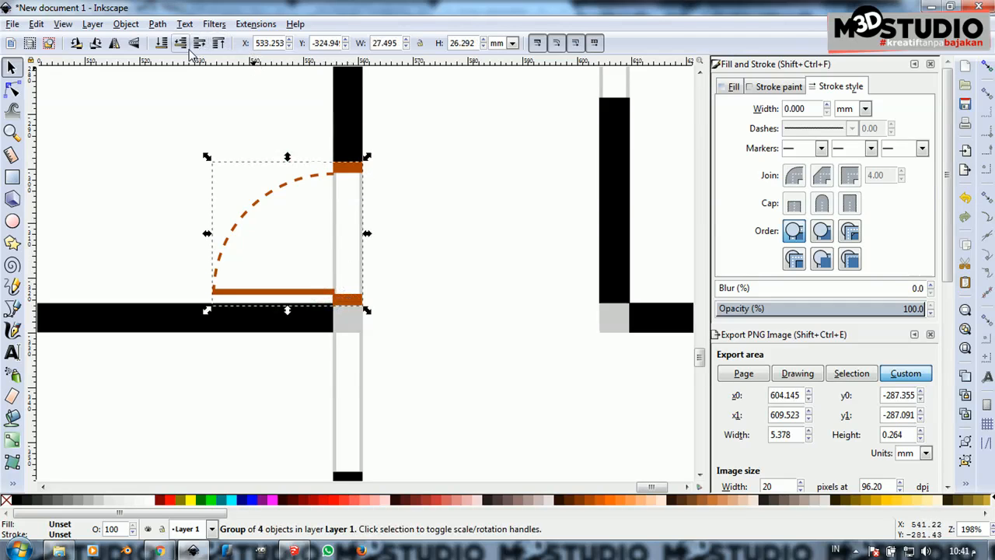
pyautogui.scroll(1, 365, 281)
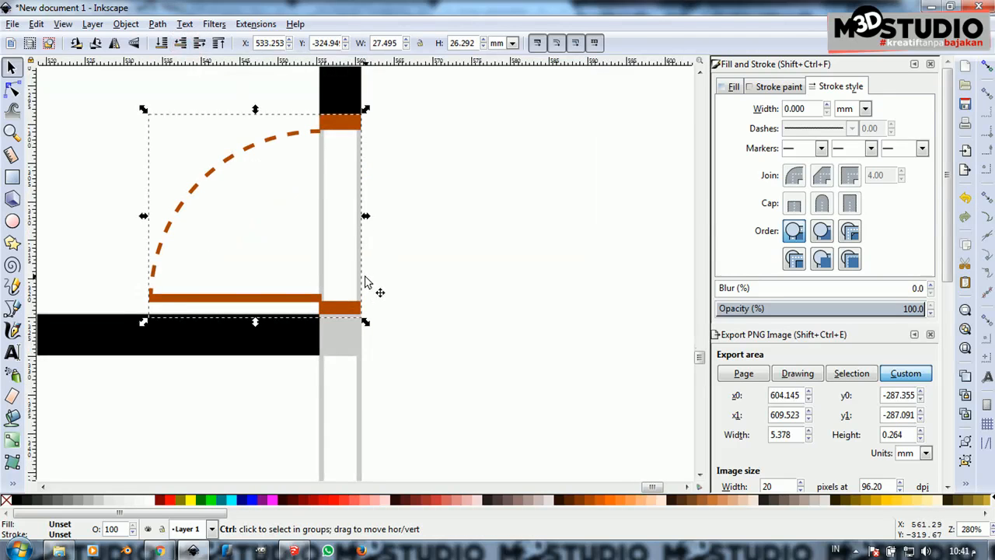
pyautogui.scroll(3, 338, 114)
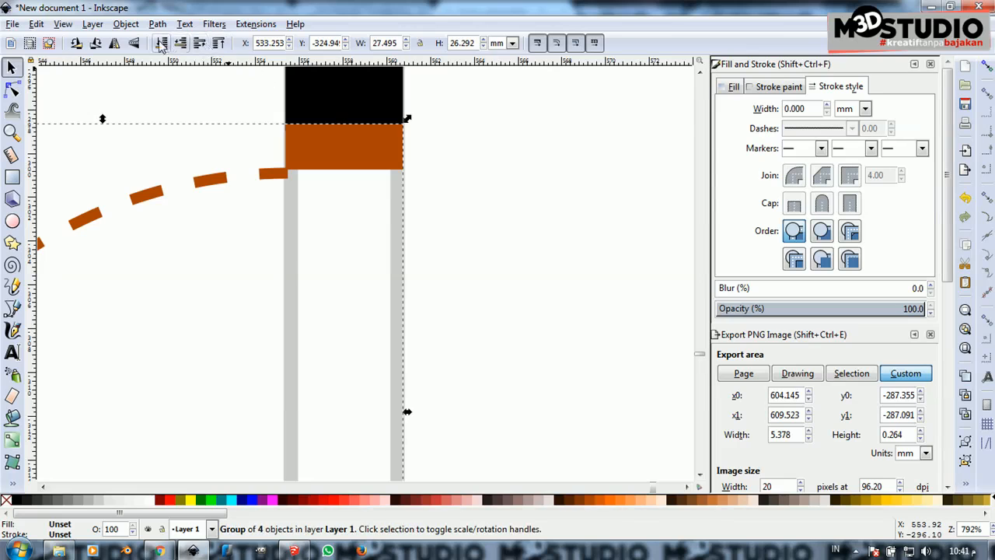
pyautogui.scroll(-3, 370, 173)
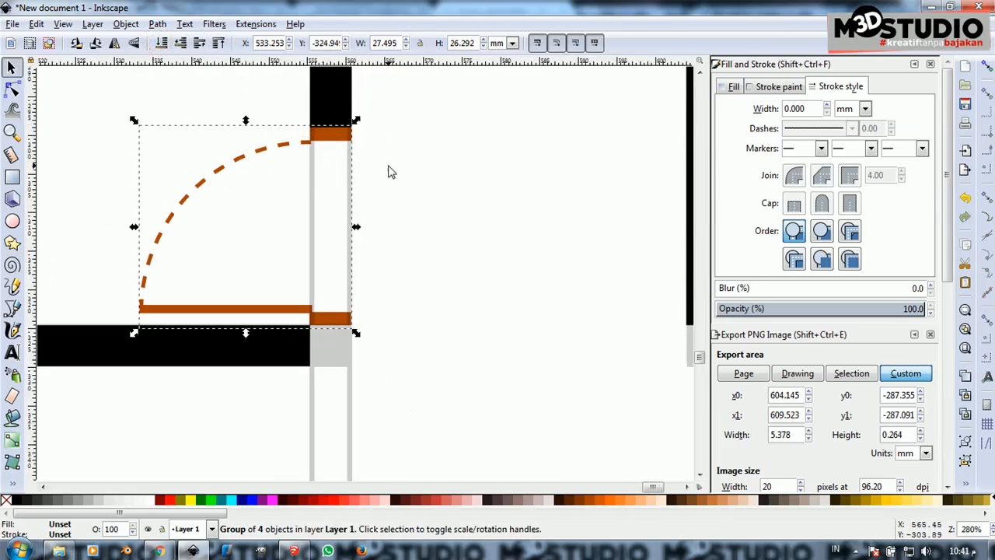
pyautogui.scroll(4, 344, 139)
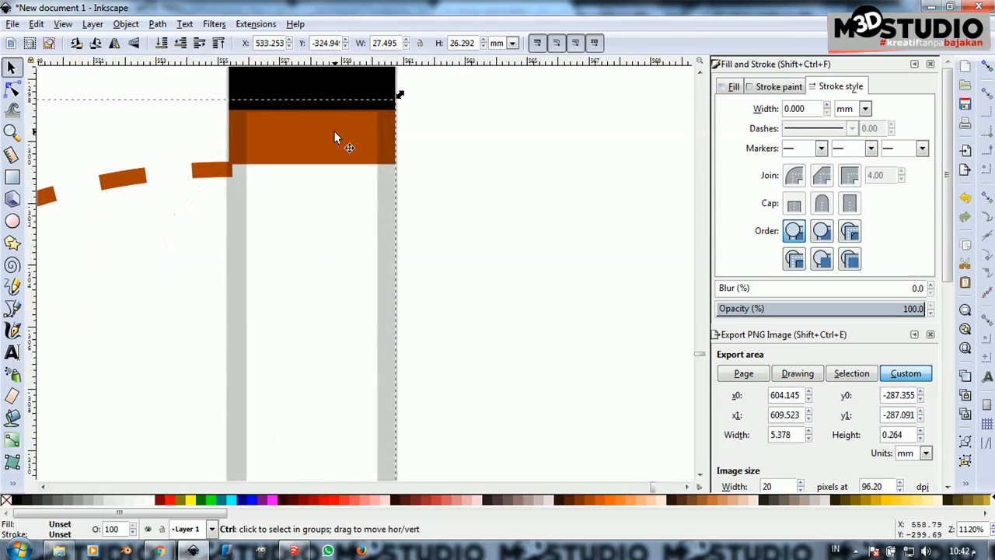
# Nudge the rotated door group upward to Y -324.78 mm within its wall opening
pyautogui.hotkey('alt', 'Up')
pyautogui.hotkey('alt', 'Up')
pyautogui.hotkey('alt', 'Up')
pyautogui.hotkey('alt', 'Up')
pyautogui.hotkey('alt', 'Up')
pyautogui.hotkey('alt', 'Up')
pyautogui.hotkey('alt', 'Up')
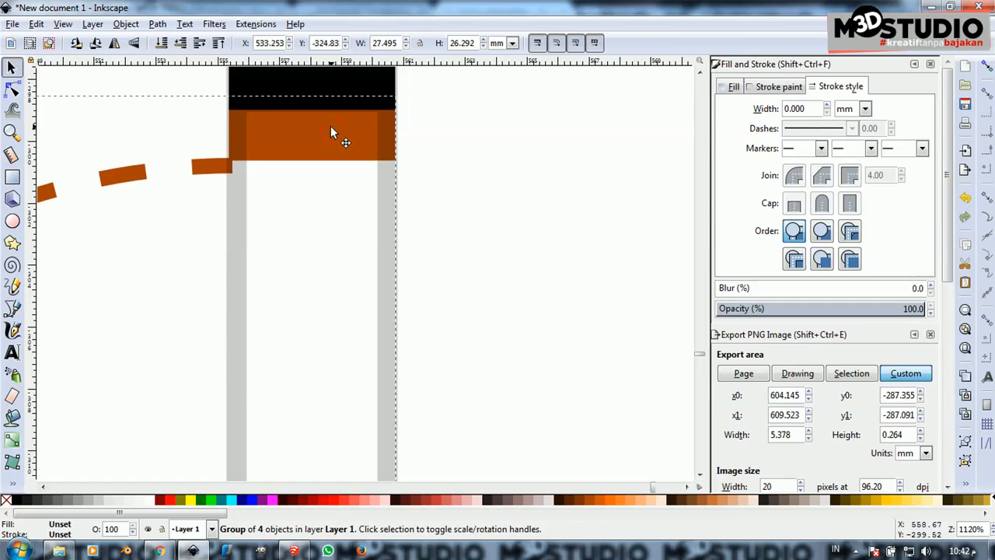
pyautogui.scroll(-3, 354, 102)
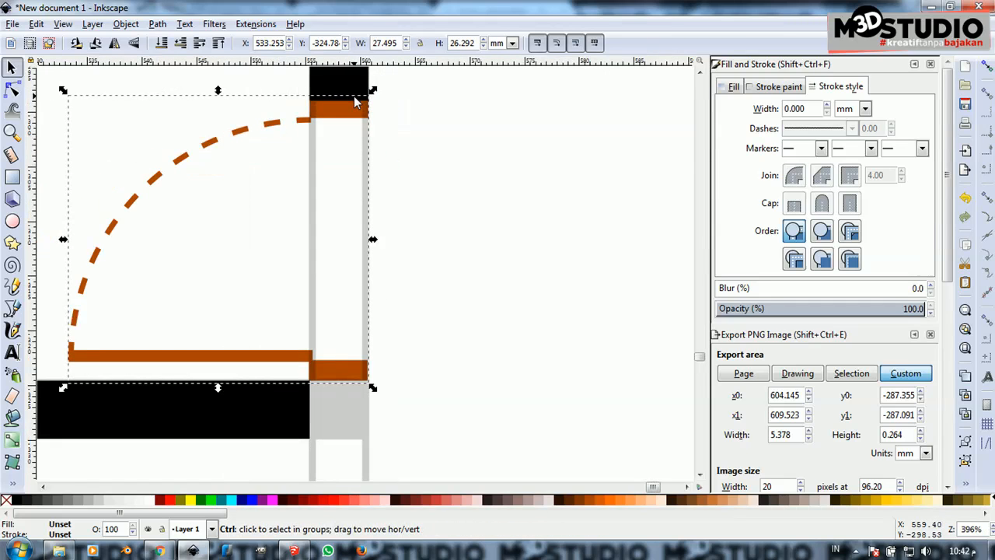
# Duplicate the rotated door and place the copy in the opening just below the horizontal wall, at Y -356.18 mm
pyautogui.scroll(-2, 420, 159)
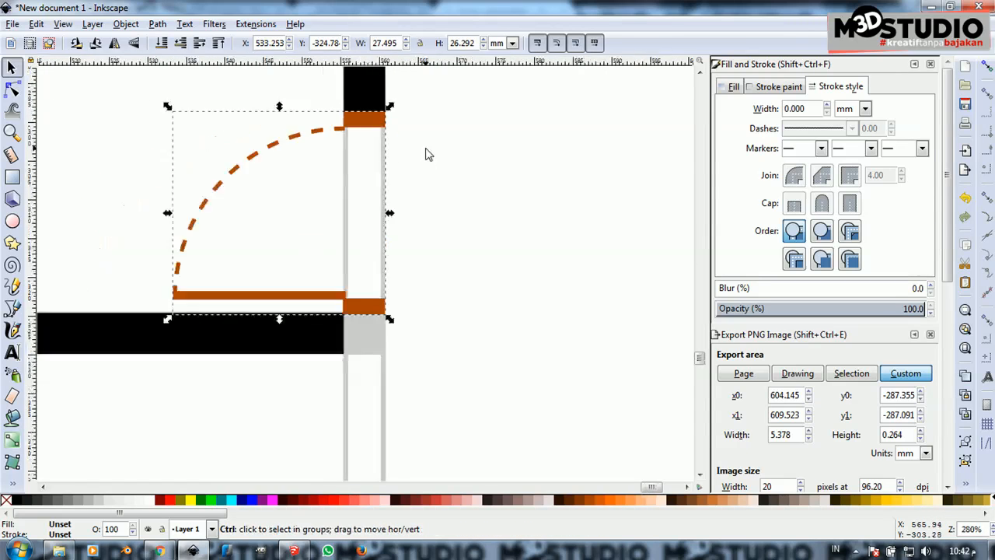
pyautogui.hotkey('ctrl', 'd')
pyautogui.moveTo(381, 133); pyautogui.dragTo(373, 309)
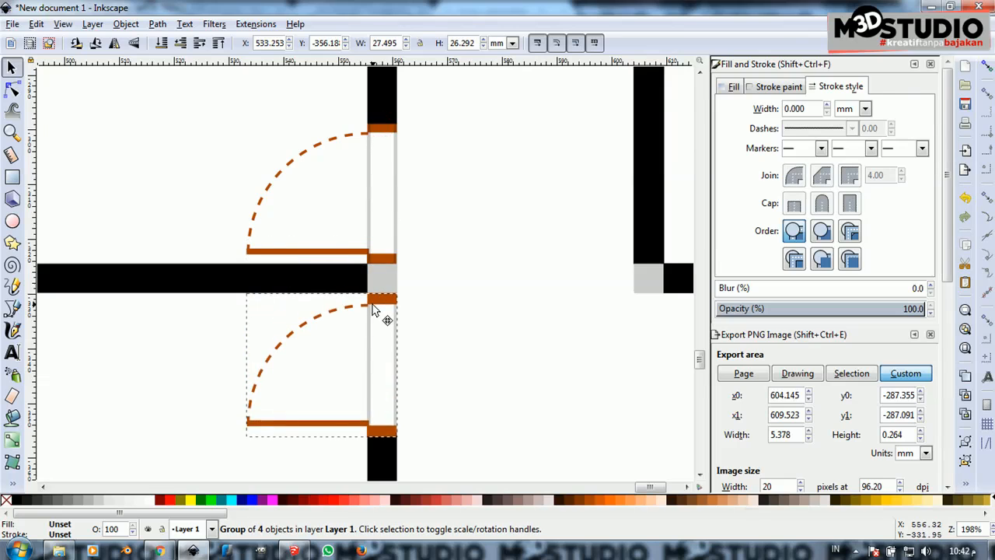
# Flip the lower door copy vertically and shift it up against the horizontal wall, to Y -355.999 mm
pyautogui.press('v')
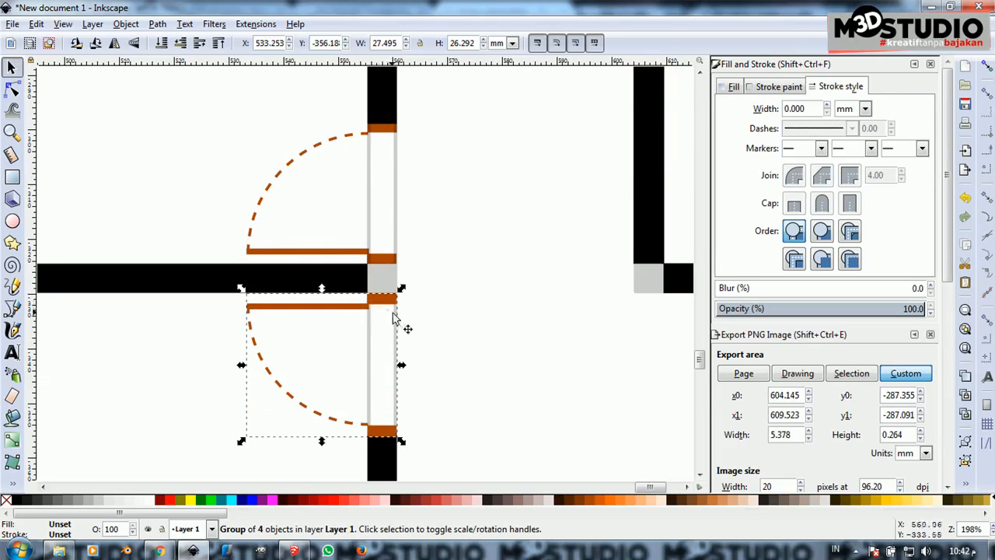
pyautogui.scroll(4, 381, 311)
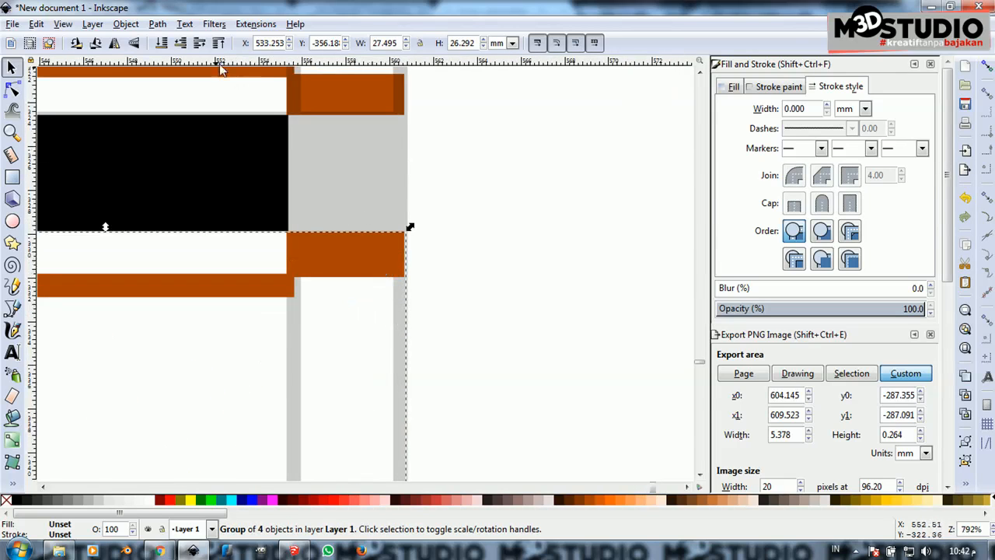
pyautogui.scroll(-4, 384, 178)
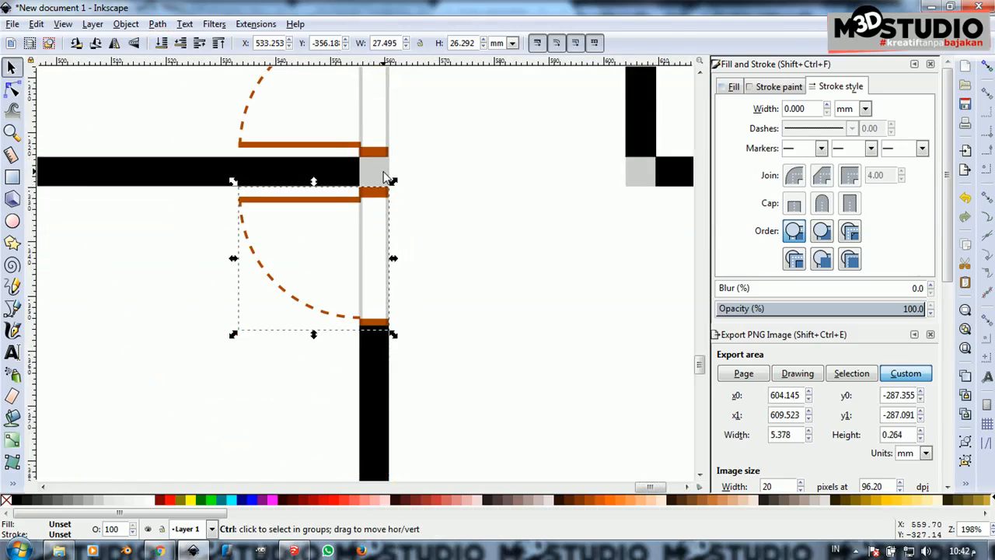
pyautogui.scroll(3, 374, 216)
pyautogui.moveTo(376, 163); pyautogui.dragTo(376, 159)
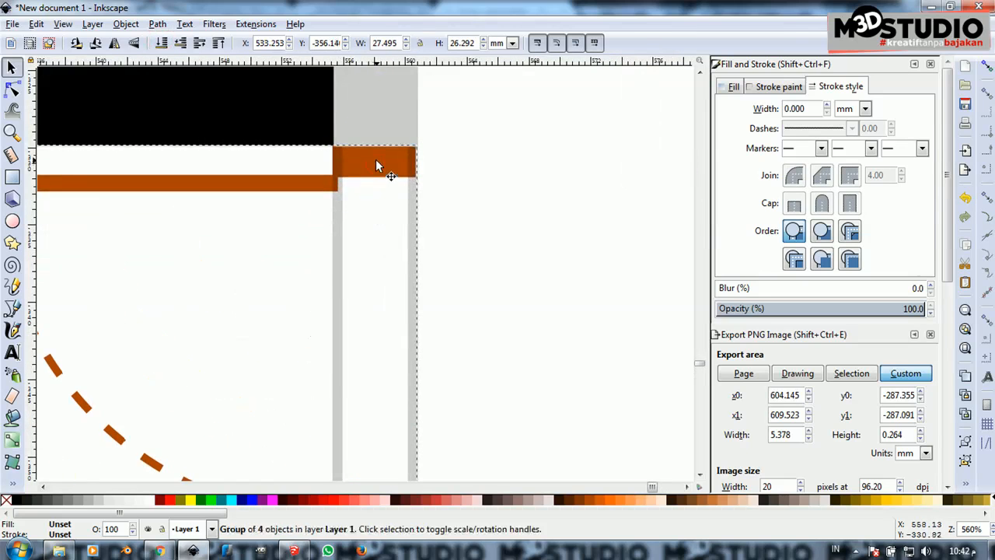
pyautogui.scroll(-3, 363, 116)
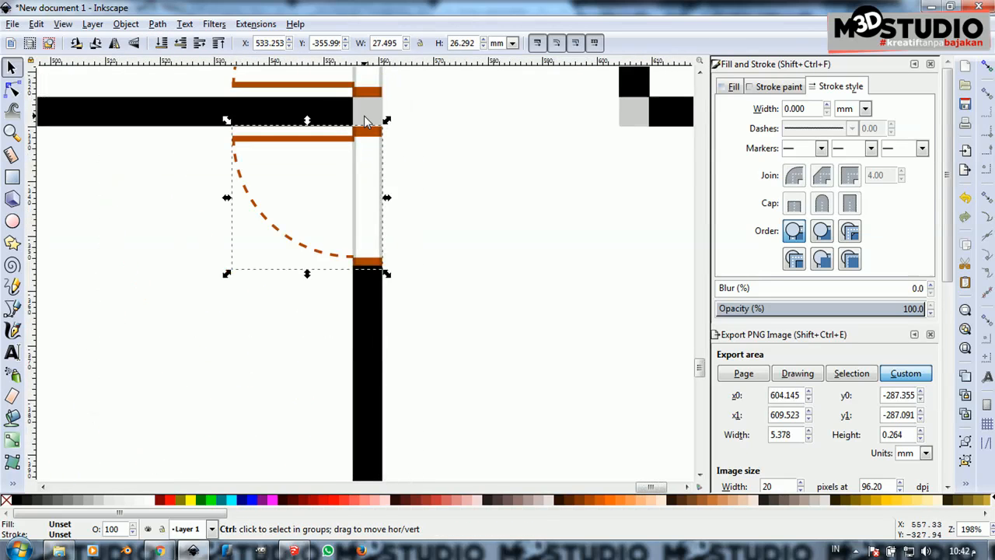
pyautogui.click(420, 189)
# Duplicate the door above the middle horizontal wall and place the copy in the large right-hand room, at about X 586.172, Y -450.4 mm
pyautogui.scroll(-5, 323, 210)
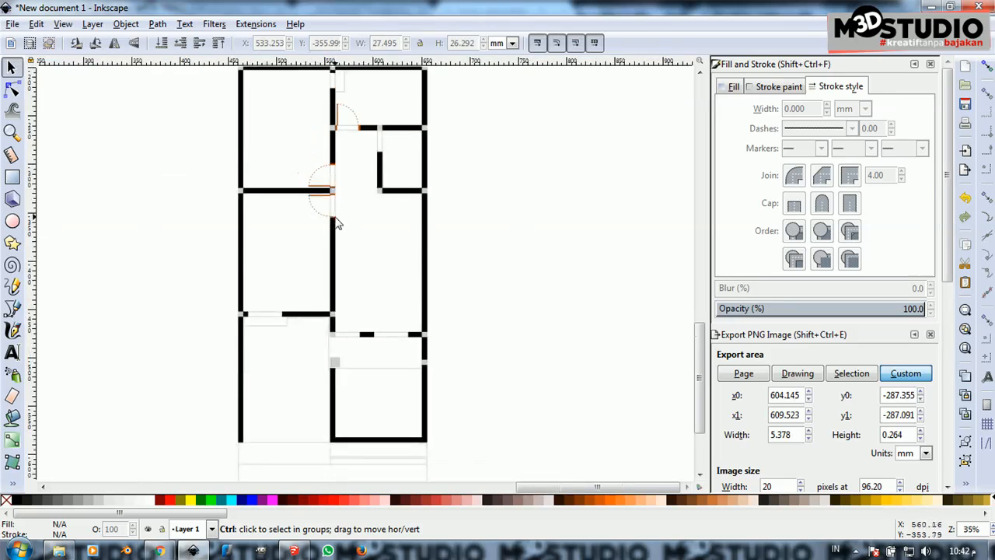
pyautogui.scroll(2, 355, 109)
pyautogui.scroll(-4, 334, 173)
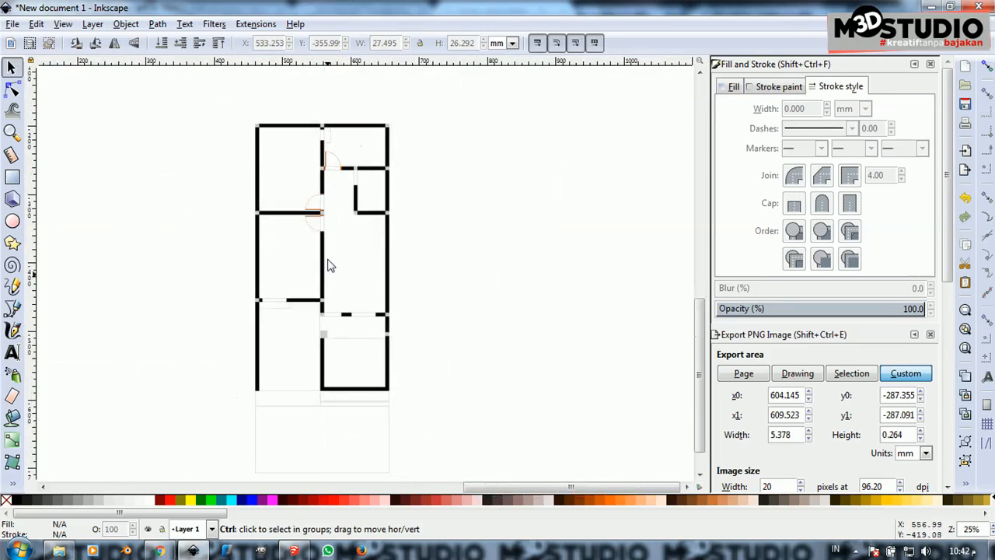
pyautogui.scroll(4, 304, 303)
pyautogui.scroll(1, 303, 303)
pyautogui.scroll(-2, 334, 288)
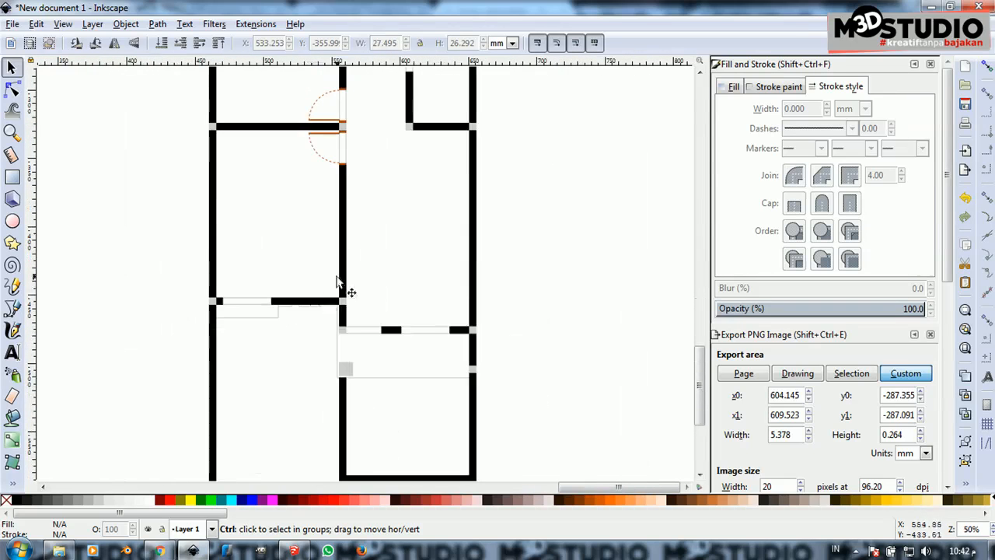
pyautogui.click(340, 122)
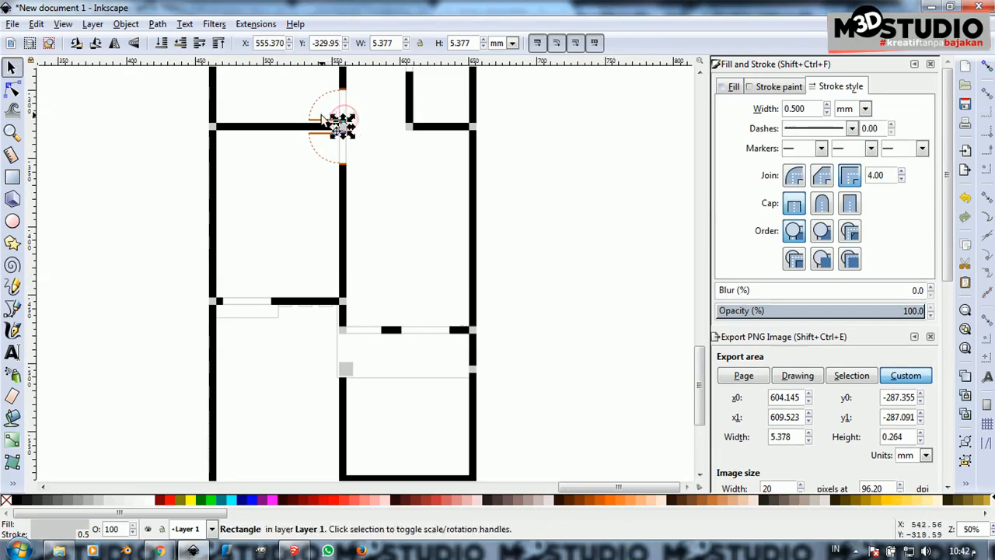
pyautogui.click(320, 119)
pyautogui.click(314, 105)
pyautogui.keyDown('ctrl'); pyautogui.click(314, 105); pyautogui.keyUp('ctrl')
pyautogui.moveTo(314, 105); pyautogui.dragTo(389, 272)
pyautogui.scroll(2, 414, 334)
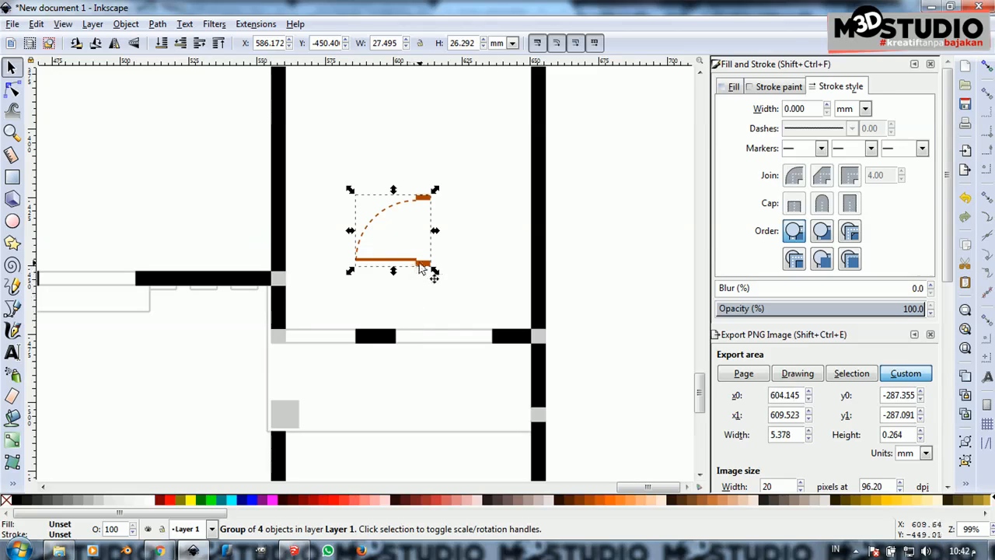
# Rotate the copied door 90° clockwise and move it into the doorway beside the lower column, at X 561.383, Y -479.06 mm
pyautogui.click(424, 266)
pyautogui.moveTo(436, 190); pyautogui.dragTo(456, 280)
pyautogui.moveTo(373, 271); pyautogui.dragTo(287, 348)
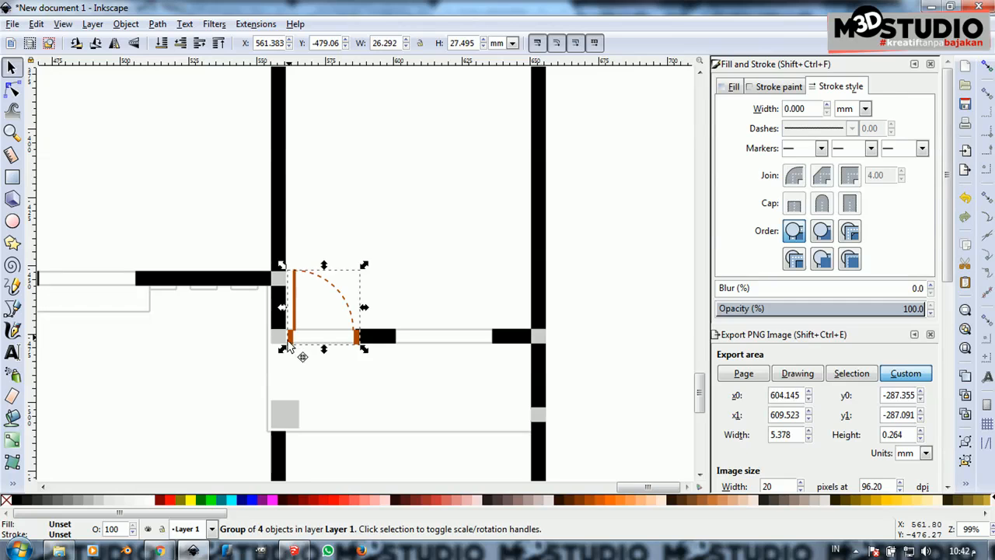
# Turn snapping on and align the door's left jamb with the grey column, at X 560.773, Y -478.71 mm
pyautogui.scroll(6, 289, 343)
pyautogui.moveTo(301, 313); pyautogui.dragTo(286, 309)
pyautogui.scroll(4, 280, 311)
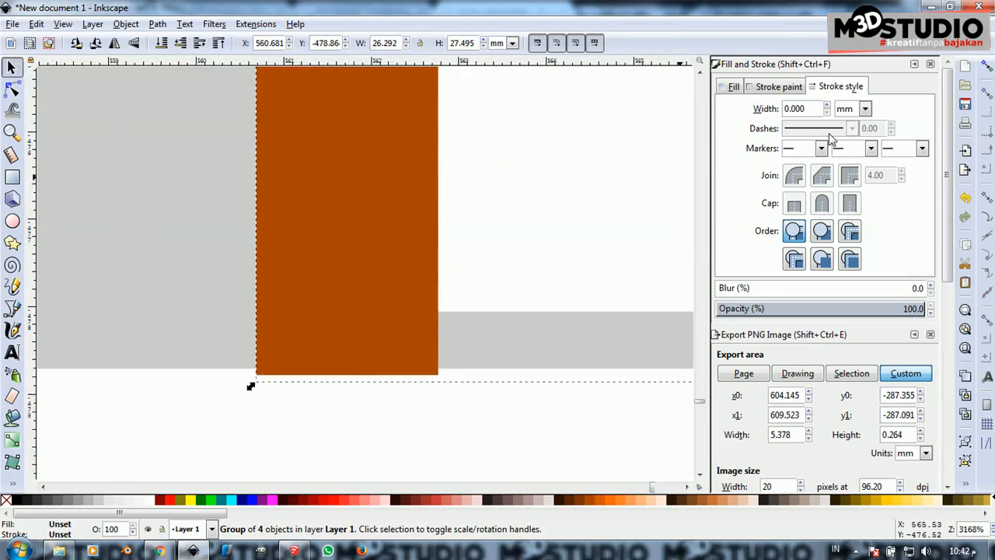
pyautogui.moveTo(351, 342); pyautogui.dragTo(290, 304)
pyautogui.scroll(-4, 361, 329)
pyautogui.scroll(-1, 291, 304)
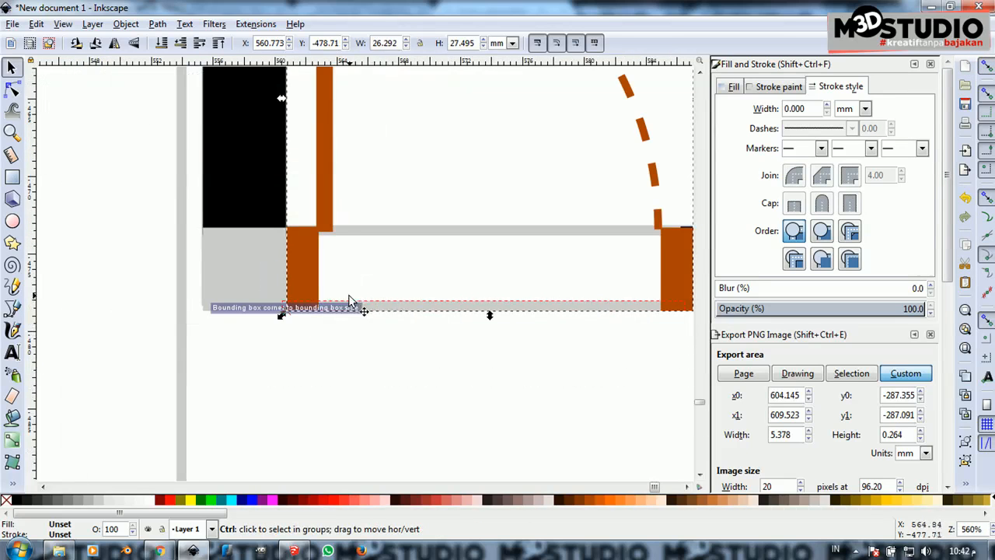
# Snap the door's right jamb to the lower edge of the adjoining black wall, at X 560.748, Y -478.646 mm
pyautogui.scroll(-2, 357, 292)
pyautogui.scroll(5, 532, 304)
pyautogui.scroll(2, 533, 306)
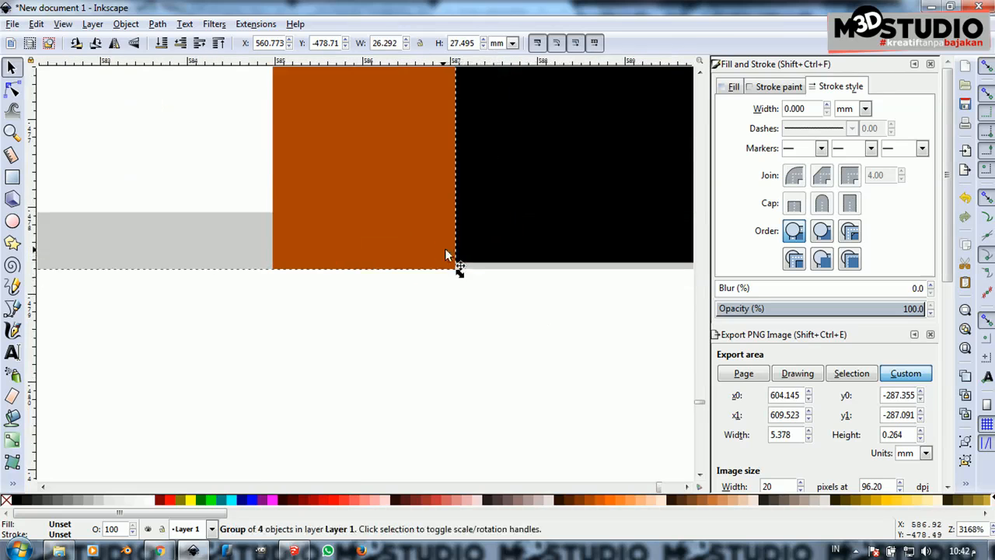
pyautogui.moveTo(445, 248); pyautogui.dragTo(437, 235)
pyautogui.scroll(-4, 544, 308)
pyautogui.scroll(-1, 544, 308)
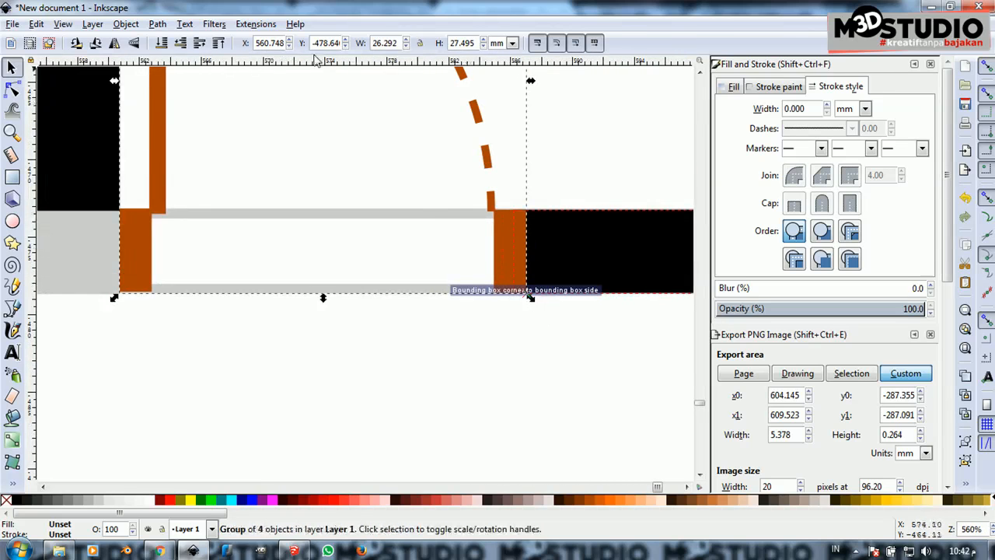
# Send the door to the bottom of the stacking order and shift it left to X 560.498 mm
pyautogui.click(162, 44)
pyautogui.scroll(1, 484, 273)
pyautogui.scroll(-1, 491, 269)
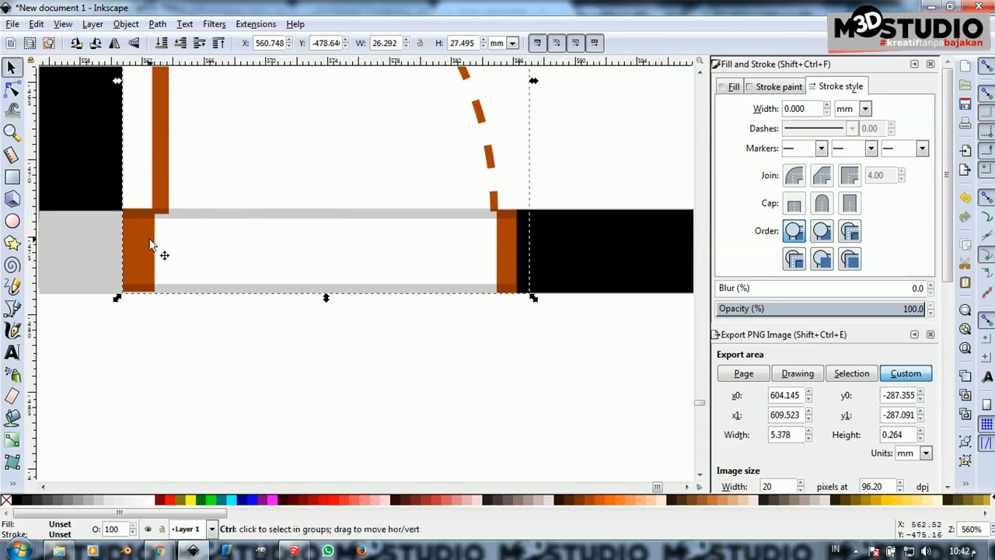
pyautogui.moveTo(144, 237); pyautogui.dragTo(140, 236)
pyautogui.scroll(-5, 247, 240)
pyautogui.scroll(-2, 318, 267)
pyautogui.click(475, 258)
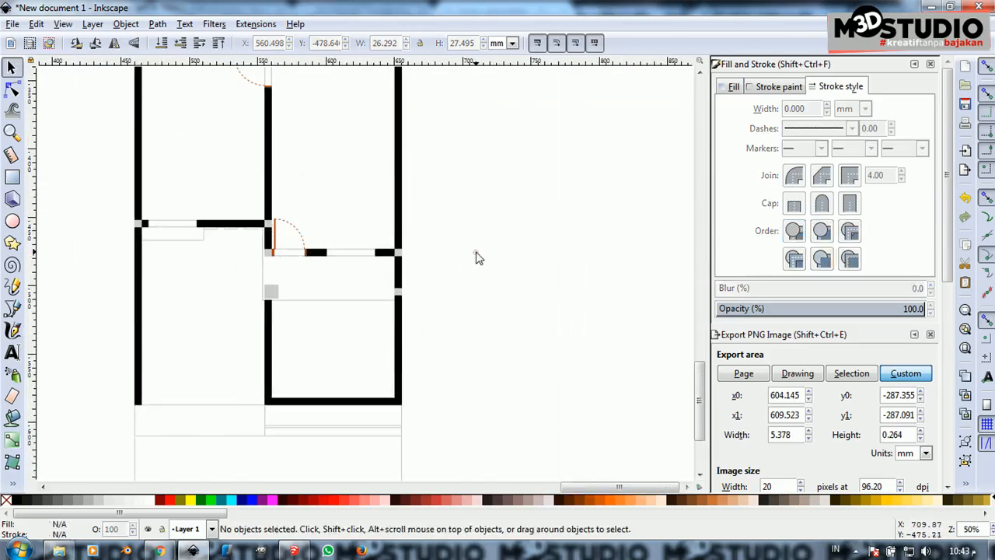
# Duplicate the uppermost door and place the copy in the open area beside the small room
pyautogui.scroll(-2, 477, 256)
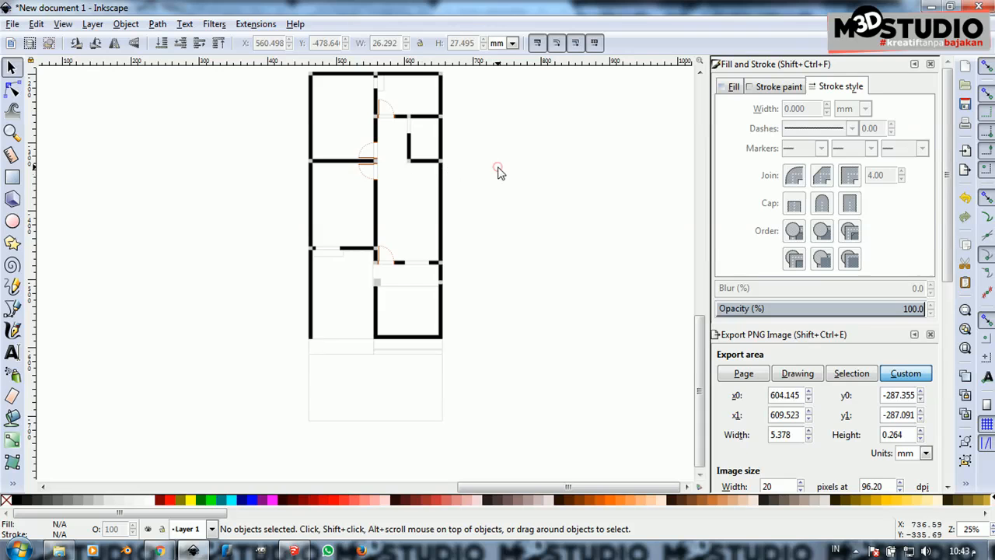
pyautogui.scroll(-2, 355, 132)
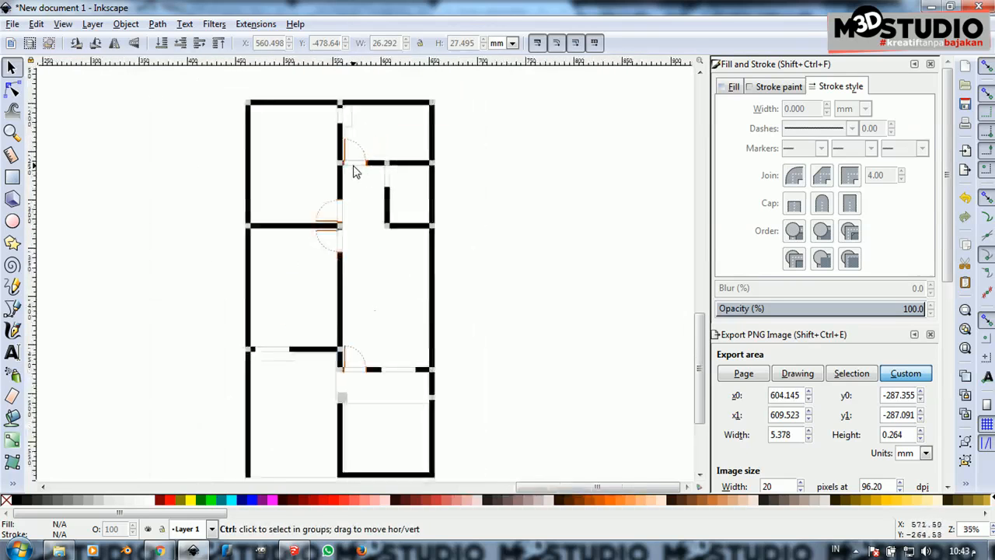
pyautogui.scroll(4, 389, 194)
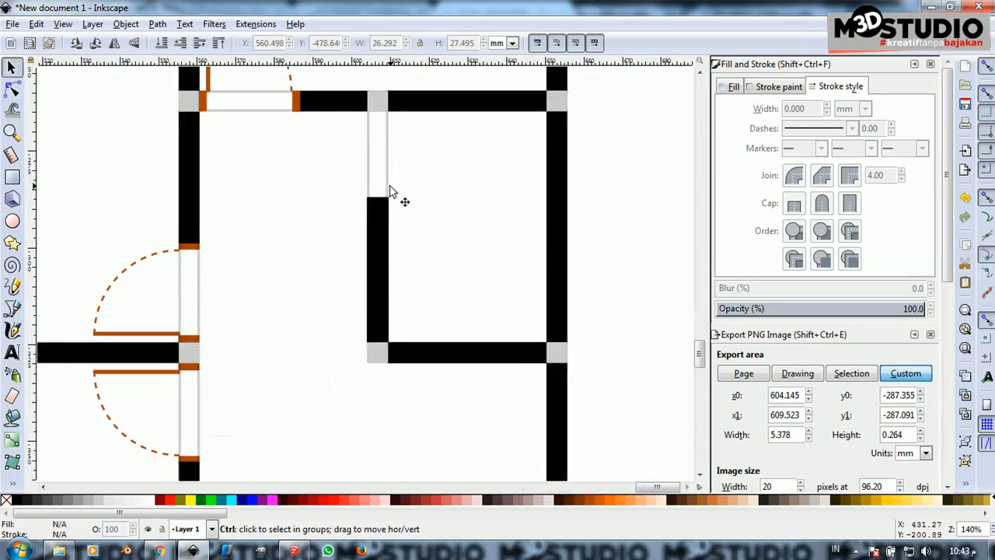
pyautogui.scroll(-1, 318, 236)
pyautogui.scroll(1, 311, 116)
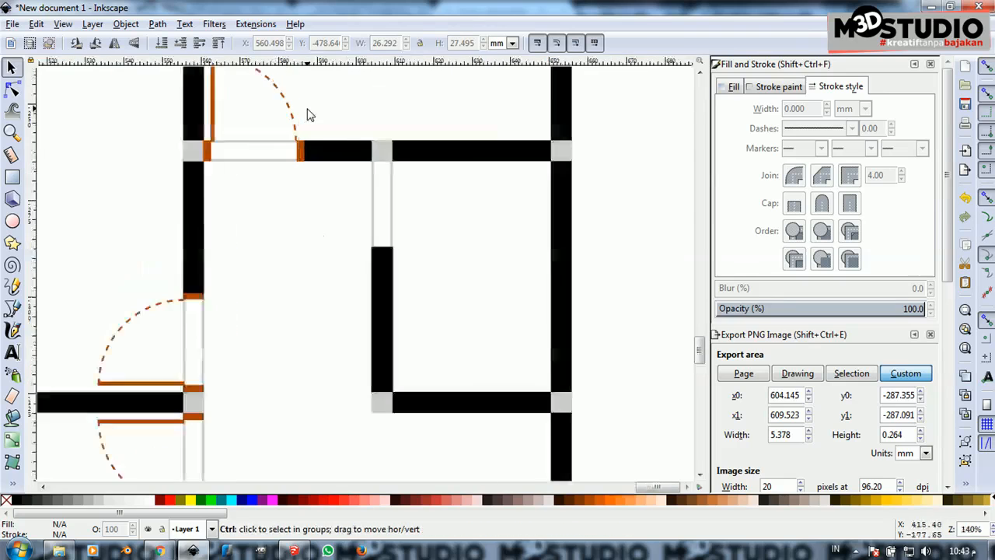
pyautogui.click(216, 125)
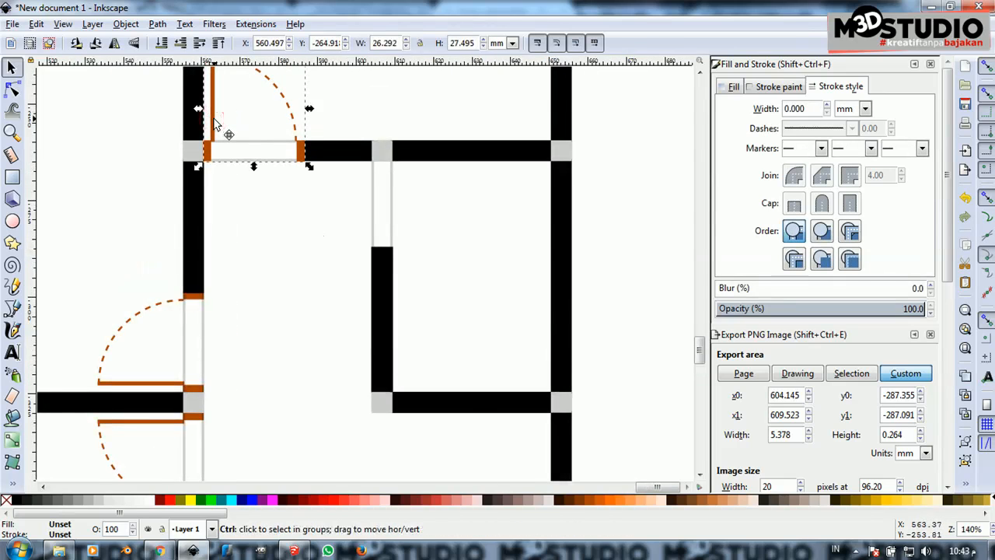
pyautogui.hotkey('ctrl', 'd')
pyautogui.moveTo(217, 127); pyautogui.dragTo(281, 260)
# Rotate the new copy 90° clockwise and move it into the small room's doorway, at X 603.891, Y -290.88 mm
pyautogui.click(280, 254)
pyautogui.moveTo(377, 190); pyautogui.dragTo(440, 326)
pyautogui.moveTo(291, 204); pyautogui.dragTo(395, 170)
# Scale the small room's door down proportionally to 23.542 × 22.513 mm to fit its opening
pyautogui.scroll(2, 476, 264)
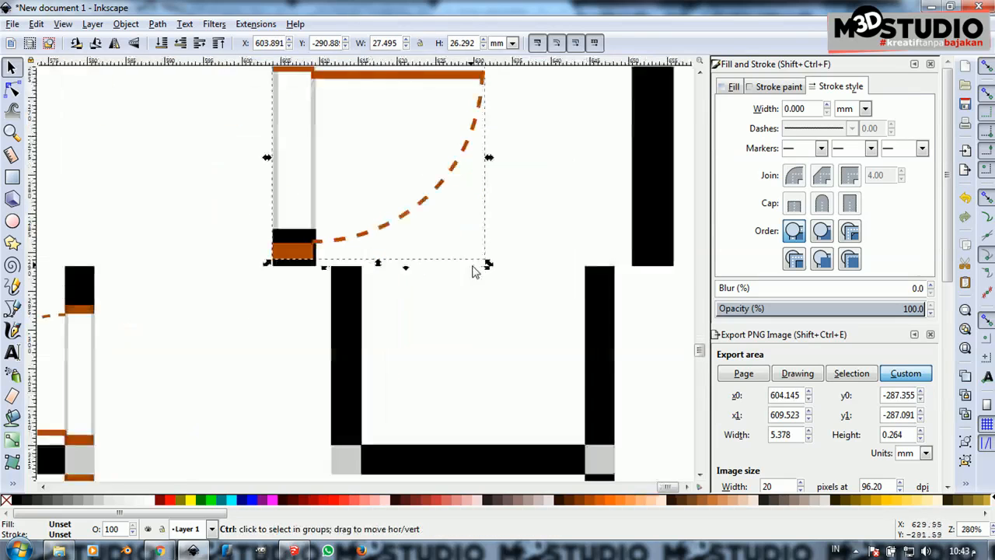
pyautogui.moveTo(488, 264); pyautogui.dragTo(469, 241)
pyautogui.scroll(-2, 379, 275)
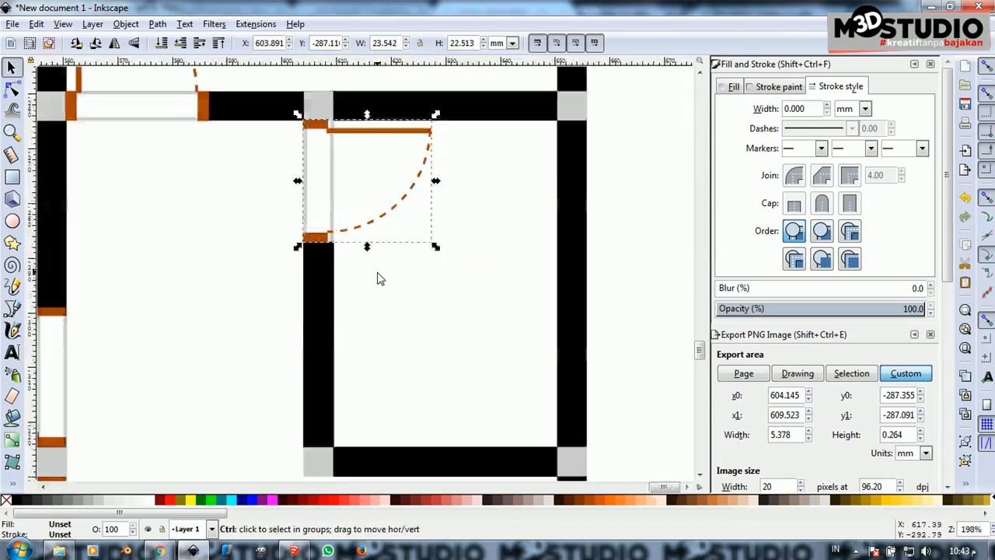
# Ungroup the small room's door into its separate parts and clear the selection
pyautogui.scroll(3, 352, 167)
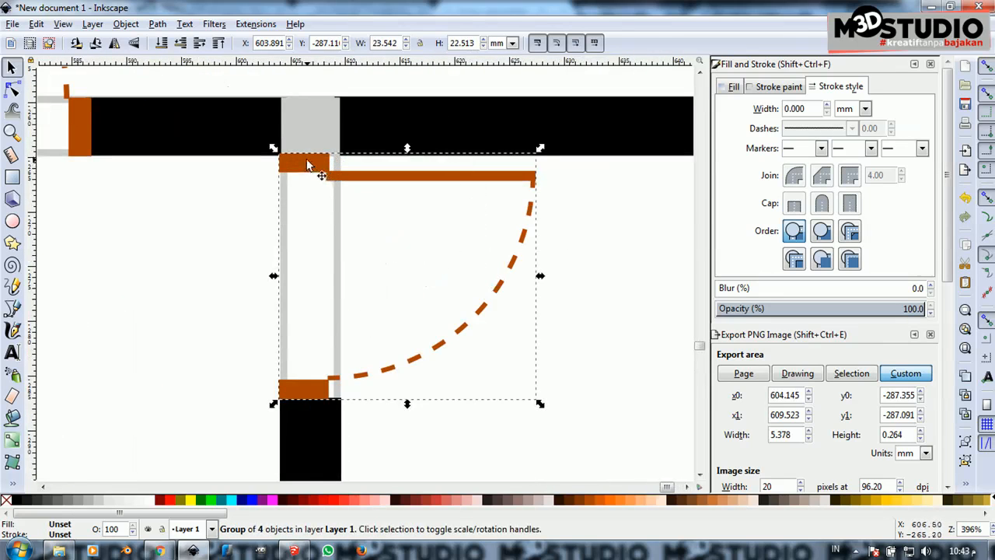
pyautogui.rightClick(308, 165)
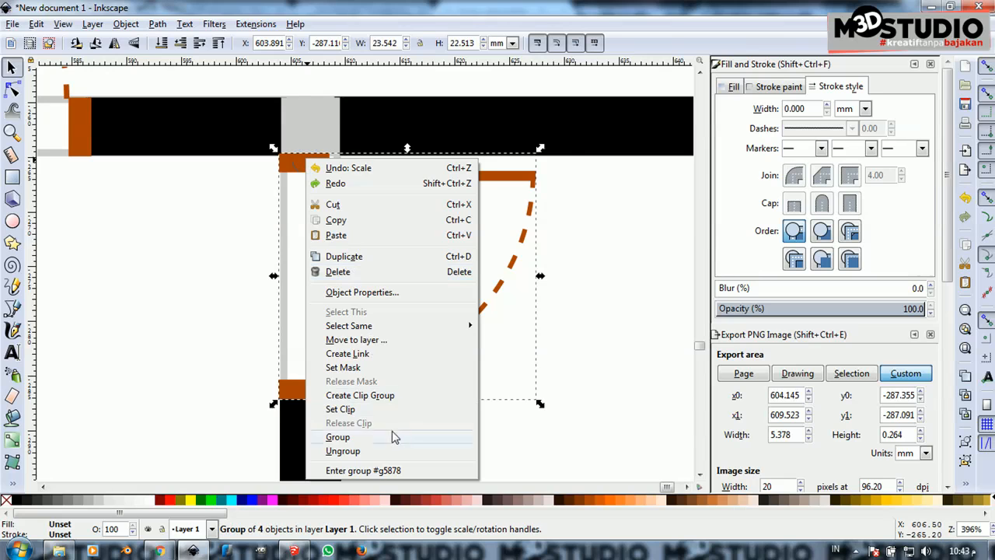
pyautogui.click(342, 451)
pyautogui.click(228, 229)
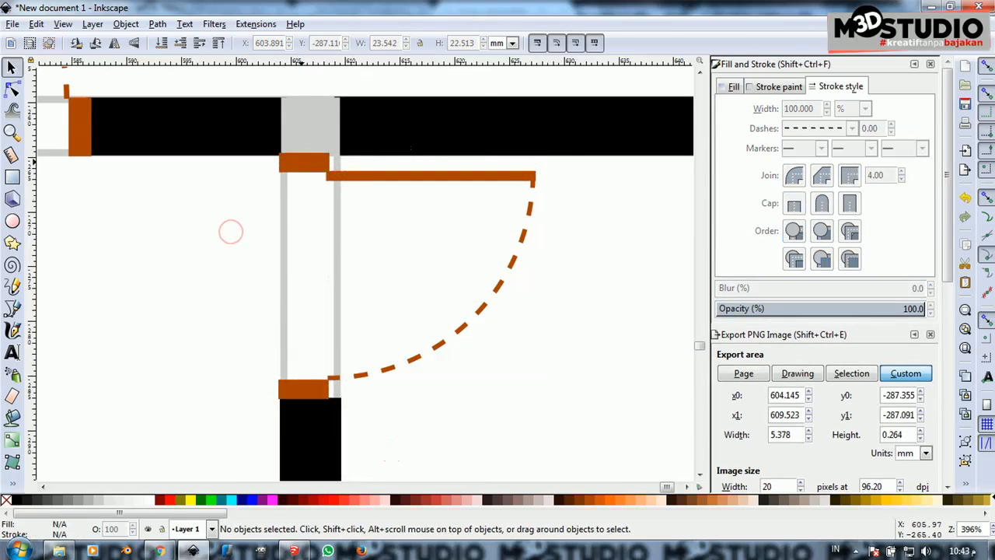
# Shift both jambs of the small door to X 604.006 mm and widen them to 5.592 mm to span the wall thickness
pyautogui.click(302, 167)
pyautogui.keyDown('shift'); pyautogui.click(316, 387); pyautogui.keyUp('shift')
pyautogui.scroll(4, 284, 161)
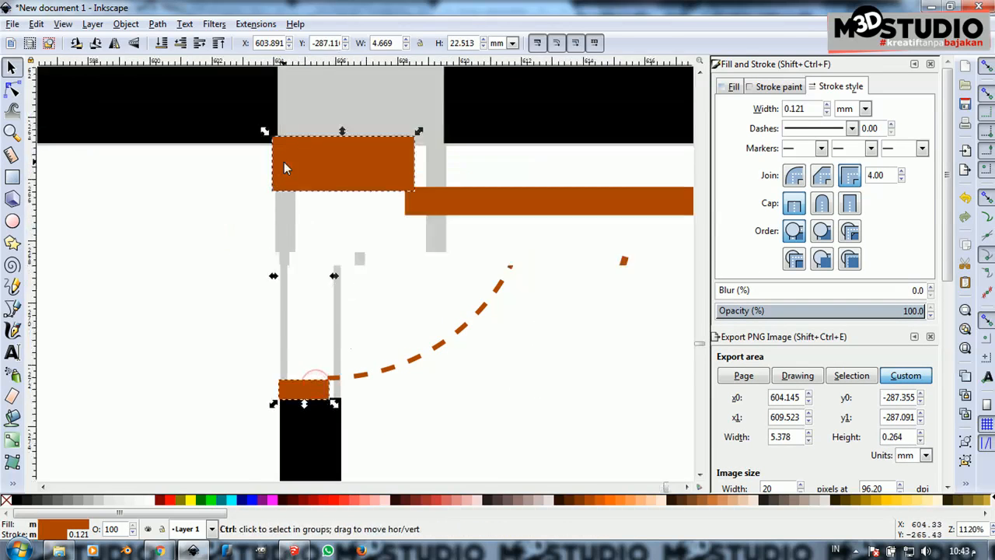
pyautogui.moveTo(287, 156); pyautogui.dragTo(291, 153)
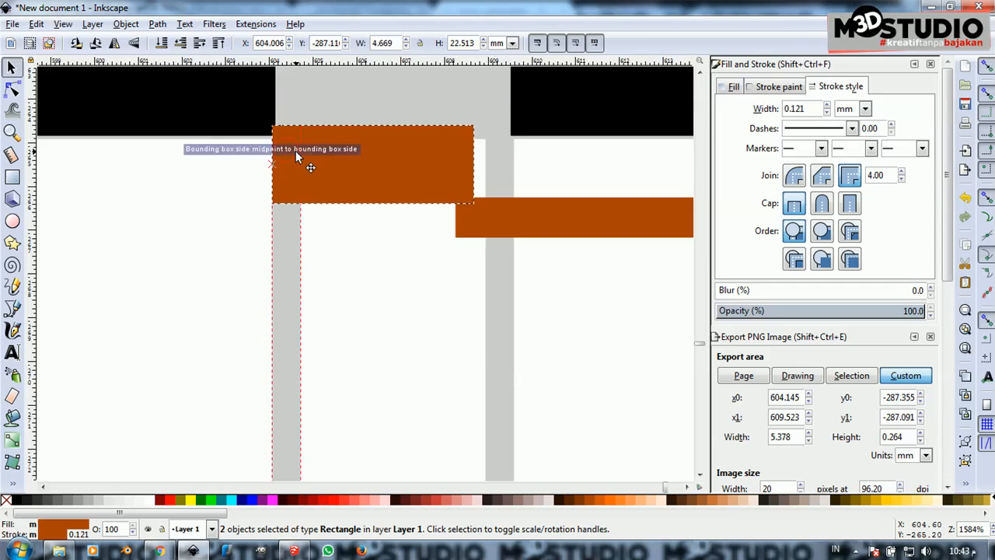
pyautogui.scroll(-1, 404, 189)
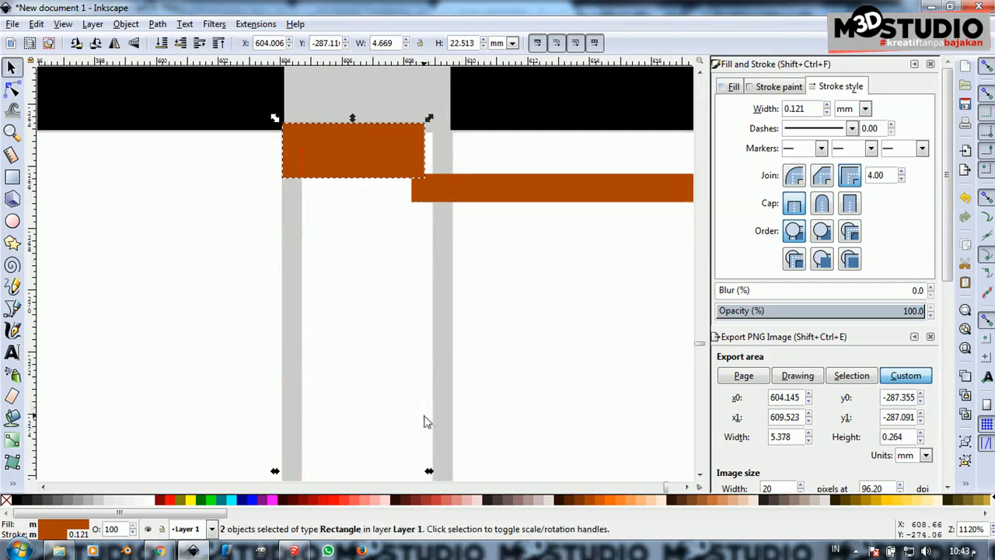
pyautogui.moveTo(430, 472); pyautogui.dragTo(456, 472)
pyautogui.scroll(-3, 388, 401)
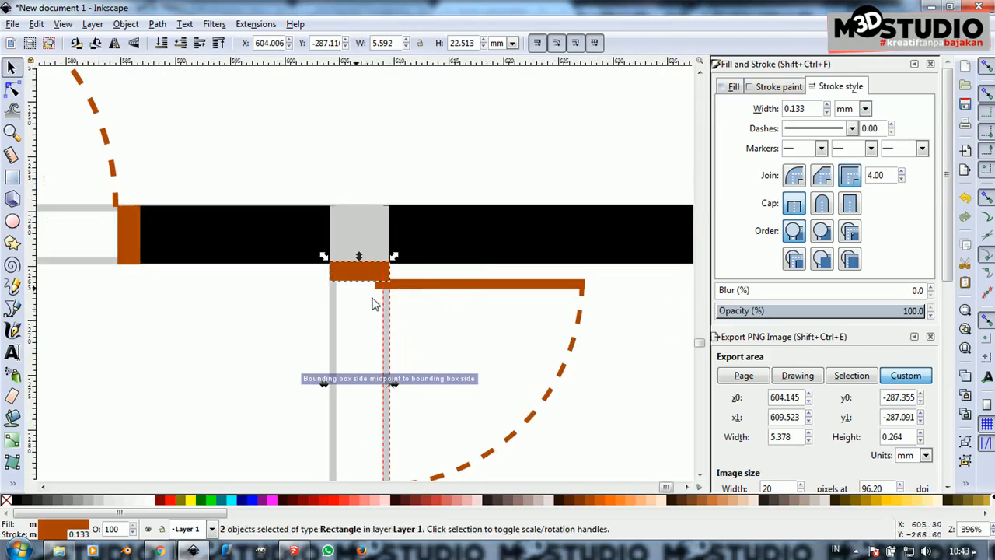
# Move the small door's leaf and dashed swing arc together so they meet the widened jambs
pyautogui.click(435, 285)
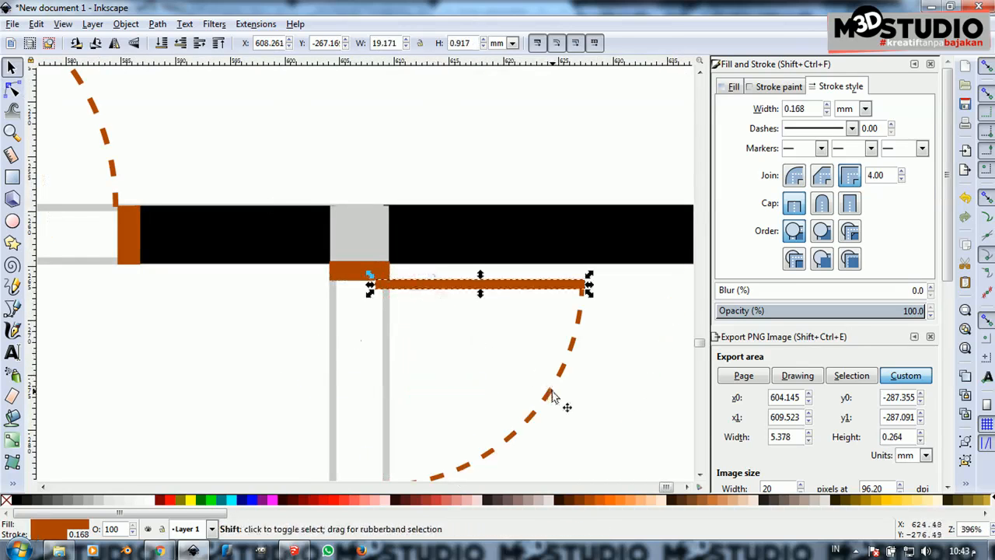
pyautogui.keyDown('shift'); pyautogui.click(552, 396); pyautogui.keyUp('shift')
pyautogui.scroll(3, 428, 318)
pyautogui.moveTo(319, 250); pyautogui.dragTo(295, 203)
pyautogui.scroll(-1, 294, 202)
pyautogui.scroll(-3, 295, 203)
# Group the small door's jambs, leaf and swing arc into one object and deselect it
pyautogui.keyDown('shift'); pyautogui.click(288, 204); pyautogui.keyUp('shift')
pyautogui.rightClick(289, 204)
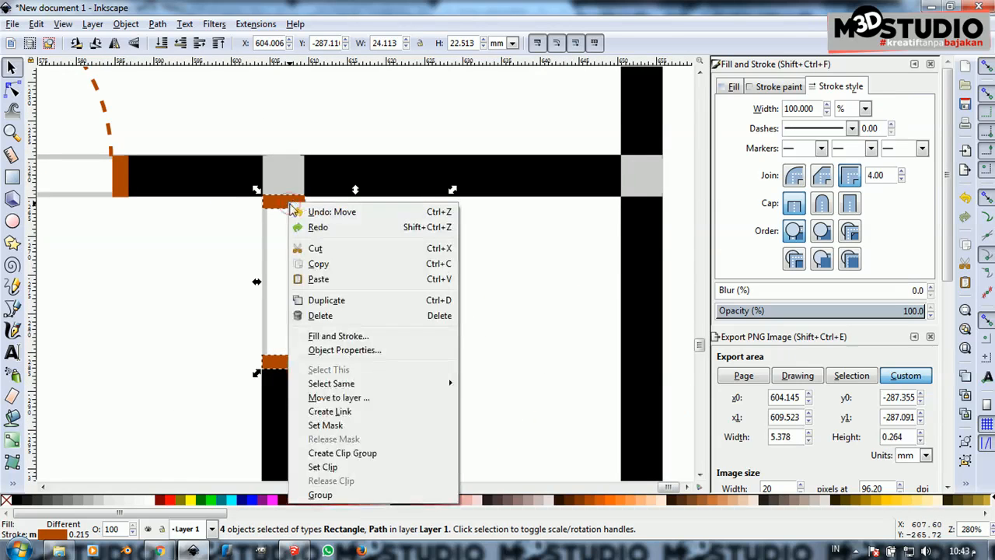
pyautogui.click(351, 496)
pyautogui.scroll(-3, 328, 136)
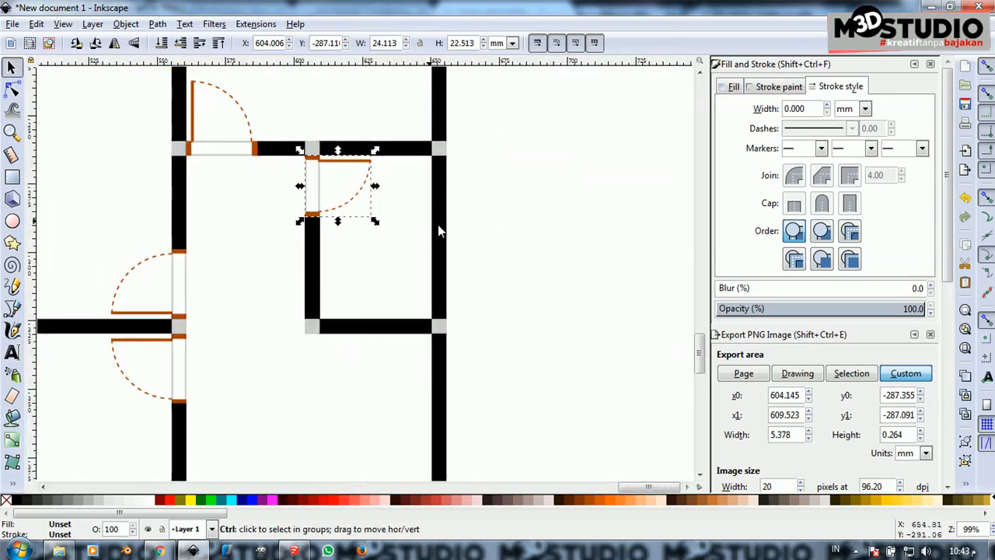
pyautogui.click(518, 243)
pyautogui.scroll(-4, 371, 249)
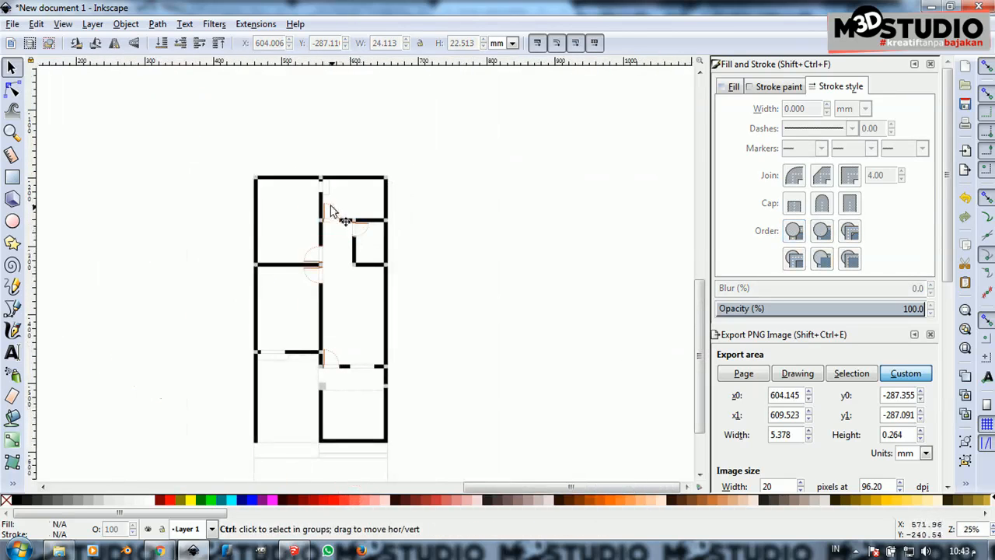
# Duplicate the lower entrance door and place the copy in the adjacent room above its open window gap
pyautogui.scroll(6, 337, 358)
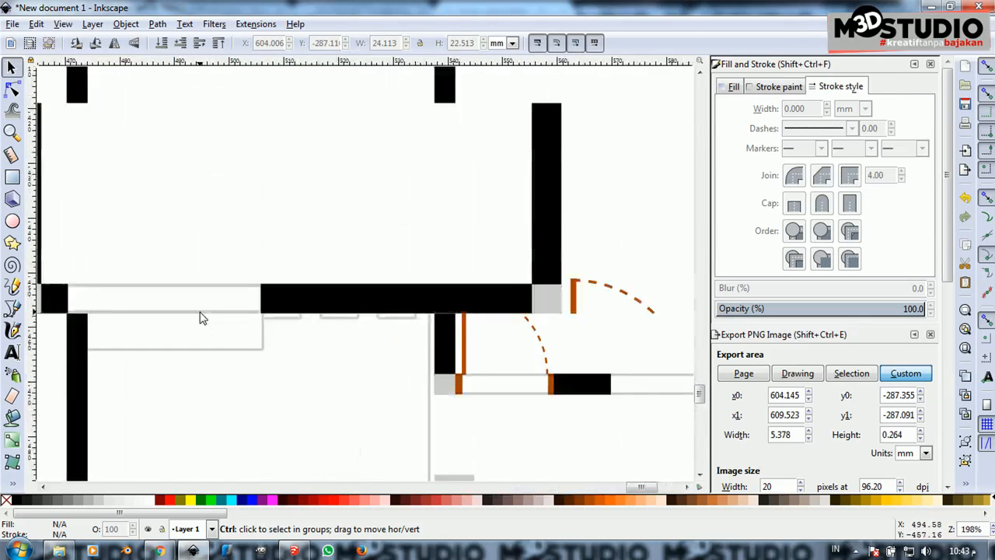
pyautogui.scroll(-1, 466, 374)
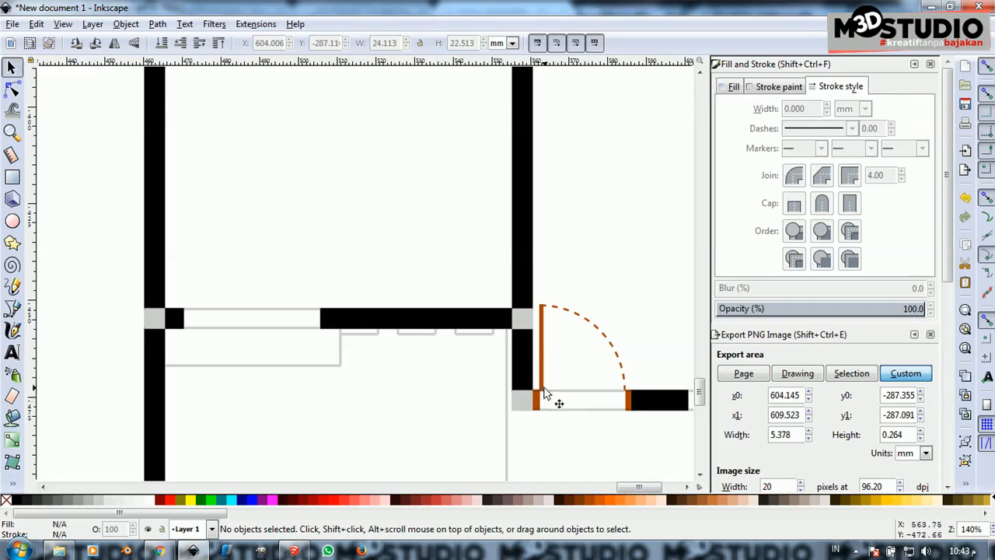
pyautogui.click(544, 391)
pyautogui.hotkey('ctrl', 'g')
pyautogui.rightClick(548, 378)
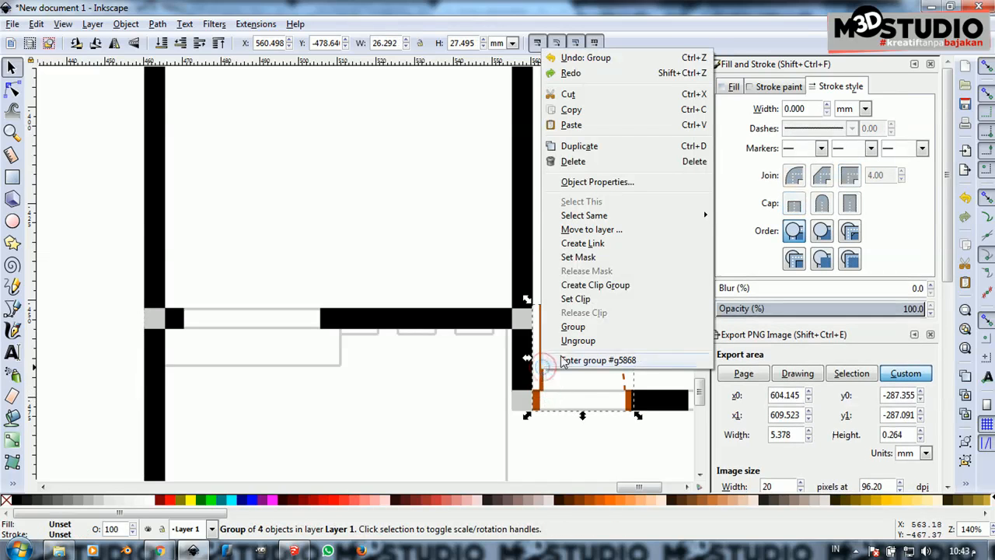
pyautogui.click(584, 149)
pyautogui.moveTo(565, 313); pyautogui.dragTo(280, 147)
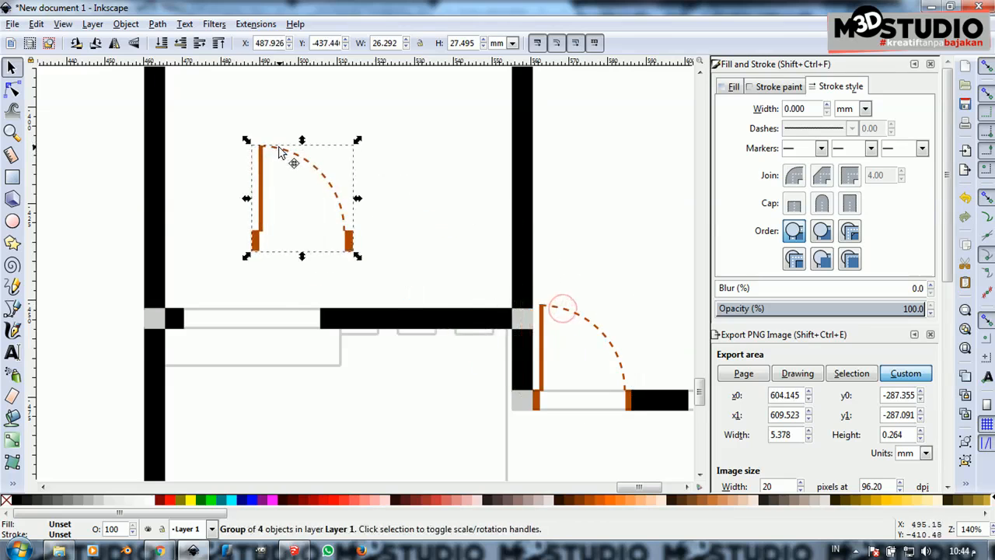
# Ungroup the door copy and delete its dashed swing arc and leaf, keeping only the two jambs
pyautogui.rightClick(280, 148)
pyautogui.click(348, 439)
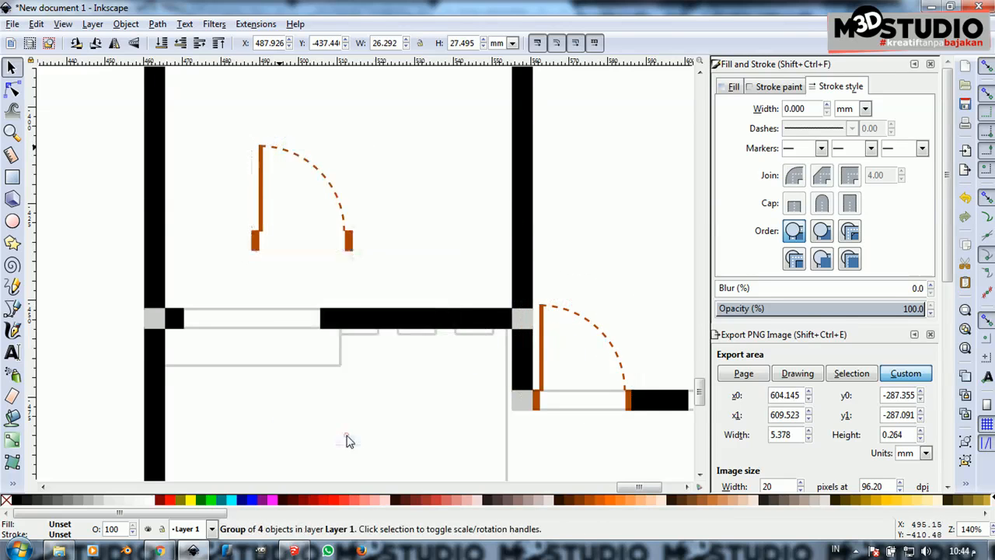
pyautogui.click(379, 191)
pyautogui.click(329, 188)
pyautogui.press('Delete')
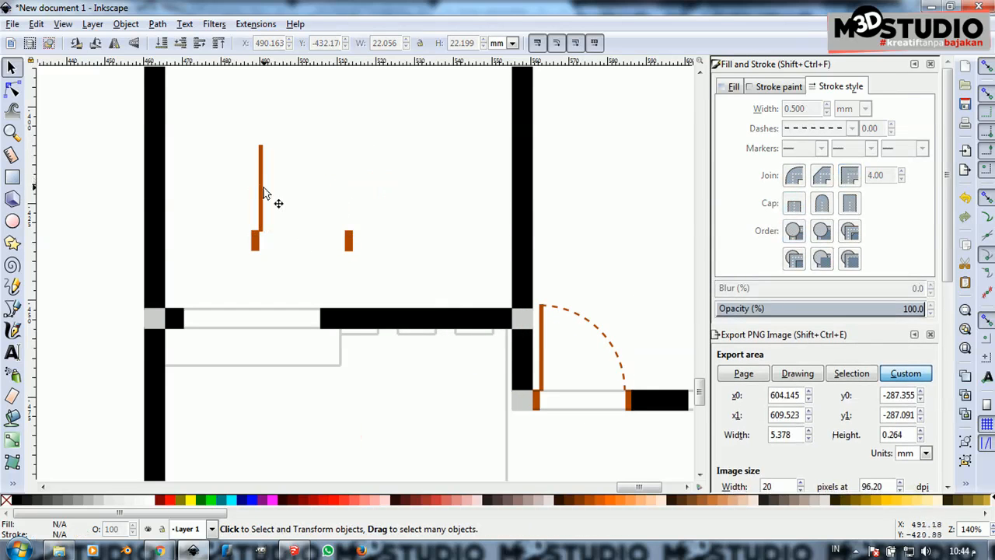
pyautogui.press('Delete')
# Move one jamb into the window opening below and snap it flush against the wall at the opening's left end
pyautogui.moveTo(253, 242)
pyautogui.mouseDown()
pyautogui.moveTo(240, 273)
pyautogui.moveTo(188, 327)
pyautogui.moveTo(186, 318)
pyautogui.moveTo(219, 311)
pyautogui.mouseUp()
pyautogui.keyDown('ctrl'); pyautogui.scroll(5, 189, 329); pyautogui.keyUp('ctrl')
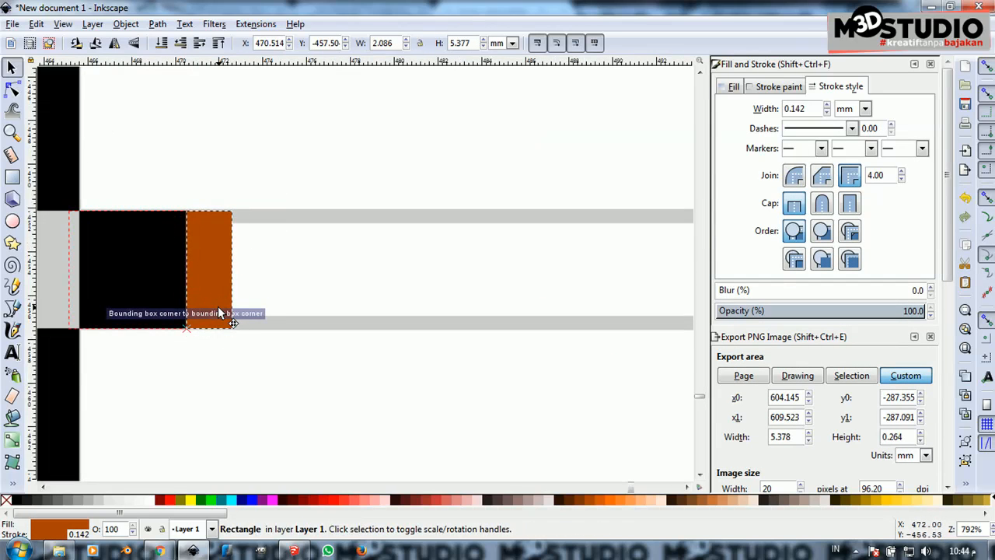
pyautogui.keyDown('ctrl'); pyautogui.scroll(-1, 190, 306); pyautogui.keyUp('ctrl')
pyautogui.keyDown('ctrl'); pyautogui.scroll(2, 194, 292); pyautogui.keyUp('ctrl')
pyautogui.keyDown('ctrl'); pyautogui.scroll(-4, 195, 290); pyautogui.keyUp('ctrl')
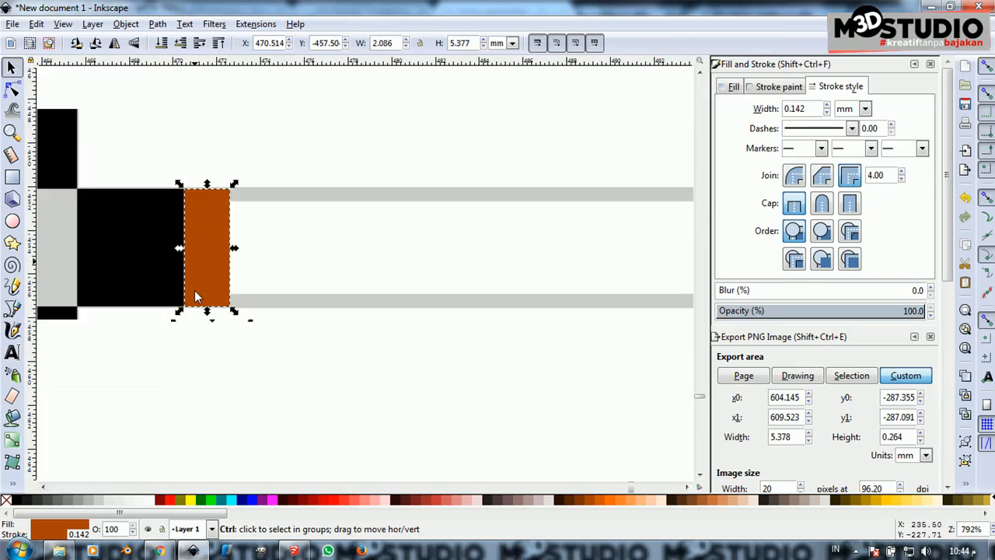
pyautogui.keyDown('ctrl'); pyautogui.scroll(1, 201, 295); pyautogui.keyUp('ctrl')
# Duplicate the placed jamb and align the copy flush with the wall at the opening's opposite end
pyautogui.hotkey('ctrl', 'd')
pyautogui.moveTo(199, 289); pyautogui.dragTo(487, 280)
pyautogui.moveTo(559, 274); pyautogui.dragTo(580, 274)
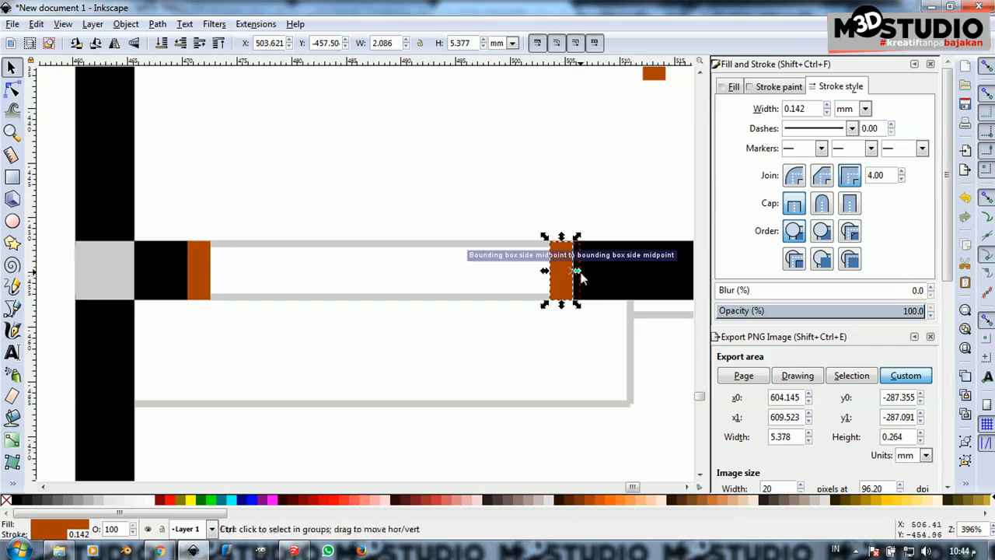
pyautogui.keyDown('ctrl'); pyautogui.scroll(6, 580, 278); pyautogui.keyUp('ctrl')
pyautogui.moveTo(491, 297); pyautogui.dragTo(492, 298)
pyautogui.scroll(-6, 550, 311)
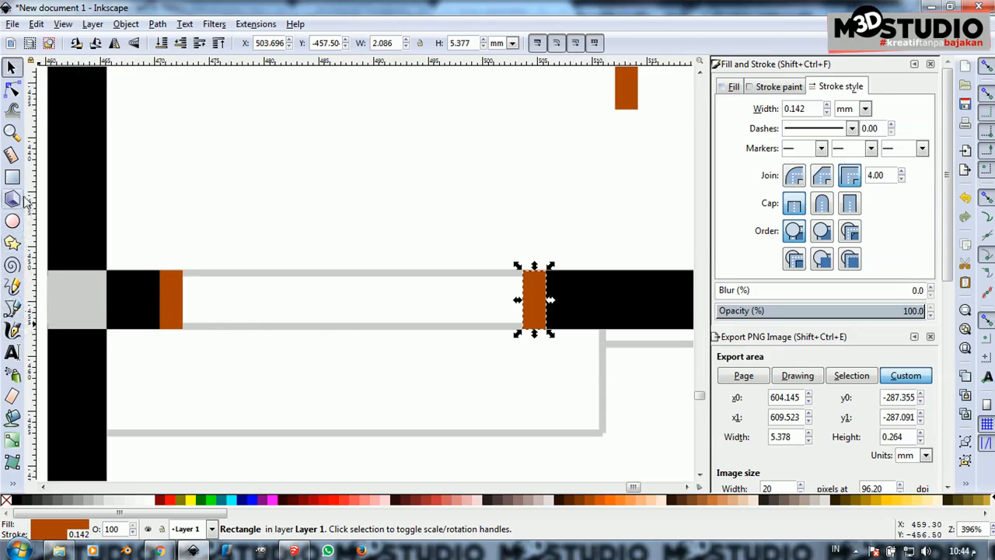
# Move the spare jamb into the opening and stretch it to 31.238 mm wide to span between the two end jambs
pyautogui.moveTo(634, 104); pyautogui.dragTo(519, 296)
pyautogui.scroll(3, 533, 308)
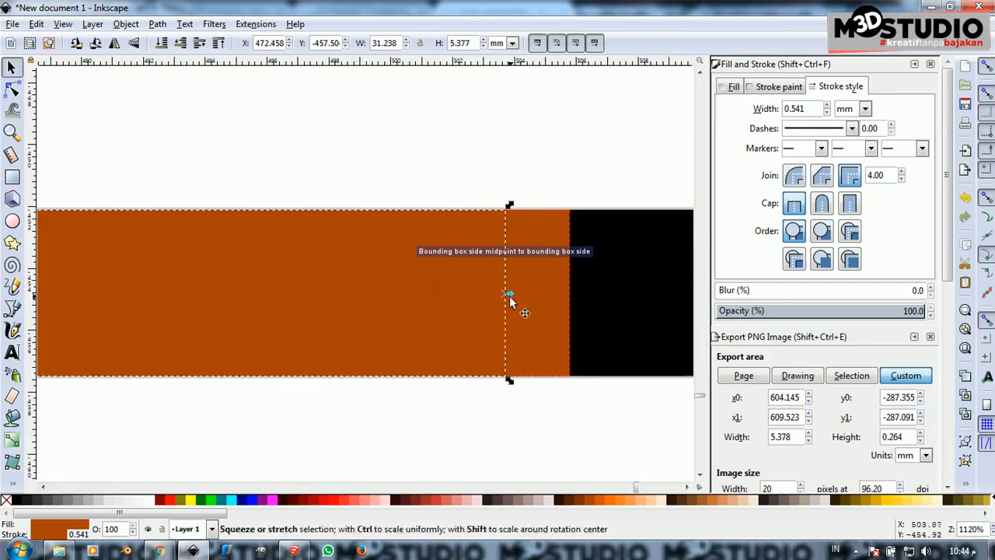
pyautogui.scroll(-2, 509, 289)
pyautogui.scroll(-1, 432, 280)
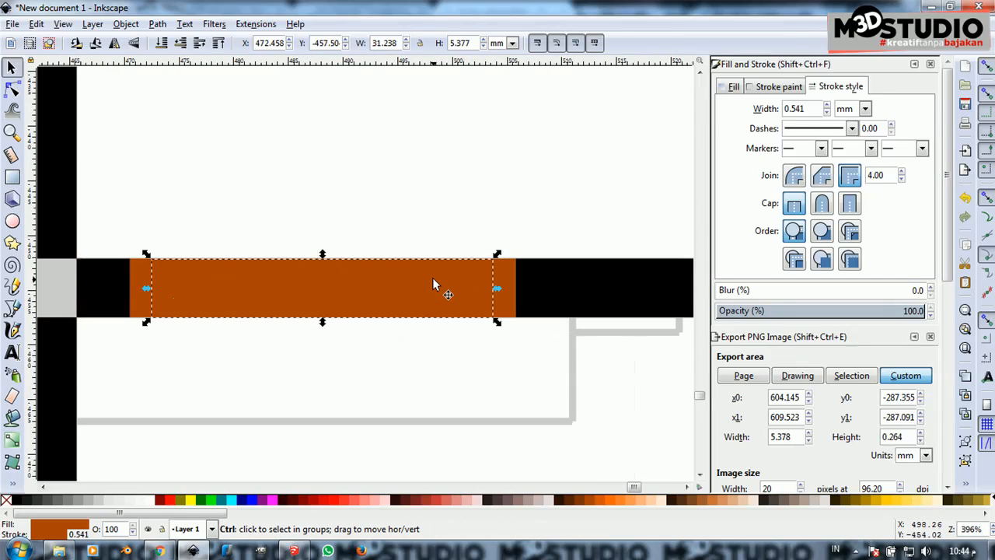
# Reduce the stretched rectangle's height to 0.983 mm, forming a thin bar along the opening's lower edge
pyautogui.moveTo(323, 257); pyautogui.dragTo(324, 286)
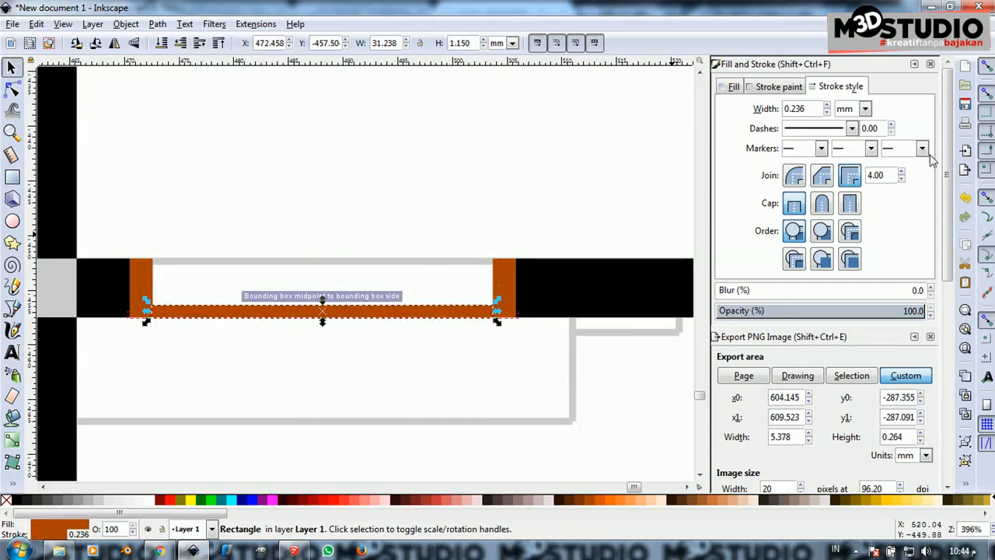
pyautogui.scroll(2, 353, 318)
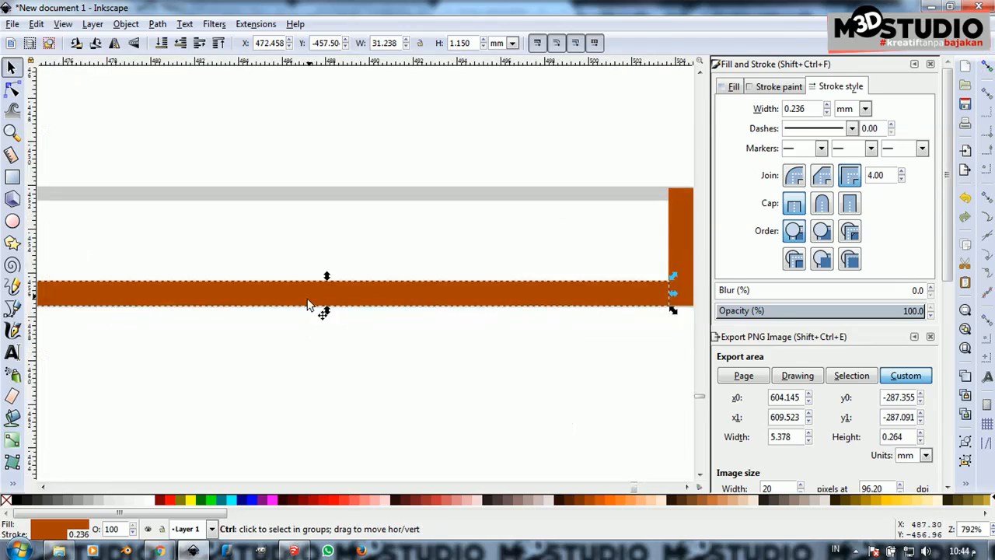
pyautogui.moveTo(331, 277); pyautogui.dragTo(333, 280)
pyautogui.scroll(-2, 497, 373)
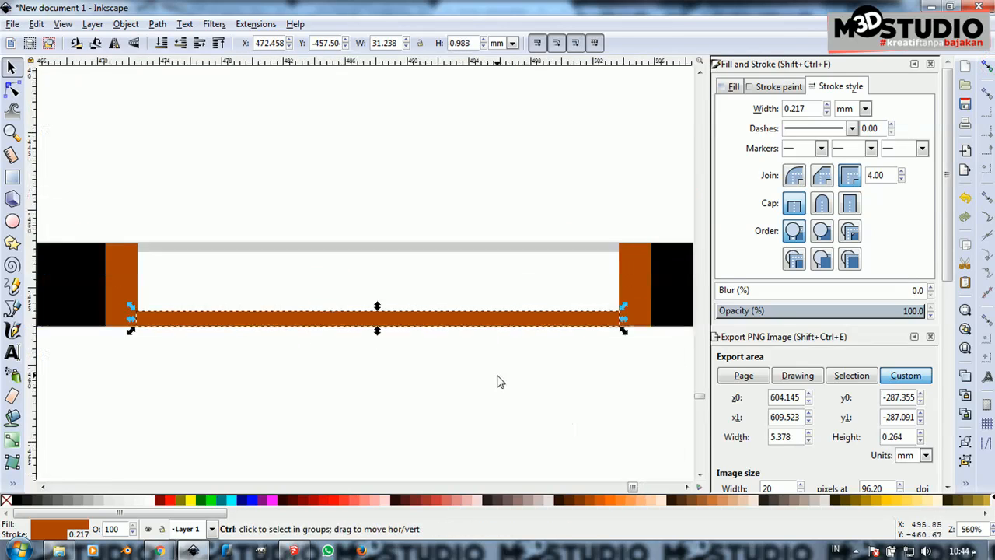
# Duplicate the right end jamb and center the copy on the thin bar as the window's middle post
pyautogui.click(592, 305)
pyautogui.moveTo(592, 306); pyautogui.dragTo(408, 303)
pyautogui.click(982, 68)
pyautogui.scroll(4, 418, 326)
pyautogui.scroll(-4, 404, 312)
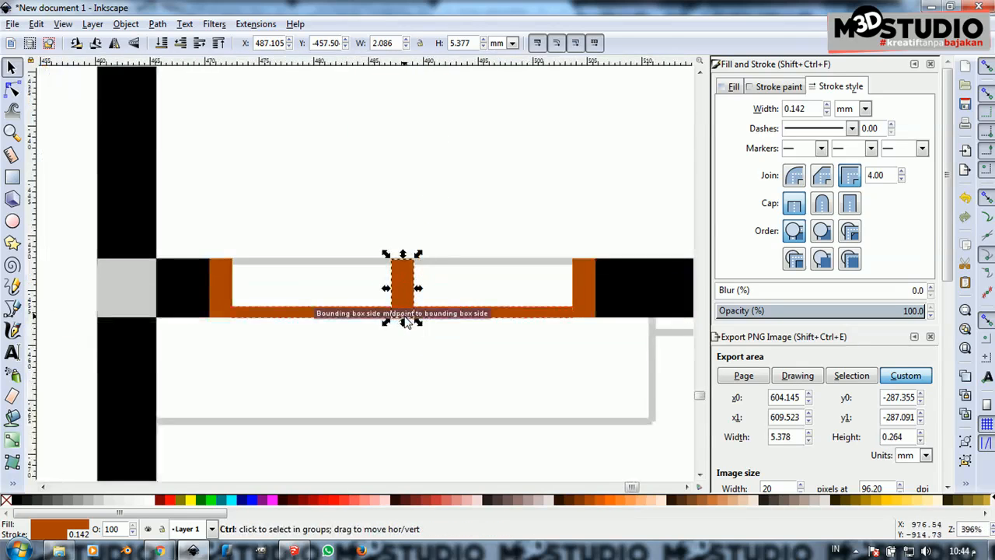
# Group the window's three posts and thin bar into one object
pyautogui.keyDown('shift'); pyautogui.click(227, 294); pyautogui.keyUp('shift')
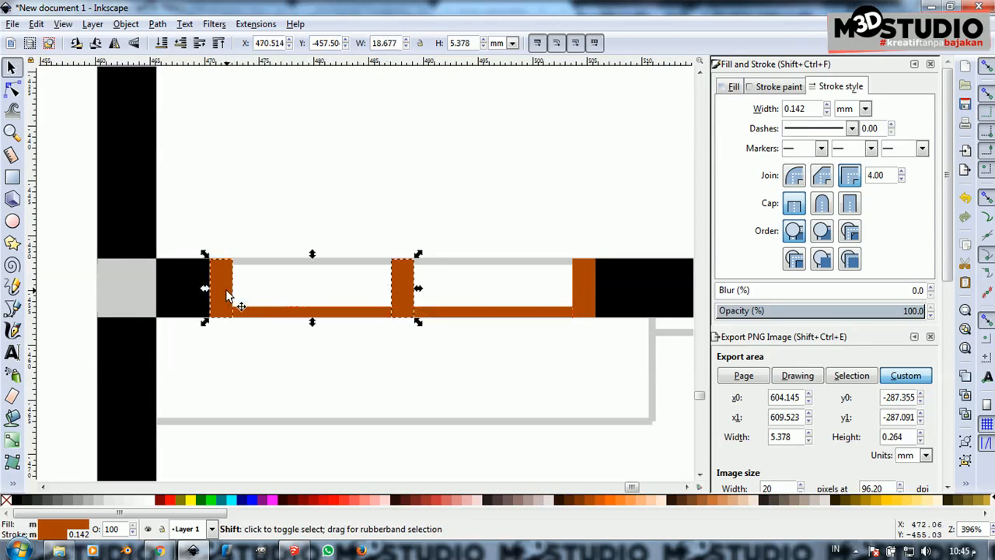
pyautogui.keyDown('shift'); pyautogui.click(289, 315); pyautogui.keyUp('shift')
pyautogui.keyDown('shift'); pyautogui.click(589, 308); pyautogui.keyUp('shift')
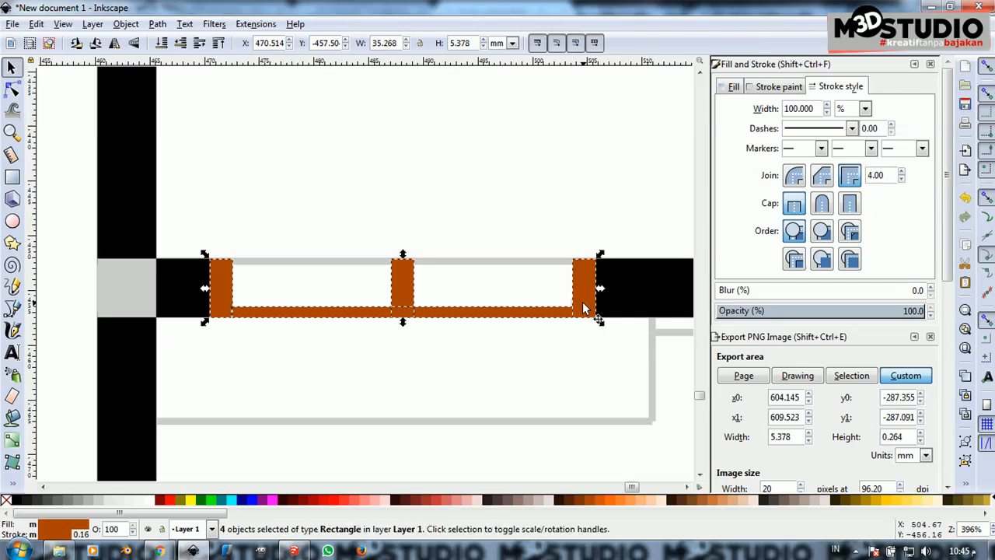
pyautogui.rightClick(585, 309)
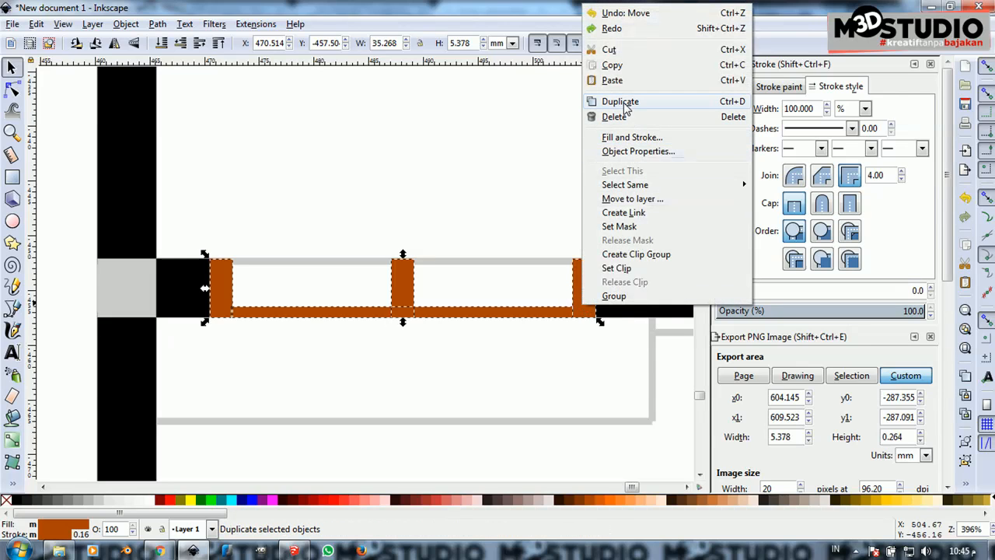
pyautogui.click(632, 298)
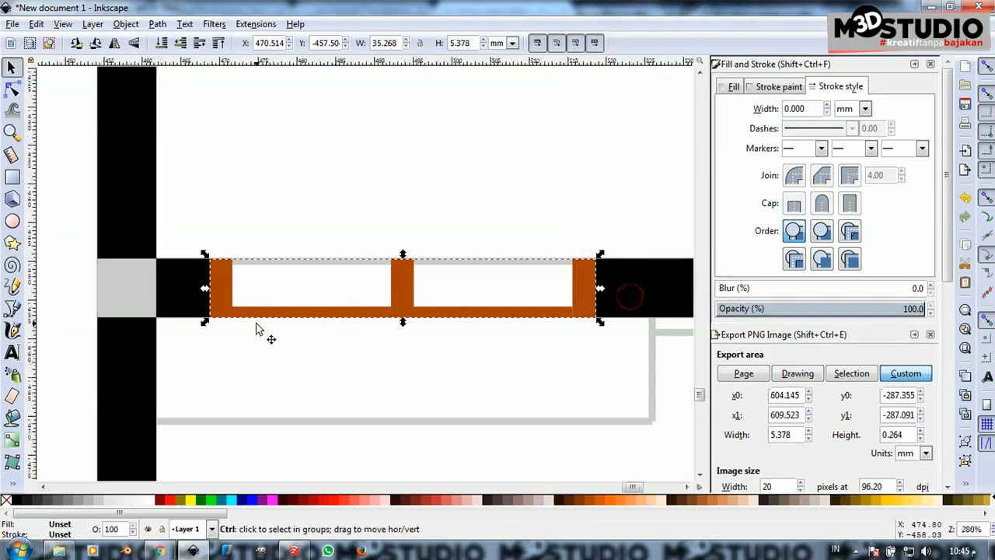
# Place a copy of the window in the wall opening to the right of the entrance door
pyautogui.scroll(-5, 256, 329)
pyautogui.scroll(1, 335, 331)
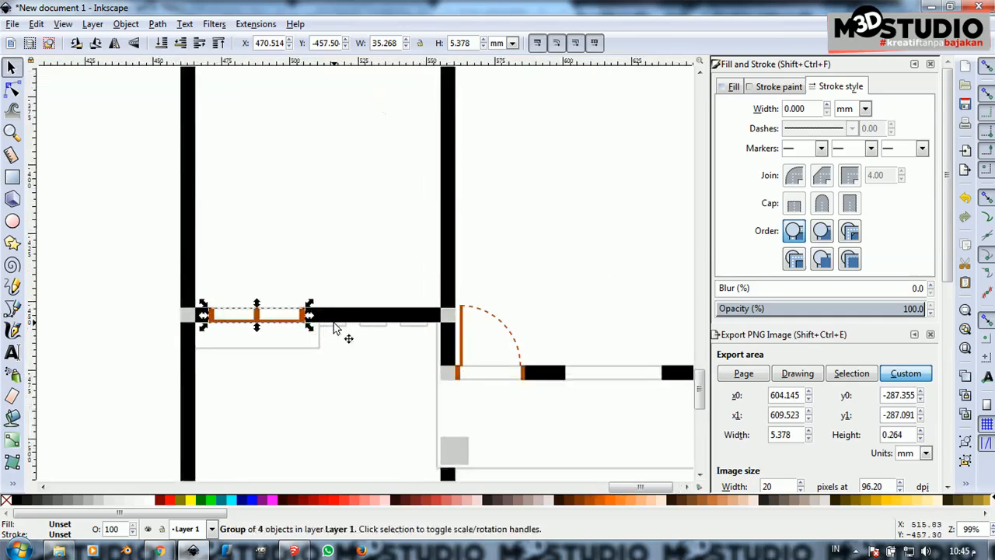
pyautogui.moveTo(256, 317); pyautogui.dragTo(617, 376)
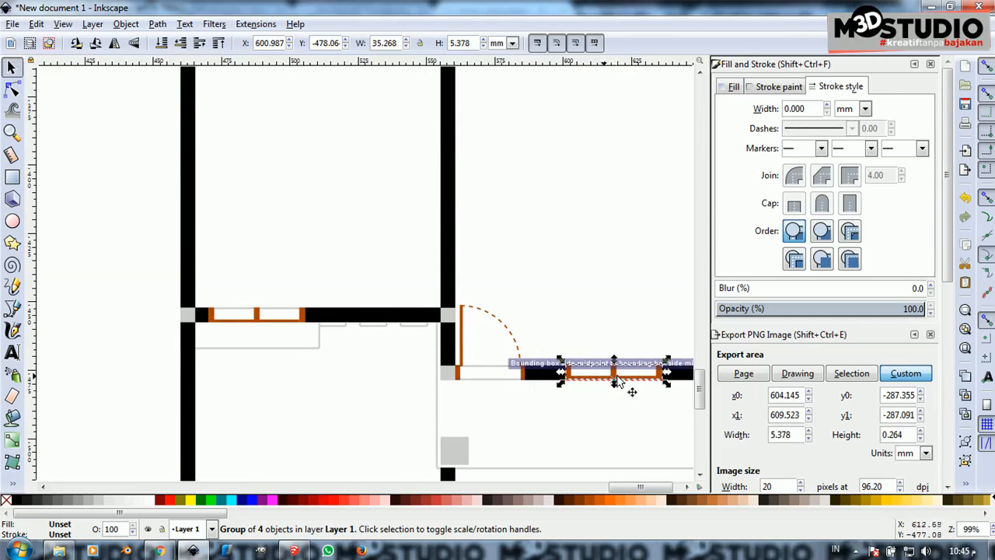
# Place another window copy in the upper right room, rotate it 90 degrees and align it with the vertical wall's opening
pyautogui.scroll(-2, 362, 384)
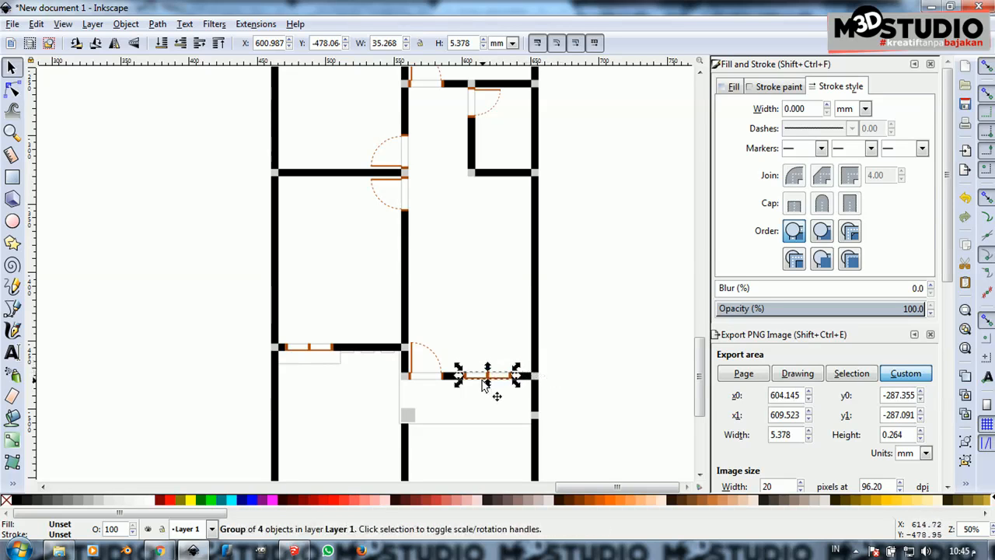
pyautogui.moveTo(488, 381); pyautogui.dragTo(445, 124)
pyautogui.scroll(-1, 453, 278)
pyautogui.scroll(4, 458, 231)
pyautogui.moveTo(441, 465); pyautogui.dragTo(428, 191)
pyautogui.click(448, 189)
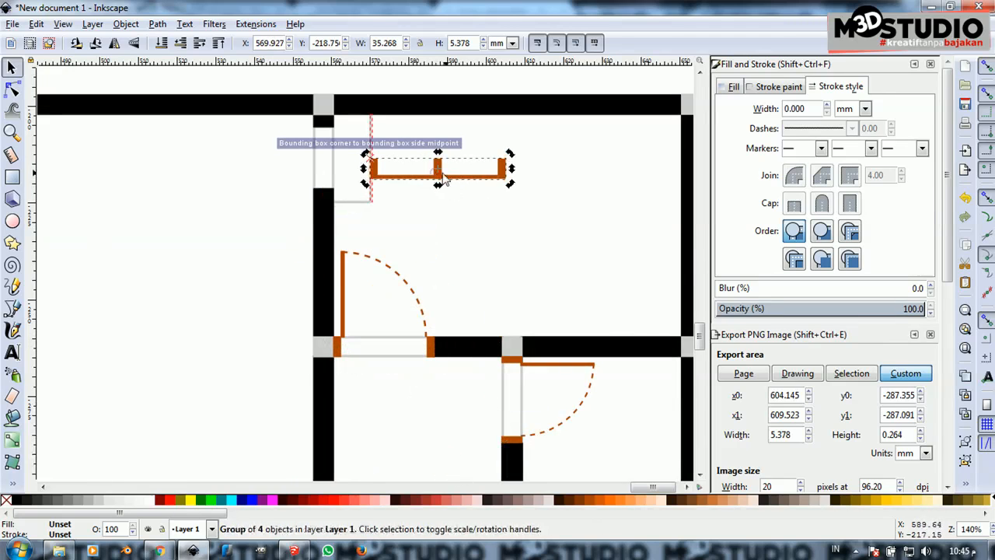
pyautogui.moveTo(509, 153); pyautogui.dragTo(333, 186)
pyautogui.scroll(4, 325, 87)
pyautogui.scroll(-2, 333, 186)
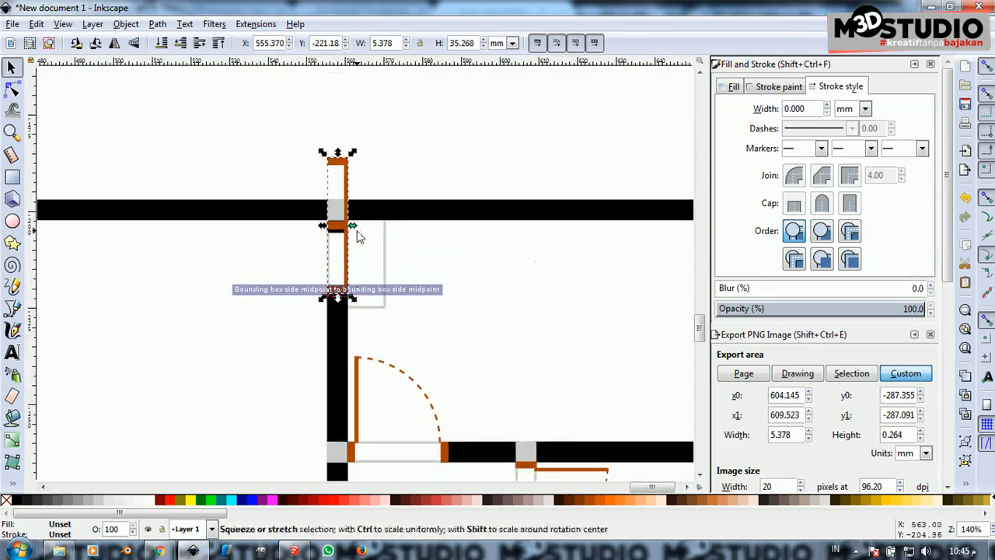
# Ungroup the rotated window into its separate parts and clear the selection
pyautogui.rightClick(332, 139)
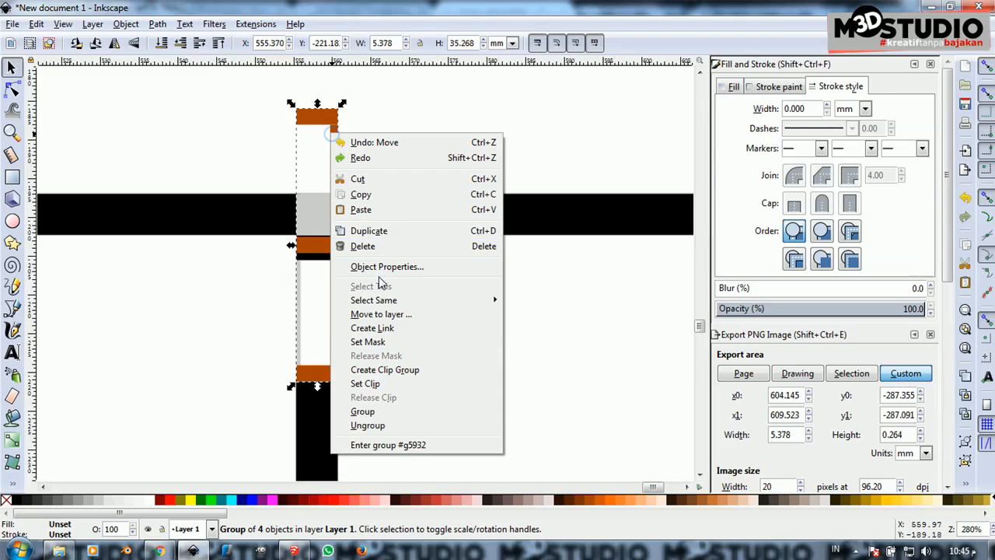
pyautogui.click(389, 424)
pyautogui.click(414, 159)
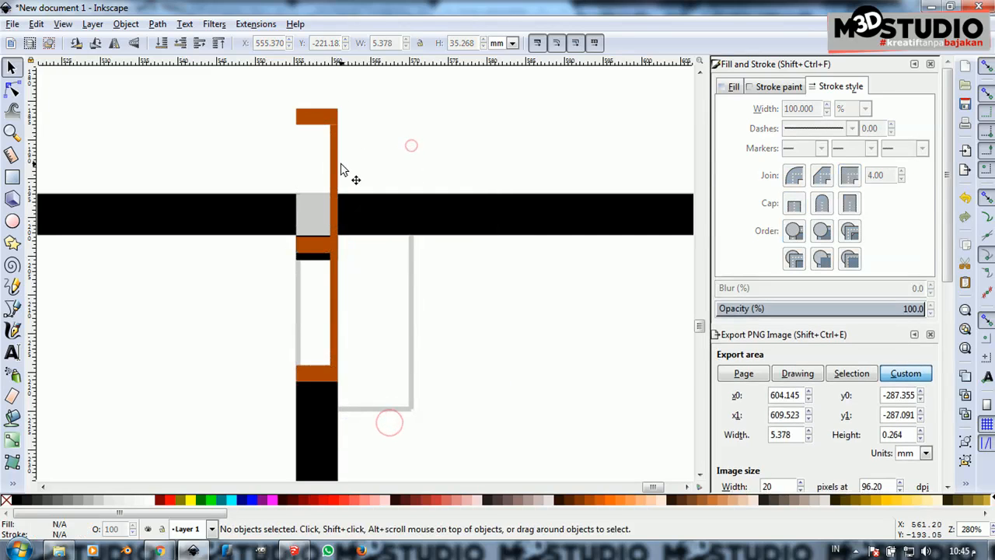
pyautogui.click(334, 173)
pyautogui.press('Delete')
pyautogui.click(327, 129)
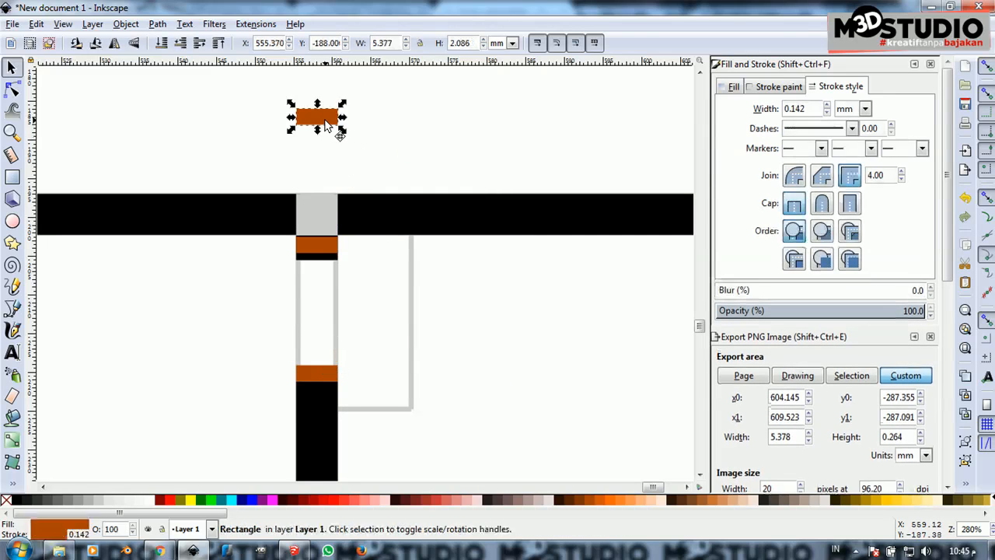
pyautogui.press('Delete')
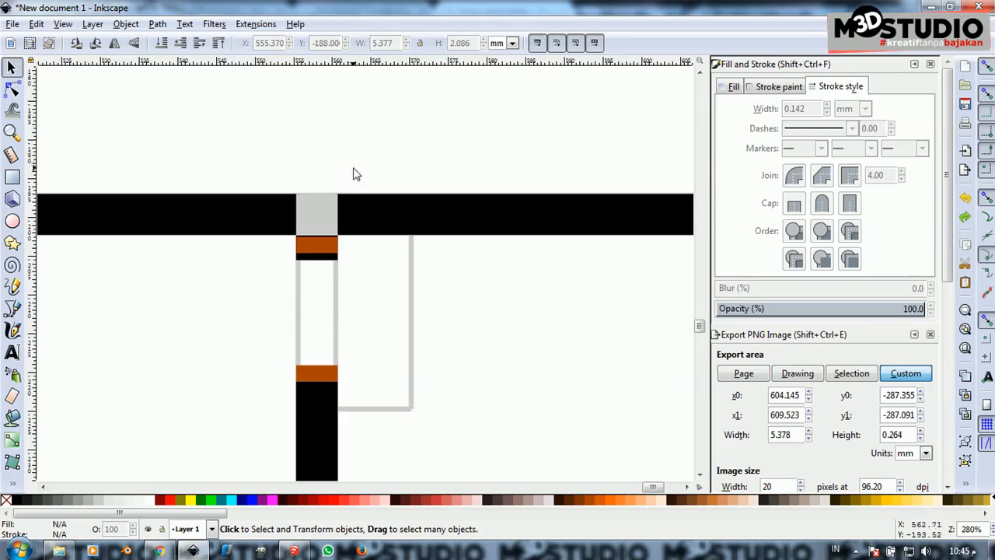
pyautogui.hotkey('ctrl', 'z')
pyautogui.hotkey('ctrl', 'z')
# Delete the rotated window's topmost post and move its middle post down to the upper end of the wall opening
pyautogui.click(327, 115)
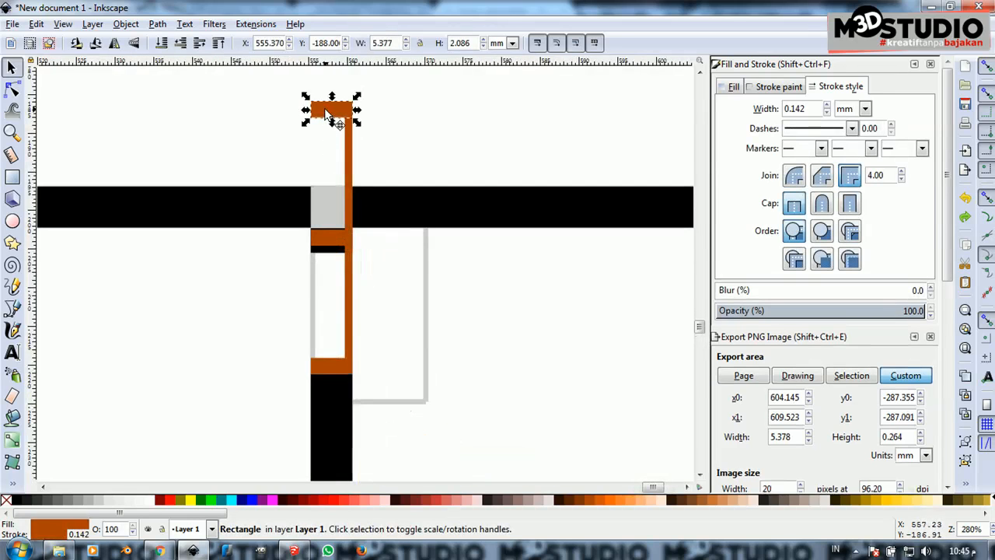
pyautogui.press('Delete')
pyautogui.click(325, 235)
pyautogui.press('r')
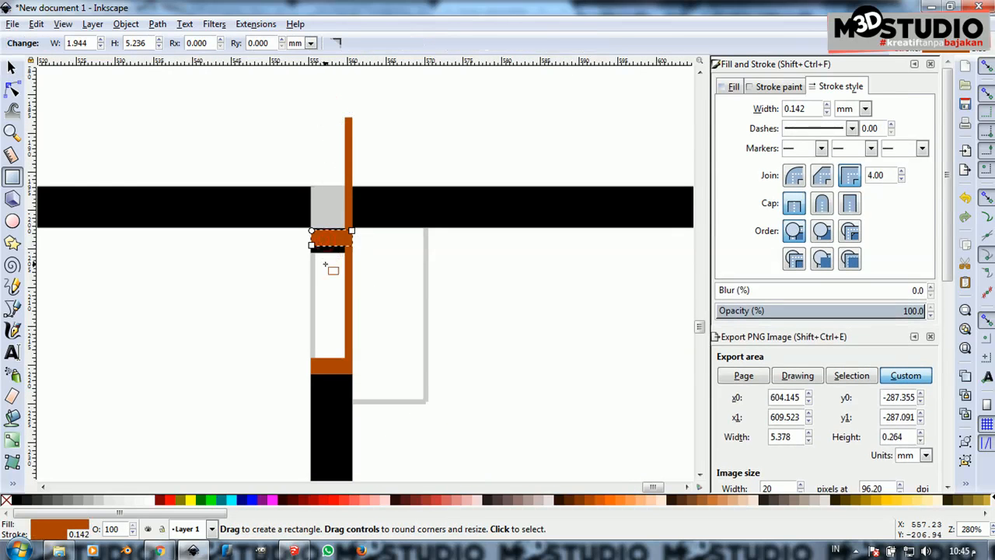
pyautogui.click(11, 69)
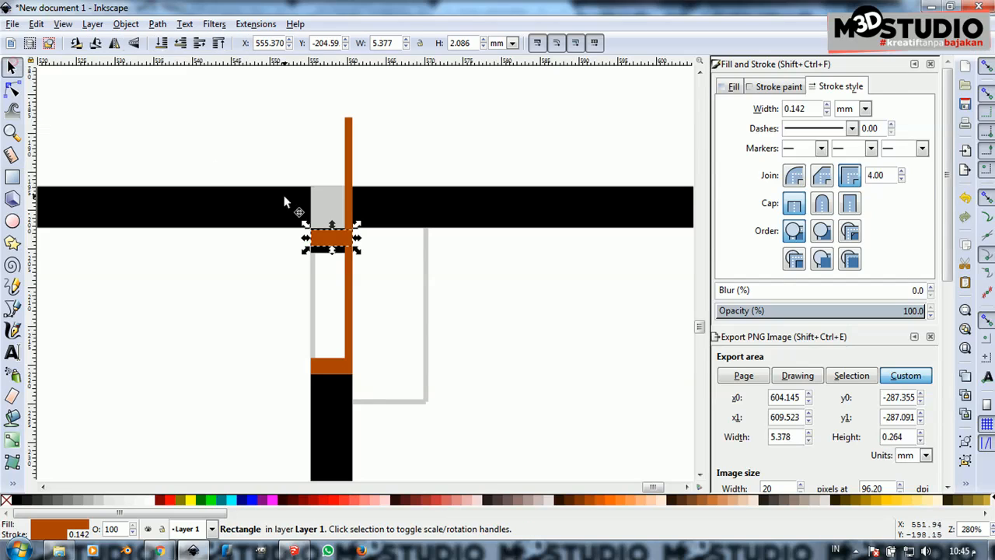
pyautogui.moveTo(324, 243)
pyautogui.mouseDown()
pyautogui.moveTo(327, 268)
pyautogui.moveTo(329, 247)
pyautogui.mouseUp()
# Shorten the vertical thin bar to 11.653 mm so it spans between the small window's two posts, and deselect it
pyautogui.click(349, 187)
pyautogui.moveTo(348, 116); pyautogui.dragTo(347, 265)
pyautogui.click(150, 125)
pyautogui.scroll(-5, 294, 193)
pyautogui.click(461, 200)
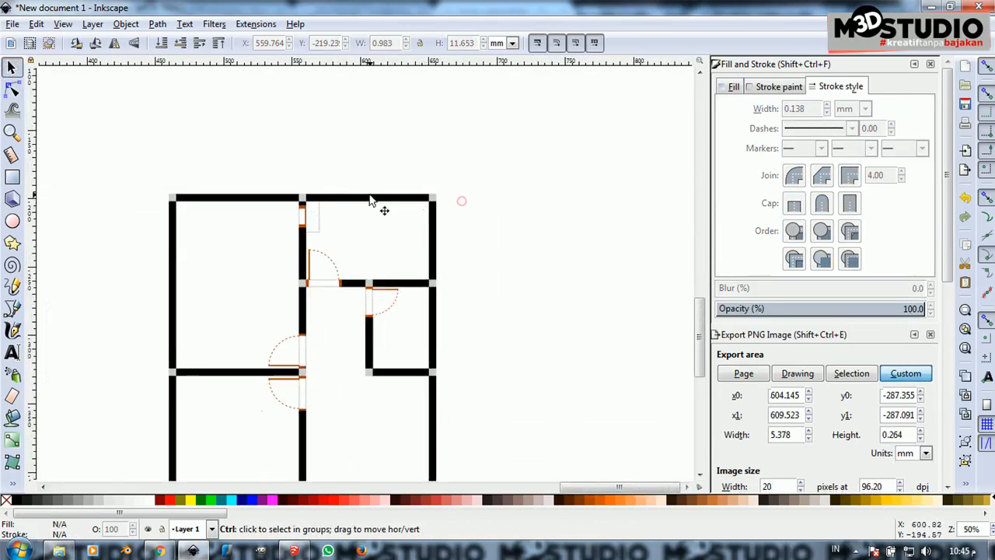
pyautogui.scroll(-2, 350, 214)
pyautogui.scroll(4, 306, 467)
pyautogui.scroll(-1, 307, 338)
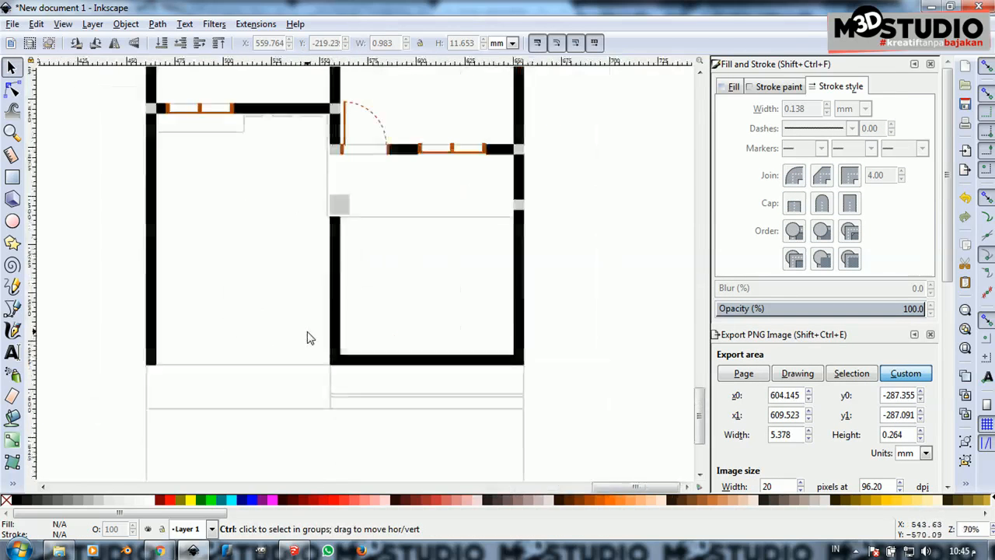
pyautogui.scroll(1, 240, 363)
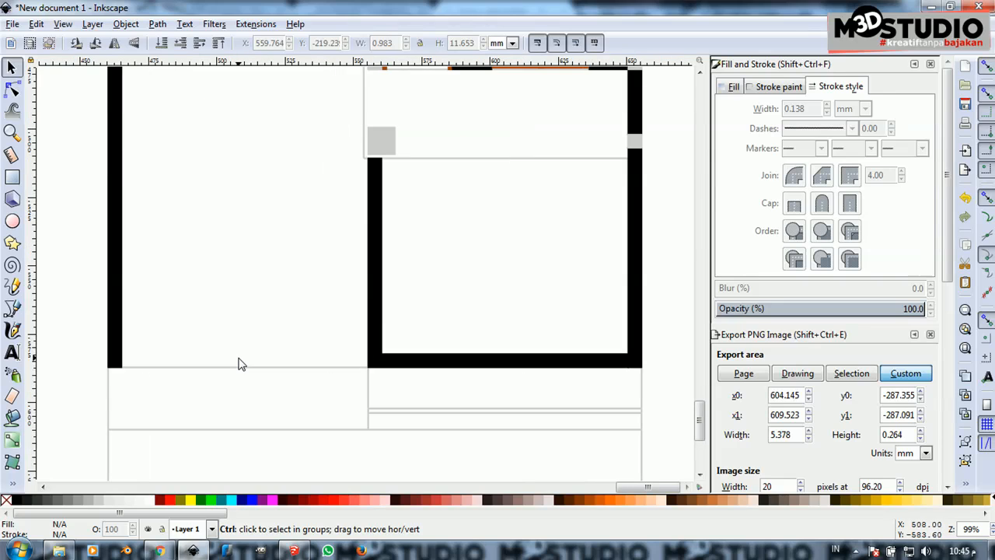
pyautogui.click(12, 308)
pyautogui.click(123, 369)
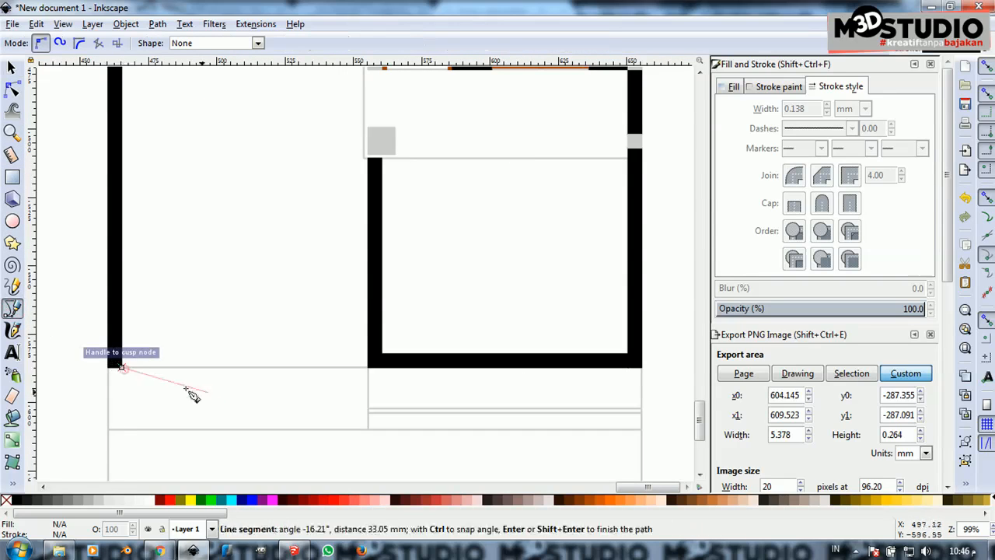
pyautogui.click(369, 367)
pyautogui.hscroll(-1, 305, 395)
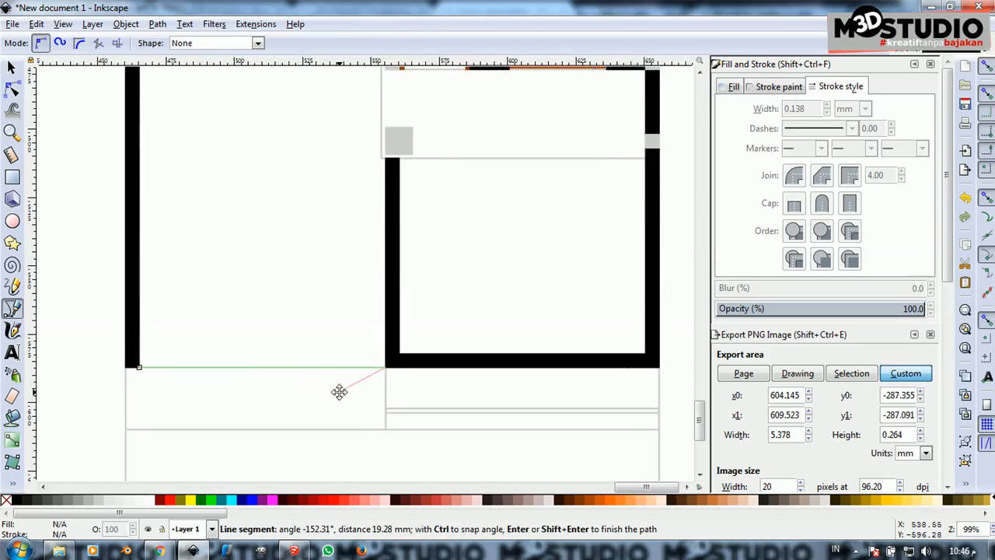
pyautogui.press('Escape')
pyautogui.press('space')
pyautogui.click(325, 372)
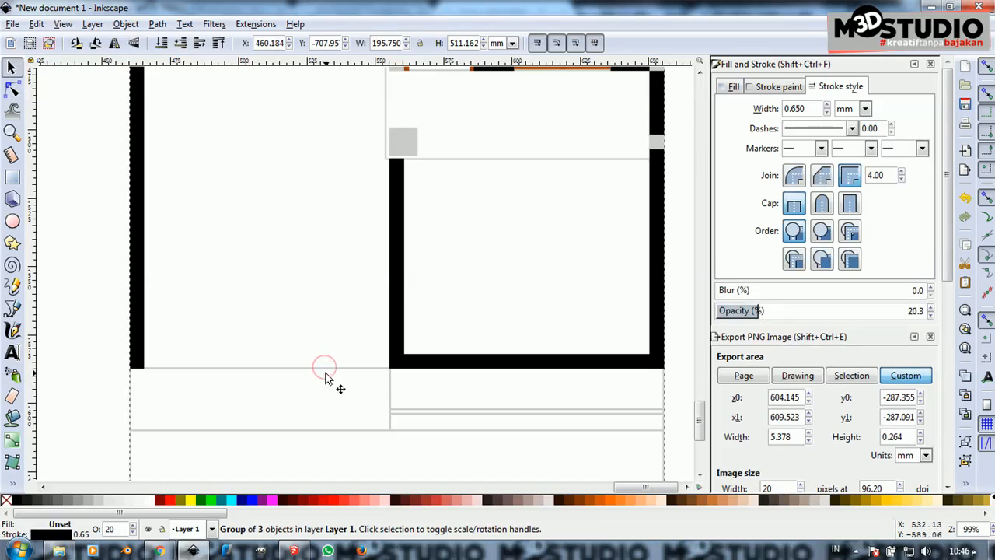
# Draw a straight horizontal line about 90 mm long closing the lower-left room's open bottom side, from the outer wall's end to the neighbouring wall's corner
pyautogui.click(17, 314)
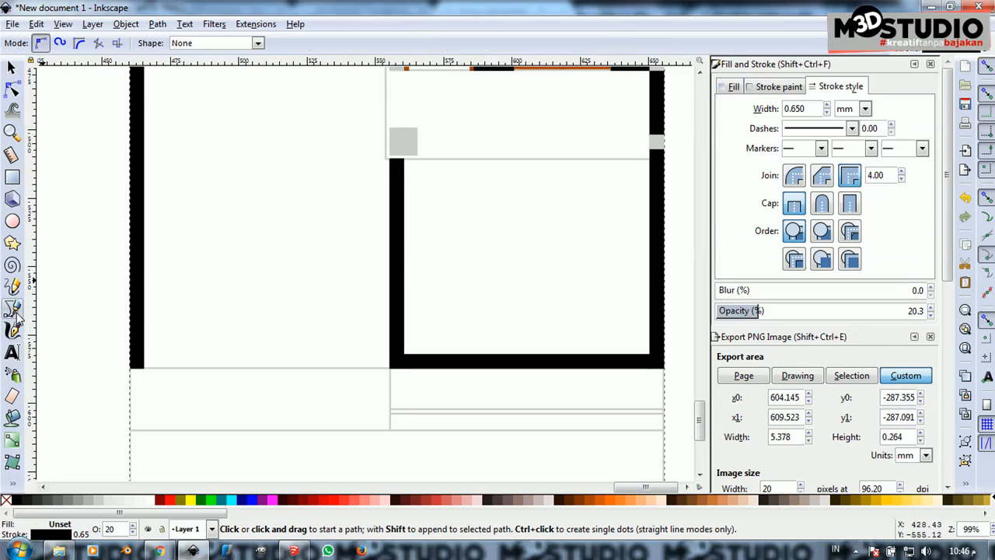
pyautogui.click(148, 373)
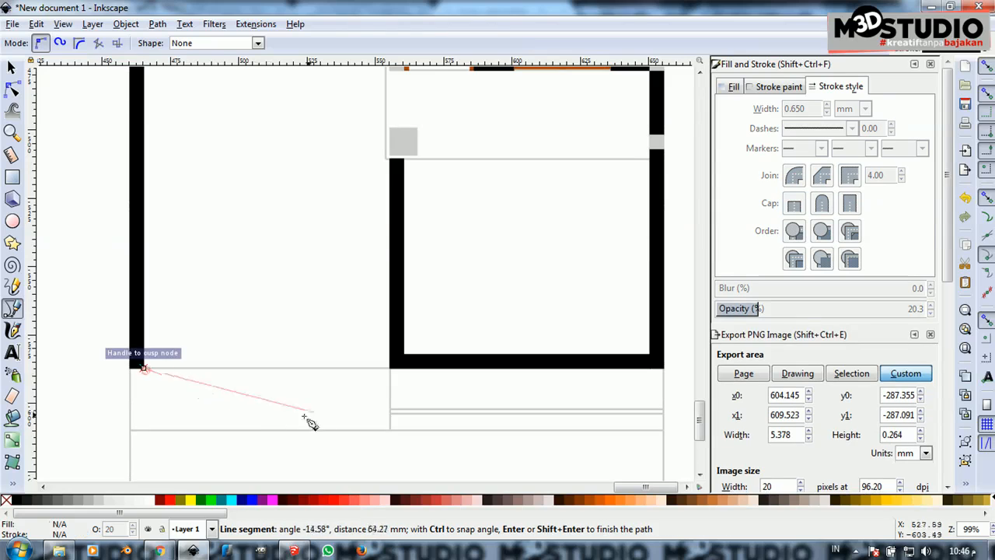
pyautogui.click(389, 368)
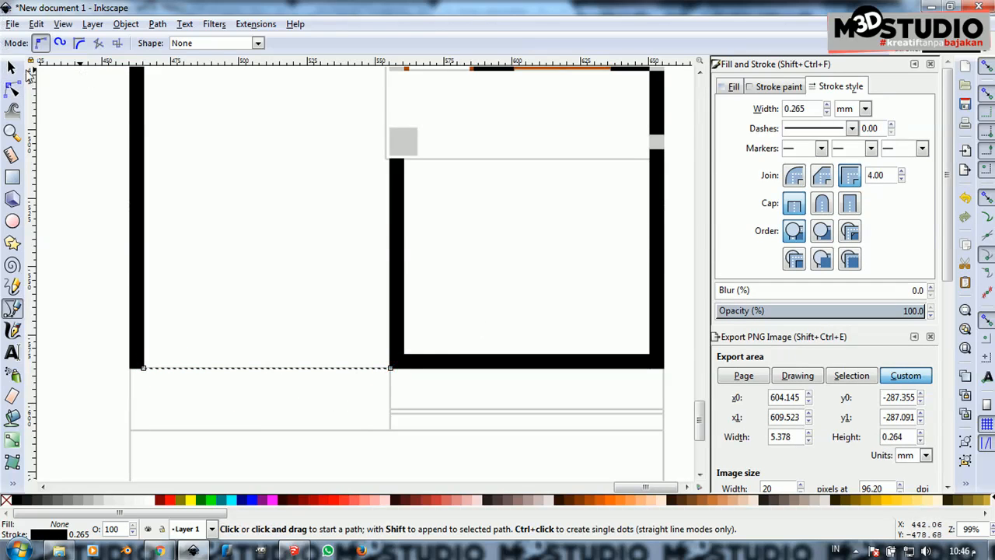
pyautogui.click(12, 67)
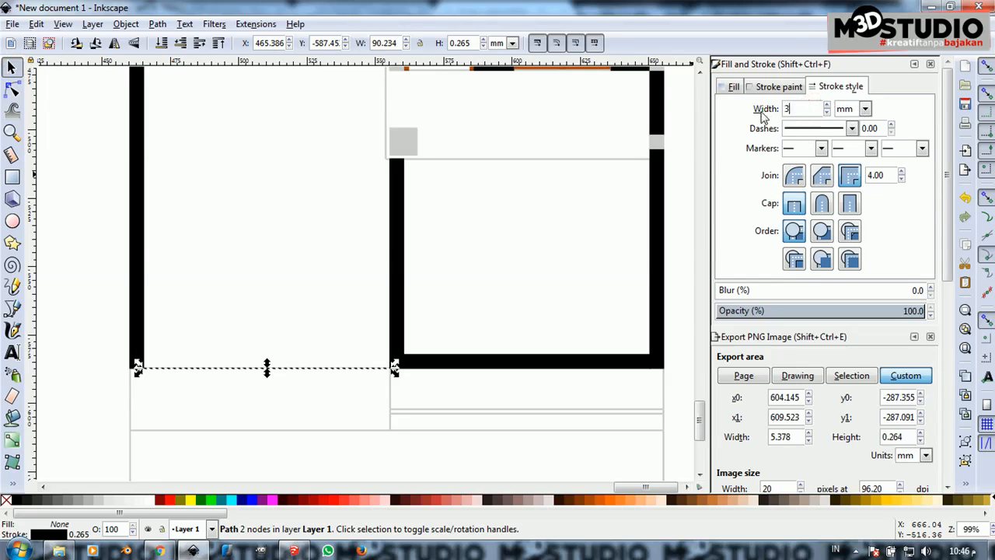
# Set the closing line's stroke width to 1 mm and deselect it
pyautogui.write('3')
pyautogui.press('Return')
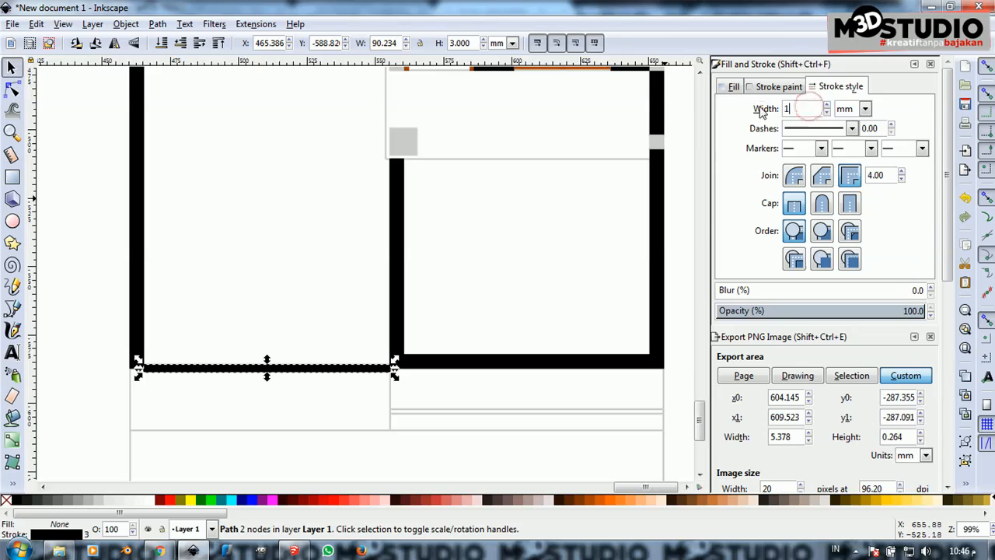
pyautogui.press('Return')
pyautogui.click(86, 260)
# Draw a rectangle about 95 by 32 mm over the terrace strip below the front door and window, reaching the right outer wall
pyautogui.scroll(-2, 161, 334)
pyautogui.scroll(2, 332, 229)
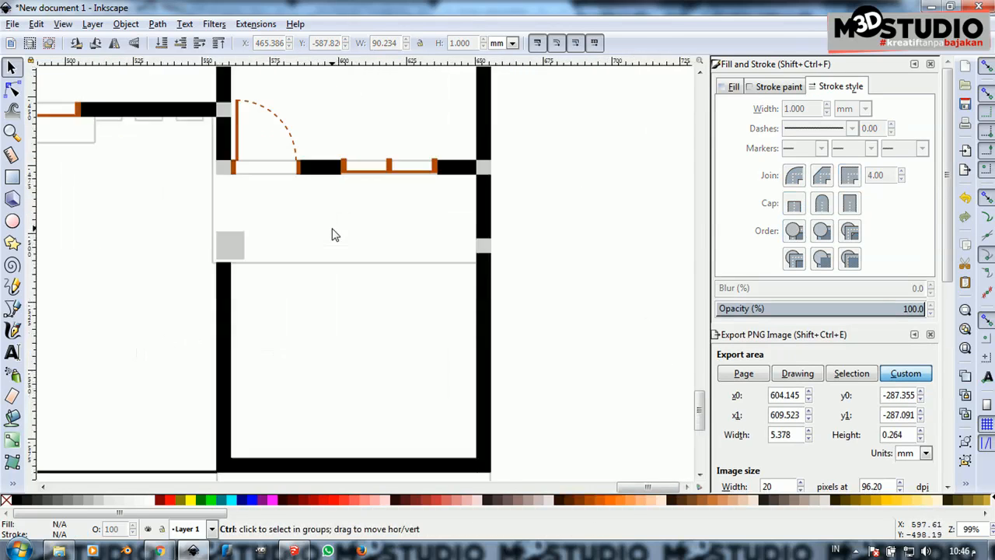
pyautogui.scroll(1, 332, 233)
pyautogui.click(12, 178)
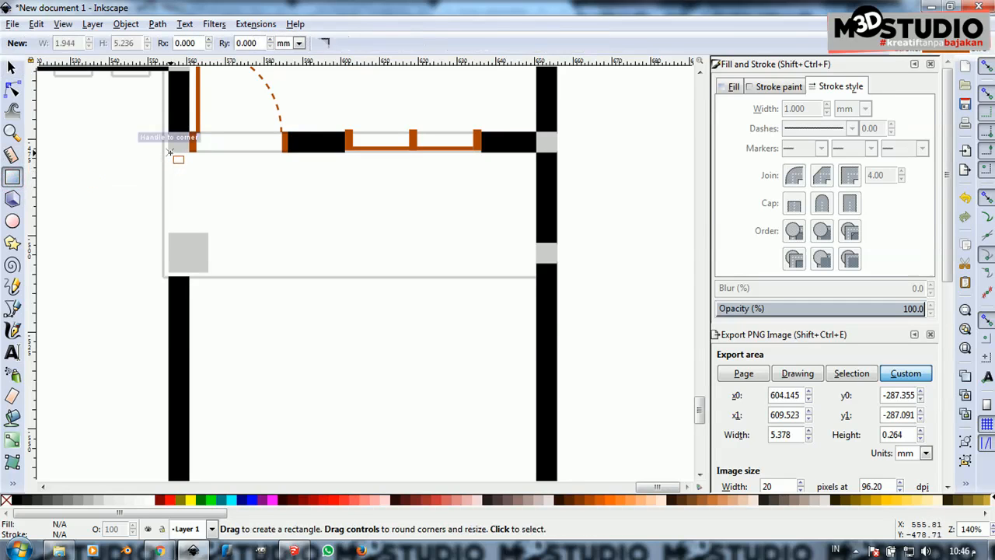
pyautogui.moveTo(169, 152)
pyautogui.mouseDown()
pyautogui.moveTo(463, 264)
pyautogui.moveTo(539, 282)
pyautogui.mouseUp()
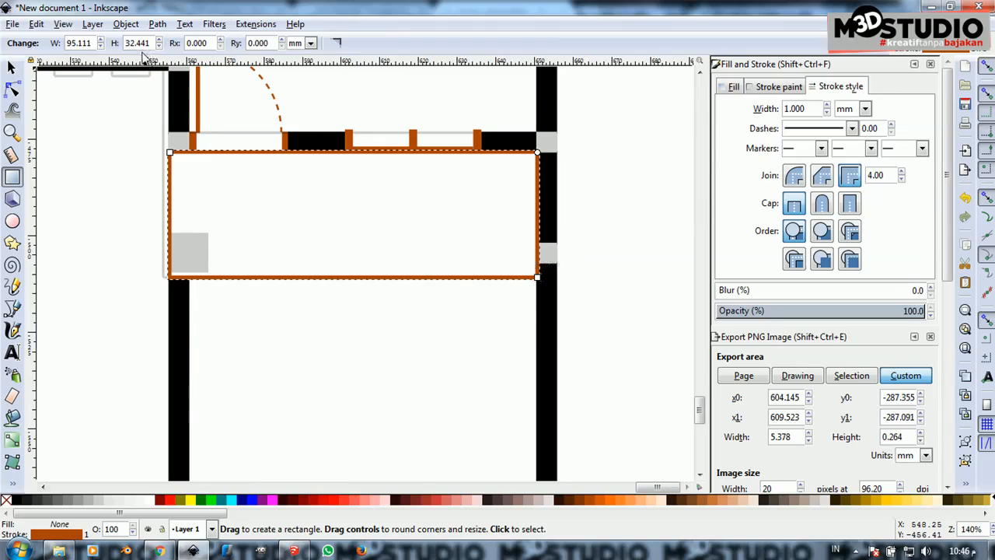
# Set the terrace rectangle's stroke width to 0.5 mm and its stroke colour to black
pyautogui.click(14, 69)
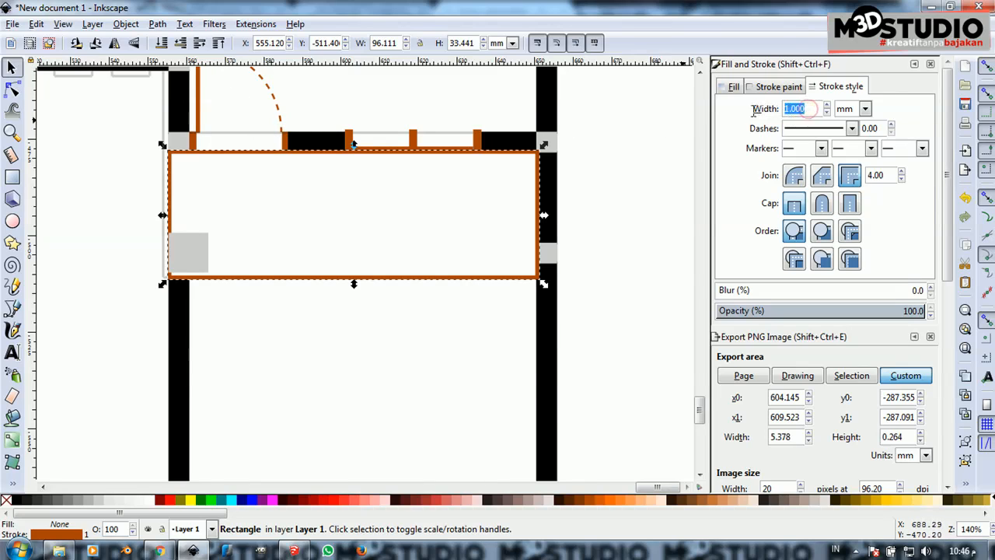
pyautogui.press('Return')
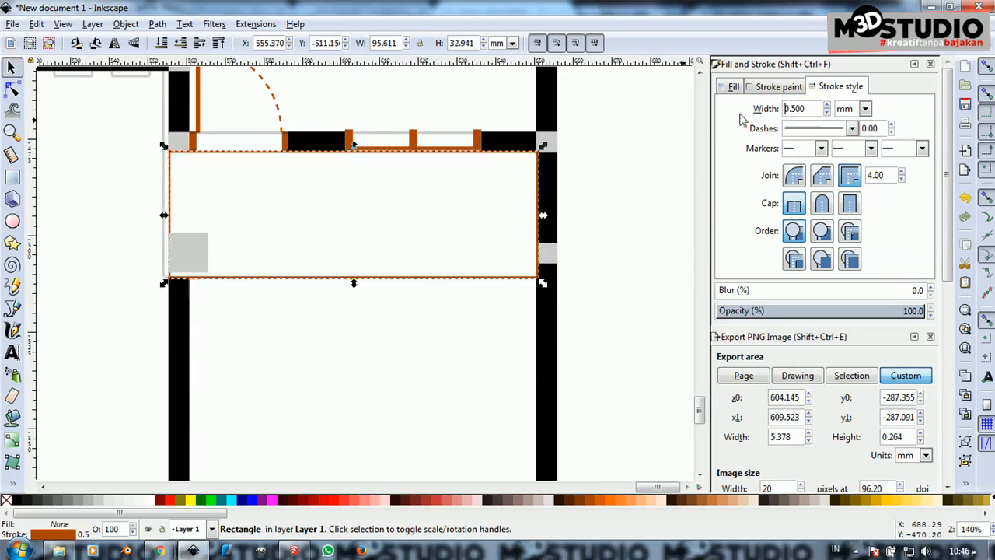
pyautogui.click(627, 204)
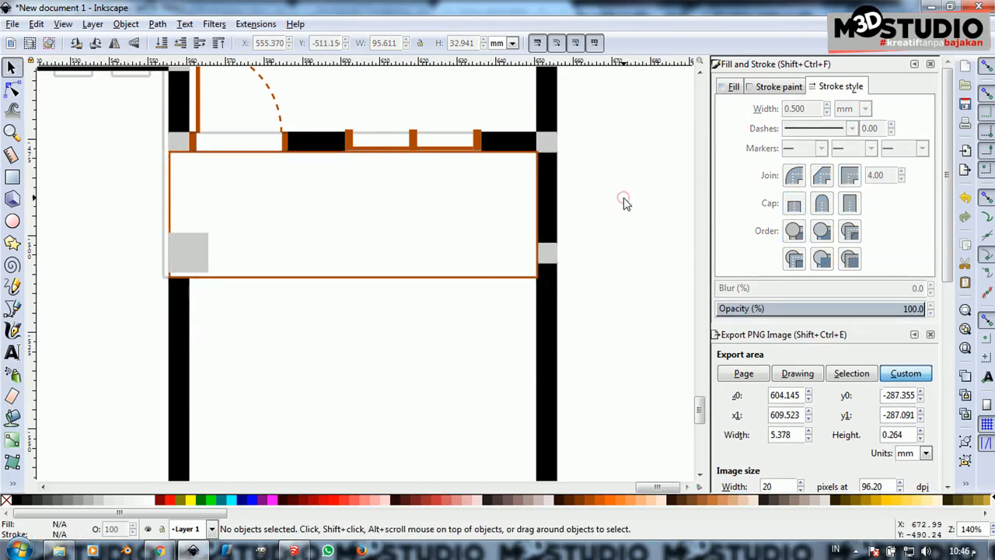
pyautogui.click(472, 276)
pyautogui.click(778, 87)
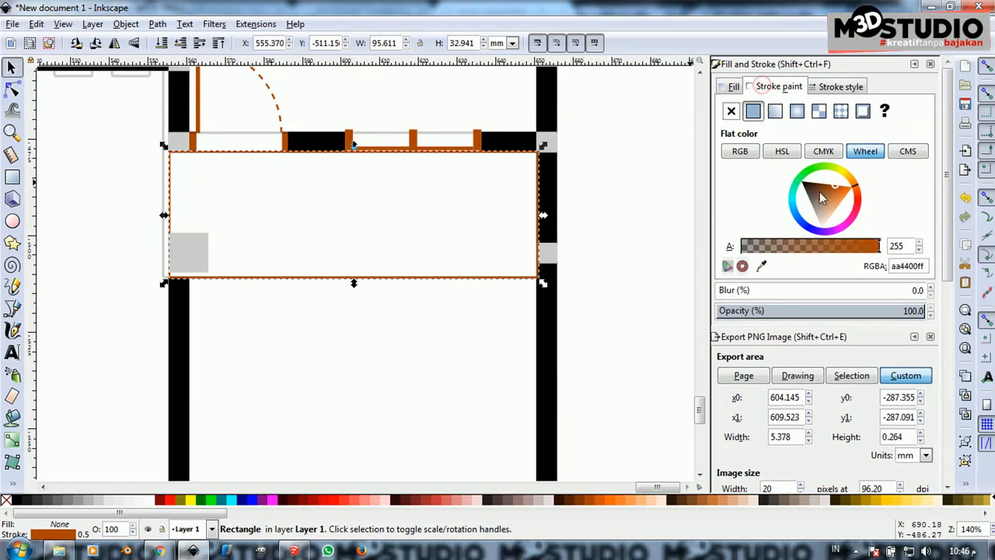
pyautogui.moveTo(823, 197); pyautogui.dragTo(791, 173)
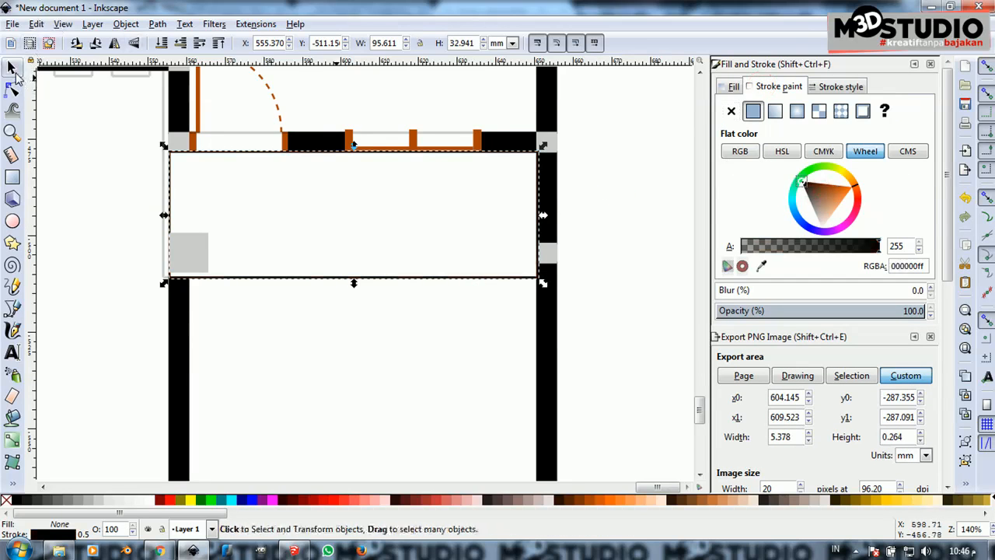
# Move the faint grey guide outline group off the floor plan and delete it
pyautogui.scroll(-5, 369, 199)
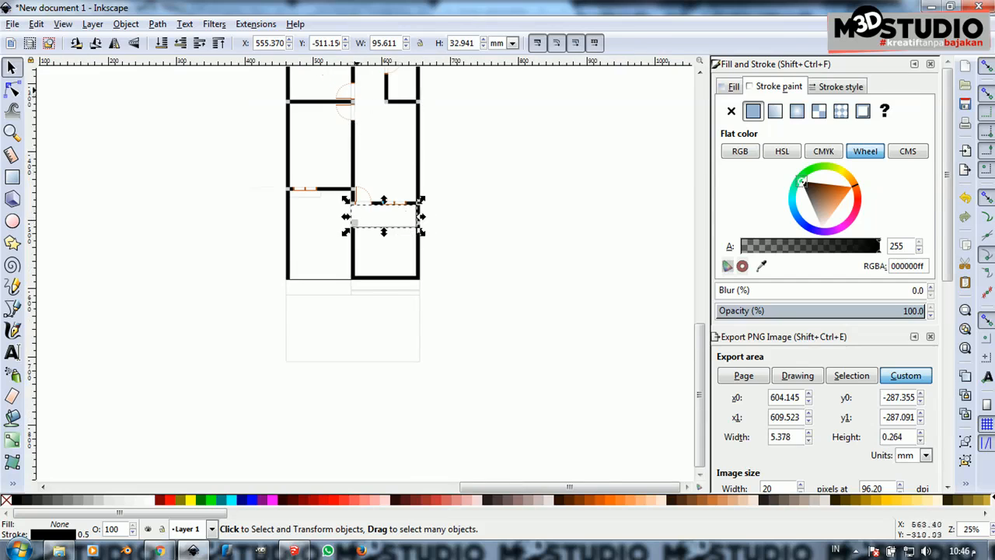
pyautogui.scroll(4, 357, 96)
pyautogui.scroll(-3, 354, 128)
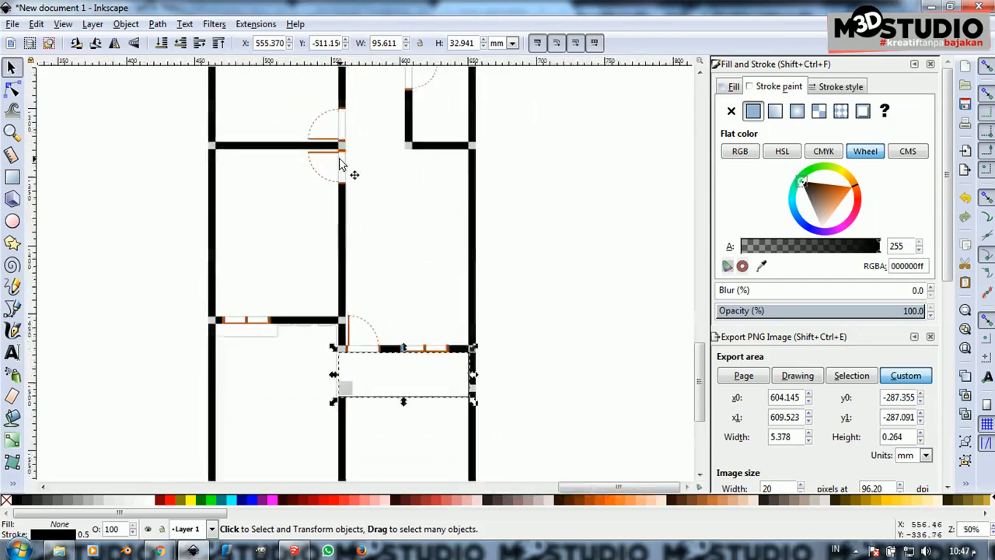
pyautogui.scroll(2, 357, 238)
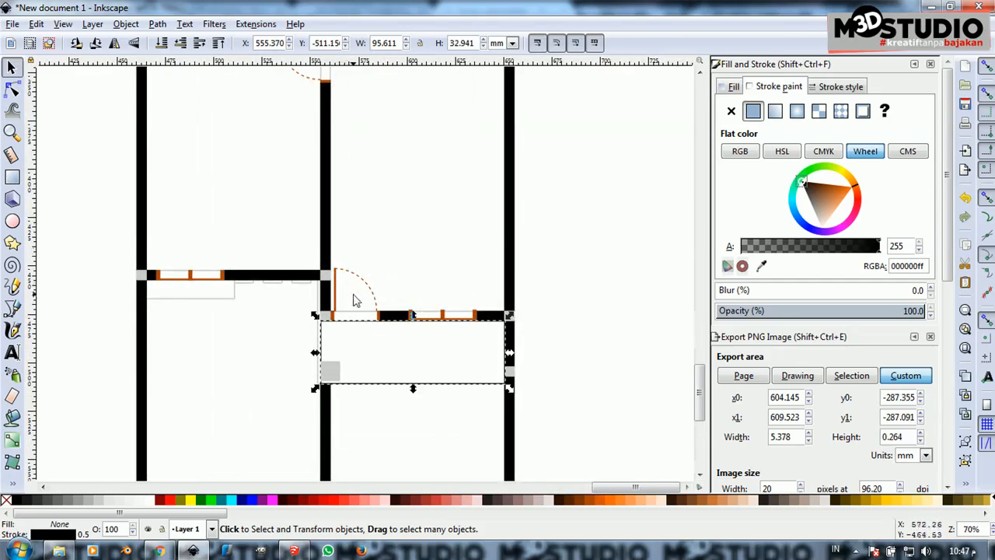
pyautogui.click(362, 316)
pyautogui.moveTo(362, 317); pyautogui.dragTo(687, 301)
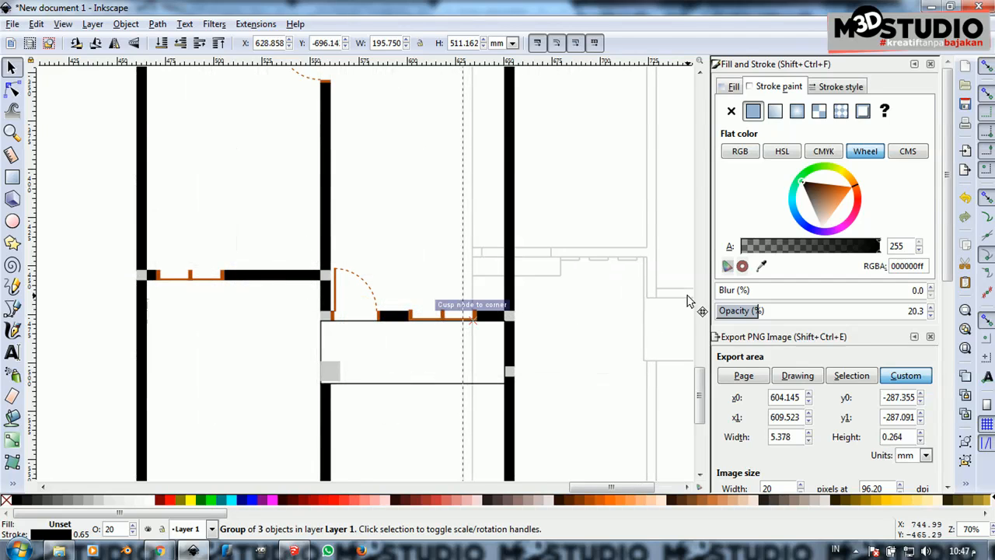
pyautogui.click(603, 298)
pyautogui.scroll(-3, 378, 341)
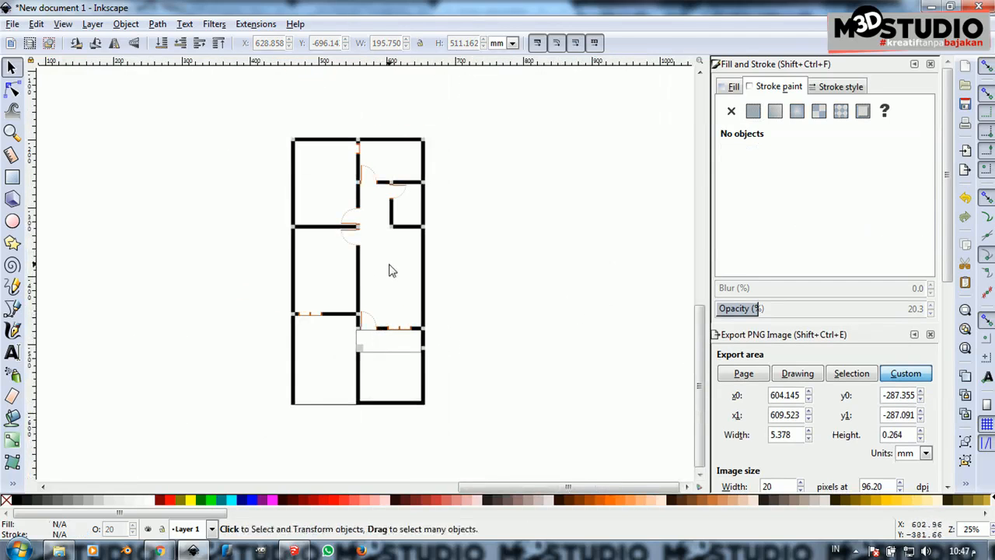
pyautogui.scroll(1, 395, 204)
pyautogui.scroll(-1, 395, 205)
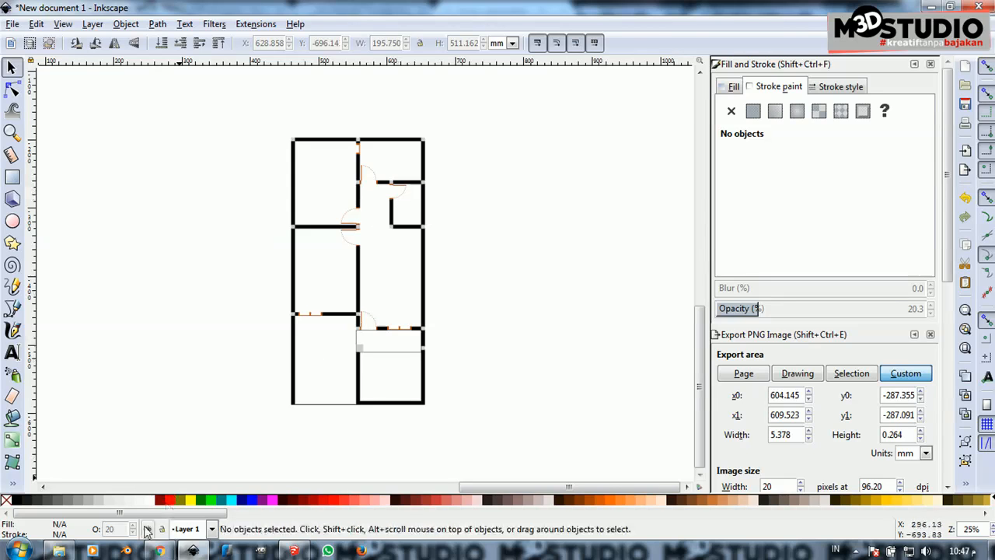
# Switch to Chrome and bring up the image search results for "rumput"
pyautogui.click(160, 551)
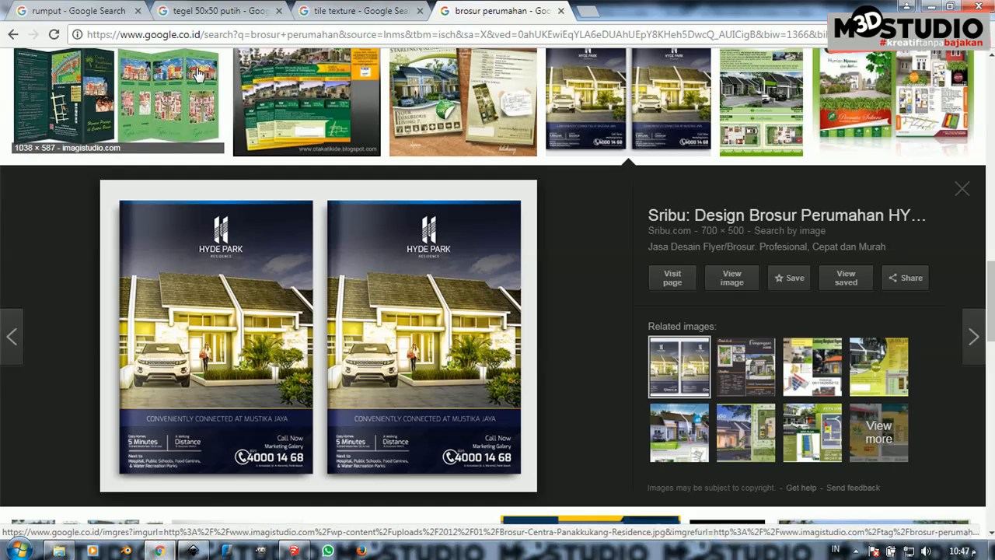
pyautogui.click(217, 9)
pyautogui.click(341, 10)
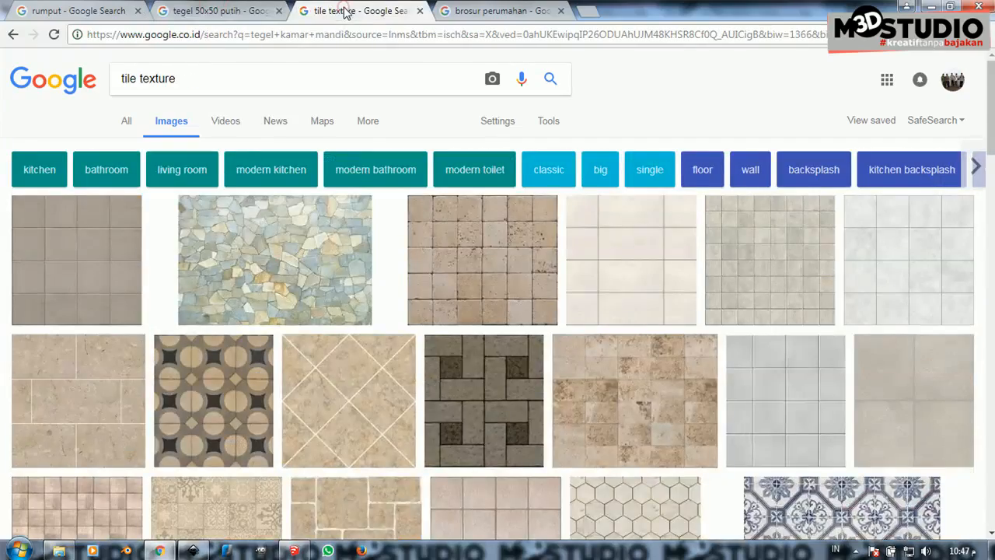
pyautogui.click(92, 10)
pyautogui.scroll(-1, 644, 283)
pyautogui.scroll(-2, 644, 289)
pyautogui.scroll(3, 631, 330)
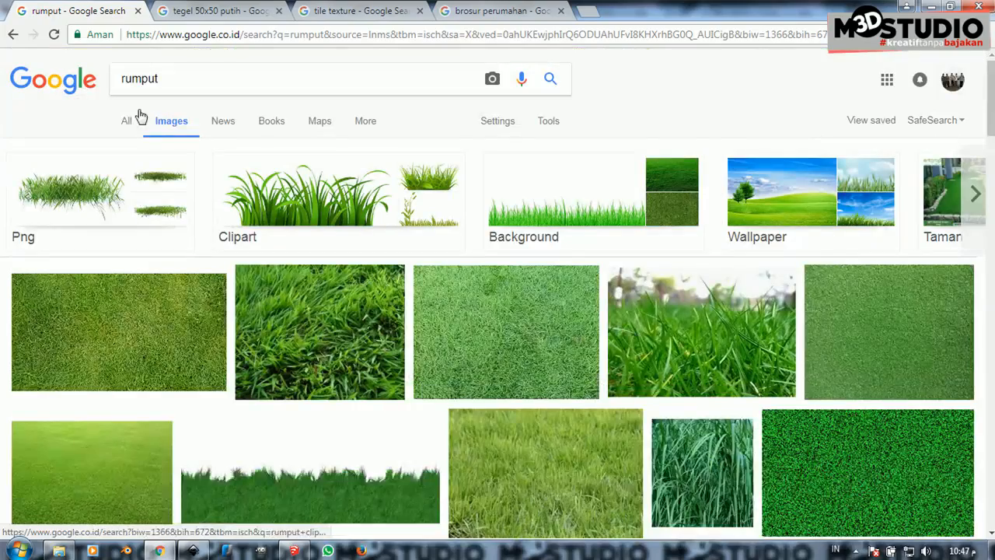
# Open the Tokopedia synthetic grass picture from the rumput results and copy the image
pyautogui.click(869, 337)
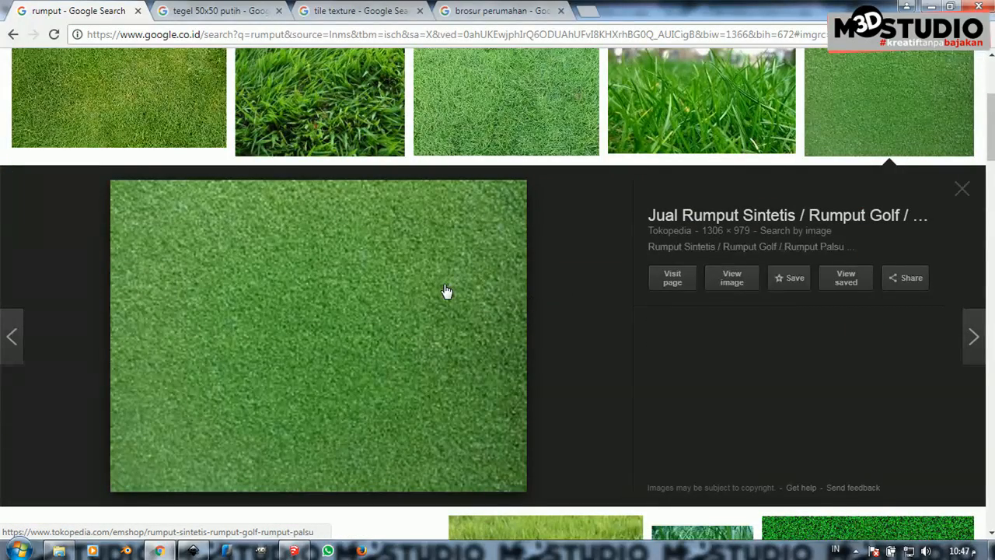
pyautogui.scroll(-1, 447, 291)
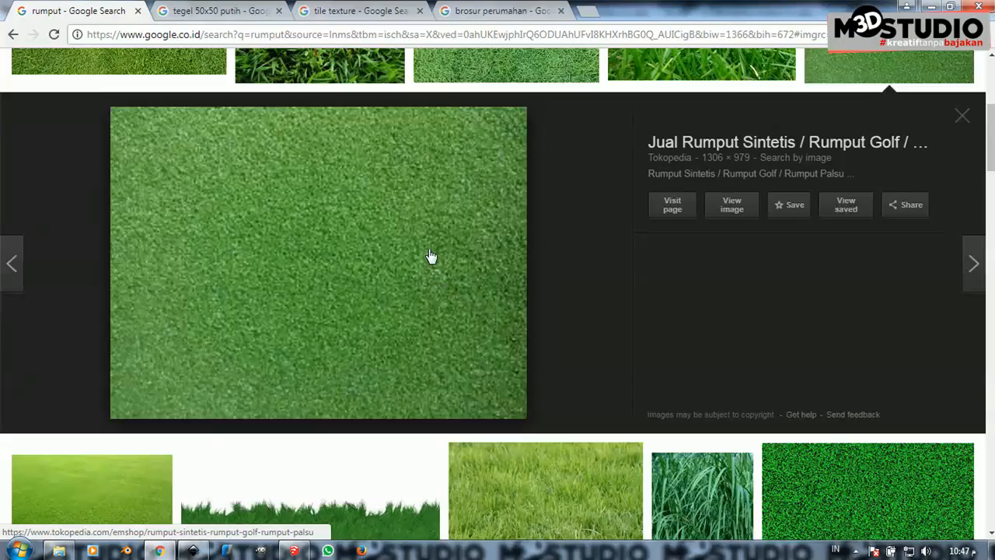
pyautogui.scroll(-2, 431, 257)
pyautogui.scroll(2, 420, 245)
pyautogui.rightClick(407, 236)
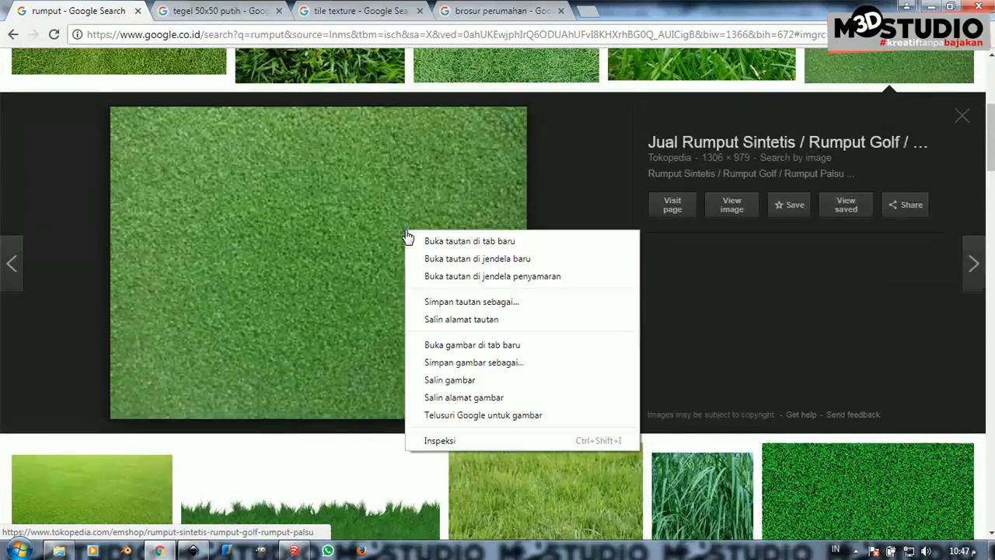
pyautogui.click(469, 379)
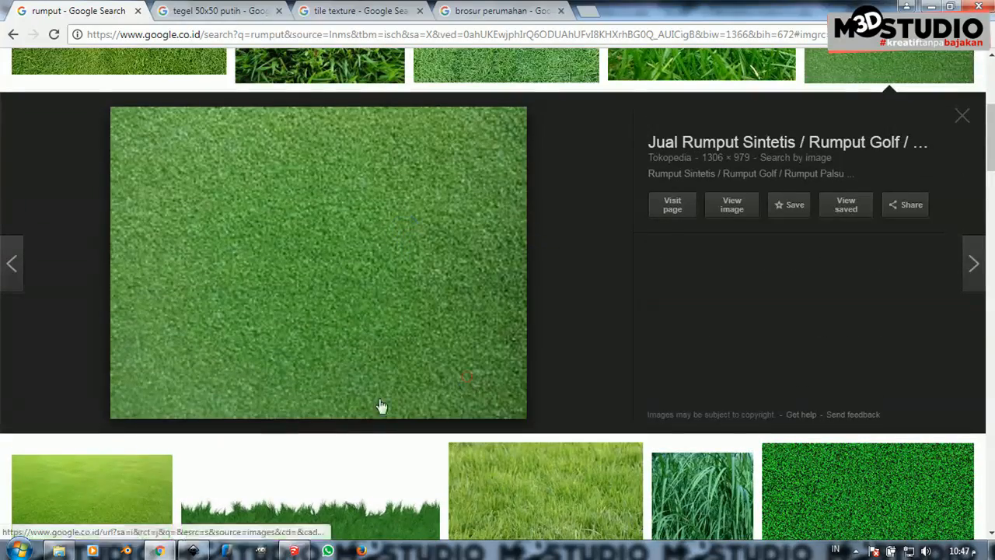
# Switch back to Inkscape, paste the grass image and align it with the upper left inner corner of the lower right garden area
pyautogui.click(194, 550)
pyautogui.rightClick(523, 267)
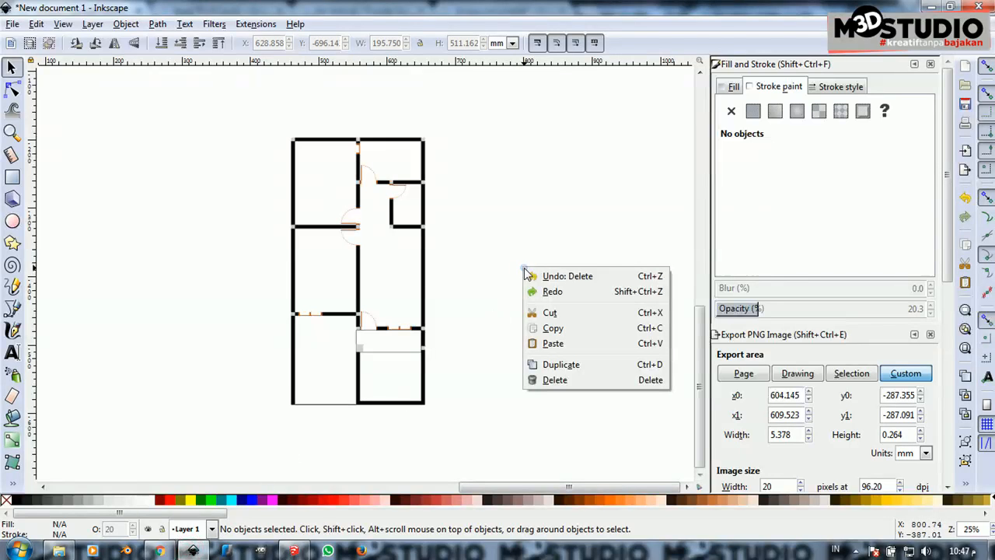
pyautogui.click(543, 342)
pyautogui.moveTo(551, 345); pyautogui.dragTo(363, 242)
pyautogui.scroll(4, 396, 410)
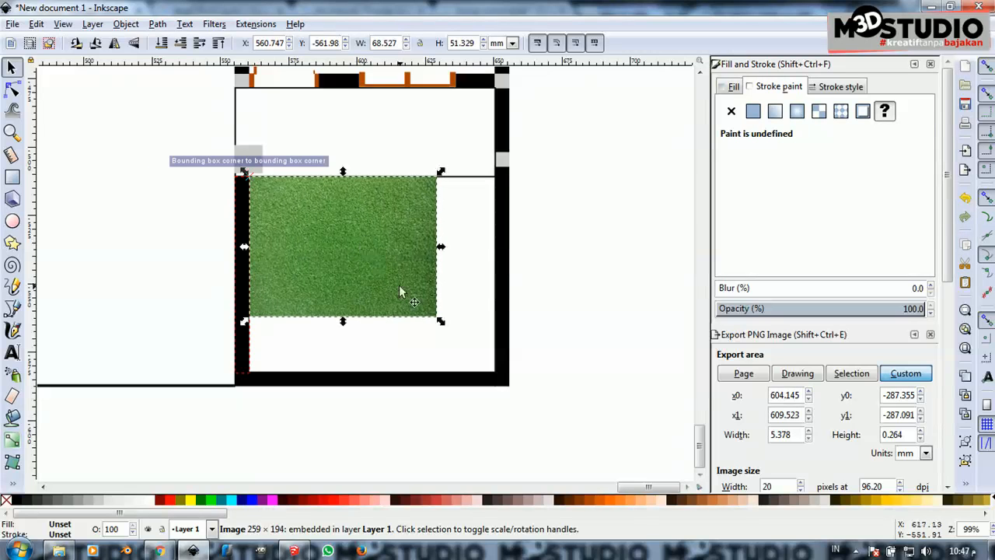
# Stretch the grass image to 90.234 by 71.537 mm so it fills the garden area between the walls, and deselect it
pyautogui.moveTo(441, 321); pyautogui.dragTo(501, 379)
pyautogui.keyDown('ctrl'); pyautogui.scroll(-2, 472, 314); pyautogui.keyUp('ctrl')
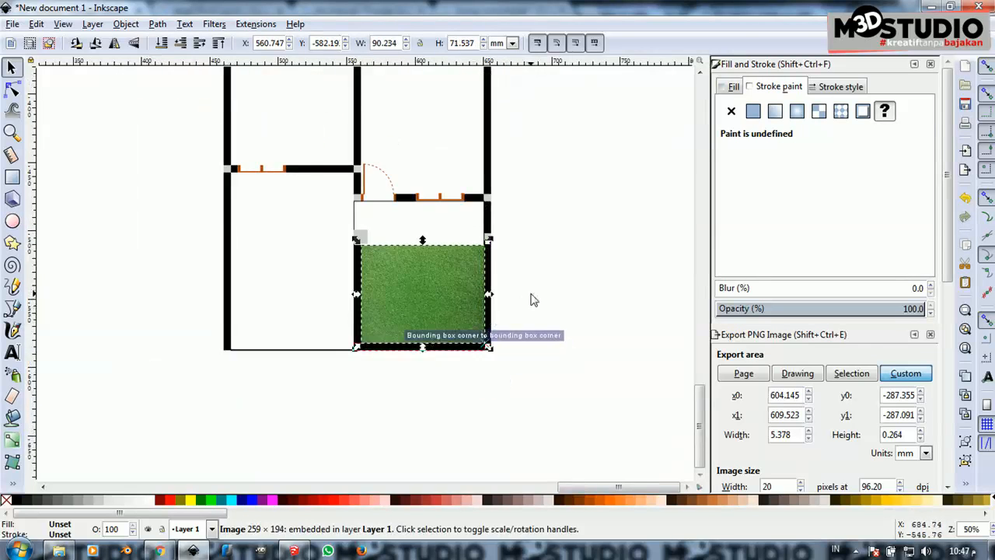
pyautogui.click(535, 289)
pyautogui.keyDown('ctrl'); pyautogui.scroll(-1, 443, 319); pyautogui.keyUp('ctrl')
pyautogui.keyDown('ctrl'); pyautogui.scroll(-1, 424, 299); pyautogui.keyUp('ctrl')
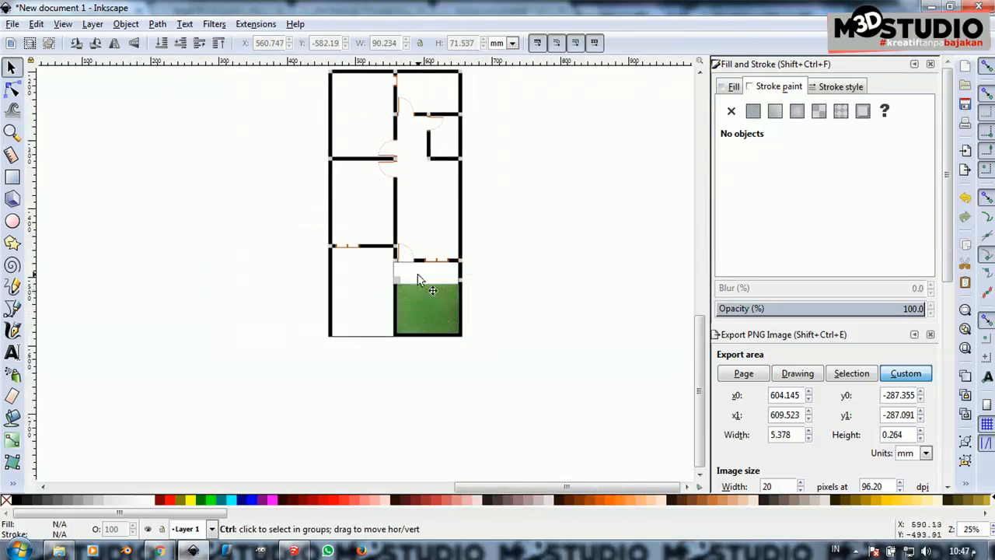
pyautogui.keyDown('ctrl'); pyautogui.scroll(3, 424, 234); pyautogui.keyUp('ctrl')
pyautogui.keyDown('ctrl'); pyautogui.scroll(-2, 412, 257); pyautogui.keyUp('ctrl')
pyautogui.scroll(2, 415, 133)
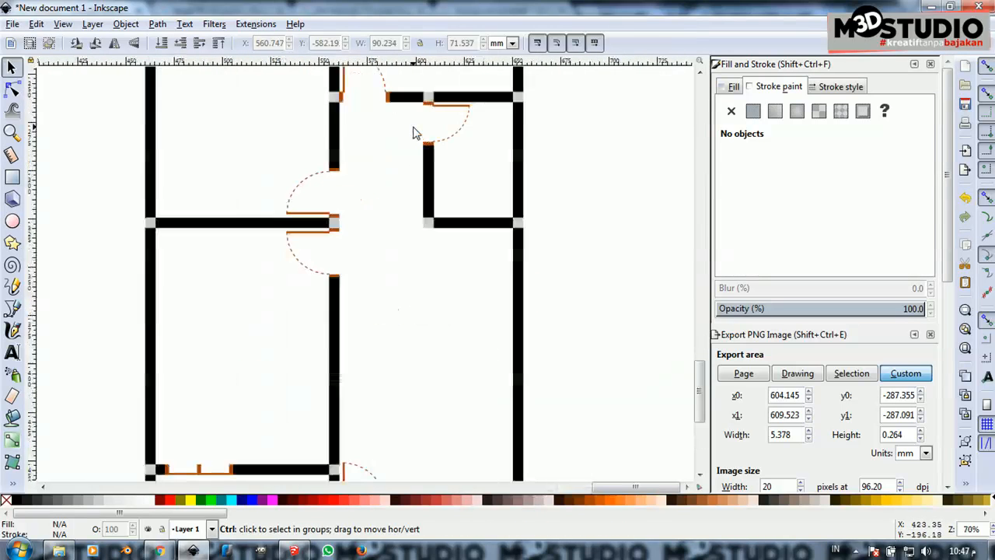
pyautogui.keyDown('ctrl'); pyautogui.scroll(-1, 374, 238); pyautogui.keyUp('ctrl')
pyautogui.keyDown('ctrl'); pyautogui.scroll(-1, 381, 218); pyautogui.keyUp('ctrl')
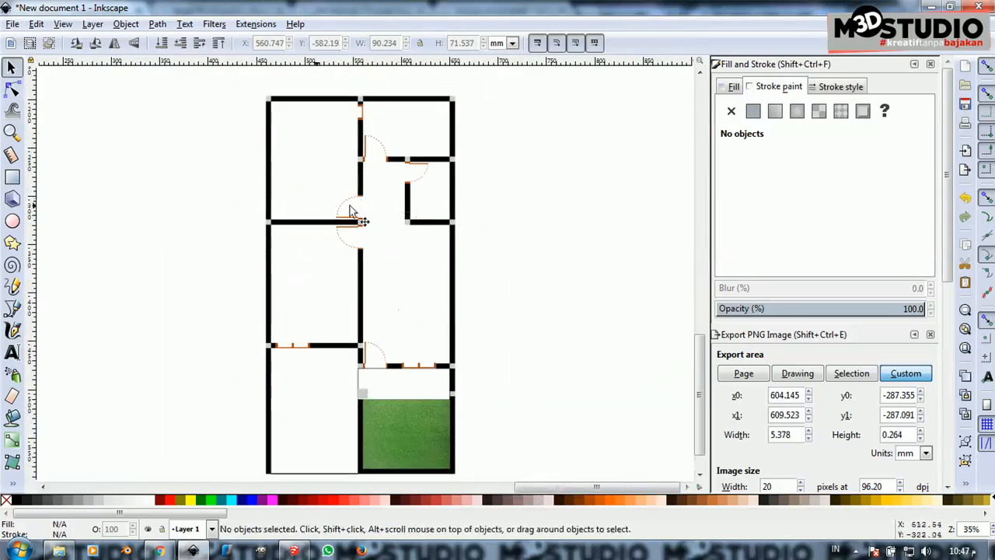
# Switch to Chrome and copy the greyish-beige small square tile picture from the "tile texture" image results
pyautogui.click(160, 551)
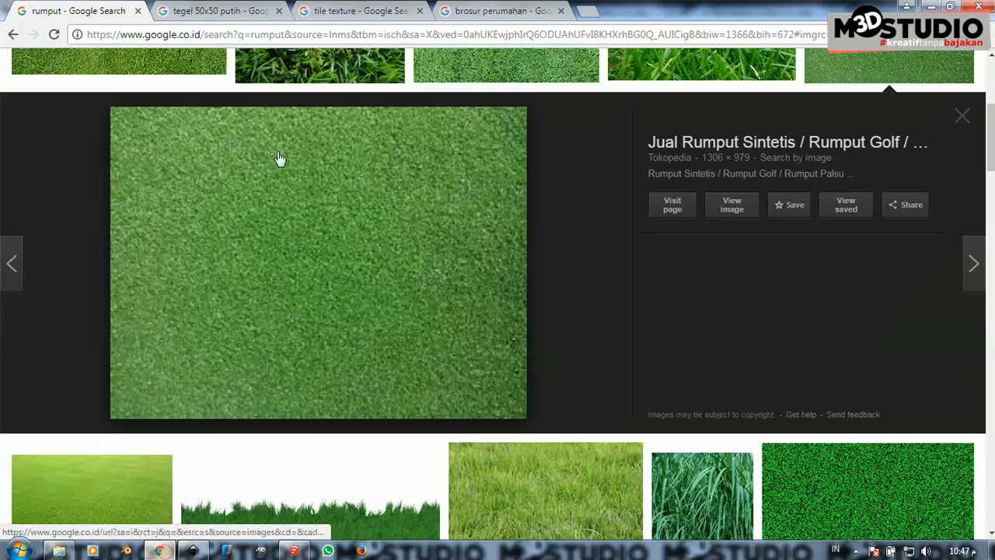
pyautogui.click(225, 14)
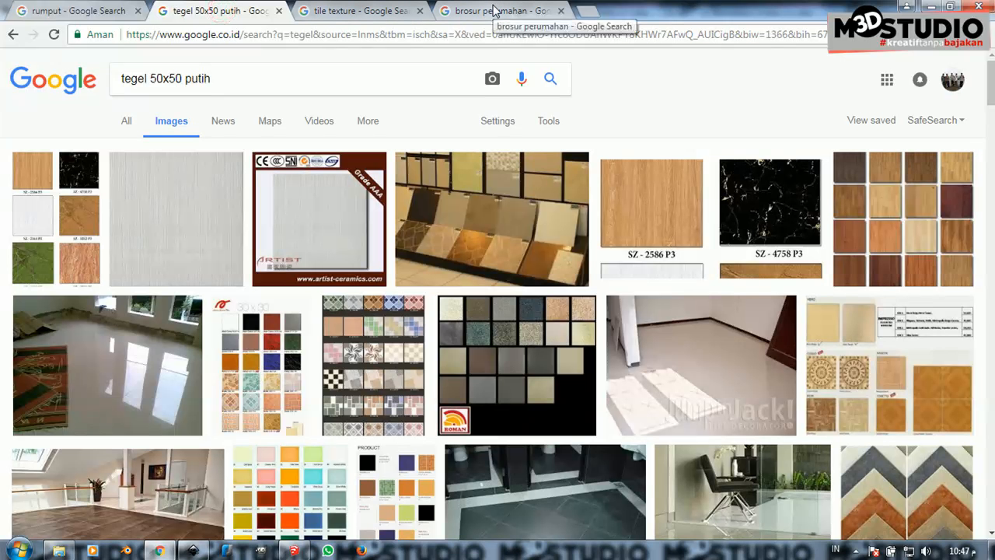
pyautogui.scroll(-1, 311, 221)
pyautogui.scroll(-6, 309, 222)
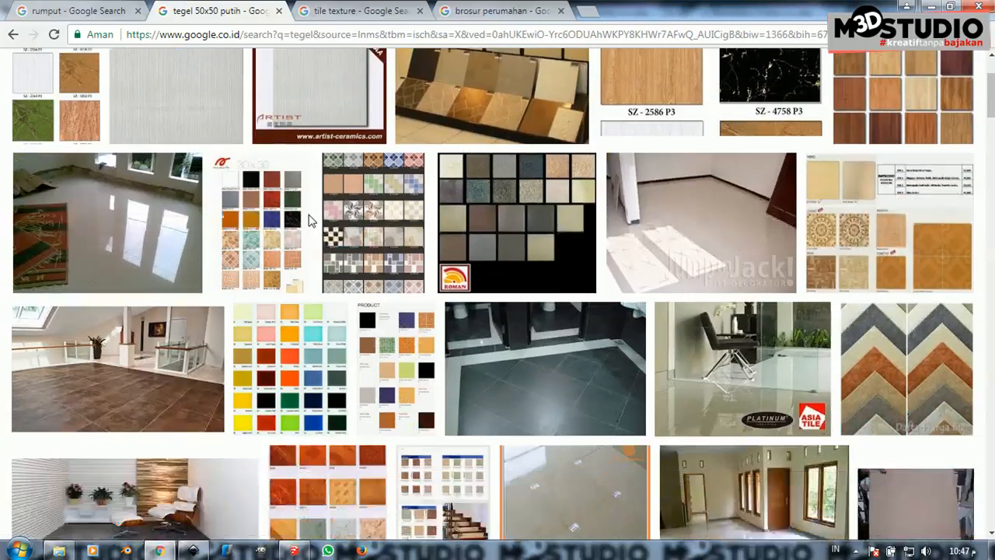
pyautogui.scroll(-8, 310, 223)
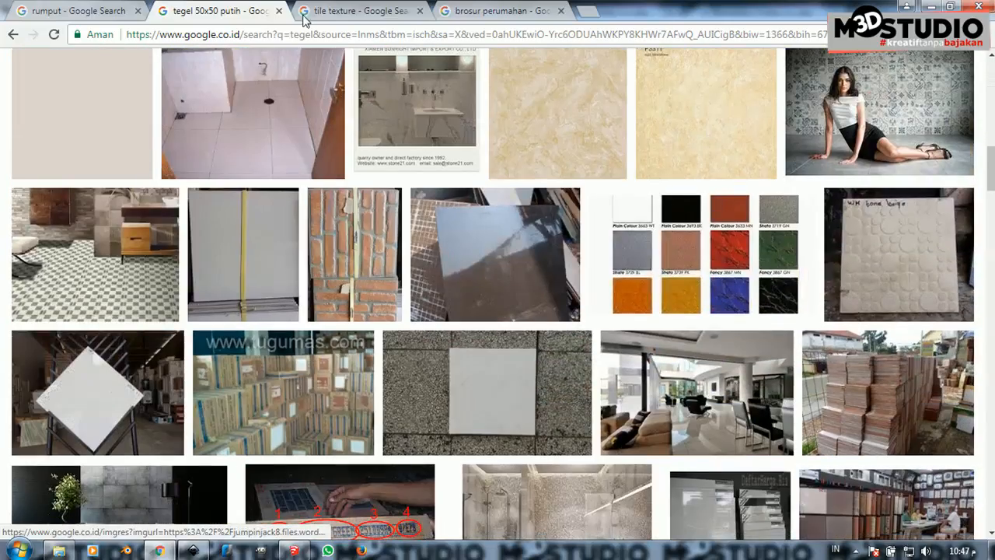
pyautogui.click(340, 10)
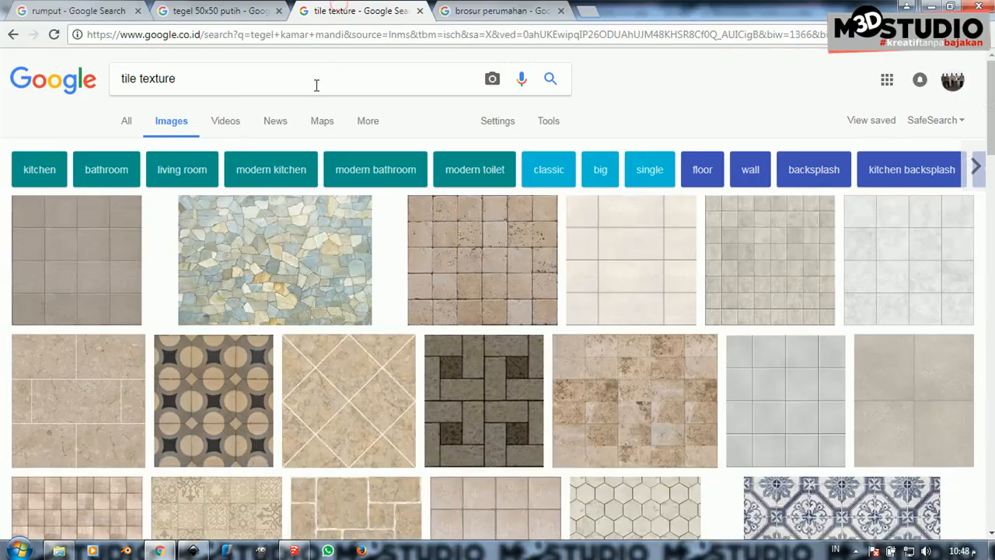
pyautogui.moveTo(200, 75); pyautogui.dragTo(115, 77)
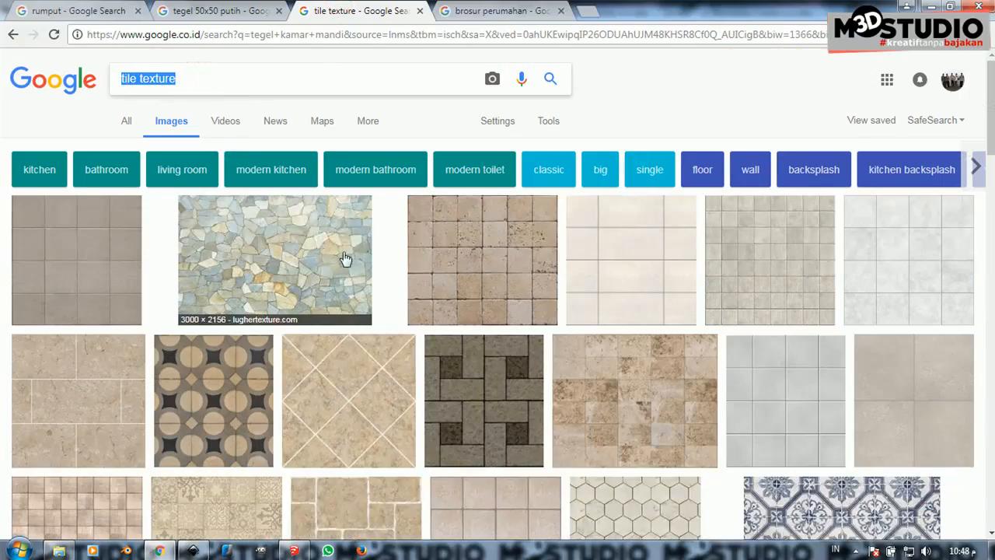
pyautogui.rightClick(758, 245)
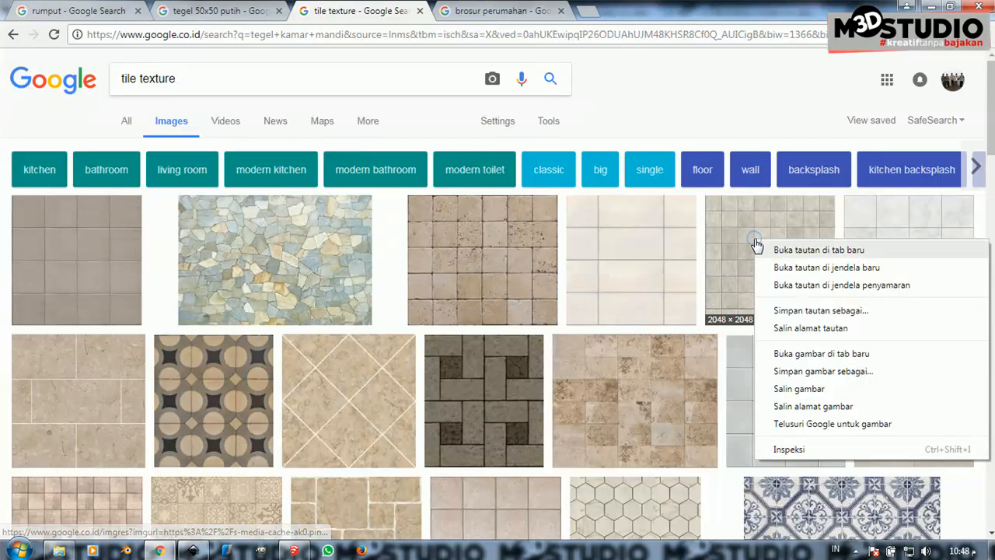
pyautogui.click(797, 389)
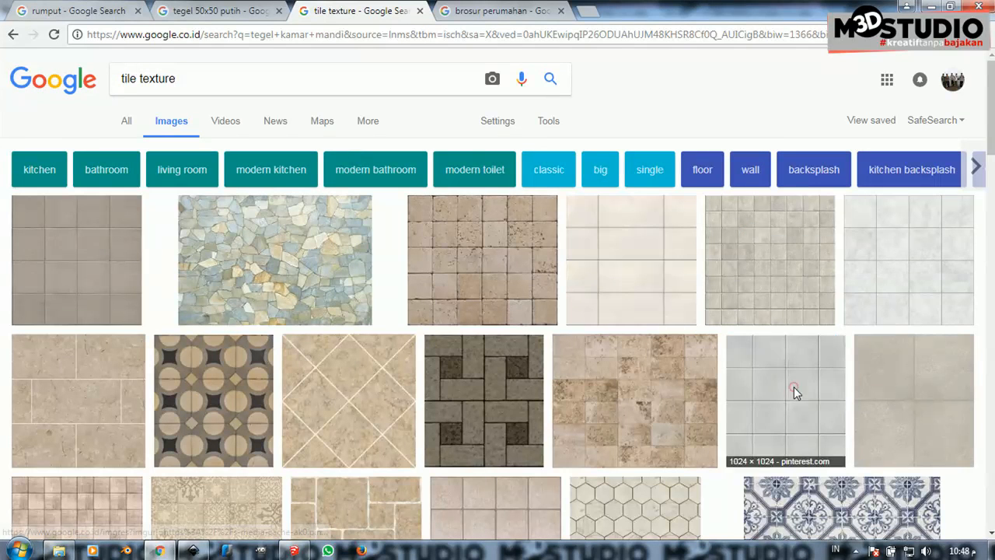
# Switch back to Inkscape, paste the tile image and snap it to the lower left inner corner of the small bathroom
pyautogui.click(192, 550)
pyautogui.rightClick(527, 191)
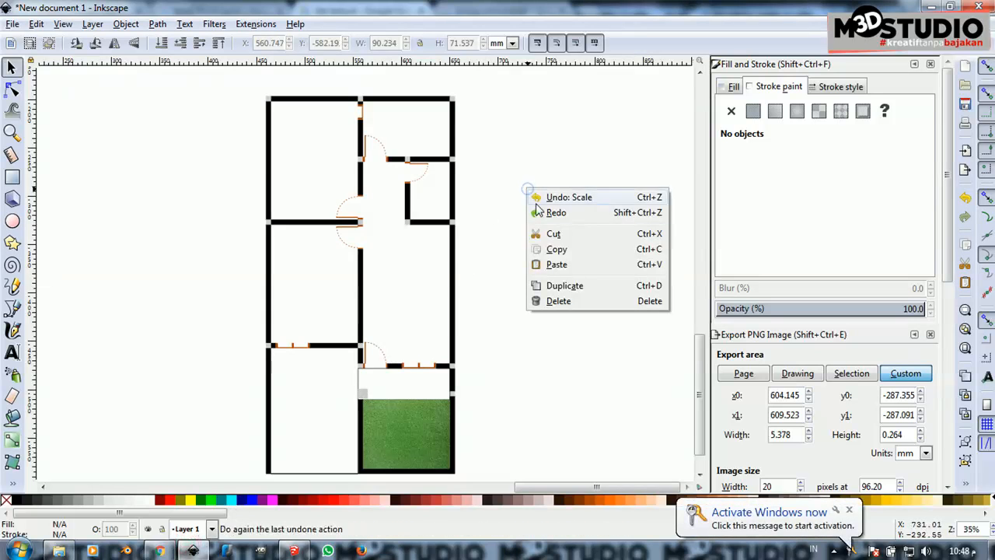
pyautogui.click(574, 268)
pyautogui.moveTo(577, 273); pyautogui.dragTo(449, 206)
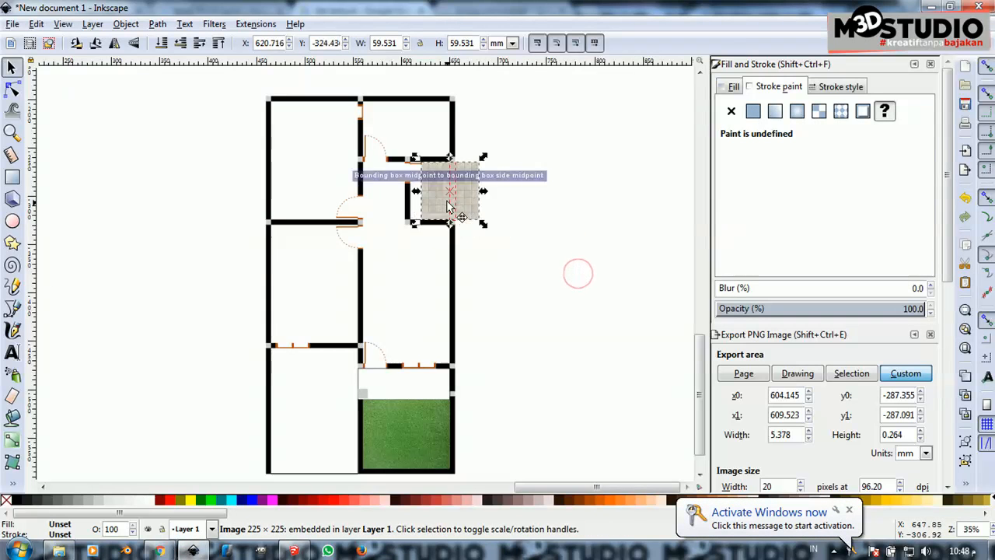
pyautogui.scroll(5, 447, 206)
pyautogui.moveTo(336, 162); pyautogui.dragTo(366, 205)
# Scale the bathroom tile image uniformly to 40.841 mm and place a duplicate of it against the room's upper wall
pyautogui.scroll(-2, 373, 201)
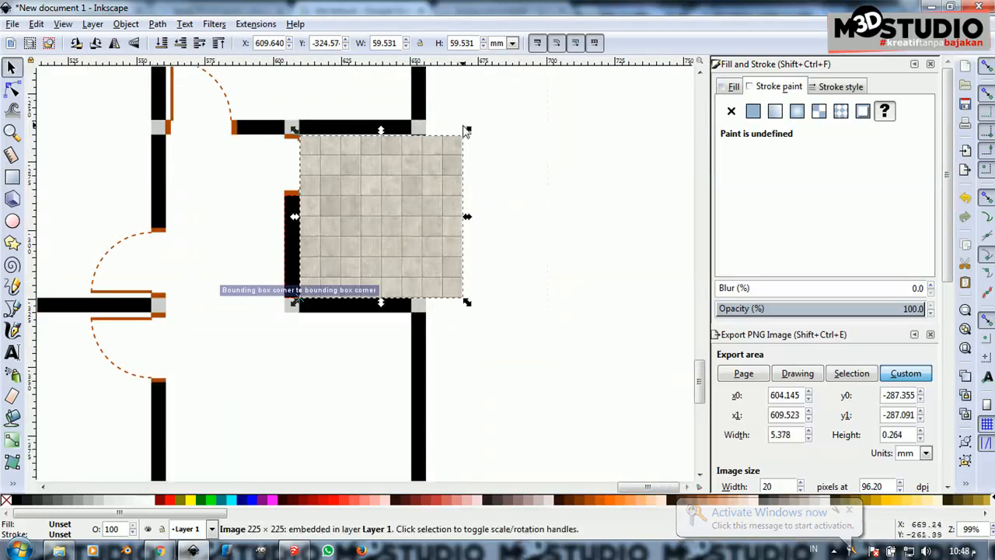
pyautogui.moveTo(465, 131); pyautogui.dragTo(414, 154)
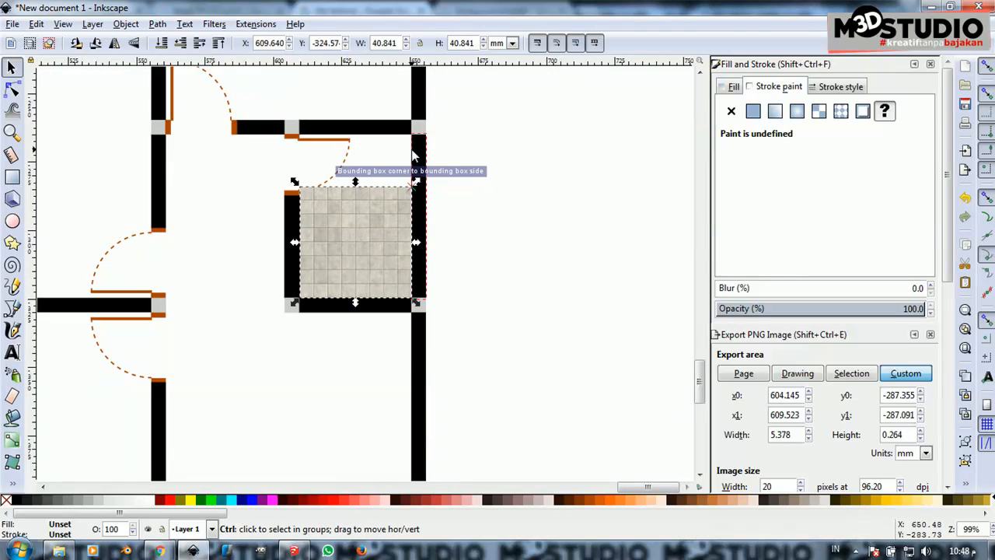
pyautogui.scroll(1, 381, 211)
pyautogui.moveTo(361, 216); pyautogui.dragTo(363, 137)
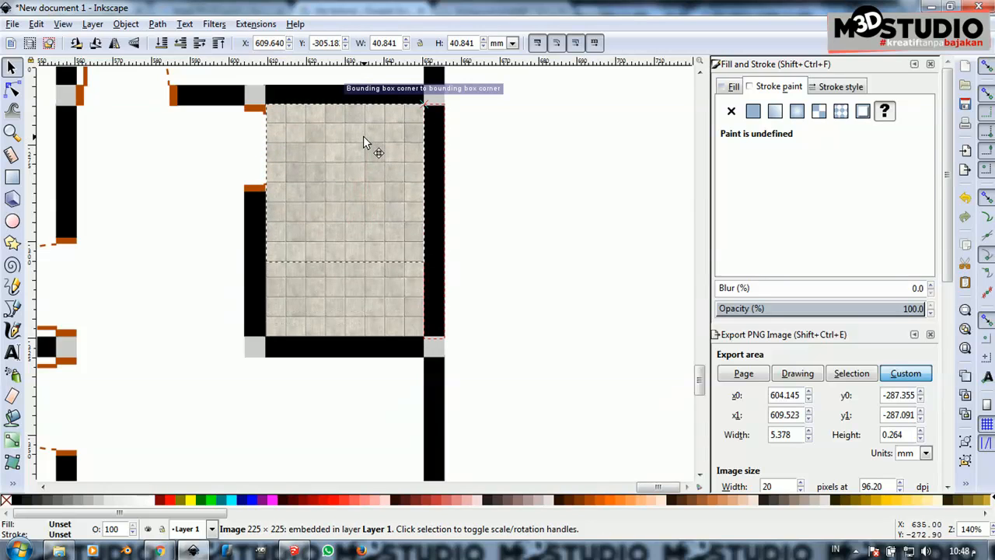
# Group the two bathroom tile images and lower the group to the bottom, beneath the door
pyautogui.keyDown('shift'); pyautogui.click(373, 286); pyautogui.keyUp('shift')
pyautogui.rightClick(374, 289)
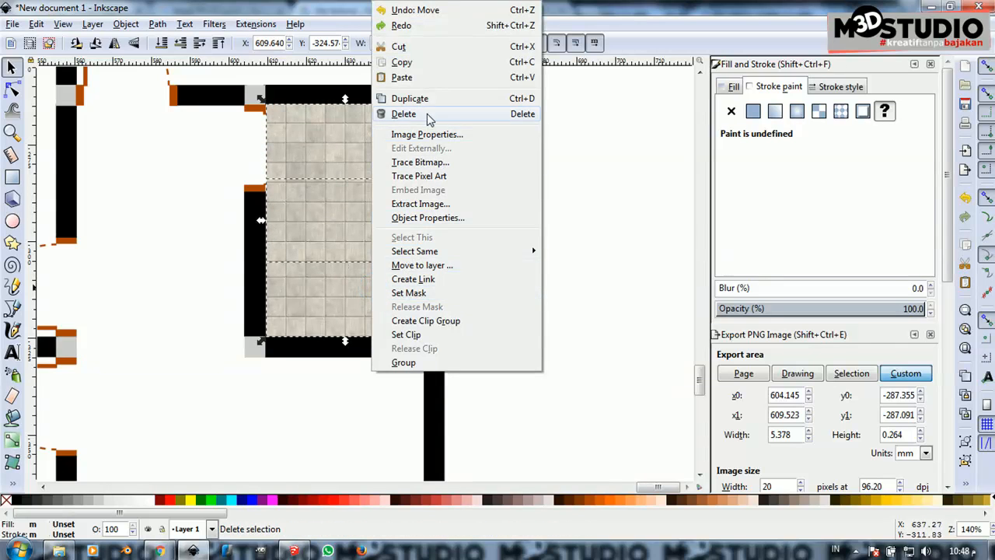
pyautogui.click(403, 362)
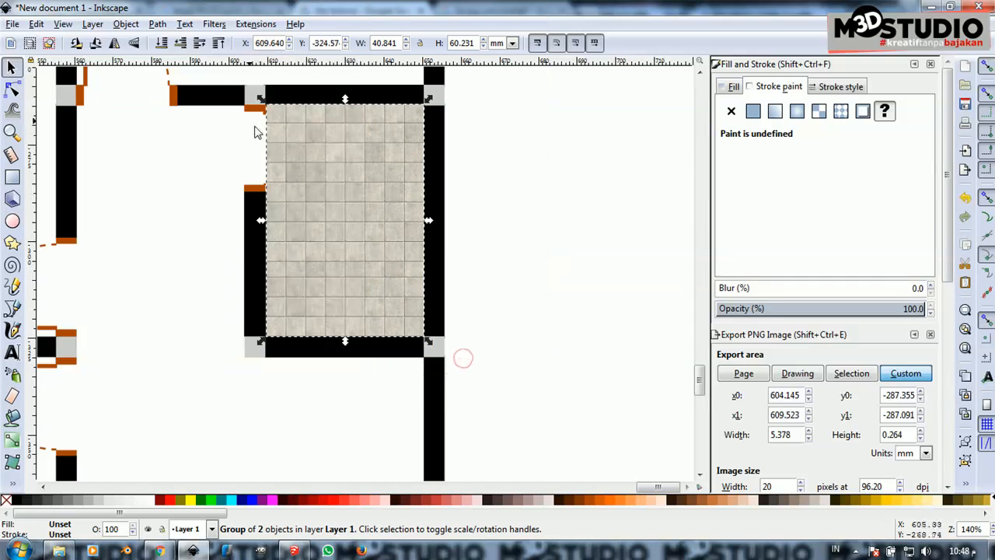
pyautogui.click(162, 44)
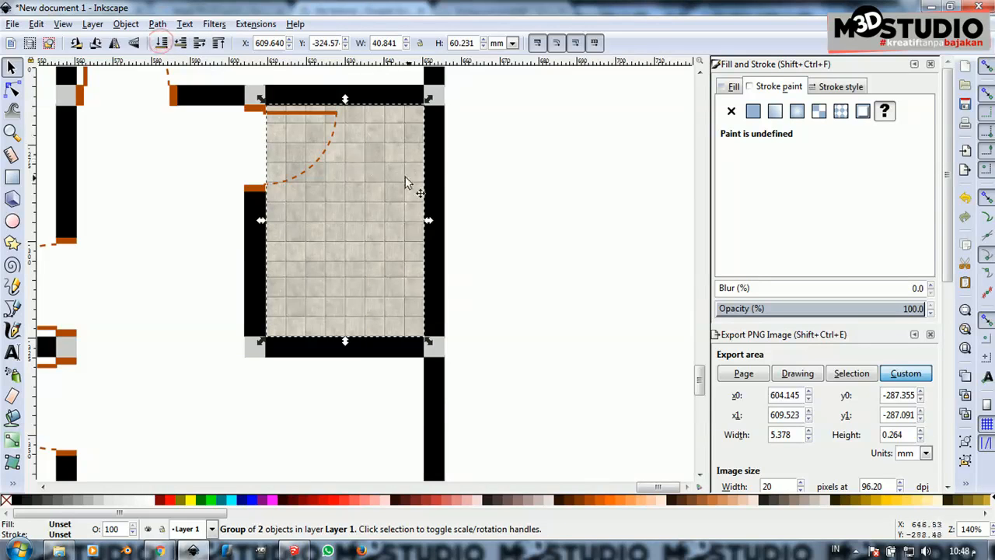
pyautogui.click(495, 199)
# Set the bathroom tile group's opacity to 60.8% and deselect it
pyautogui.click(378, 195)
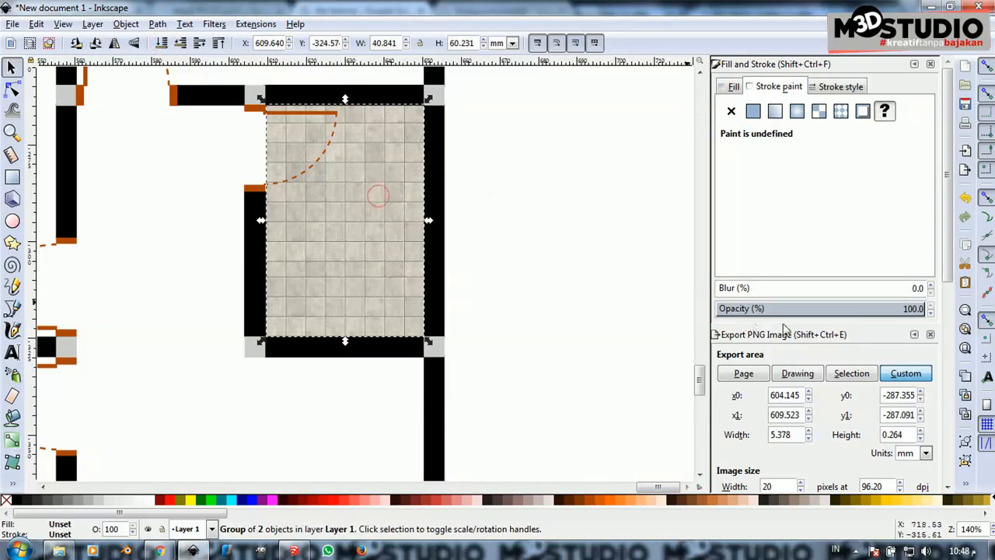
pyautogui.moveTo(910, 308); pyautogui.dragTo(843, 309)
pyautogui.click(487, 248)
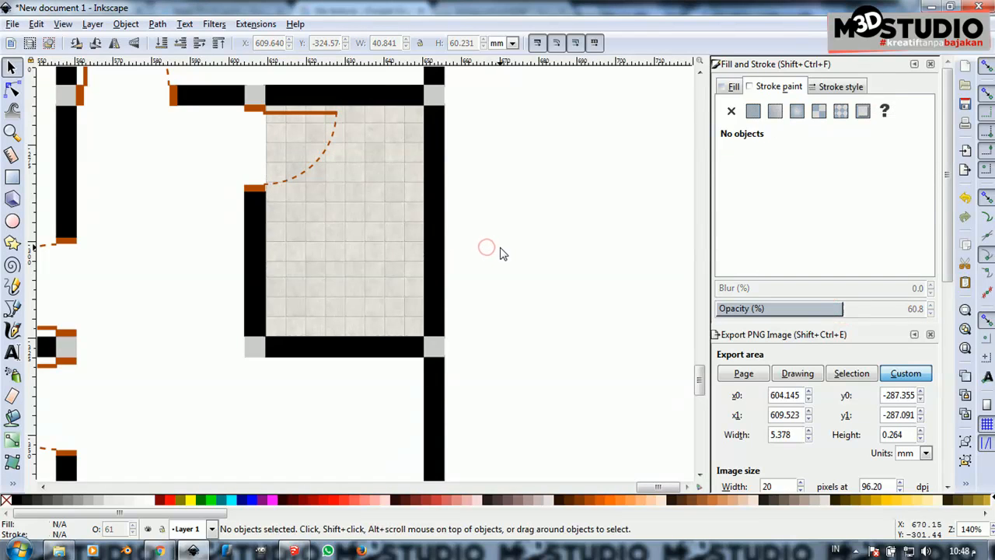
# Switch to Chrome and copy the beige picture of four large tiles from the "tile texture" results
pyautogui.keyDown('ctrl'); pyautogui.scroll(-4, 519, 264); pyautogui.keyUp('ctrl')
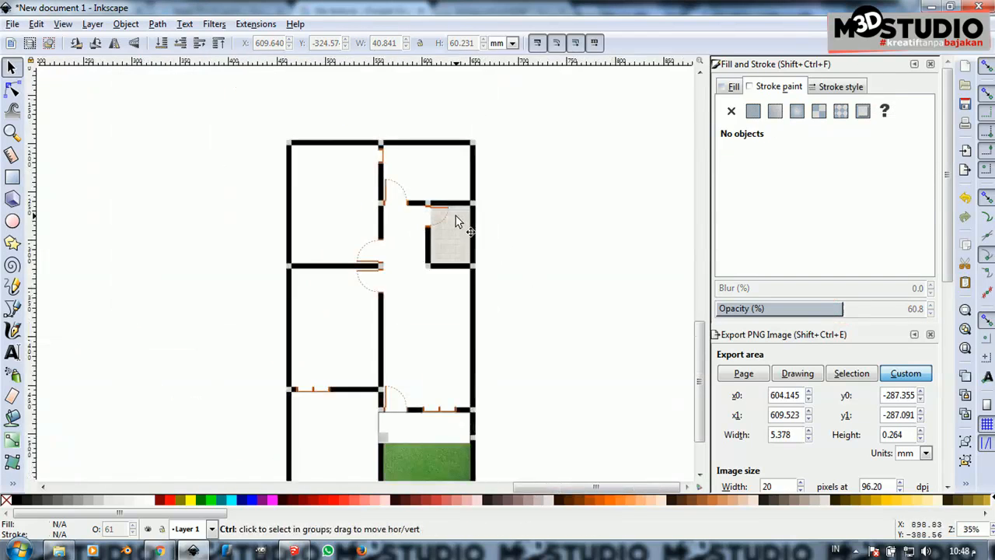
pyautogui.keyDown('ctrl'); pyautogui.scroll(-1, 391, 232); pyautogui.keyUp('ctrl')
pyautogui.keyDown('ctrl'); pyautogui.scroll(3, 390, 393); pyautogui.keyUp('ctrl')
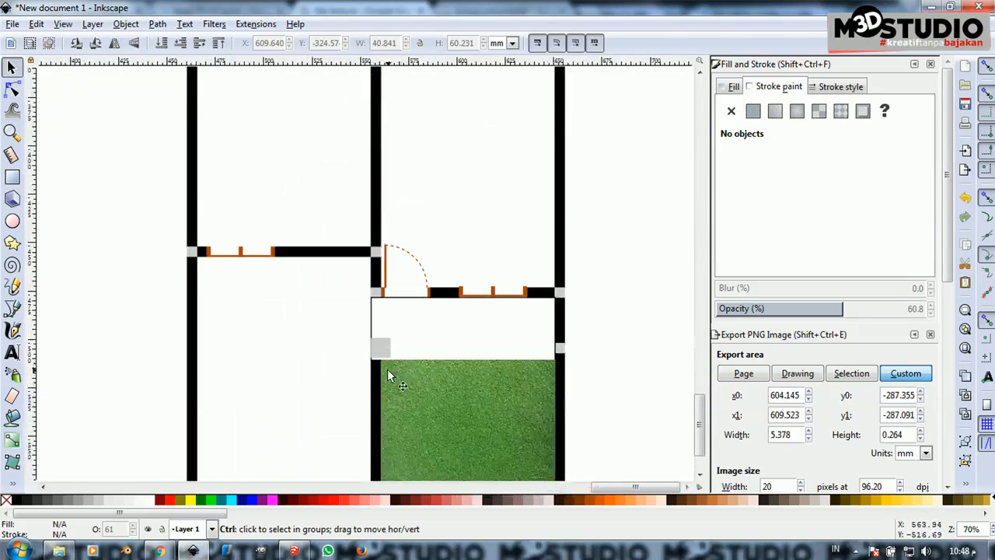
pyautogui.keyDown('ctrl'); pyautogui.scroll(-2, 367, 396); pyautogui.keyUp('ctrl')
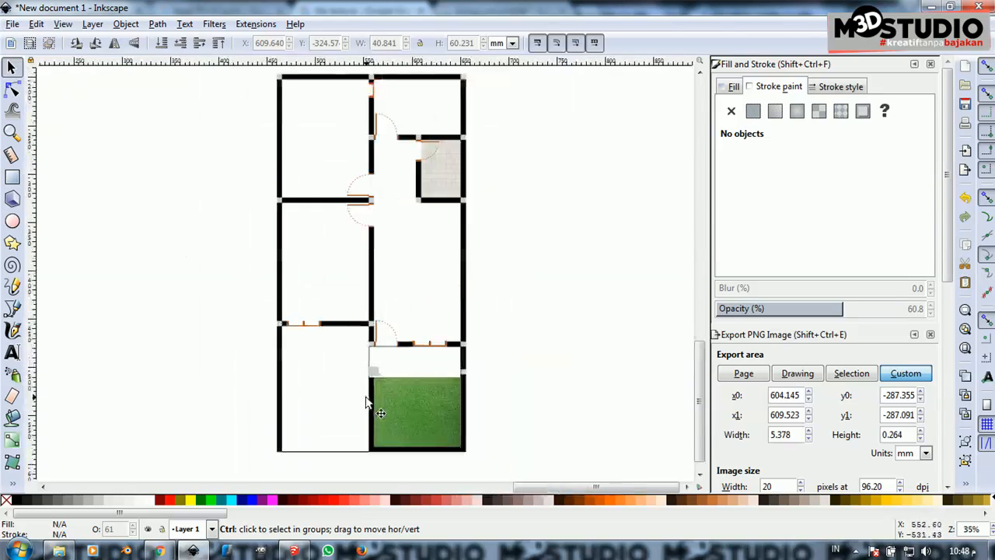
pyautogui.click(155, 551)
pyautogui.scroll(-2, 470, 268)
pyautogui.scroll(-6, 470, 273)
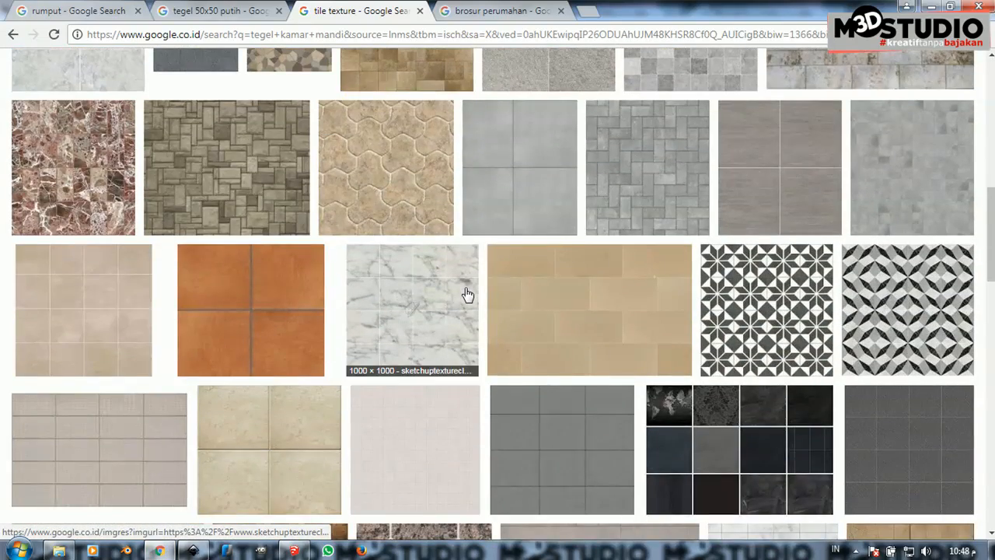
pyautogui.scroll(-2, 467, 294)
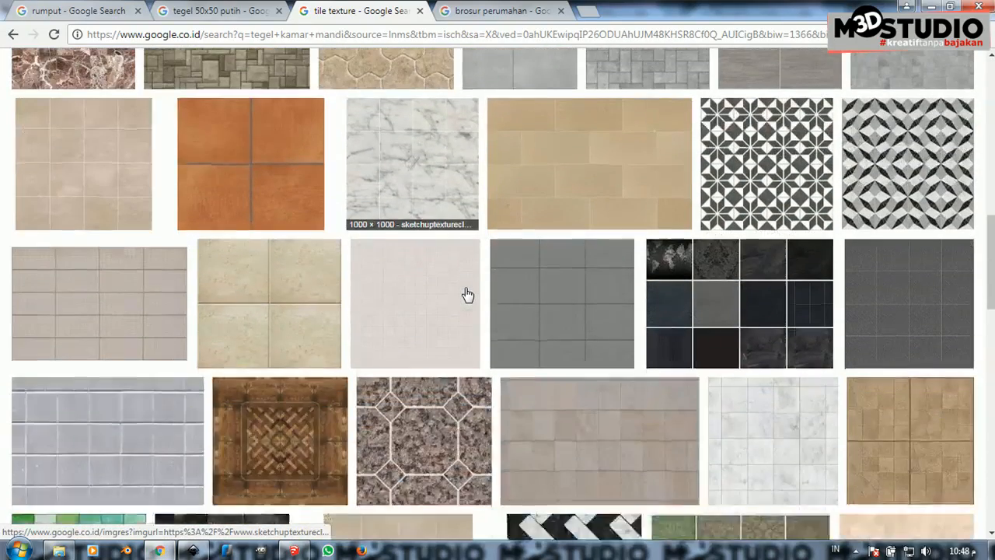
pyautogui.rightClick(267, 293)
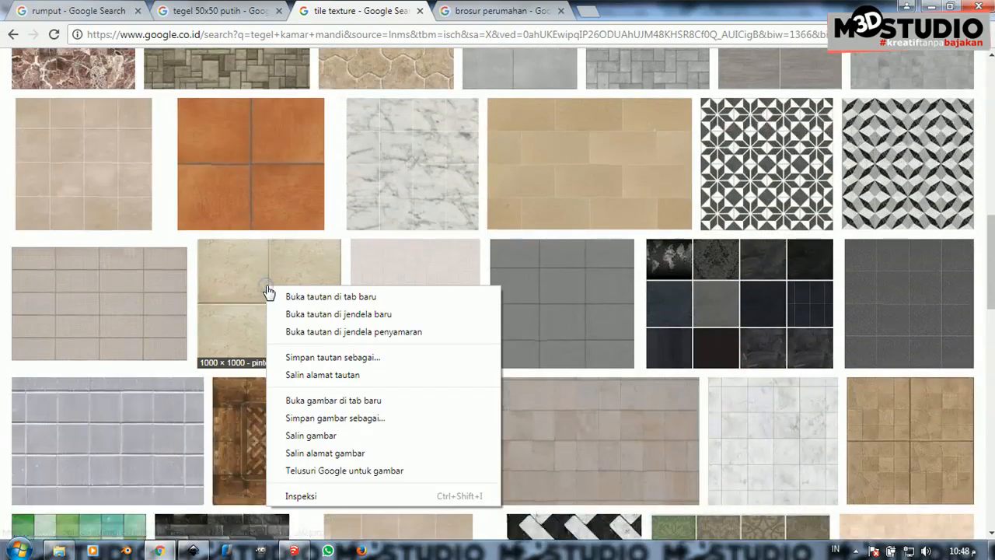
pyautogui.click(350, 437)
# Switch back to Inkscape, paste the beige tile image and align it with the upper left inner corner of the middle left room
pyautogui.click(195, 550)
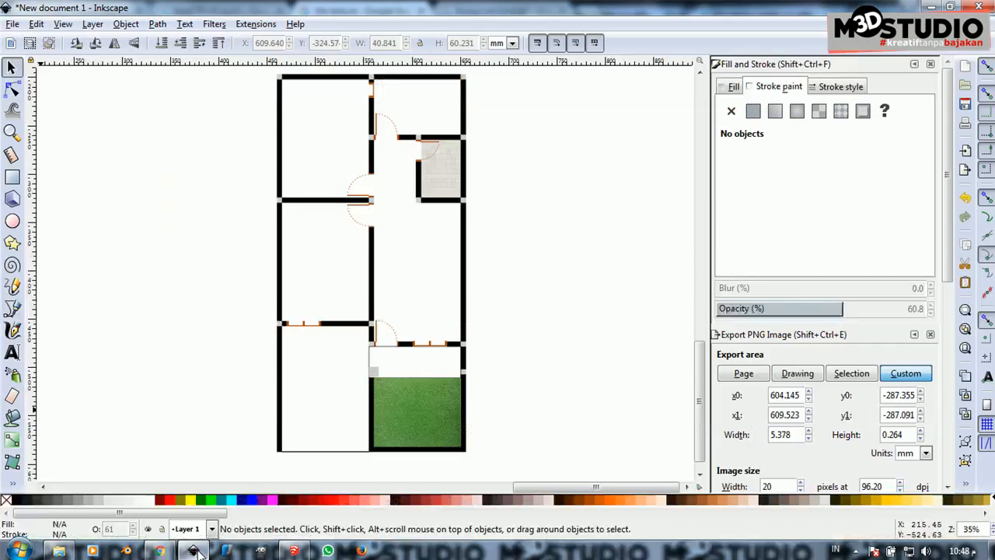
pyautogui.rightClick(200, 210)
pyautogui.click(231, 290)
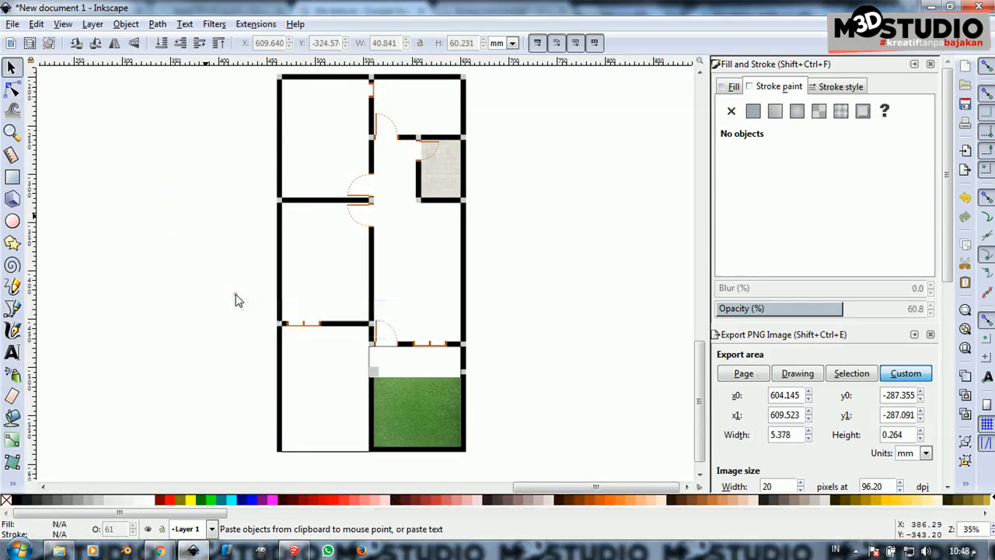
pyautogui.moveTo(239, 295); pyautogui.dragTo(313, 238)
pyautogui.keyDown('ctrl'); pyautogui.scroll(3, 314, 237); pyautogui.keyUp('ctrl')
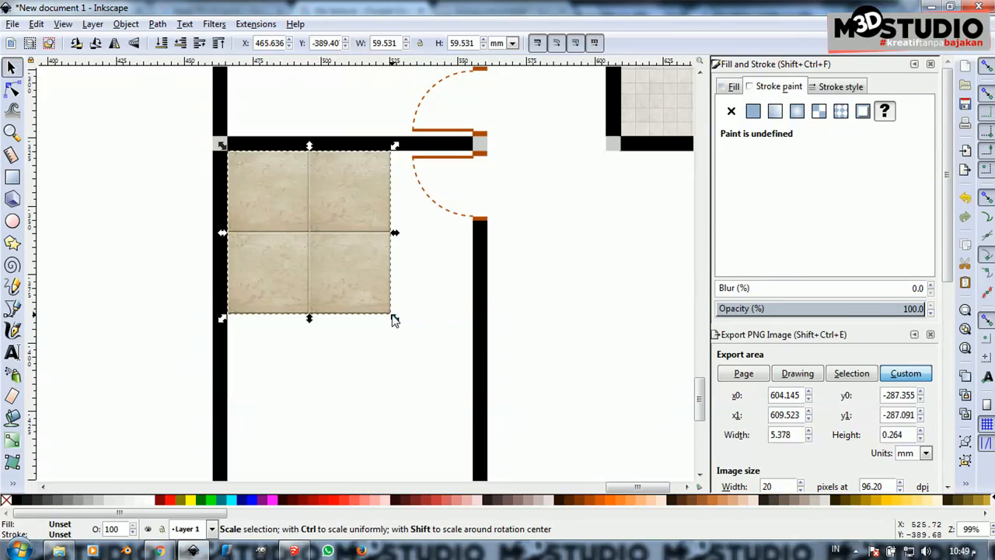
# Scale the beige tile image uniformly to 34.408 mm and place two duplicates beside it, edge to edge, along the upper wall
pyautogui.moveTo(394, 320); pyautogui.dragTo(326, 266)
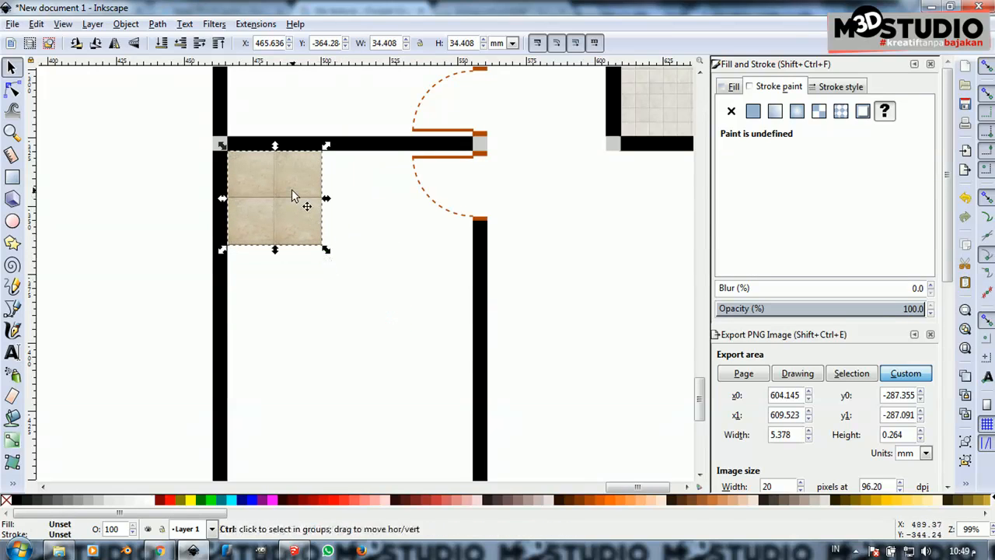
pyautogui.hotkey('ctrl', 'd')
pyautogui.moveTo(262, 182); pyautogui.dragTo(457, 173)
pyautogui.hotkey('ctrl', 'd')
pyautogui.scroll(3, 423, 158)
pyautogui.moveTo(420, 201); pyautogui.dragTo(430, 190)
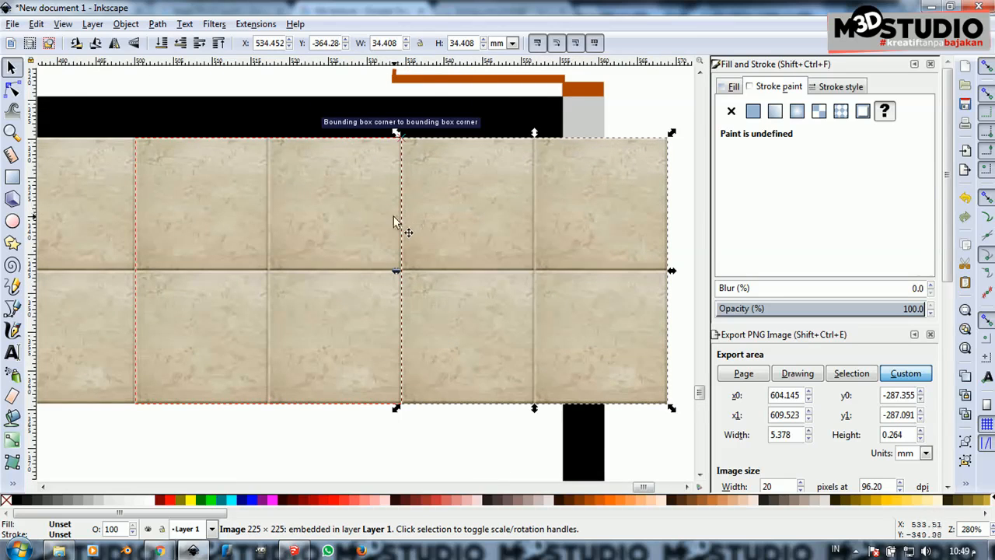
# Select all three beige tile images and scale the row uniformly to 89.734 mm wide so it fits between the walls
pyautogui.scroll(-2, 412, 234)
pyautogui.keyDown('shift'); pyautogui.click(360, 239); pyautogui.keyUp('shift')
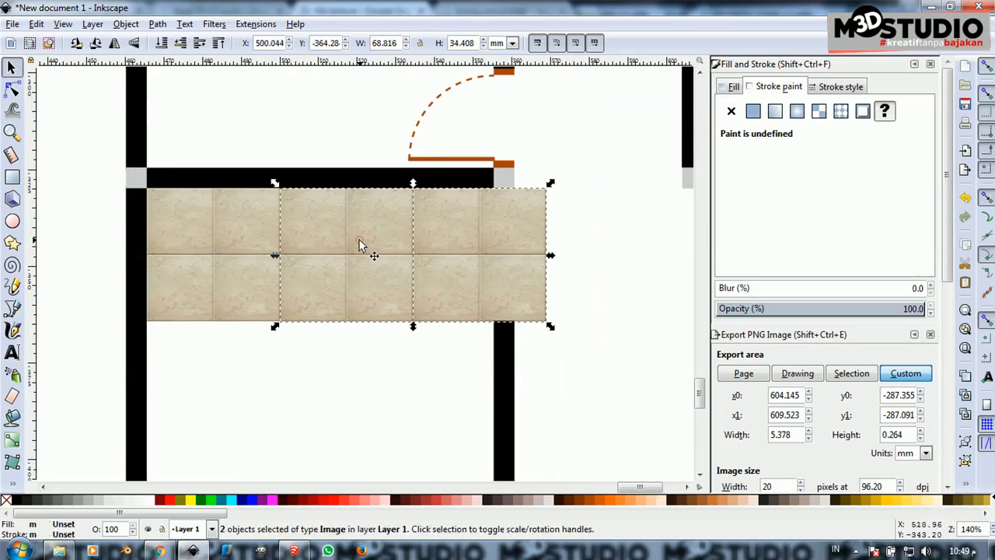
pyautogui.keyDown('shift'); pyautogui.click(228, 235); pyautogui.keyUp('shift')
pyautogui.moveTo(550, 326); pyautogui.dragTo(521, 367)
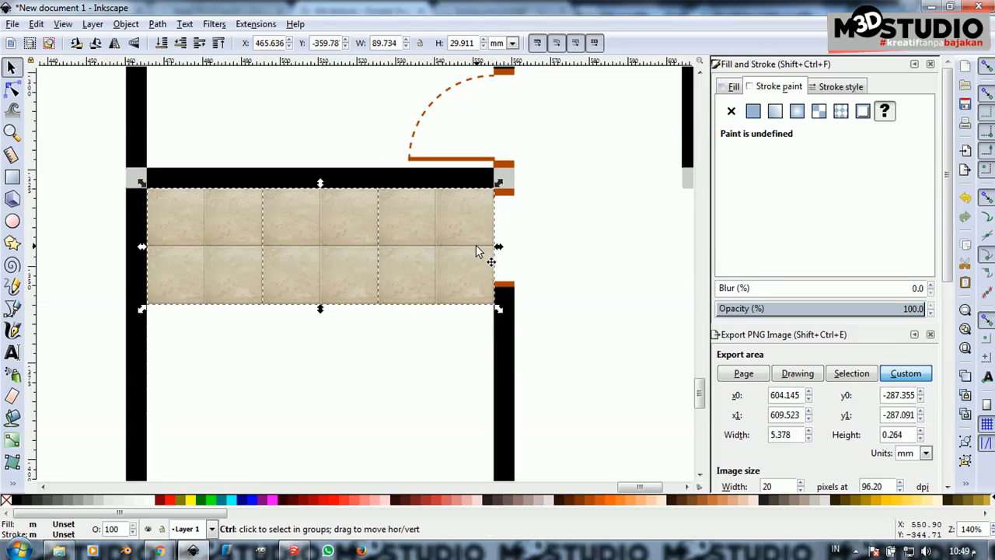
# Place a duplicate of the beige tile row against its right end and group all six images
pyautogui.scroll(-1, 203, 238)
pyautogui.moveTo(203, 238); pyautogui.dragTo(440, 224)
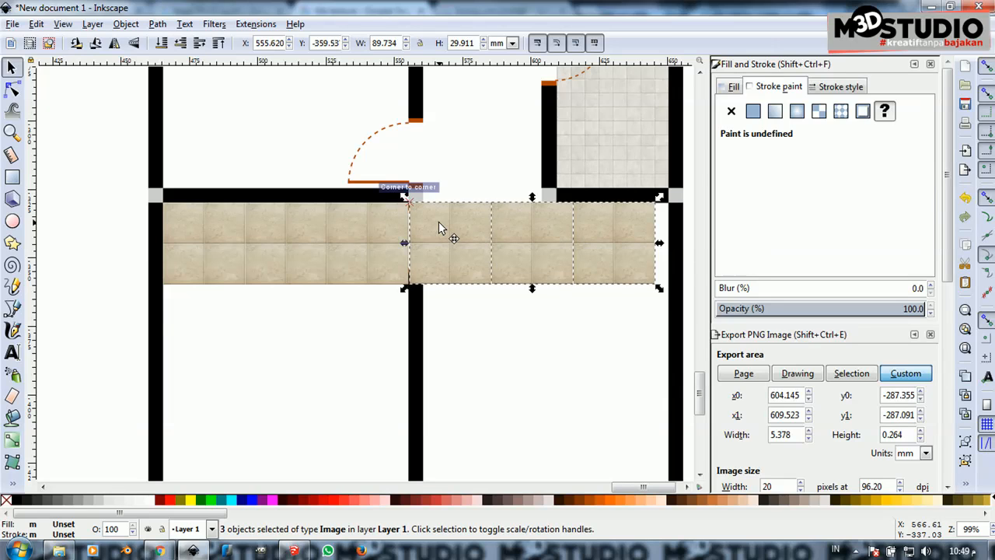
pyautogui.keyDown('shift'); pyautogui.click(374, 243); pyautogui.keyUp('shift')
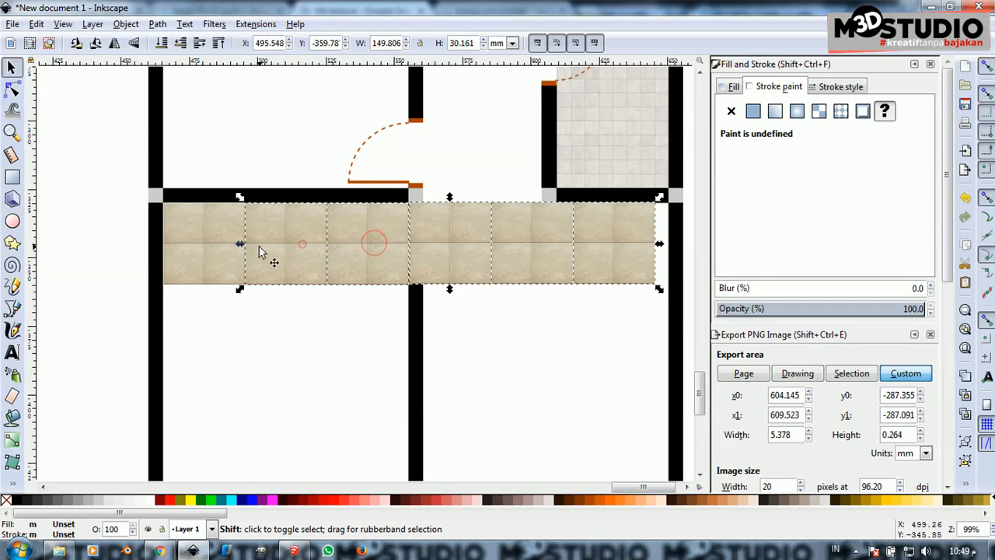
pyautogui.keyDown('shift'); pyautogui.click(222, 247); pyautogui.keyUp('shift')
pyautogui.rightClick(222, 246)
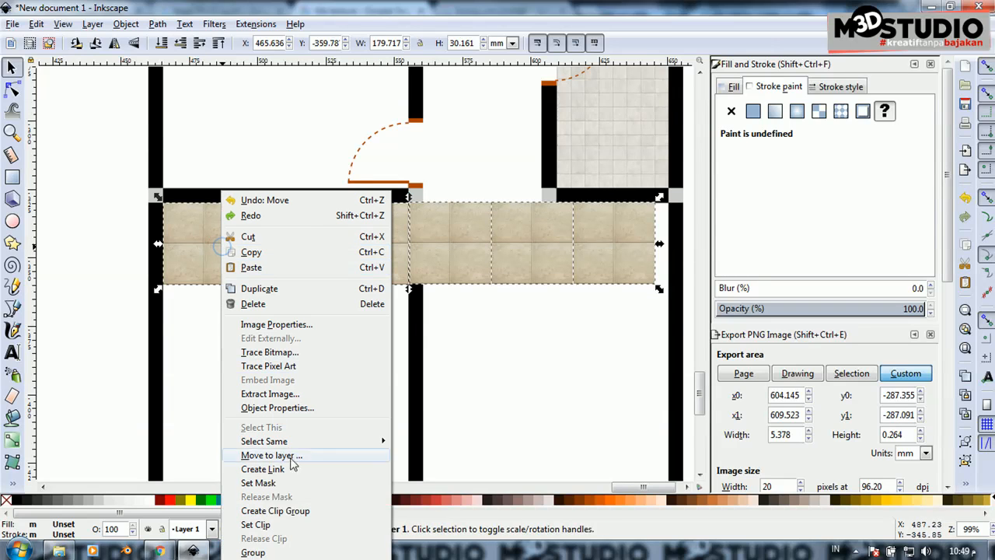
pyautogui.click(256, 552)
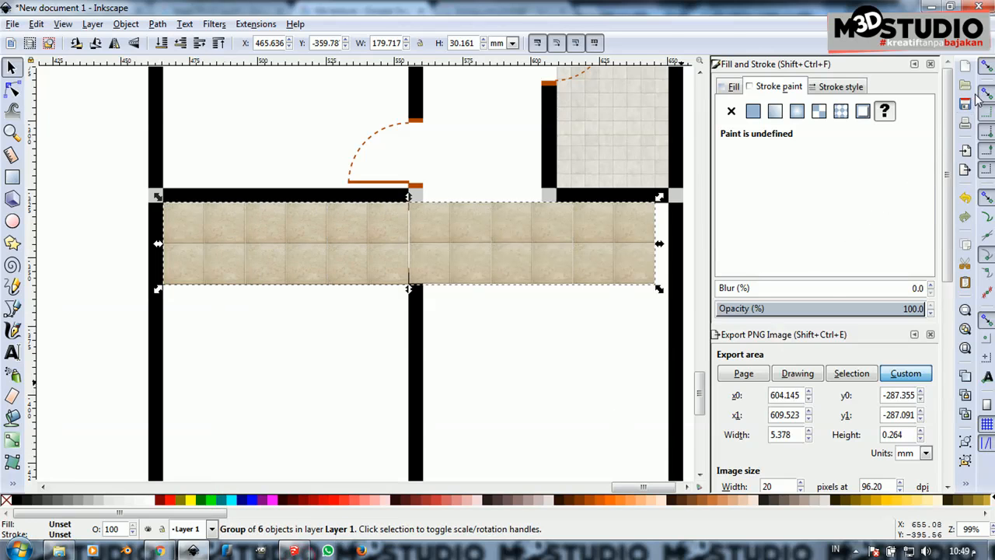
# With snapping off, scale the tile group uniformly to about 185 mm wide so it reaches the far outer wall, and ungroup it
pyautogui.click(990, 66)
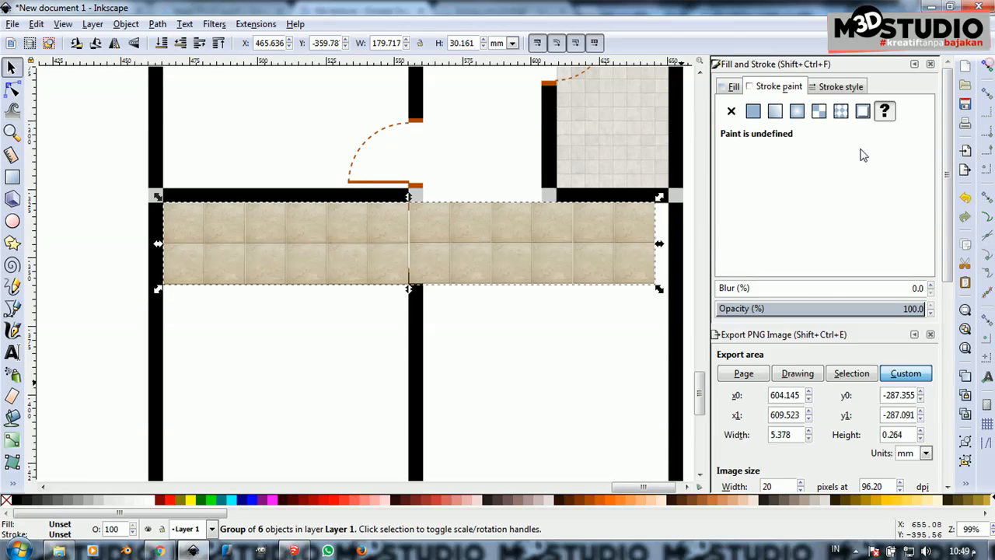
pyautogui.scroll(5, 537, 257)
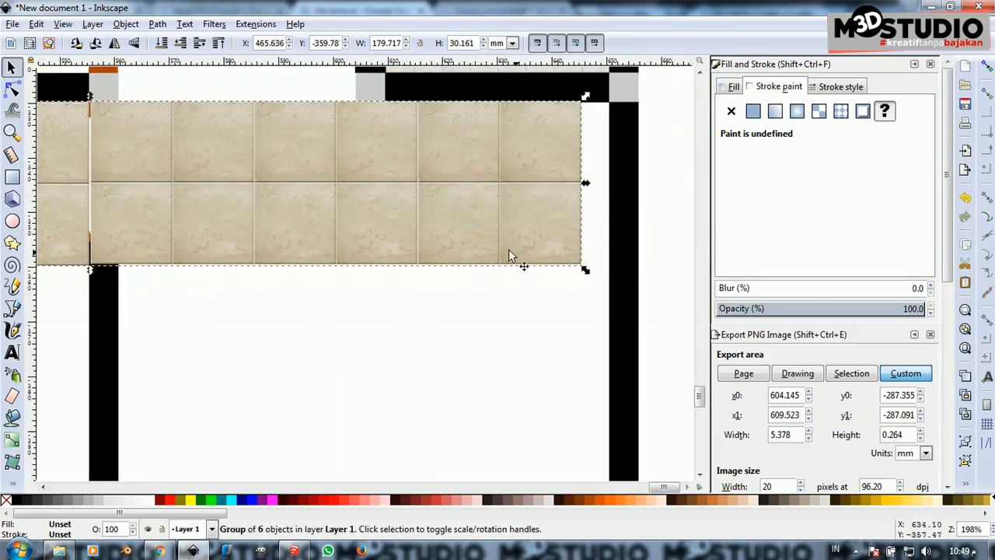
pyautogui.moveTo(533, 267); pyautogui.dragTo(618, 347)
pyautogui.keyDown('ctrl'); pyautogui.scroll(-4, 618, 342); pyautogui.keyUp('ctrl')
pyautogui.rightClick(527, 284)
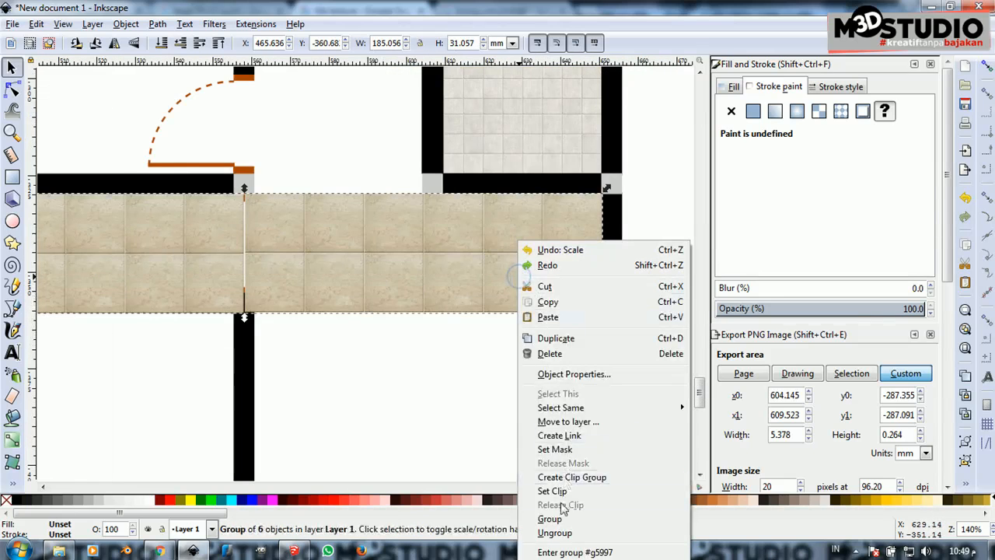
pyautogui.click(553, 531)
pyautogui.click(432, 408)
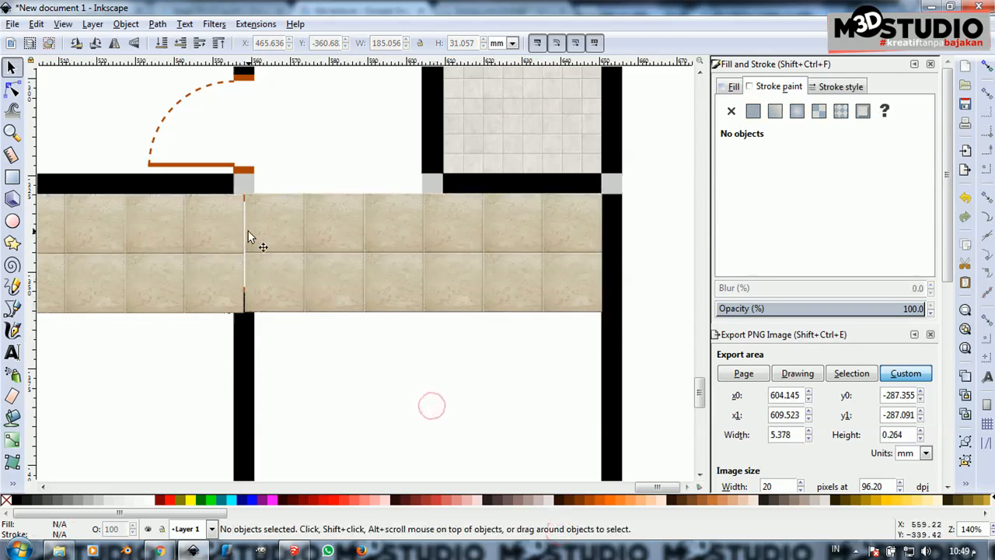
# Move the second set of three tile images against the first set to close the gap, and turn snapping back on
pyautogui.keyDown('ctrl'); pyautogui.scroll(1, 249, 237); pyautogui.keyUp('ctrl')
pyautogui.click(269, 239)
pyautogui.keyDown('shift'); pyautogui.click(497, 261); pyautogui.keyUp('shift')
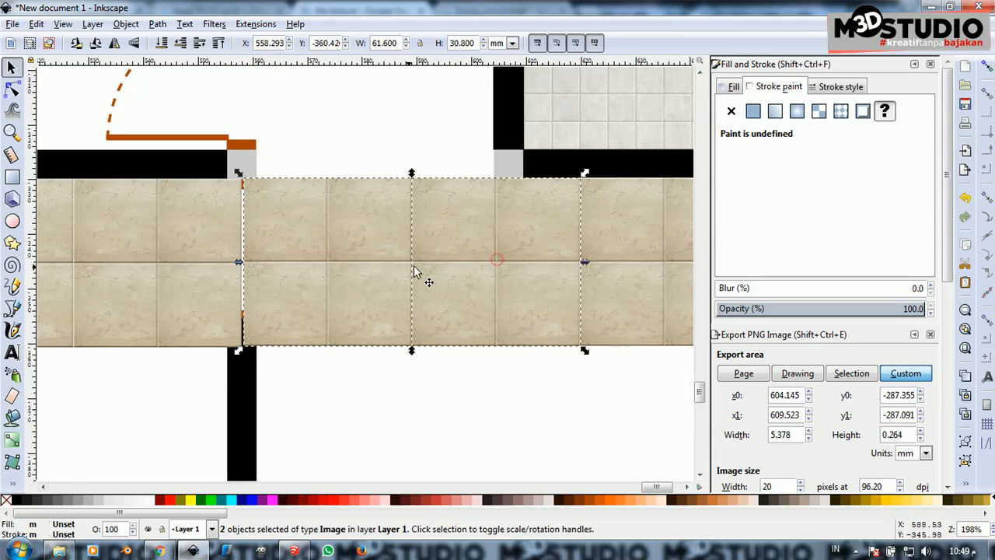
pyautogui.keyDown('ctrl'); pyautogui.scroll(-1, 466, 268); pyautogui.keyUp('ctrl')
pyautogui.keyDown('shift'); pyautogui.click(337, 249); pyautogui.keyUp('shift')
pyautogui.keyDown('ctrl'); pyautogui.scroll(3, 334, 233); pyautogui.keyUp('ctrl')
pyautogui.moveTo(319, 218); pyautogui.dragTo(250, 211)
pyautogui.click(988, 67)
pyautogui.keyDown('ctrl'); pyautogui.scroll(3, 337, 220); pyautogui.keyUp('ctrl')
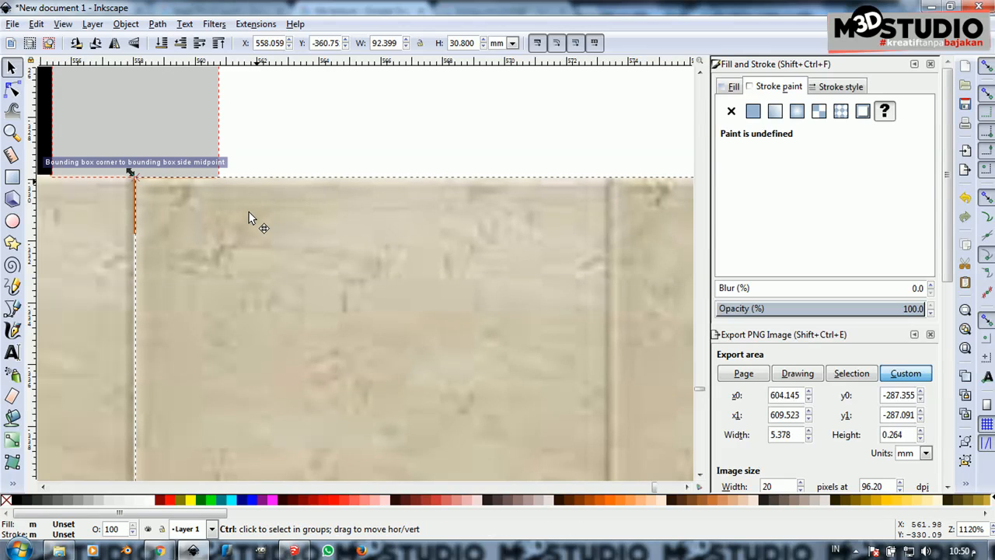
pyautogui.keyDown('ctrl'); pyautogui.scroll(-4, 269, 154); pyautogui.keyUp('ctrl')
pyautogui.keyDown('ctrl'); pyautogui.scroll(6, 241, 363); pyautogui.keyUp('ctrl')
pyautogui.moveTo(241, 363); pyautogui.dragTo(251, 343)
pyautogui.moveTo(265, 294); pyautogui.dragTo(265, 295)
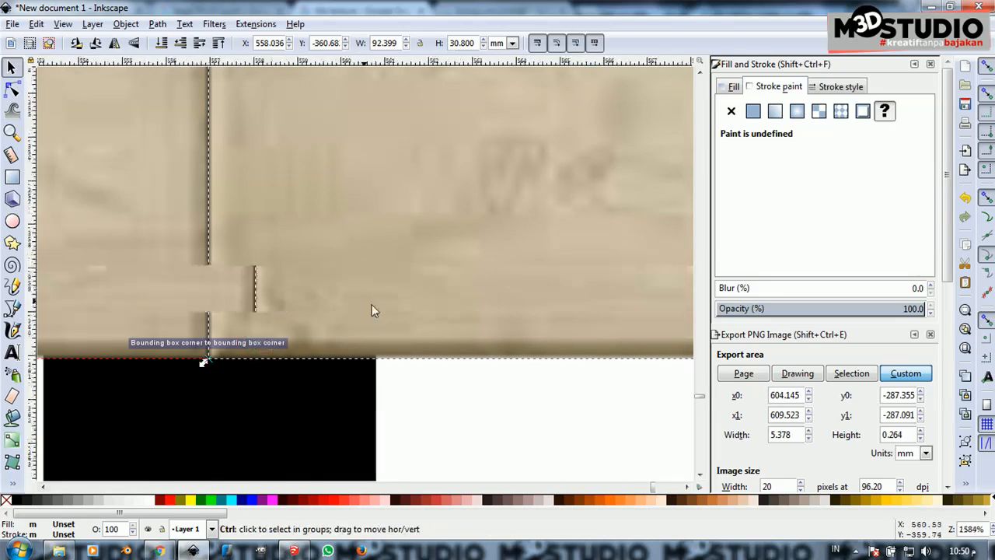
# Add the first set of three tile images to the selection and group all six into one row
pyautogui.keyDown('ctrl'); pyautogui.scroll(-5, 295, 267); pyautogui.keyUp('ctrl')
pyautogui.keyDown('shift'); pyautogui.click(272, 236); pyautogui.keyUp('shift')
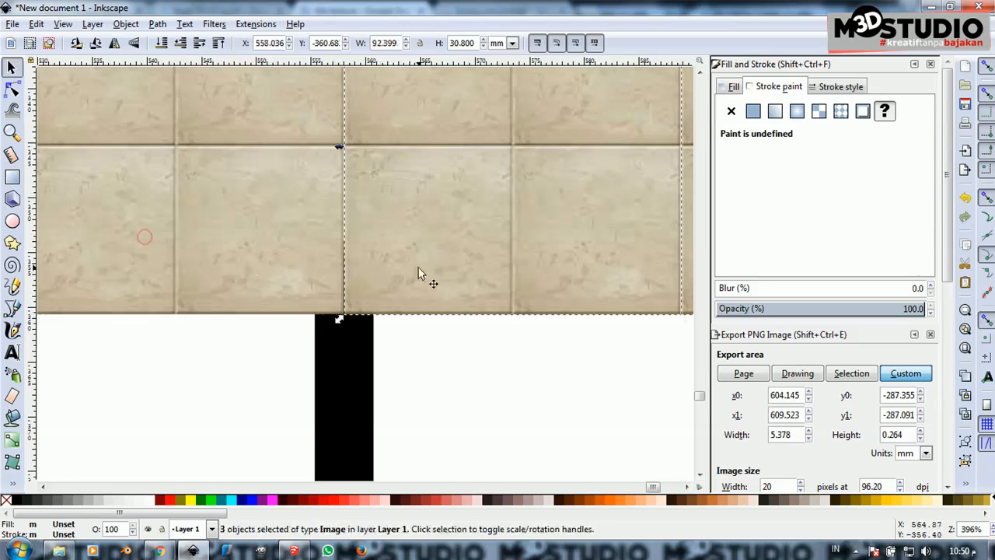
pyautogui.keyDown('ctrl'); pyautogui.scroll(-4, 456, 288); pyautogui.keyUp('ctrl')
pyautogui.keyDown('shift'); pyautogui.click(225, 243); pyautogui.keyUp('shift')
pyautogui.rightClick(225, 242)
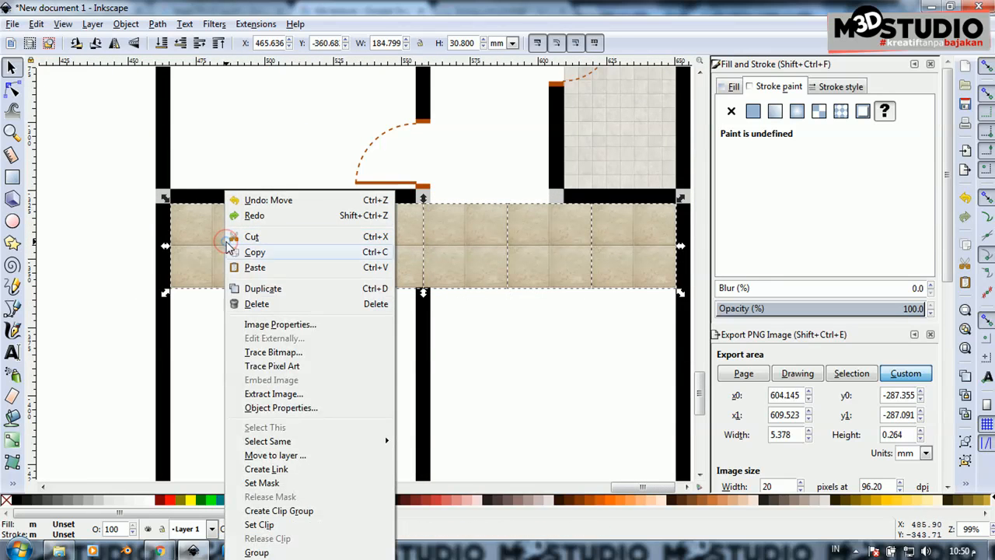
pyautogui.click(328, 552)
# Move the tile row up against the house's rear wall and stack duplicates edge to edge beneath it to make four rows
pyautogui.scroll(-6, 345, 273)
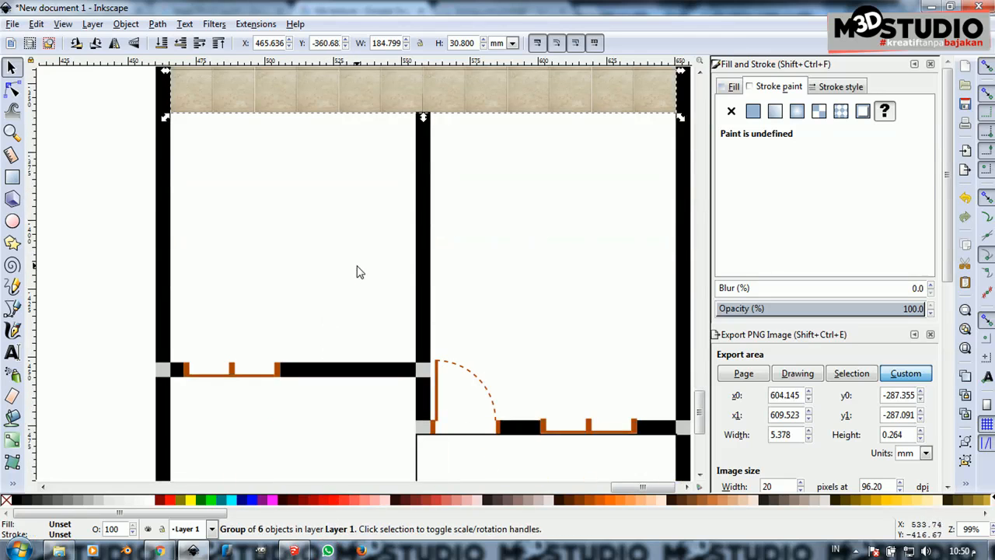
pyautogui.keyDown('ctrl'); pyautogui.scroll(-4, 375, 296); pyautogui.keyUp('ctrl')
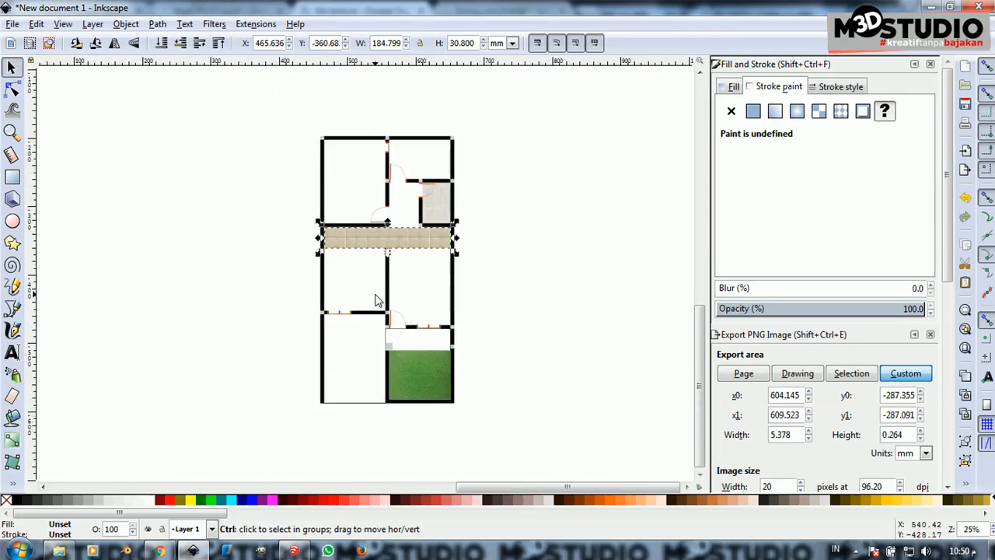
pyautogui.keyDown('ctrl'); pyautogui.scroll(2, 395, 213); pyautogui.keyUp('ctrl')
pyautogui.moveTo(341, 304); pyautogui.dragTo(333, 173)
pyautogui.keyDown('ctrl'); pyautogui.scroll(4, 318, 173); pyautogui.keyUp('ctrl')
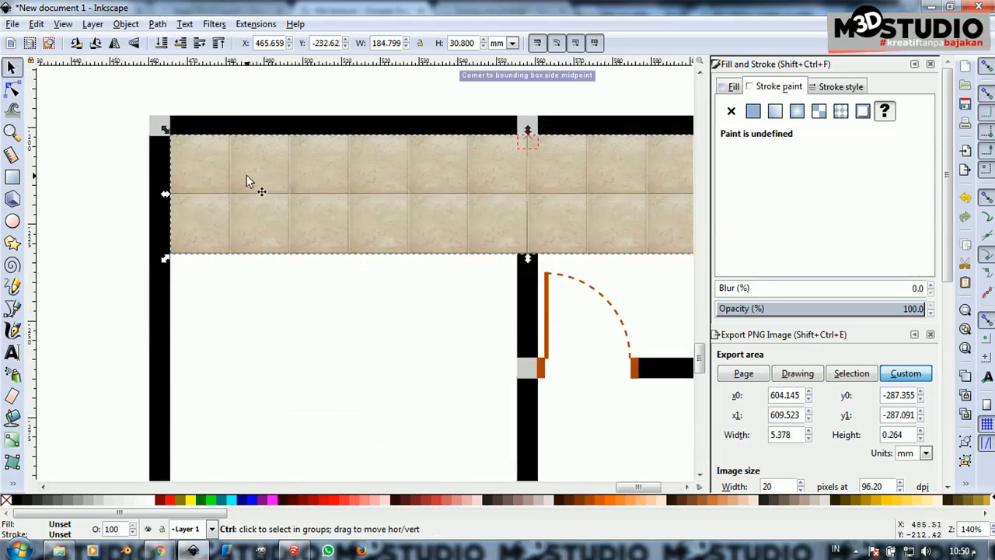
pyautogui.keyDown('ctrl'); pyautogui.scroll(-2, 247, 181); pyautogui.keyUp('ctrl')
pyautogui.moveTo(250, 183); pyautogui.dragTo(250, 243)
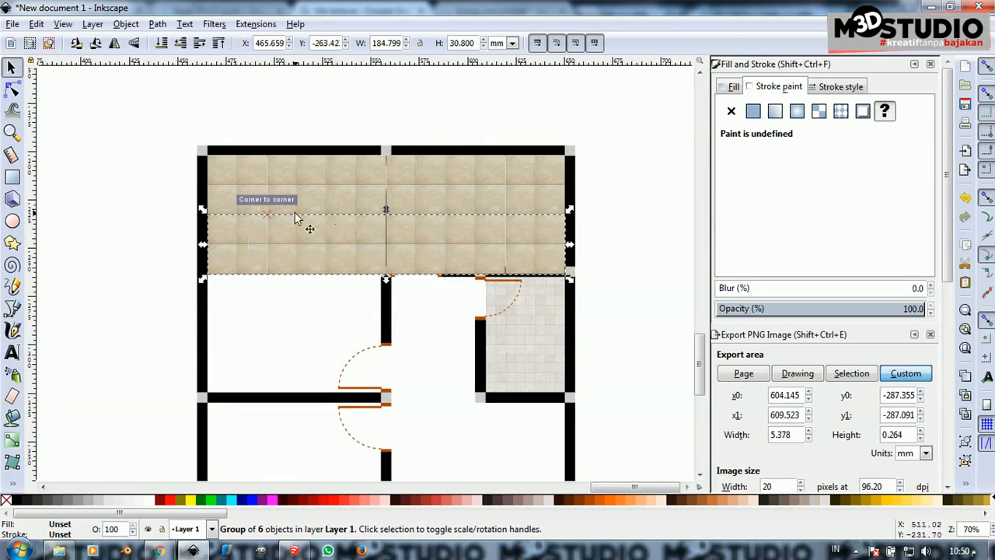
pyautogui.moveTo(290, 242); pyautogui.dragTo(282, 367)
pyautogui.press('ctrl')
pyautogui.hotkey('ctrl', 'd')
pyautogui.scroll(-2, 281, 287)
# Select all four tile rows and place a duplicate of the block directly below them
pyautogui.keyDown('shift'); pyautogui.click(299, 278); pyautogui.keyUp('shift')
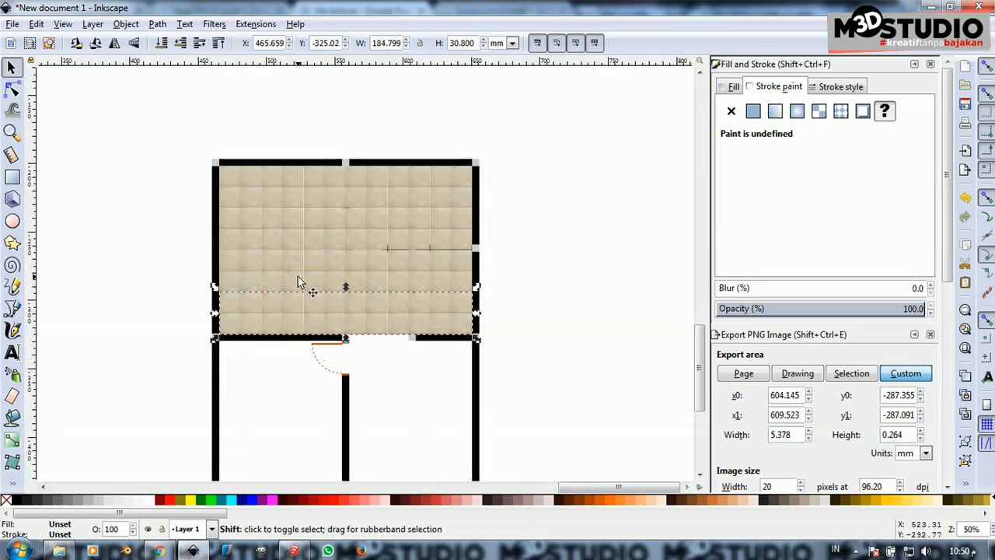
pyautogui.keyDown('shift'); pyautogui.click(294, 235); pyautogui.keyUp('shift')
pyautogui.keyDown('shift'); pyautogui.click(280, 191); pyautogui.keyUp('shift')
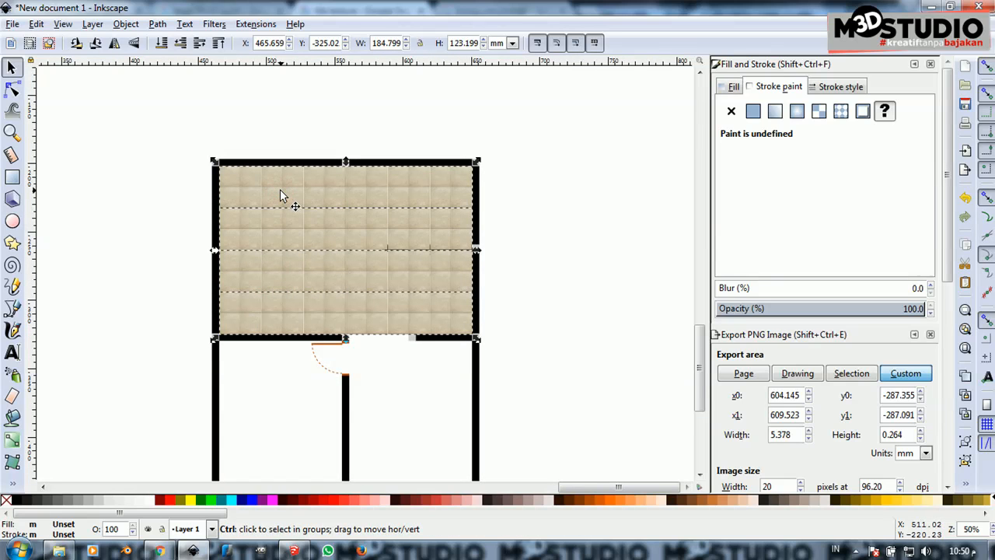
pyautogui.hotkey('ctrl', 'd')
pyautogui.moveTo(272, 194); pyautogui.dragTo(268, 356)
pyautogui.scroll(-2, 268, 357)
pyautogui.scroll(3, 303, 373)
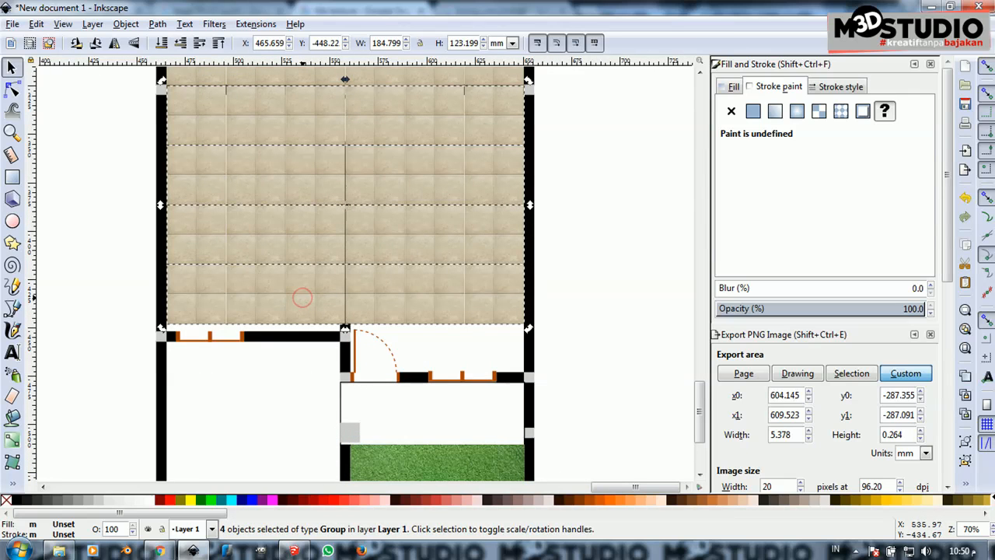
# Place a duplicate of the lowest tile row edge to edge below it, covering the area down to the front door wall
pyautogui.click(578, 304)
pyautogui.click(483, 300)
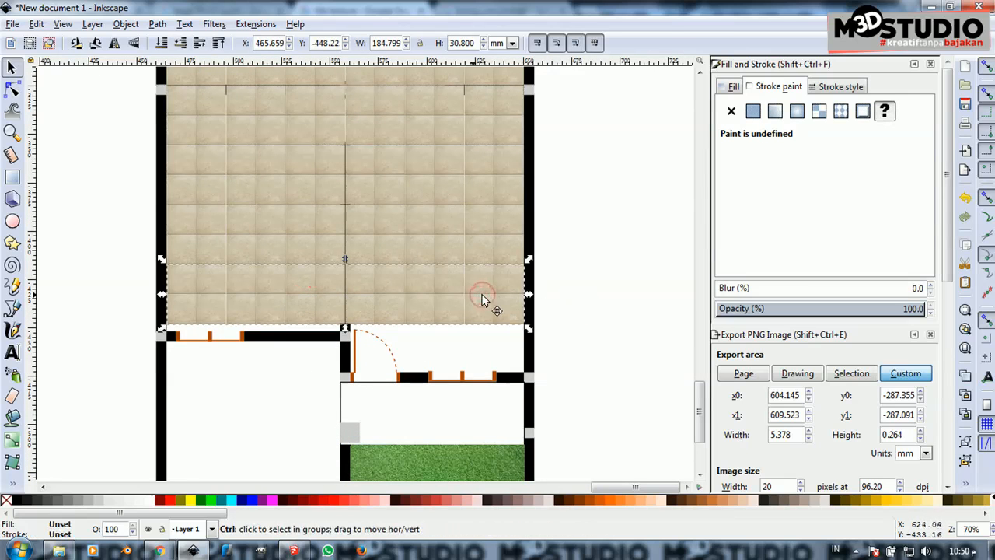
pyautogui.moveTo(300, 288); pyautogui.dragTo(316, 356)
pyautogui.scroll(-1, 437, 399)
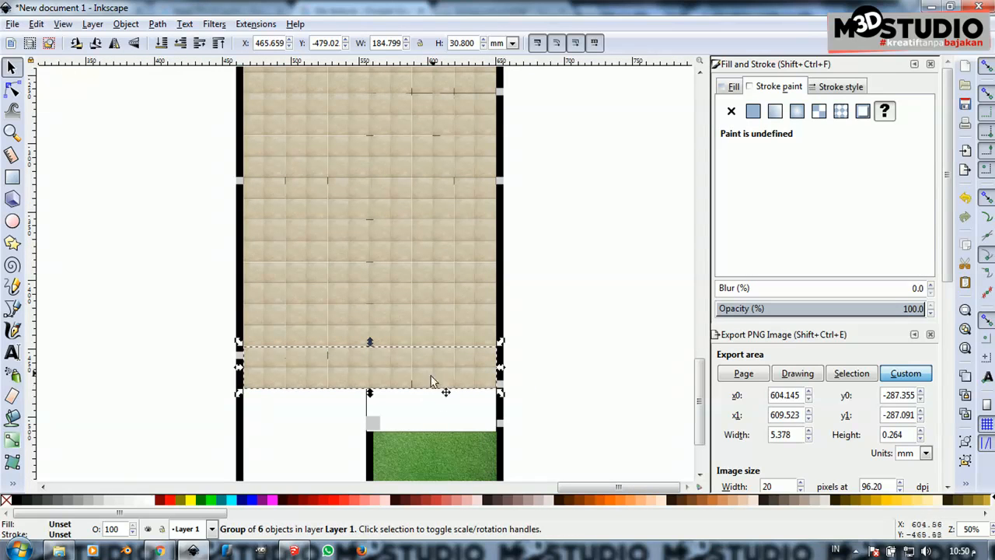
# Select all nine tile rows and lower them to the bottom of the stacking order, behind the walls and doors
pyautogui.keyDown('shift'); pyautogui.click(444, 329); pyautogui.keyUp('shift')
pyautogui.keyDown('shift'); pyautogui.click(443, 280); pyautogui.keyUp('shift')
pyautogui.keyDown('shift'); pyautogui.click(441, 243); pyautogui.keyUp('shift')
pyautogui.keyDown('shift'); pyautogui.click(444, 197); pyautogui.keyUp('shift')
pyautogui.keyDown('shift'); pyautogui.click(440, 157); pyautogui.keyUp('shift')
pyautogui.keyDown('shift'); pyautogui.click(450, 120); pyautogui.keyUp('shift')
pyautogui.keyDown('shift'); pyautogui.click(448, 84); pyautogui.keyUp('shift')
pyautogui.scroll(-4, 442, 160)
pyautogui.scroll(3, 451, 163)
pyautogui.keyDown('shift'); pyautogui.click(447, 169); pyautogui.keyUp('shift')
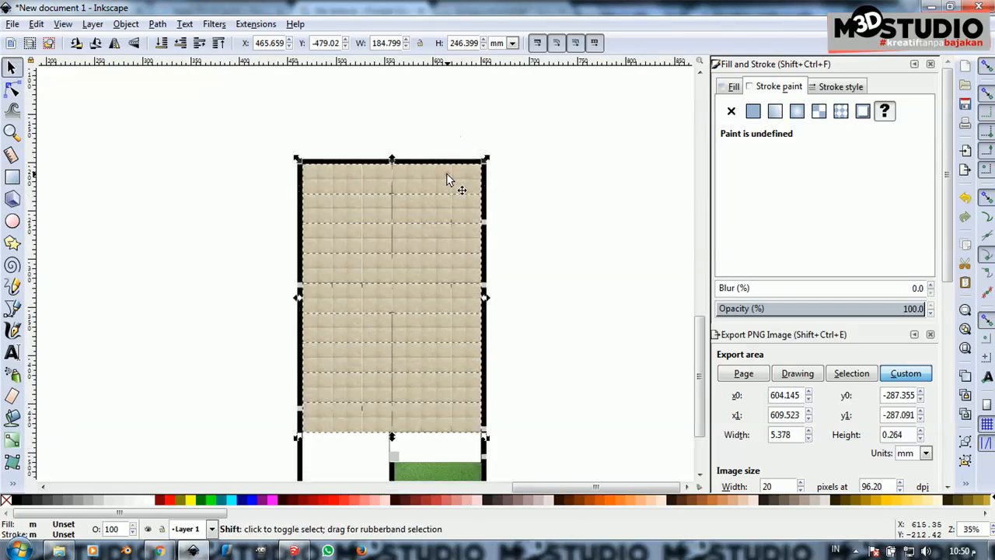
pyautogui.click(162, 44)
pyautogui.scroll(4, 496, 304)
pyautogui.scroll(-4, 496, 303)
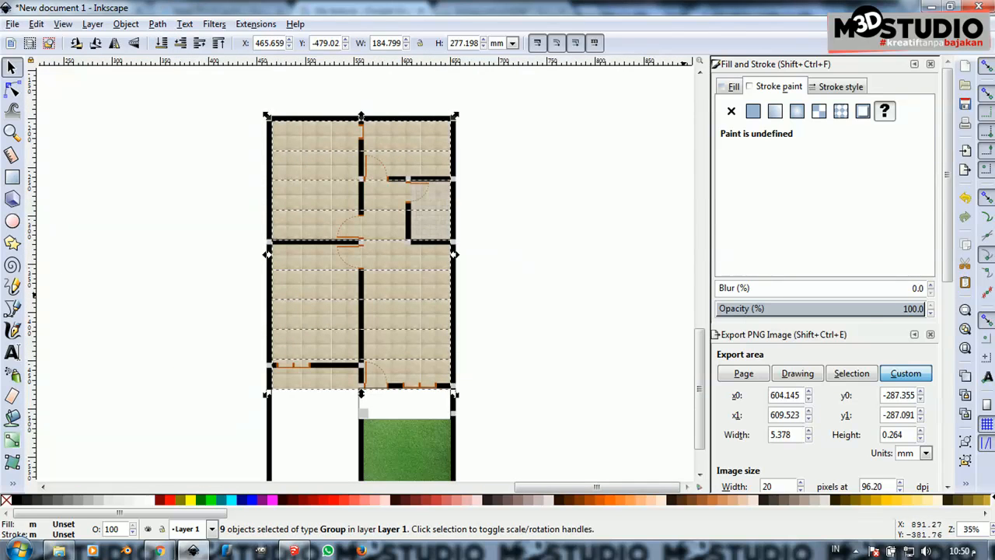
# Reduce the opacity of the nine tile rows to about 75% and deselect them
pyautogui.click(865, 309)
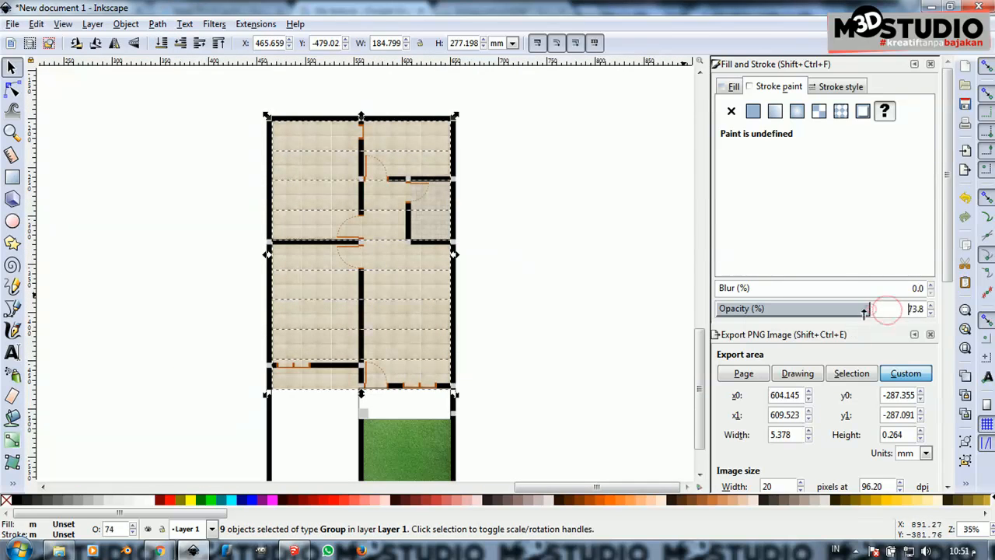
pyautogui.click(545, 316)
pyautogui.keyDown('ctrl'); pyautogui.scroll(2, 381, 393); pyautogui.keyUp('ctrl')
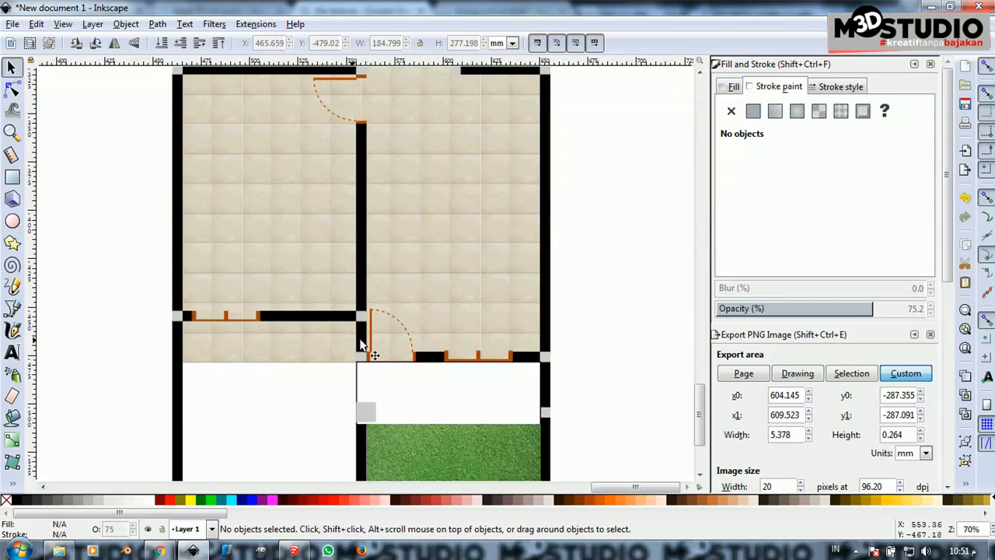
pyautogui.click(327, 349)
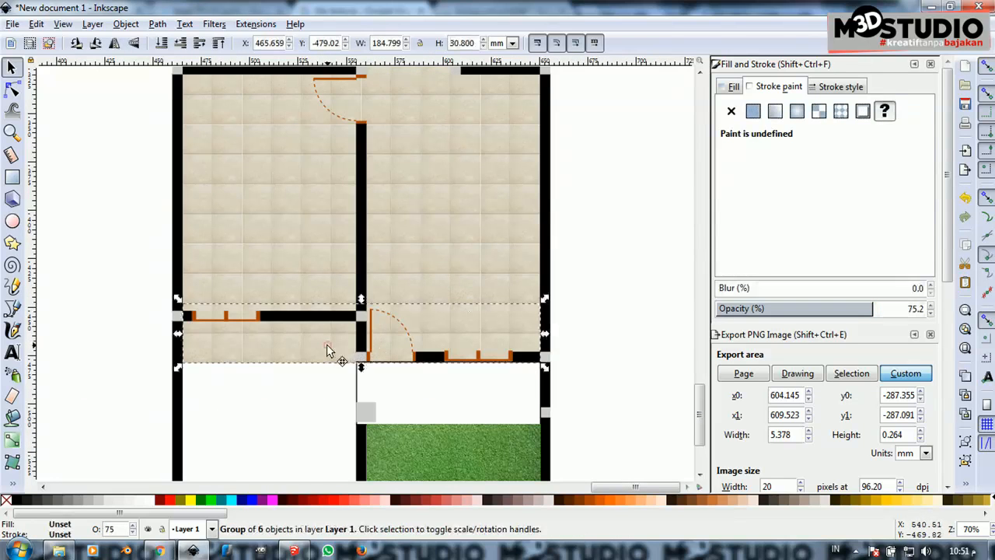
pyautogui.keyDown('ctrl'); pyautogui.scroll(1, 369, 359); pyautogui.keyUp('ctrl')
pyautogui.keyDown('ctrl'); pyautogui.scroll(1, 420, 329); pyautogui.keyUp('ctrl')
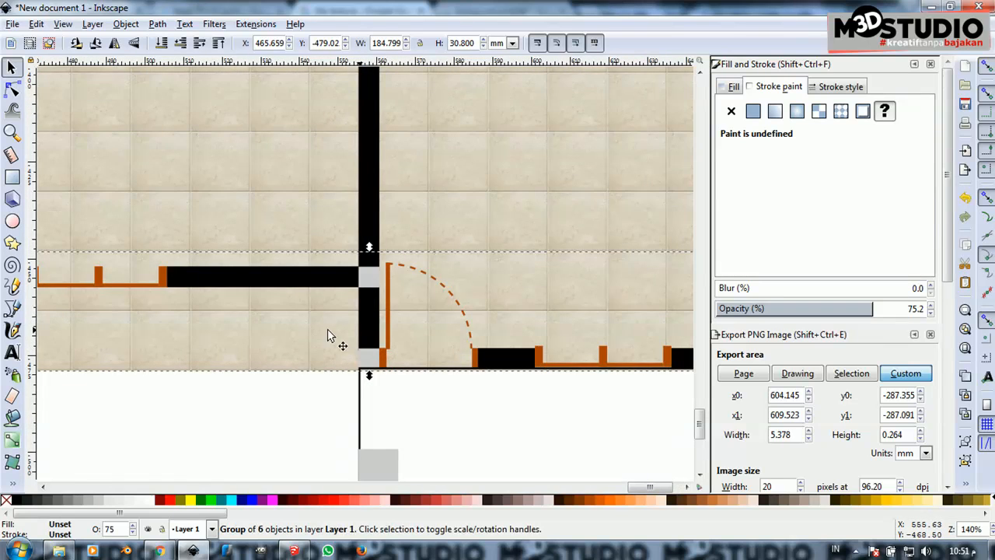
pyautogui.keyDown('ctrl'); pyautogui.scroll(-2, 346, 339); pyautogui.keyUp('ctrl')
pyautogui.moveTo(349, 339); pyautogui.dragTo(349, 380)
pyautogui.hotkey('ctrl', 'z')
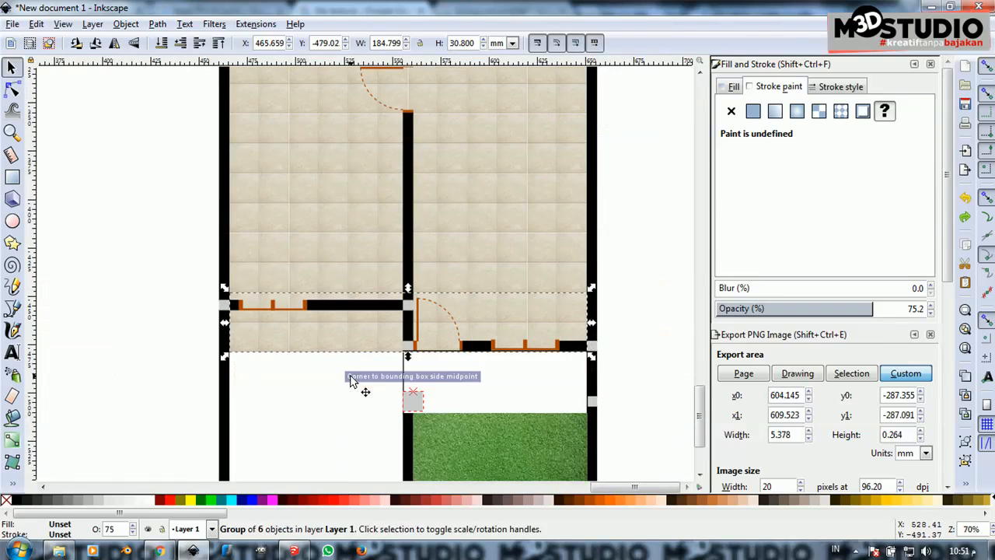
pyautogui.keyDown('ctrl'); pyautogui.scroll(2, 319, 339); pyautogui.keyUp('ctrl')
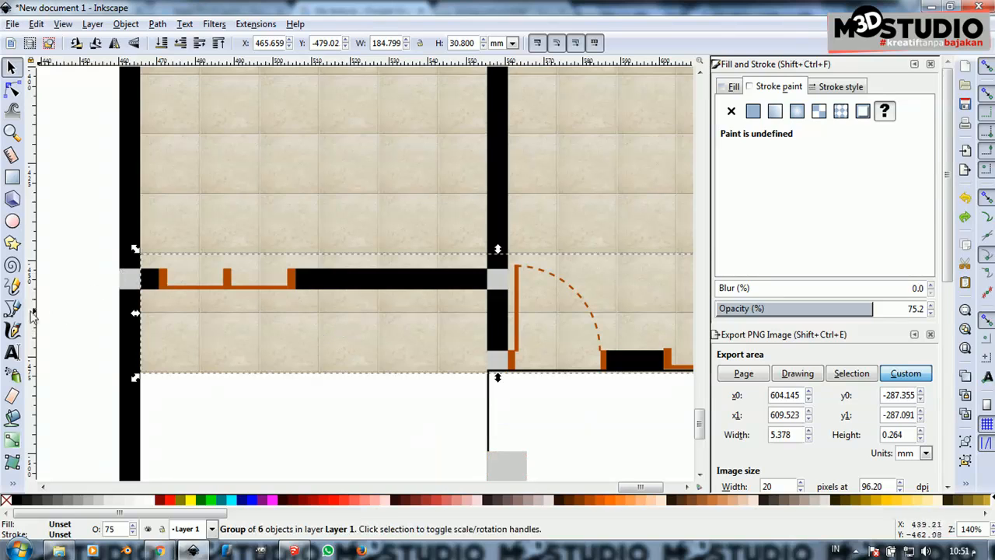
# Draw a closed Pen path, about 262 by 41 mm, along the front walls' upper edges and around the tiles extending past them
pyautogui.click(12, 310)
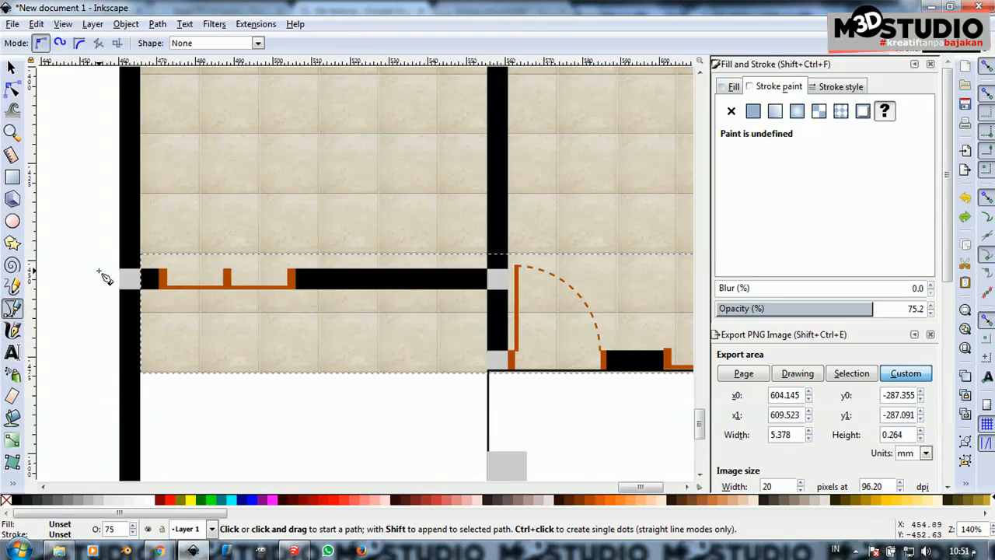
pyautogui.click(122, 270)
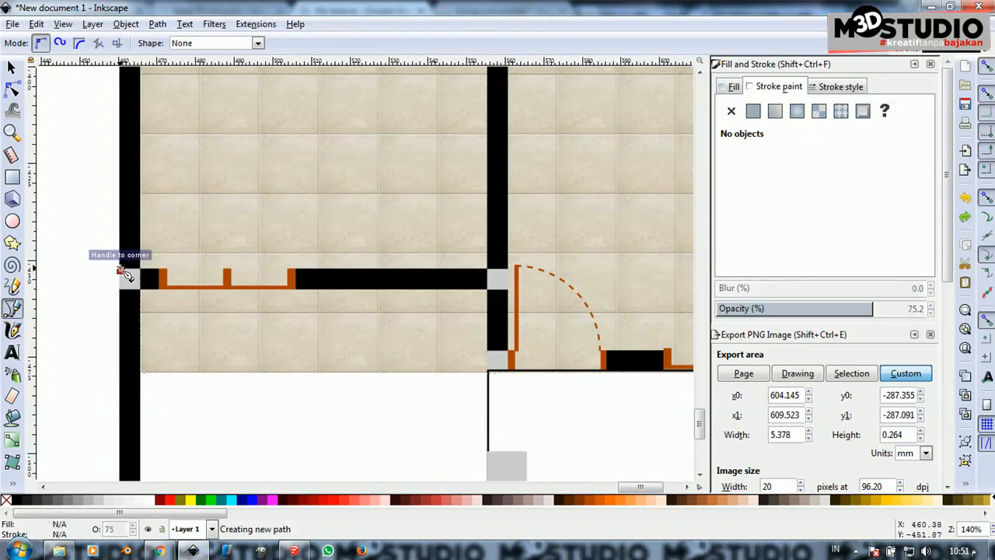
pyautogui.click(508, 270)
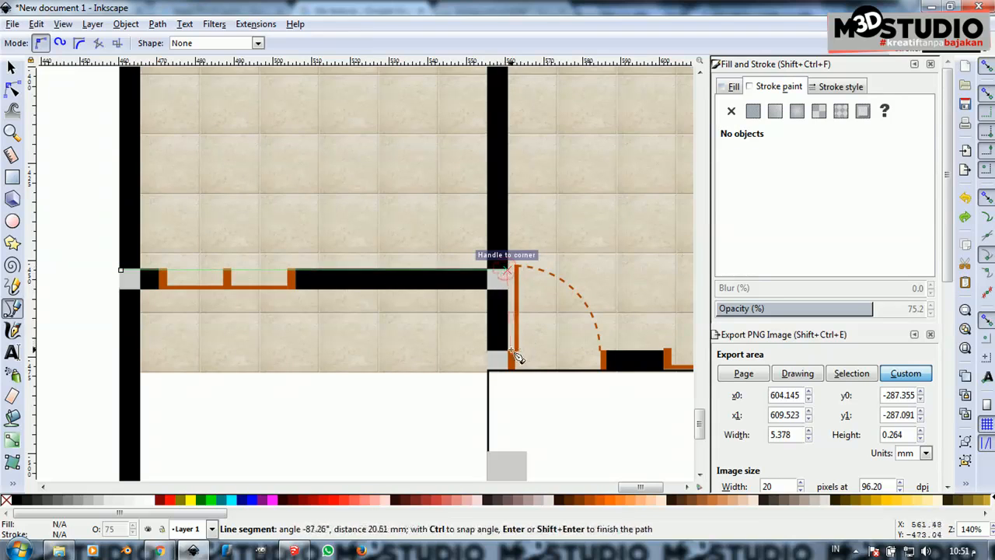
pyautogui.click(510, 358)
pyautogui.scroll(-3, 382, 339)
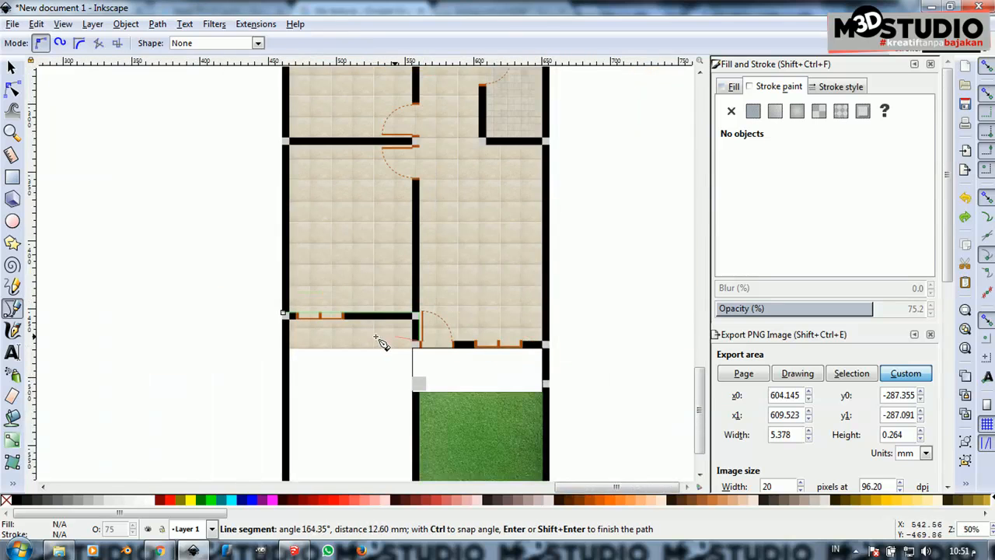
pyautogui.scroll(2, 544, 344)
pyautogui.click(597, 339)
pyautogui.click(610, 393)
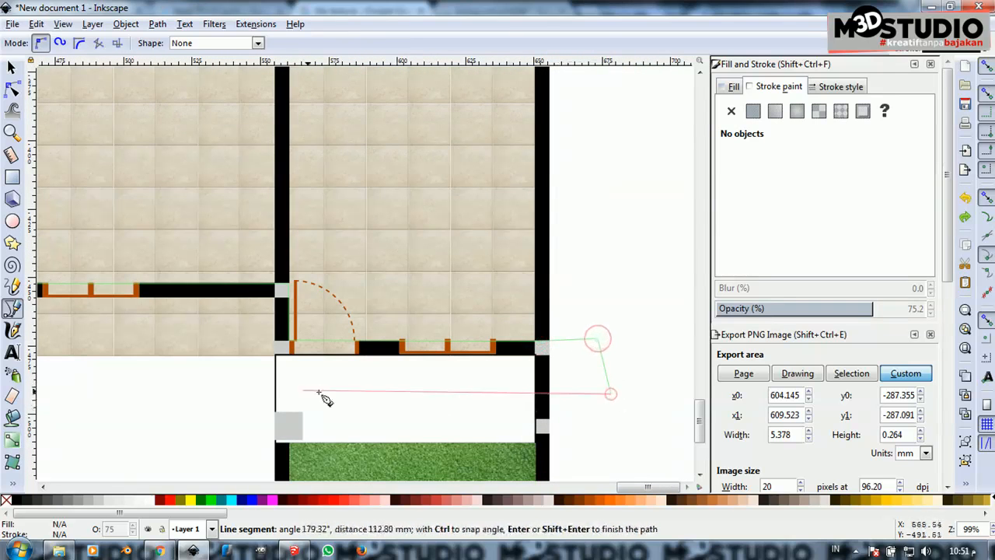
pyautogui.scroll(-2, 210, 394)
pyautogui.click(206, 392)
pyautogui.scroll(1, 225, 388)
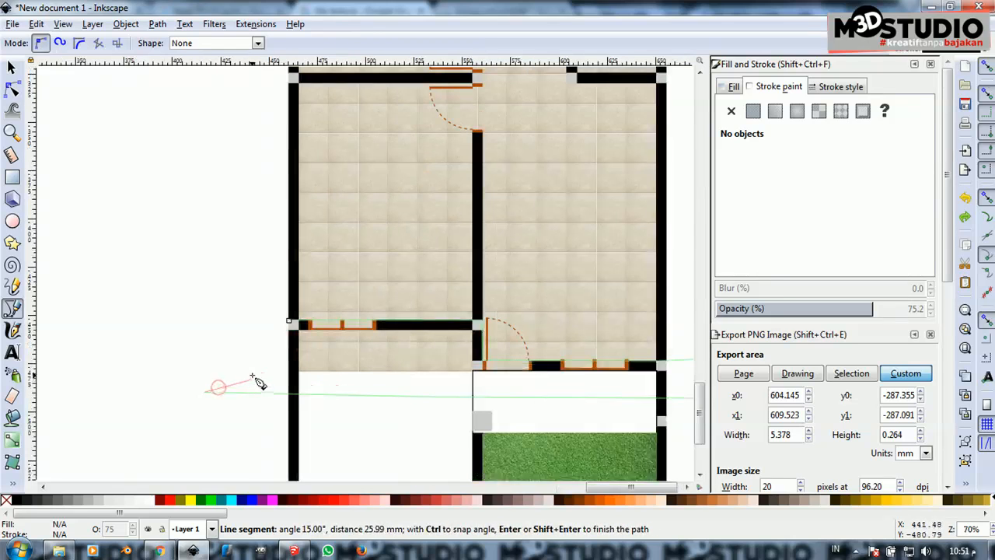
pyautogui.click(288, 323)
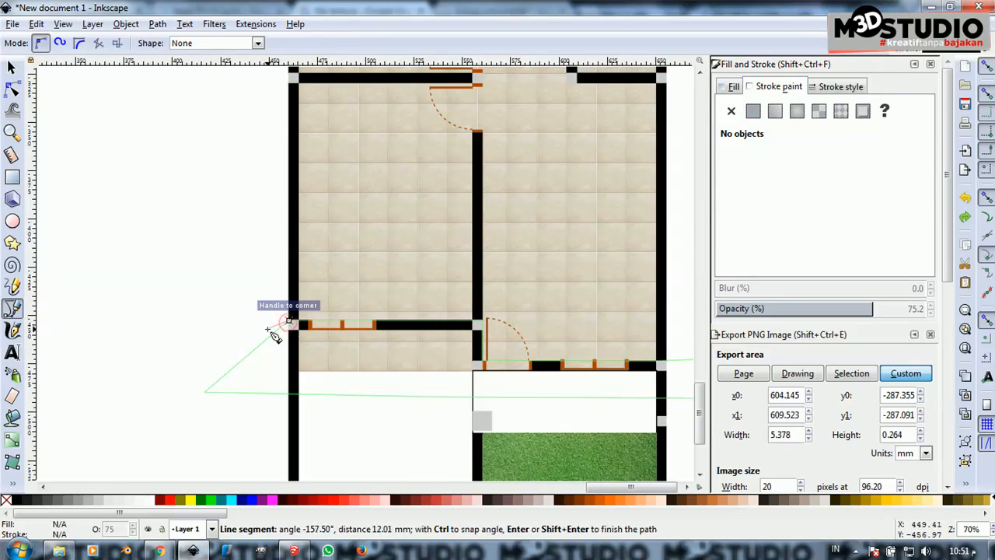
pyautogui.click(292, 324)
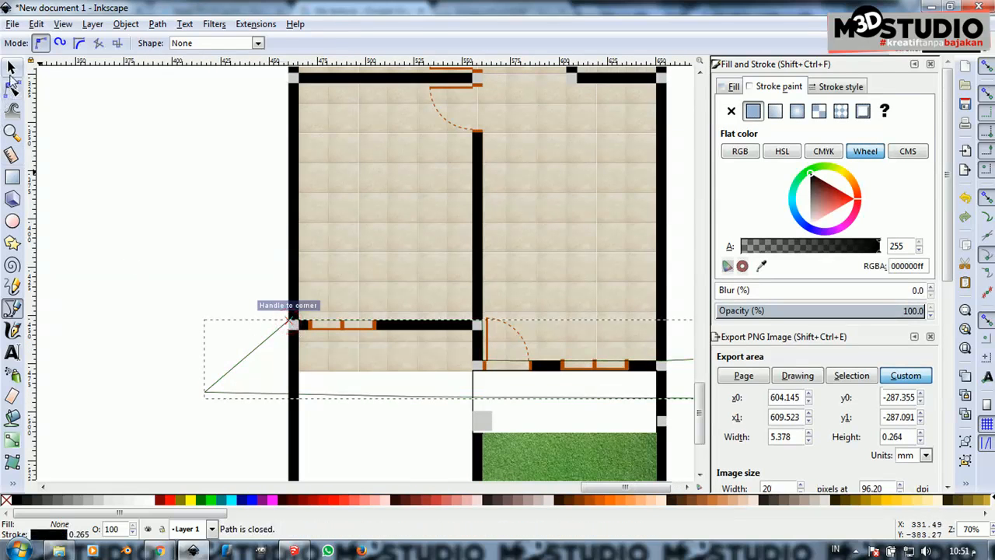
pyautogui.click(11, 72)
pyautogui.scroll(-1, 155, 244)
pyautogui.scroll(1, 344, 342)
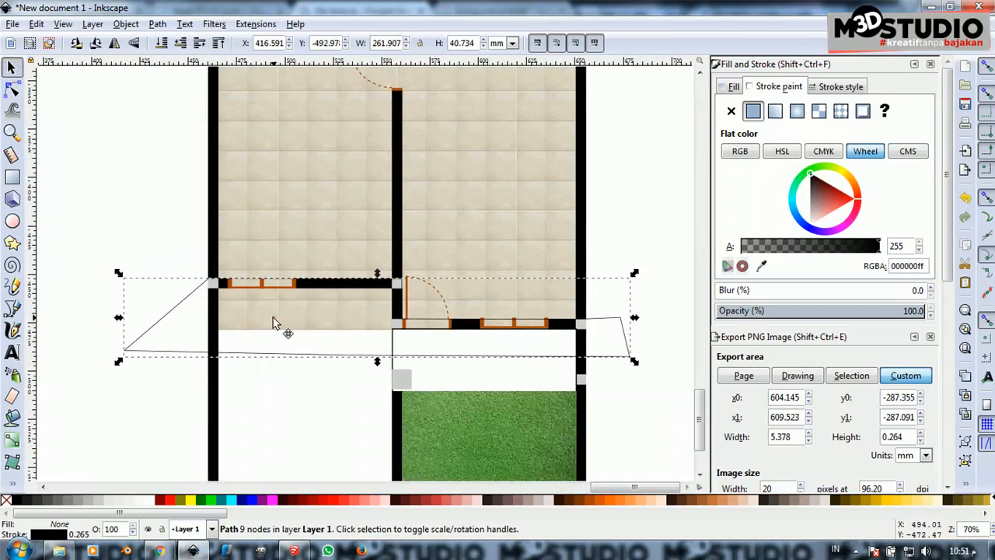
# Try clipping the lowest tile row to the drawn front-wall path, and undo the clip
pyautogui.click(274, 319)
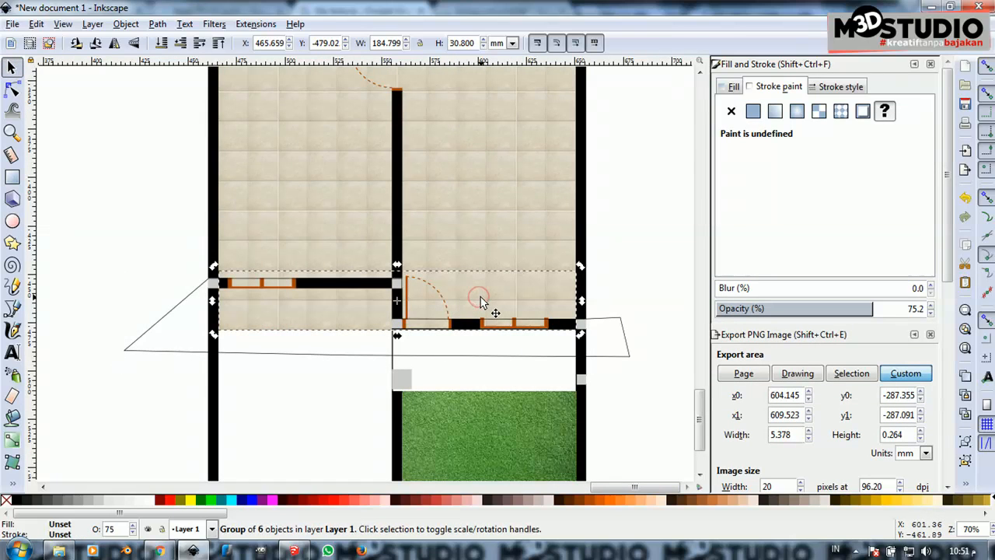
pyautogui.keyDown('shift'); pyautogui.click(178, 313); pyautogui.keyUp('shift')
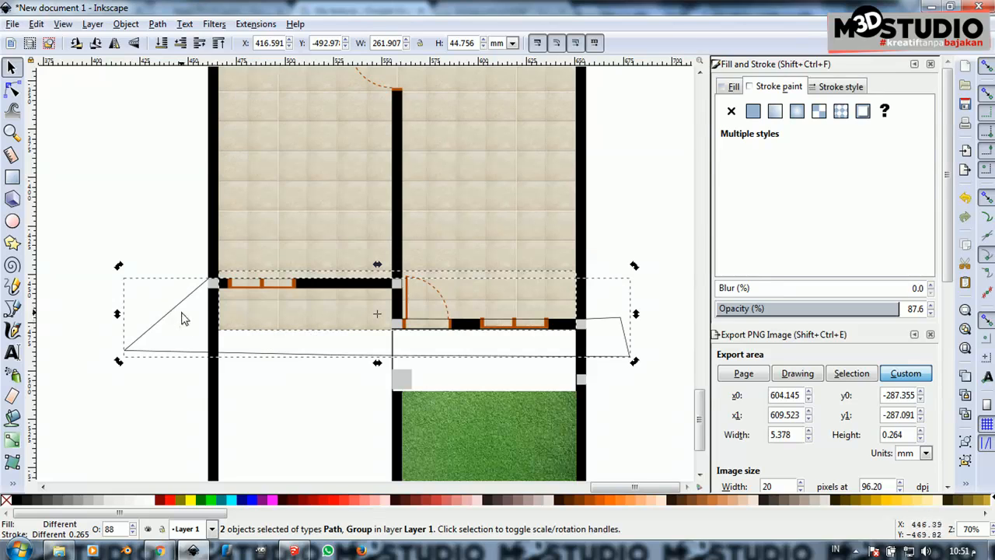
pyautogui.rightClick(172, 317)
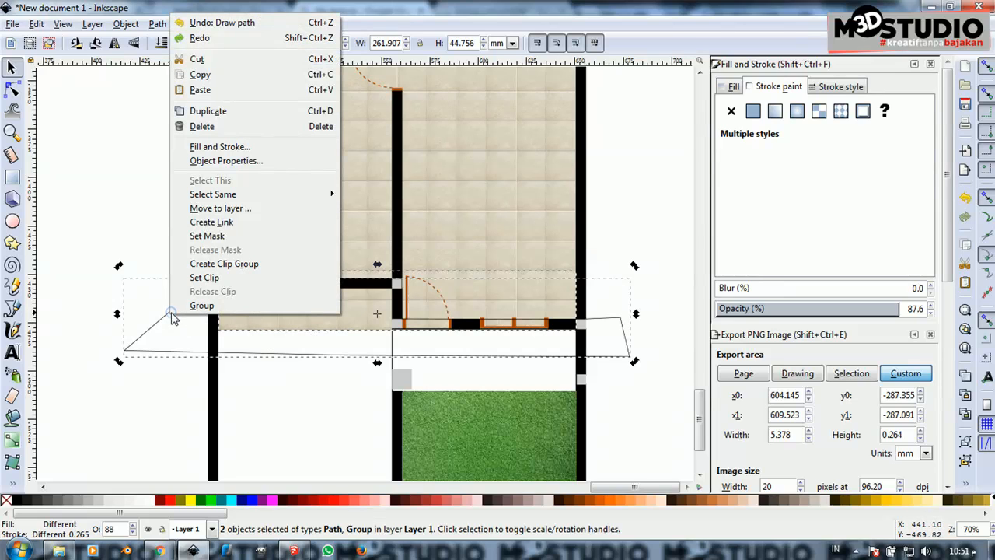
pyautogui.click(205, 278)
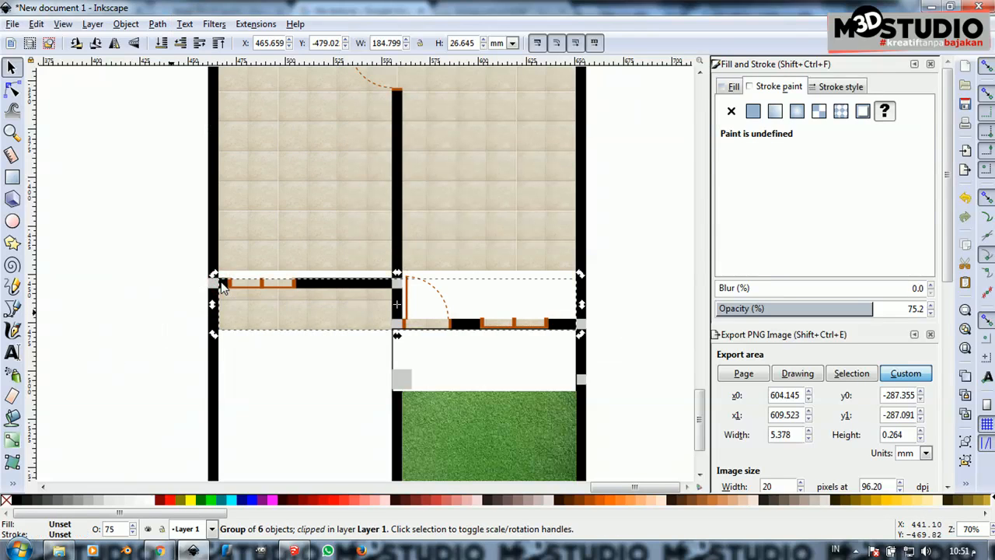
pyautogui.hotkey('ctrl', 'z')
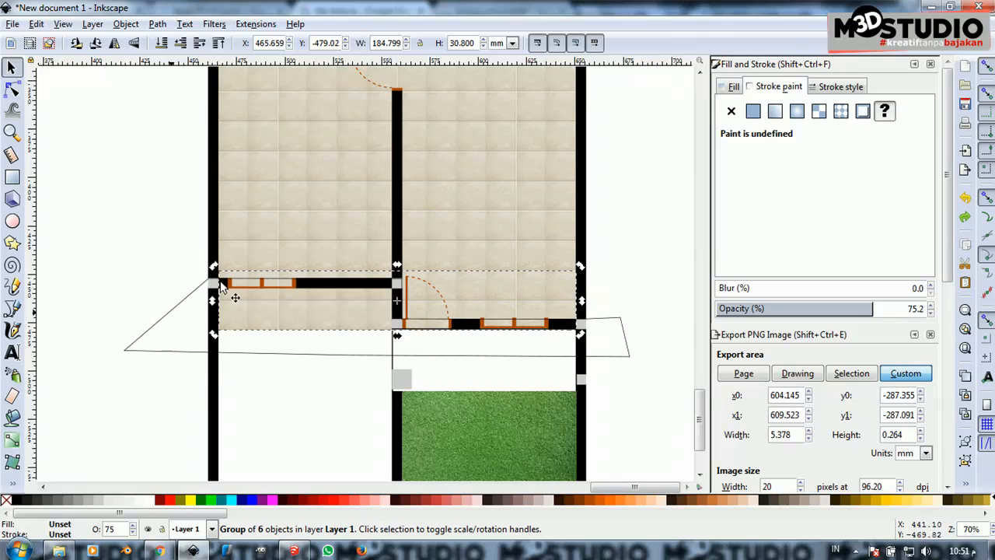
# Move the path's outer lower nodes up above the front walls, making it enclose the interior tiles at about 250 by 55 mm
pyautogui.doubleClick(141, 337)
pyautogui.moveTo(125, 350); pyautogui.dragTo(165, 214)
pyautogui.moveTo(345, 357); pyautogui.dragTo(376, 232)
pyautogui.moveTo(630, 356); pyautogui.dragTo(648, 259)
pyautogui.click(14, 68)
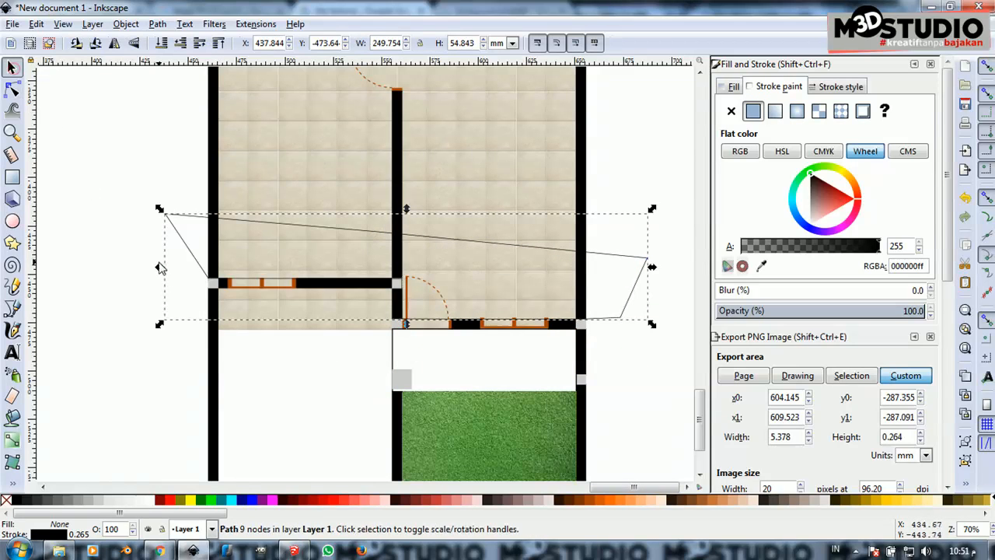
# Try clipping the lowest tile row to the reshaped path, and undo the clip after checking the front door opening
pyautogui.keyDown('shift'); pyautogui.click(228, 327); pyautogui.keyUp('shift')
pyautogui.rightClick(229, 328)
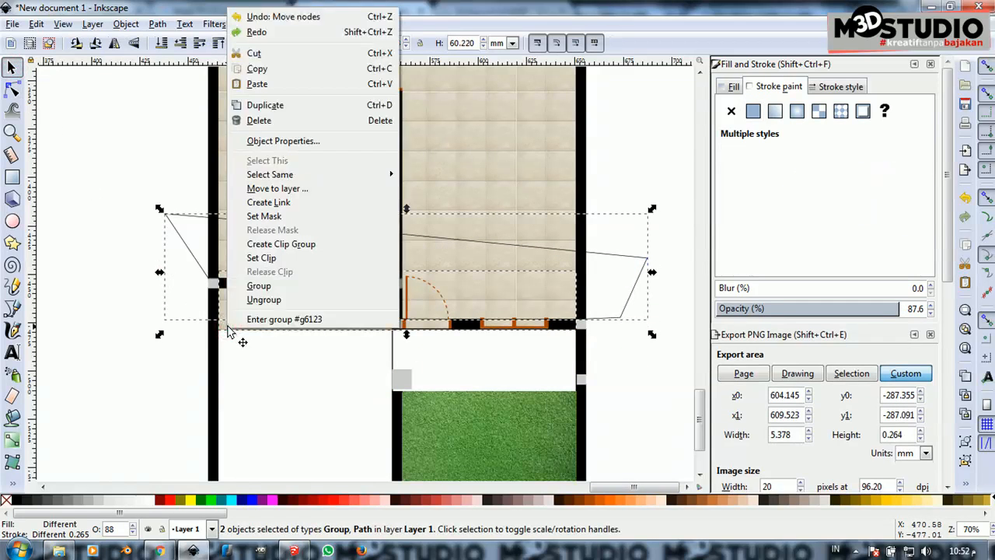
pyautogui.click(272, 259)
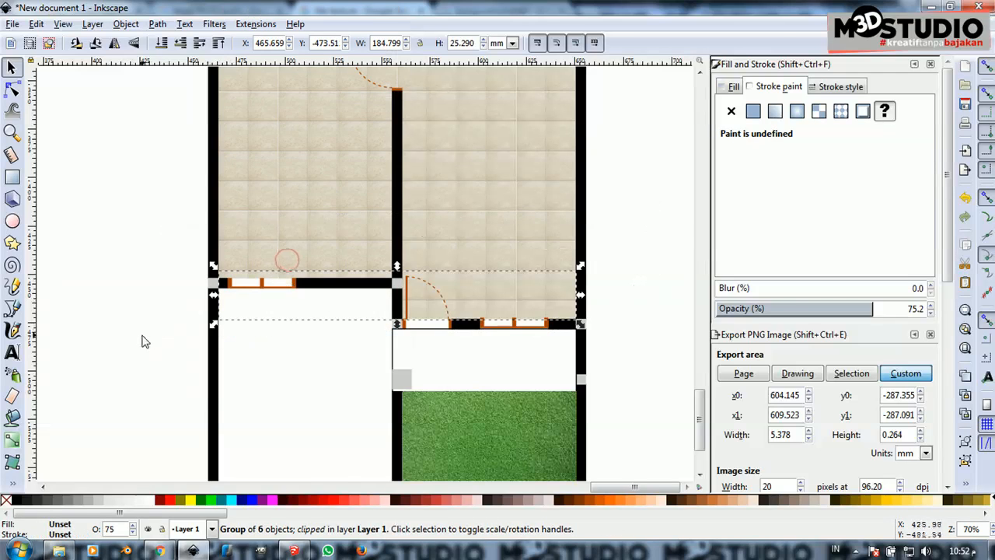
pyautogui.click(141, 336)
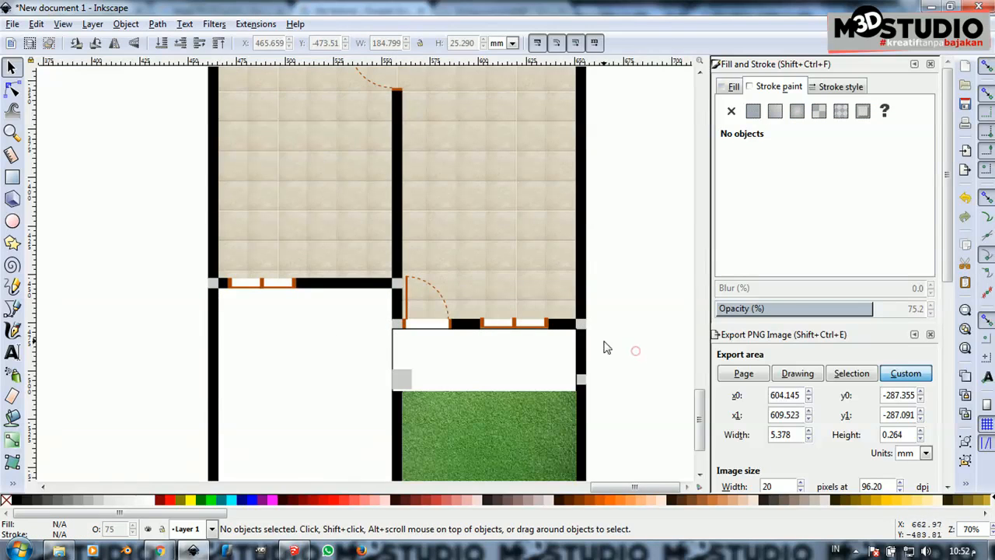
pyautogui.scroll(2, 607, 347)
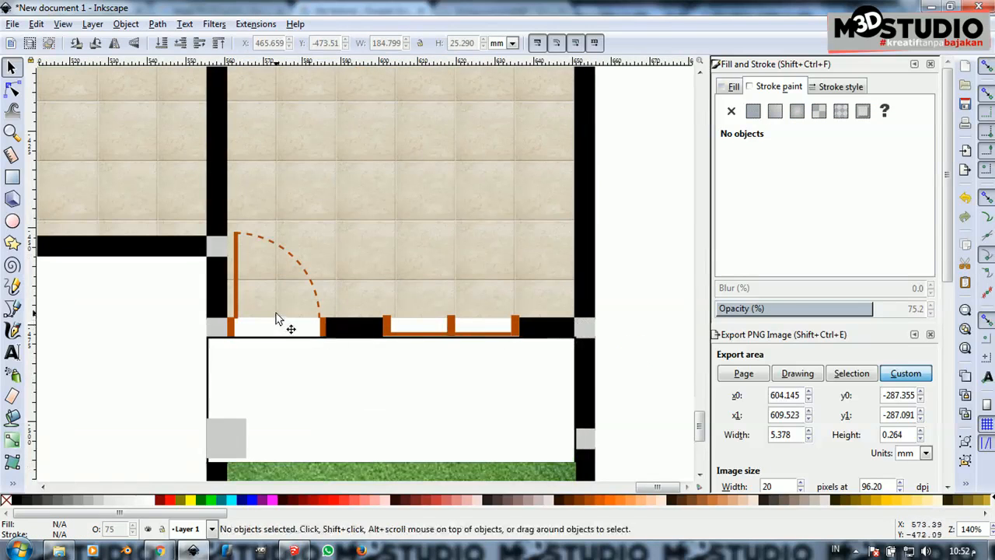
pyautogui.scroll(2, 276, 316)
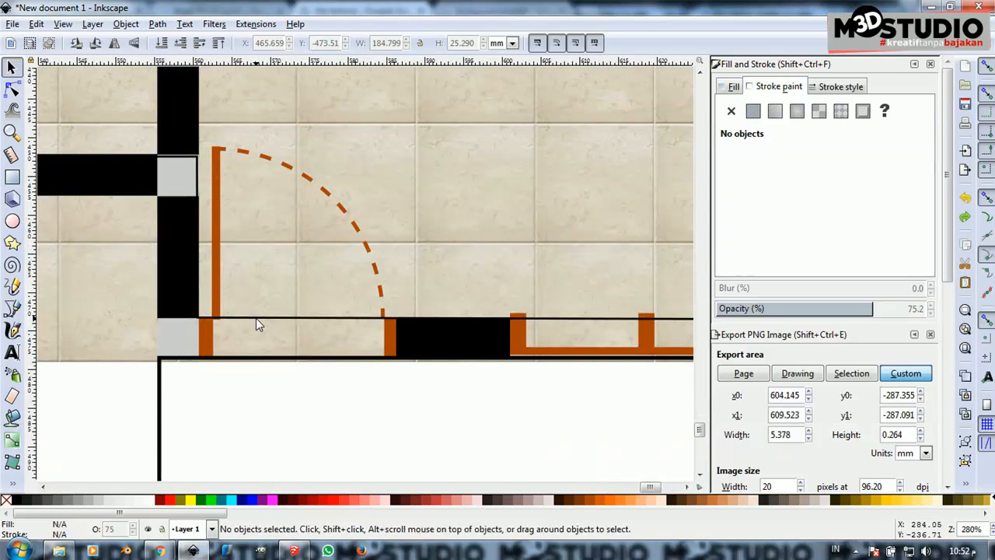
# Add nodes to the path at the front door jambs and extend it down to the opening's outer edge
pyautogui.doubleClick(262, 319)
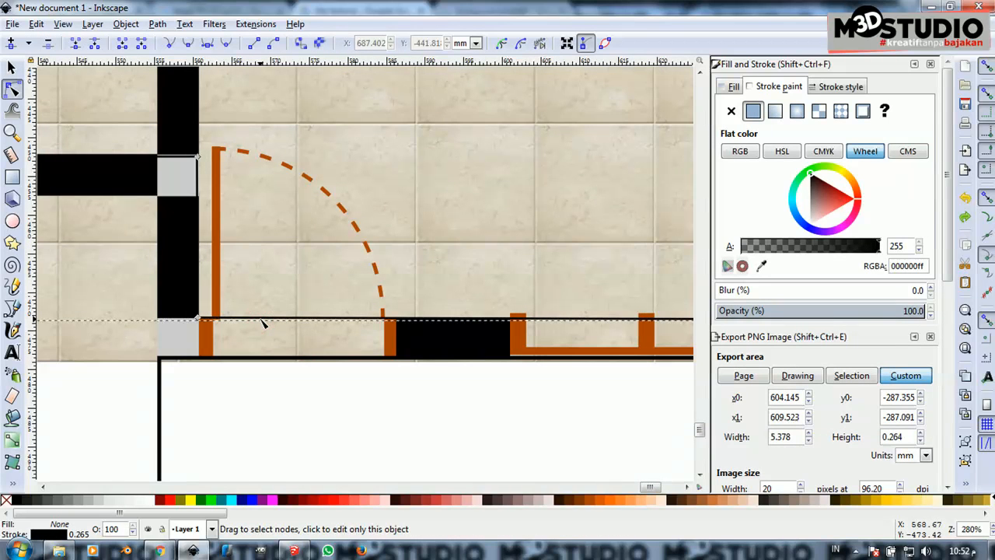
pyautogui.scroll(3, 234, 330)
pyautogui.doubleClick(200, 319)
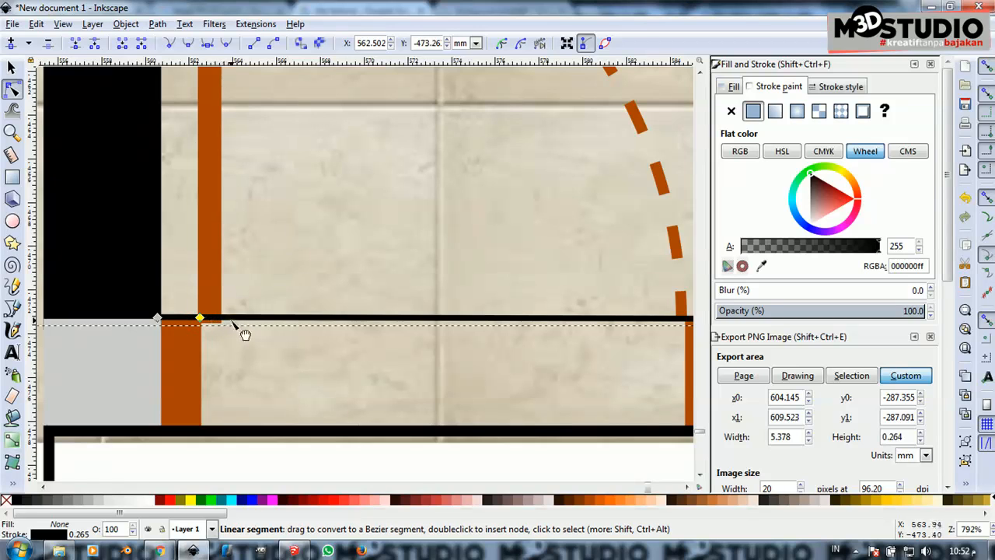
pyautogui.moveTo(235, 320); pyautogui.dragTo(201, 433)
pyautogui.scroll(-1, 136, 391)
pyautogui.scroll(1, 404, 394)
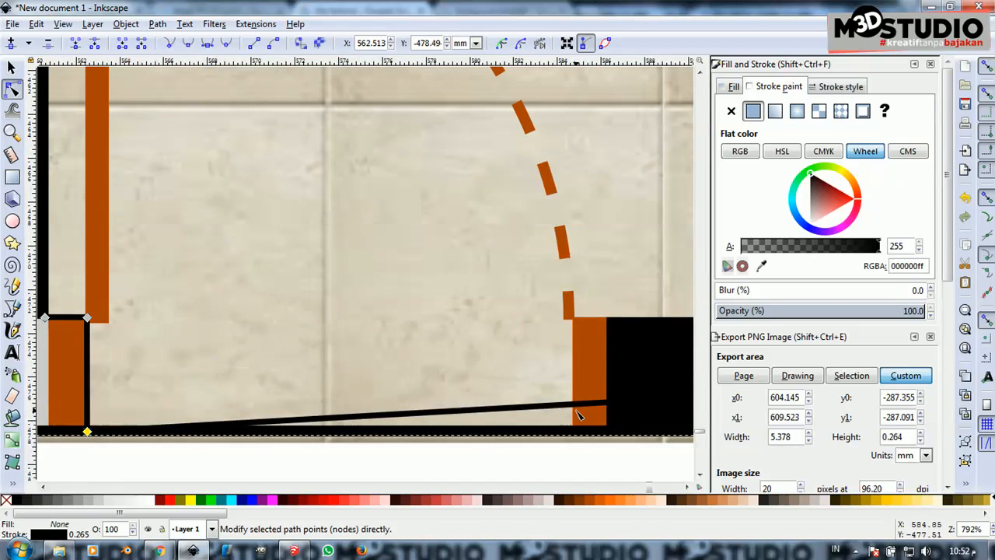
pyautogui.moveTo(576, 409)
pyautogui.mouseDown()
pyautogui.moveTo(573, 320)
pyautogui.moveTo(558, 381)
pyautogui.moveTo(572, 426)
pyautogui.mouseUp()
pyautogui.doubleClick(543, 327)
pyautogui.scroll(-7, 491, 404)
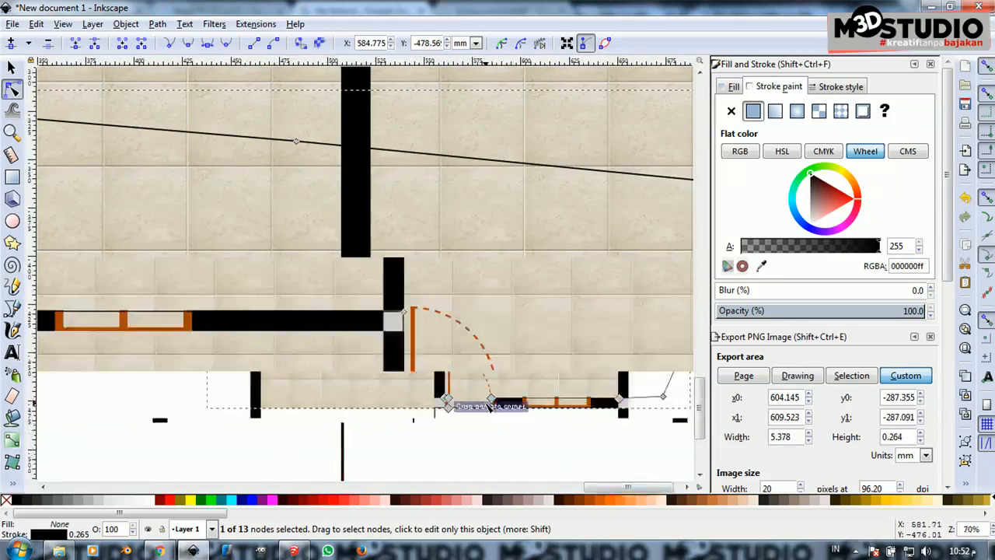
# Clip the lowest tile row with the 13-node path and deselect it
pyautogui.click(11, 67)
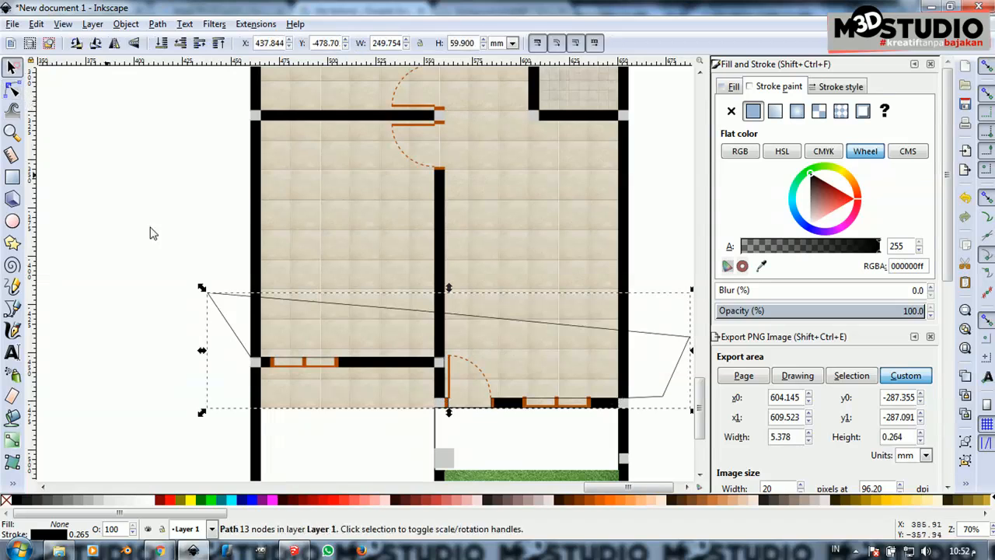
pyautogui.keyDown('shift'); pyautogui.click(276, 383); pyautogui.keyUp('shift')
pyautogui.rightClick(280, 383)
pyautogui.click(315, 312)
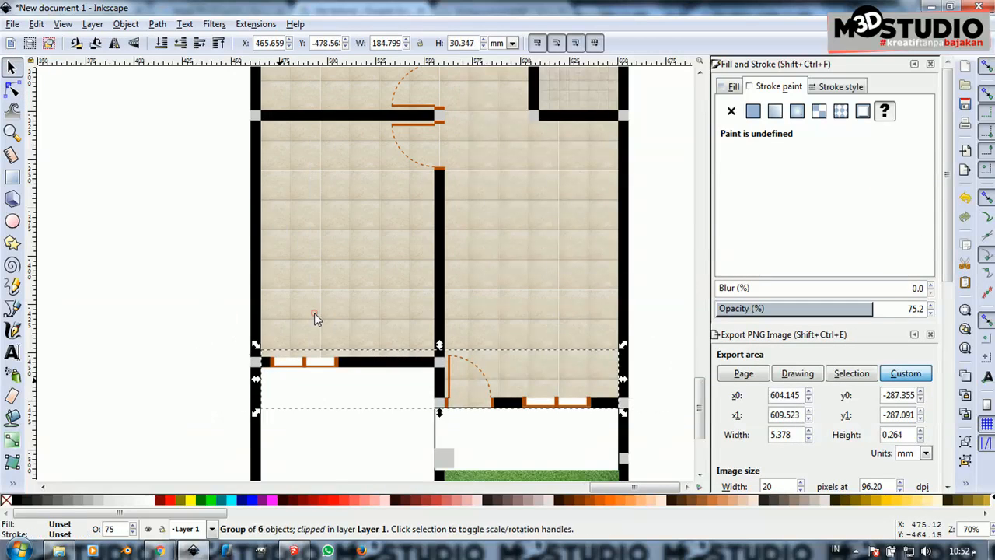
pyautogui.click(162, 391)
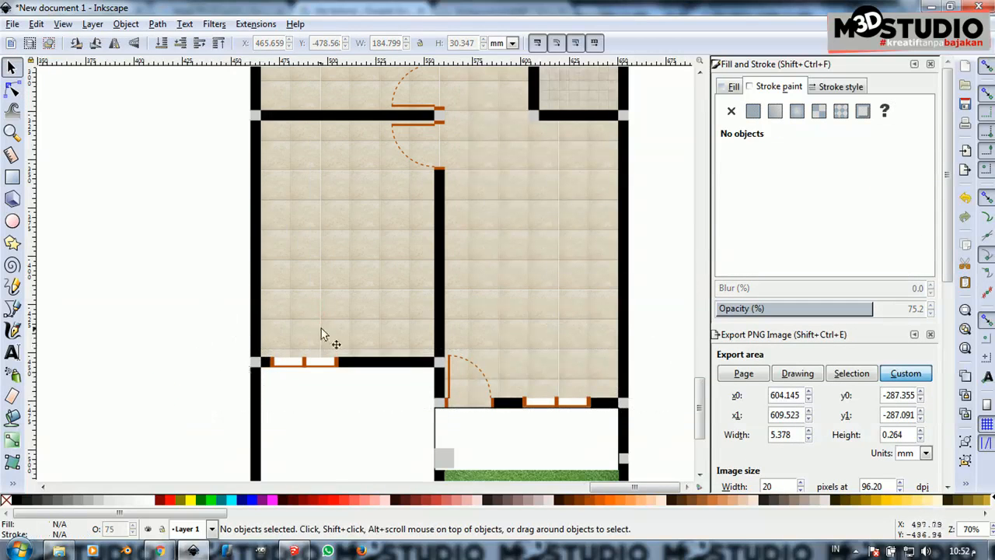
# Set the opacity of the bathroom floor tiles to 100% and deselect them
pyautogui.scroll(-2, 322, 392)
pyautogui.scroll(3, 440, 271)
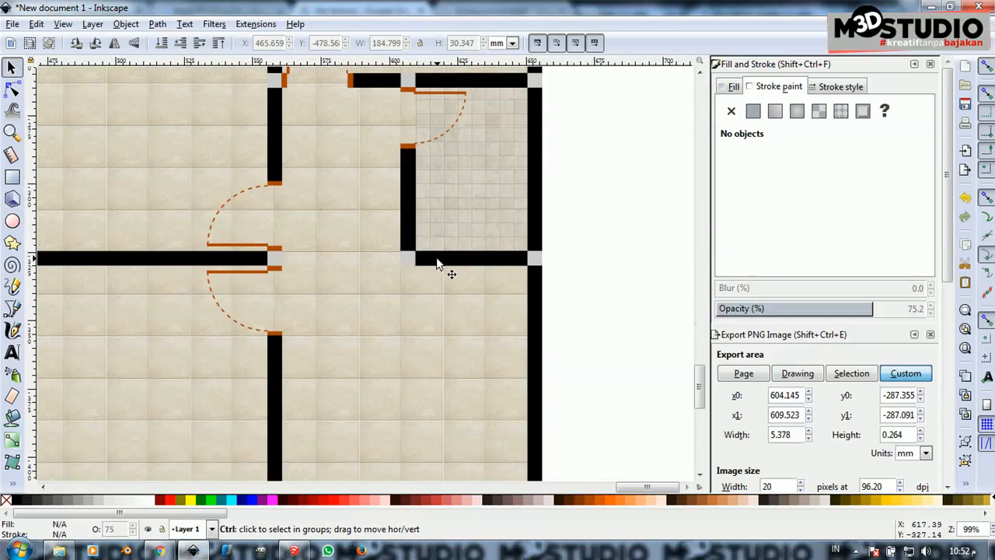
pyautogui.click(460, 212)
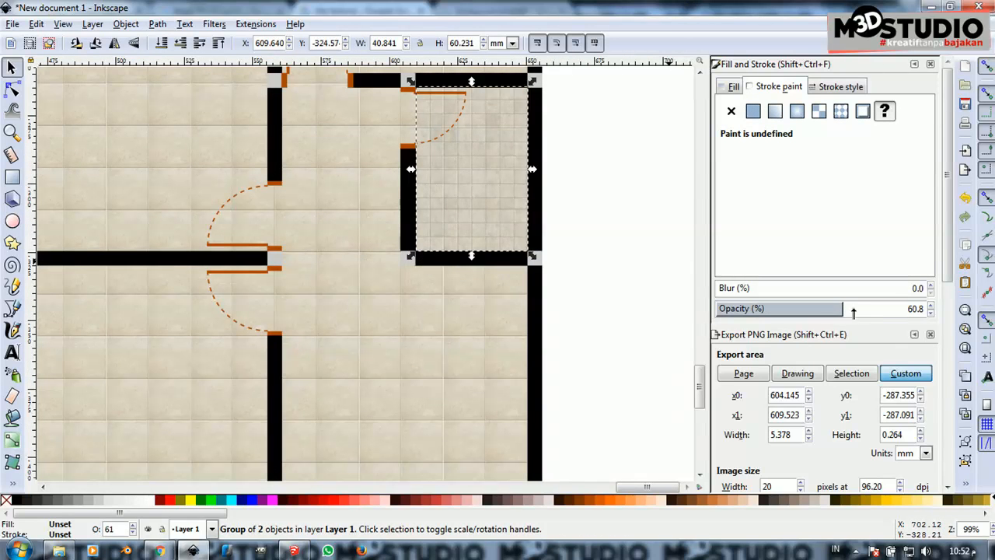
pyautogui.moveTo(872, 309); pyautogui.dragTo(929, 308)
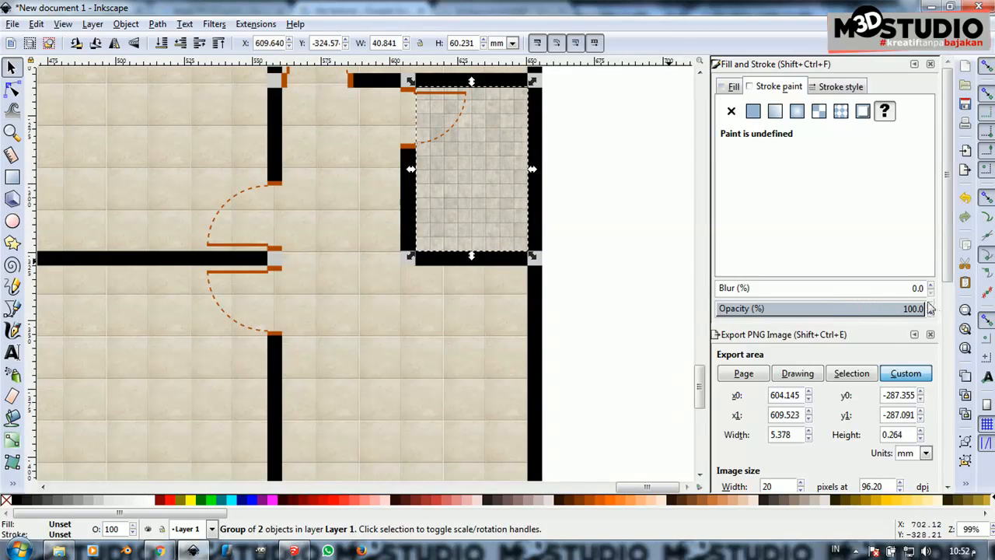
pyautogui.click(596, 302)
# Place a duplicate of the unclipped tile row just above the clipped one on the front terrace, directly below the front door wall
pyautogui.scroll(-3, 522, 289)
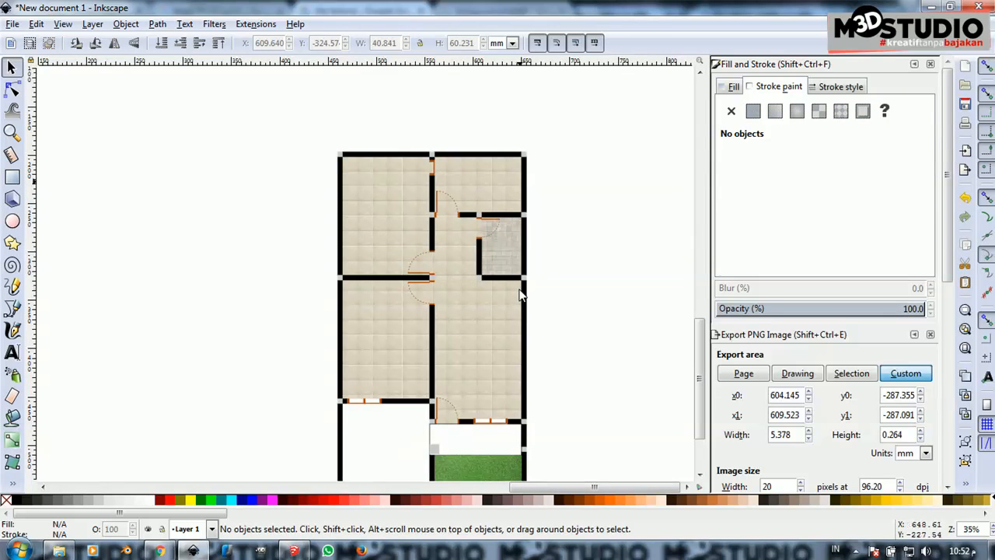
pyautogui.scroll(-2, 447, 311)
pyautogui.scroll(4, 444, 369)
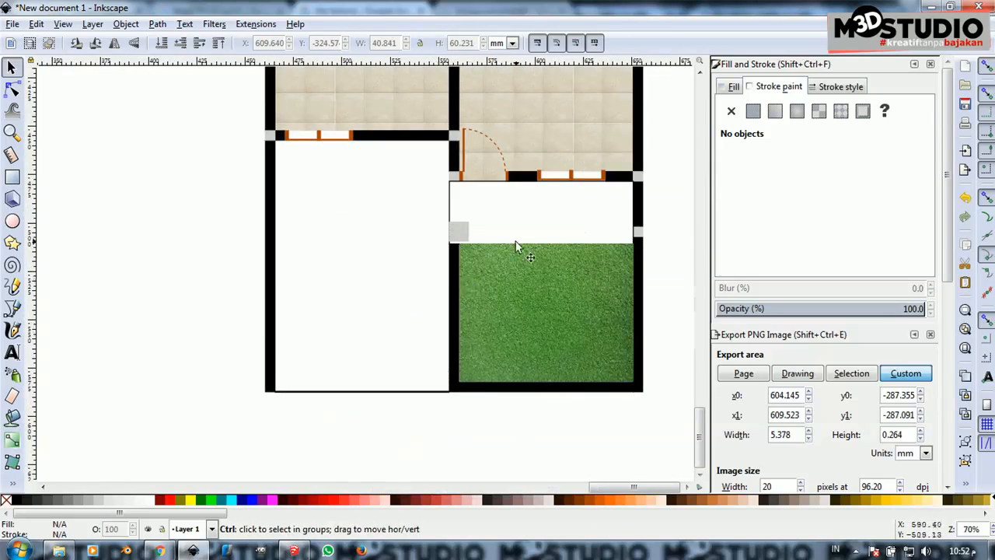
pyautogui.scroll(-1, 457, 210)
pyautogui.click(522, 132)
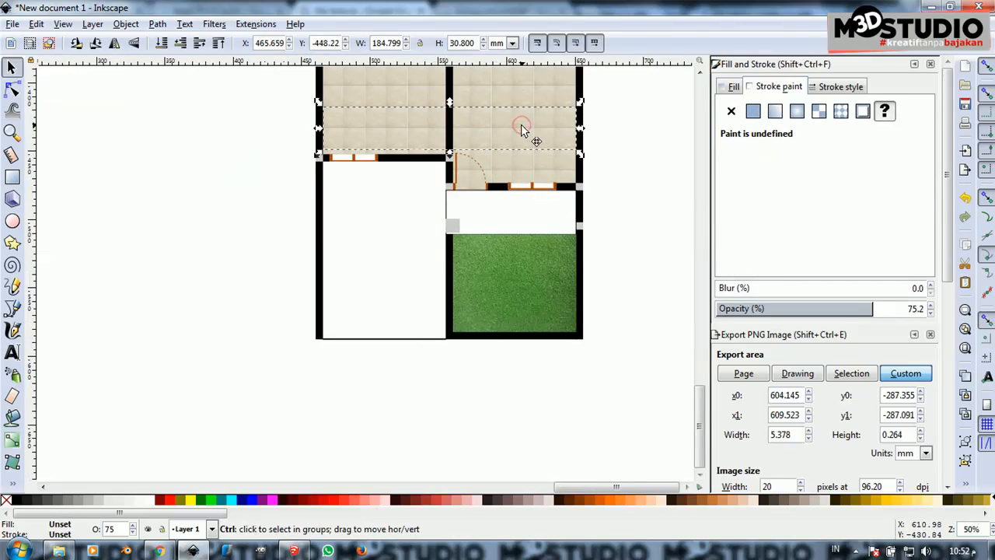
pyautogui.moveTo(524, 132); pyautogui.dragTo(527, 218)
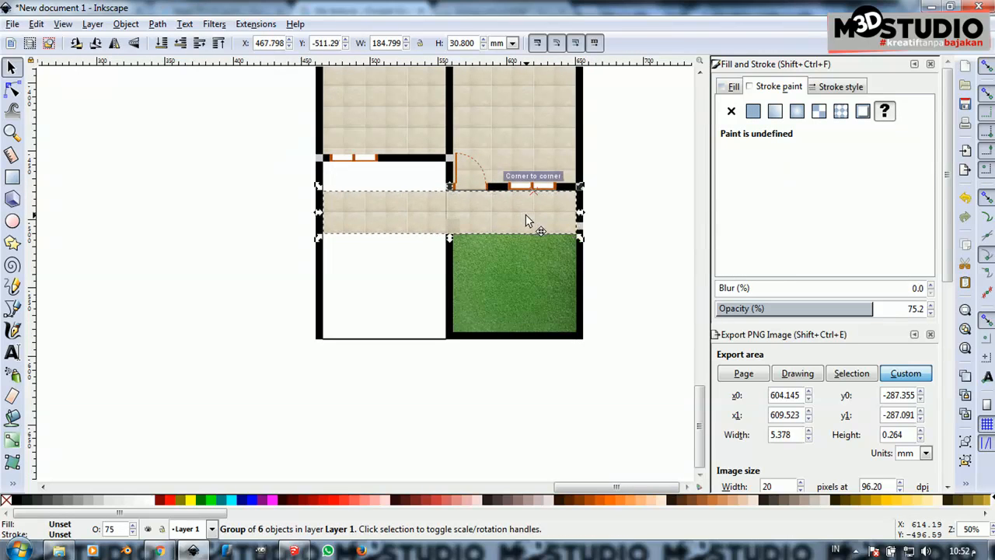
pyautogui.scroll(1, 511, 222)
# Ungroup the terrace tile row and delete the excess tiles at its left end, keeping four tiles
pyautogui.rightClick(327, 224)
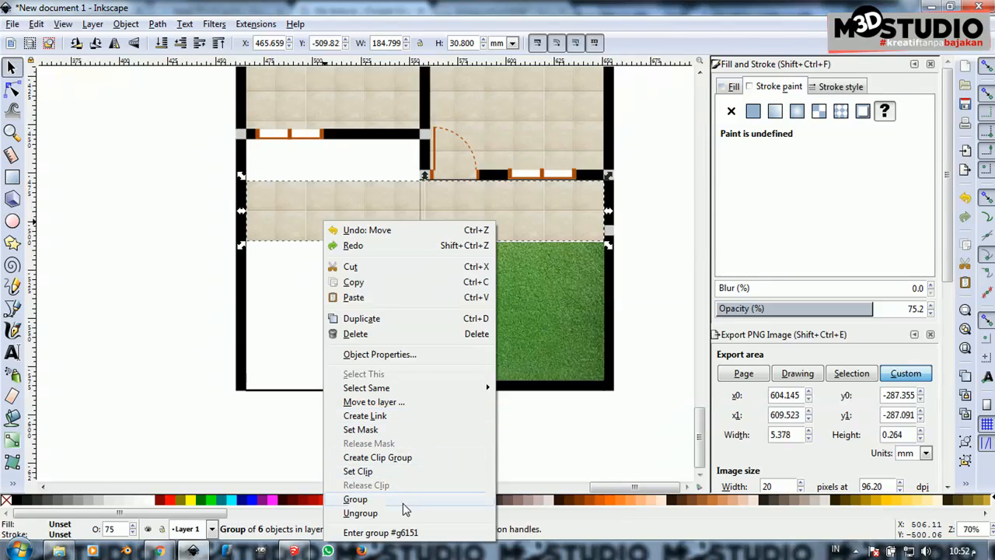
pyautogui.click(360, 513)
pyautogui.click(184, 306)
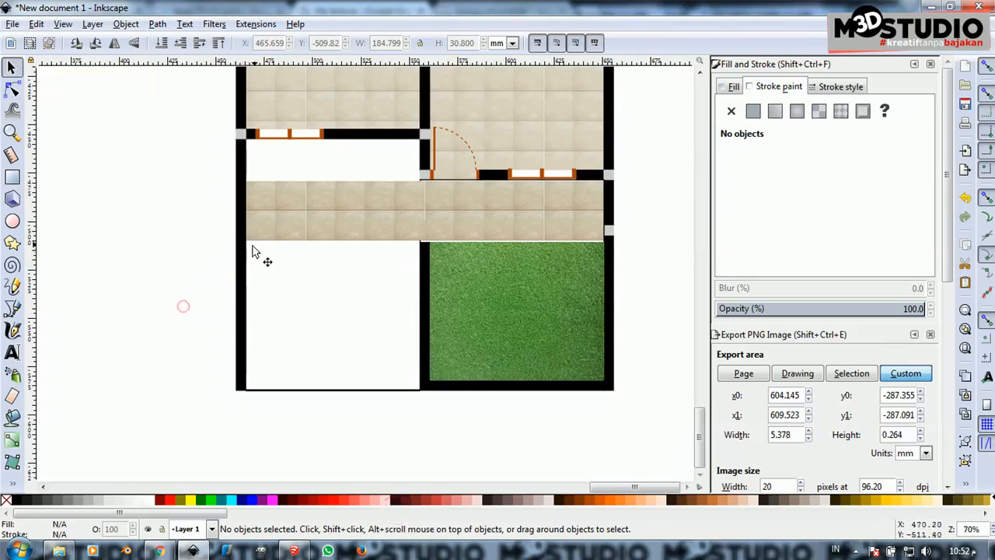
pyautogui.click(265, 234)
pyautogui.moveTo(262, 226); pyautogui.dragTo(384, 221)
pyautogui.press('Delete')
pyautogui.keyDown('ctrl'); pyautogui.scroll(3, 465, 204); pyautogui.keyUp('ctrl')
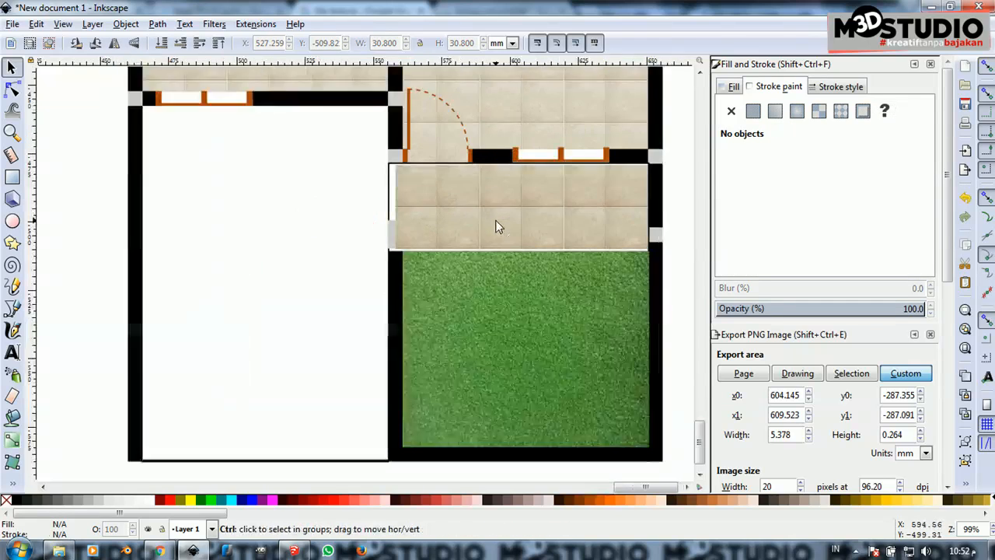
pyautogui.hotkey('ctrl', 'z')
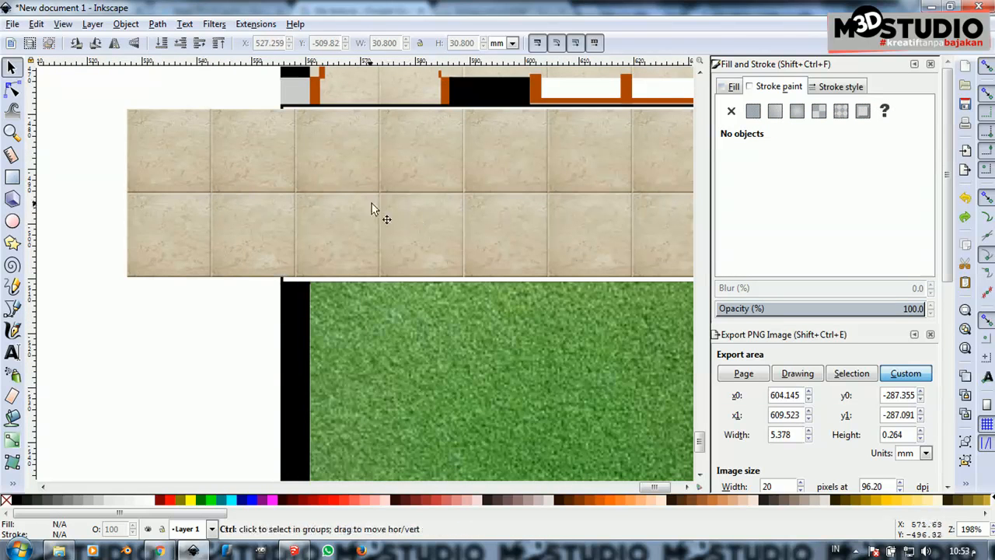
# Select the four terrace tiles and snap them against the front door wall and the right outer wall
pyautogui.keyDown('ctrl'); pyautogui.scroll(-1, 381, 212); pyautogui.keyUp('ctrl')
pyautogui.click(257, 197)
pyautogui.keyDown('shift'); pyautogui.click(344, 195); pyautogui.keyUp('shift')
pyautogui.keyDown('shift'); pyautogui.click(463, 196); pyautogui.keyUp('shift')
pyautogui.keyDown('ctrl'); pyautogui.scroll(3, 656, 143); pyautogui.keyUp('ctrl')
pyautogui.keyDown('shift'); pyautogui.click(656, 140); pyautogui.keyUp('shift')
pyautogui.moveTo(658, 148); pyautogui.dragTo(653, 142)
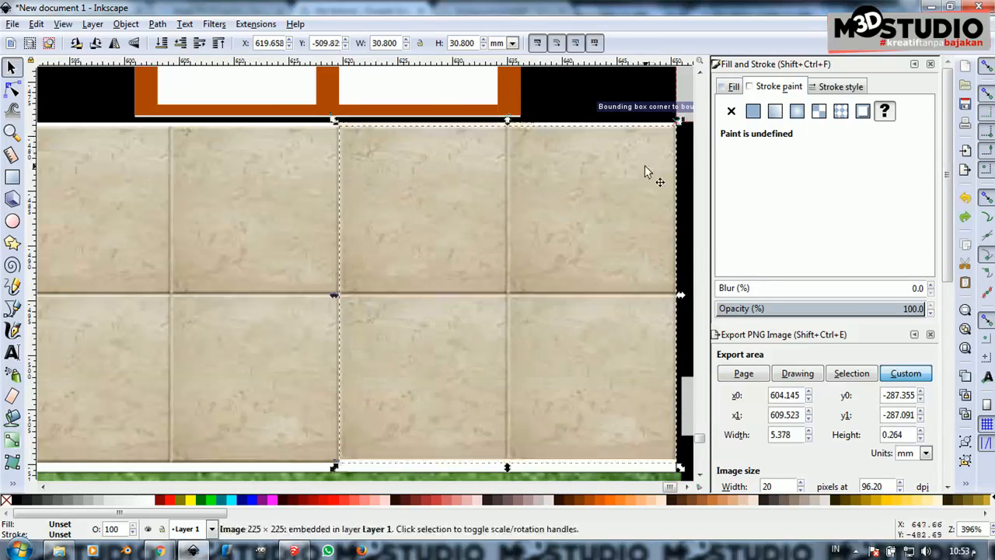
pyautogui.scroll(-2, 619, 211)
pyautogui.keyDown('shift'); pyautogui.click(450, 247); pyautogui.keyUp('shift')
pyautogui.keyDown('shift'); pyautogui.click(195, 247); pyautogui.keyUp('shift')
pyautogui.keyDown('shift'); pyautogui.click(68, 242); pyautogui.keyUp('shift')
pyautogui.scroll(4, 665, 155)
pyautogui.moveTo(575, 228); pyautogui.dragTo(562, 207)
pyautogui.scroll(-5, 546, 171)
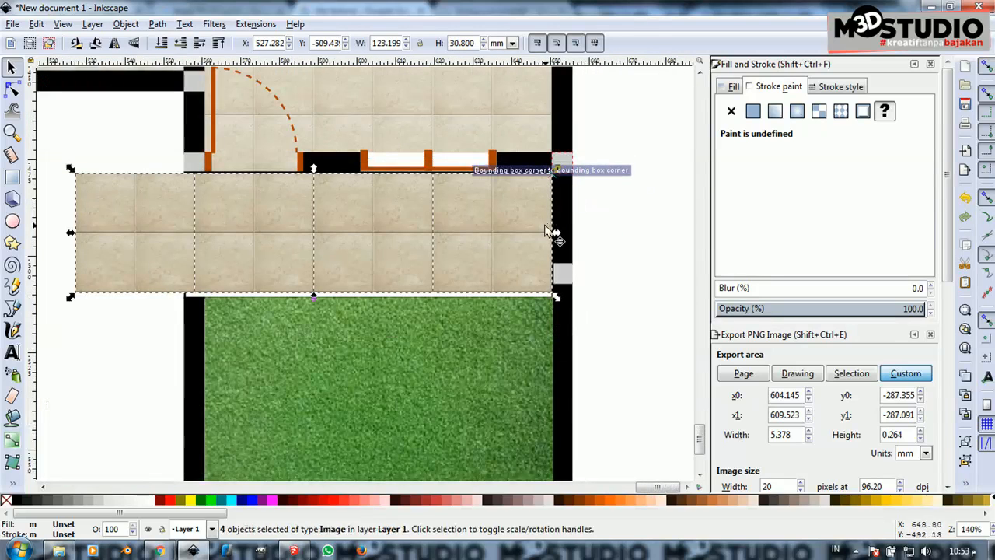
# Place a duplicate of the four terrace tiles edge to edge below them, over the grass
pyautogui.hotkey('ctrl', 'd')
pyautogui.moveTo(444, 256); pyautogui.dragTo(423, 346)
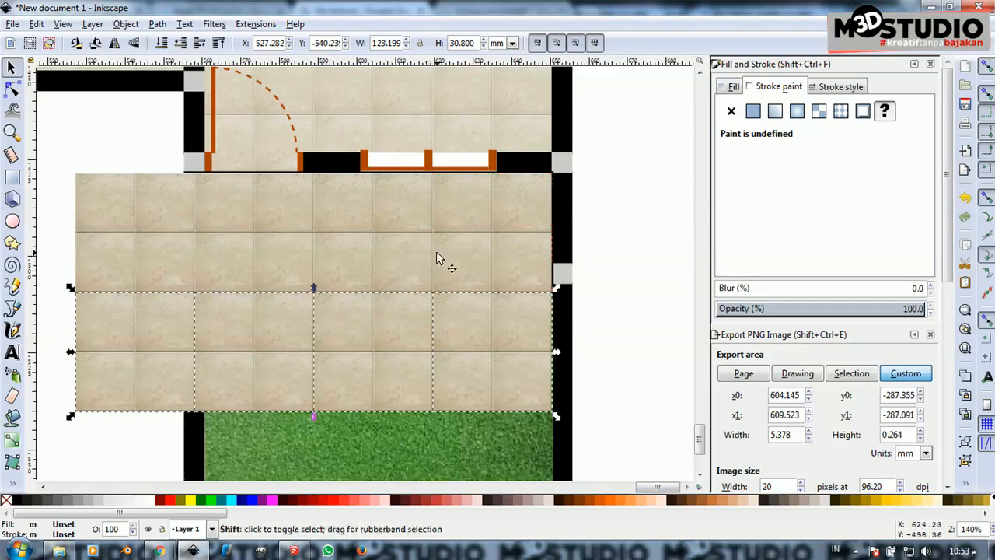
# Group all eight terrace tiles and lower the group to the bottom of the stacking order, behind the grass and walls
pyautogui.keyDown('shift'); pyautogui.click(492, 239); pyautogui.keyUp('shift')
pyautogui.keyDown('shift'); pyautogui.click(381, 247); pyautogui.keyUp('shift')
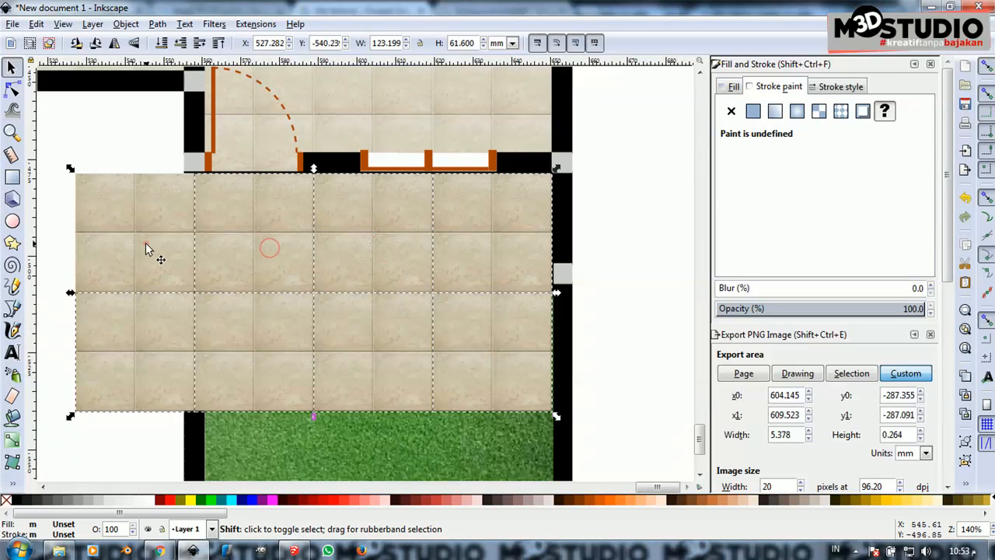
pyautogui.rightClick(148, 247)
pyautogui.click(177, 552)
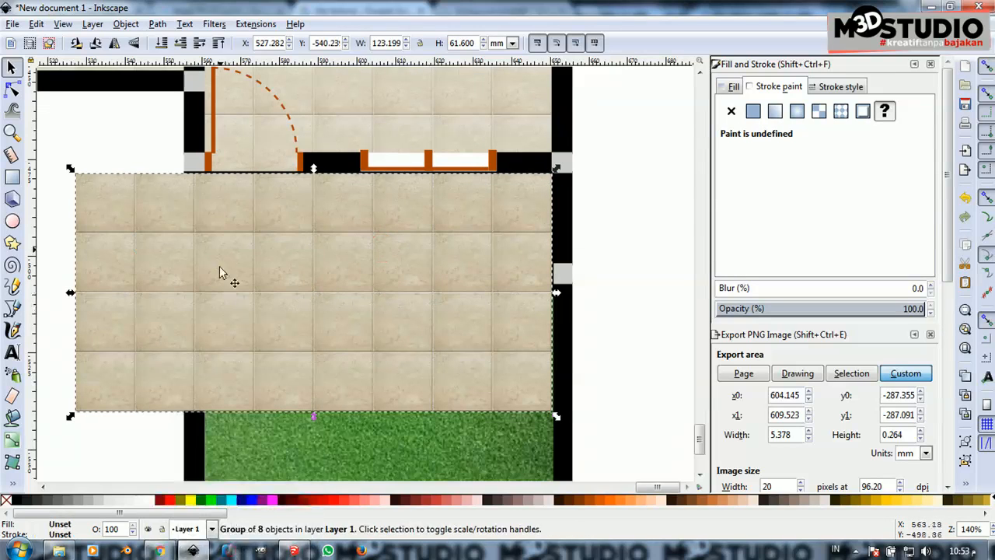
pyautogui.click(159, 47)
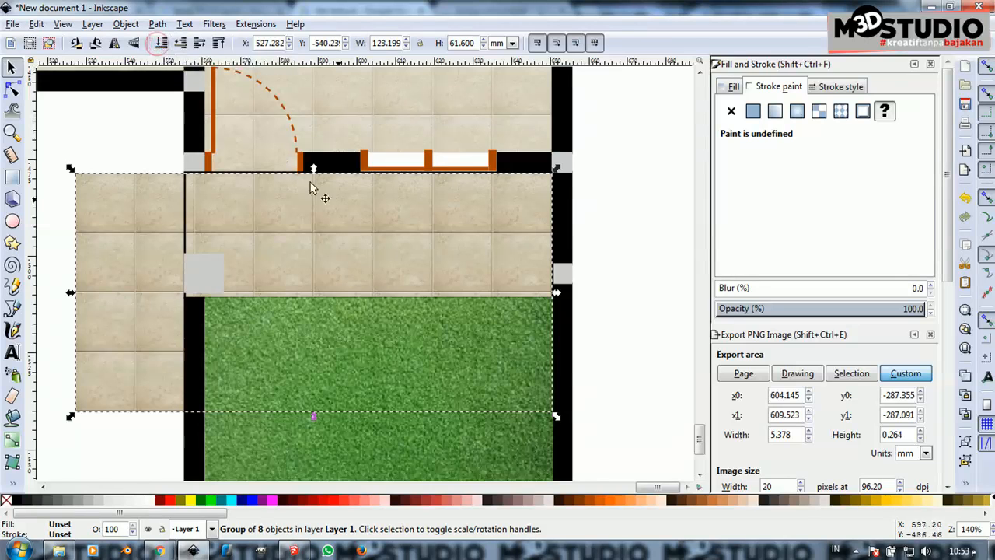
# Clip the group of eight terrace tiles to the outlined terrace rectangle below the front door
pyautogui.scroll(3, 544, 289)
pyautogui.scroll(-3, 542, 296)
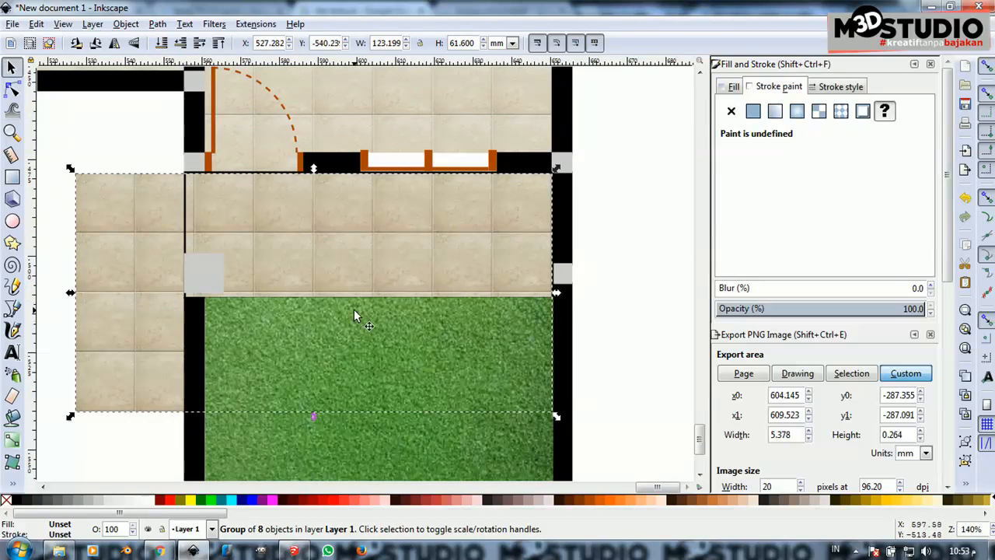
pyautogui.scroll(1, 276, 286)
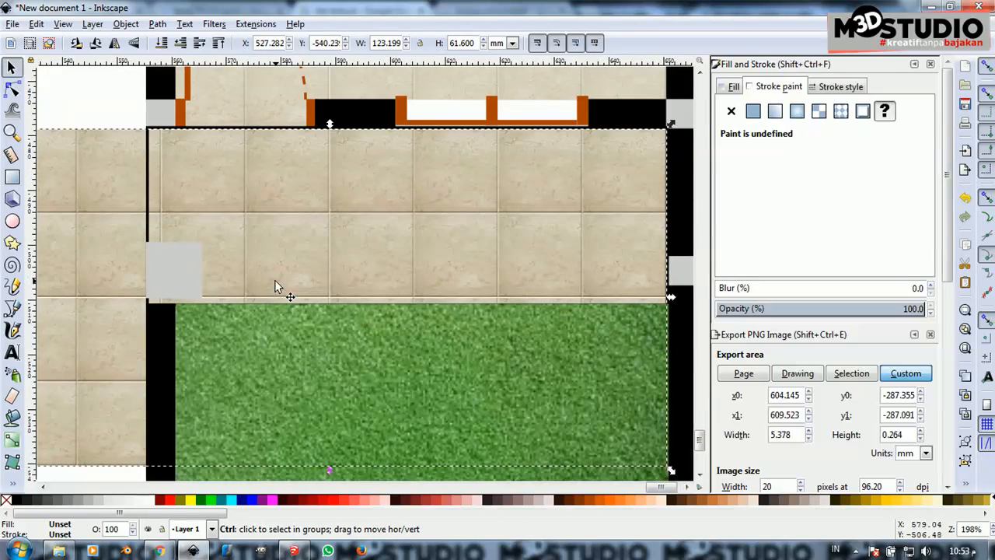
pyautogui.click(151, 175)
pyautogui.keyDown('shift'); pyautogui.click(87, 176); pyautogui.keyUp('shift')
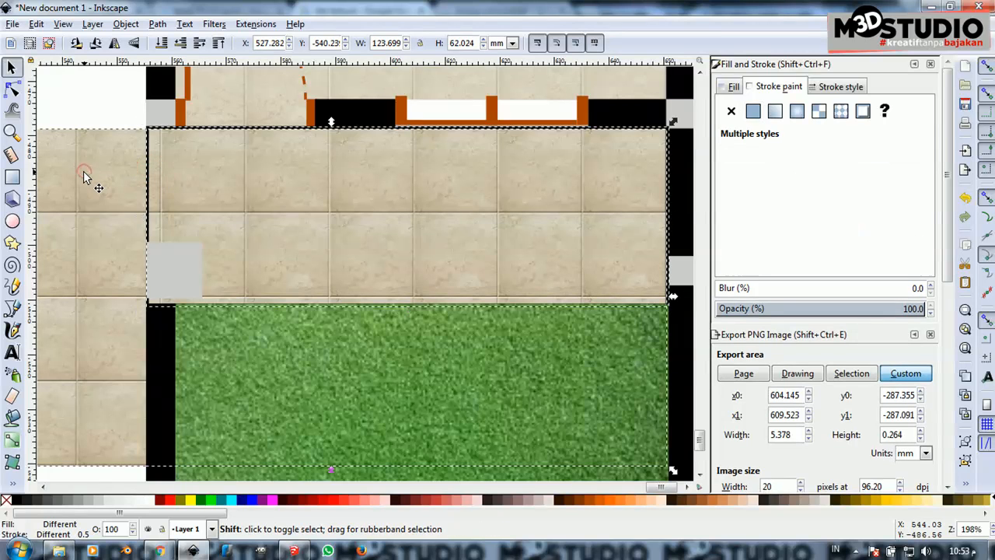
pyautogui.rightClick(94, 178)
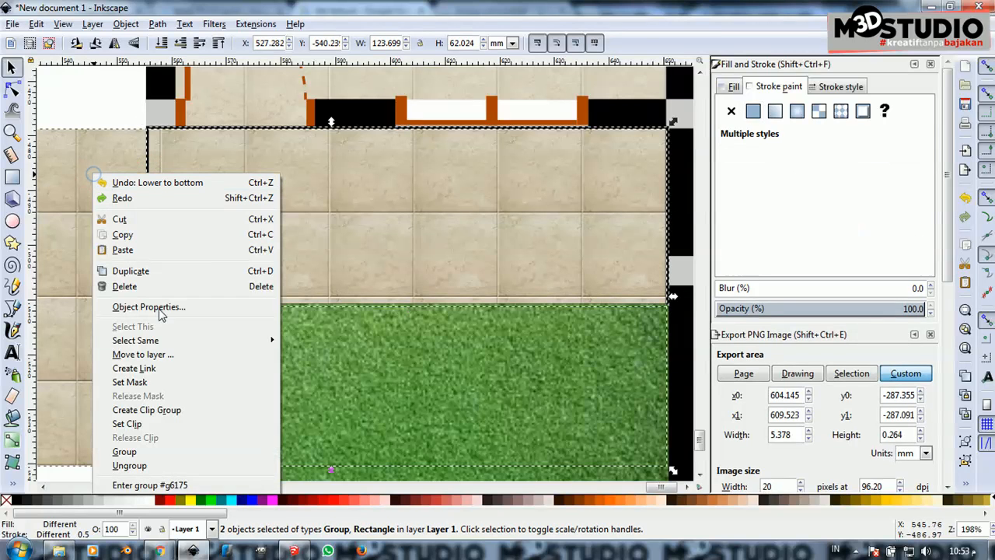
pyautogui.click(171, 424)
pyautogui.press('-')
pyautogui.press('-')
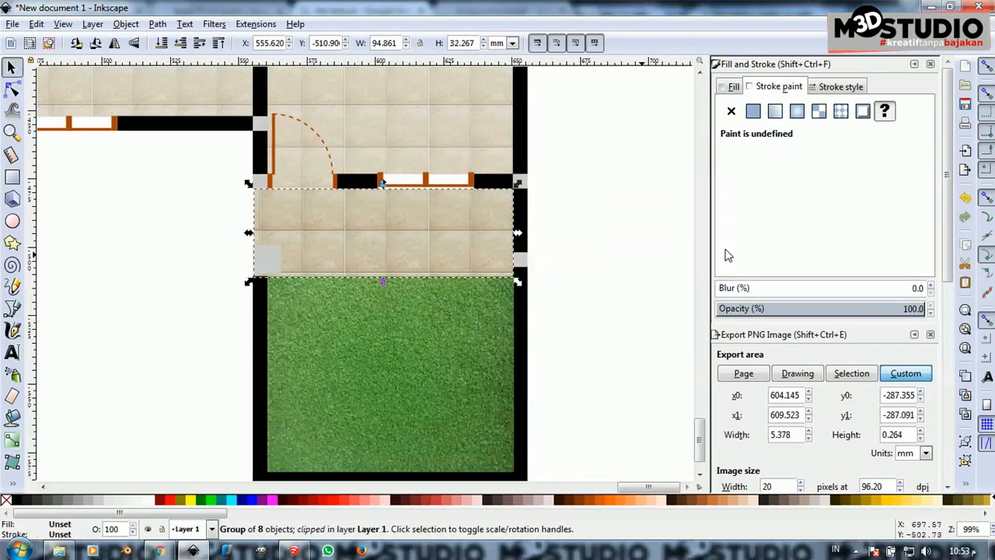
# Set the opacity of the clipped terrace tiles to 58% and deselect them
pyautogui.click(838, 310)
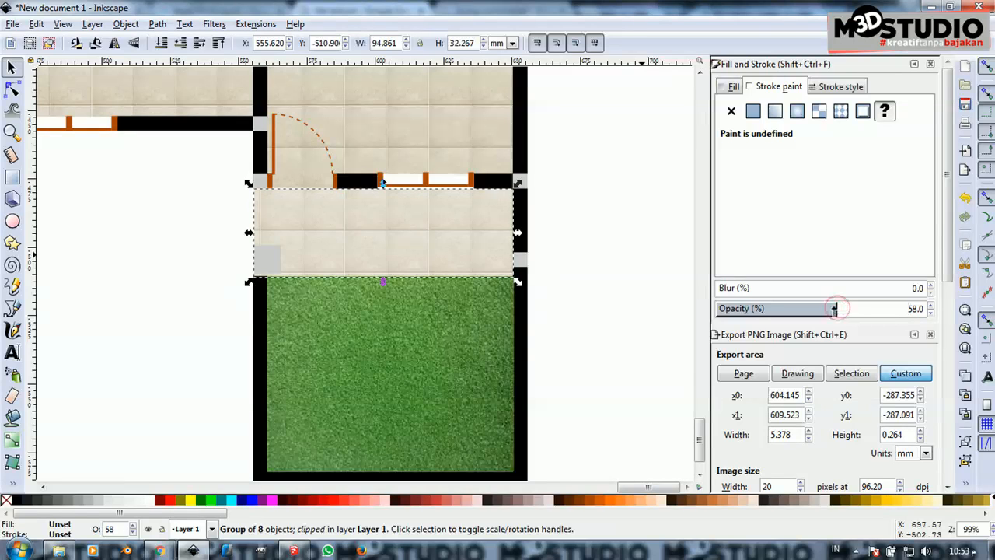
pyautogui.click(628, 252)
pyautogui.scroll(-2, 533, 256)
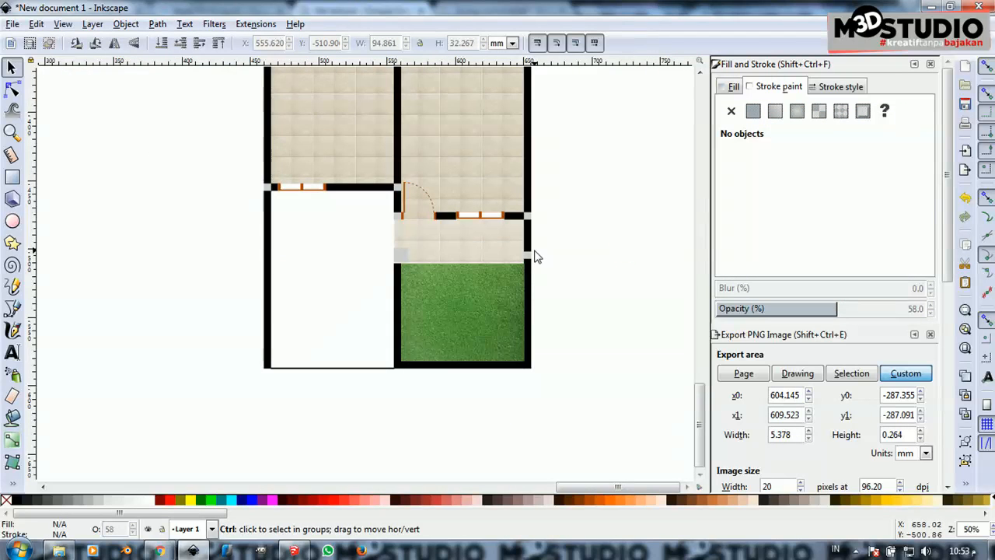
pyautogui.scroll(2, 466, 260)
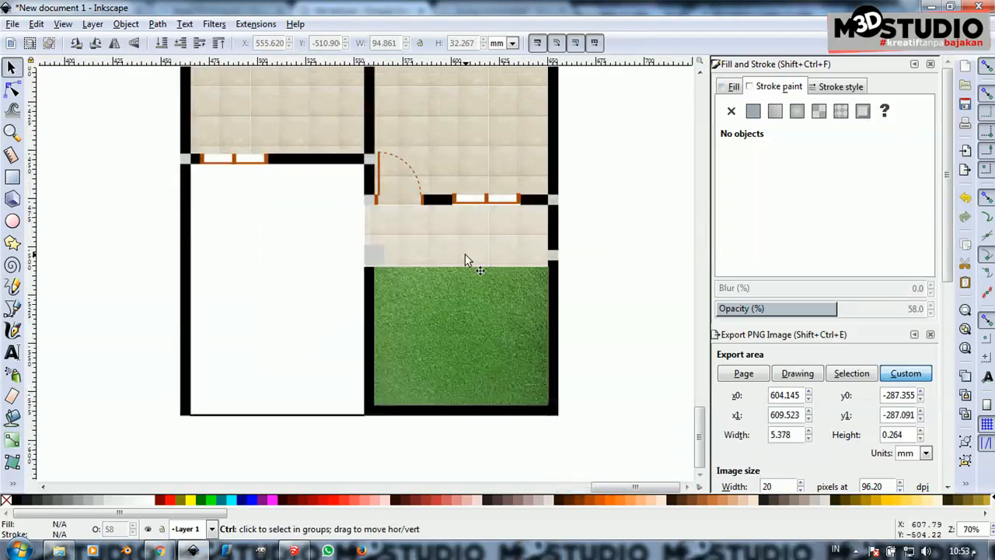
# Recolour the light grey terrace column square with fill and stroke #808080, and deselect it
pyautogui.click(380, 259)
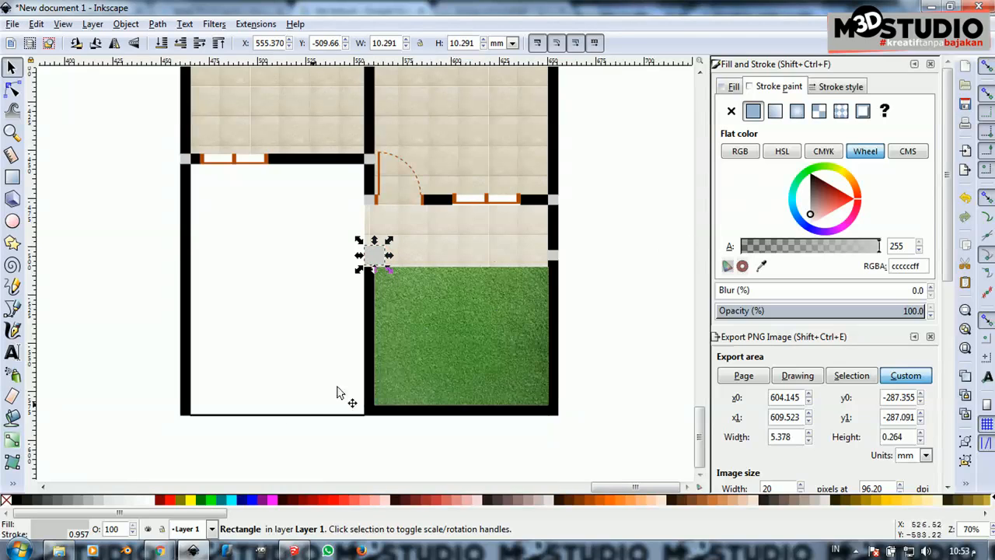
pyautogui.click(68, 504)
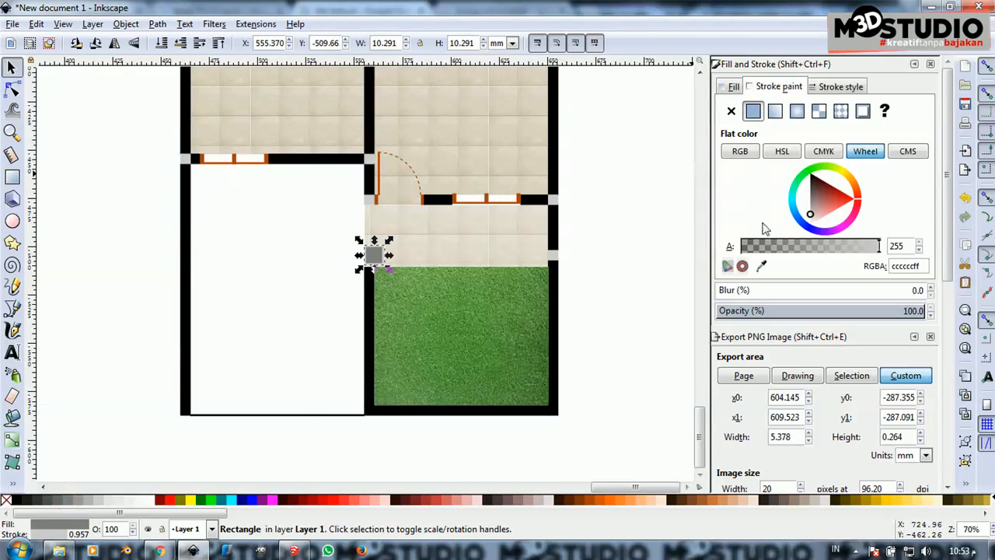
pyautogui.click(762, 266)
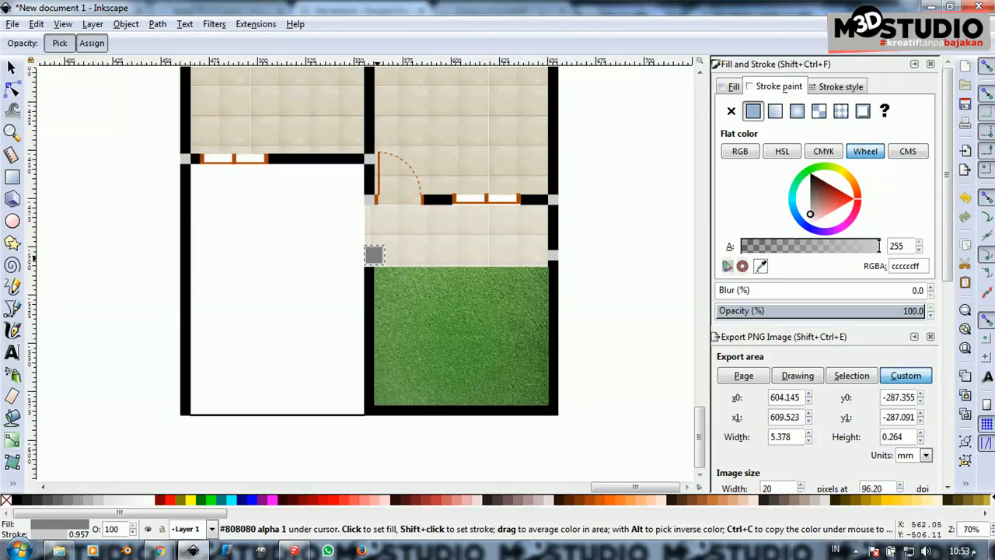
pyautogui.click(378, 257)
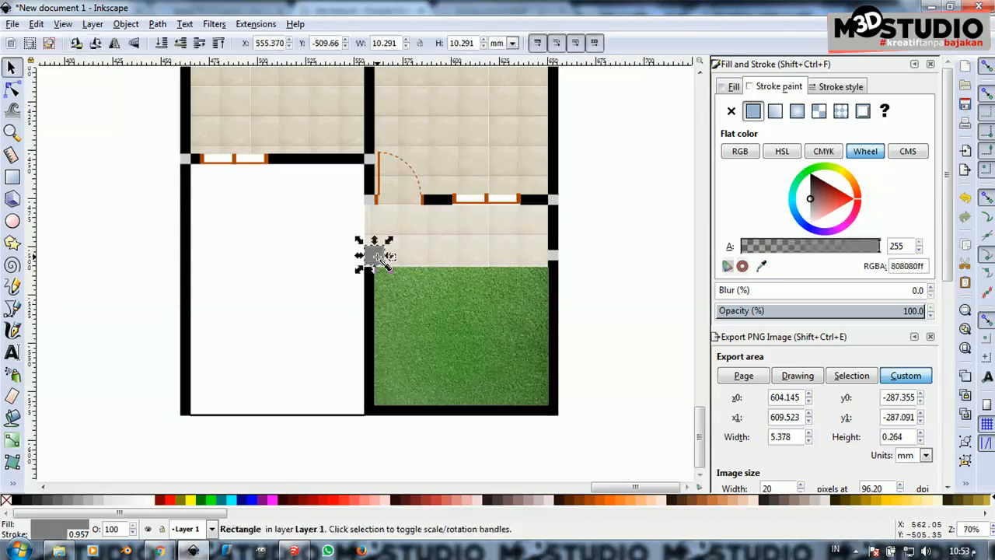
pyautogui.click(104, 174)
# Review the floor plan from the terrace and garden up to the rear rooms, ending with the whole house
pyautogui.scroll(2, 357, 253)
pyautogui.scroll(-1, 437, 266)
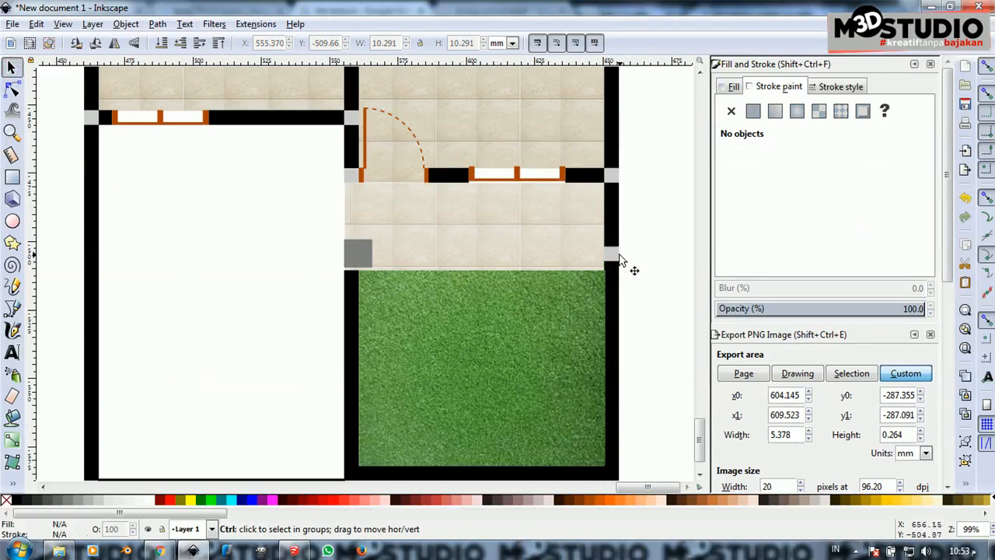
pyautogui.scroll(-1, 622, 262)
pyautogui.scroll(-1, 610, 264)
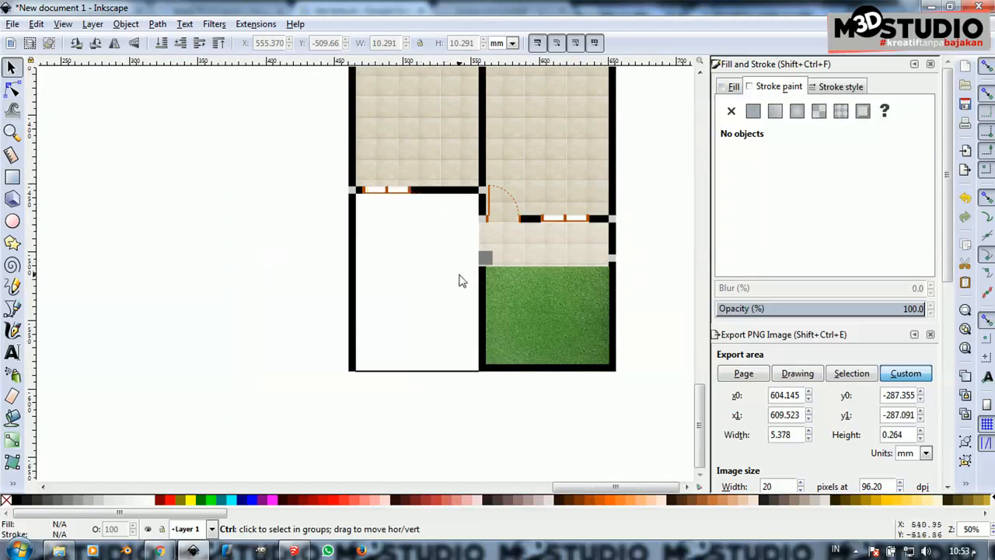
pyautogui.scroll(-3, 460, 281)
pyautogui.scroll(3, 463, 216)
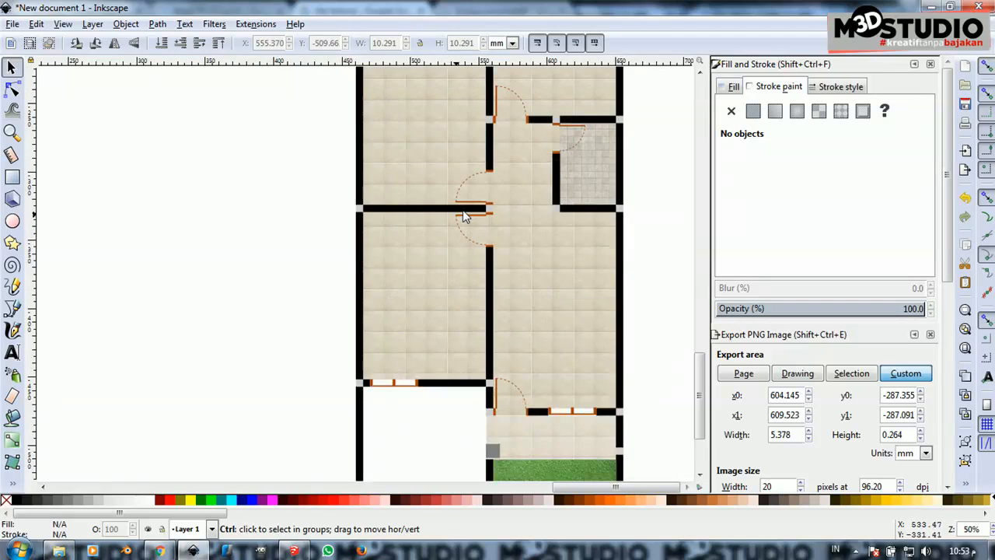
pyautogui.scroll(-2, 421, 247)
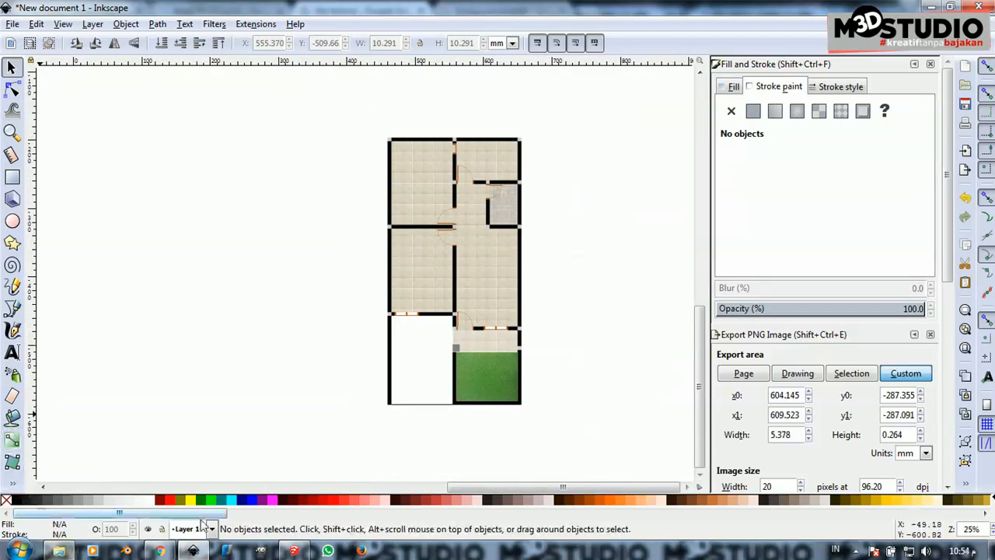
# Switch to Chrome and search Google Images for "top view bed" in the grass search tab, reloading the page
pyautogui.click(159, 550)
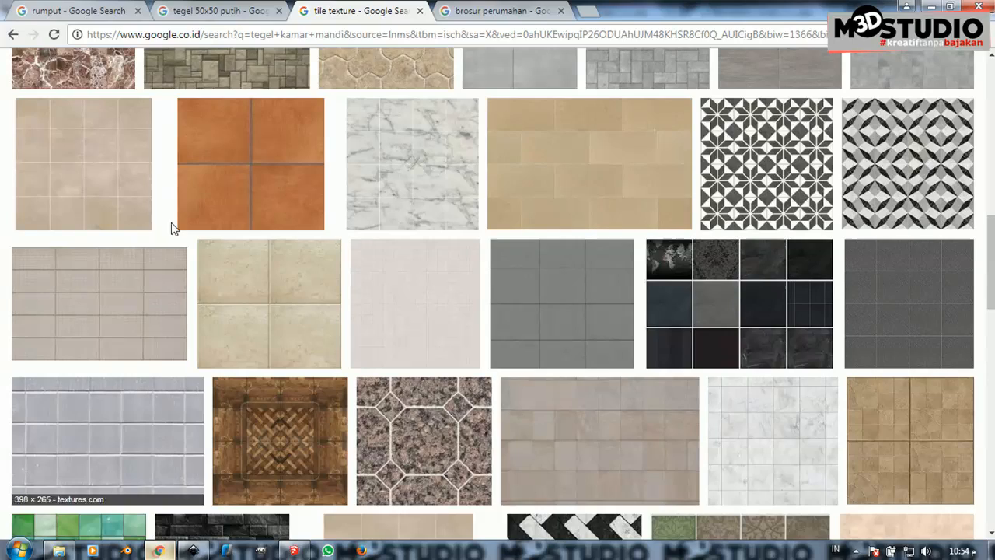
pyautogui.click(93, 10)
pyautogui.scroll(5, 187, 109)
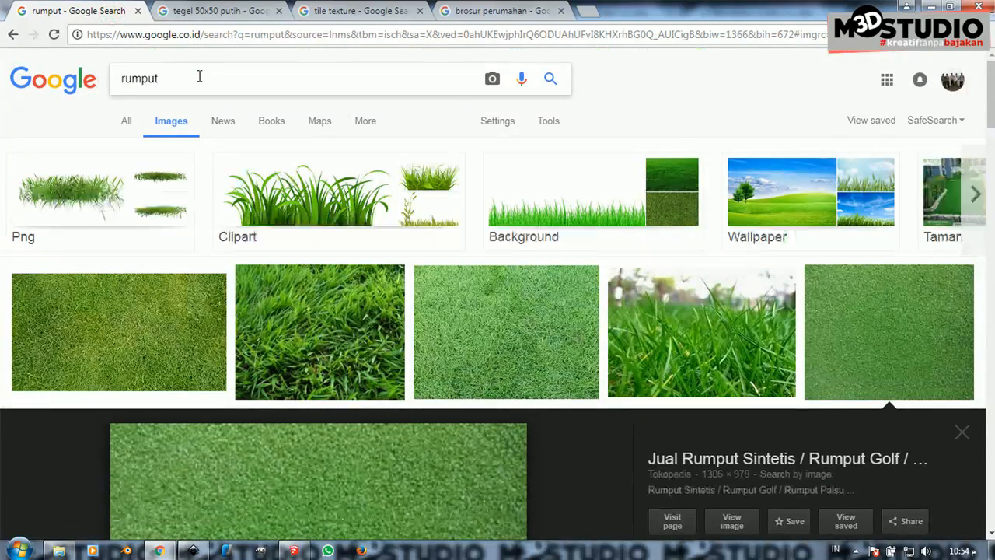
pyautogui.doubleClick(199, 75)
pyautogui.write('top')
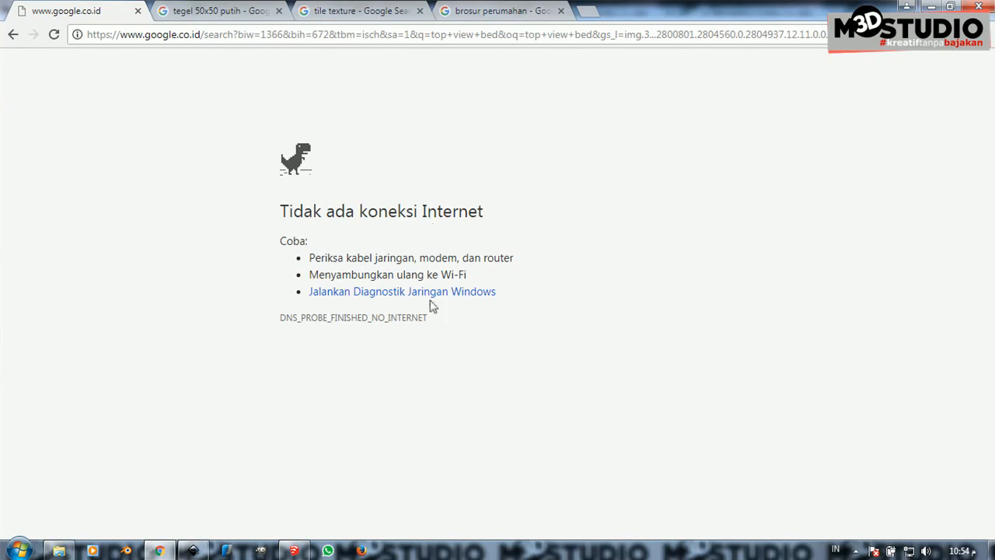
pyautogui.click(53, 35)
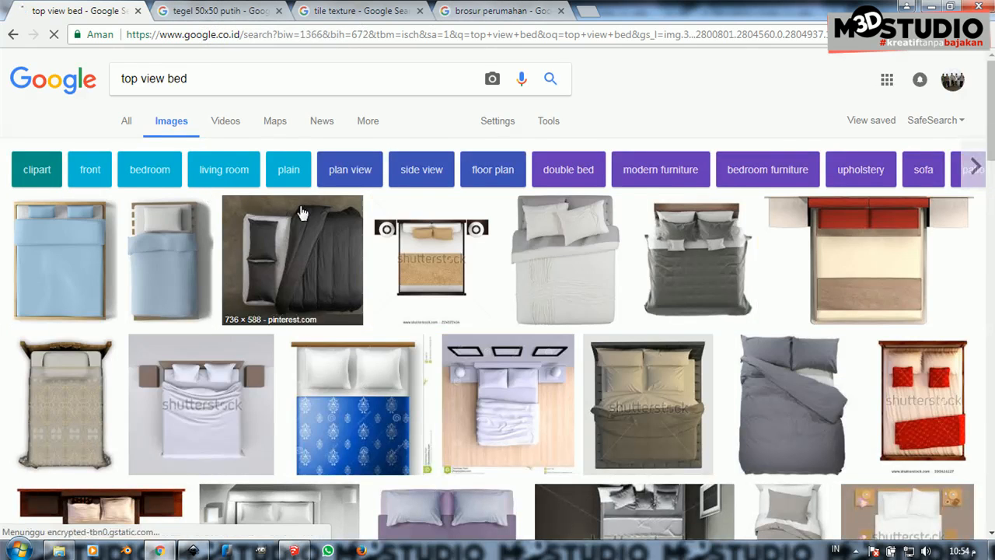
# View the dark grey double bed with wooden headboard as a full image and close the three old tile and brochure tabs
pyautogui.scroll(-1, 311, 249)
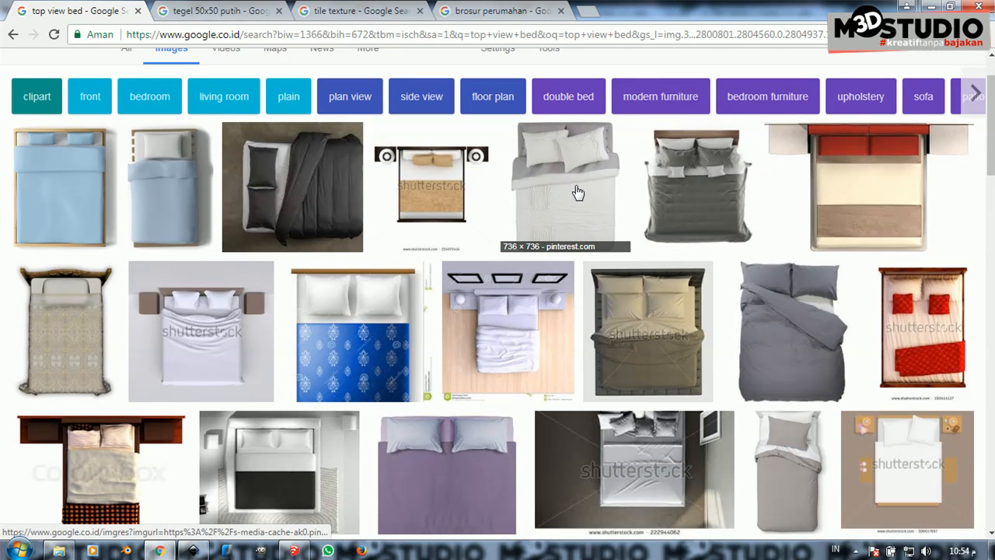
pyautogui.click(689, 167)
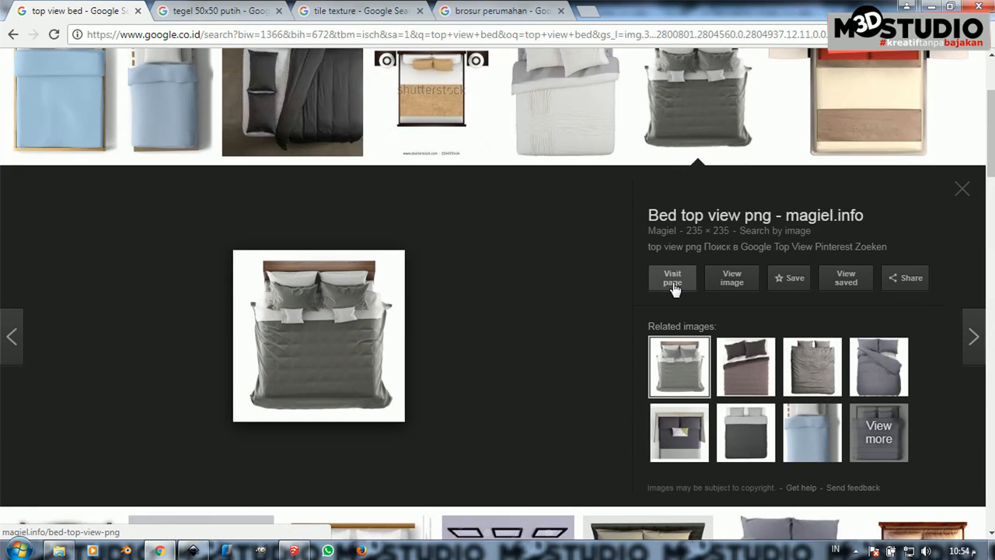
pyautogui.click(731, 278)
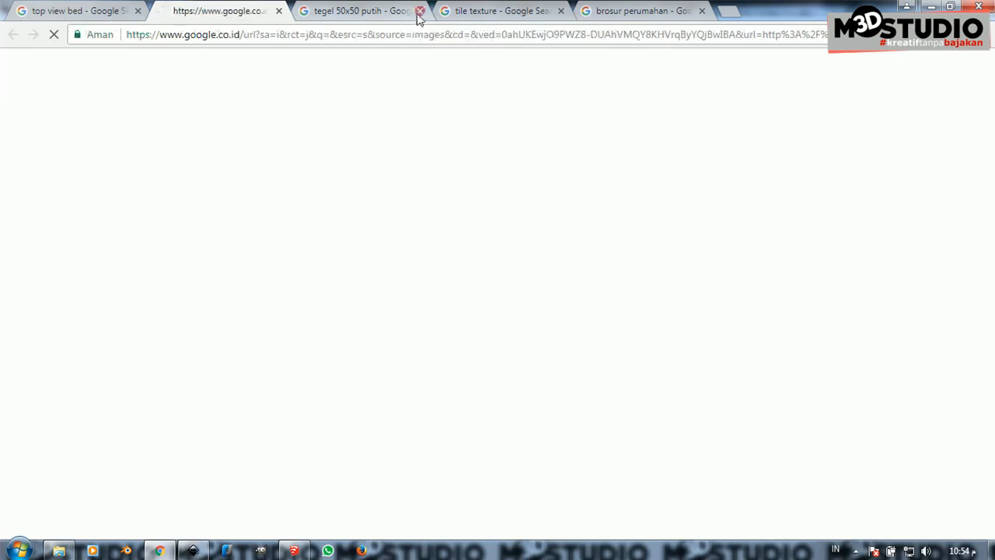
pyautogui.click(418, 13)
pyautogui.click(419, 13)
pyautogui.click(419, 12)
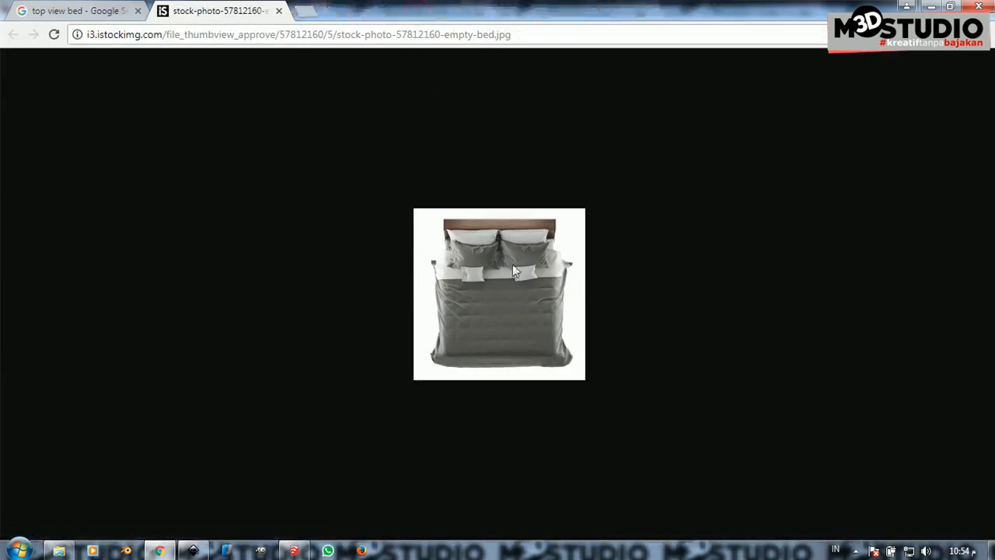
pyautogui.rightClick(520, 282)
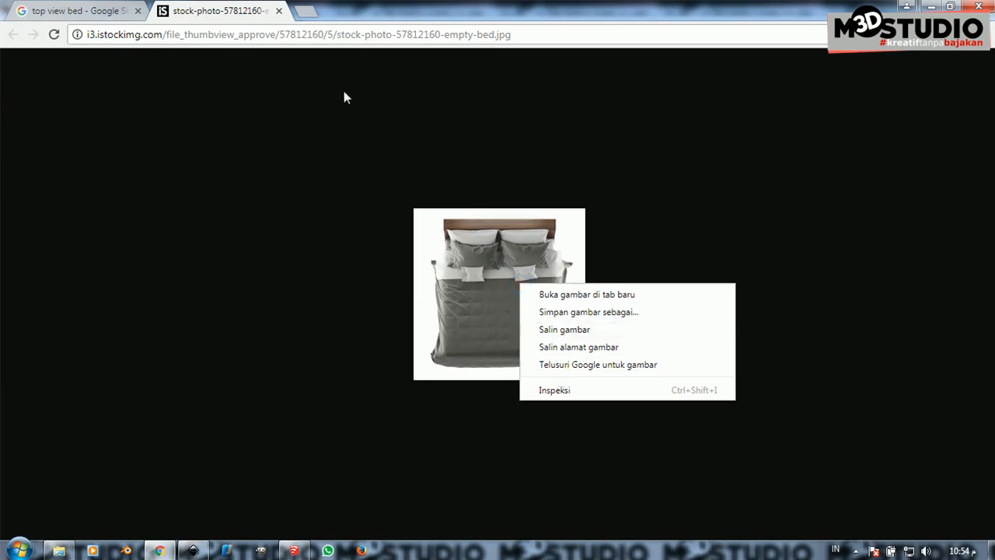
# Visit the source page of the dark grey bed image and decline its translation offer
pyautogui.click(125, 14)
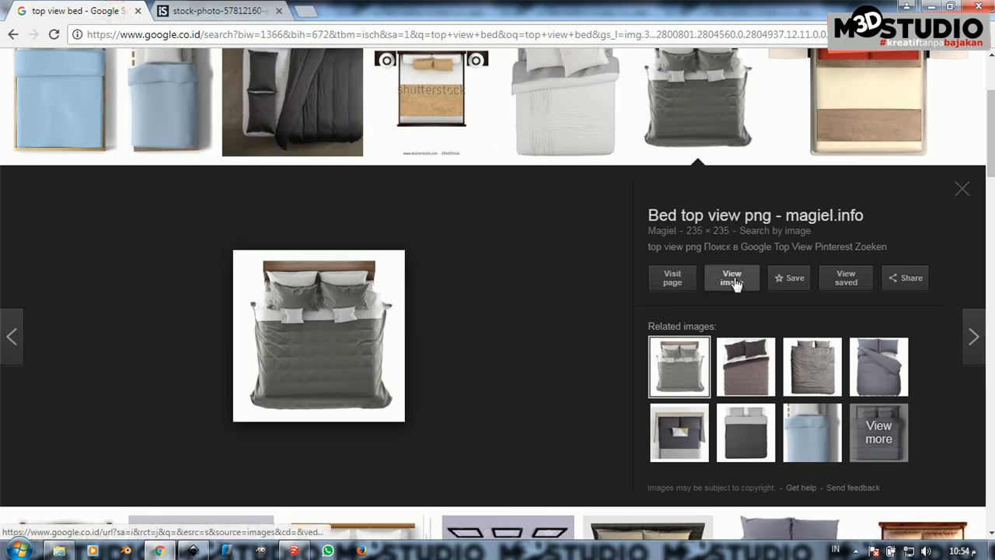
pyautogui.click(681, 272)
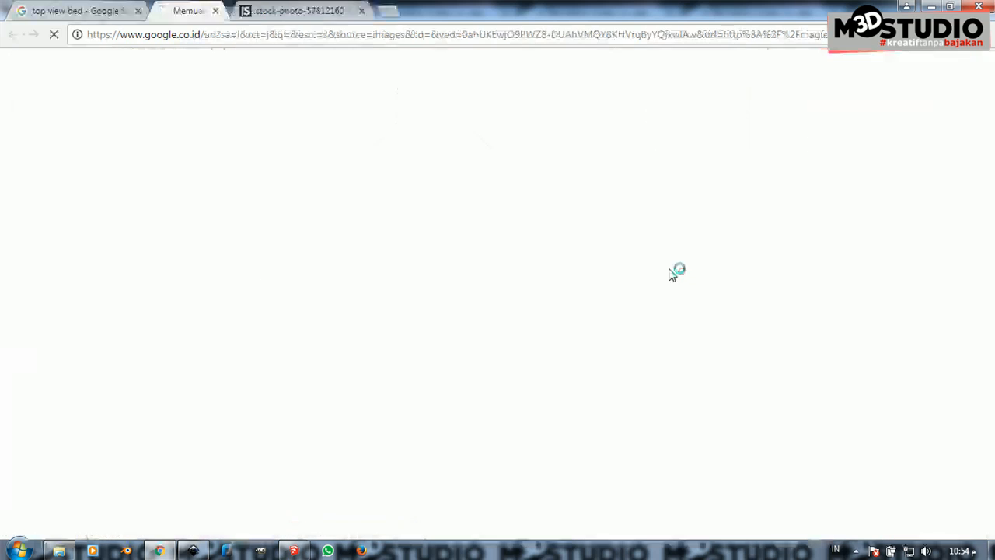
pyautogui.click(337, 11)
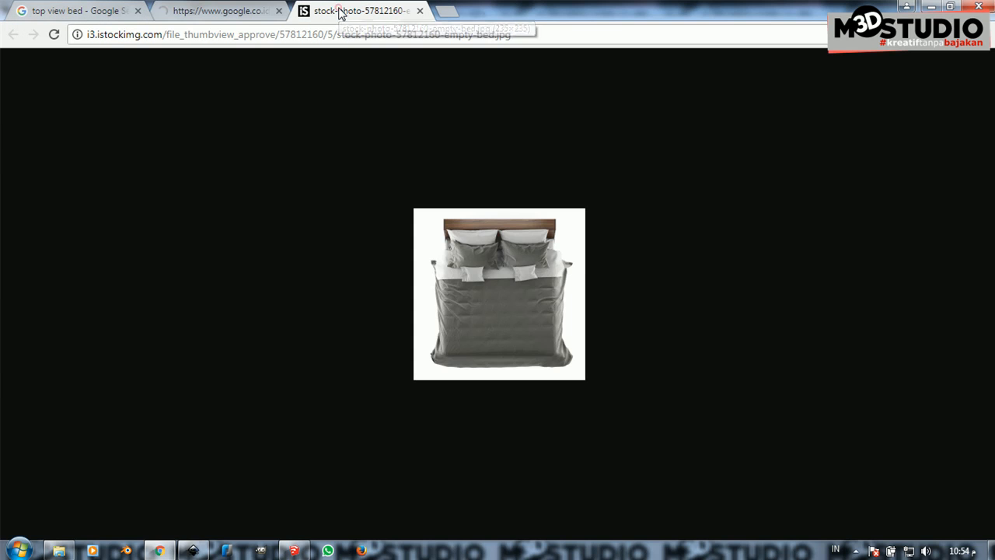
pyautogui.click(230, 14)
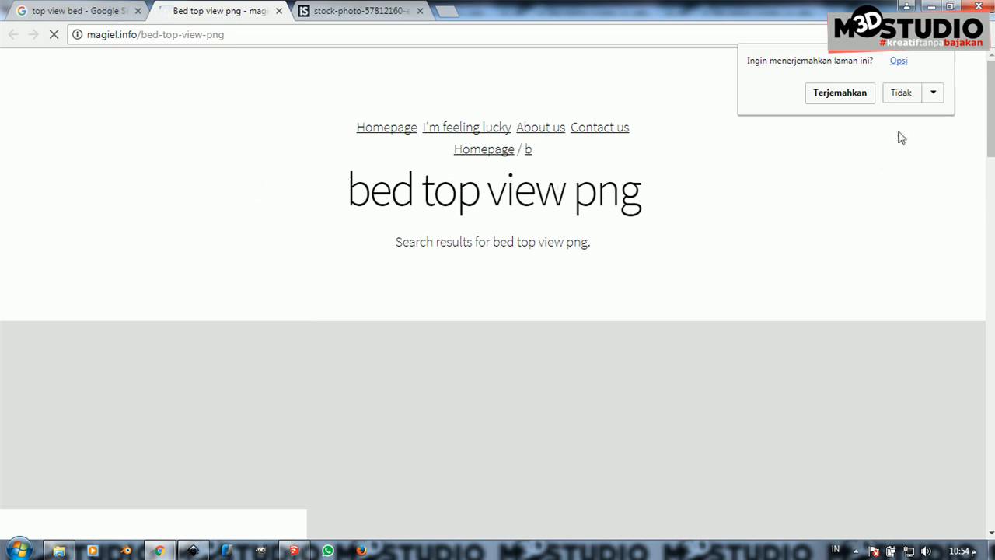
pyautogui.click(896, 93)
# Browse the page's bed gallery, closing the advert tab, and enlarge the brown double bed with two dark pillows
pyautogui.scroll(-3, 505, 311)
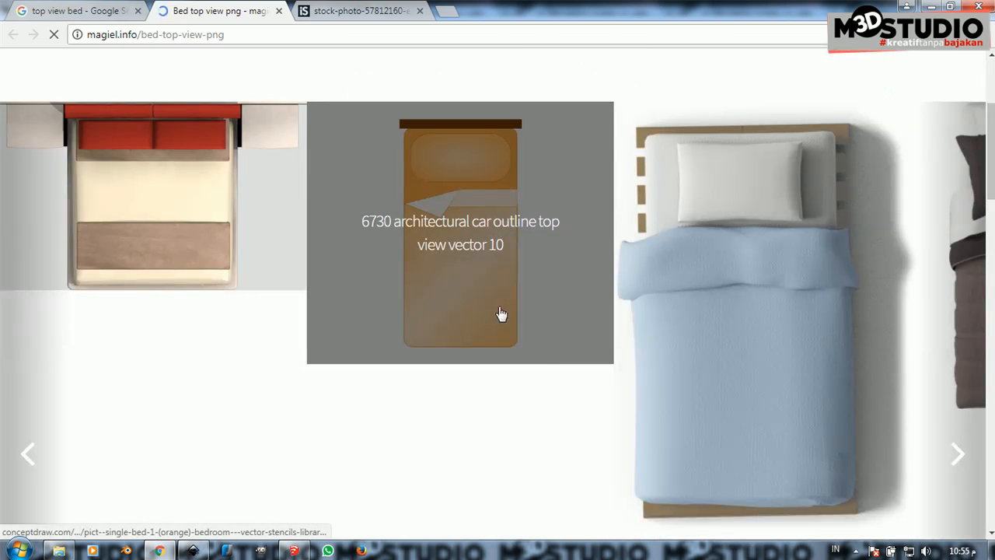
pyautogui.scroll(3, 556, 371)
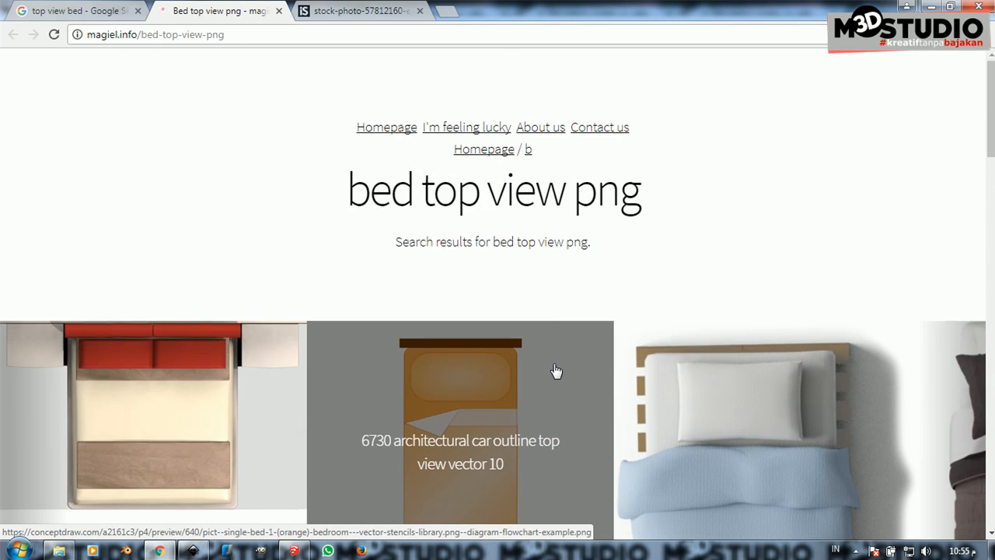
pyautogui.scroll(-3, 558, 372)
pyautogui.scroll(-5, 555, 371)
pyautogui.scroll(5, 573, 373)
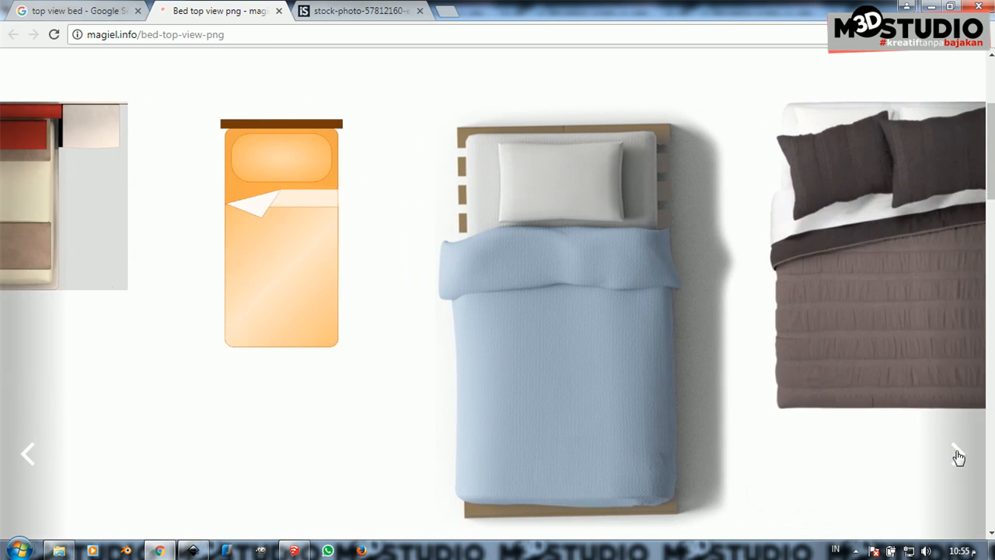
pyautogui.click(958, 454)
pyautogui.click(247, 12)
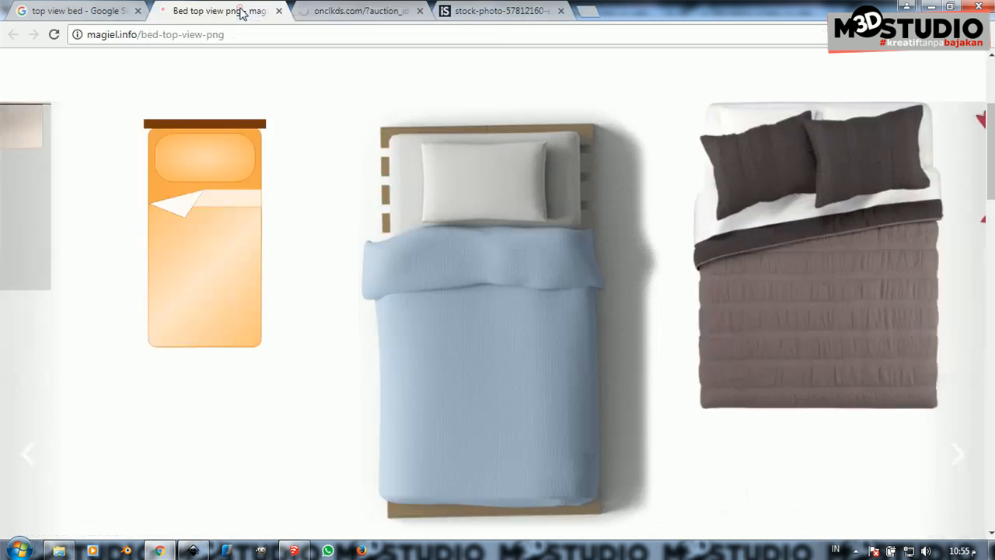
pyautogui.click(420, 11)
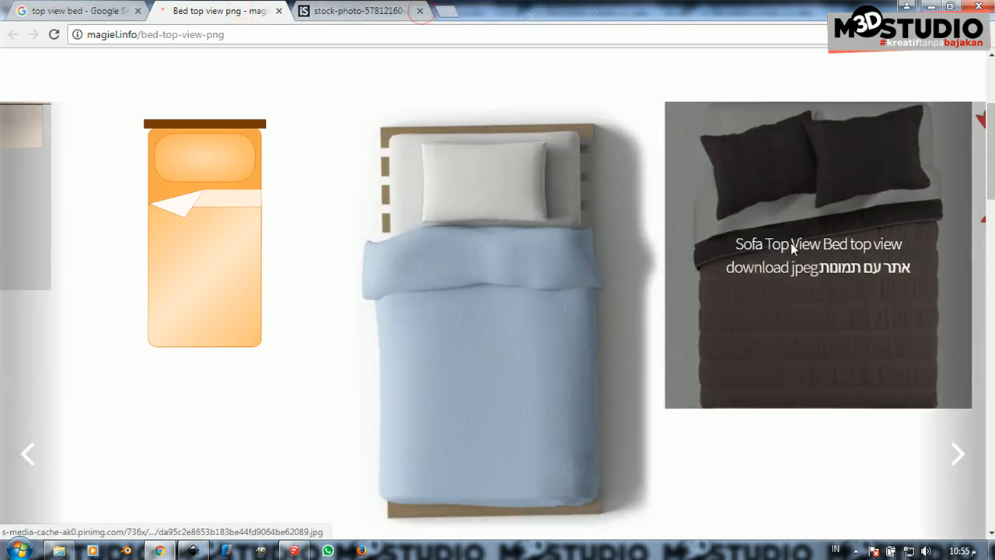
pyautogui.click(783, 200)
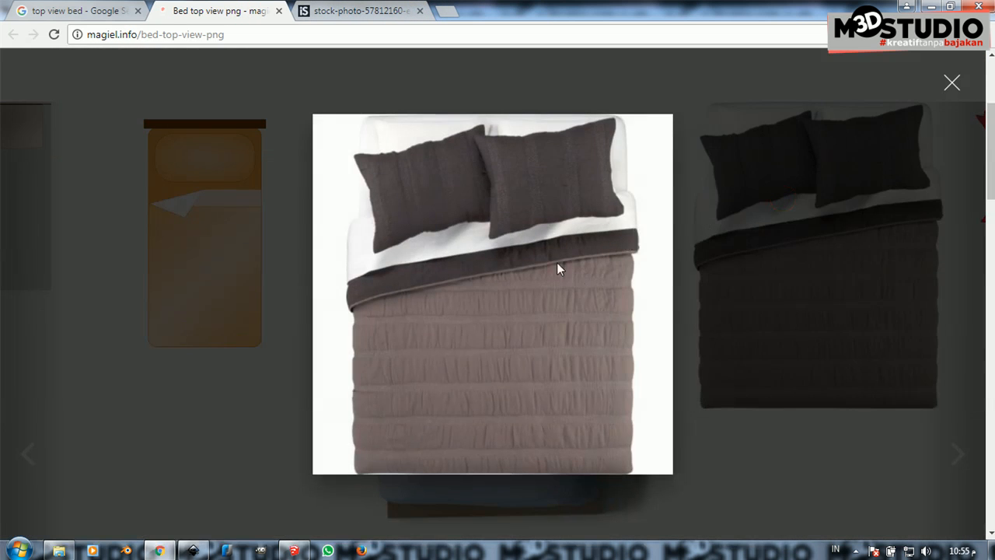
# Copy the brown double bed image into the Inkscape floor plan, try it over the rooms, and delete it
pyautogui.rightClick(555, 266)
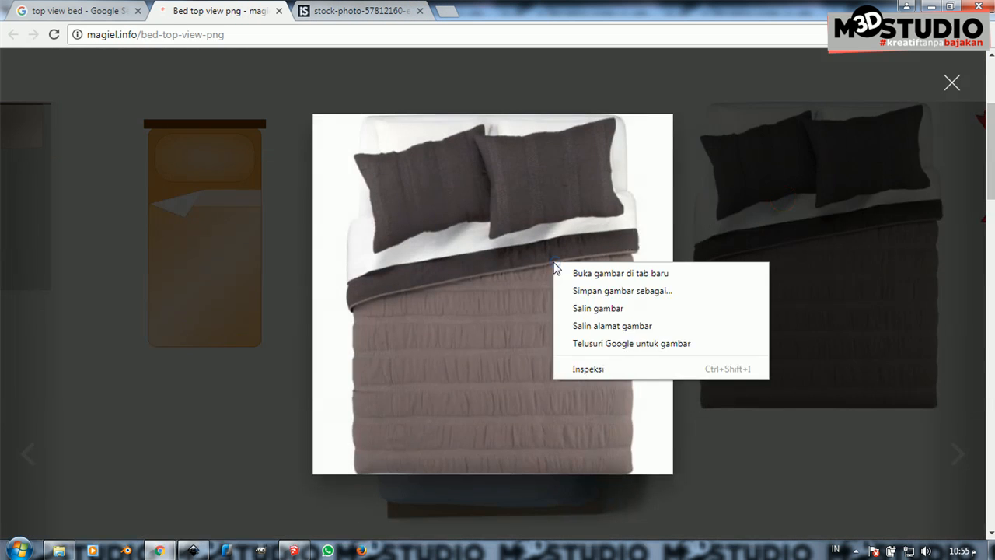
pyautogui.click(599, 308)
pyautogui.click(194, 550)
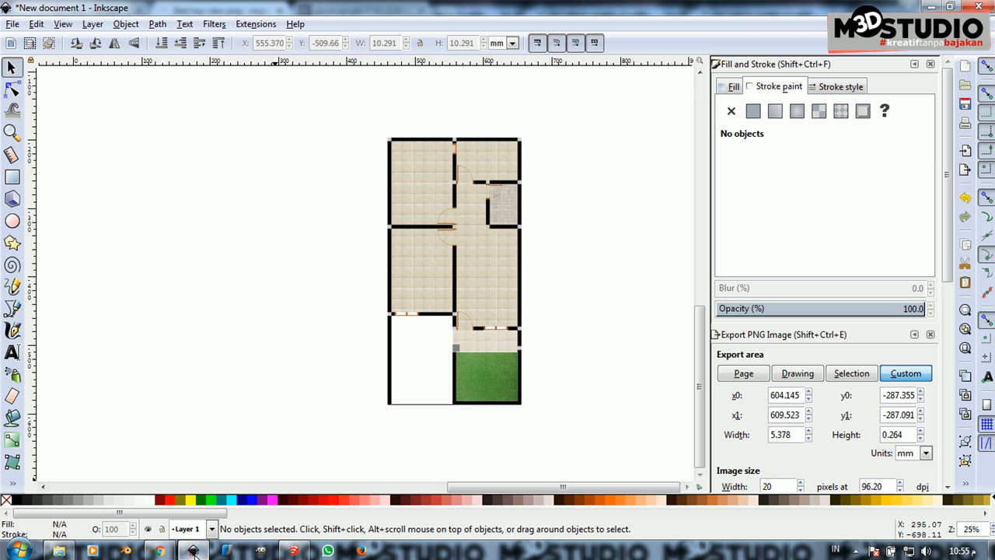
pyautogui.rightClick(320, 268)
pyautogui.click(348, 342)
pyautogui.moveTo(352, 323); pyautogui.dragTo(432, 280)
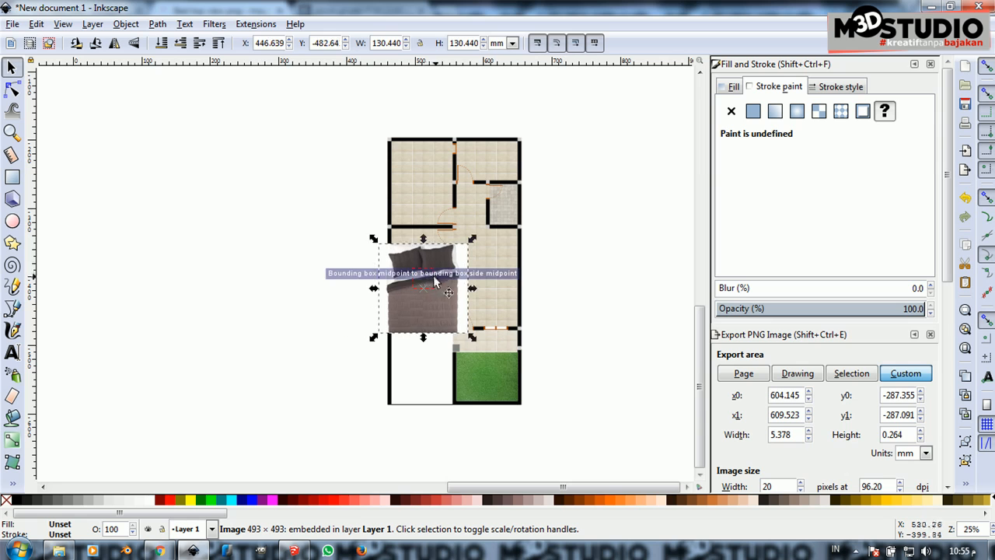
pyautogui.scroll(4, 443, 284)
pyautogui.scroll(-4, 464, 287)
pyautogui.moveTo(486, 254); pyautogui.dragTo(272, 257)
pyautogui.press('Delete')
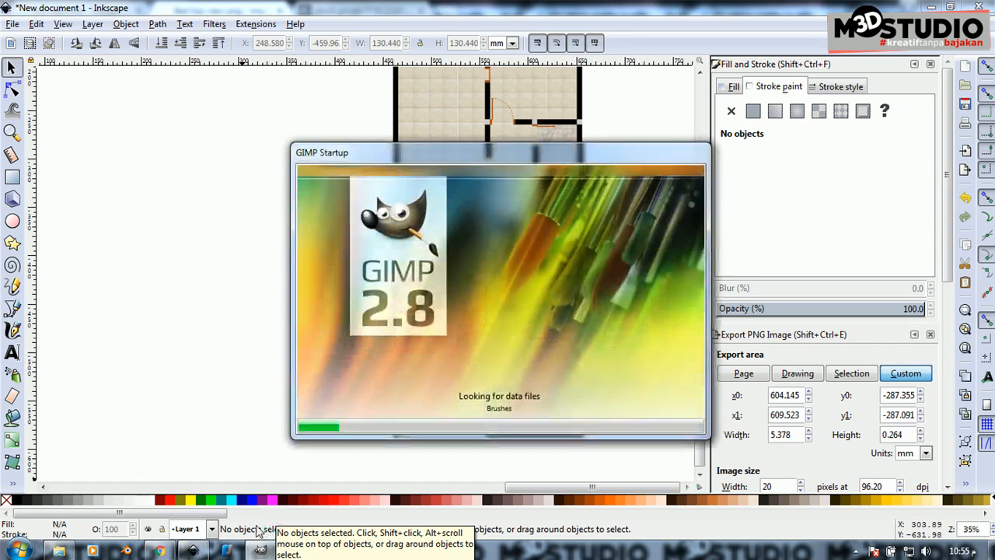
# Switch to Chrome and save the dark grey bed with wooden headboard to Downloads as a JPEG named 1
pyautogui.click(160, 551)
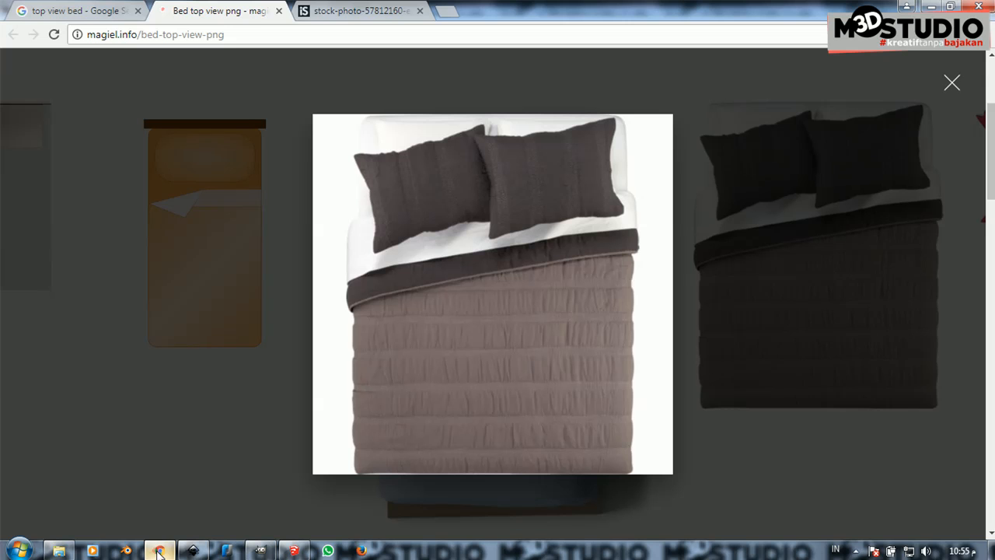
pyautogui.click(322, 14)
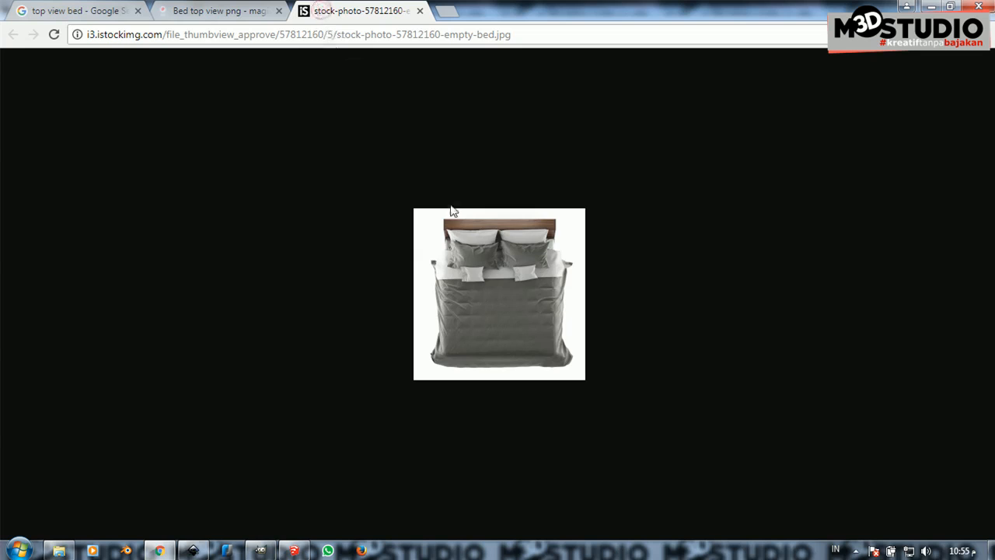
pyautogui.rightClick(511, 296)
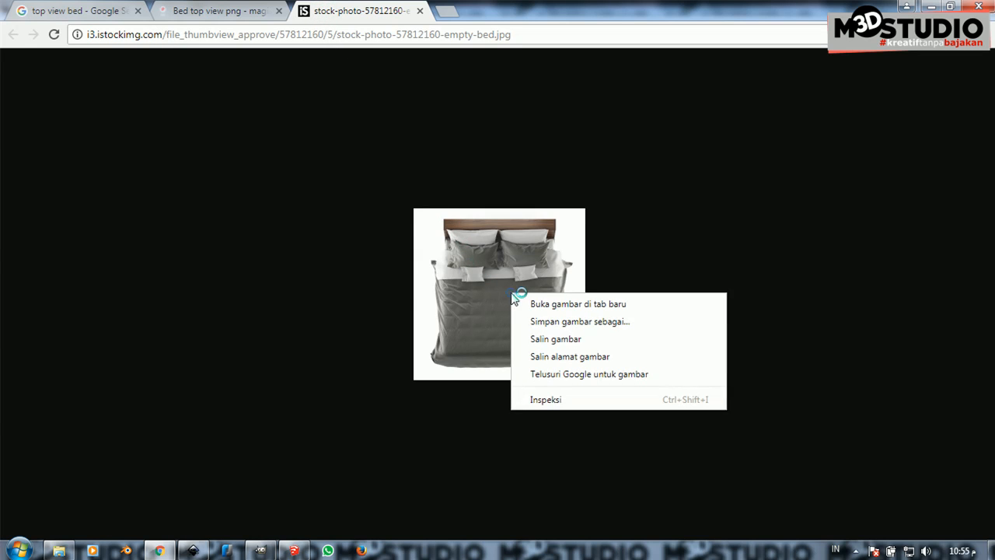
pyautogui.click(558, 322)
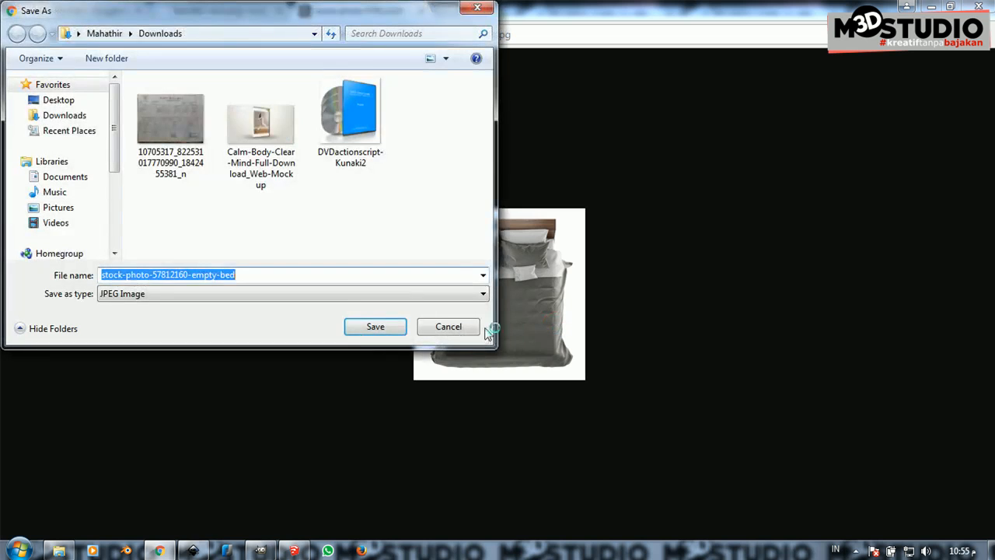
pyautogui.write('1')
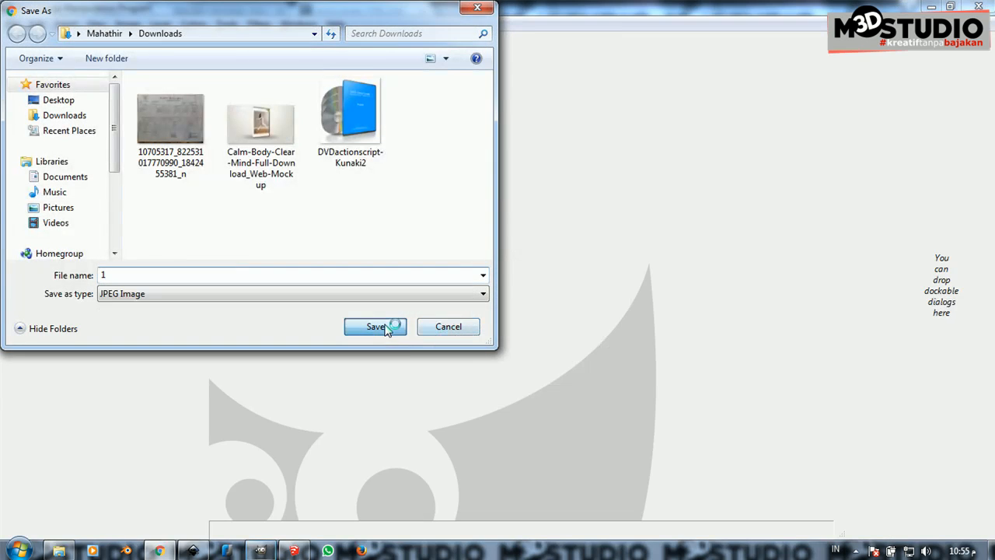
pyautogui.click(378, 326)
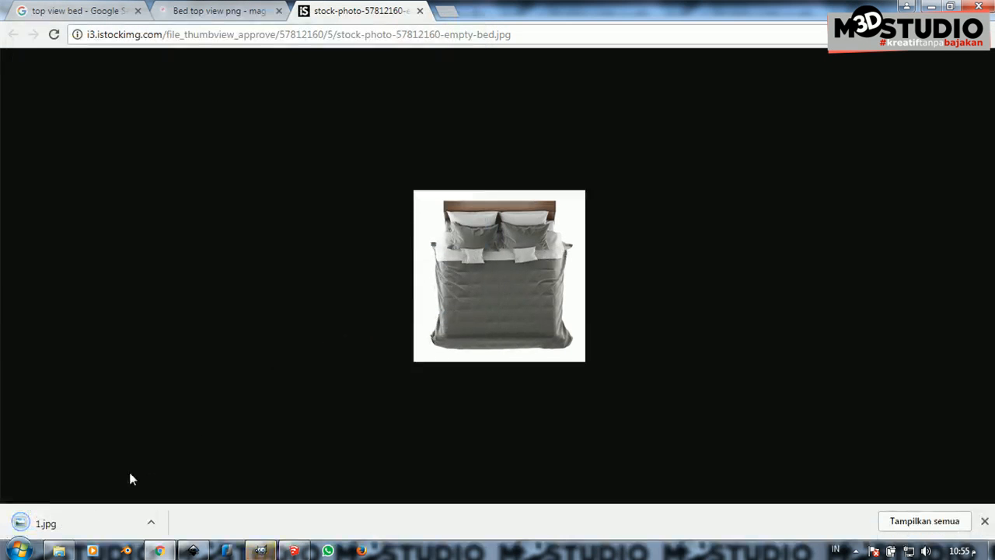
# Open the downloaded 1.jpg in GIMP and add an alpha channel to its layer
pyautogui.moveTo(78, 521); pyautogui.dragTo(391, 343)
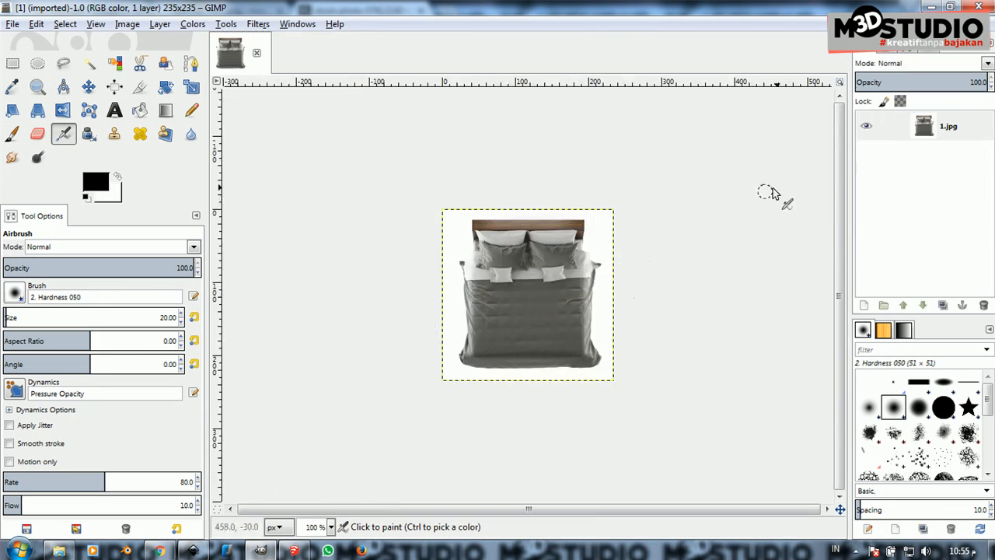
pyautogui.rightClick(956, 127)
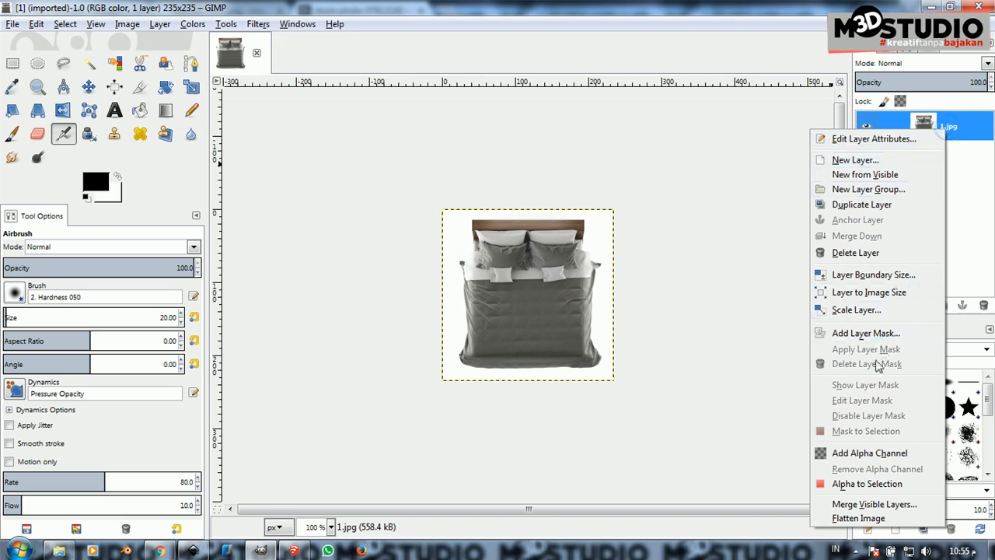
pyautogui.click(886, 454)
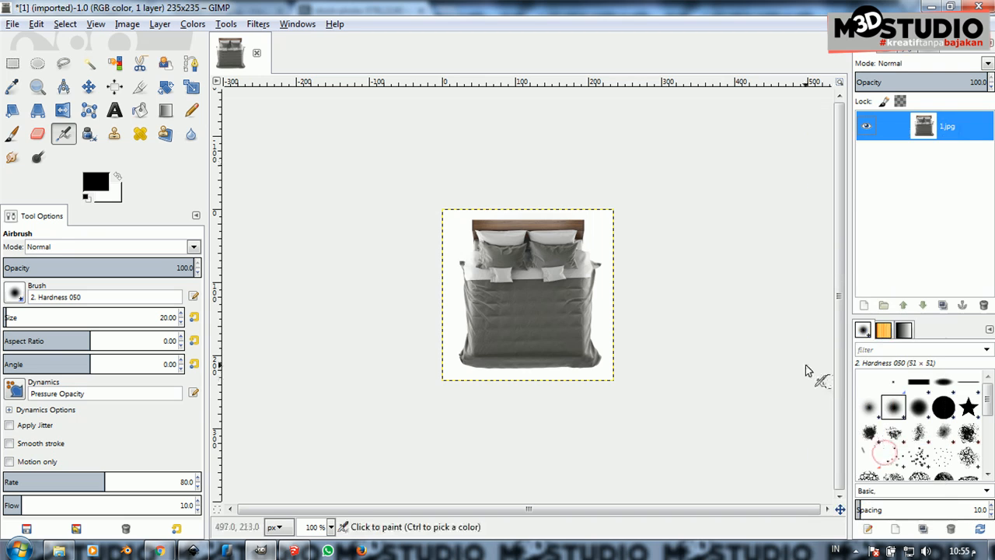
# Select the white background around the bed with Fuzzy Select and delete it
pyautogui.click(89, 65)
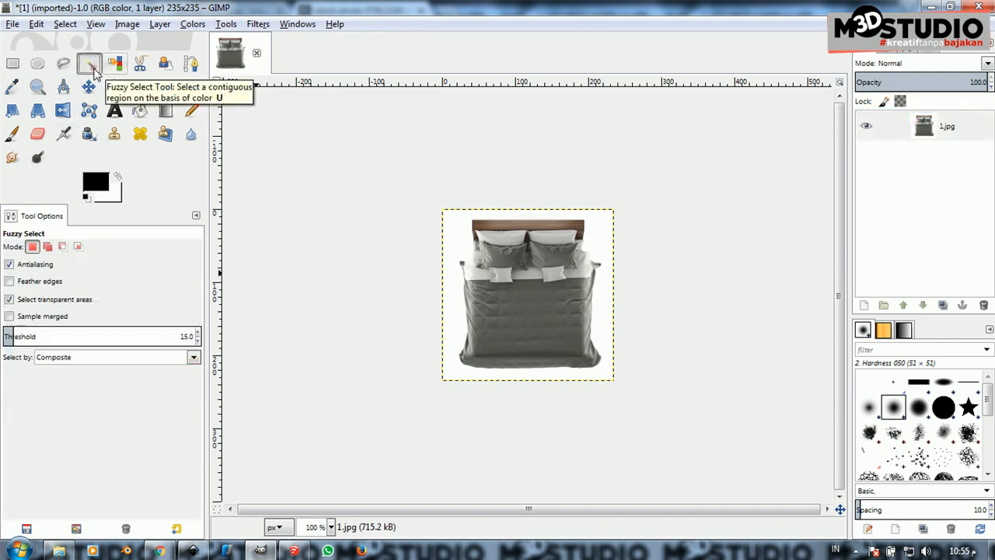
pyautogui.click(604, 247)
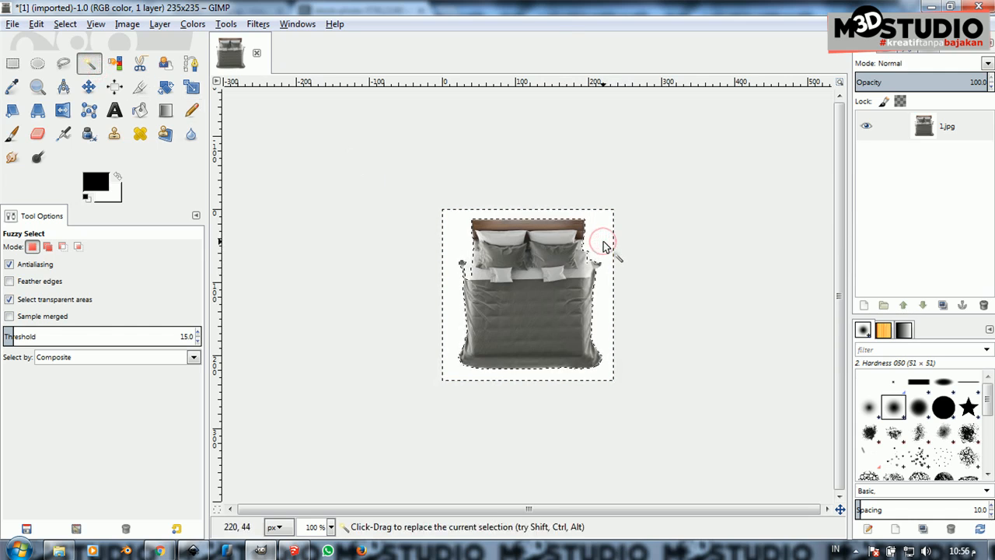
pyautogui.press('Delete')
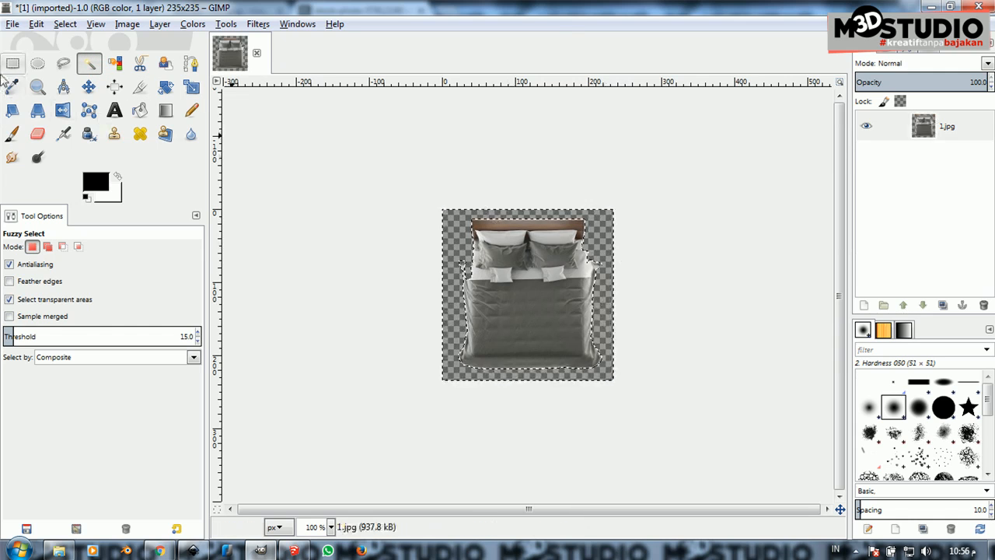
# Export the cut-out bed to the Desktop as 1.jpg with the PNG image filter chosen and JPEG quality 95
pyautogui.click(14, 24)
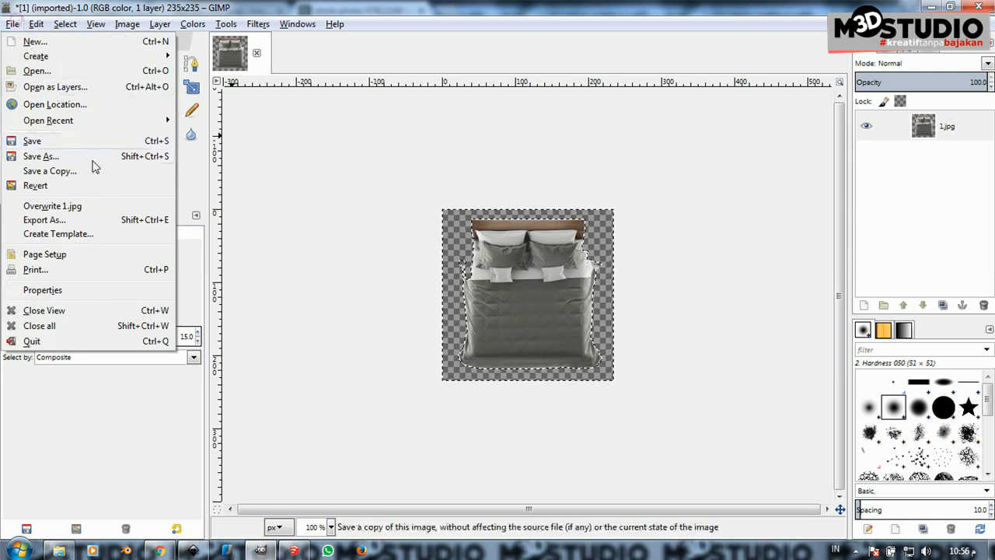
pyautogui.click(90, 221)
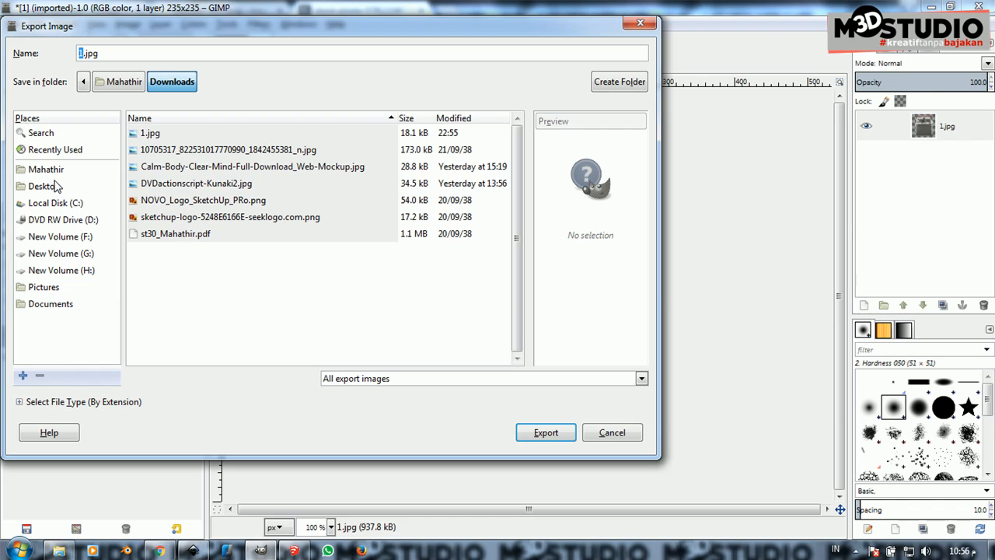
pyautogui.click(43, 186)
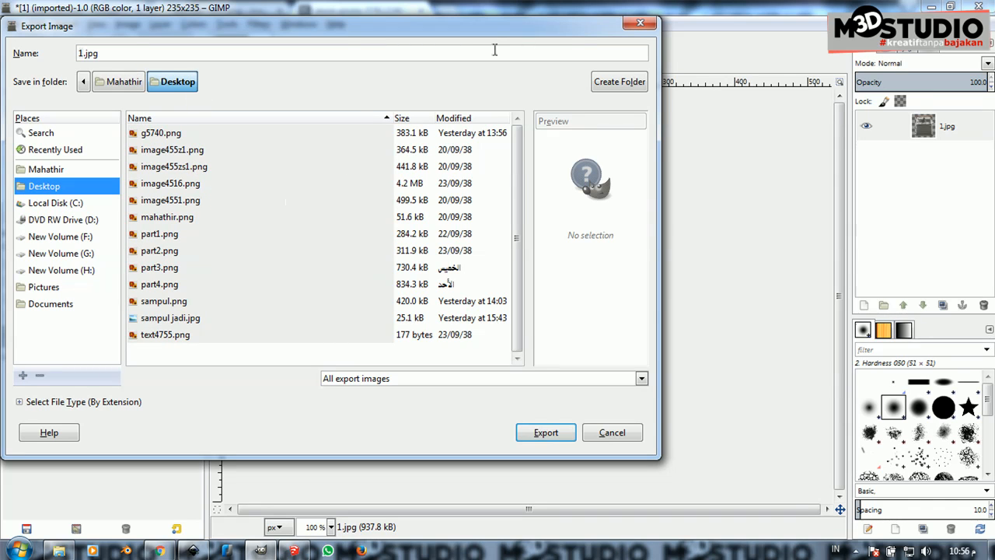
pyautogui.click(418, 379)
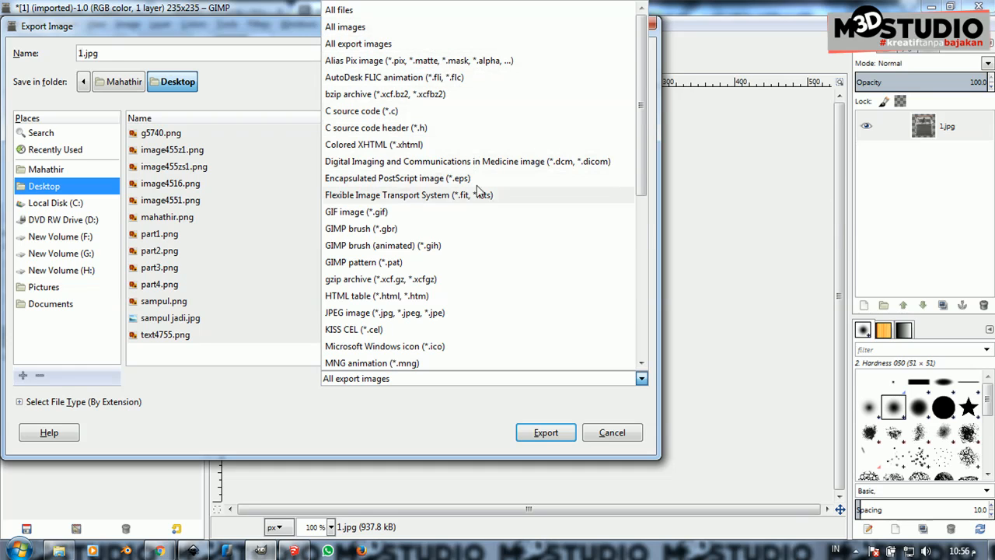
pyautogui.scroll(-3, 476, 334)
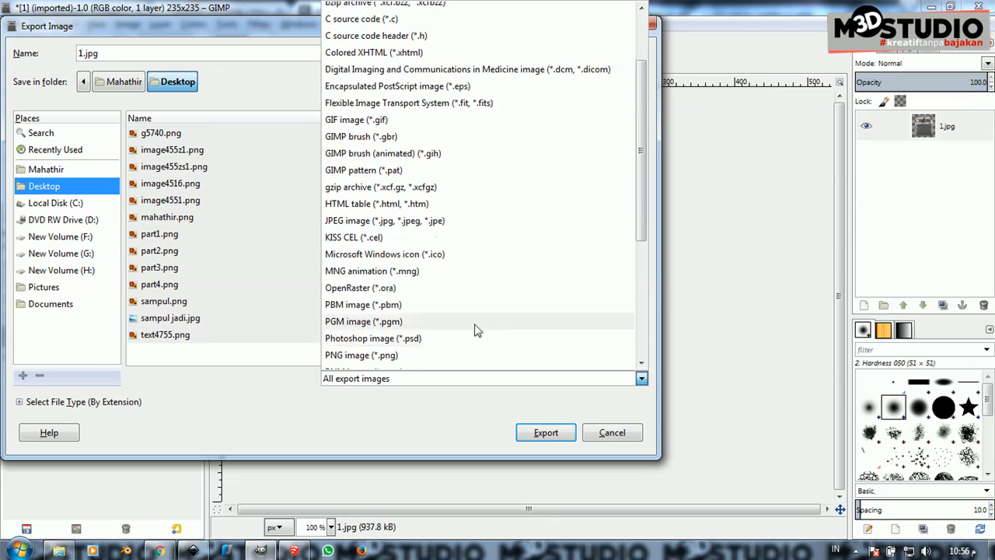
pyautogui.click(459, 355)
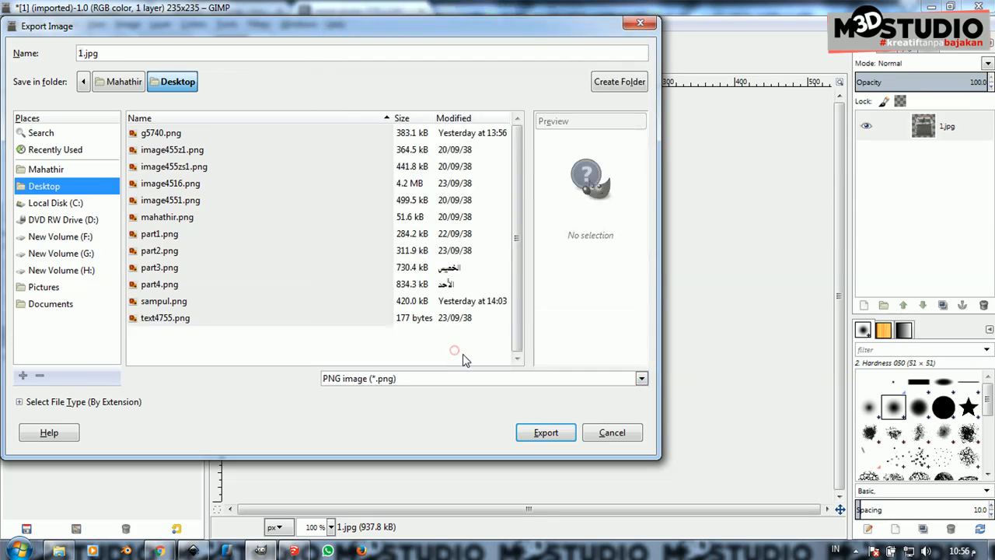
pyautogui.click(527, 430)
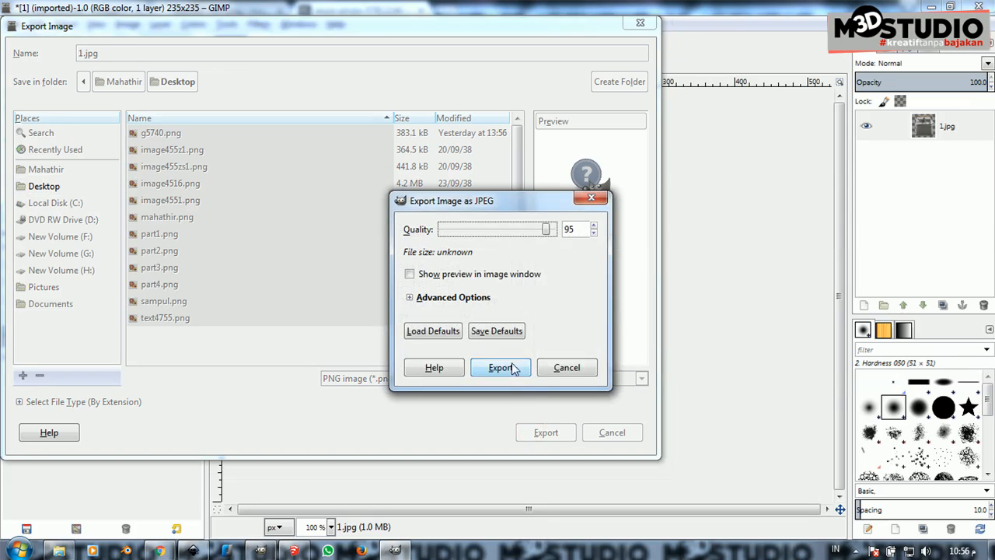
pyautogui.click(507, 367)
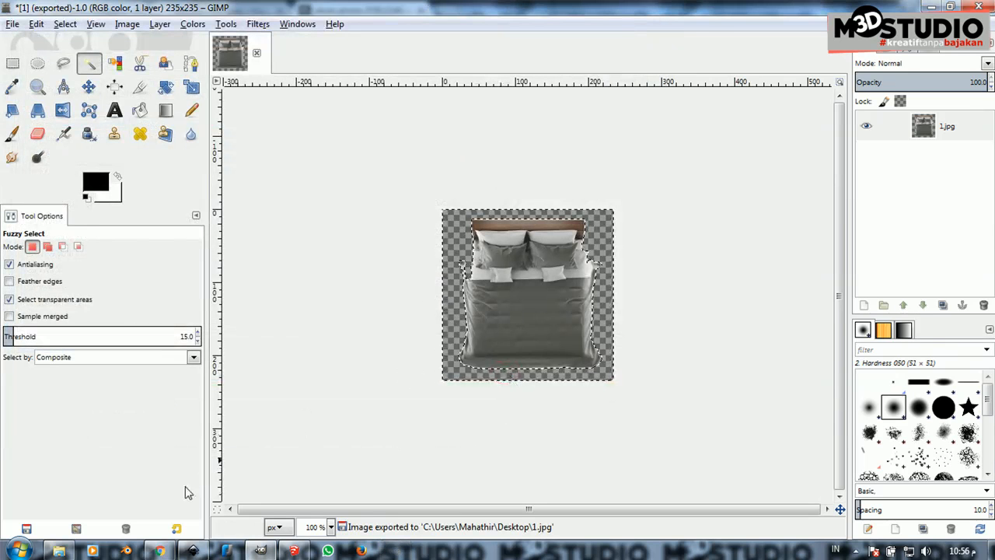
# Check the background of the exported image 1 in the Desktop folder, close the preview, and return to GIMP
pyautogui.click(61, 551)
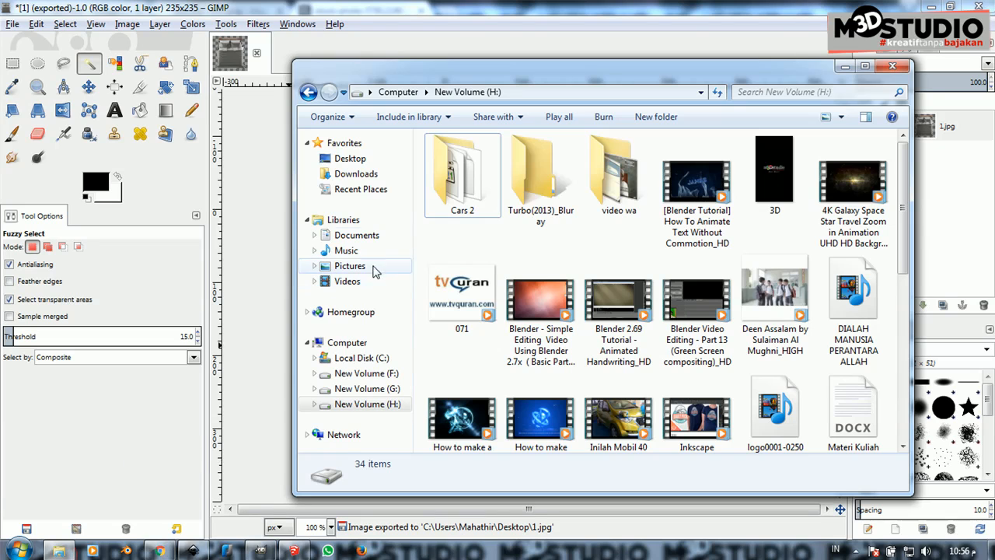
pyautogui.click(349, 158)
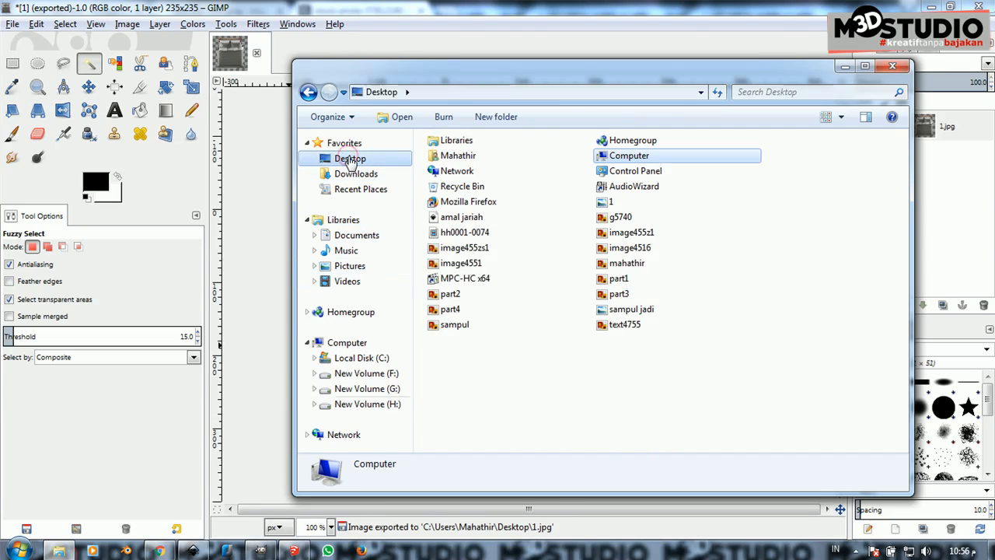
pyautogui.press('1')
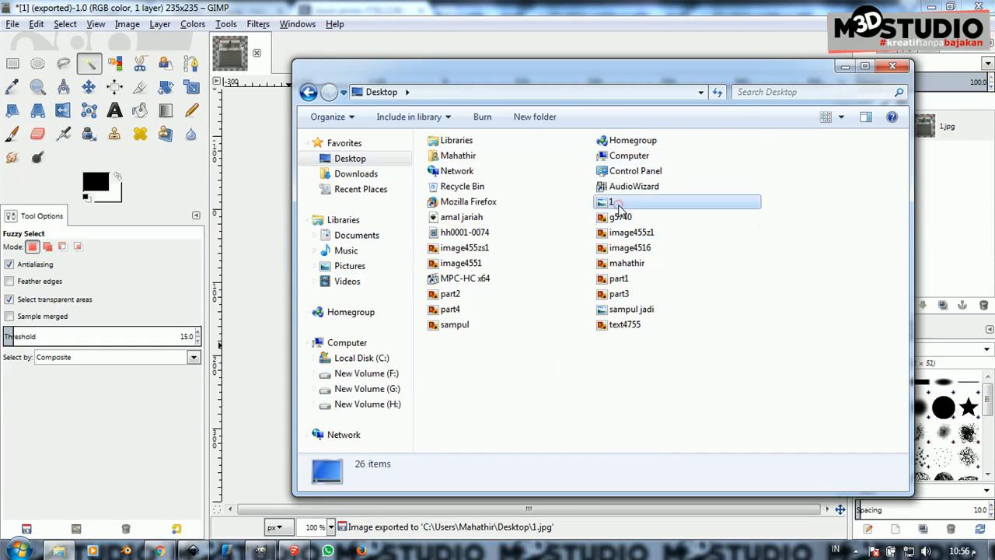
pyautogui.press('Return')
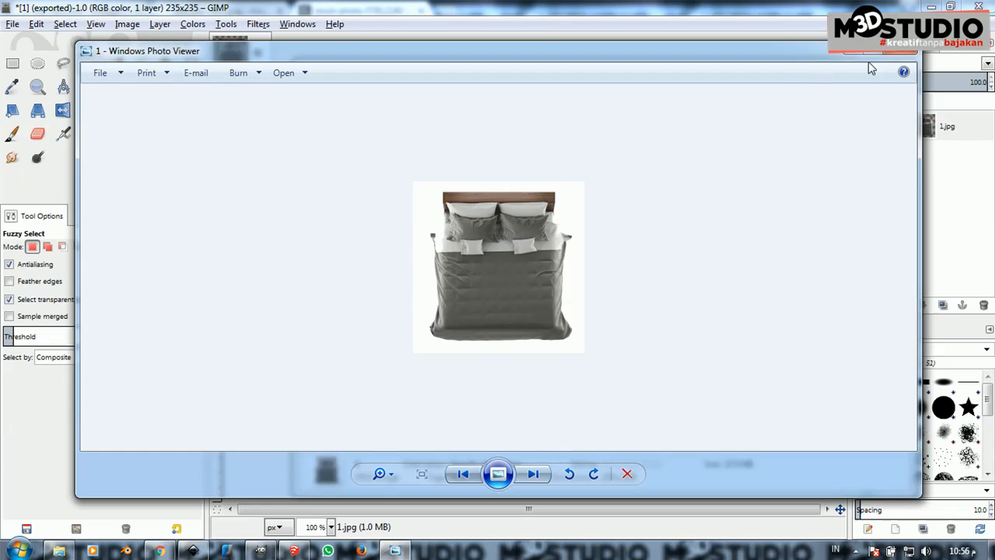
pyautogui.click(891, 49)
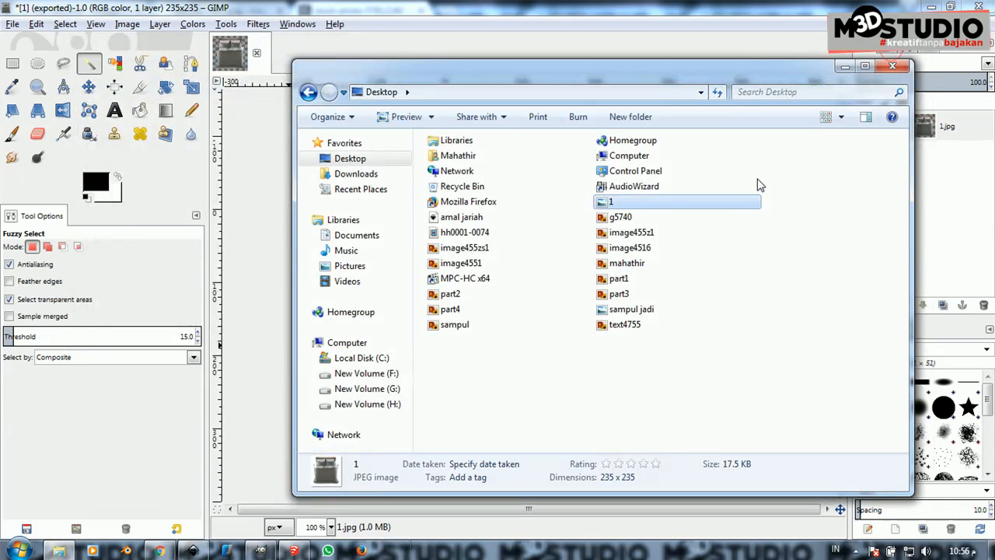
pyautogui.click(544, 412)
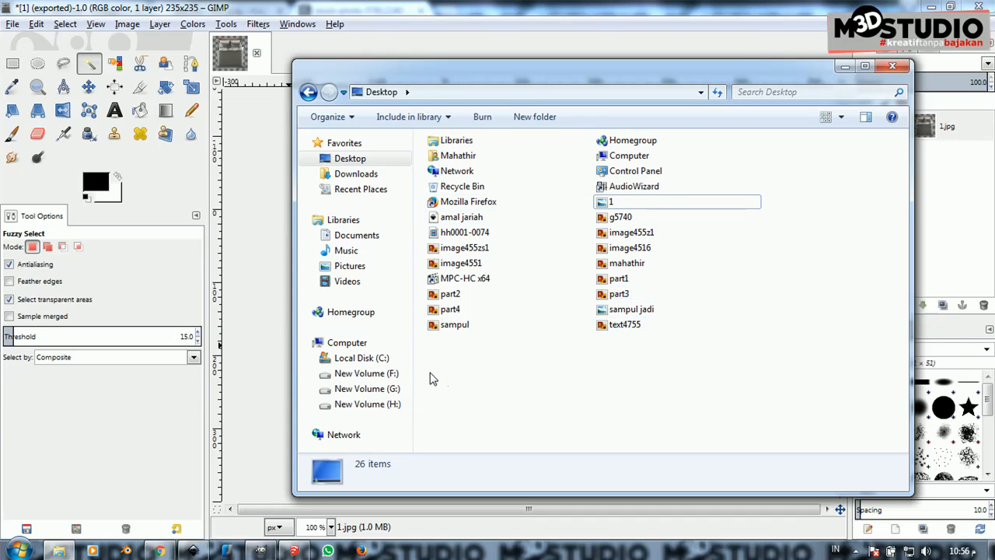
pyautogui.click(260, 189)
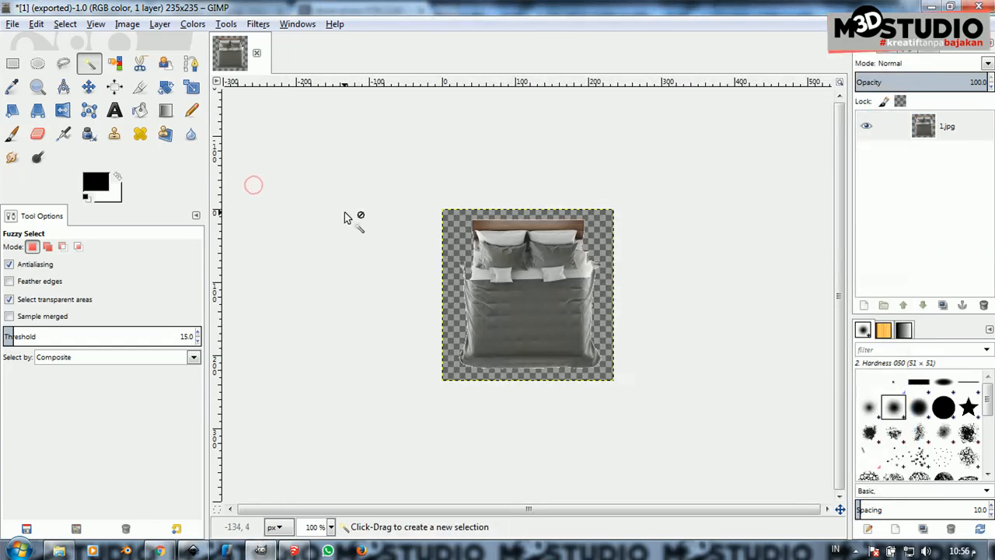
pyautogui.click(13, 24)
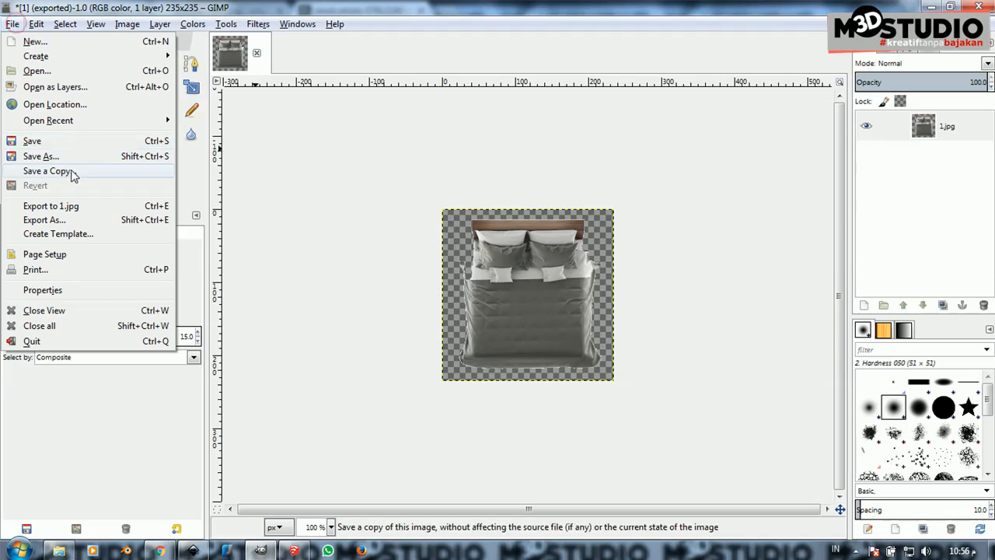
pyautogui.click(93, 157)
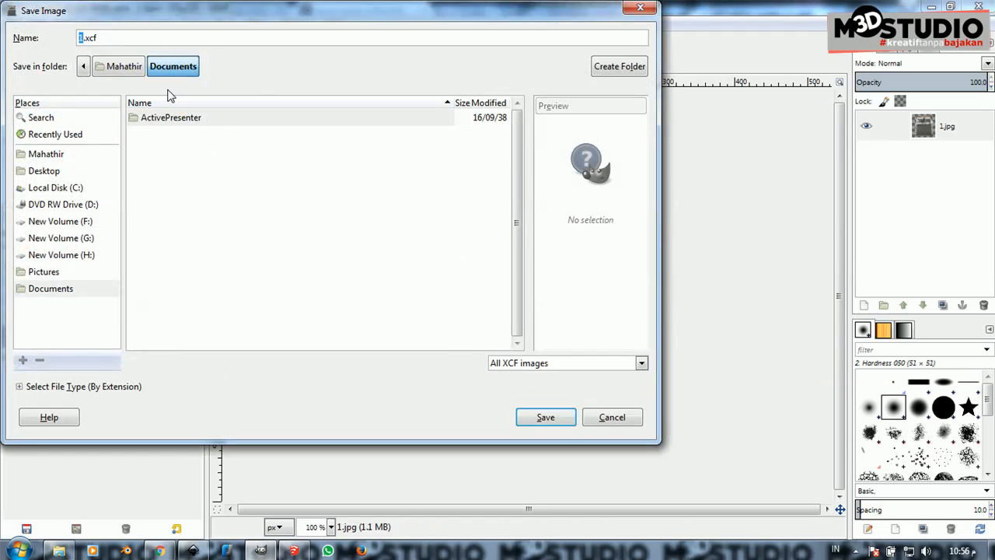
pyautogui.click(515, 364)
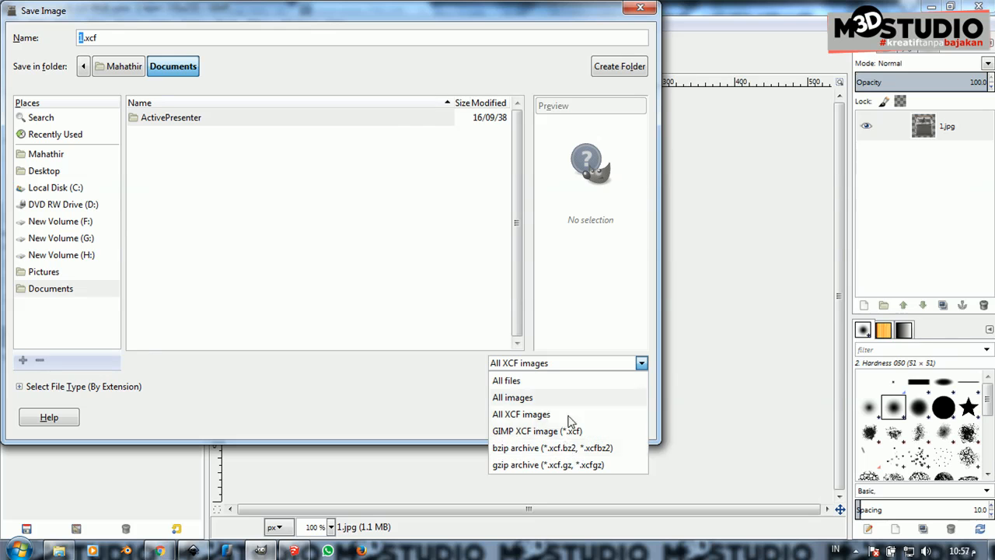
pyautogui.click(649, 22)
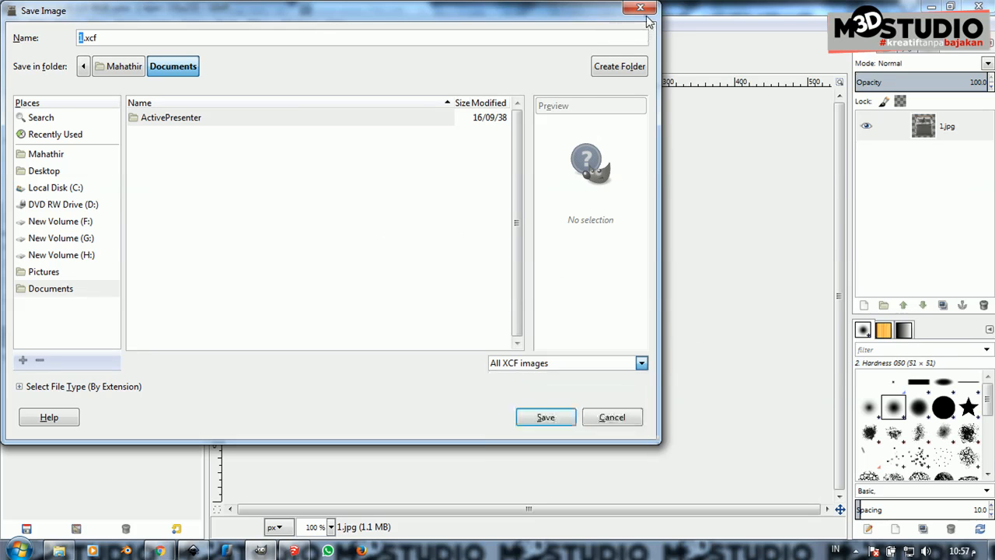
pyautogui.click(611, 421)
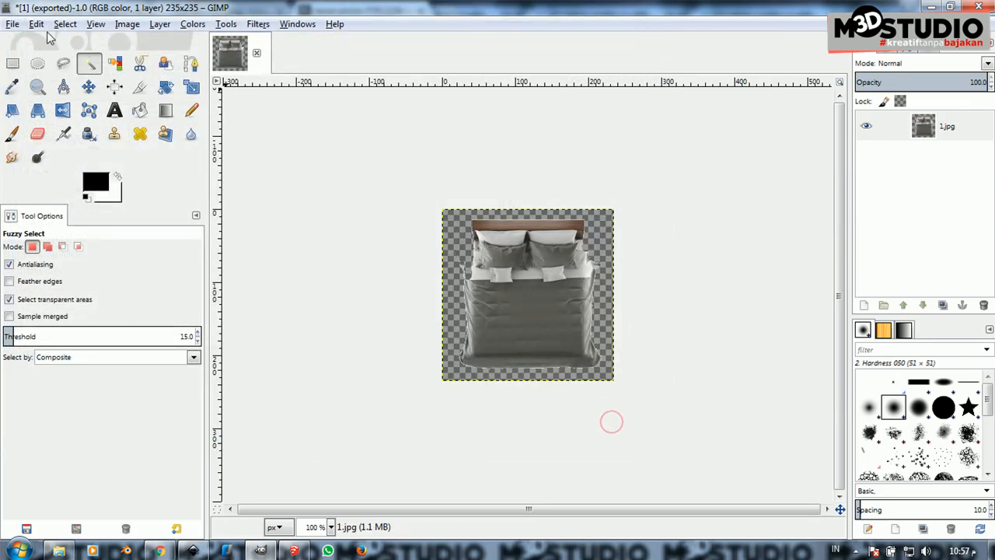
# Export the cut-out bed to the Desktop as 1.png with compression level 9
pyautogui.click(13, 24)
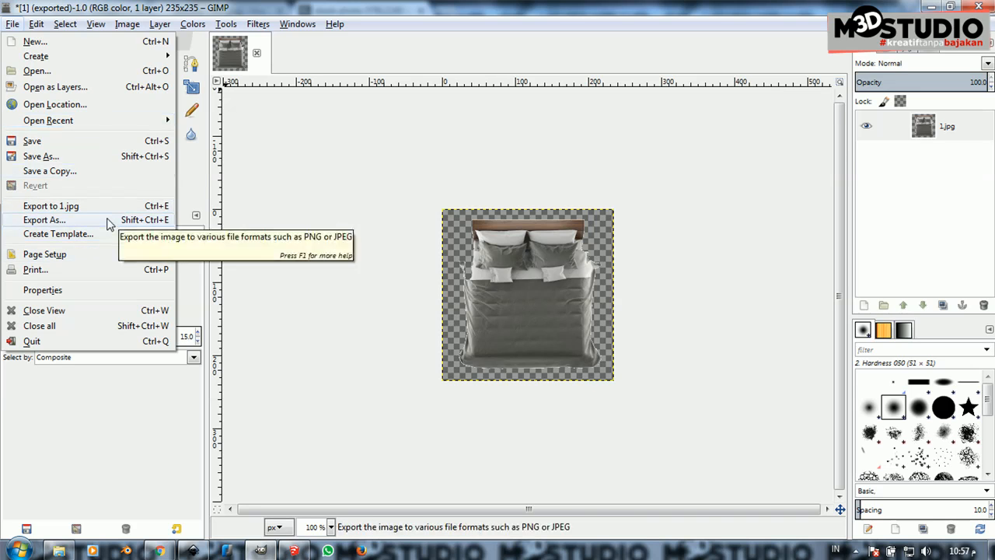
pyautogui.click(45, 220)
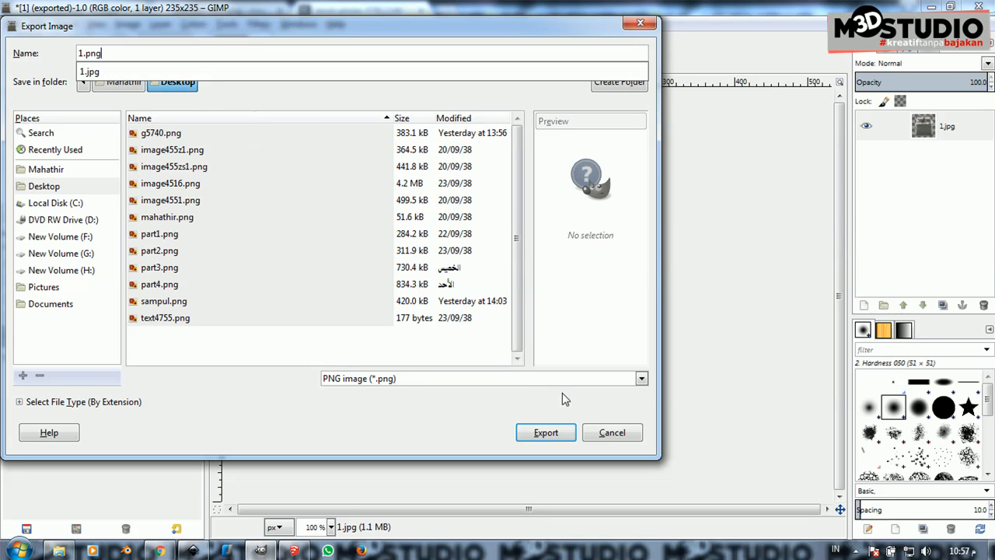
pyautogui.click(557, 438)
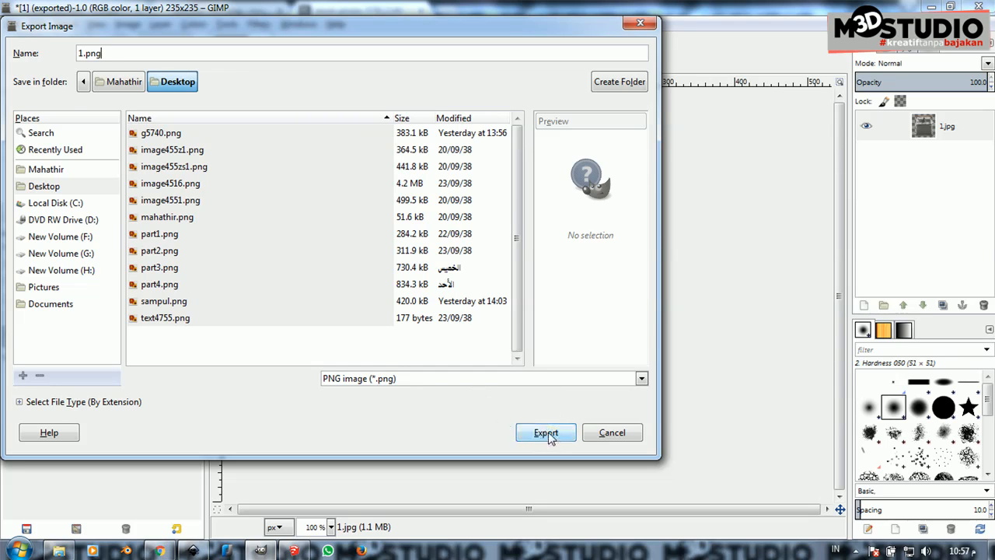
pyautogui.click(548, 433)
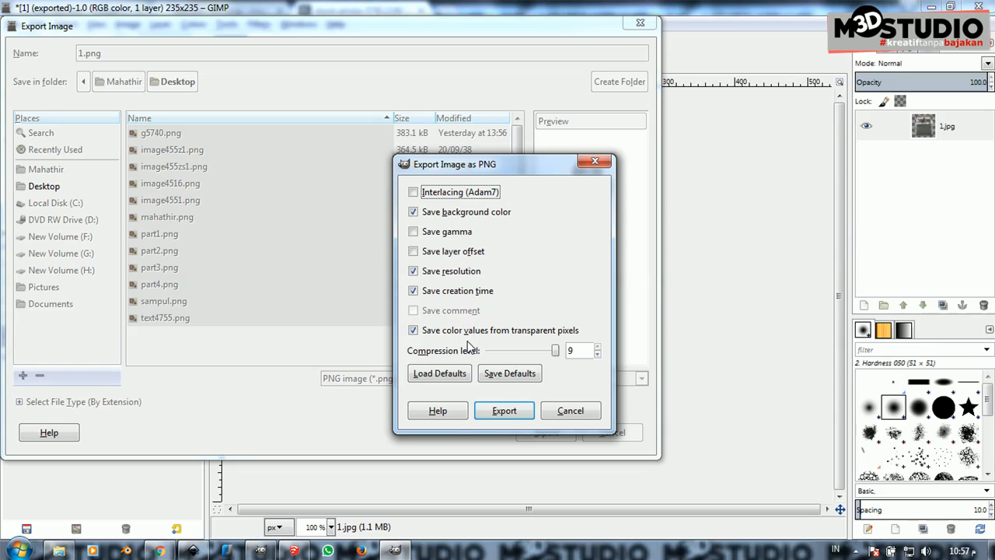
pyautogui.click(506, 413)
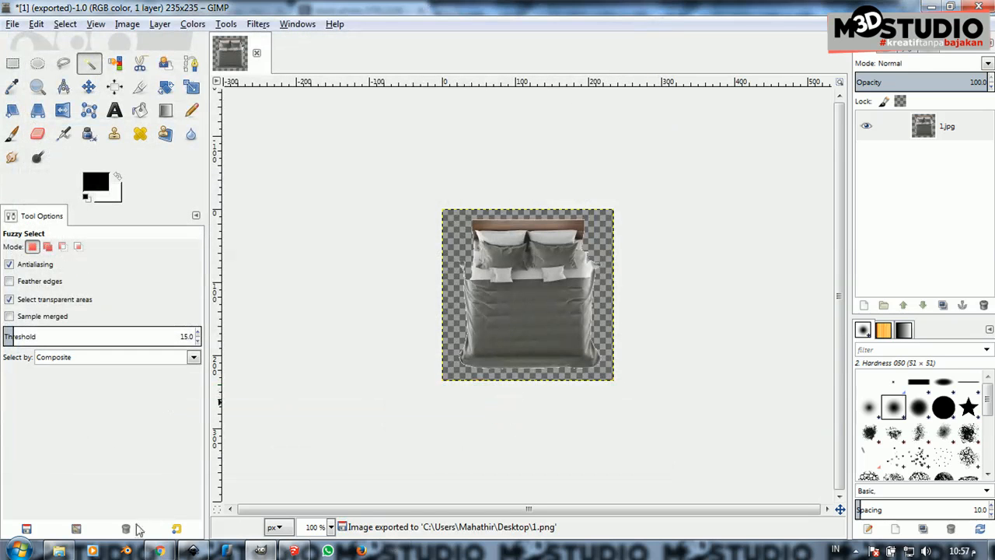
# Preview the exported 1.png from the Desktop folder and bring it into the Inkscape floor plan over the green lawn
pyautogui.click(58, 551)
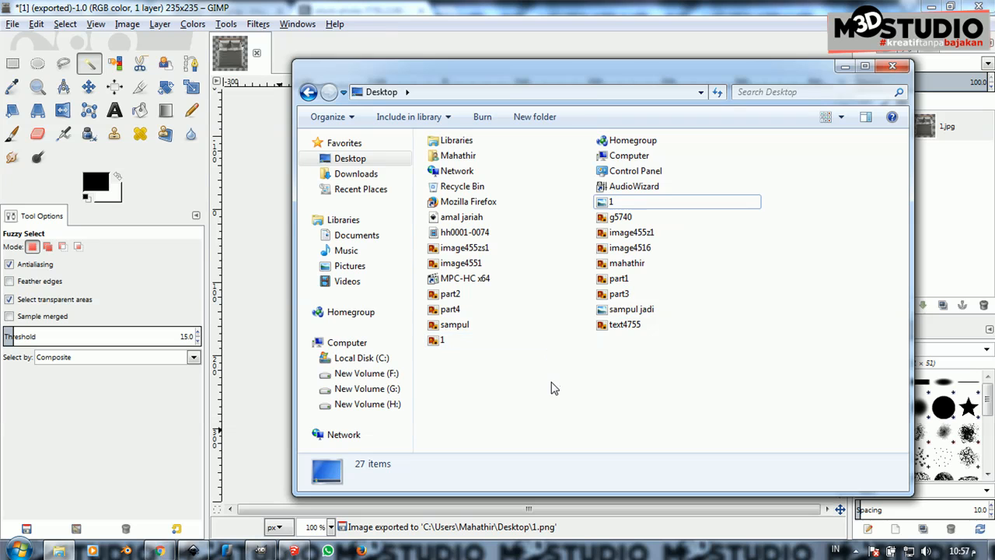
pyautogui.doubleClick(456, 340)
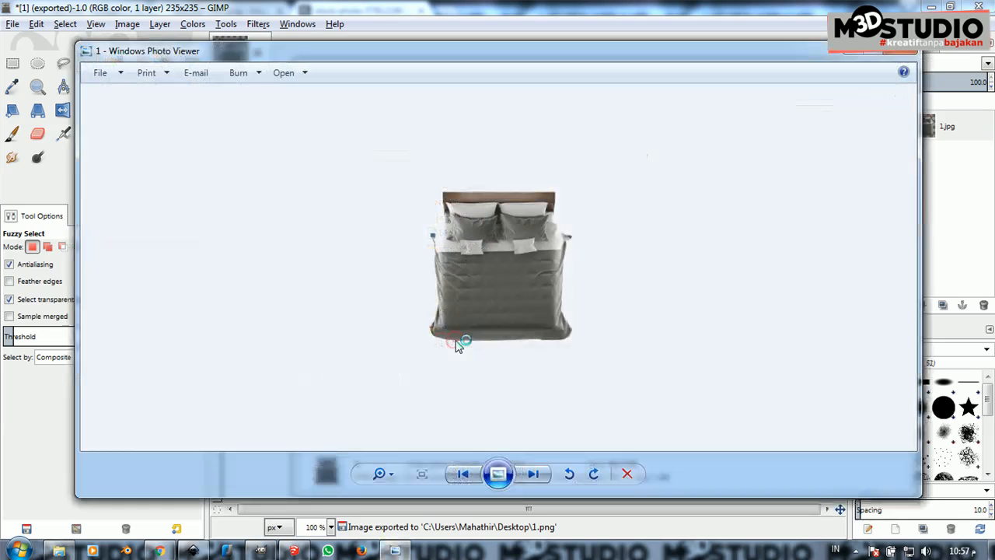
pyautogui.click(885, 59)
pyautogui.moveTo(440, 342); pyautogui.dragTo(282, 370)
pyautogui.click(579, 372)
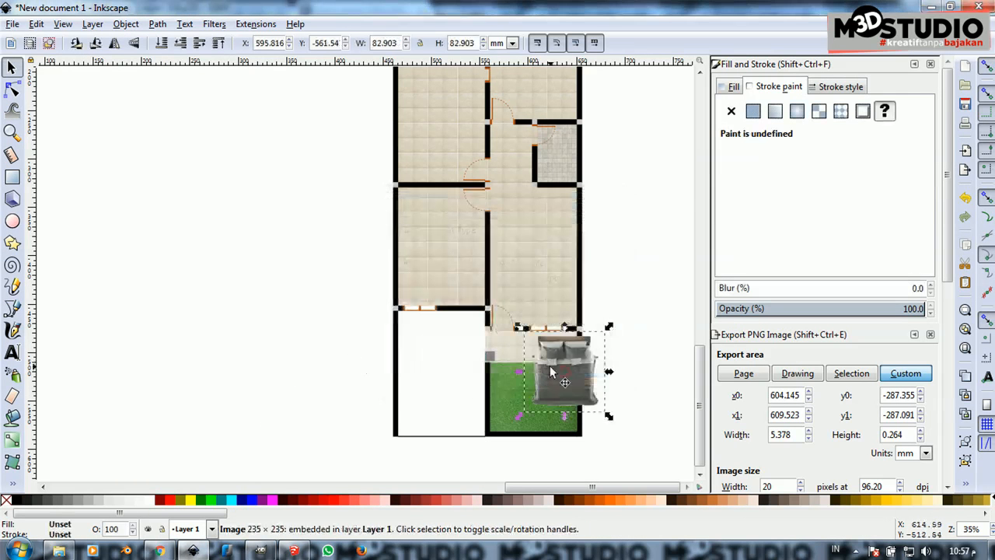
# Move the bed image into the front-left bedroom, rotate it 90° so the headboard faces the right wall, and scale it to 61.6 mm square
pyautogui.moveTo(565, 371); pyautogui.dragTo(443, 244)
pyautogui.scroll(3, 451, 248)
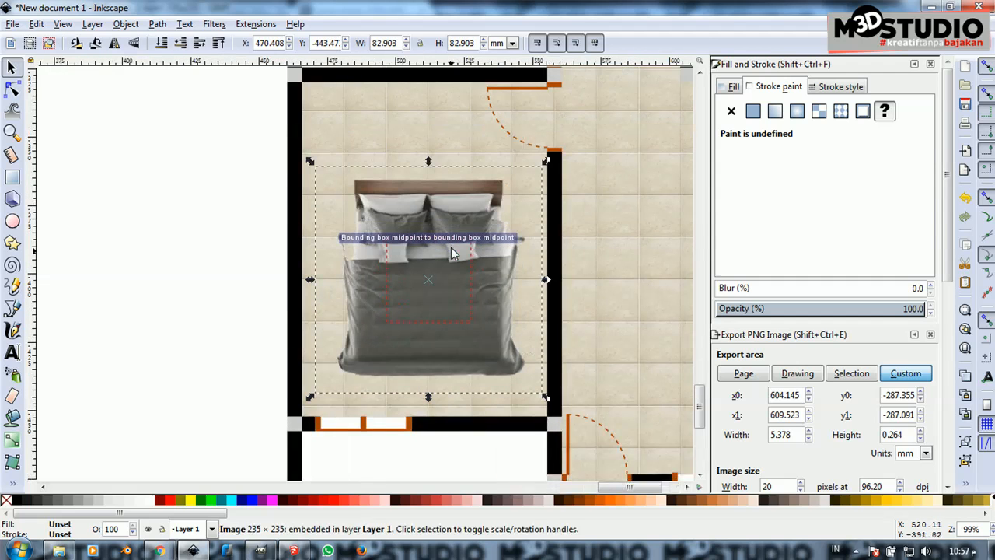
pyautogui.click(451, 261)
pyautogui.moveTo(546, 162); pyautogui.dragTo(566, 384)
pyautogui.click(331, 195)
pyautogui.moveTo(312, 163); pyautogui.dragTo(363, 218)
pyautogui.moveTo(429, 275); pyautogui.dragTo(440, 228)
pyautogui.moveTo(371, 336); pyautogui.dragTo(360, 349)
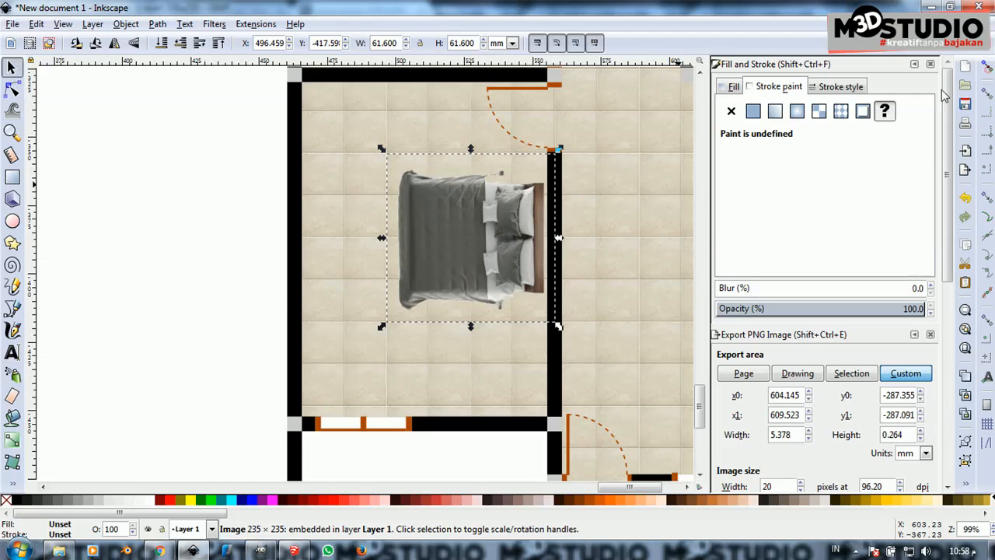
# Shift the bed down along the bedroom's right wall, away from the door swing
pyautogui.scroll(-4, 420, 297)
pyautogui.scroll(3, 439, 261)
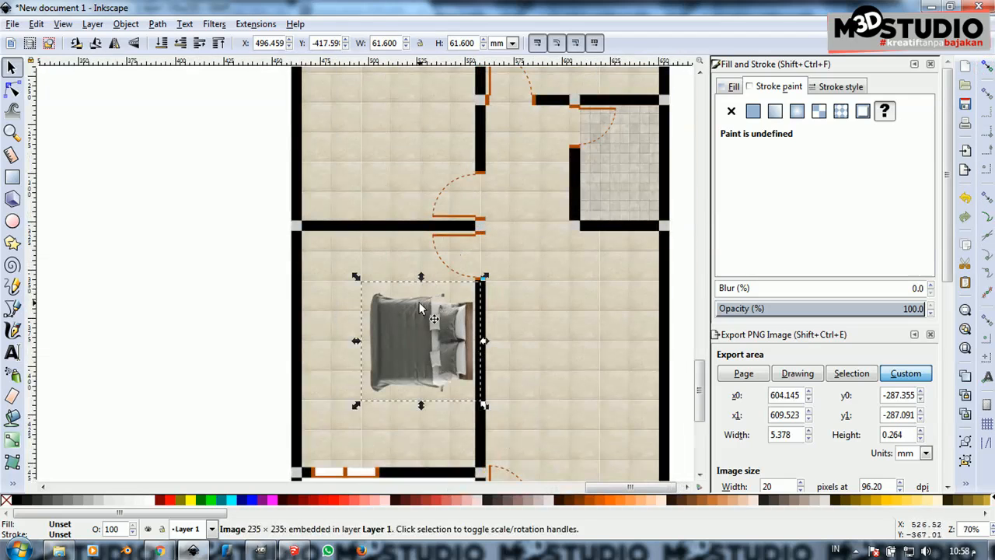
pyautogui.moveTo(417, 330); pyautogui.dragTo(414, 356)
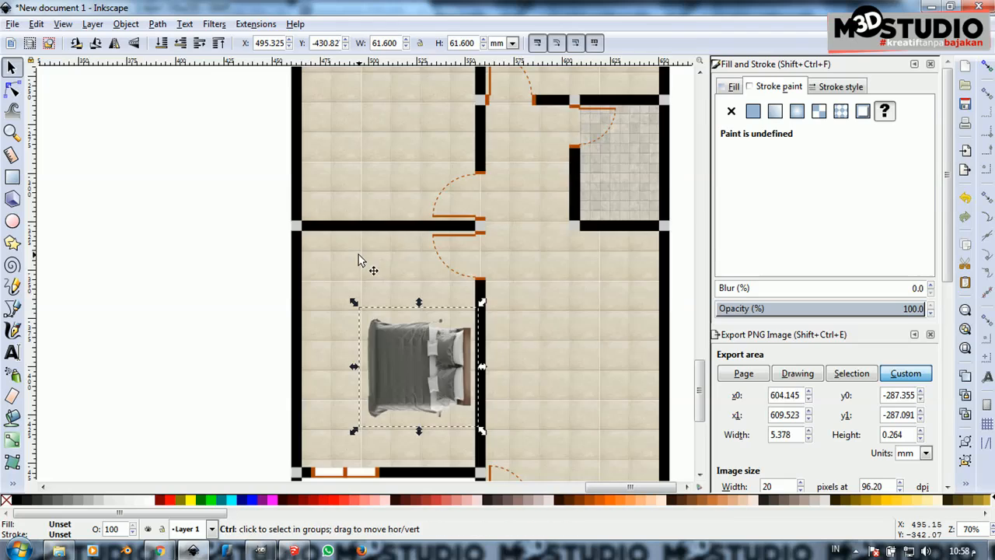
pyautogui.scroll(-2, 362, 257)
pyautogui.moveTo(386, 305); pyautogui.dragTo(388, 300)
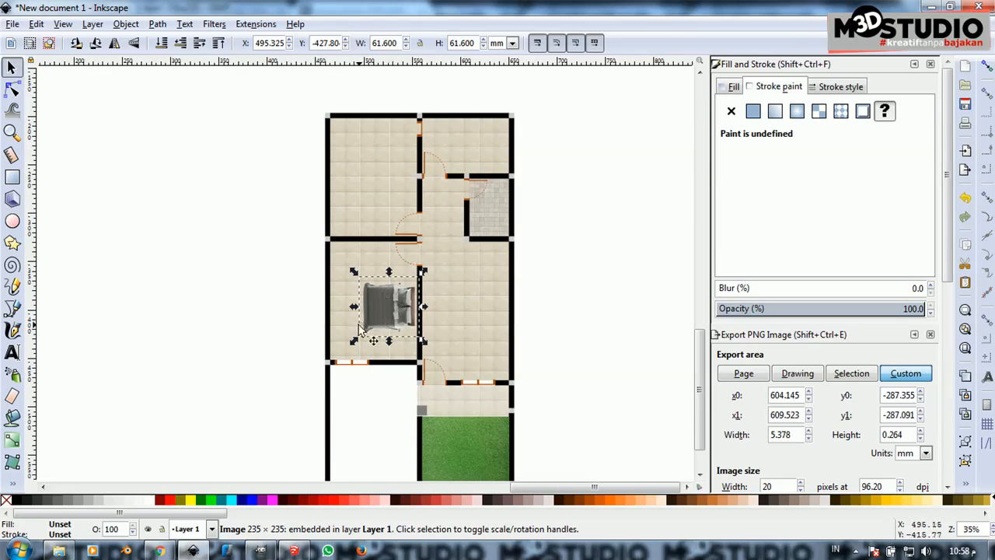
# Turn the bed so its headboard faces the window wall, fit it into the lower-right corner, and enlarge it to about 77.9 mm square
pyautogui.scroll(2, 378, 324)
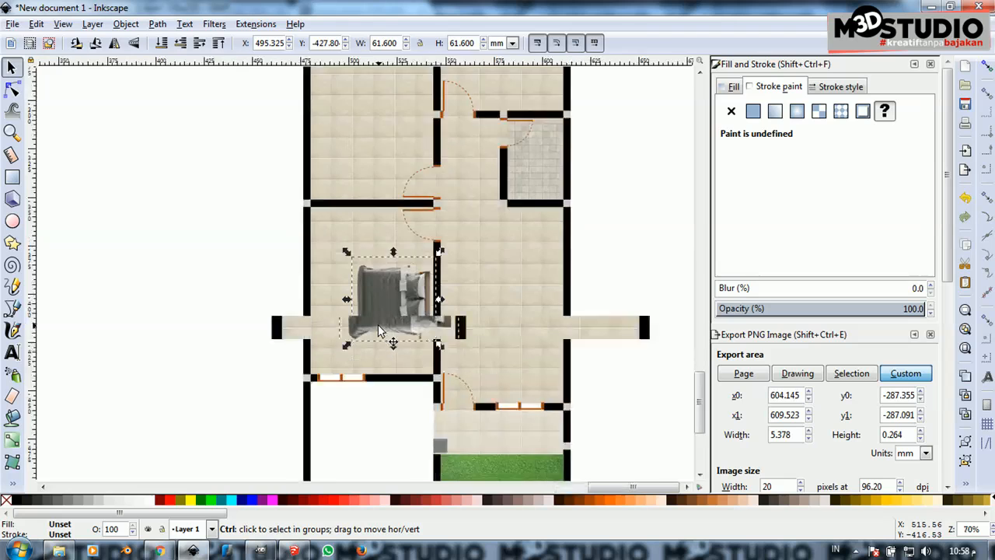
pyautogui.moveTo(462, 226); pyautogui.dragTo(471, 351)
pyautogui.moveTo(392, 294); pyautogui.dragTo(397, 343)
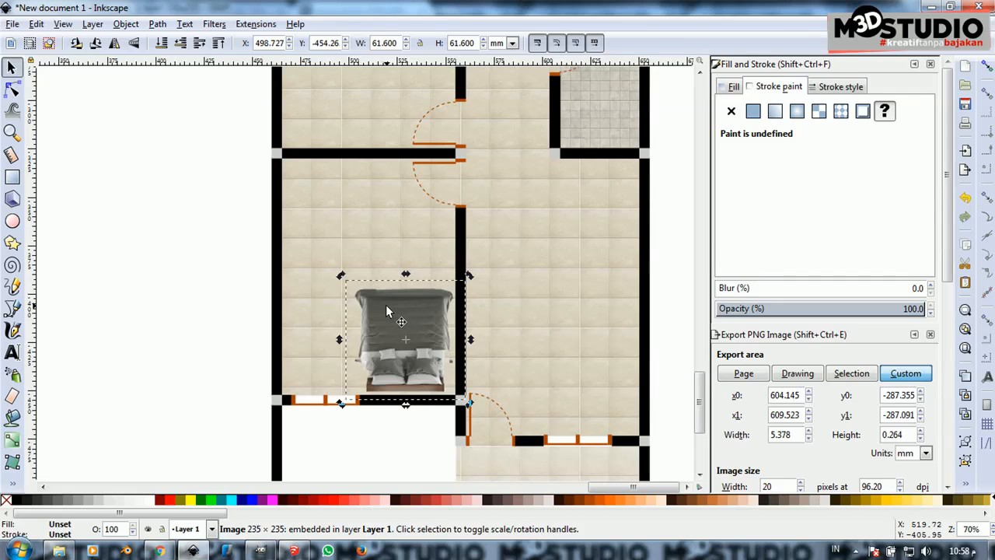
pyautogui.moveTo(340, 276); pyautogui.dragTo(308, 241)
pyautogui.moveTo(376, 286); pyautogui.dragTo(380, 287)
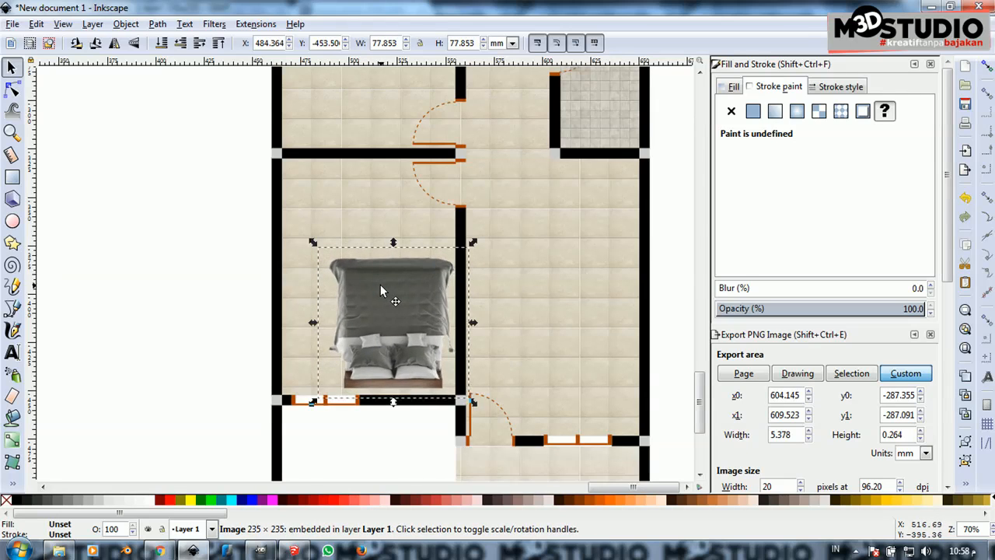
# Duplicate the bed, flip the copy vertically, and place it in the upper-left corner of the rear bedroom
pyautogui.keyDown('ctrl'); pyautogui.scroll(-1, 368, 317); pyautogui.keyUp('ctrl')
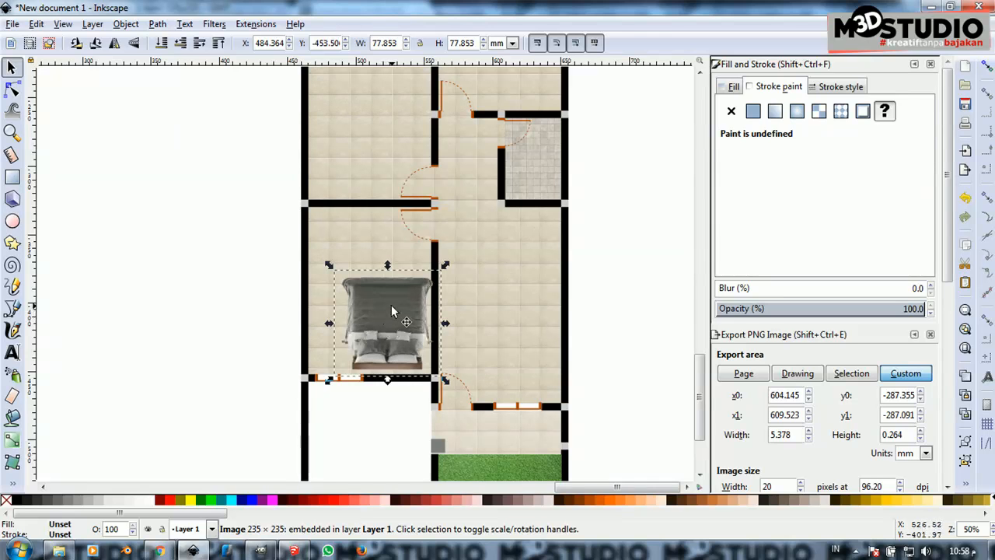
pyautogui.hotkey('ctrl', 'd')
pyautogui.press('v')
pyautogui.moveTo(391, 305); pyautogui.dragTo(386, 144)
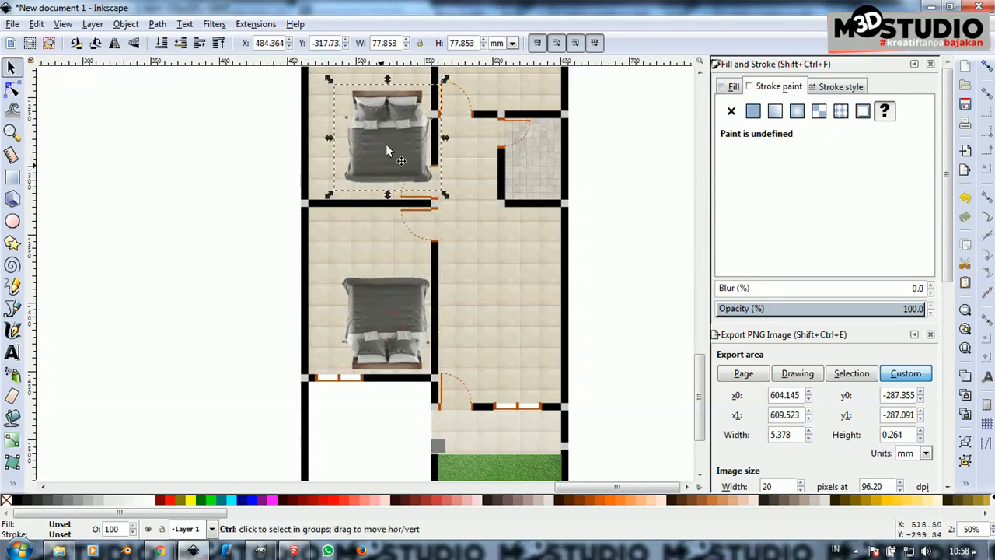
pyautogui.scroll(-2, 401, 317)
pyautogui.scroll(2, 414, 185)
pyautogui.moveTo(382, 263); pyautogui.dragTo(366, 208)
pyautogui.scroll(-1, 444, 195)
pyautogui.click(467, 134)
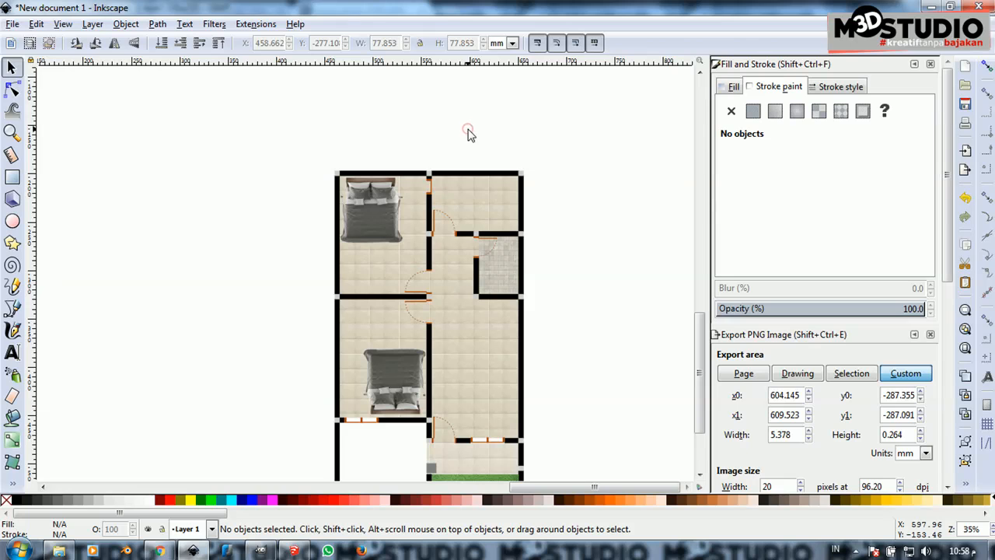
# Switch to the Chrome browser and run a Google image search for "top view sofa"
pyautogui.click(159, 550)
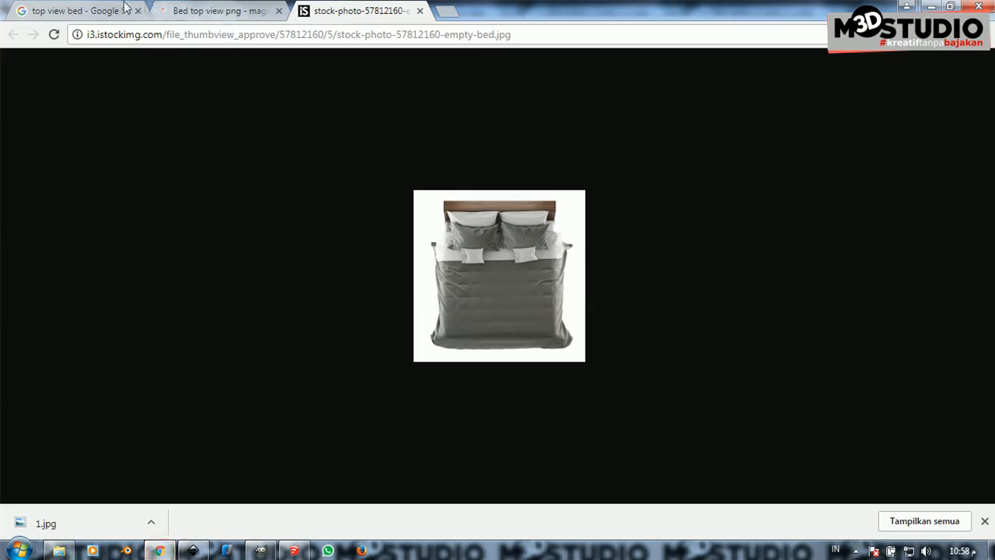
pyautogui.click(97, 11)
pyautogui.scroll(1, 200, 136)
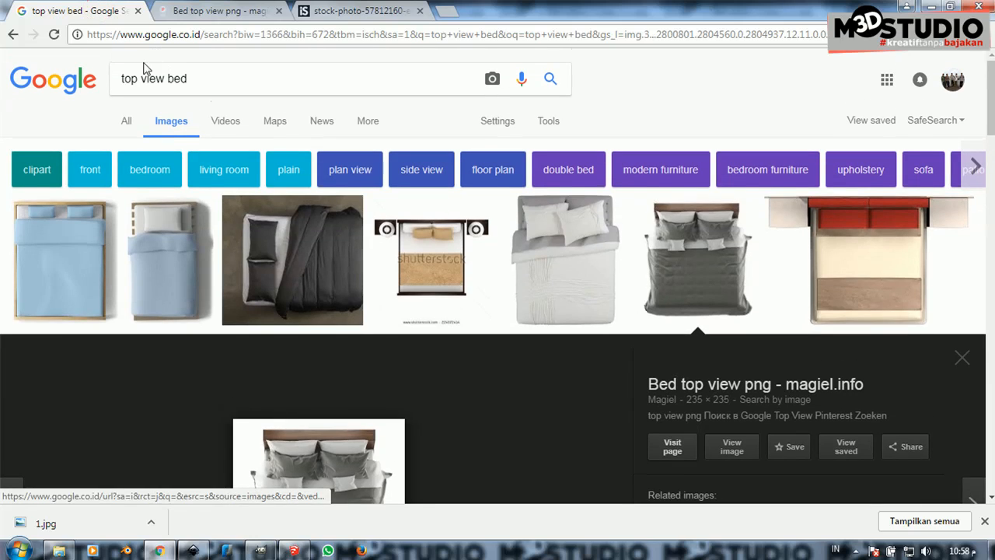
pyautogui.doubleClick(178, 79)
pyautogui.write('sofa')
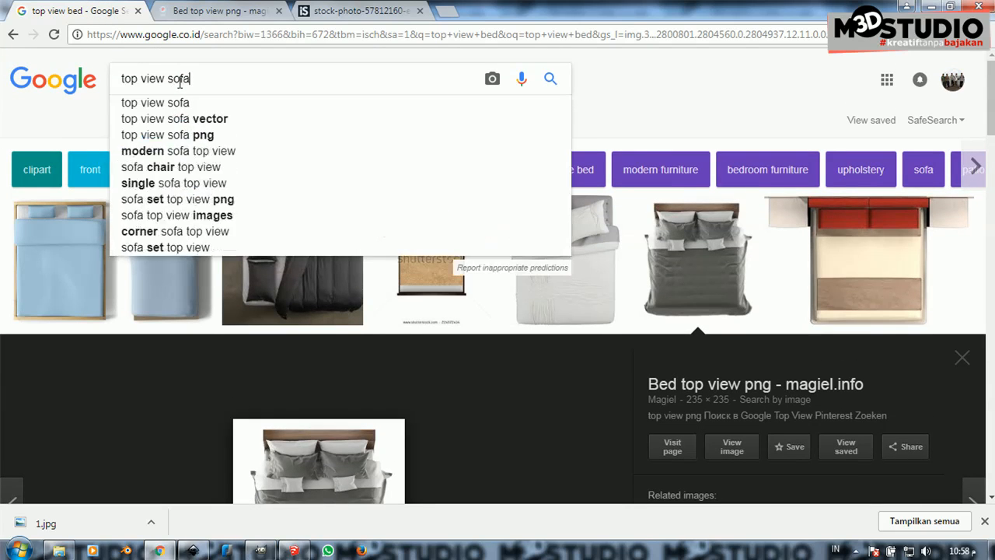
pyautogui.press('Return')
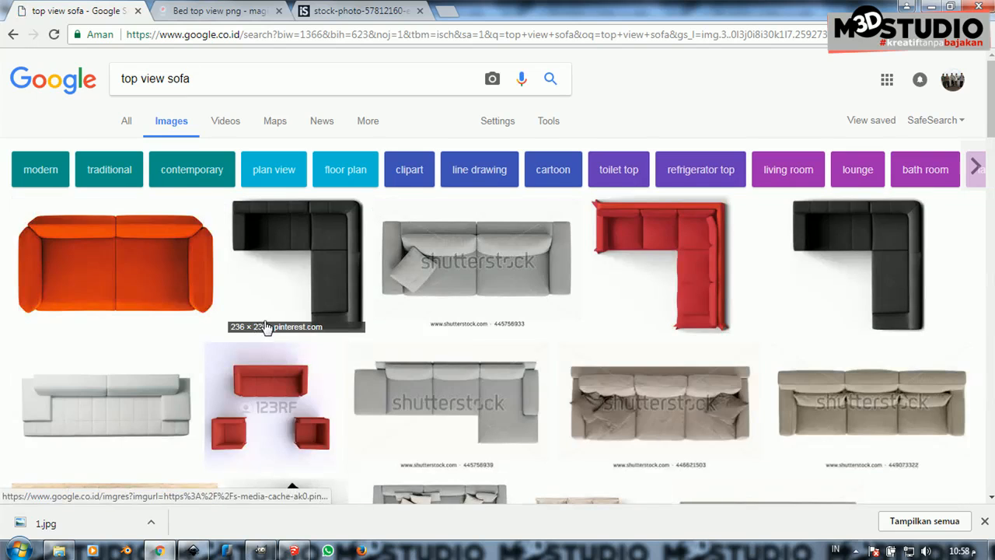
# Look through the sofa image results for a top-view picture suitable for the floor plan
pyautogui.scroll(-1, 330, 298)
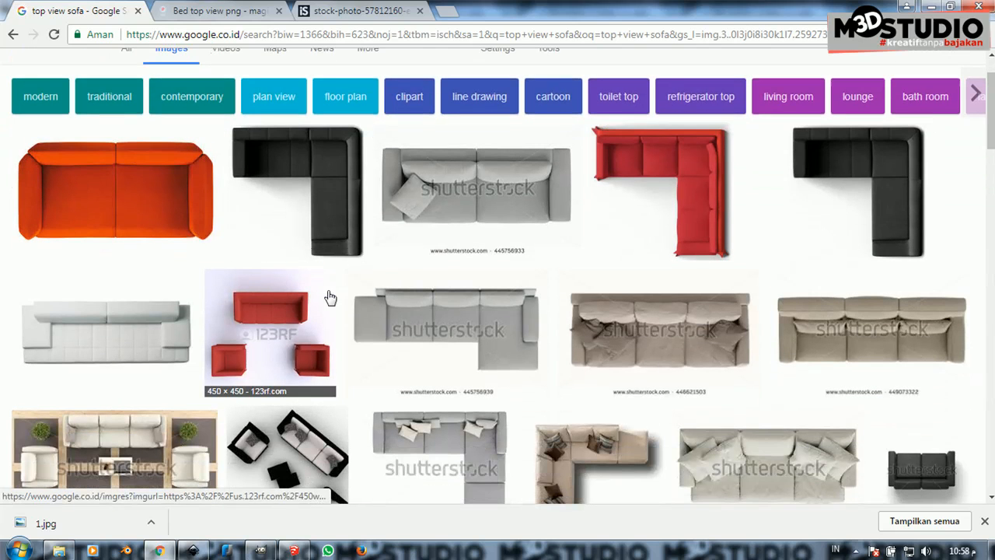
pyautogui.scroll(-2, 330, 298)
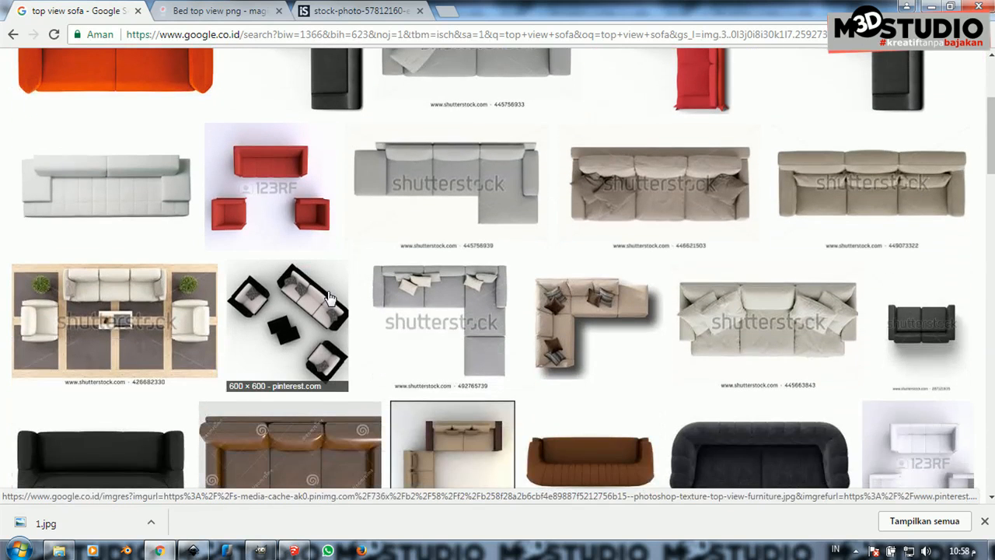
pyautogui.scroll(-2, 330, 298)
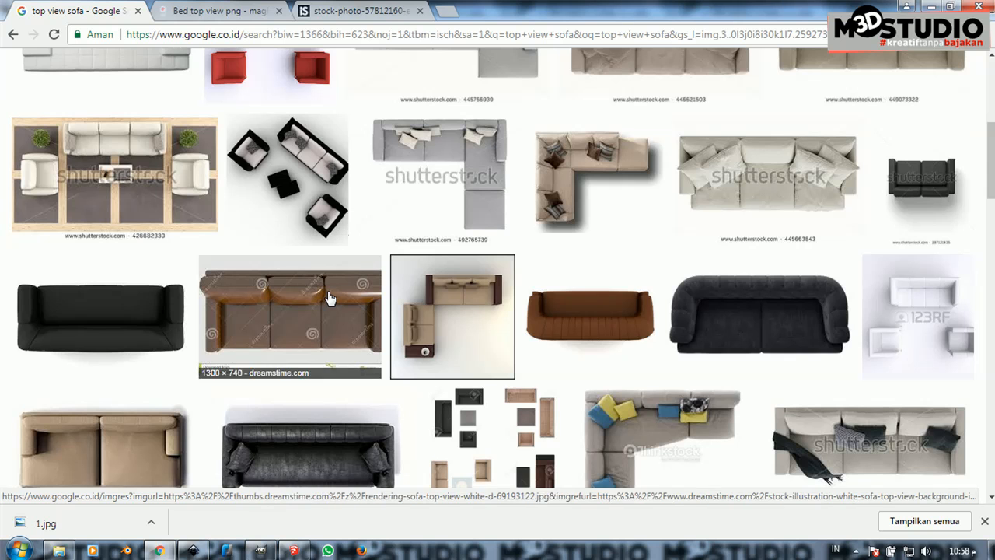
pyautogui.scroll(-4, 330, 298)
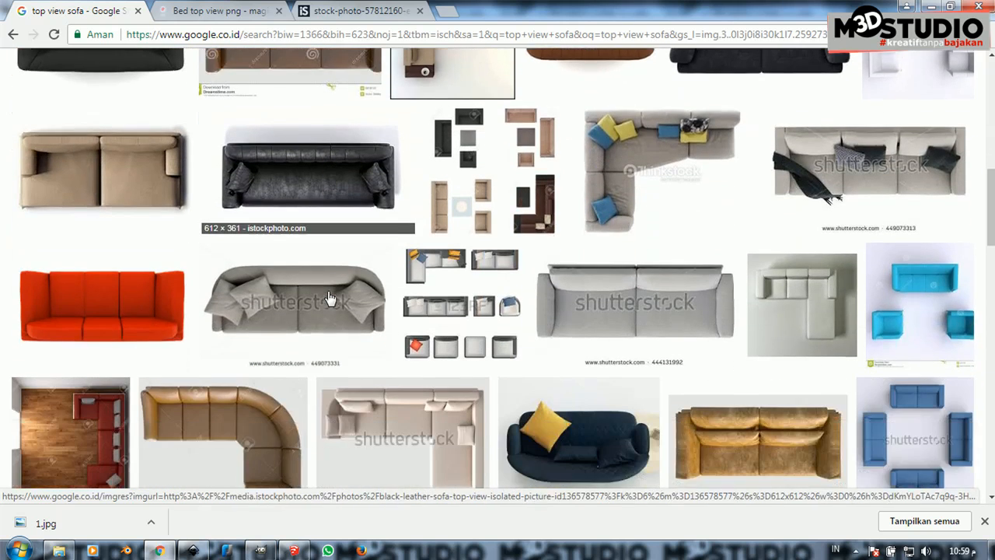
pyautogui.scroll(-6, 330, 298)
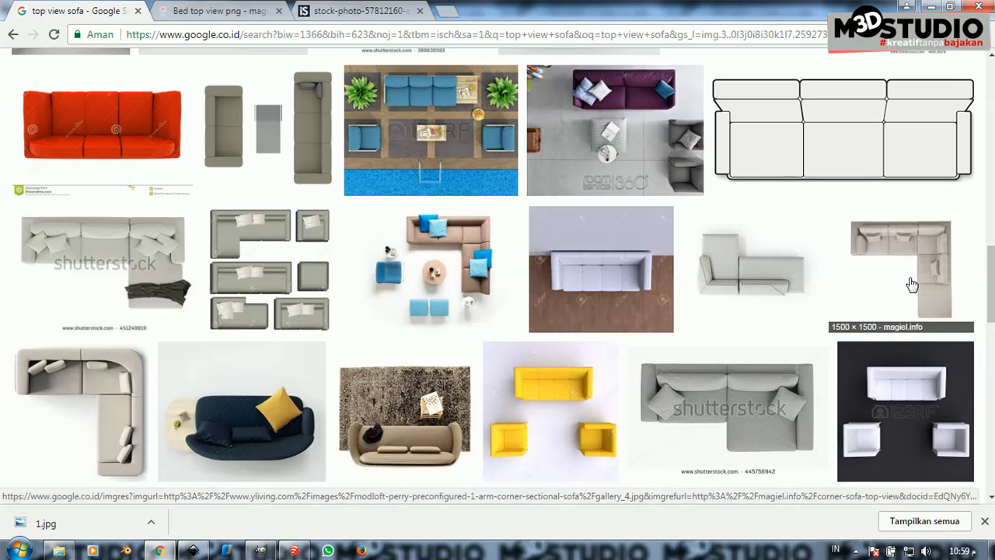
pyautogui.scroll(-4, 631, 339)
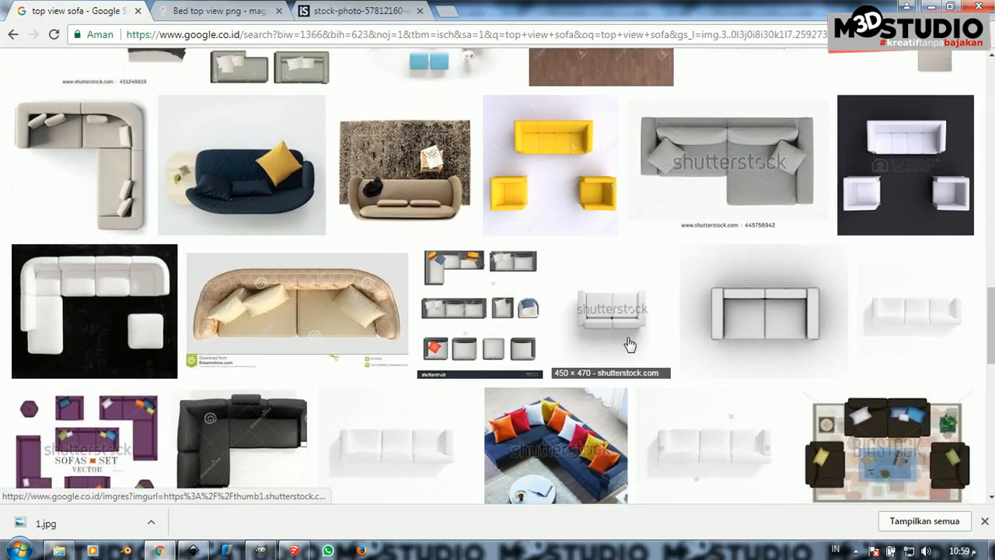
pyautogui.scroll(-2, 630, 345)
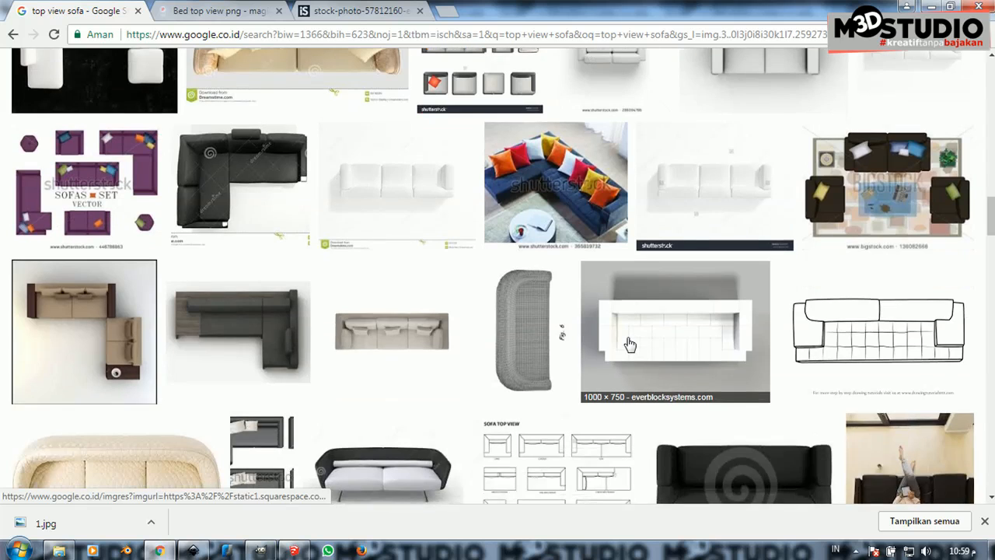
pyautogui.scroll(20, 613, 343)
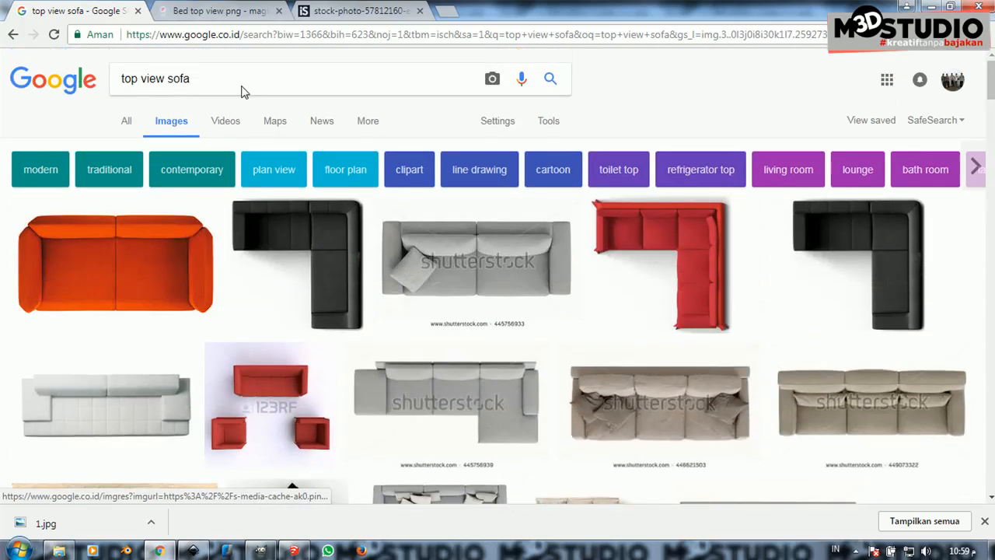
# Extend the image search to "top view sofa and chair" and glance over the results
pyautogui.click(239, 80)
pyautogui.write('and chair')
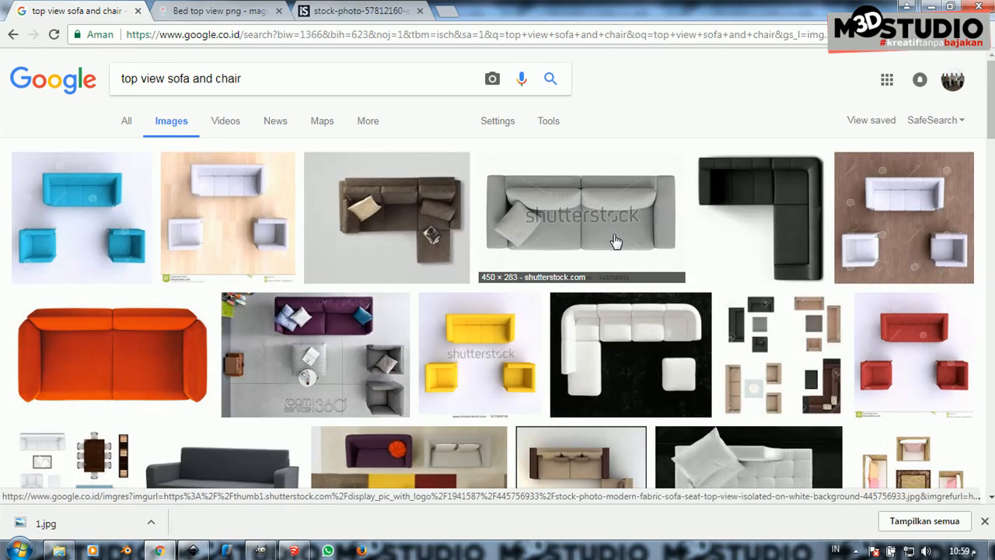
pyautogui.scroll(-2, 616, 242)
pyautogui.scroll(2, 586, 242)
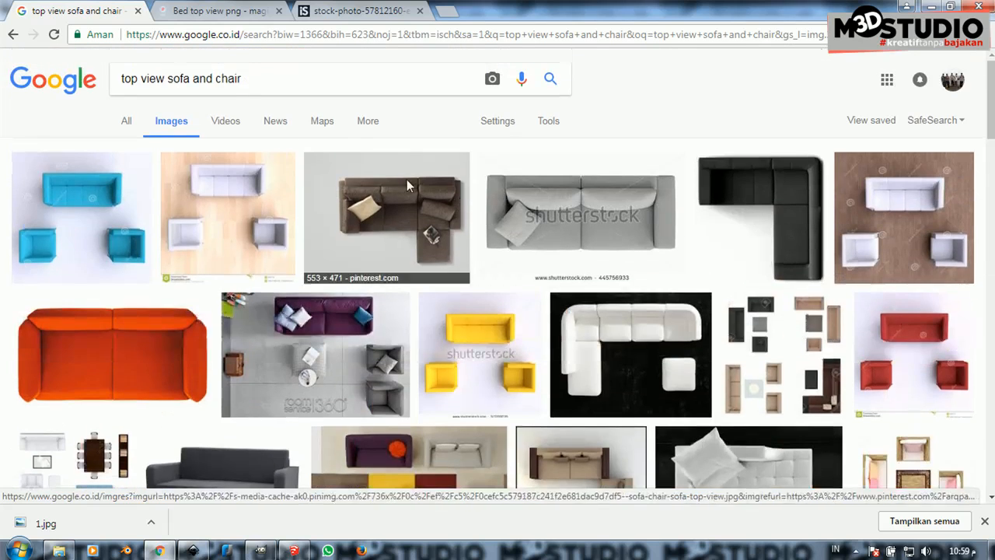
# Change the image search to "top view sofa and table" and look through the results for a furniture set
pyautogui.doubleClick(230, 79)
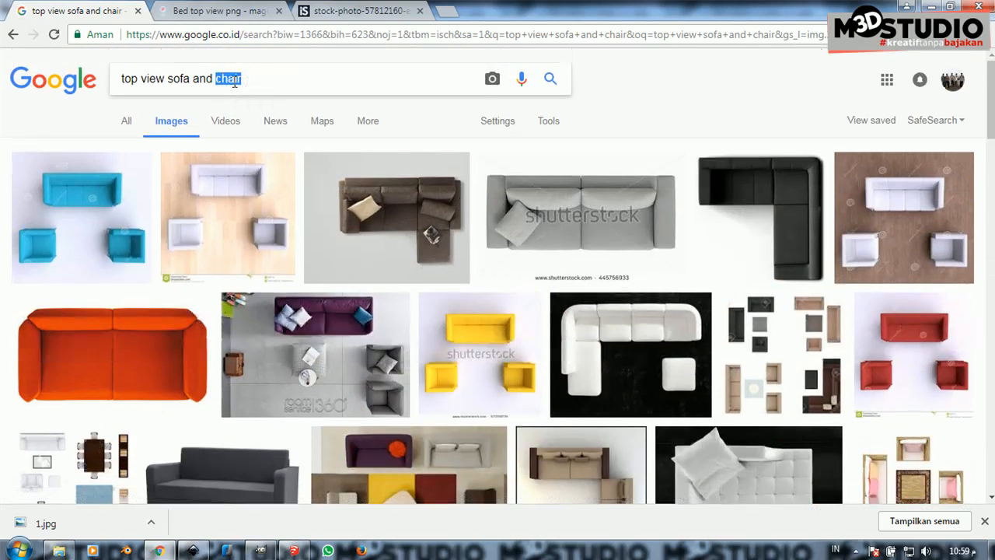
pyautogui.press('Return')
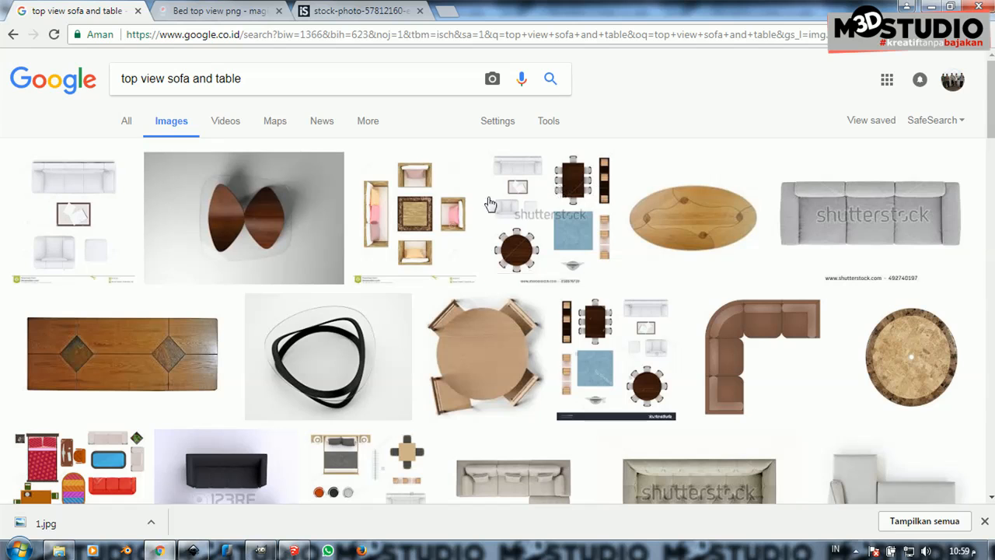
pyautogui.scroll(-3, 303, 262)
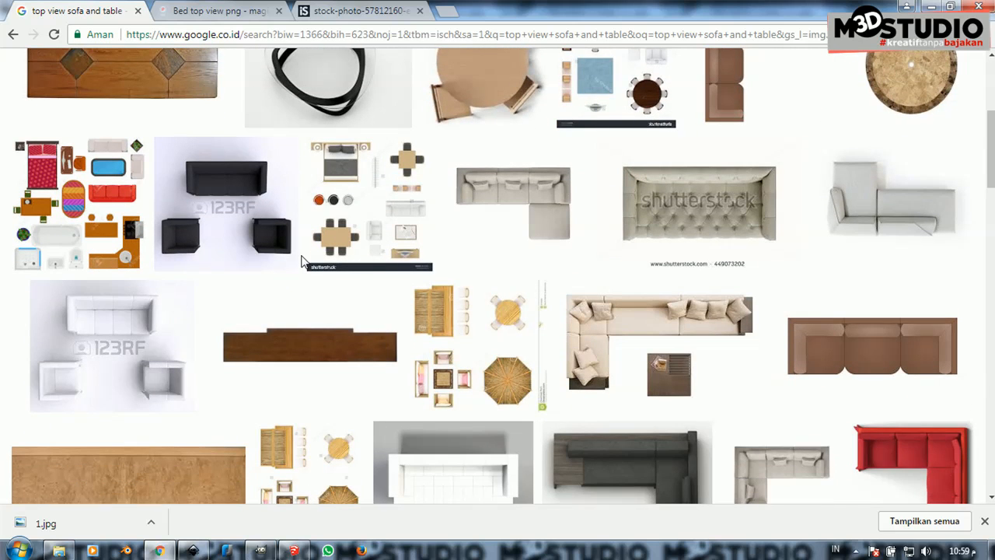
pyautogui.scroll(-5, 303, 262)
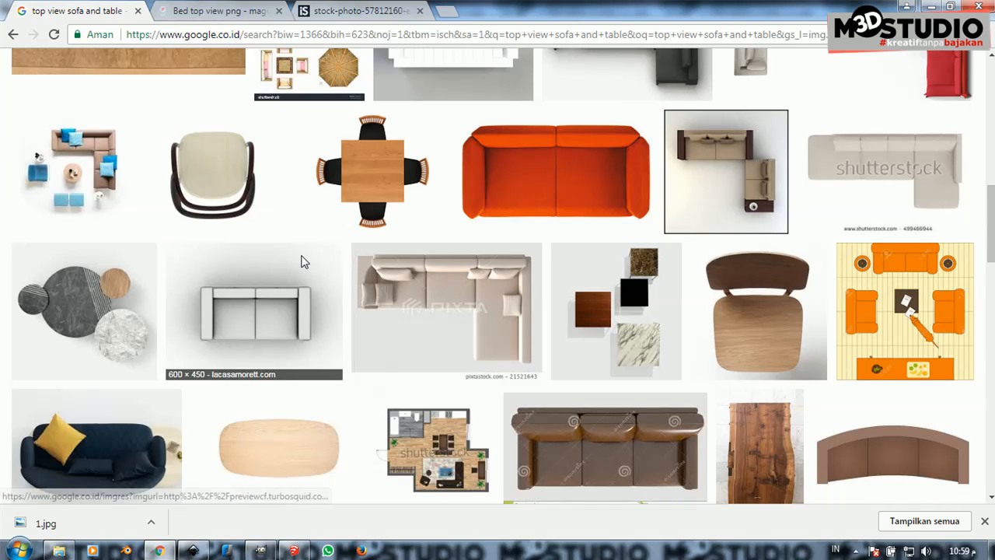
pyautogui.scroll(-5, 303, 262)
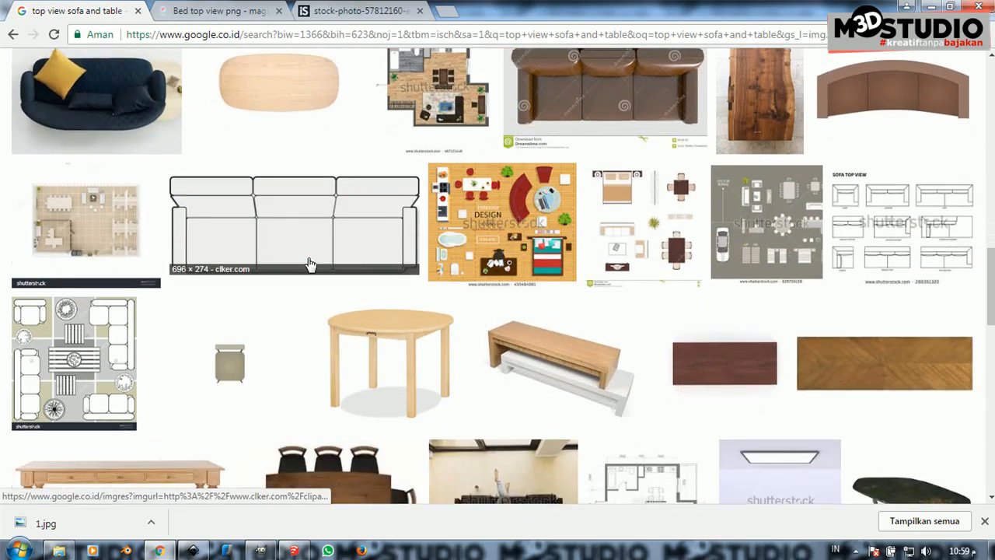
pyautogui.scroll(-5, 309, 264)
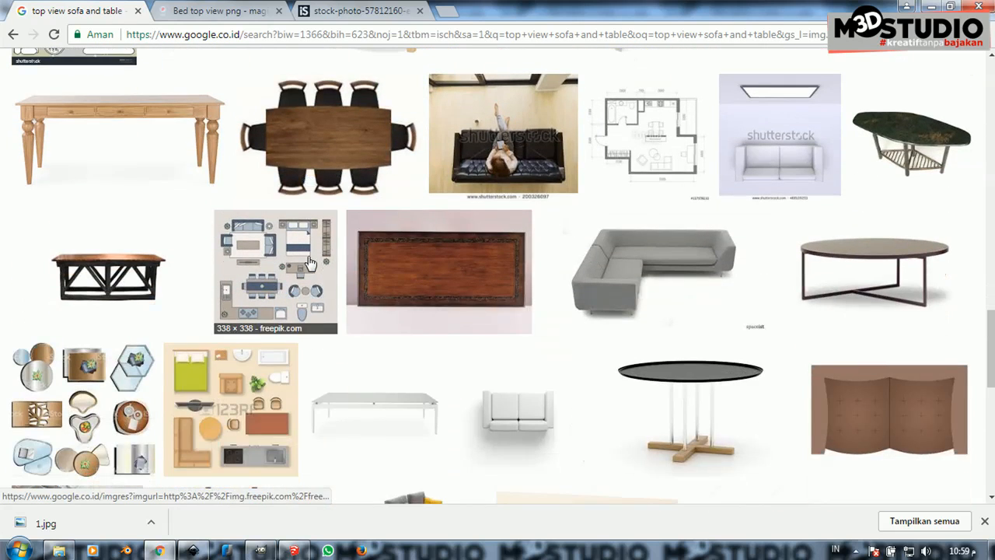
# Return to the "top view sofa and chair" image results and look through them for a suitable furniture set
pyautogui.click(13, 35)
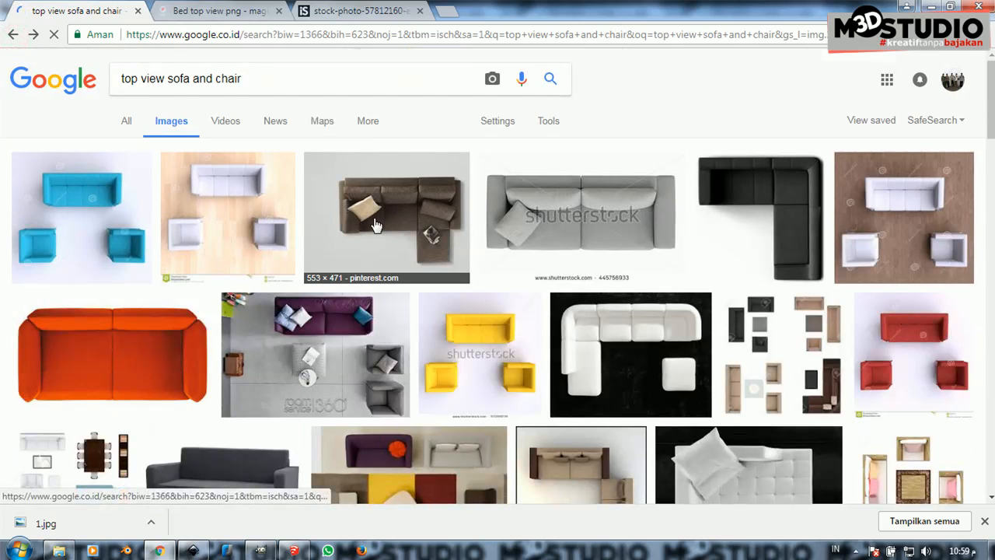
pyautogui.scroll(-2, 392, 223)
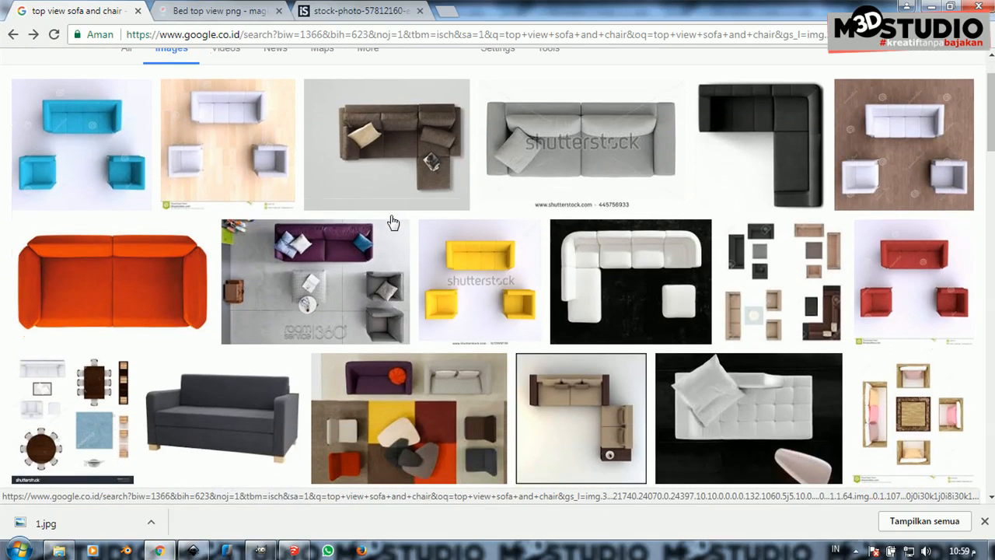
pyautogui.scroll(-1, 393, 224)
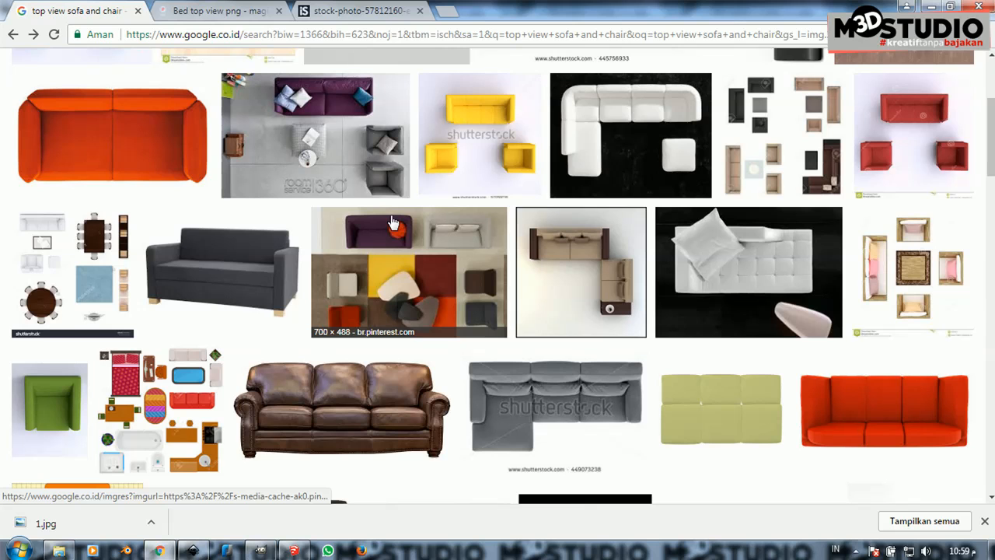
pyautogui.scroll(-2, 253, 259)
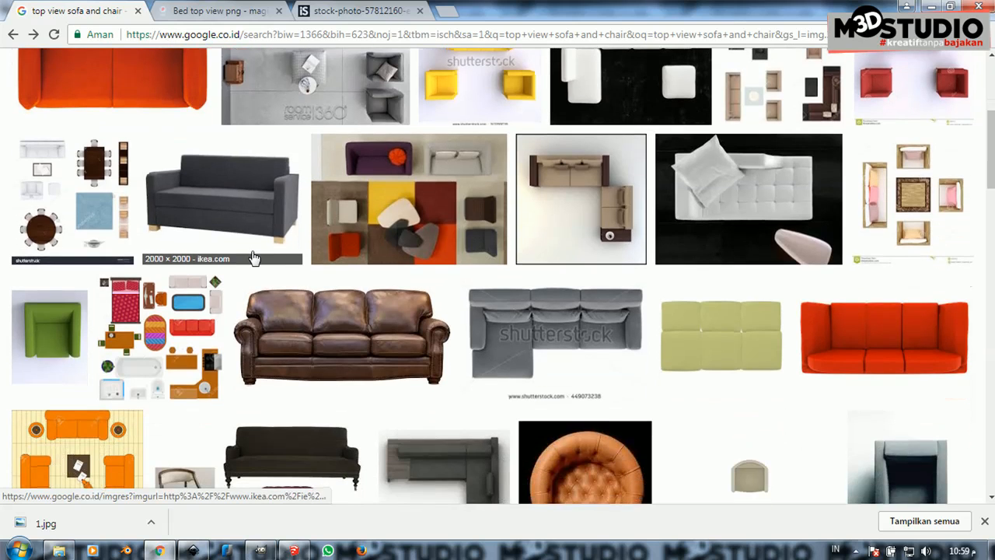
pyautogui.scroll(-3, 253, 259)
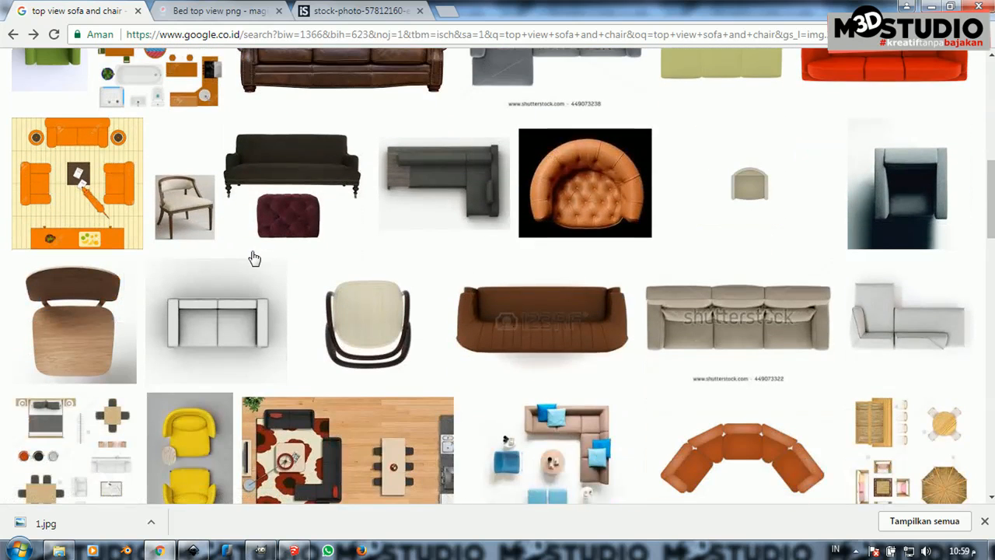
# Preview the dark grey L-shaped sofa, open its related images and look through them for a usable top-view sofa
pyautogui.click(438, 199)
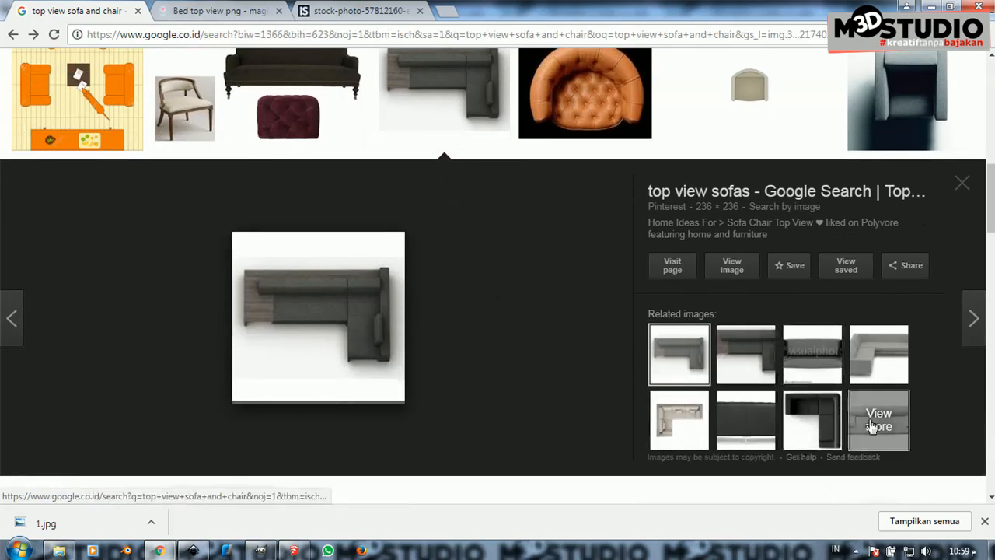
pyautogui.click(746, 354)
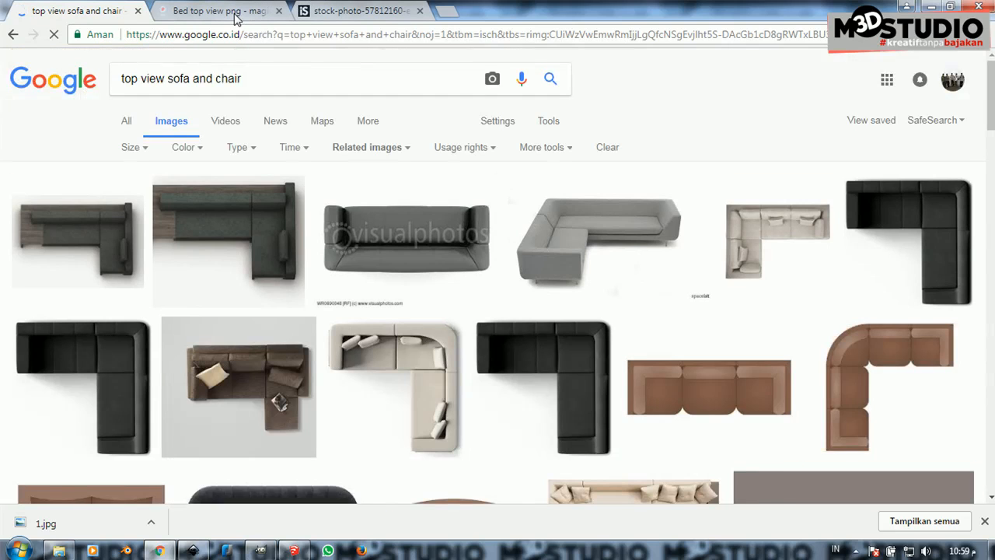
pyautogui.scroll(-2, 278, 153)
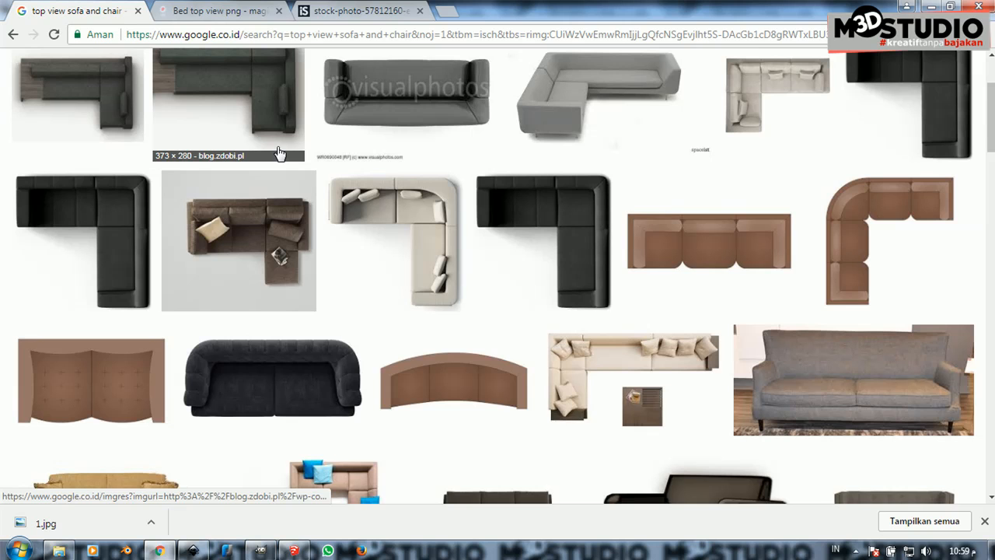
pyautogui.scroll(-2, 279, 152)
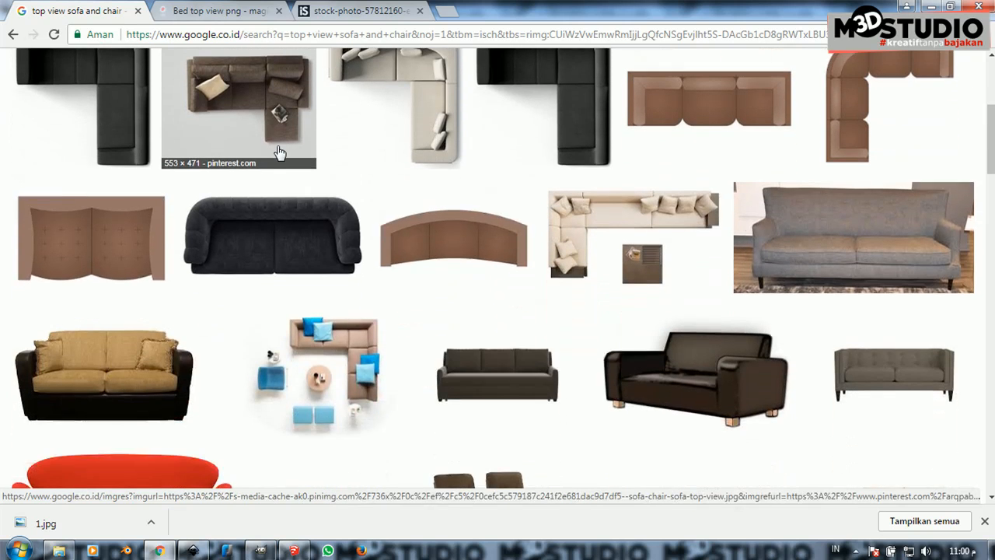
pyautogui.scroll(4, 278, 153)
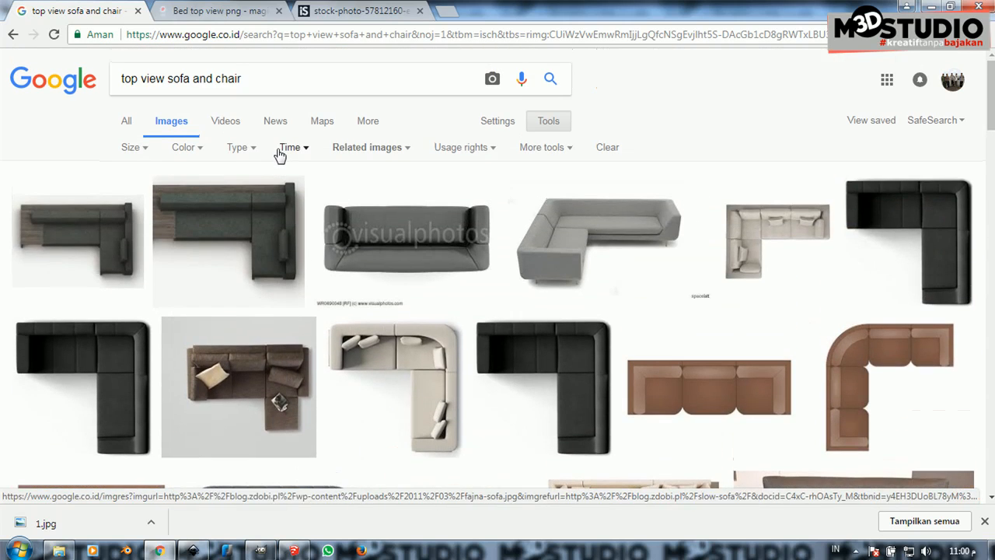
pyautogui.scroll(-15, 247, 148)
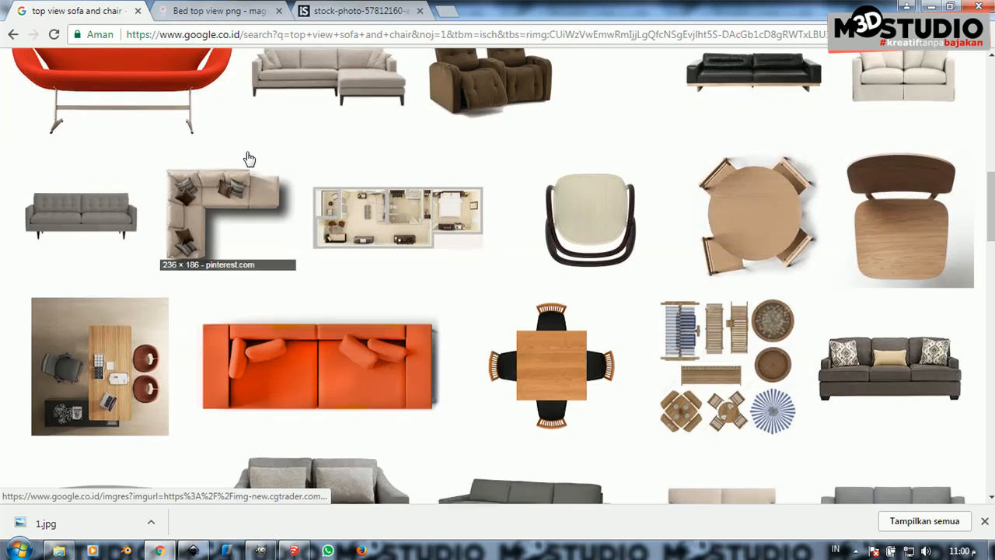
pyautogui.scroll(-2, 249, 159)
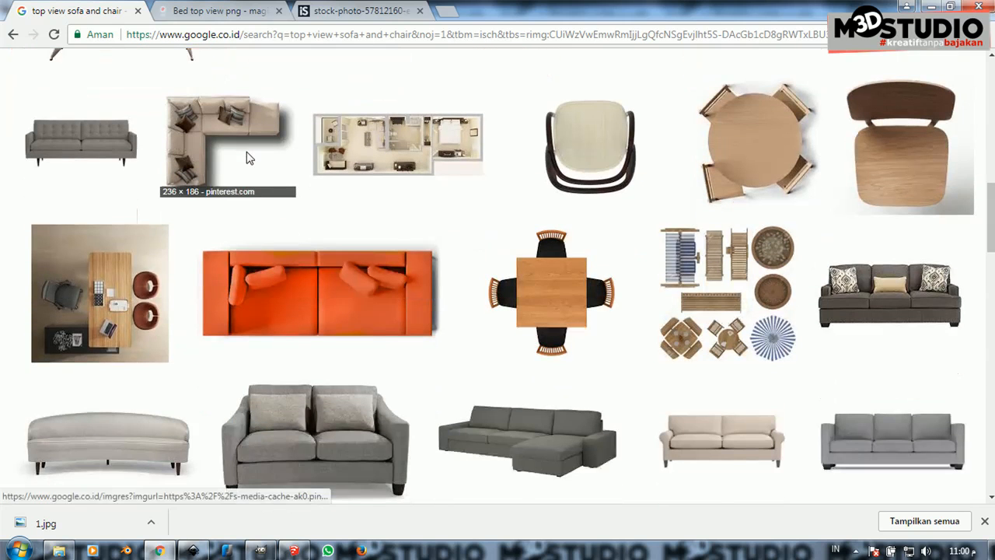
pyautogui.scroll(-3, 246, 152)
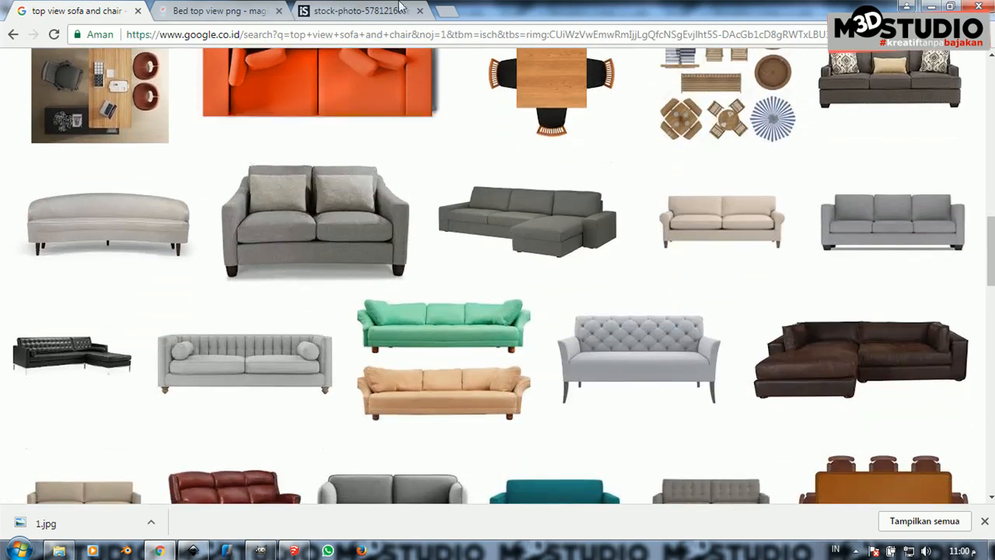
# Replace the opened bed picture page with a Google image search for "car top view png"
pyautogui.click(354, 11)
pyautogui.click(349, 36)
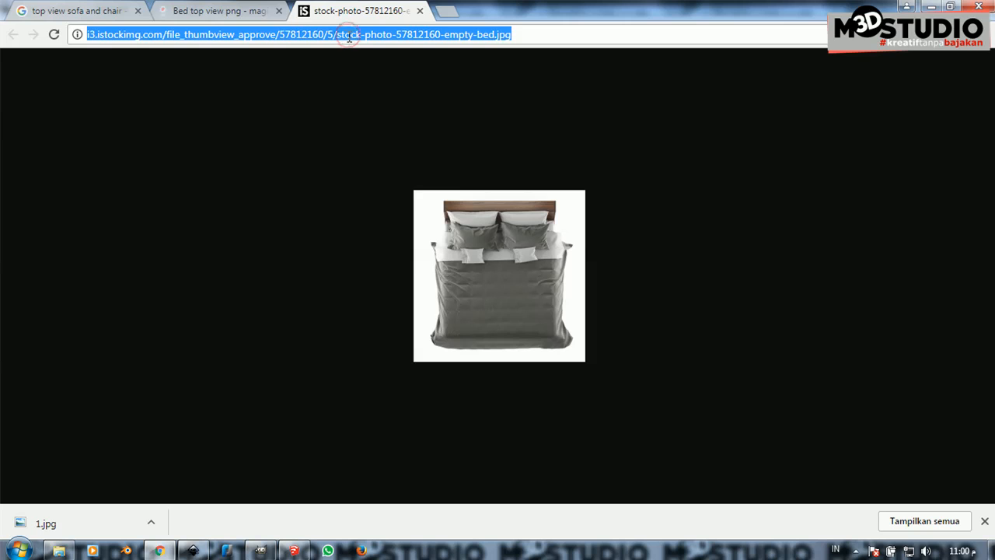
pyautogui.write('car top vie')
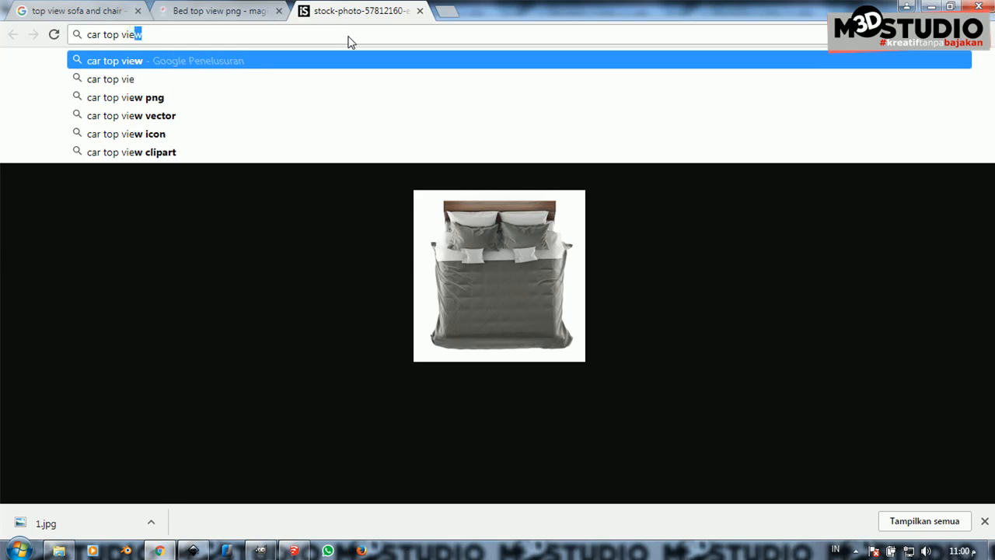
pyautogui.write('w')
pyautogui.write(' png')
pyautogui.press('Return')
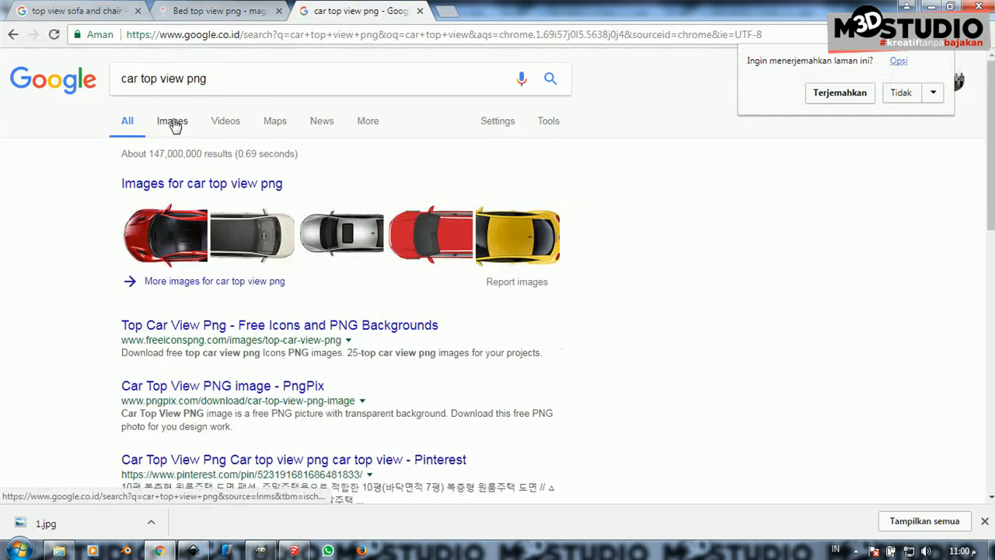
pyautogui.click(173, 122)
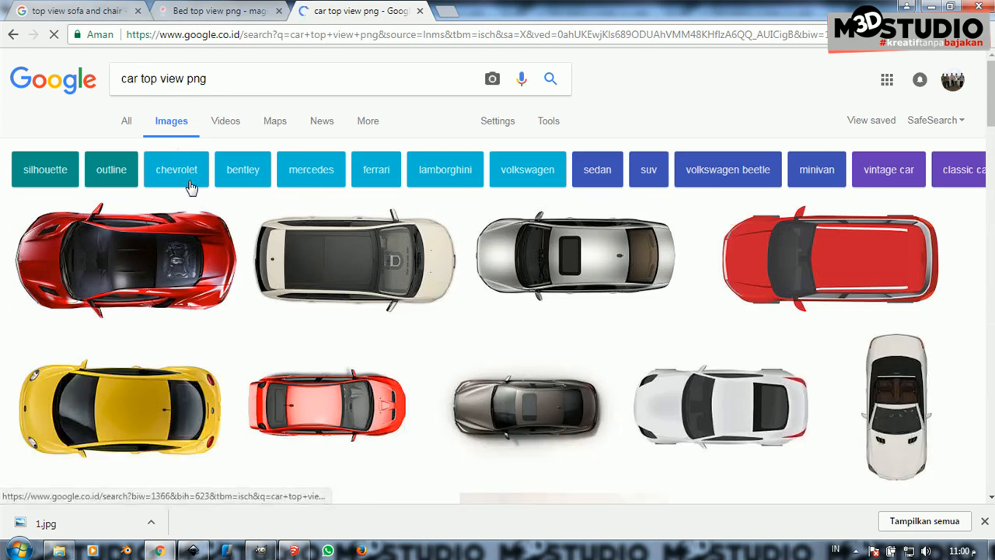
# Open the FreeIconsPNG page of the white top-view car from the image results
pyautogui.click(336, 270)
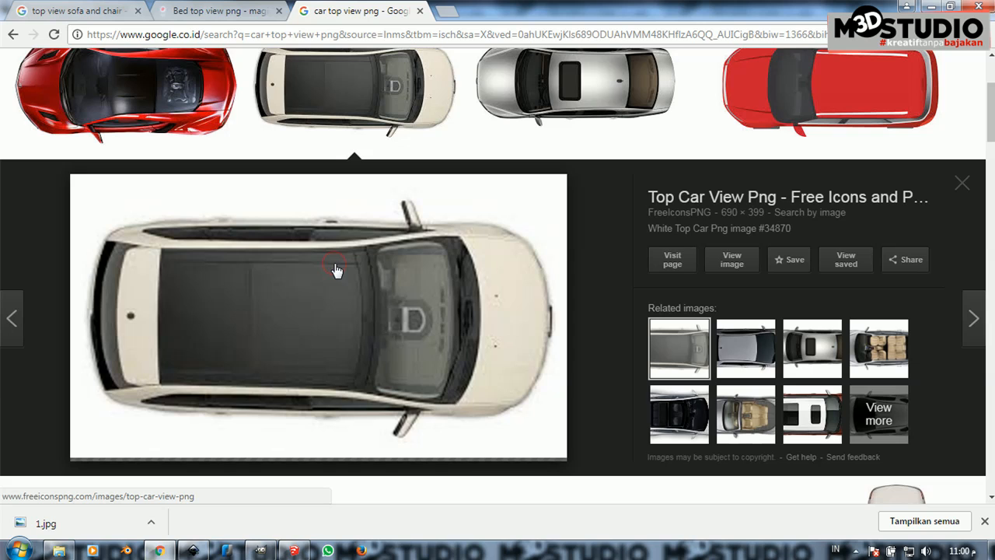
pyautogui.click(731, 261)
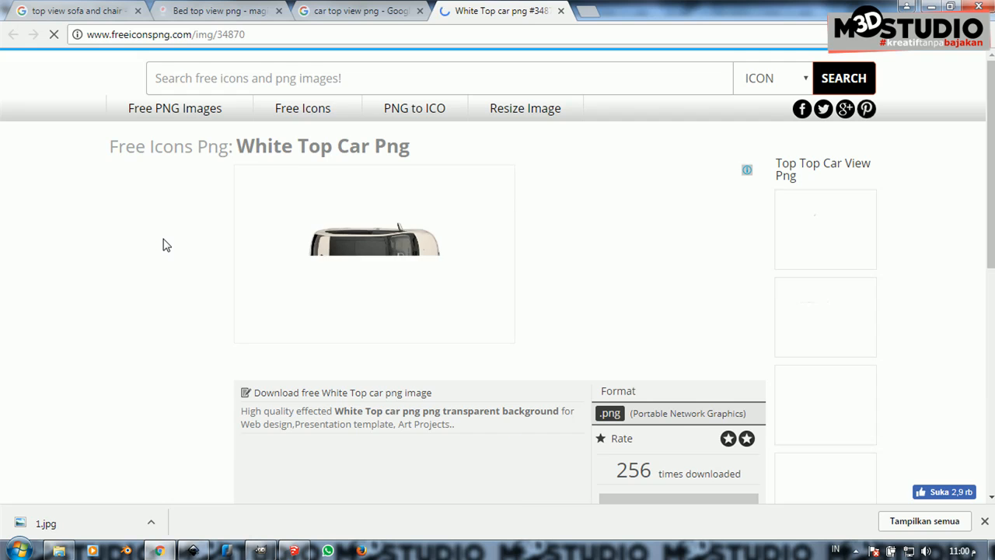
pyautogui.scroll(-1, 163, 244)
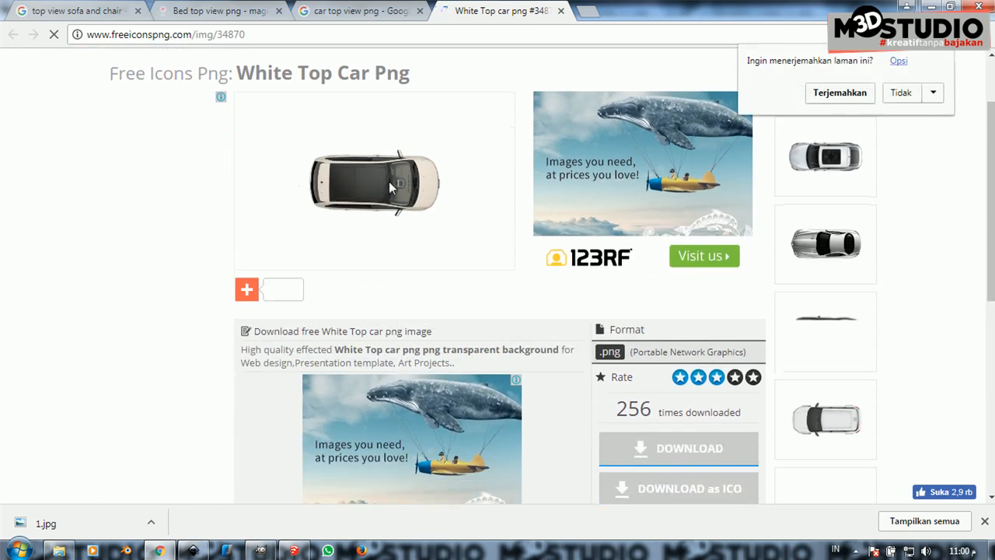
# Save the white car picture to the Downloads folder as the PNG white-top-car-png-13 and check it in the photo viewer
pyautogui.rightClick(389, 181)
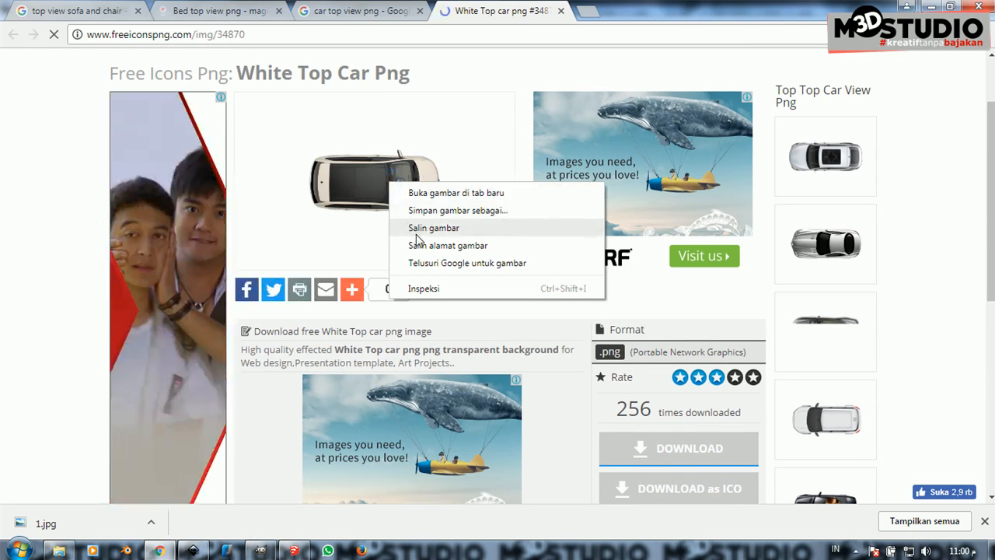
pyautogui.click(418, 246)
pyautogui.scroll(-3, 397, 202)
pyautogui.scroll(4, 389, 190)
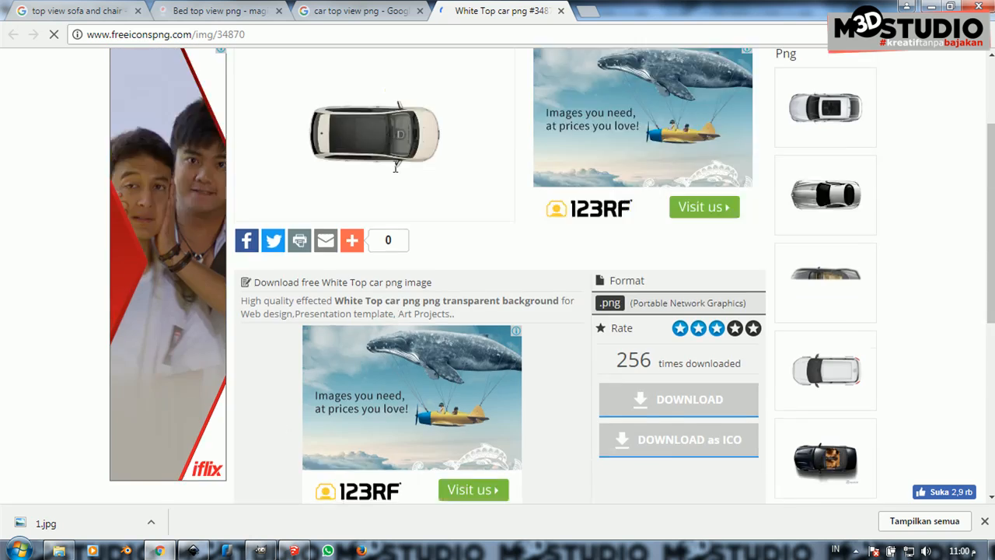
pyautogui.rightClick(383, 255)
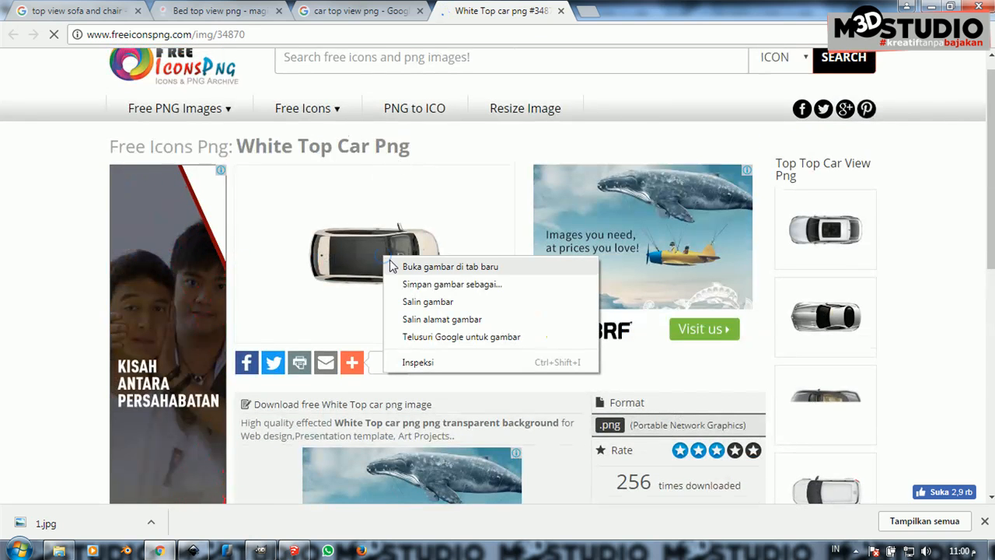
pyautogui.click(450, 285)
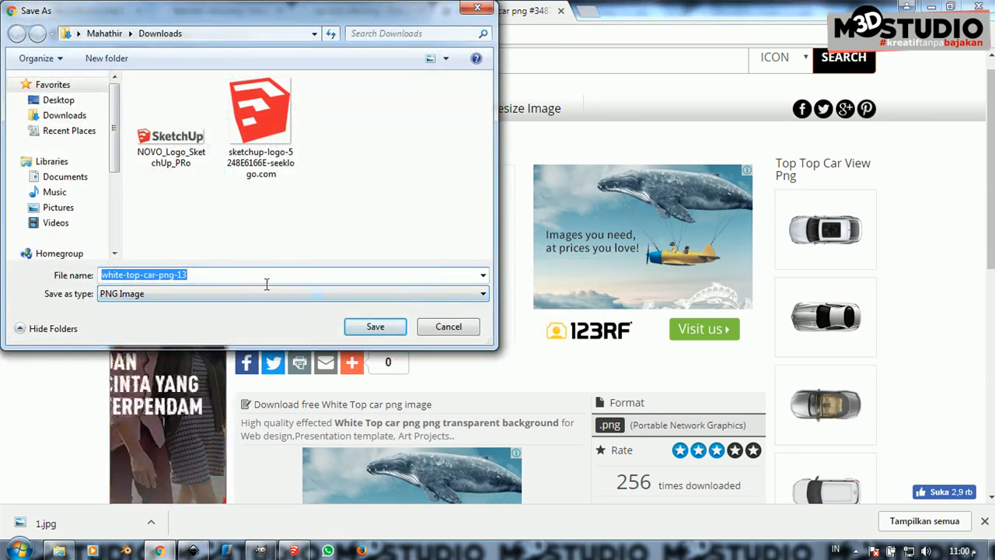
pyautogui.click(376, 328)
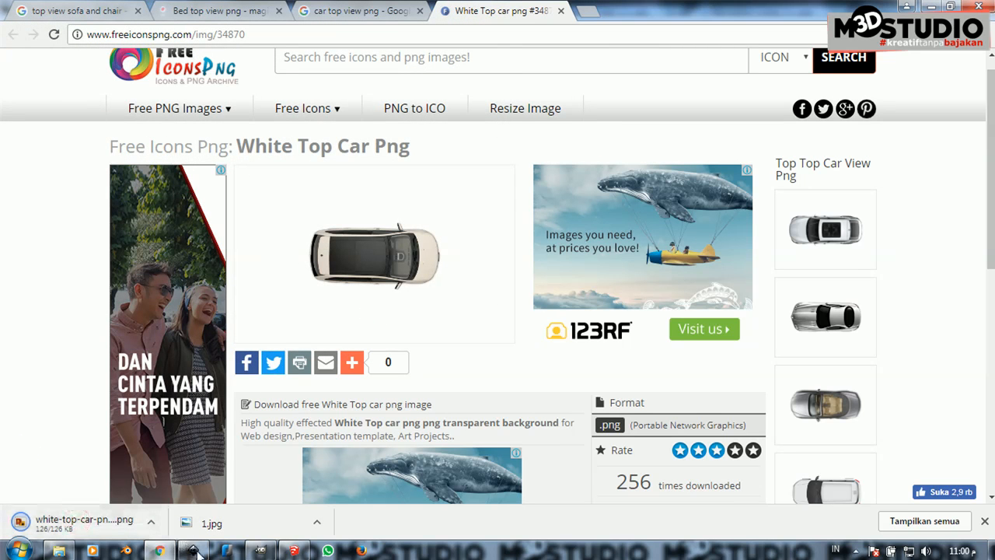
pyautogui.click(122, 537)
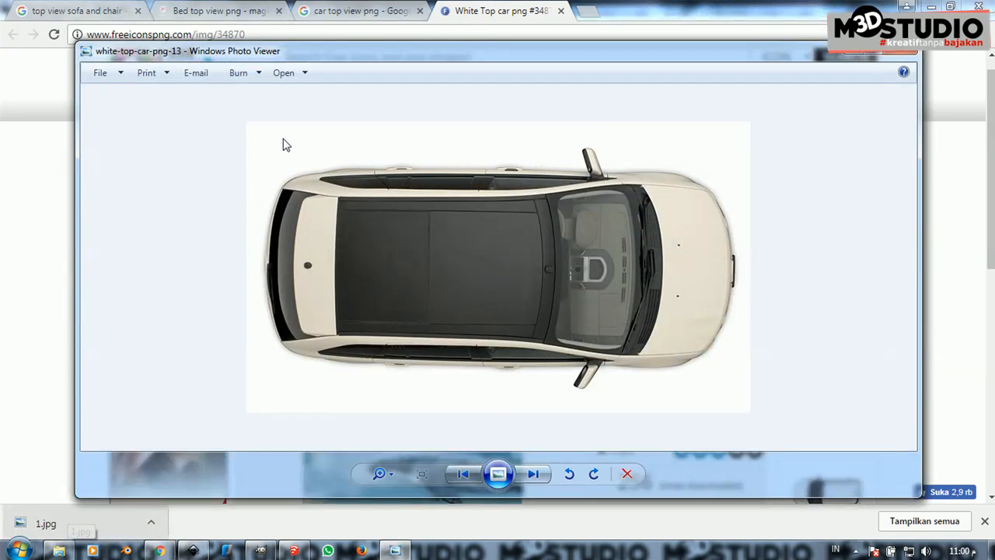
pyautogui.click(905, 51)
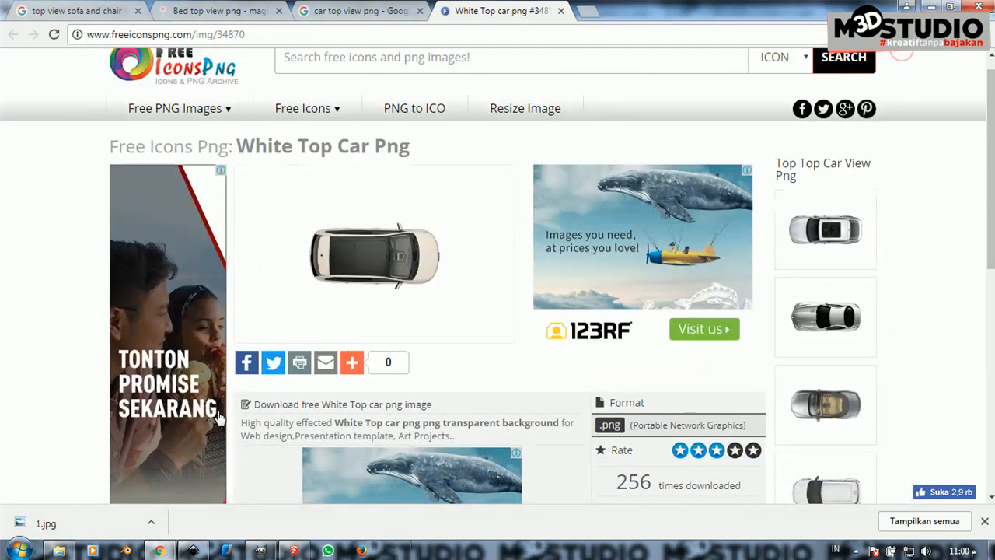
# Find white-top-car-png-13 in the Downloads folder and import it into the Inkscape floor plan as an embedded image
pyautogui.click(58, 551)
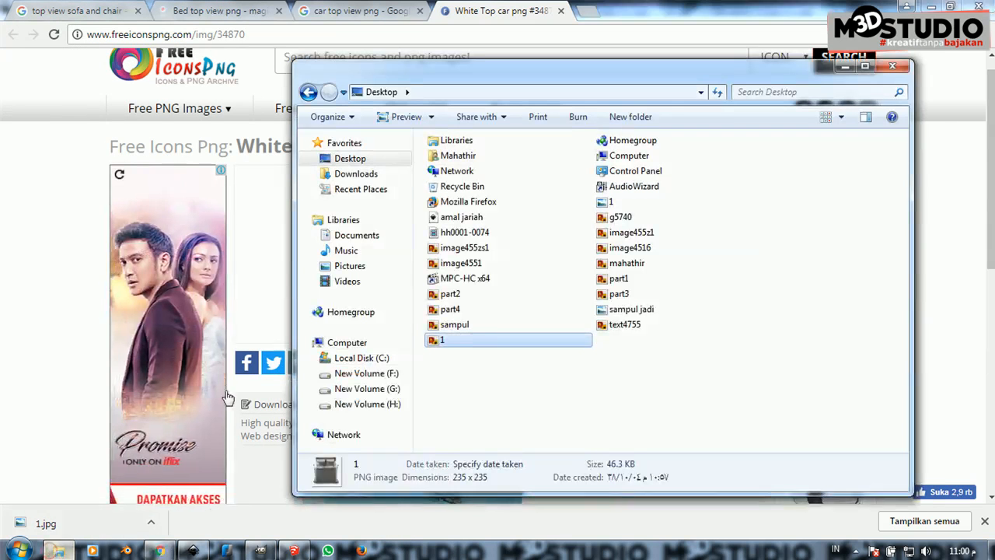
pyautogui.click(351, 267)
pyautogui.click(359, 236)
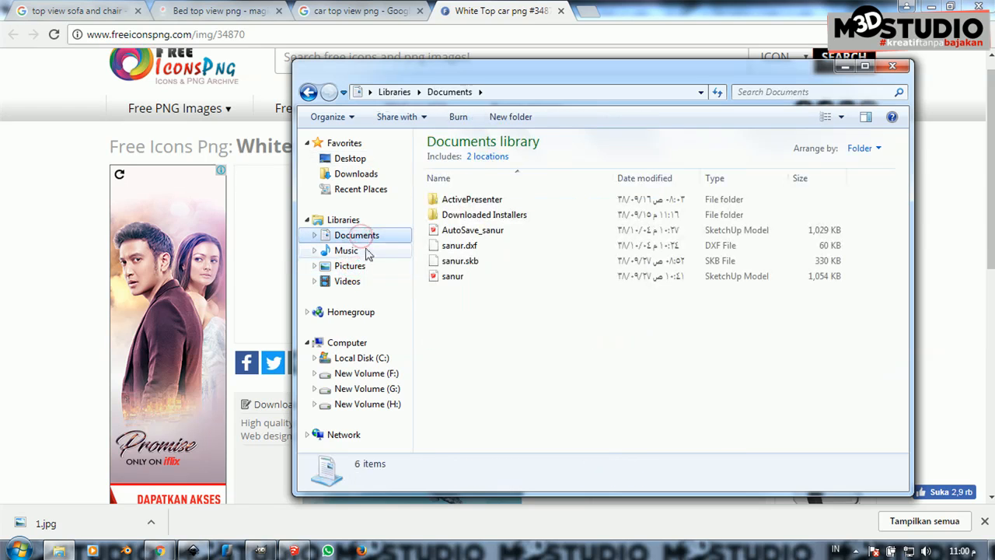
pyautogui.click(365, 251)
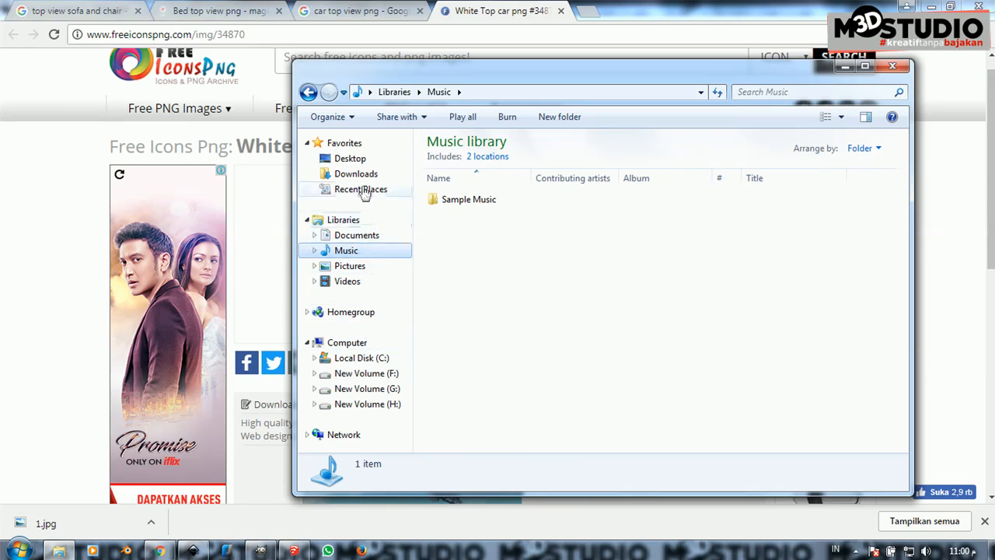
pyautogui.click(361, 178)
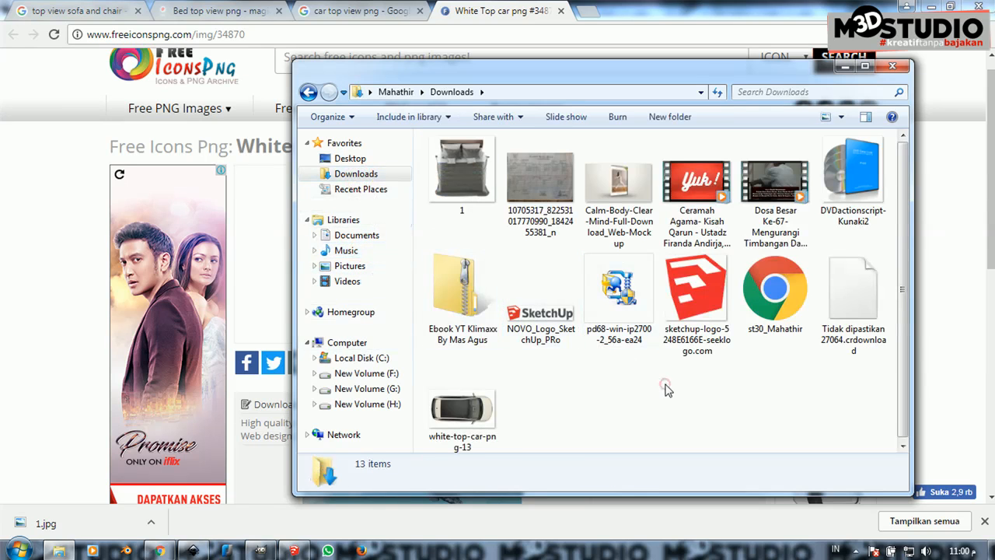
pyautogui.moveTo(464, 408); pyautogui.dragTo(264, 311)
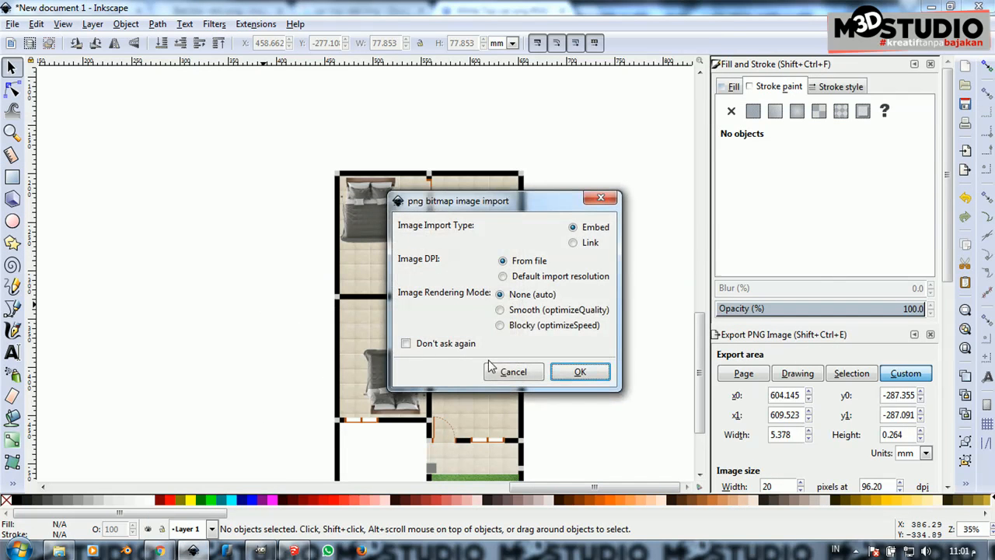
pyautogui.click(579, 372)
# Move the car image over the carport and lawn area in front of the house
pyautogui.scroll(-2, 497, 307)
pyautogui.moveTo(534, 327); pyautogui.dragTo(446, 375)
pyautogui.scroll(4, 479, 412)
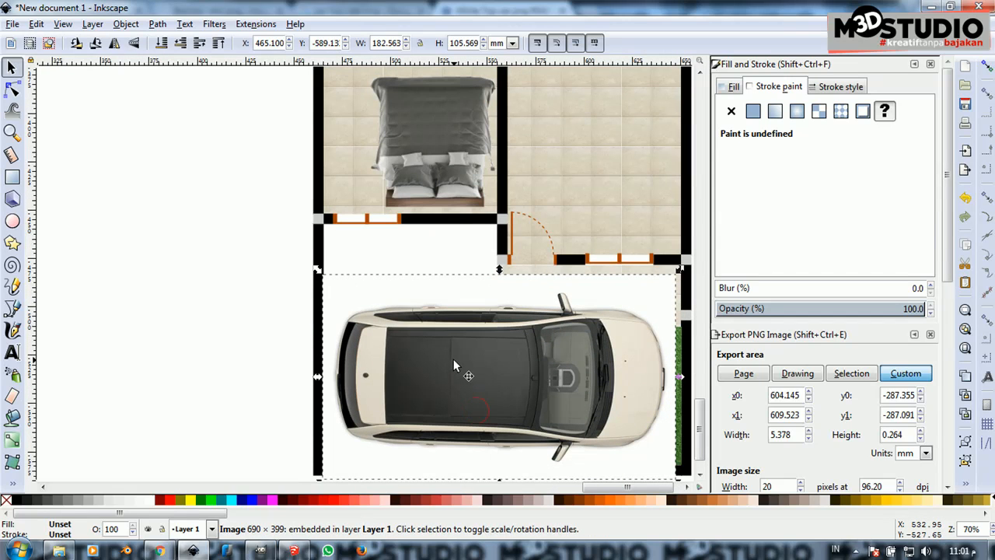
pyautogui.scroll(-2, 421, 314)
pyautogui.moveTo(447, 331); pyautogui.dragTo(445, 324)
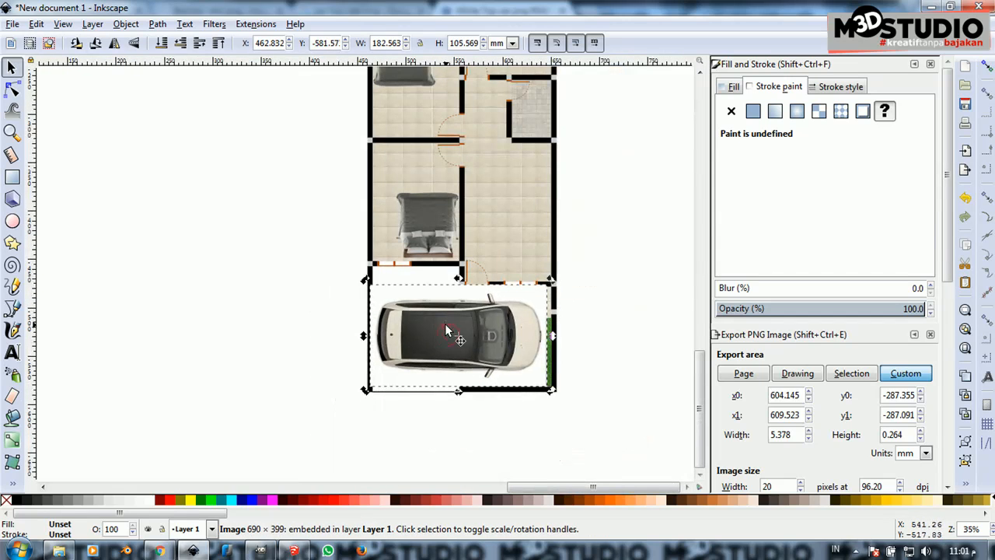
# Rotate the car image to vertical with its front facing down, scale it to about 85 × 147 mm, and set it beside the carport
pyautogui.moveTo(550, 281); pyautogui.dragTo(504, 422)
pyautogui.moveTo(513, 244); pyautogui.dragTo(410, 286)
pyautogui.moveTo(443, 392); pyautogui.dragTo(460, 418)
pyautogui.moveTo(428, 357); pyautogui.dragTo(322, 354)
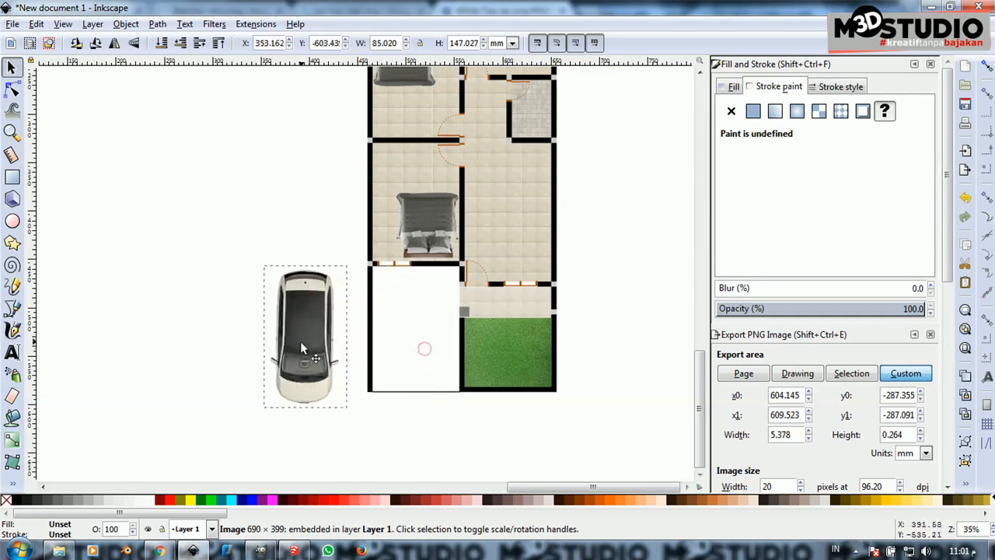
# Switch to GIMP and close the exported bed image, discarding its unsaved changes
pyautogui.click(190, 549)
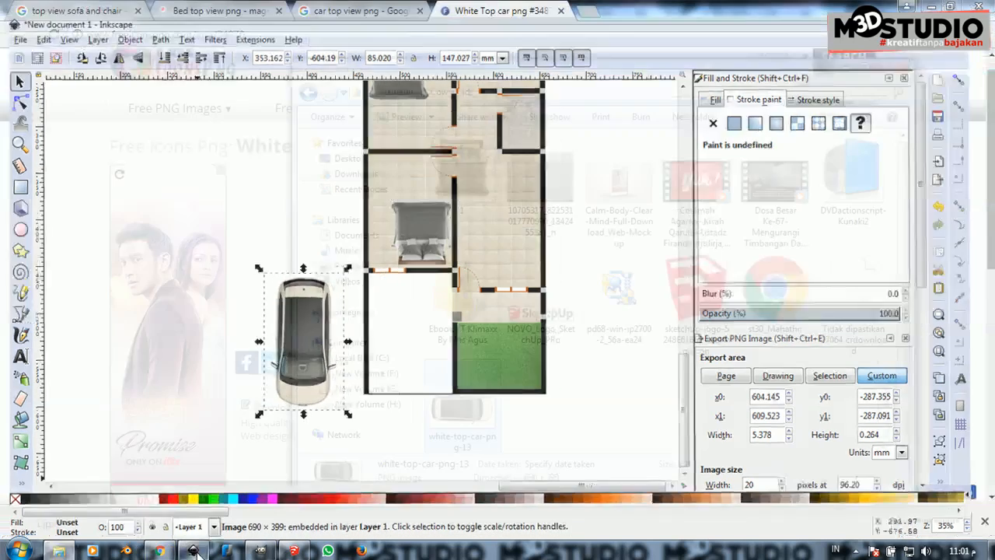
pyautogui.click(264, 550)
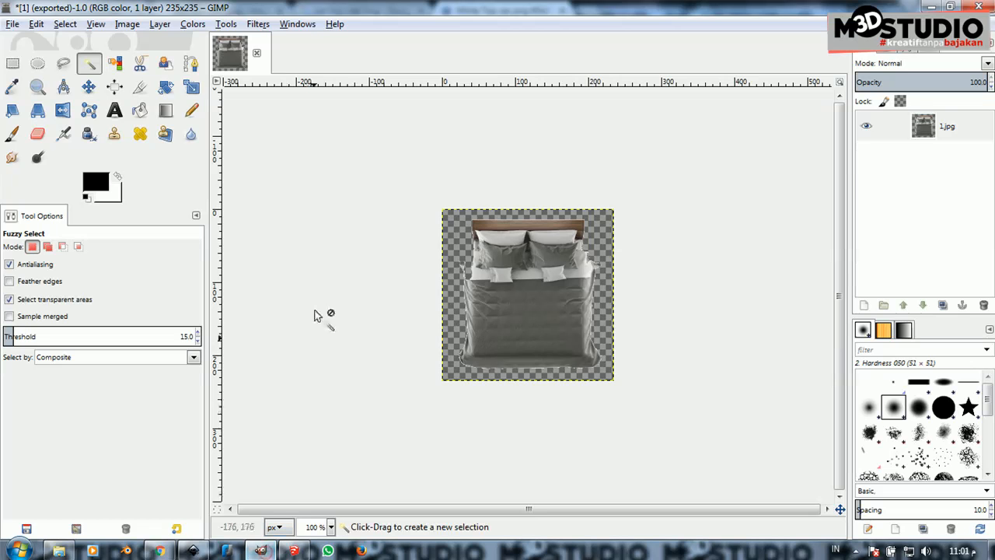
pyautogui.click(257, 52)
pyautogui.click(482, 372)
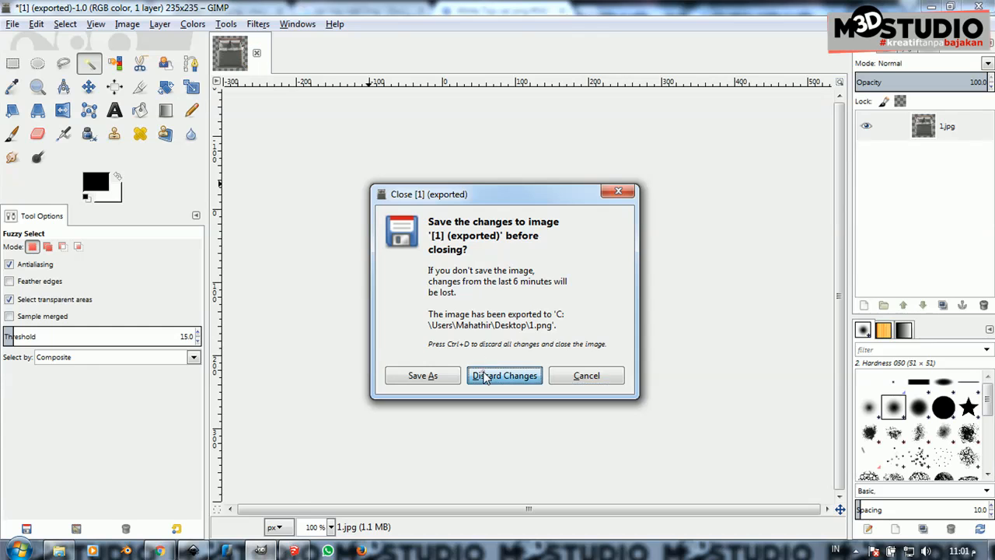
# Open white-top-car-png-13 from the Downloads folder in GIMP, converting its colour profile to the RGB working space
pyautogui.click(59, 551)
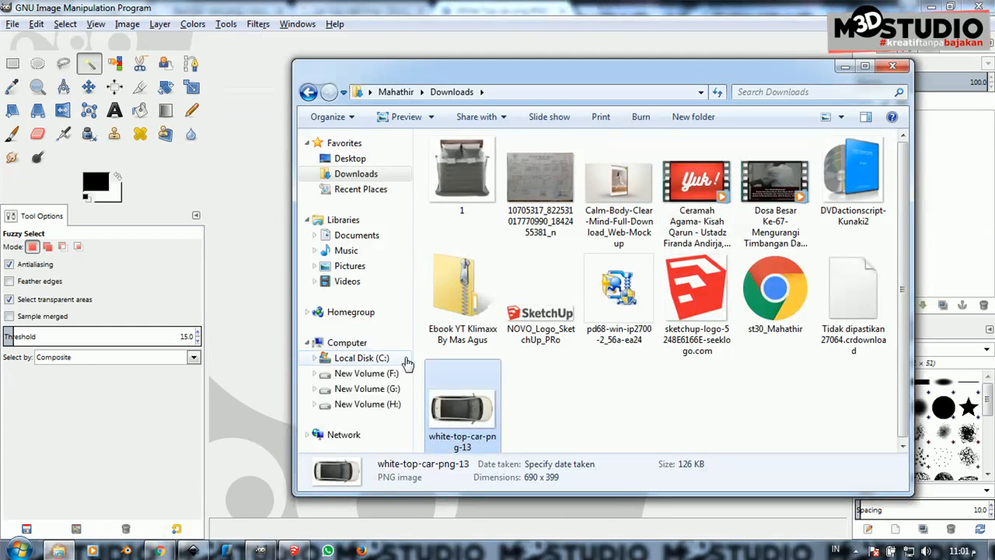
pyautogui.moveTo(459, 404); pyautogui.dragTo(268, 372)
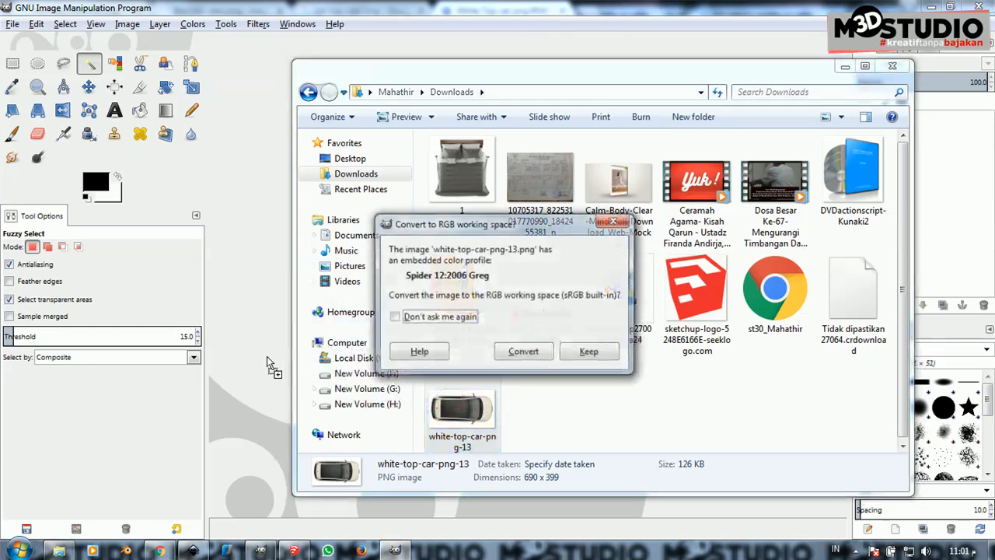
pyautogui.click(519, 353)
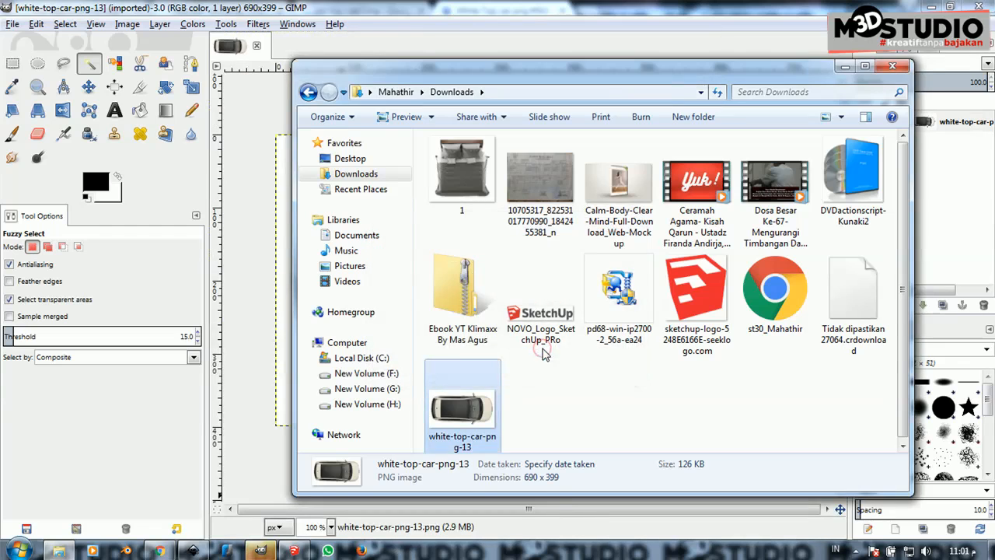
pyautogui.click(265, 311)
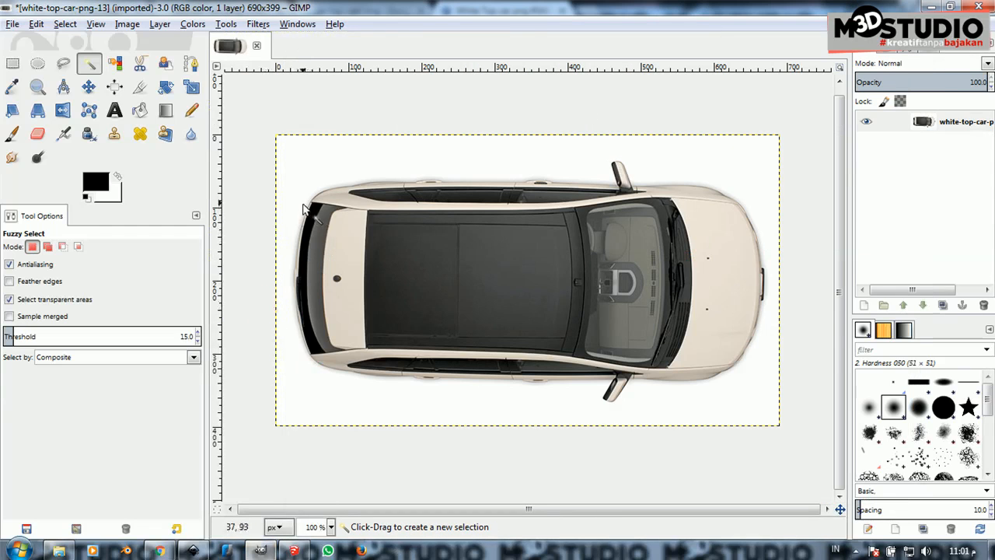
# Add an alpha channel to the car layer and delete the white background around the car using Fuzzy Select
pyautogui.rightClick(950, 124)
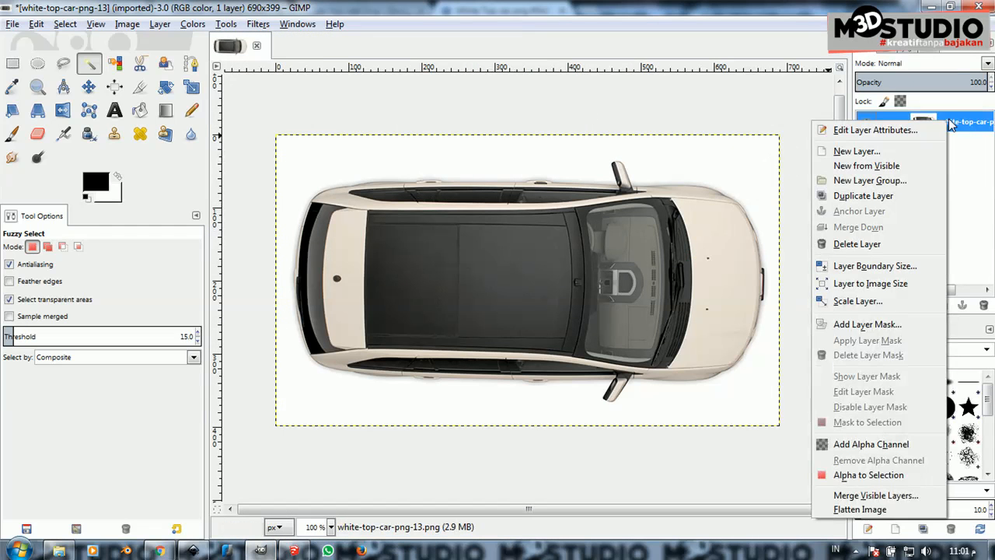
pyautogui.click(879, 446)
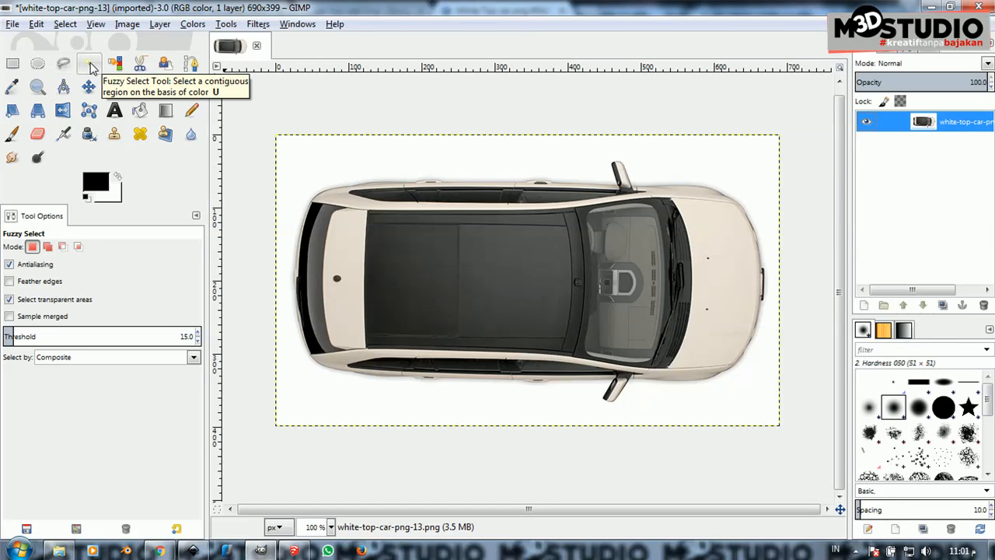
pyautogui.click(304, 164)
pyautogui.press('Delete')
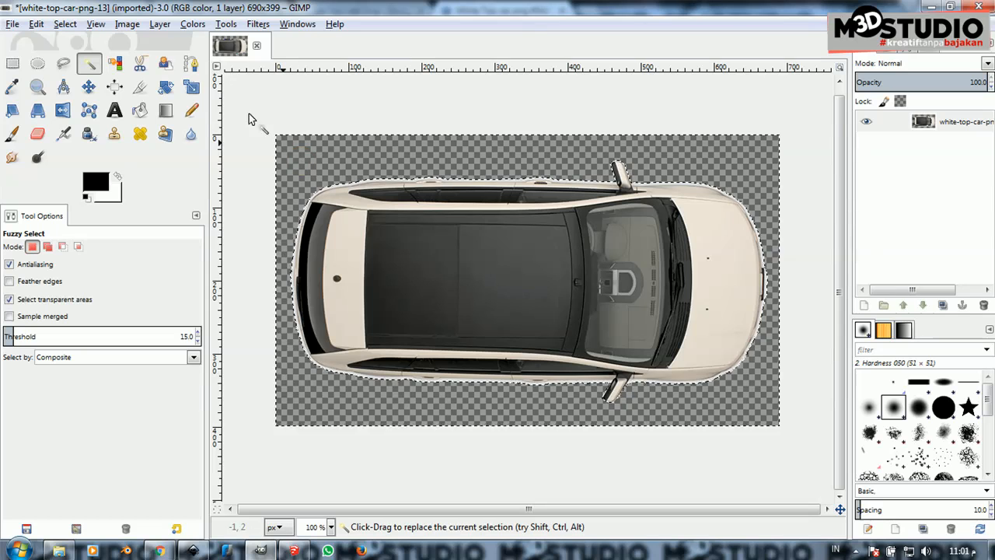
# Export the cut-out car to the Desktop as white-top-car-png-13.png
pyautogui.click(14, 25)
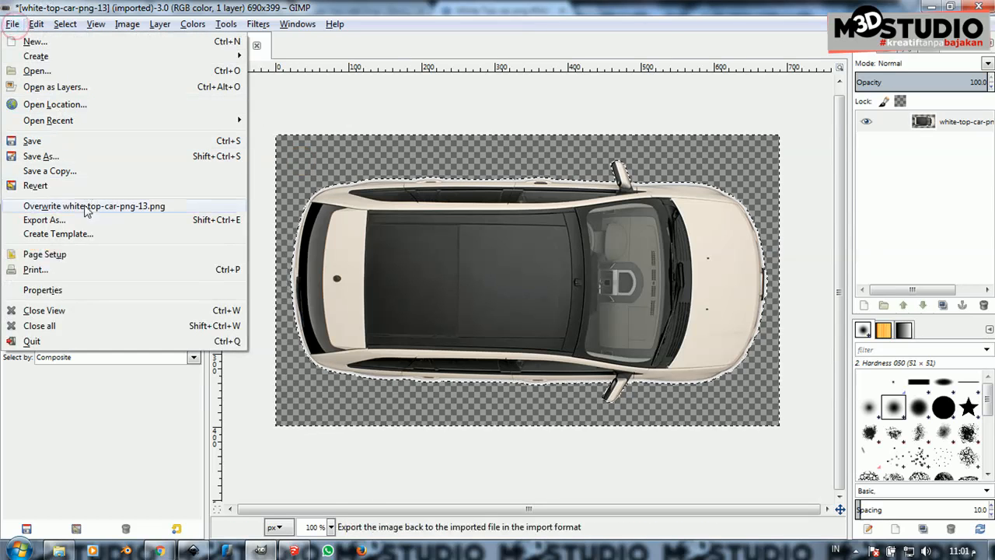
pyautogui.click(86, 224)
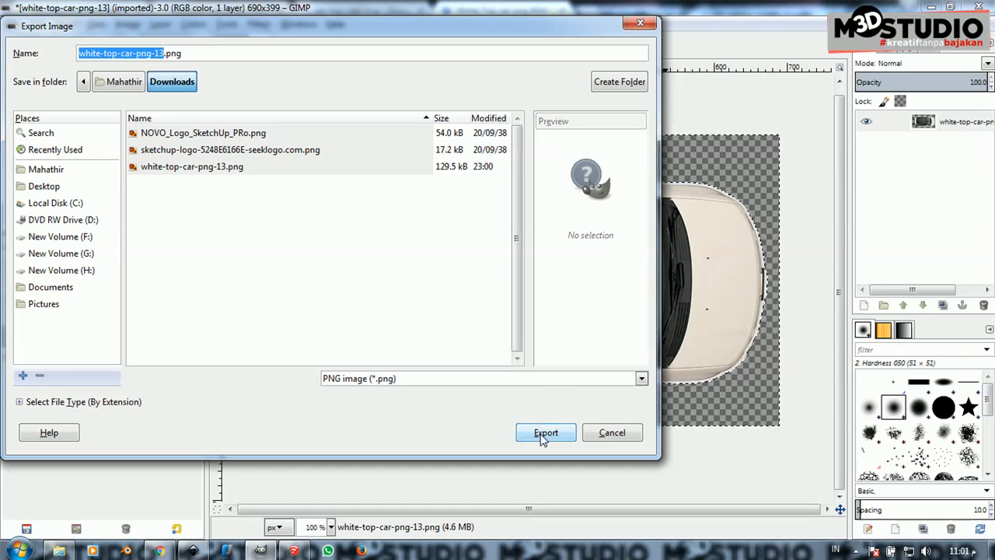
pyautogui.click(45, 186)
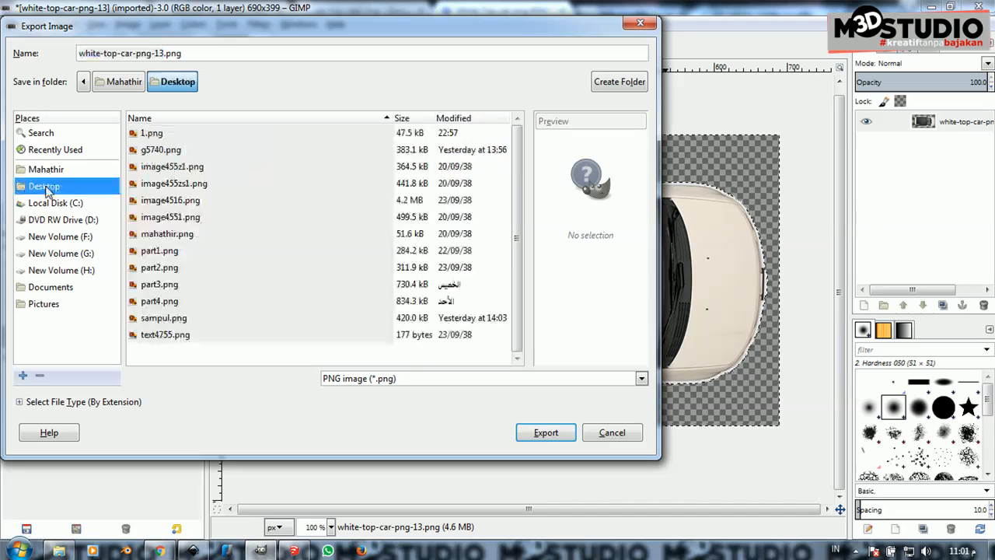
pyautogui.click(554, 434)
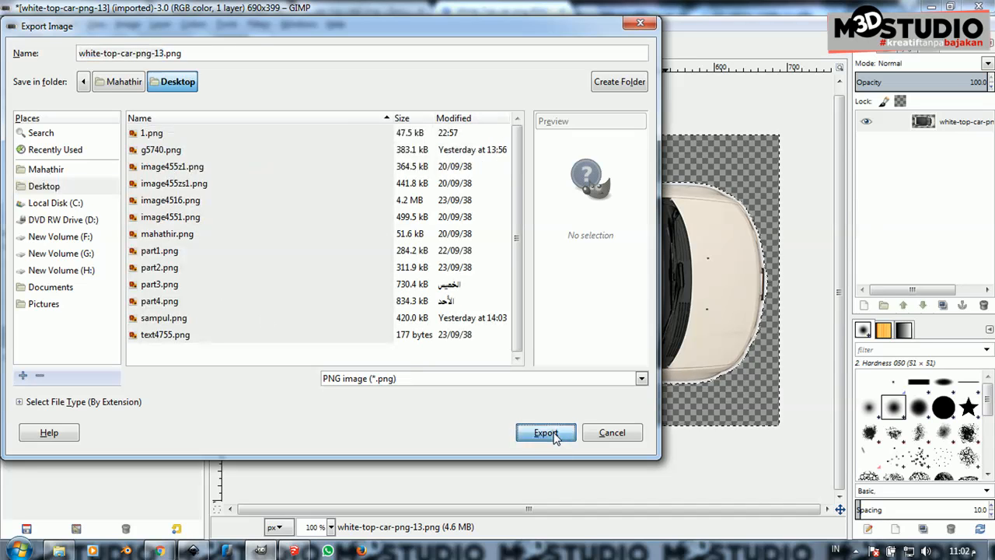
pyautogui.click(505, 410)
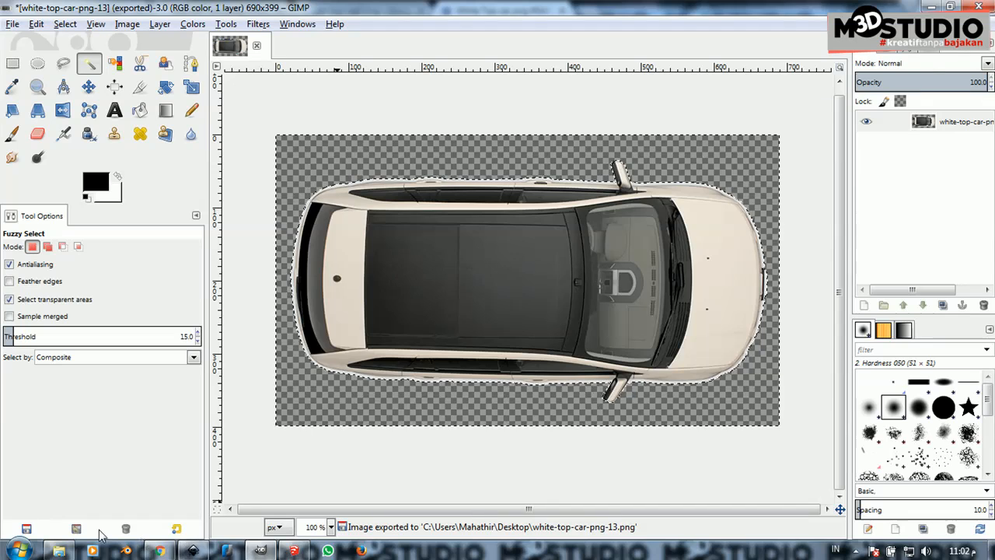
# Import the cut-out white-top-car-png-13 from the Desktop into the Inkscape floor plan as an embedded image
pyautogui.click(58, 551)
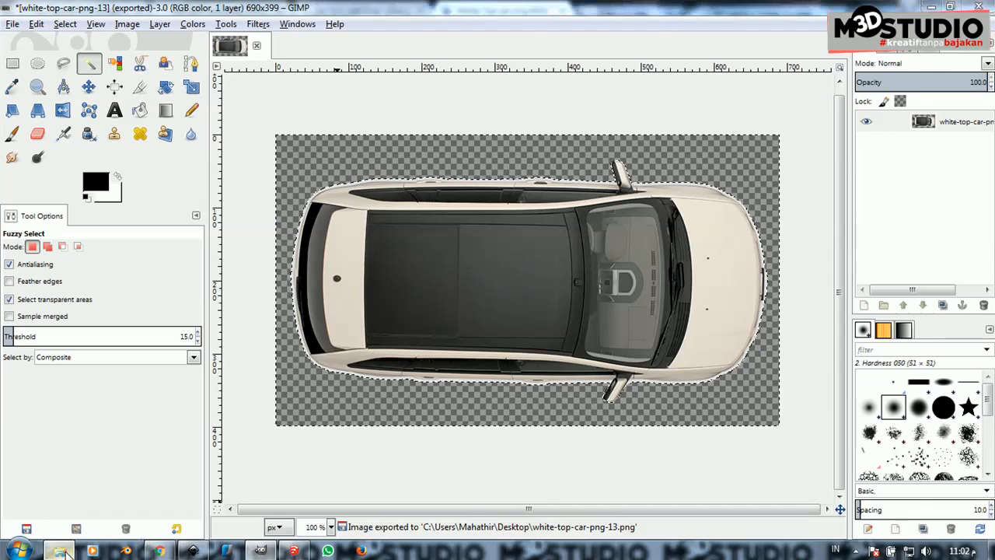
pyautogui.click(347, 160)
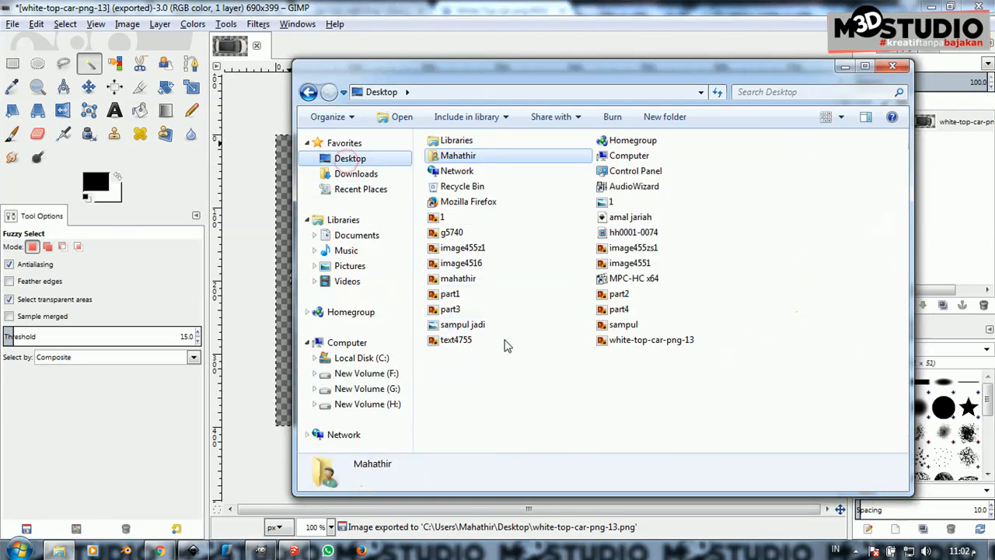
pyautogui.click(510, 382)
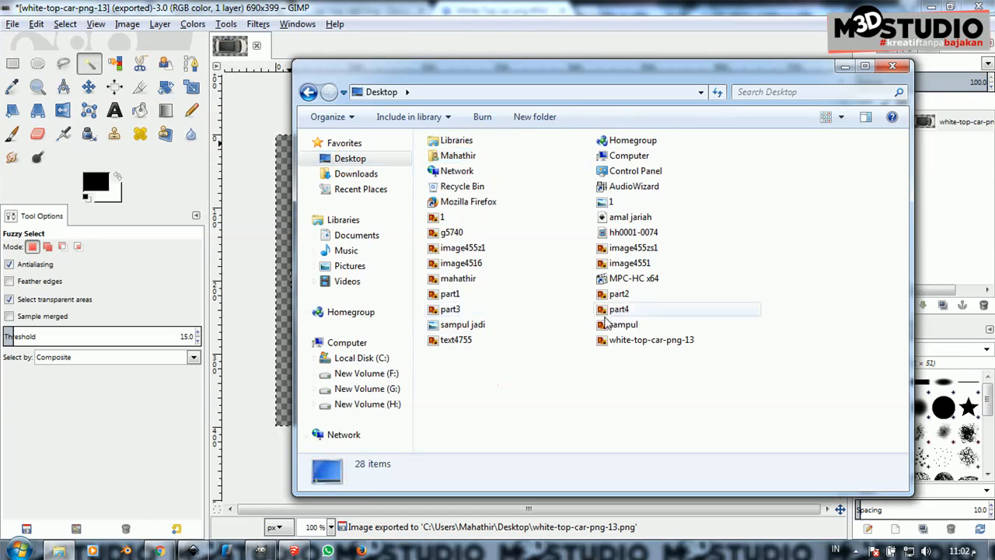
pyautogui.moveTo(630, 347); pyautogui.dragTo(249, 479)
pyautogui.moveTo(232, 350); pyautogui.dragTo(517, 319)
pyautogui.click(574, 373)
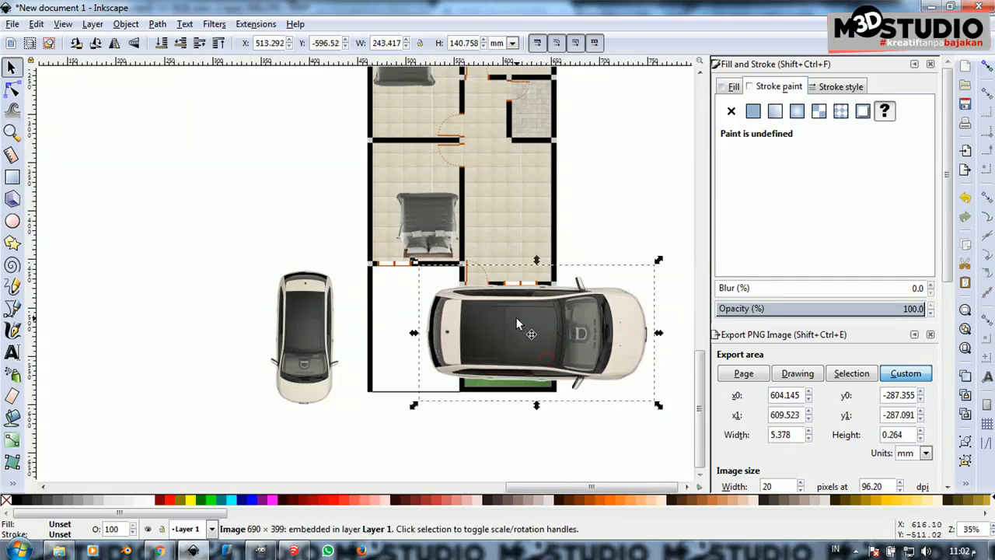
# Rotate the cut-out car to vertical with its front facing down and move it over the carport
pyautogui.moveTo(660, 262); pyautogui.dragTo(610, 434)
pyautogui.click(529, 296)
pyautogui.moveTo(528, 295); pyautogui.dragTo(421, 343)
pyautogui.scroll(-1, 455, 278)
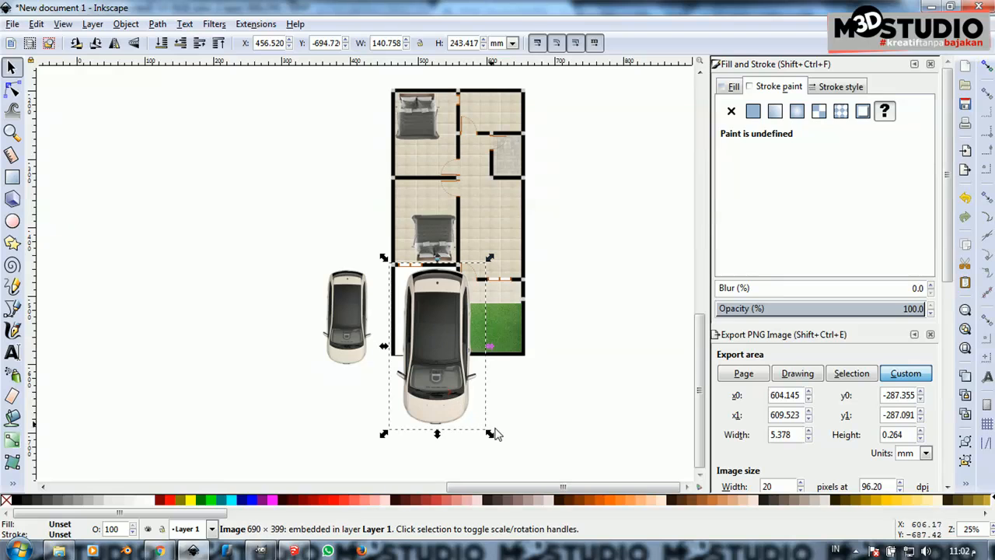
# Scale the cut-out car proportionally to about 77 × 132 mm and fit it inside the carport
pyautogui.moveTo(493, 437); pyautogui.dragTo(455, 395)
pyautogui.scroll(2, 423, 309)
pyautogui.moveTo(406, 295); pyautogui.dragTo(438, 312)
pyautogui.moveTo(498, 428); pyautogui.dragTo(488, 422)
pyautogui.moveTo(433, 341); pyautogui.dragTo(422, 334)
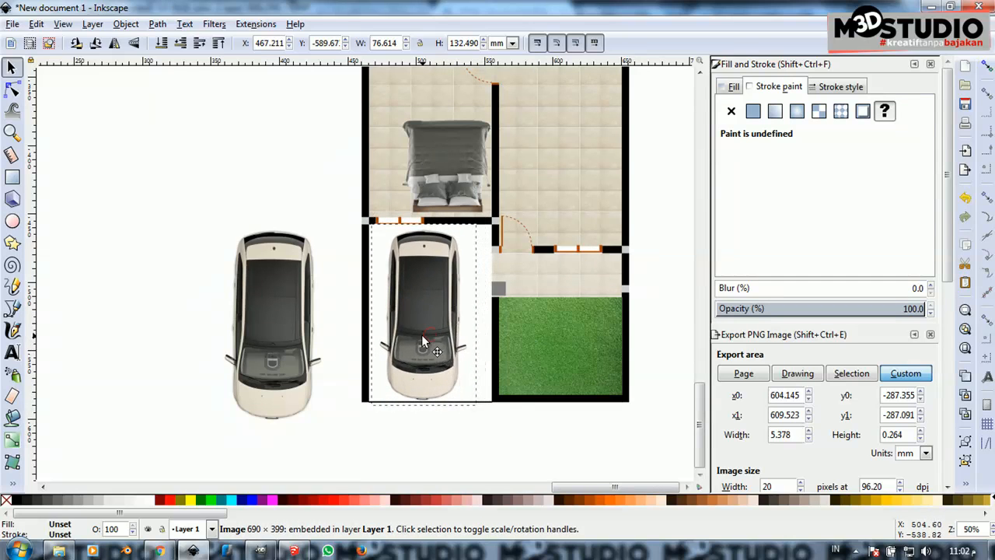
# Delete the older car image with the white background beside the carport
pyautogui.scroll(-1, 425, 315)
pyautogui.click(324, 321)
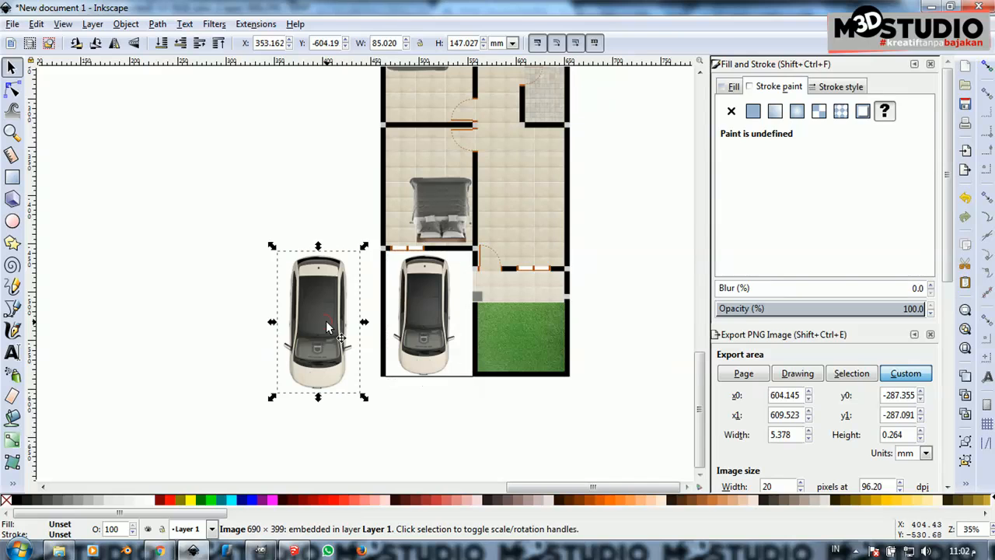
pyautogui.press('Delete')
# Widen the car in the carport to about 87 mm, keeping its length and centre, and deselect it
pyautogui.click(410, 325)
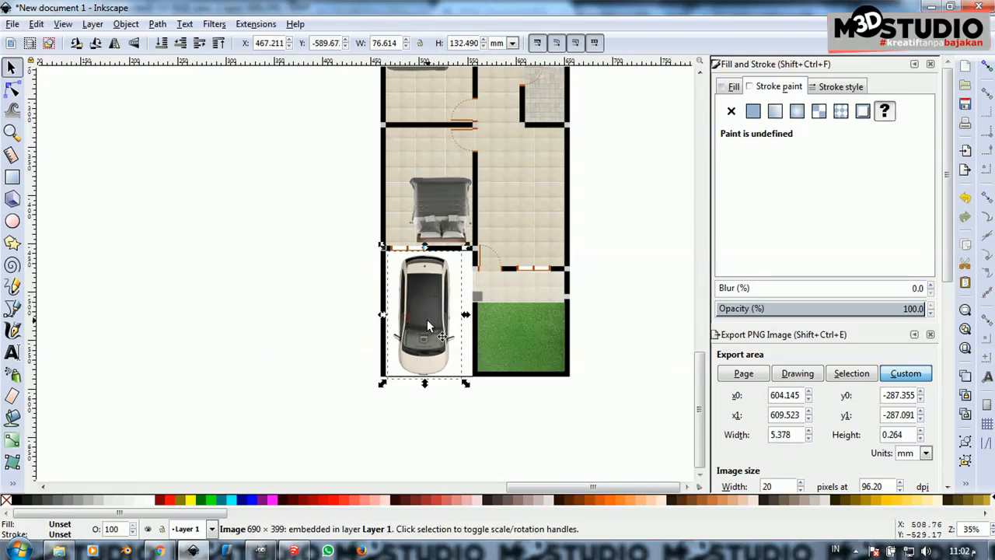
pyautogui.scroll(1, 429, 327)
pyautogui.moveTo(479, 317); pyautogui.dragTo(444, 311)
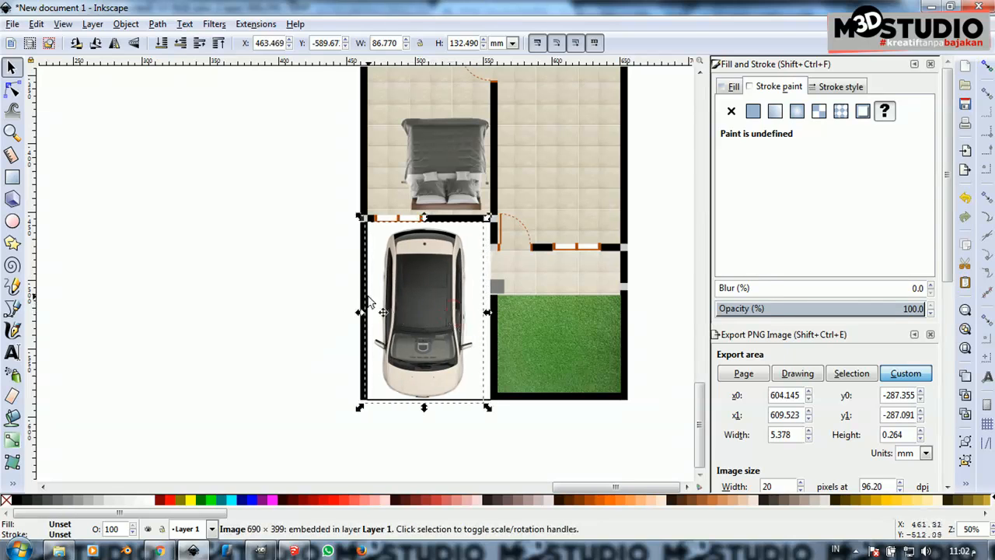
pyautogui.click(262, 282)
pyautogui.scroll(-2, 329, 355)
pyautogui.scroll(1, 424, 292)
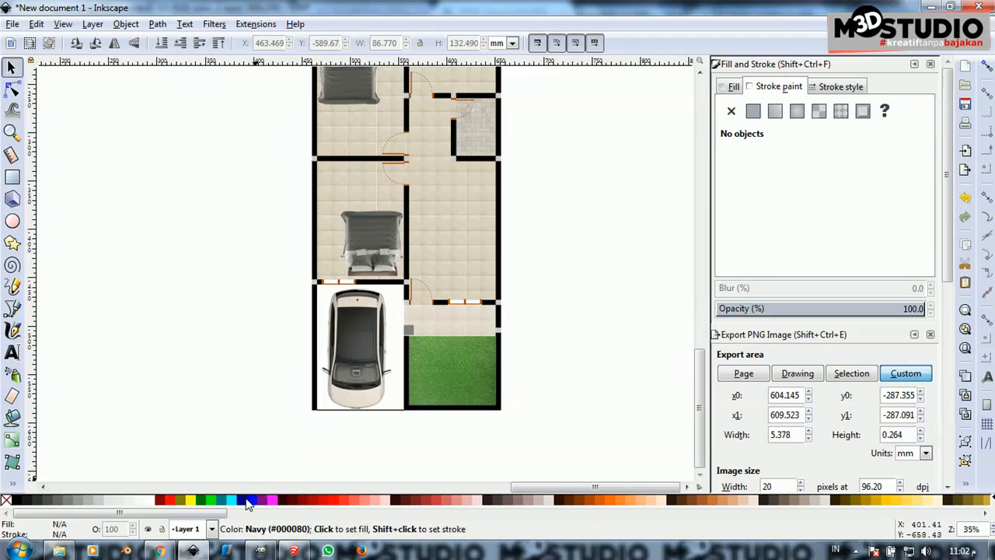
# Switch to the Chrome browser and search Google Images for "toilet top view"
pyautogui.click(159, 550)
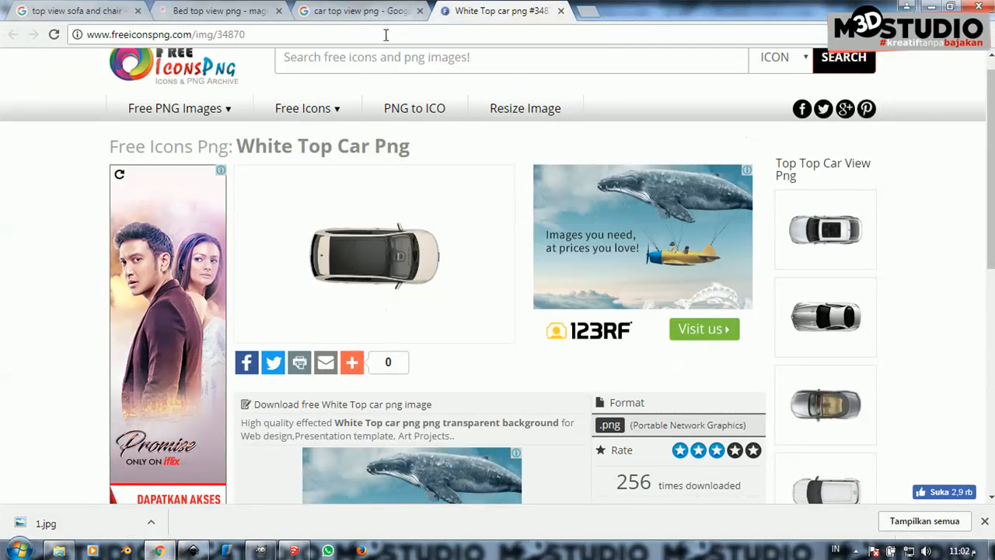
pyautogui.click(385, 35)
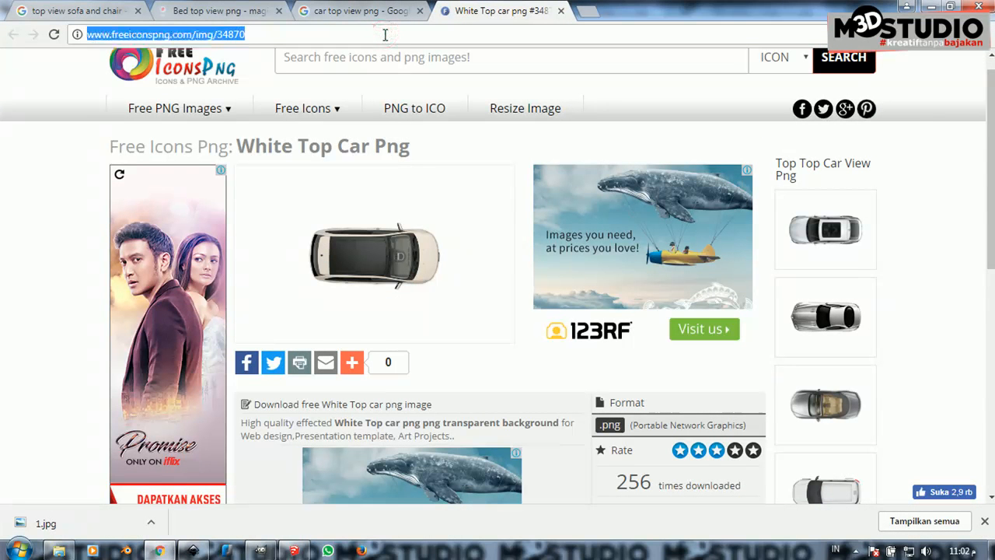
pyautogui.write('toilet')
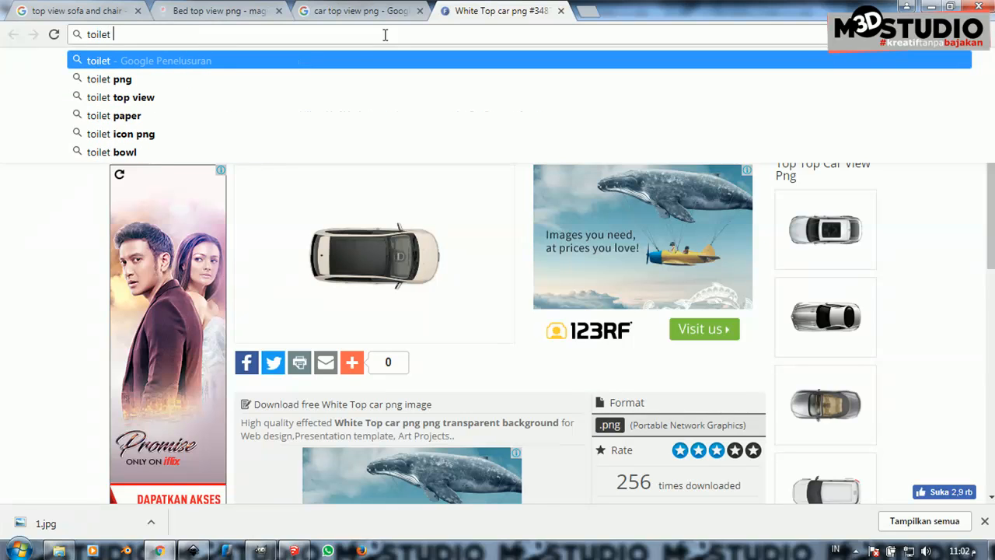
pyautogui.write(' top view')
pyautogui.press('Return')
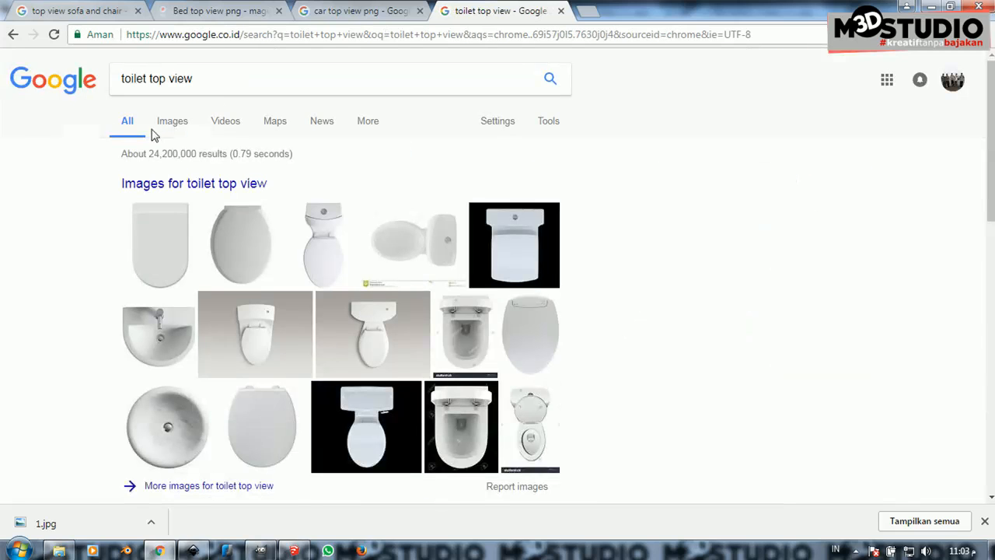
pyautogui.click(173, 122)
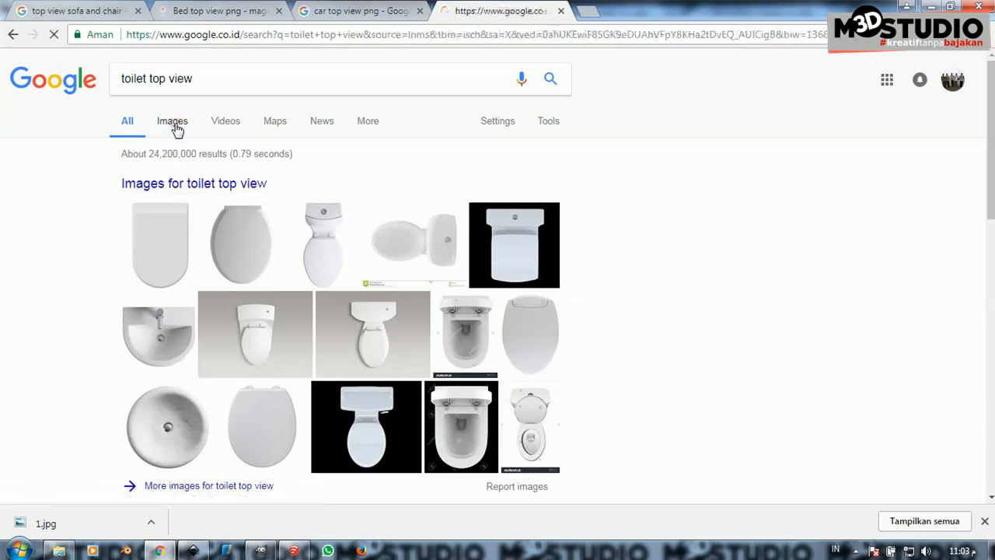
# Browse the toilet image results and preview the Dreamstime picture of a clean toilet seen from above
pyautogui.scroll(-1, 399, 276)
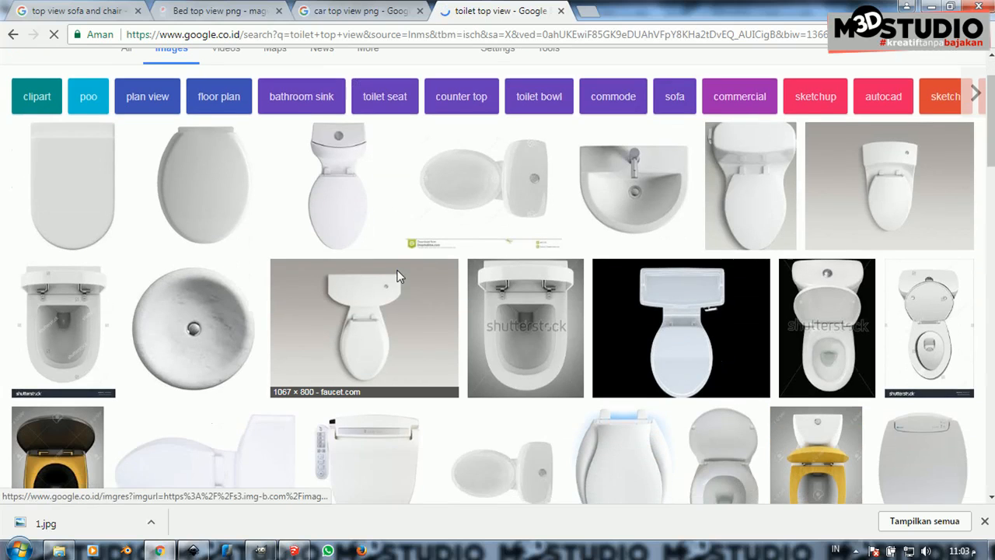
pyautogui.scroll(-1, 398, 277)
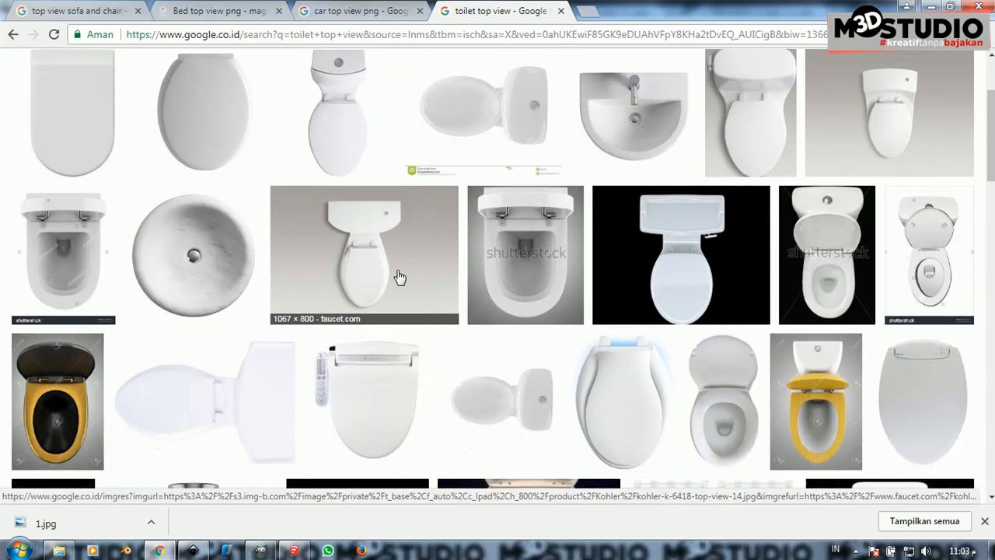
pyautogui.scroll(1, 397, 277)
pyautogui.click(495, 191)
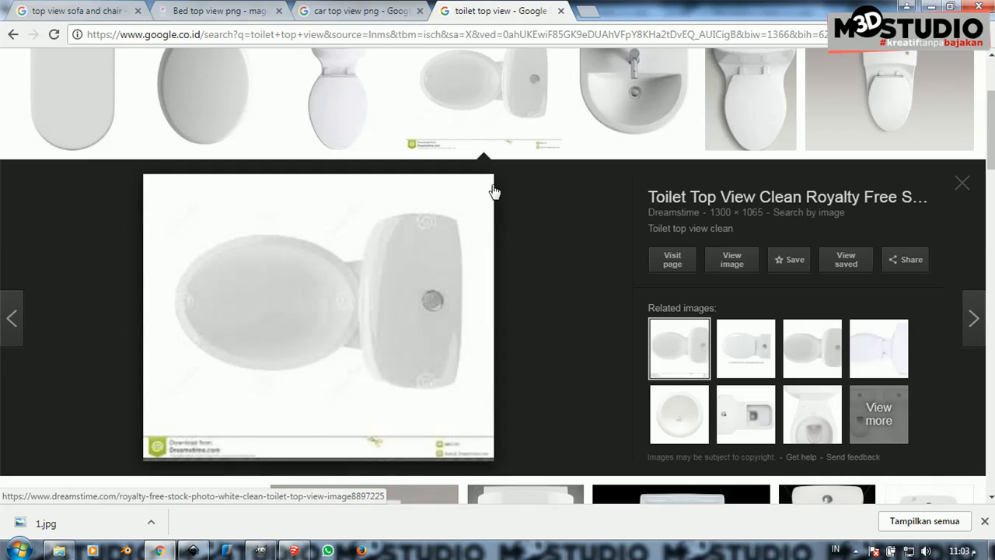
# Refine the image search to "toilet top view png"
pyautogui.scroll(2, 511, 239)
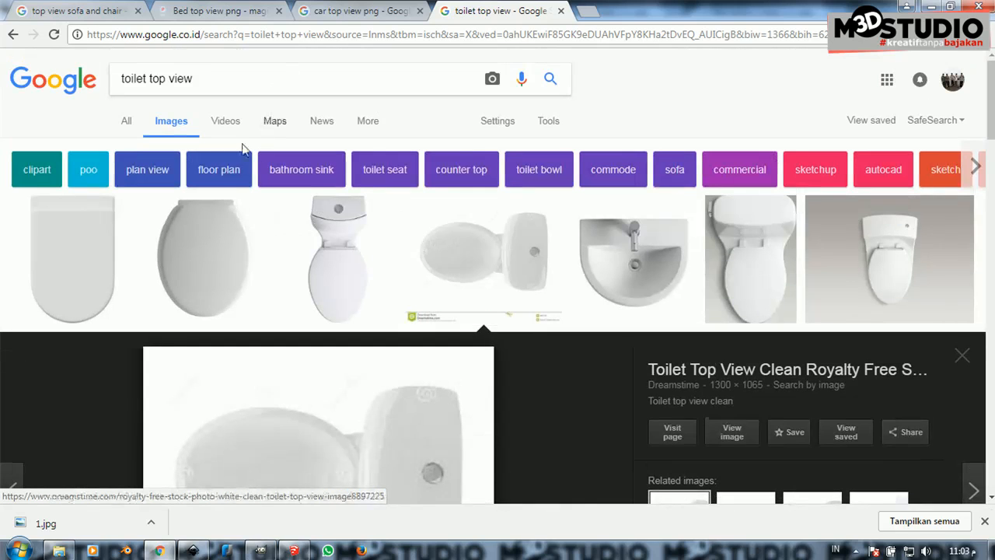
pyautogui.click(254, 72)
pyautogui.write('png')
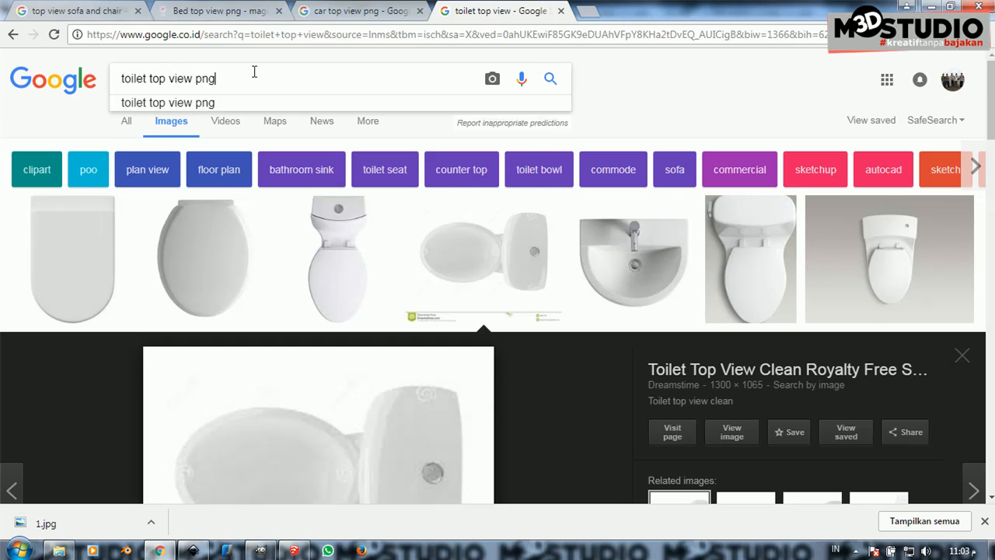
pyautogui.press('Return')
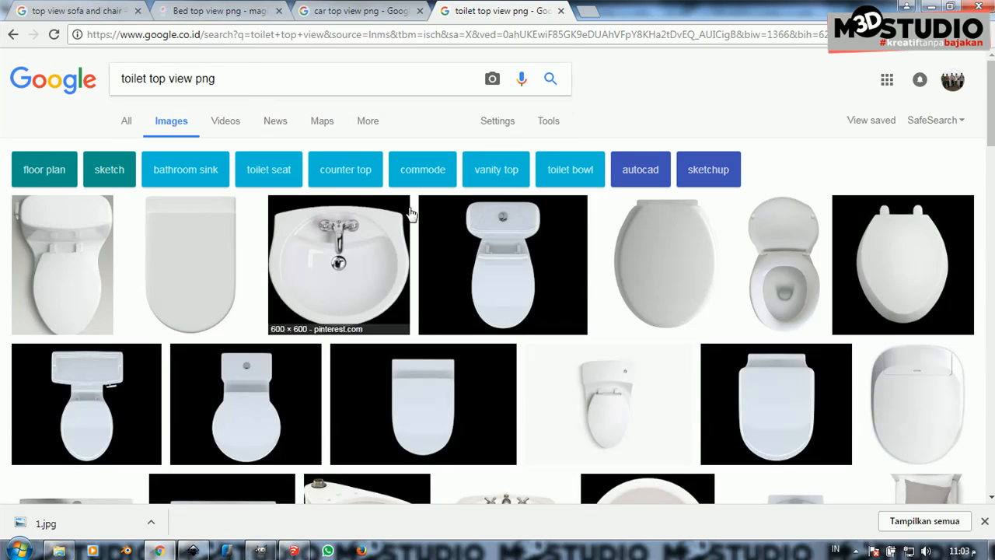
# Preview the Bathrooms.com close coupled toilet seen from above and save it as a PNG image in Downloads
pyautogui.click(519, 258)
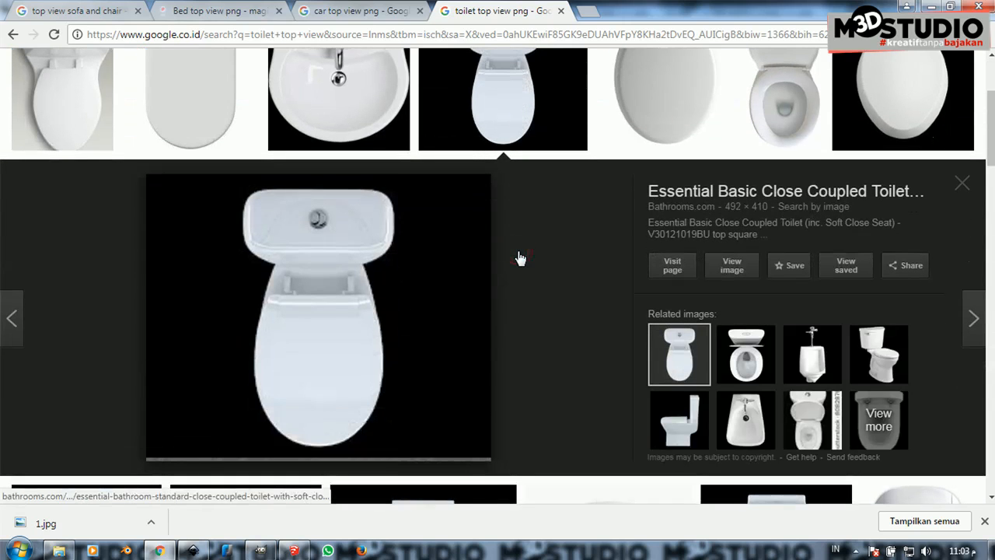
pyautogui.rightClick(369, 257)
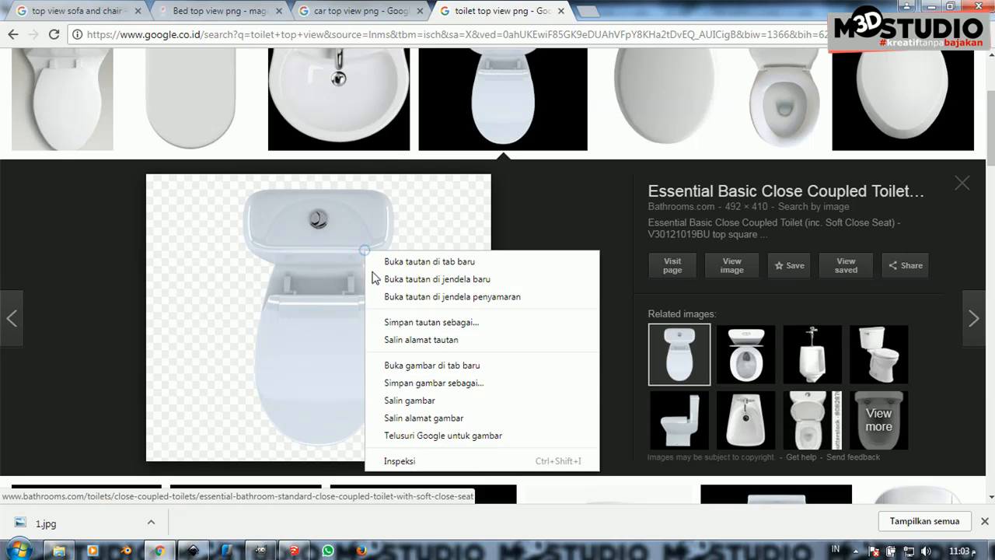
pyautogui.click(432, 388)
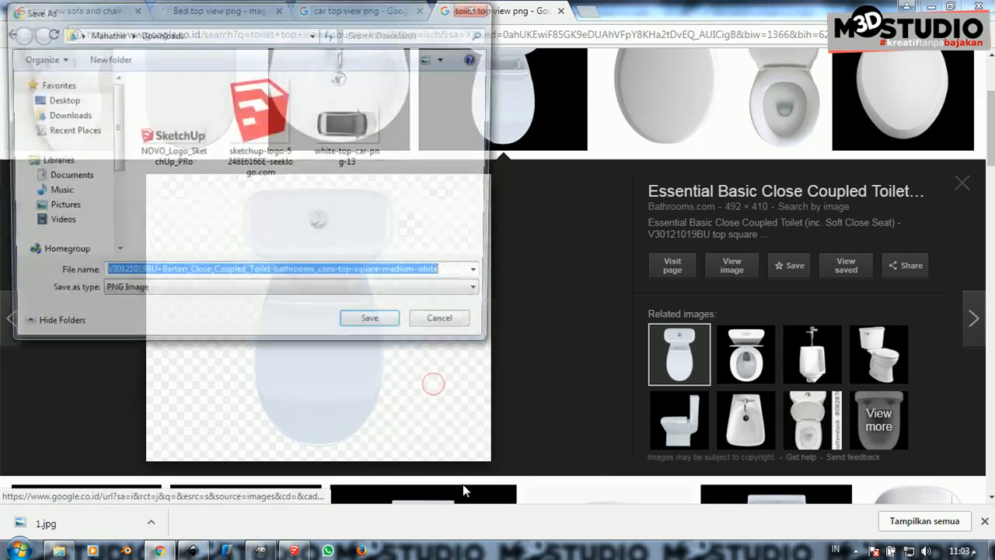
pyautogui.click(375, 327)
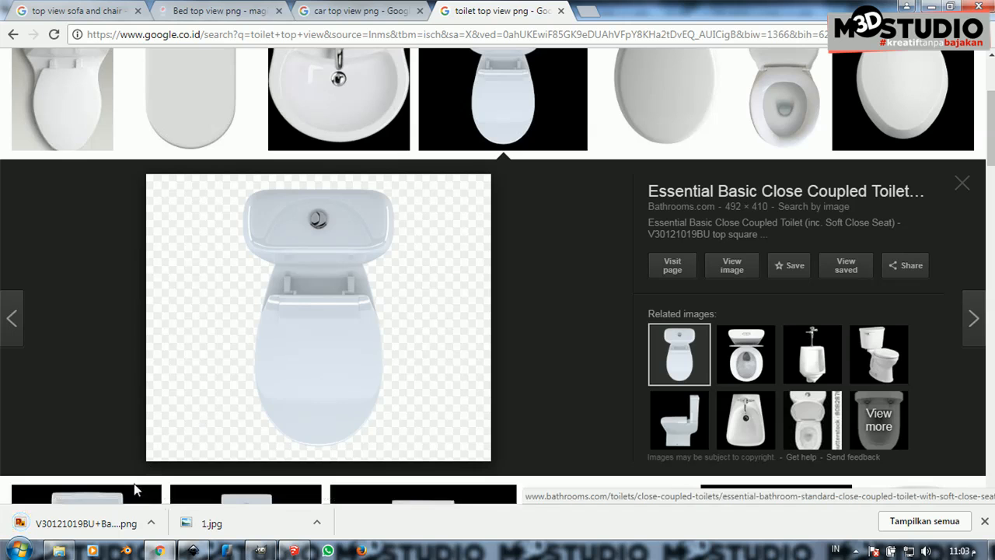
# Import the downloaded toilet PNG into the Inkscape floor plan as an embedded image and move it over the bathroom area
pyautogui.moveTo(77, 524); pyautogui.dragTo(207, 442)
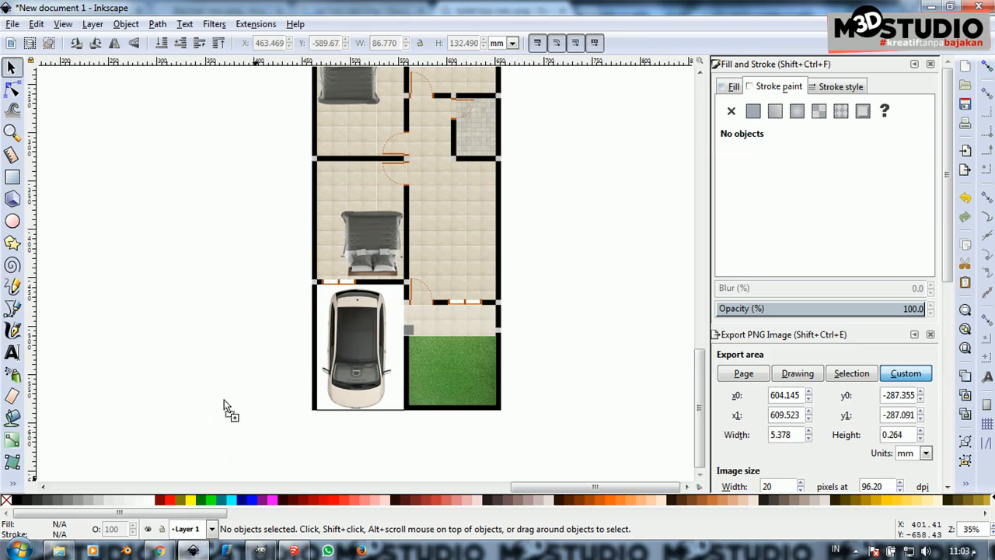
pyautogui.moveTo(223, 406); pyautogui.dragTo(223, 405)
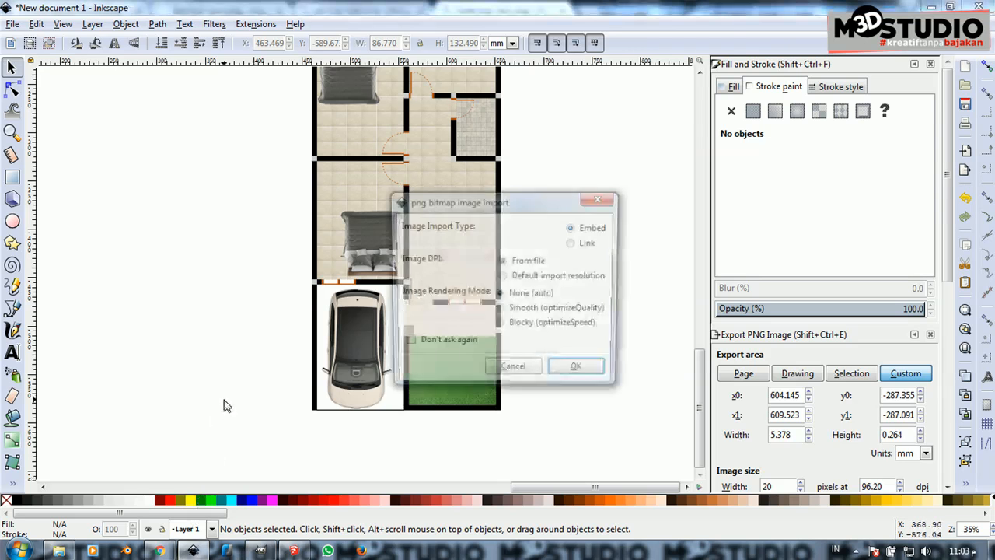
pyautogui.click(579, 372)
pyautogui.moveTo(573, 370); pyautogui.dragTo(458, 161)
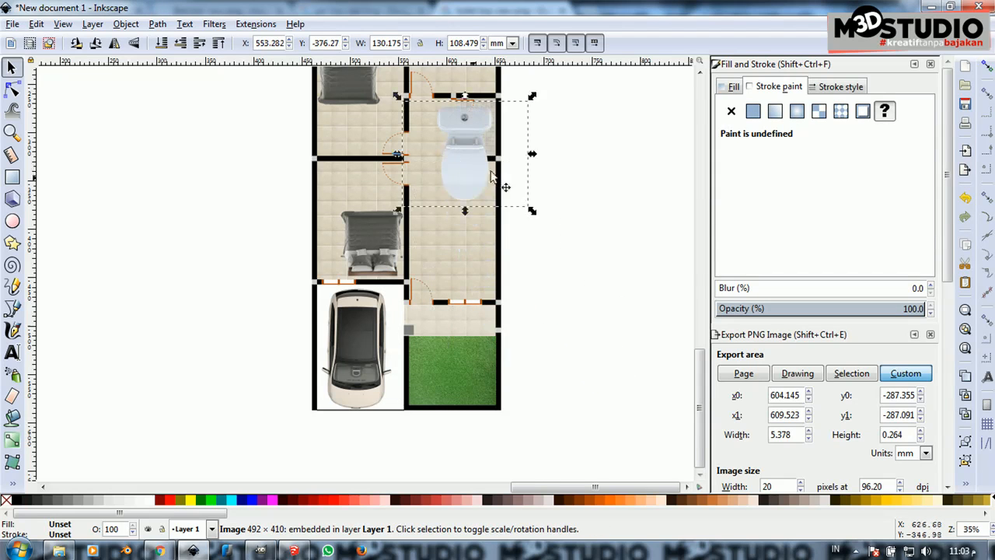
# Scale the toilet image to about 60 × 50 mm, move it into the bathroom and flip it vertically
pyautogui.scroll(2, 473, 115)
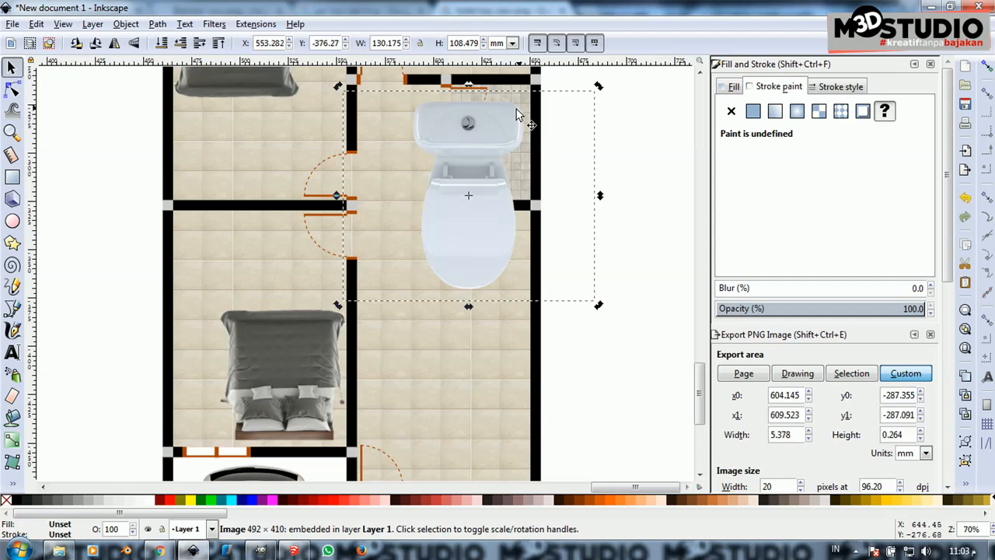
pyautogui.moveTo(589, 85); pyautogui.dragTo(455, 200)
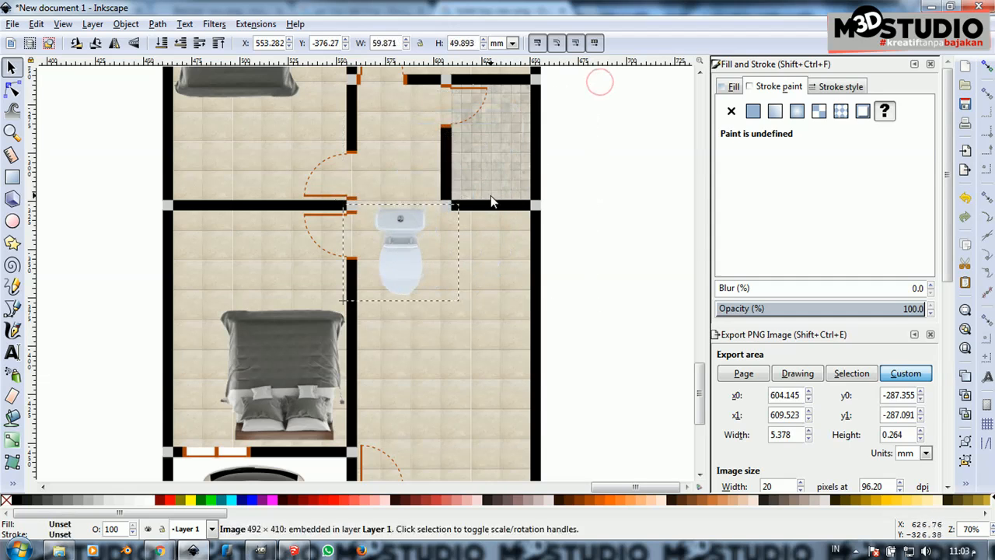
pyautogui.moveTo(405, 226); pyautogui.dragTo(510, 109)
pyautogui.press('v')
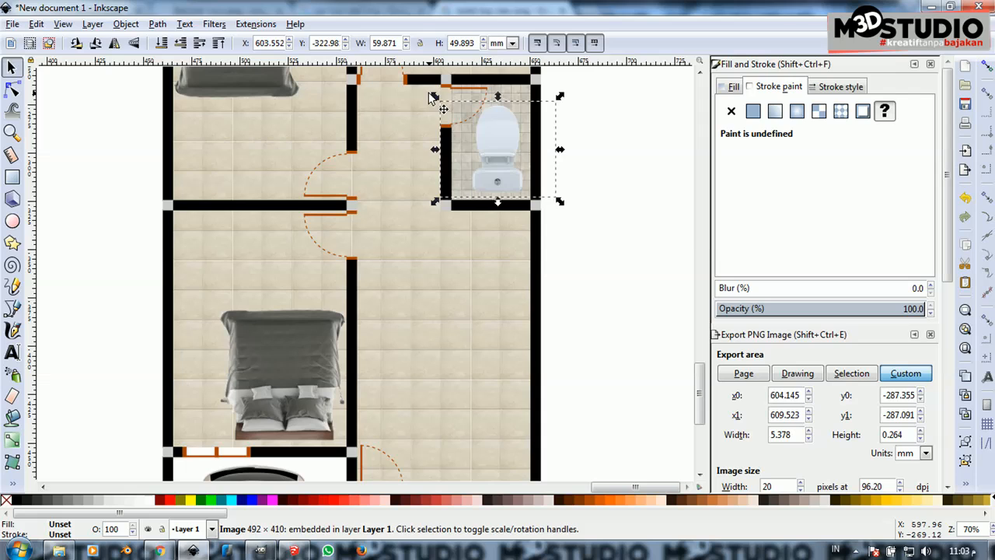
# Shrink the toilet image to about 34 × 29 mm, keeping the tank near the bathroom's lower wall
pyautogui.moveTo(433, 96); pyautogui.dragTo(477, 132)
pyautogui.moveTo(515, 162); pyautogui.dragTo(505, 163)
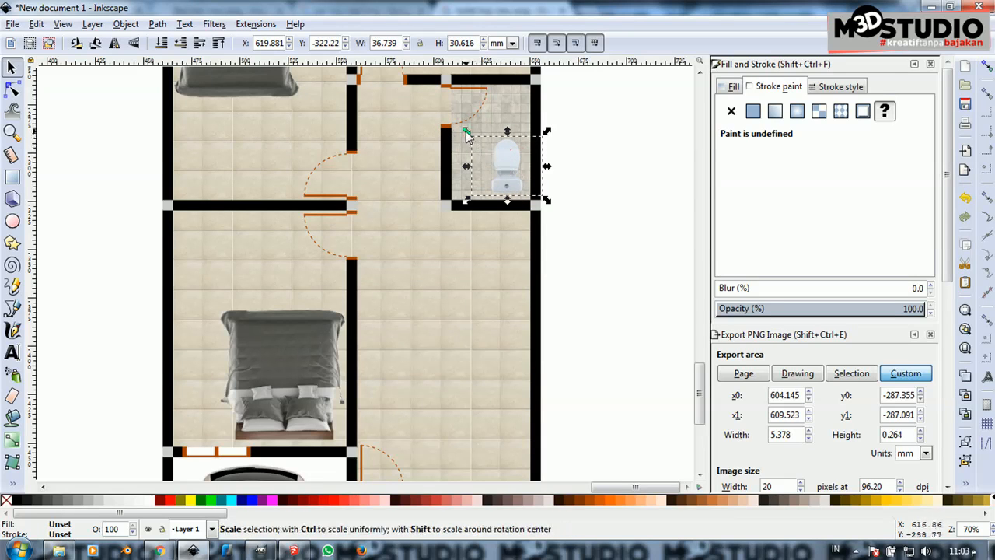
pyautogui.moveTo(468, 134); pyautogui.dragTo(497, 164)
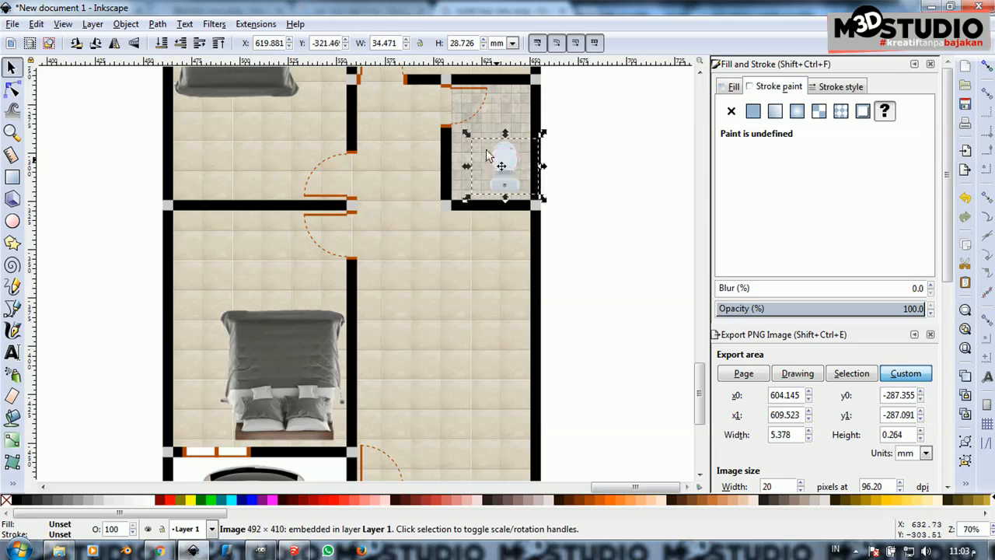
# Apply a previewed Drop Shadow to the toilet with 2.6 px blur radius, -1.0 px horizontal offset and -1.3 px vertical offset
pyautogui.click(217, 24)
pyautogui.moveTo(304, 264)
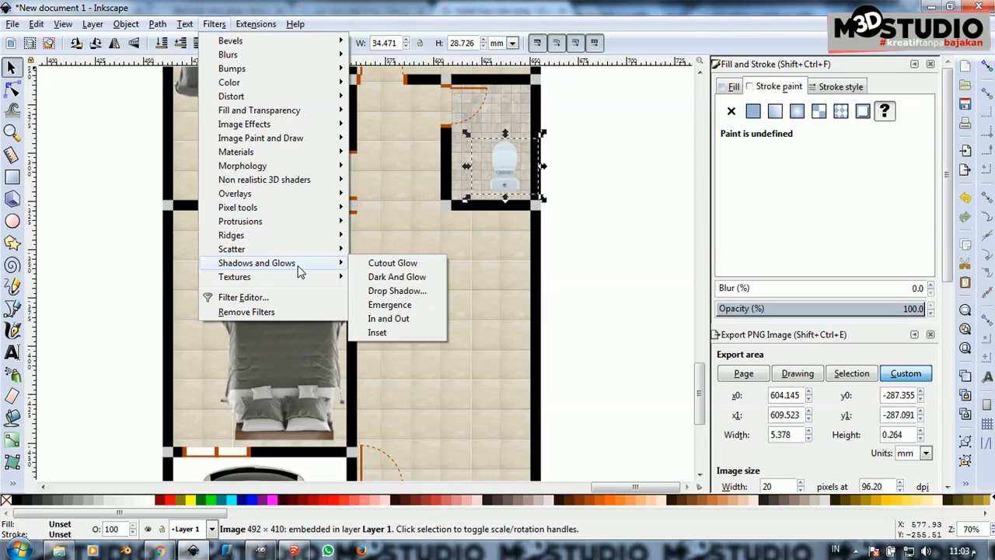
pyautogui.click(389, 291)
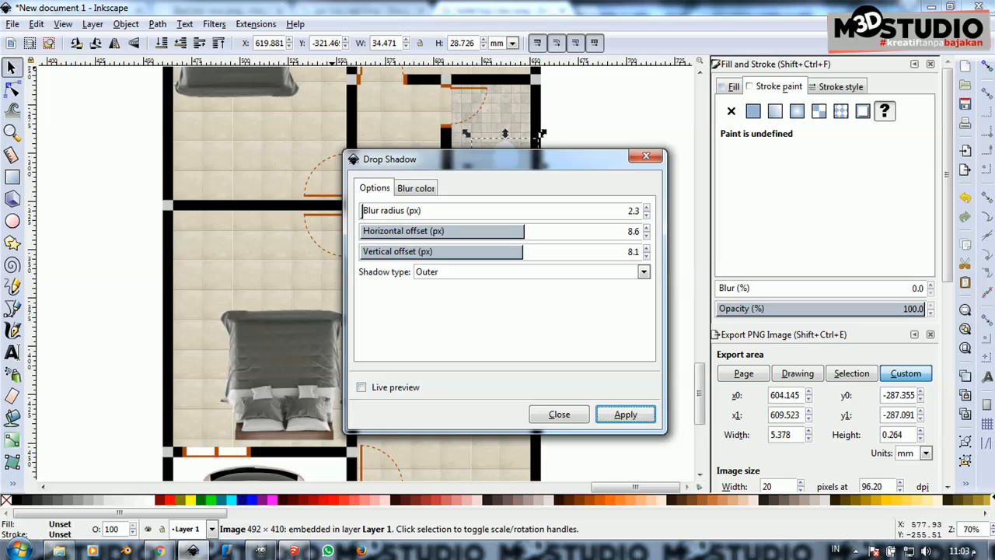
pyautogui.moveTo(442, 166); pyautogui.dragTo(538, 245)
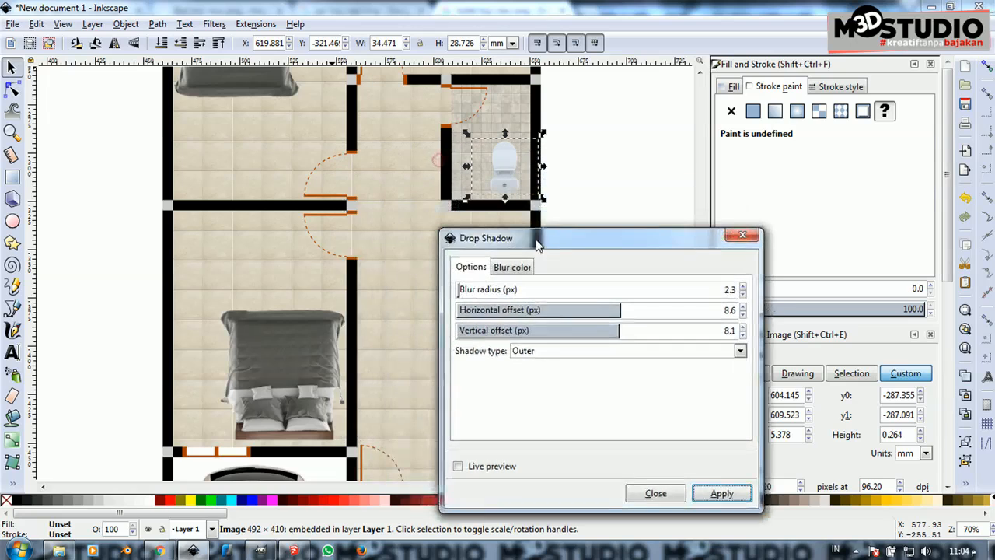
pyautogui.click(458, 466)
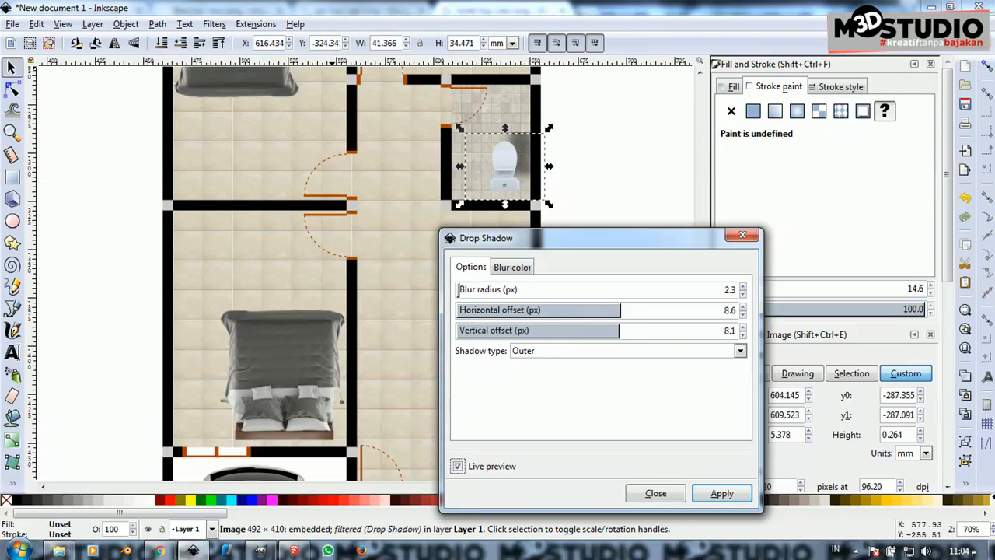
pyautogui.click(594, 310)
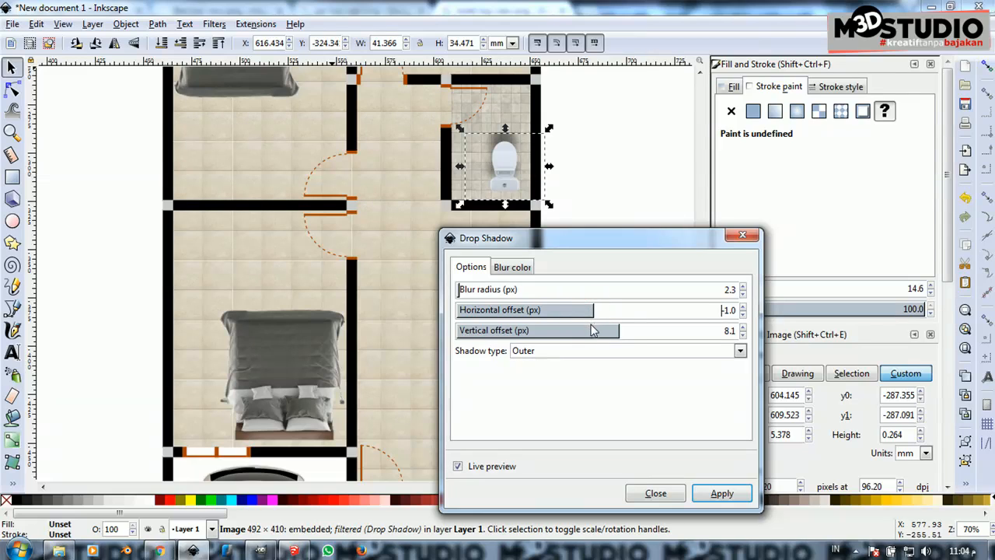
pyautogui.click(593, 330)
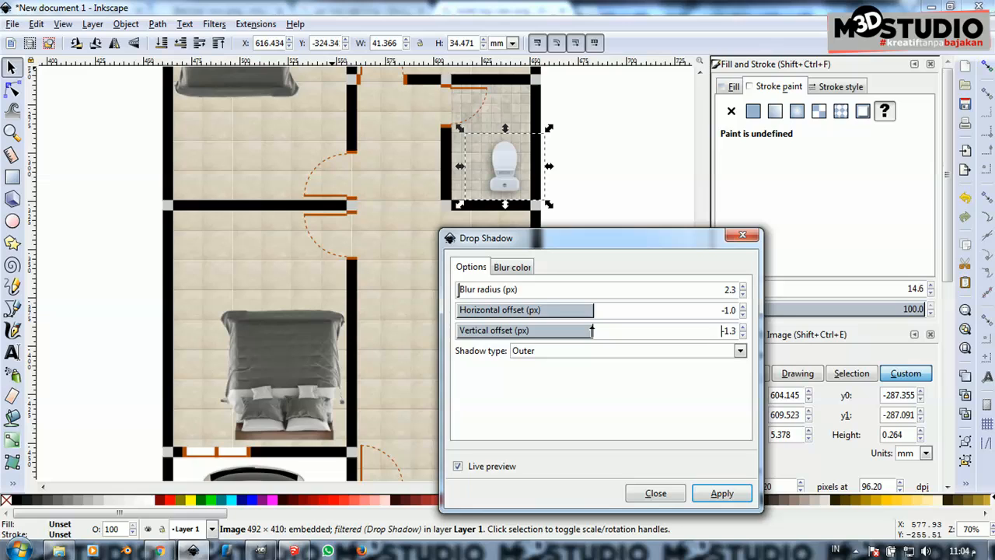
pyautogui.click(465, 291)
pyautogui.click(460, 290)
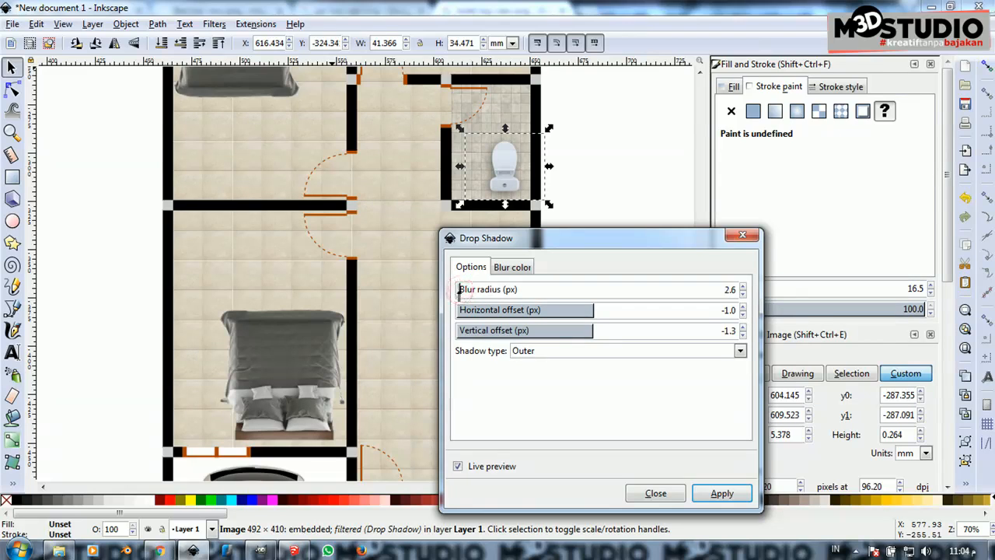
pyautogui.click(720, 493)
# Apply the same 2.6 px Drop Shadow to both bed images together, checking it with the live preview
pyautogui.scroll(-2, 321, 242)
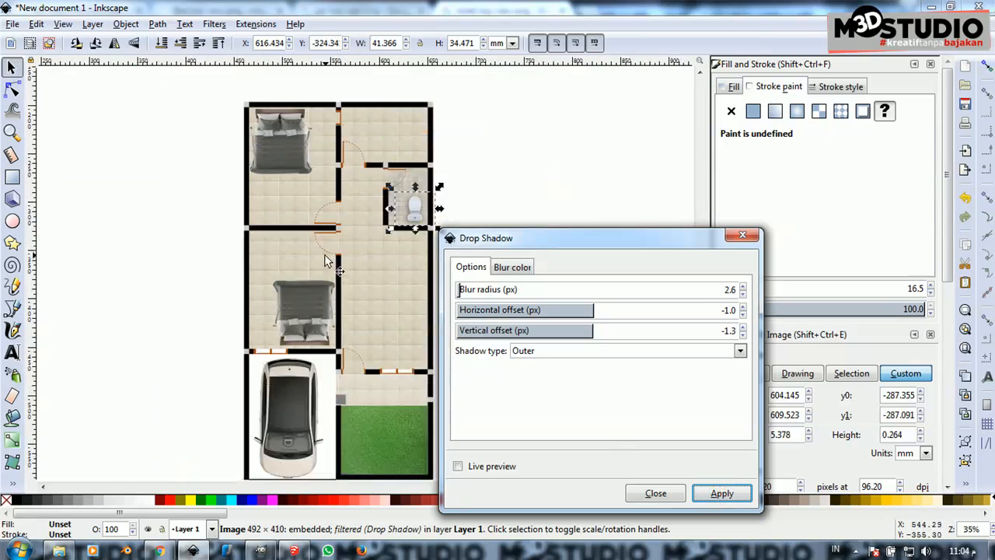
pyautogui.click(305, 303)
pyautogui.keyDown('shift'); pyautogui.click(281, 162); pyautogui.keyUp('shift')
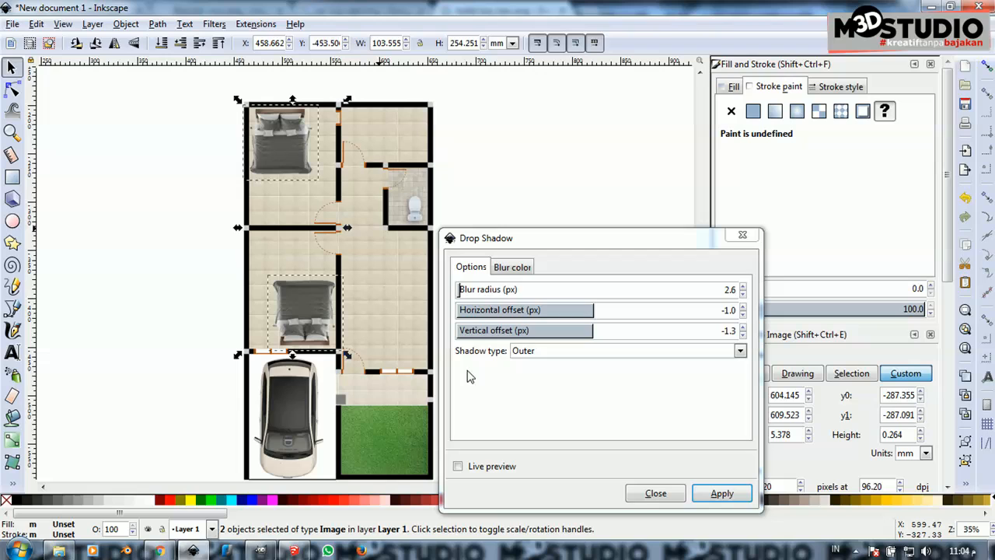
pyautogui.click(458, 466)
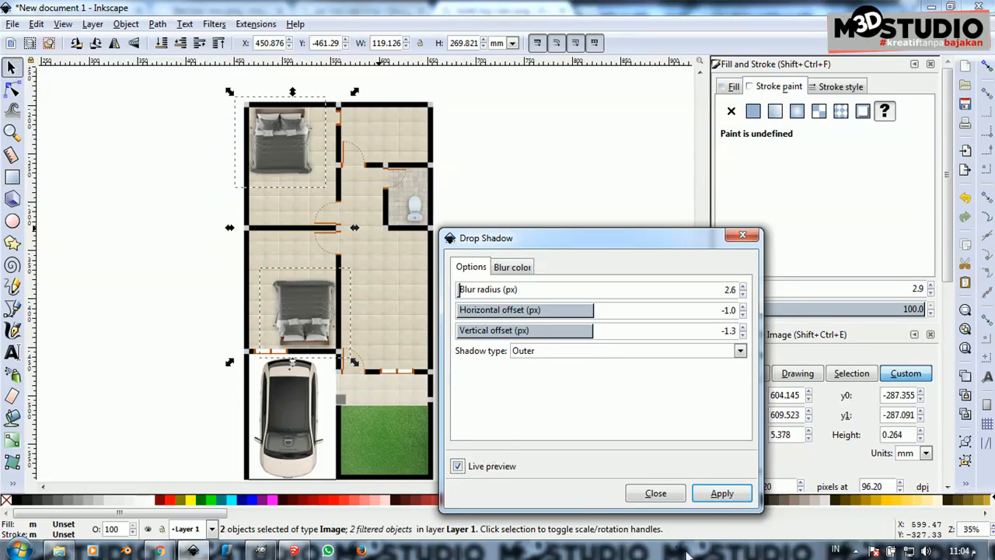
pyautogui.click(716, 502)
# Apply a Drop Shadow with a 6.3 px blur radius to the carport car, close the filter settings and deselect the car
pyautogui.click(279, 415)
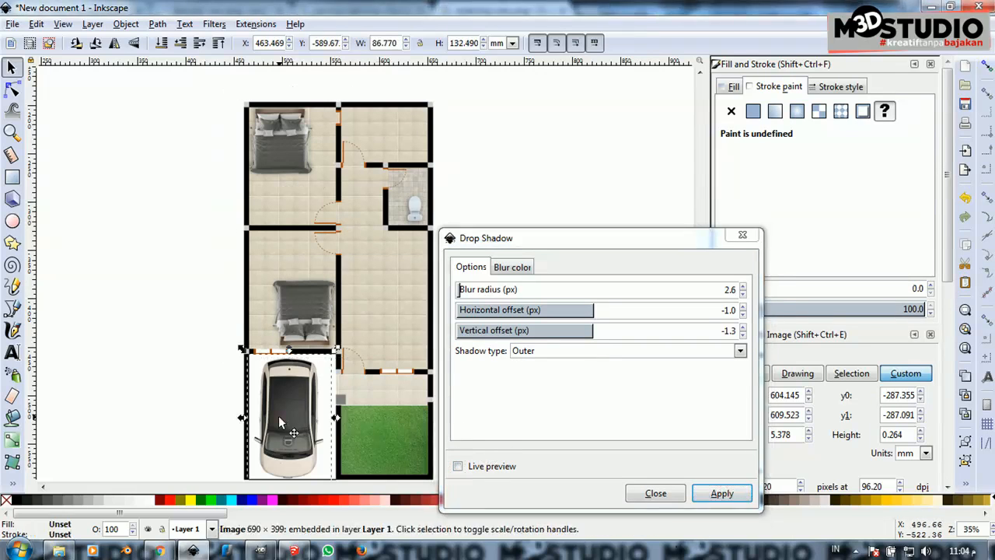
pyautogui.click(458, 466)
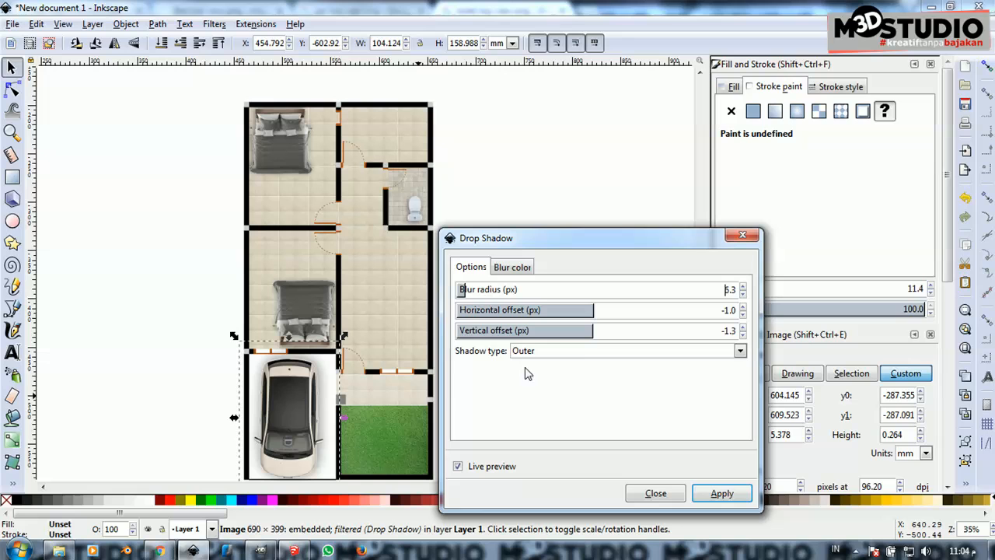
pyautogui.click(715, 493)
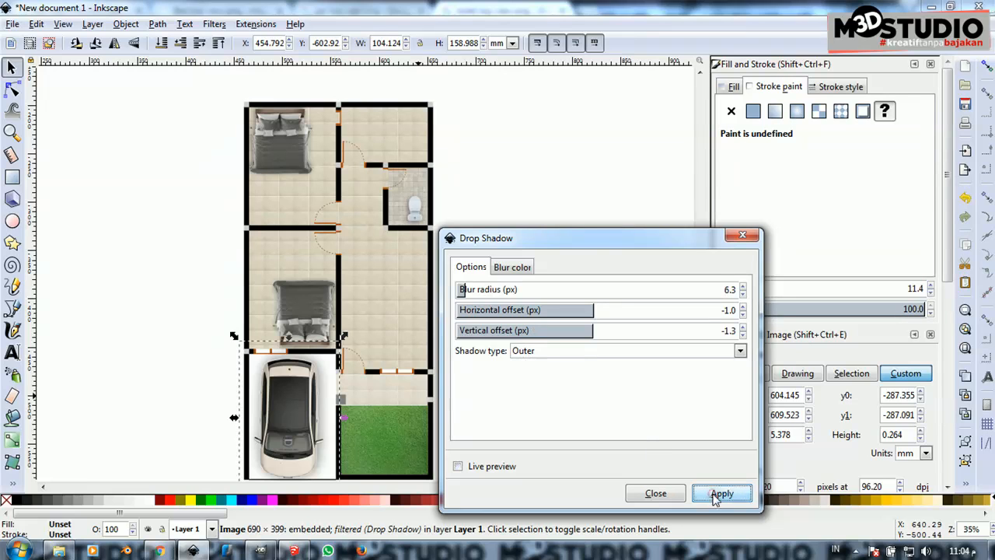
pyautogui.click(658, 493)
pyautogui.click(493, 378)
pyautogui.scroll(-1, 379, 331)
pyautogui.scroll(1, 379, 327)
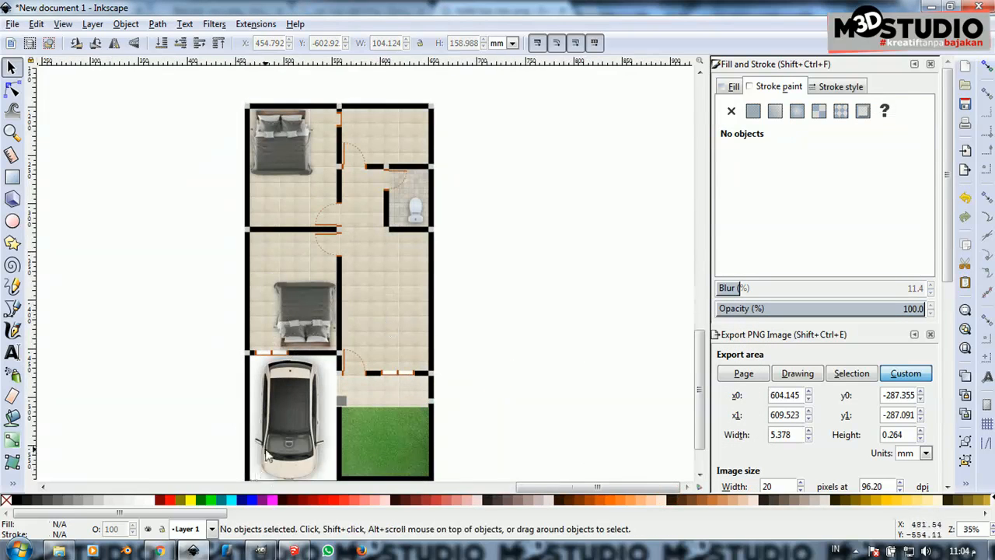
# Switch to Chrome, browse the related "top view sofa and chair" images and return to the original search results
pyautogui.click(167, 550)
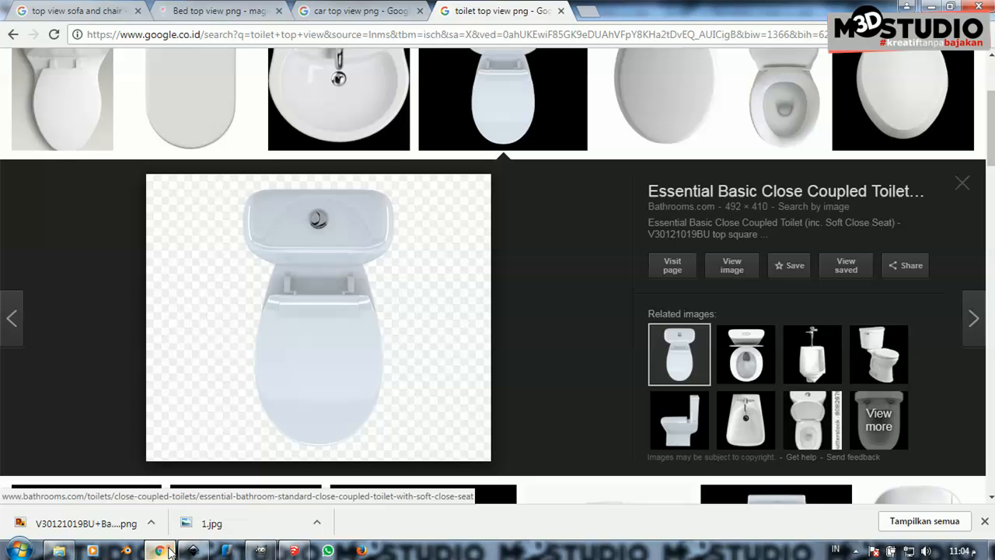
pyautogui.click(78, 9)
pyautogui.scroll(4, 389, 264)
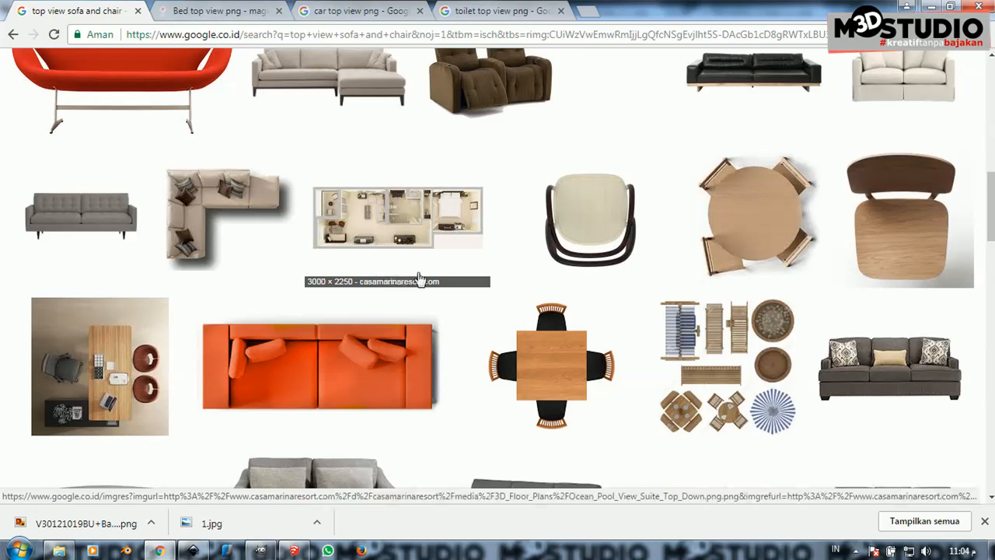
pyautogui.scroll(4, 420, 278)
pyautogui.scroll(3, 435, 278)
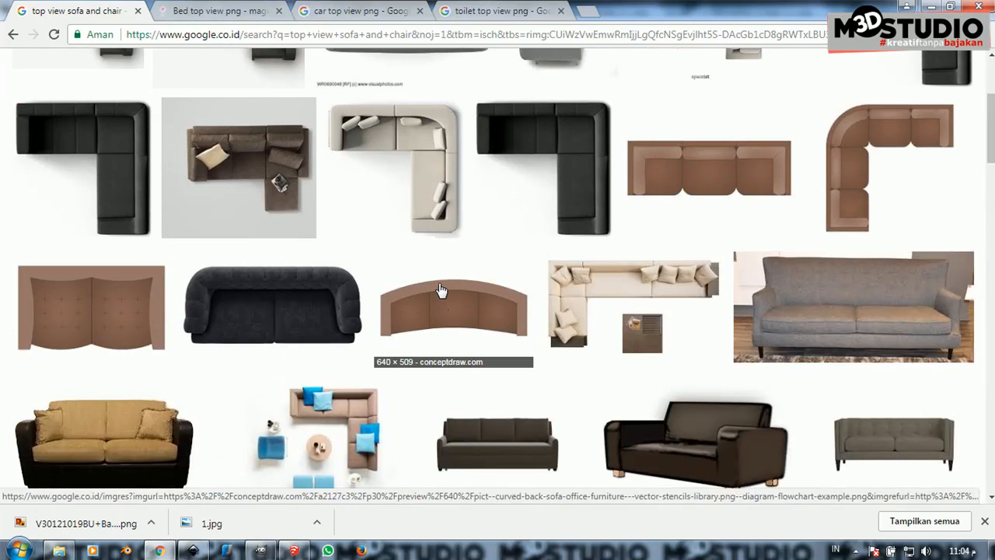
pyautogui.scroll(2, 462, 290)
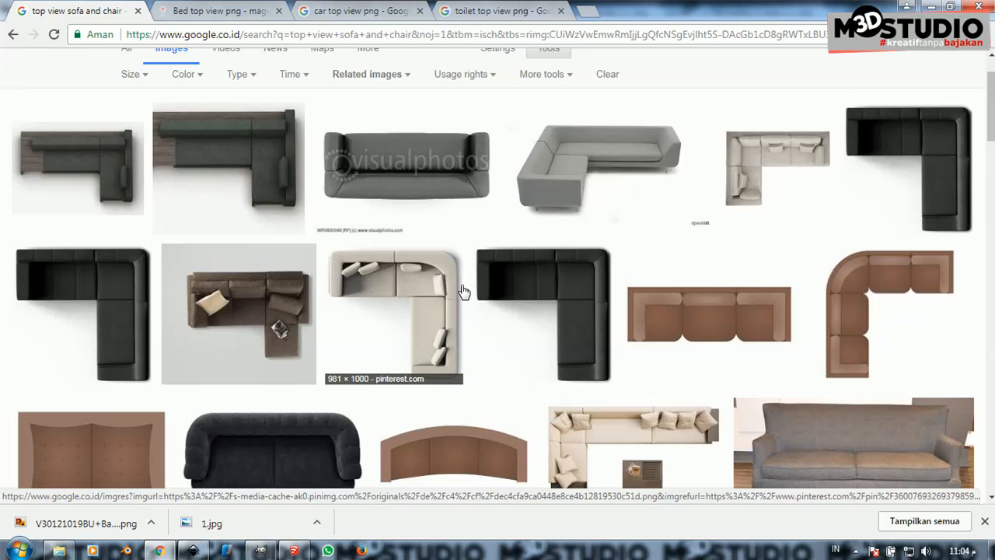
pyautogui.scroll(1, 463, 291)
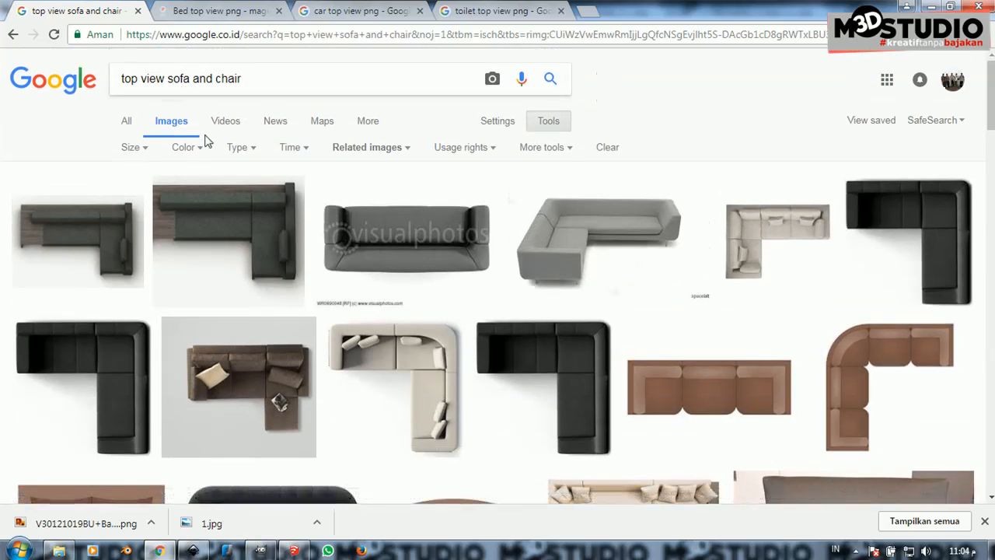
pyautogui.click(14, 35)
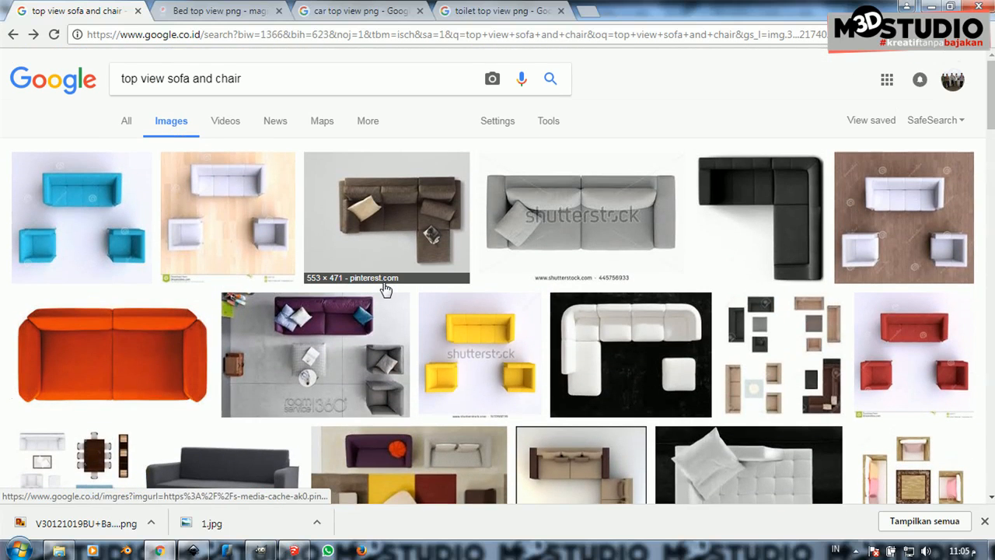
# Look through the sofa image results and open the grey two-seat top-view sofa from Shutterstock at full size
pyautogui.scroll(-1, 385, 289)
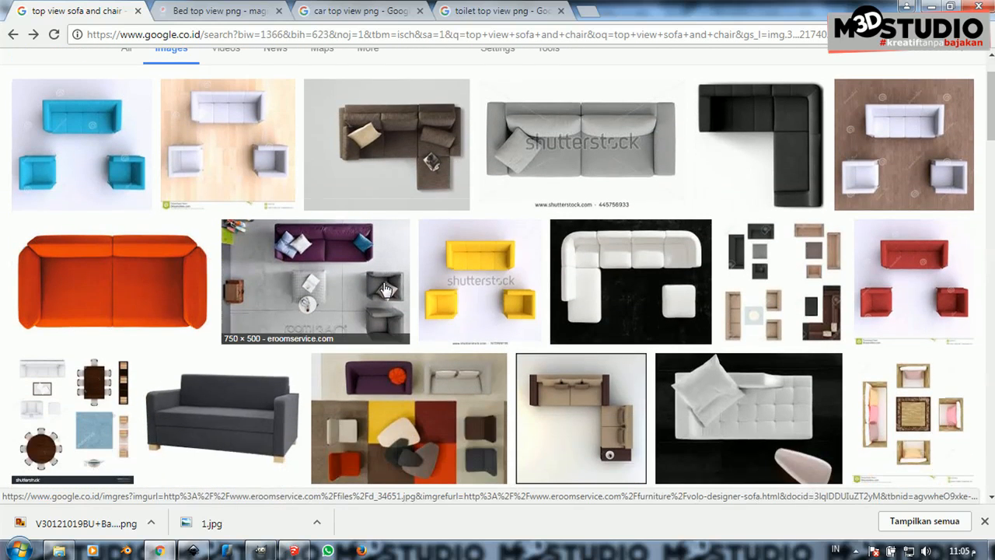
pyautogui.scroll(-3, 386, 289)
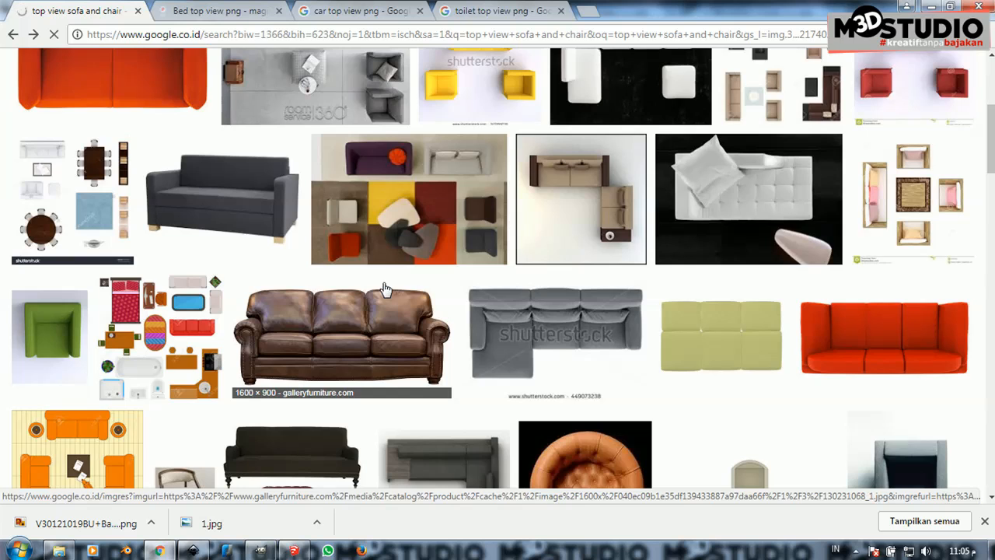
pyautogui.scroll(4, 386, 290)
pyautogui.click(576, 208)
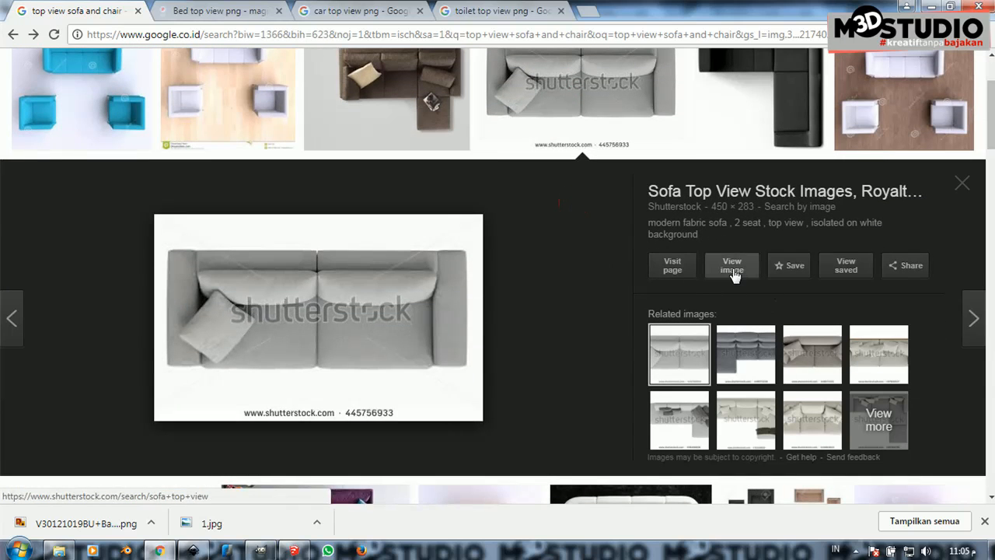
pyautogui.scroll(-1, 615, 343)
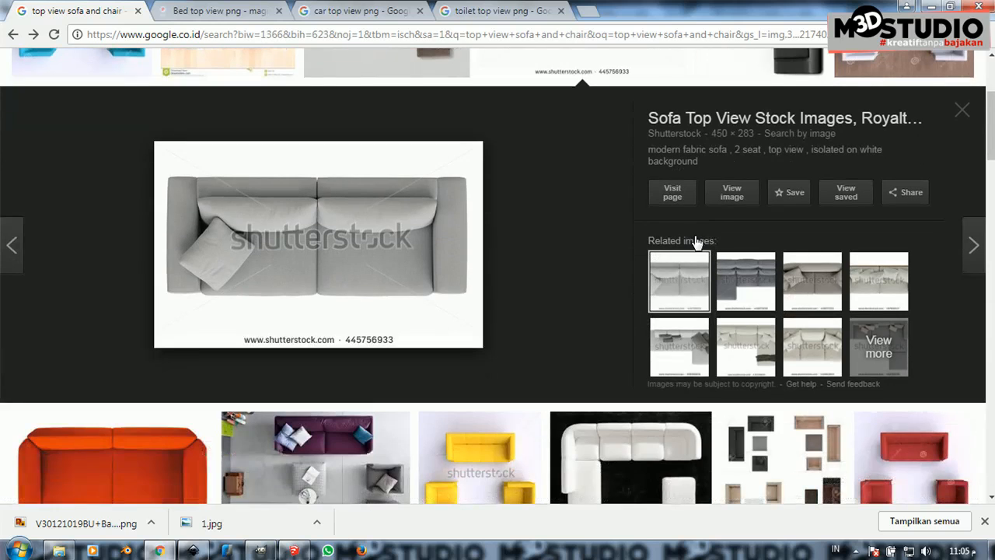
pyautogui.click(744, 195)
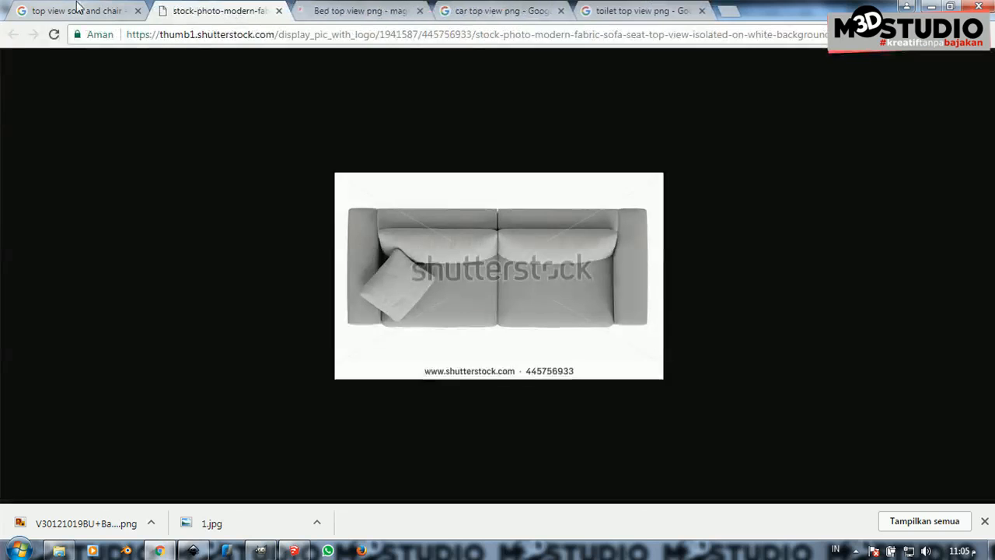
# Return to the sofa search results and open the beige L-shaped sofa image from magiel.info at full size
pyautogui.click(90, 11)
pyautogui.scroll(-2, 338, 231)
pyautogui.scroll(-1, 338, 231)
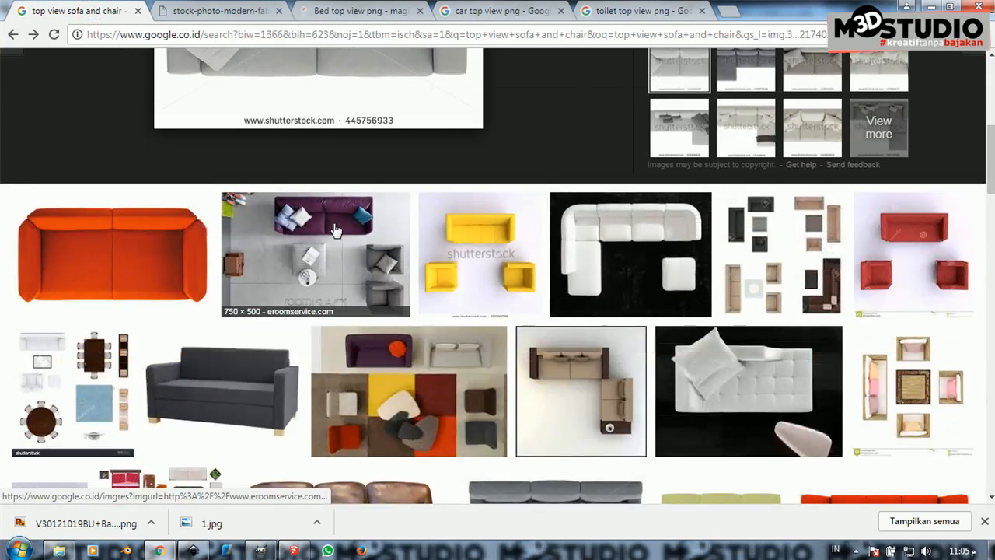
pyautogui.scroll(-3, 302, 249)
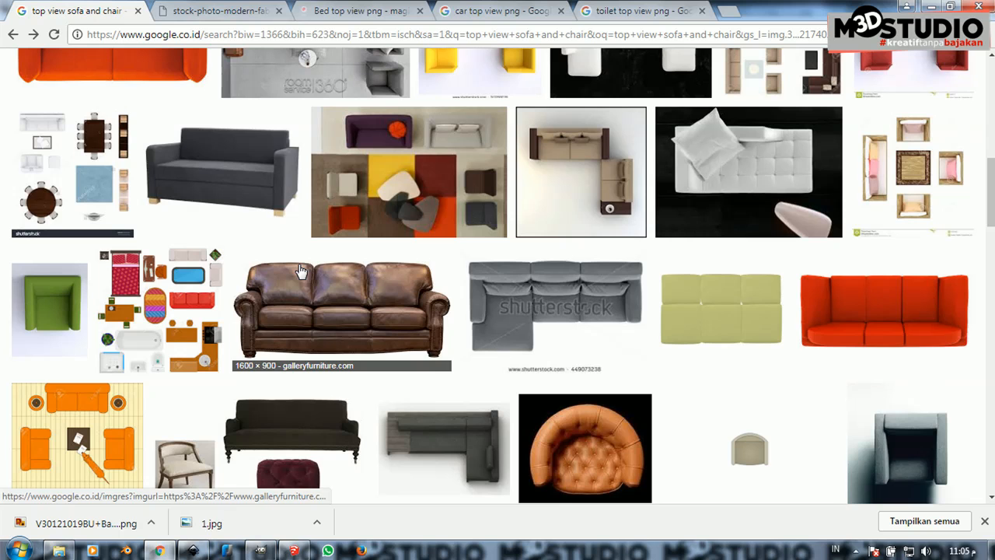
pyautogui.click(566, 165)
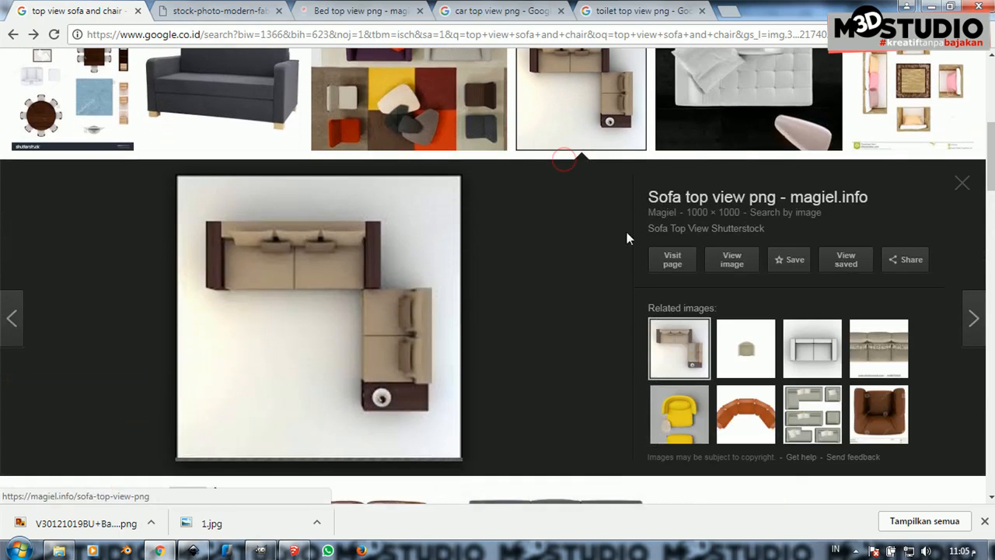
pyautogui.click(732, 268)
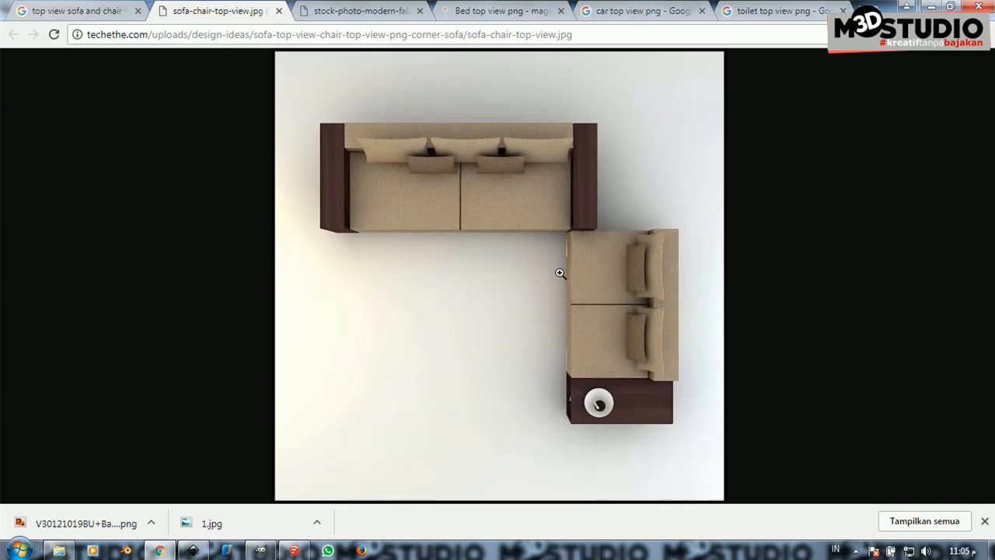
# Copy the L-shaped sofa image and paste it into the Inkscape drawing beside the floor plan
pyautogui.rightClick(500, 282)
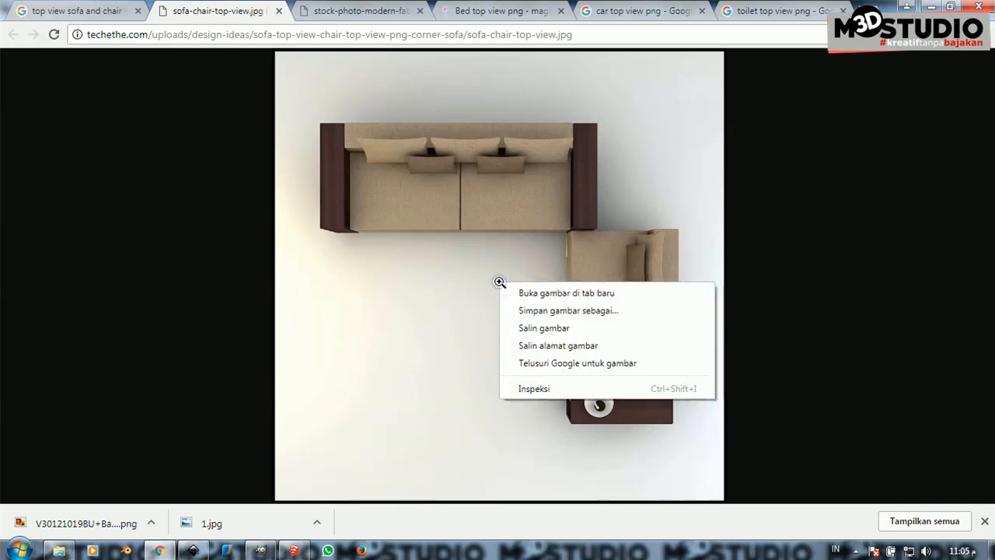
pyautogui.click(572, 329)
pyautogui.click(193, 550)
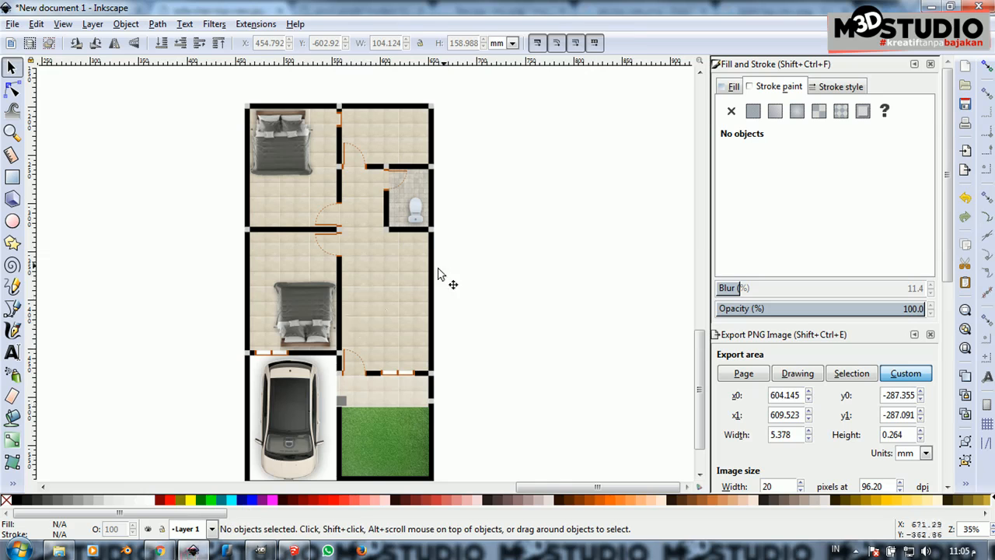
pyautogui.rightClick(469, 256)
pyautogui.click(517, 336)
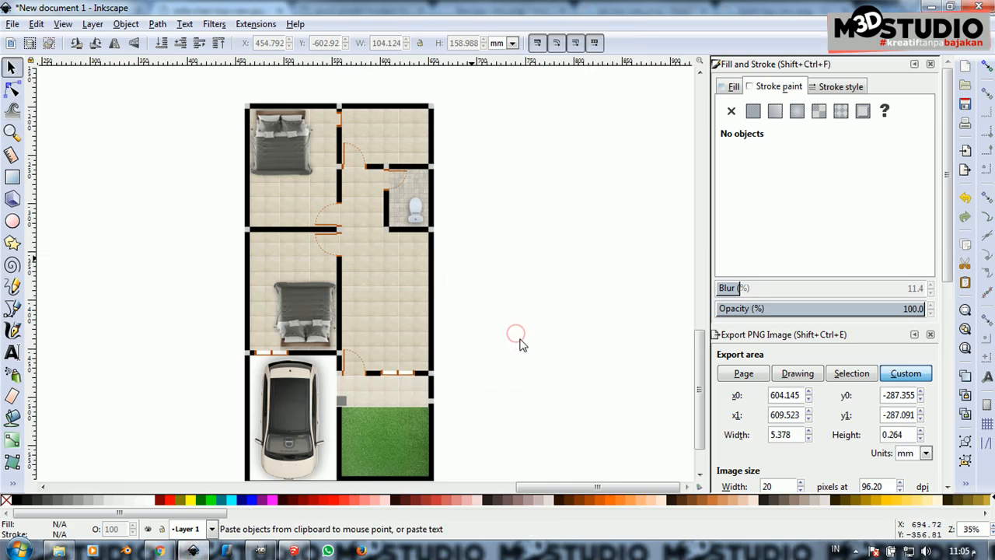
pyautogui.moveTo(523, 340); pyautogui.dragTo(596, 322)
# Start a Bezier outline at the sofa's inner corner and trace the long sofa's front, outer arm and back edges
pyautogui.scroll(-2, 322, 313)
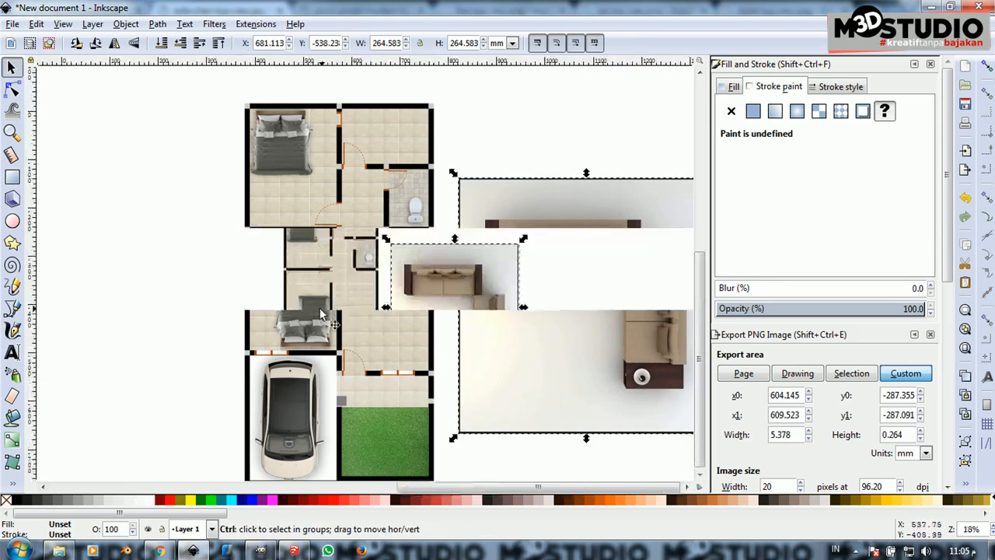
pyautogui.scroll(-2, 323, 314)
pyautogui.scroll(6, 436, 291)
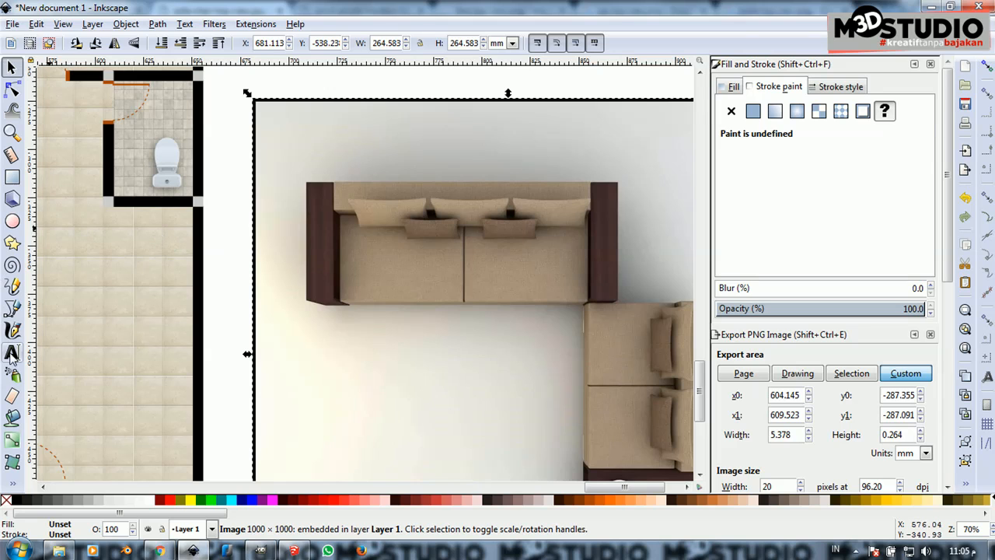
pyautogui.click(12, 308)
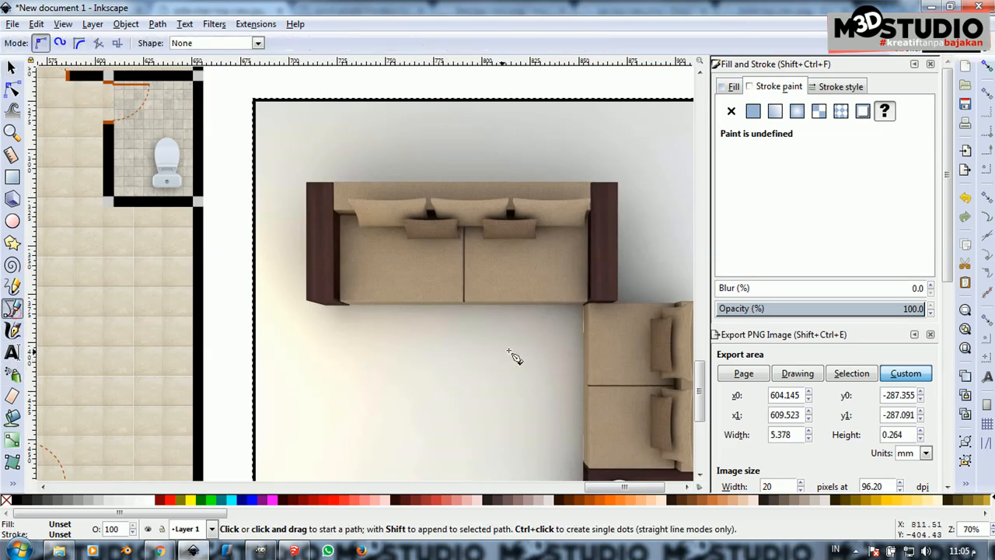
pyautogui.click(584, 306)
pyautogui.scroll(4, 349, 319)
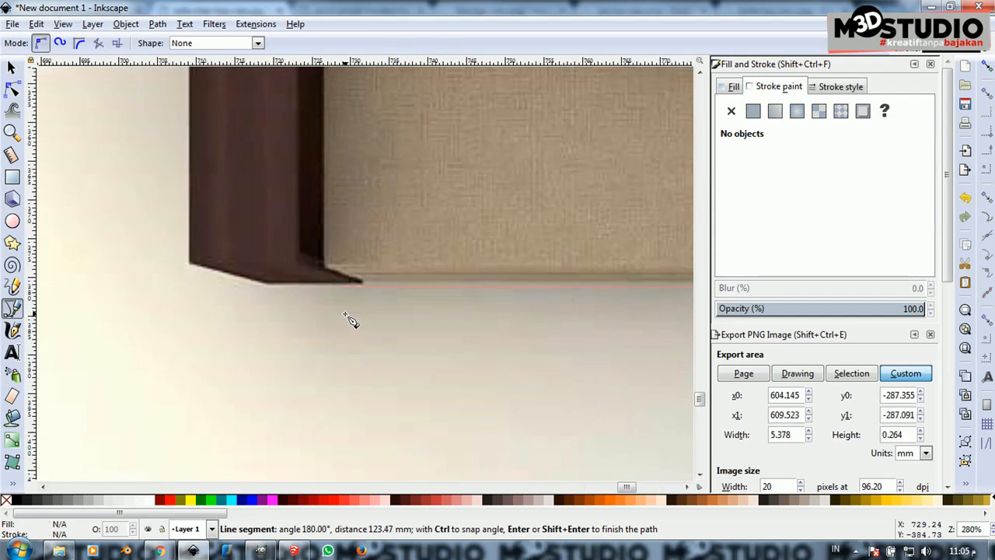
pyautogui.click(189, 264)
pyautogui.scroll(-3, 262, 370)
pyautogui.scroll(-2, 238, 218)
pyautogui.scroll(4, 245, 216)
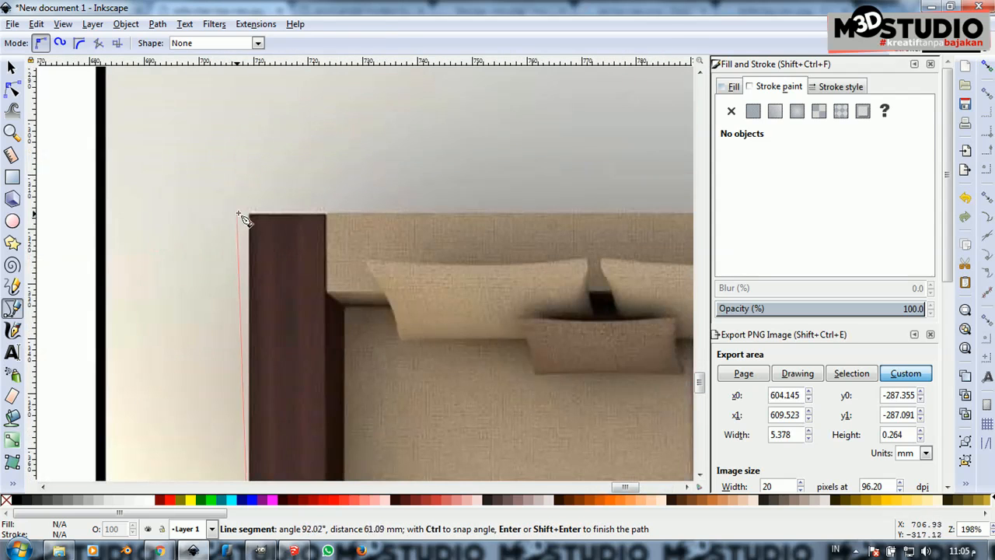
pyautogui.click(250, 214)
pyautogui.scroll(-4, 247, 215)
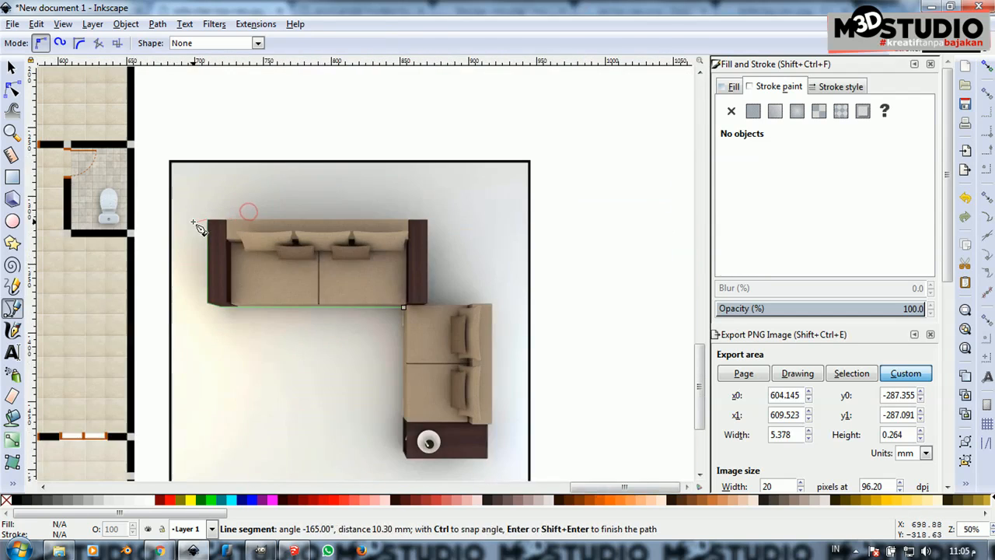
pyautogui.scroll(3, 415, 251)
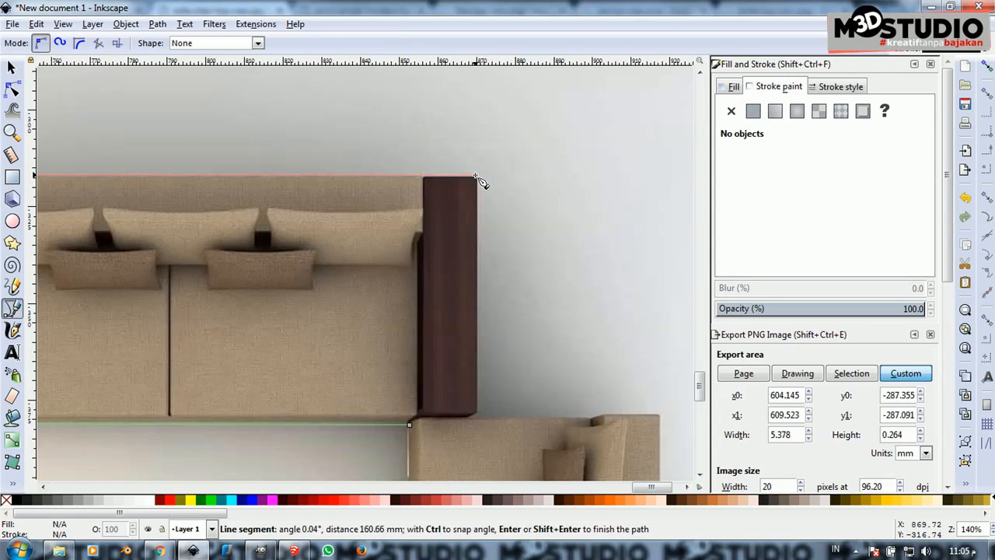
pyautogui.click(478, 177)
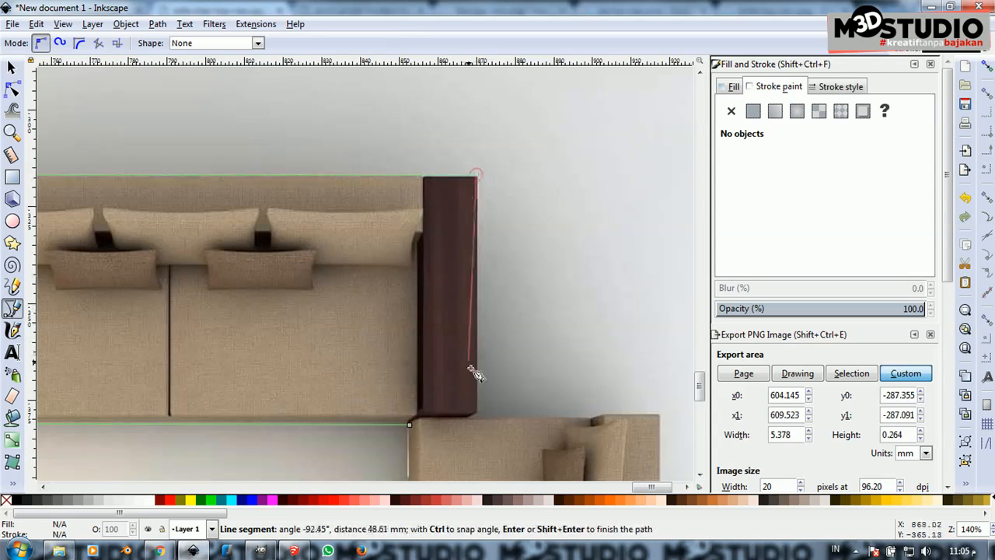
# Continue the outline down the long sofa's inner arm and along the top of the side section to its outer corner
pyautogui.click(478, 412)
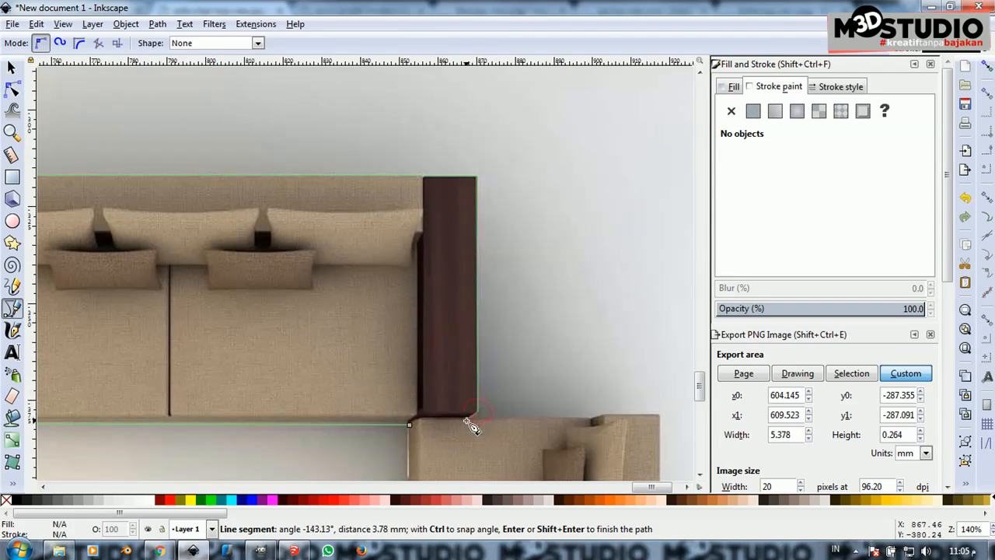
pyautogui.click(467, 420)
pyautogui.click(591, 420)
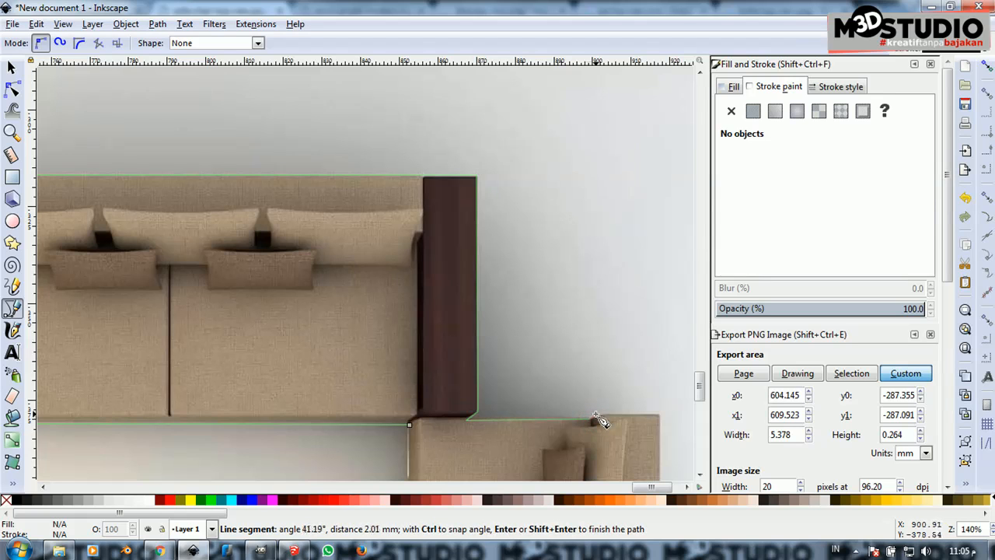
pyautogui.click(608, 418)
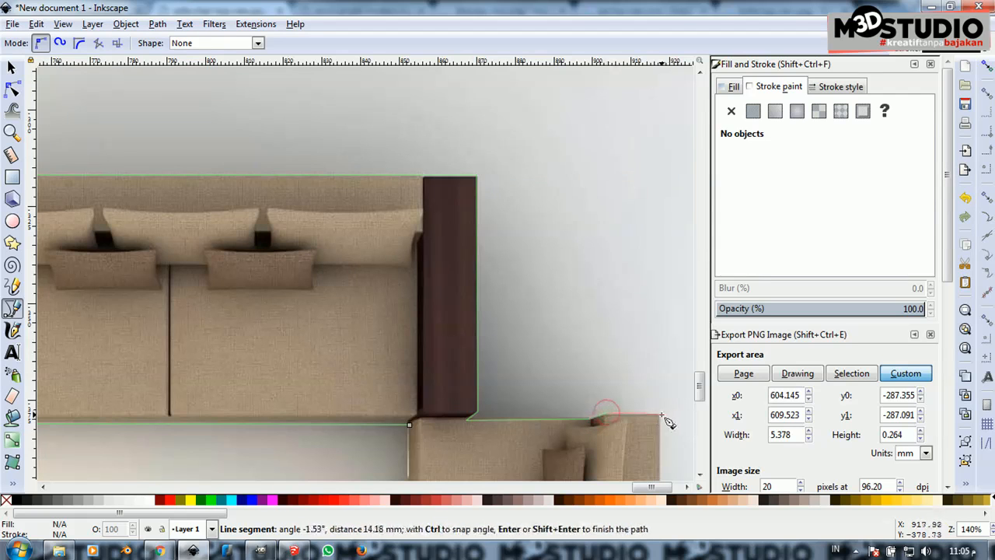
pyautogui.click(659, 414)
# Trace the side section's outer edge and the dark side table, then close the outline at its starting point
pyautogui.scroll(-5, 609, 325)
pyautogui.scroll(3, 628, 421)
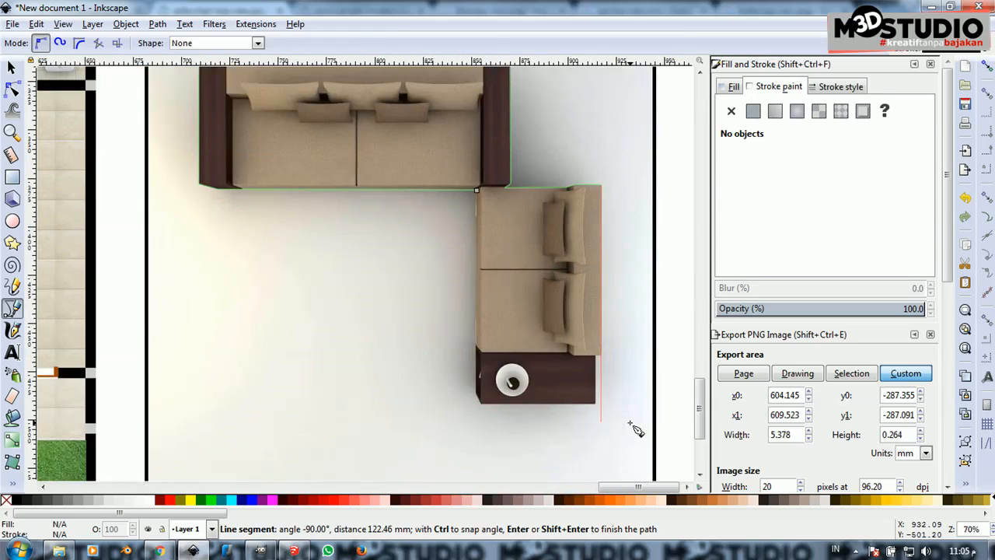
pyautogui.scroll(3, 609, 364)
pyautogui.click(607, 360)
pyautogui.click(588, 358)
pyautogui.scroll(-3, 591, 357)
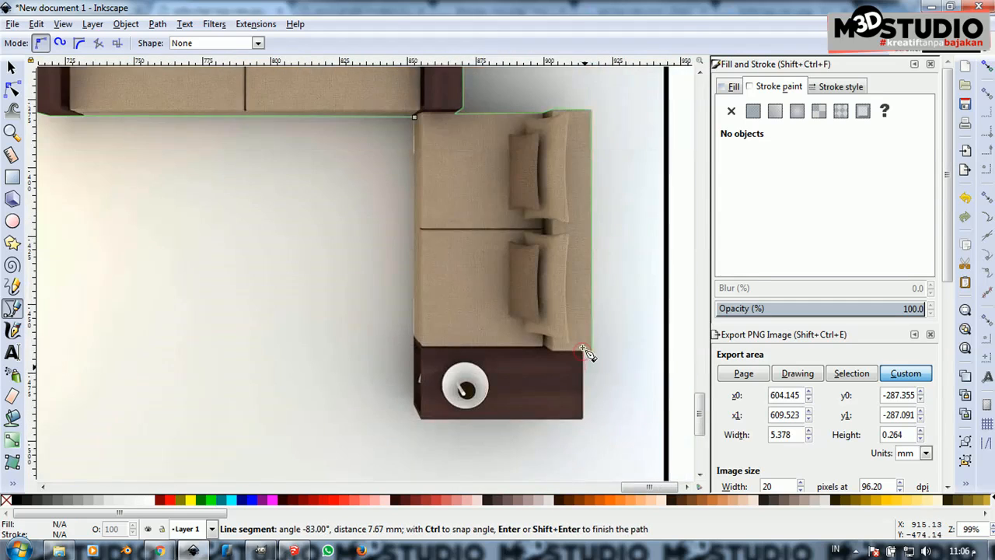
pyautogui.scroll(4, 593, 356)
pyautogui.click(580, 428)
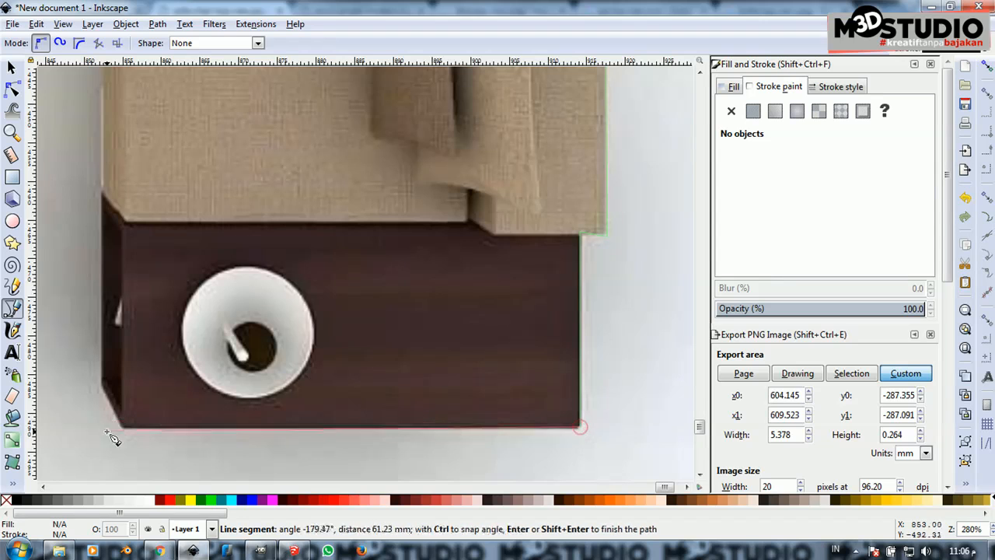
pyautogui.click(122, 429)
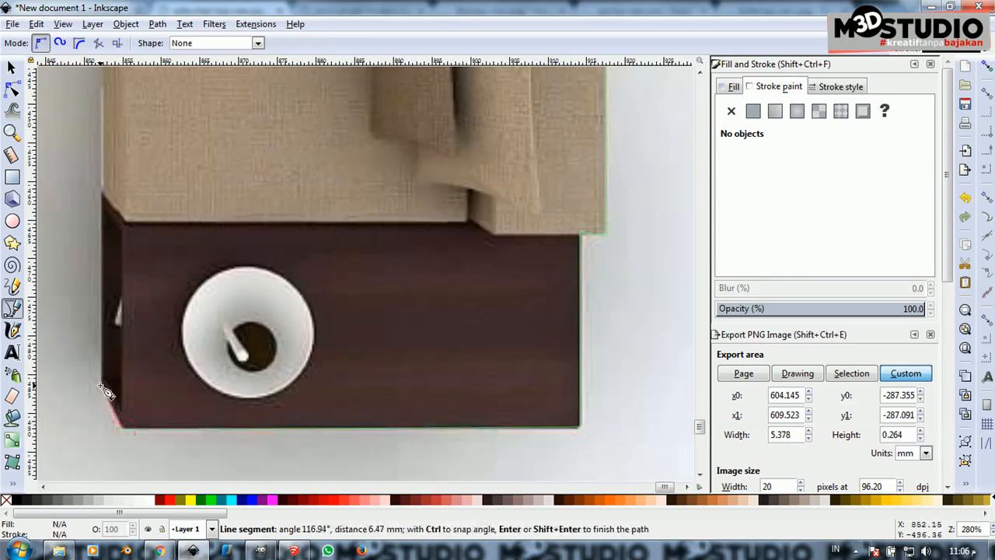
pyautogui.scroll(-3, 365, 427)
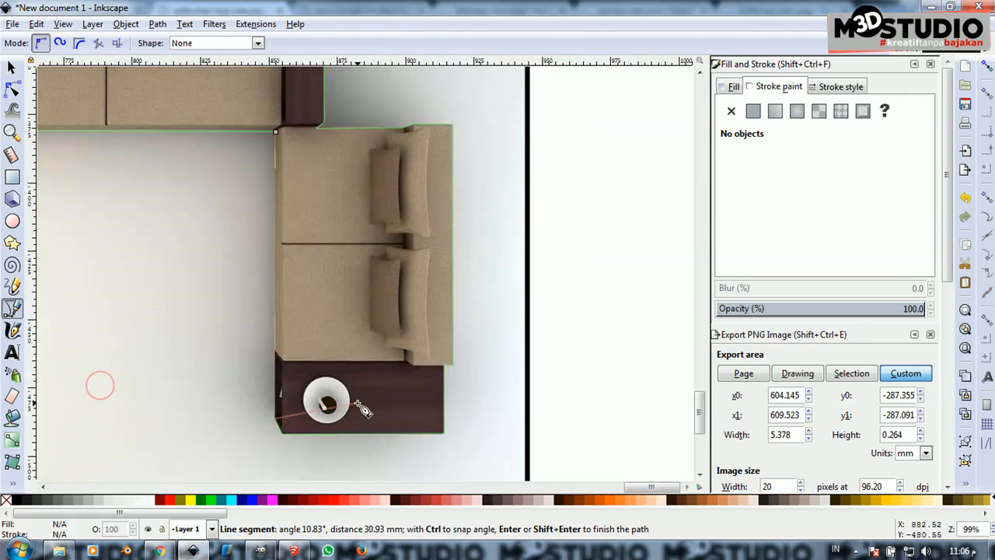
pyautogui.click(276, 132)
pyautogui.press('-')
pyautogui.press('-')
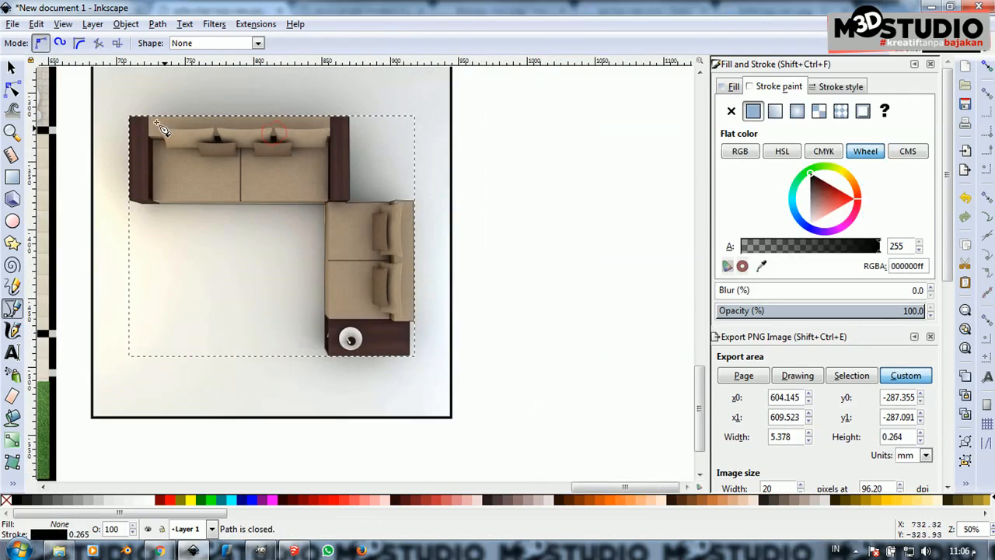
# Clip the sofa image to the traced outline to remove its background
pyautogui.click(11, 68)
pyautogui.keyDown('shift'); pyautogui.click(110, 281); pyautogui.keyUp('shift')
pyautogui.rightClick(112, 282)
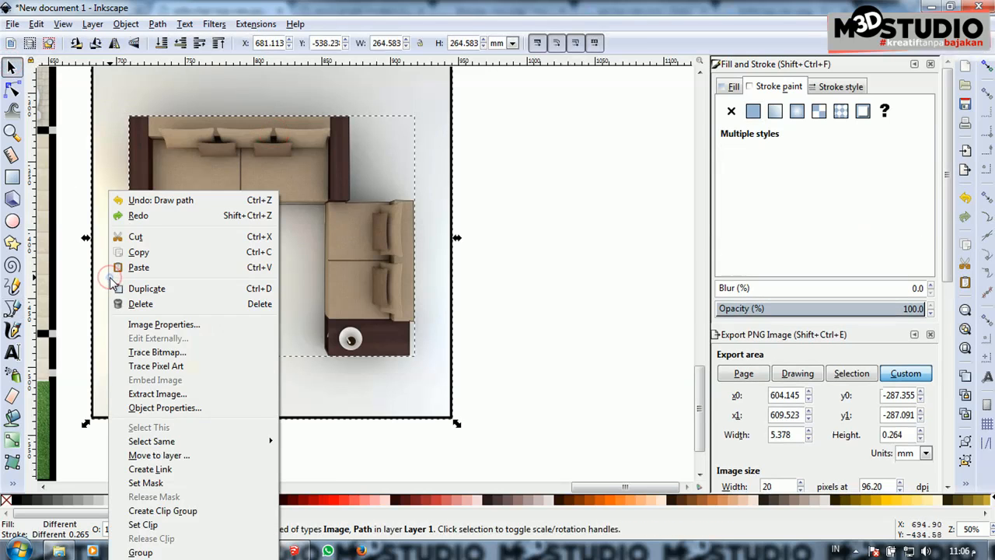
pyautogui.click(143, 525)
# Scale the clipped sofa set proportionally to about 84.7 × 71.2 mm and place it in the front living area near the entrance
pyautogui.scroll(-2, 436, 389)
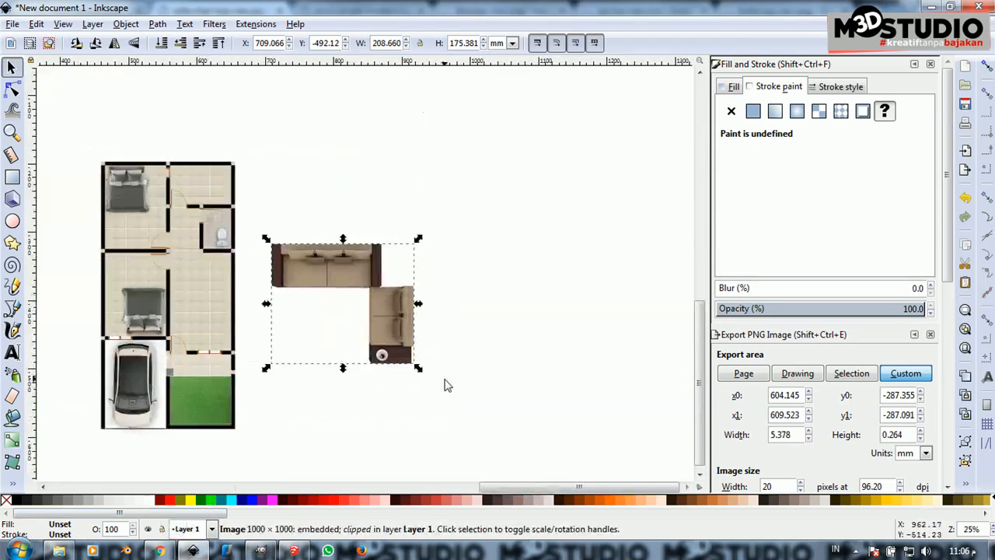
pyautogui.scroll(-1, 445, 385)
pyautogui.moveTo(429, 275); pyautogui.dragTo(277, 314)
pyautogui.scroll(3, 282, 332)
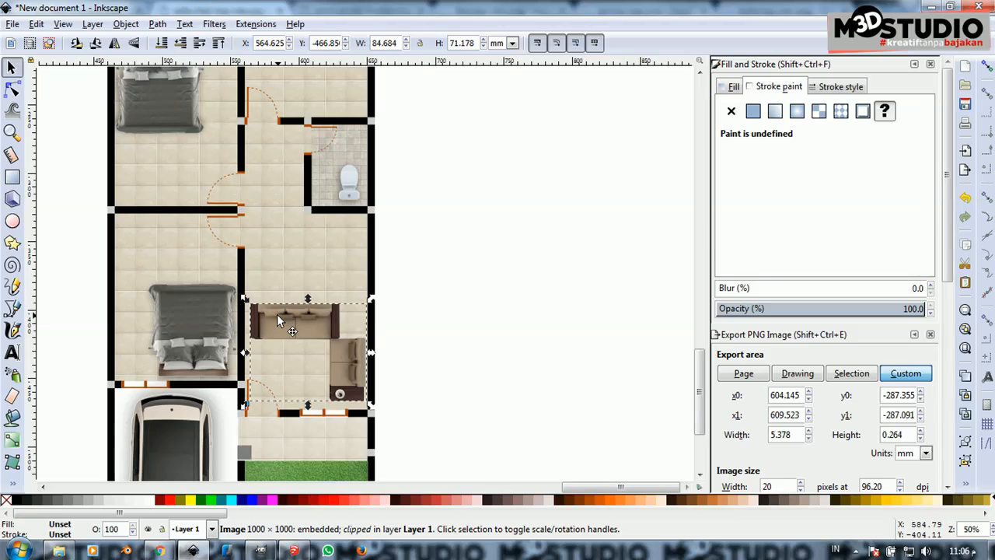
# Flip the sofa set both ways, rotate it 90° clockwise and flip it horizontally again, placing its long sofa along the living room's outer wall
pyautogui.press('h')
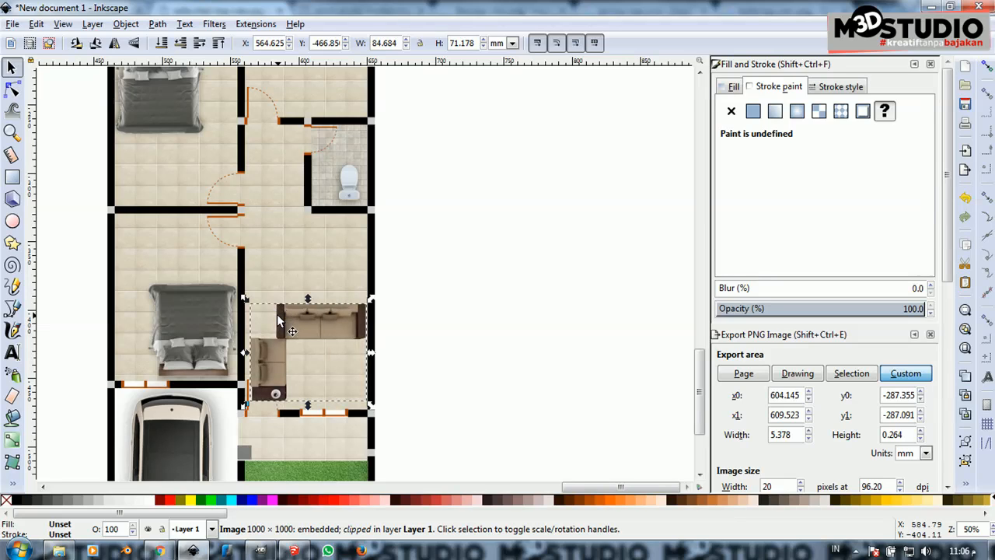
pyautogui.press('v')
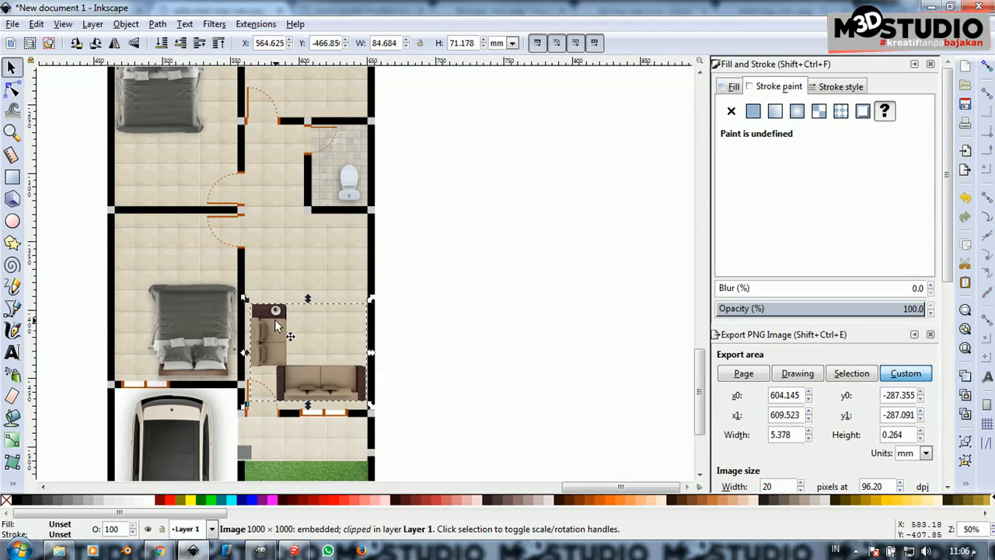
pyautogui.click(277, 327)
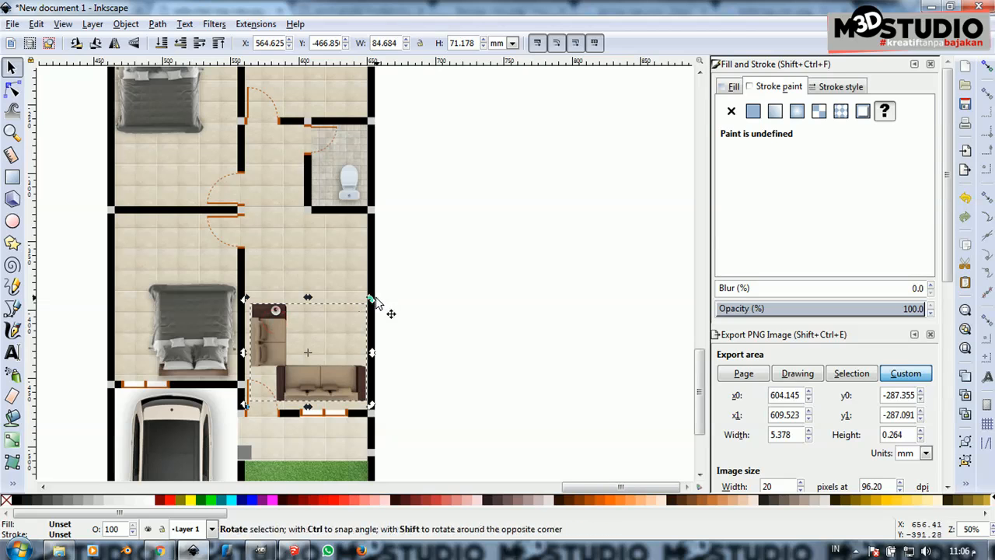
pyautogui.moveTo(372, 300); pyautogui.dragTo(386, 438)
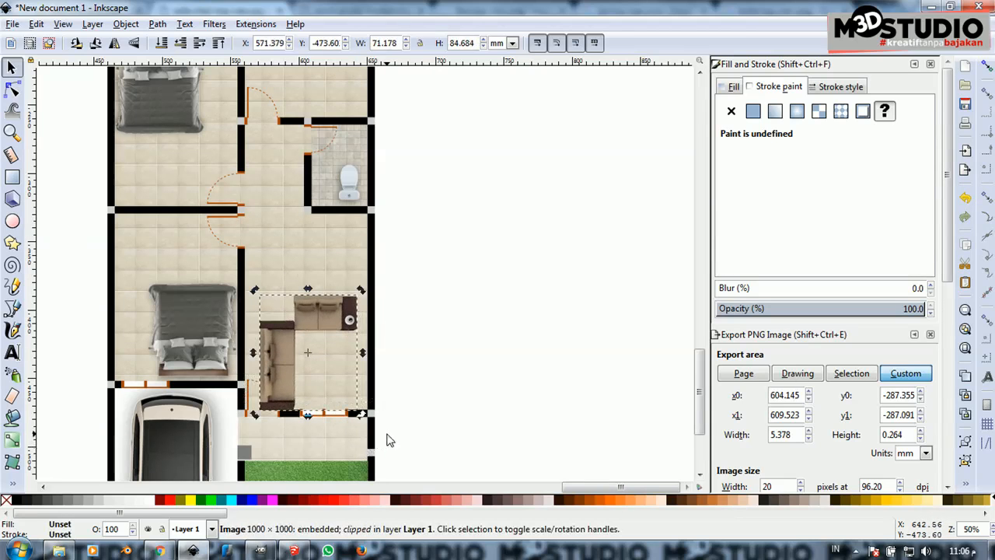
pyautogui.press('h')
pyautogui.moveTo(349, 388); pyautogui.dragTo(351, 362)
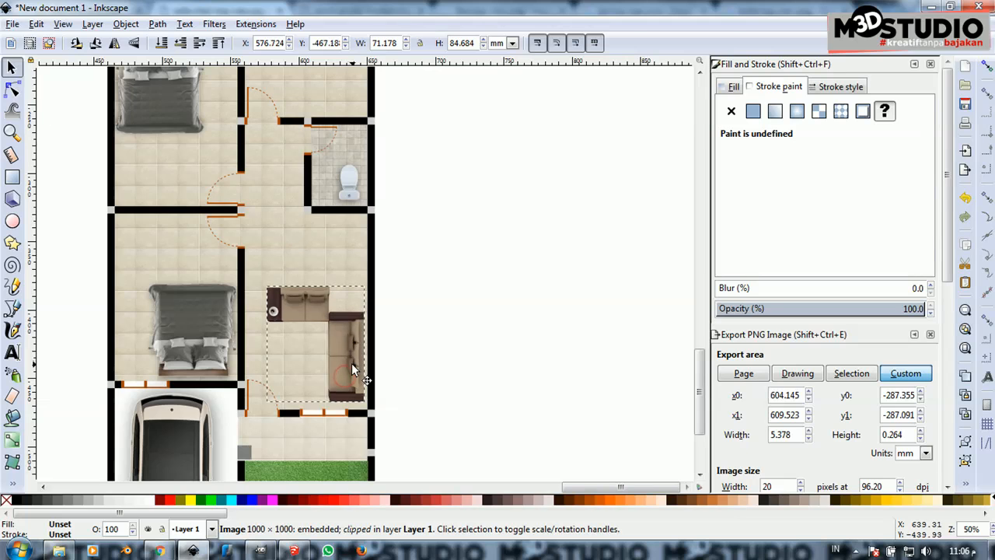
# Scale the sofa set down proportionally to about 59.4 × 70.7 mm and shift it slightly towards the front window wall
pyautogui.click(283, 297)
pyautogui.moveTo(263, 280); pyautogui.dragTo(279, 295)
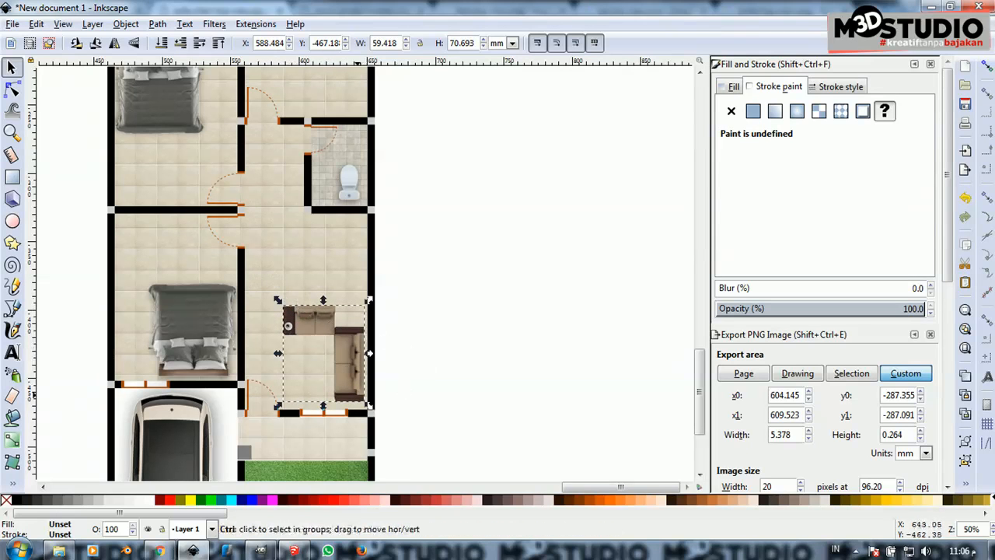
pyautogui.scroll(2, 354, 397)
pyautogui.moveTo(339, 340); pyautogui.dragTo(339, 347)
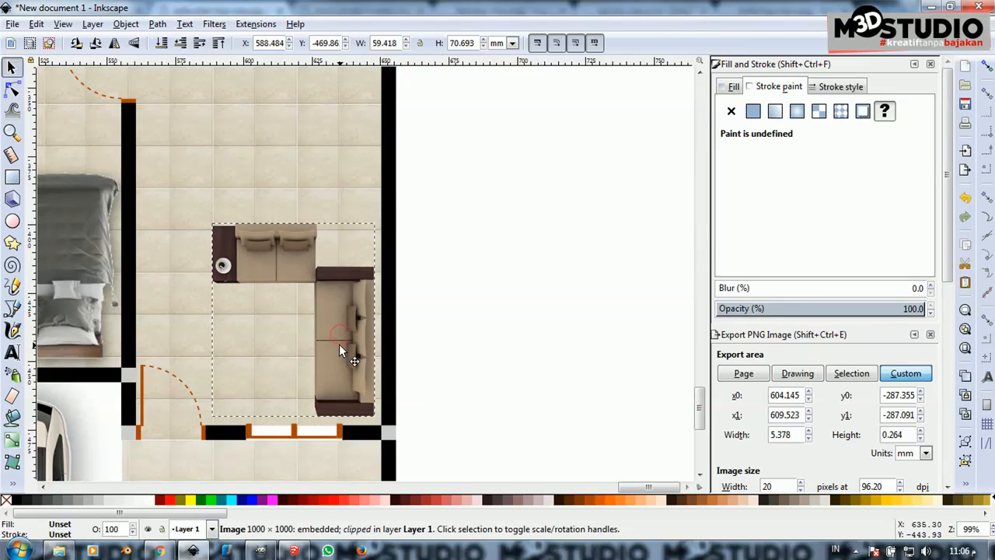
# Apply an outer Drop Shadow to the sofa set with blur radius 6.3 px, horizontal offset -1.0 px and vertical offset -1.3 px
pyautogui.click(210, 25)
pyautogui.moveTo(334, 264)
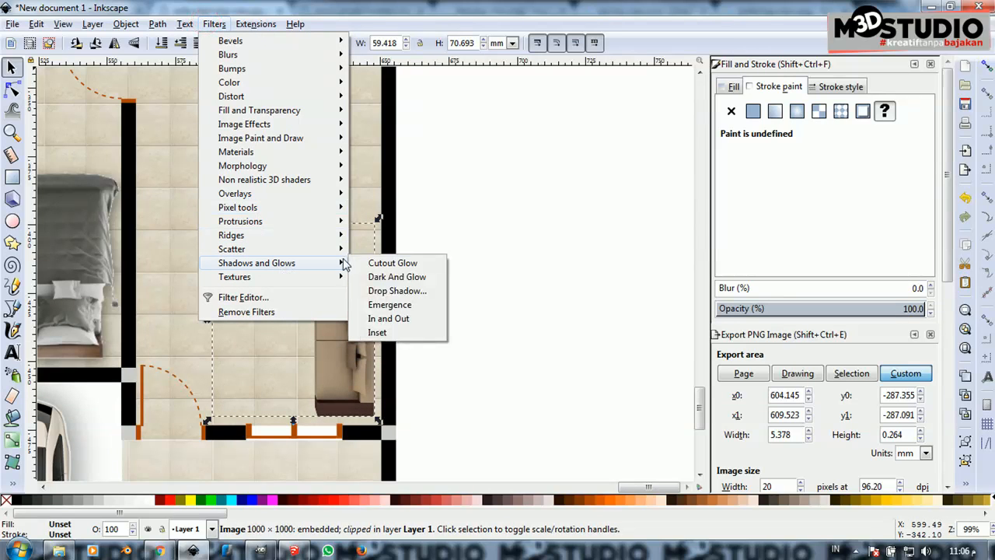
pyautogui.click(420, 291)
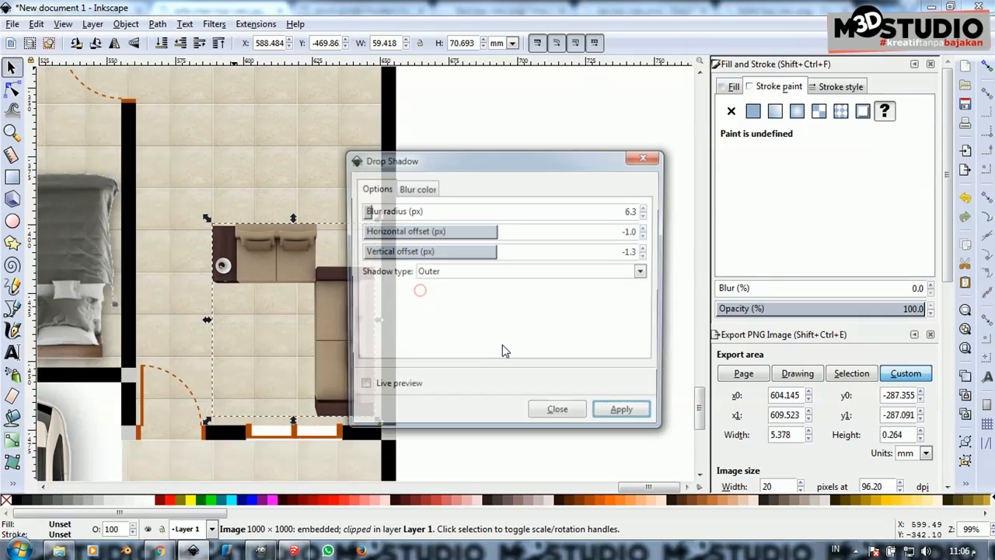
pyautogui.click(370, 391)
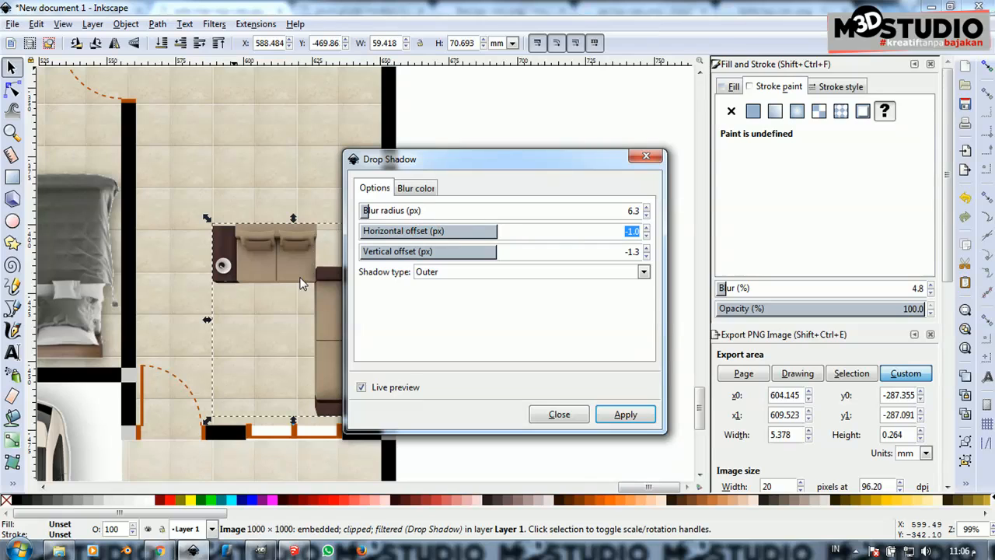
pyautogui.click(366, 389)
pyautogui.click(366, 390)
pyautogui.click(618, 416)
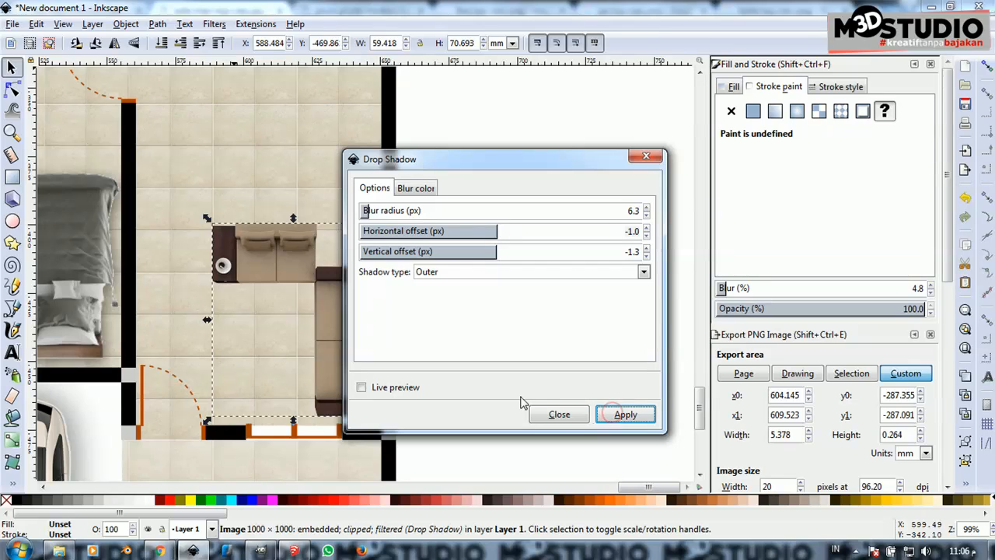
pyautogui.click(360, 388)
pyautogui.moveTo(431, 173); pyautogui.dragTo(551, 174)
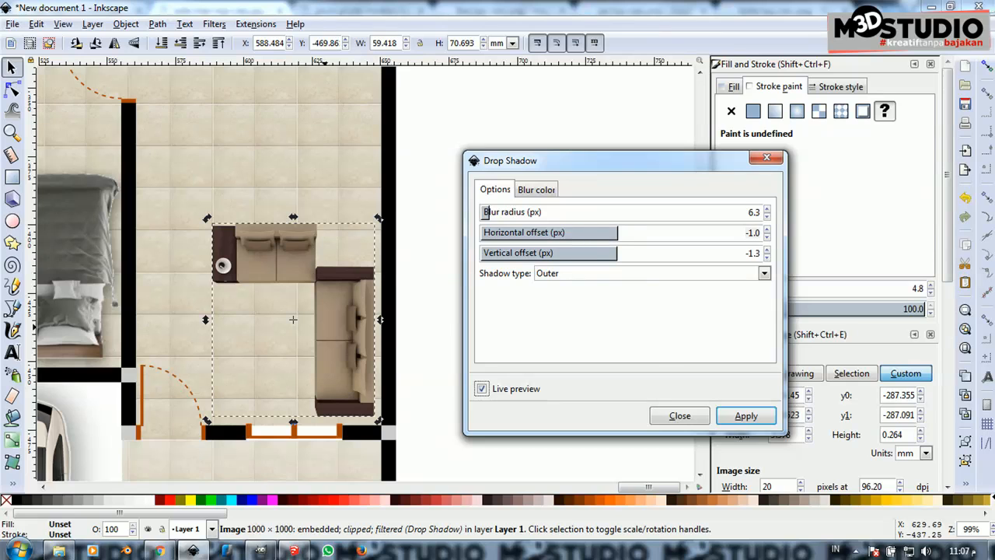
pyautogui.click(706, 416)
pyautogui.scroll(-3, 470, 325)
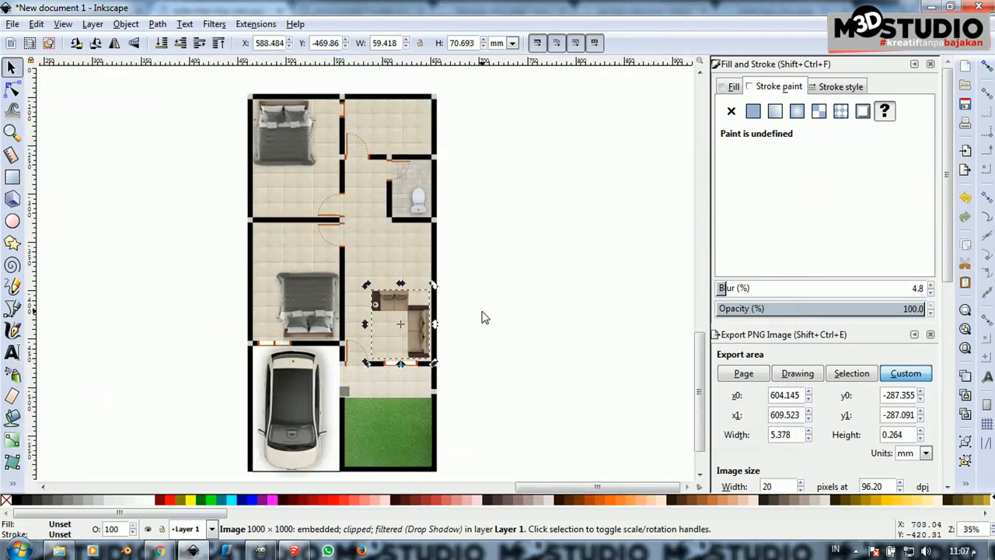
pyautogui.click(483, 310)
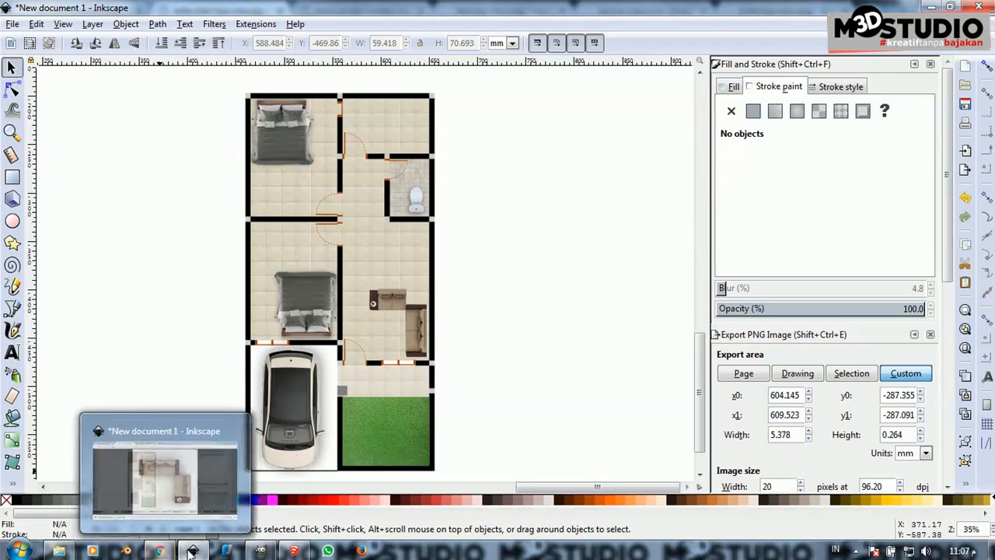
# Switch to the Chrome browser and search Google Images for "cupboard top view png"
pyautogui.click(160, 552)
pyautogui.tripleClick(199, 35)
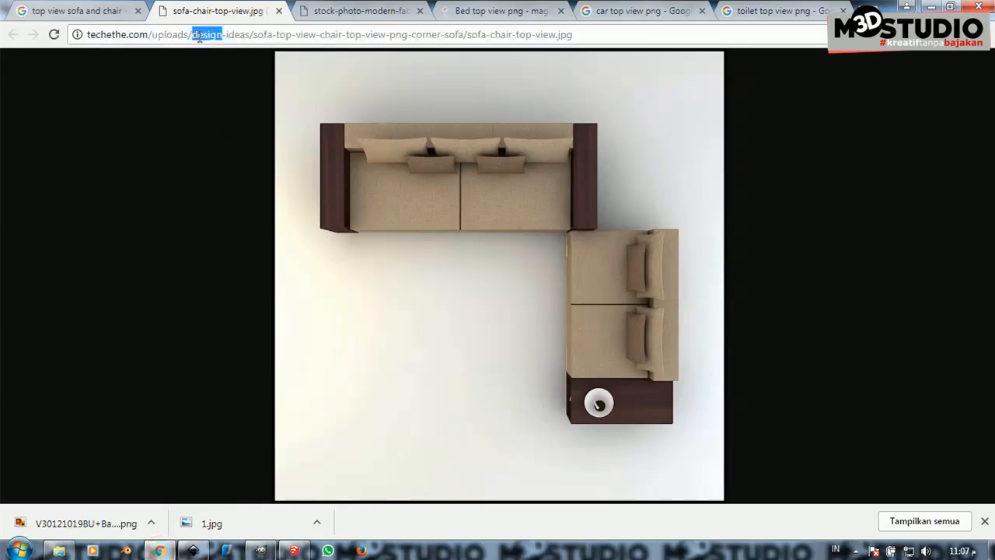
pyautogui.write('cup')
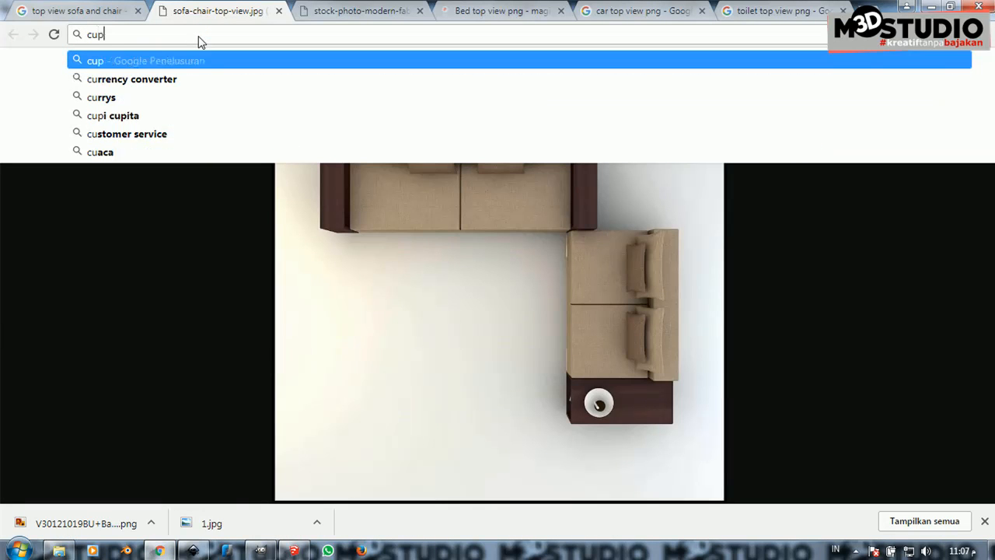
pyautogui.write('board ')
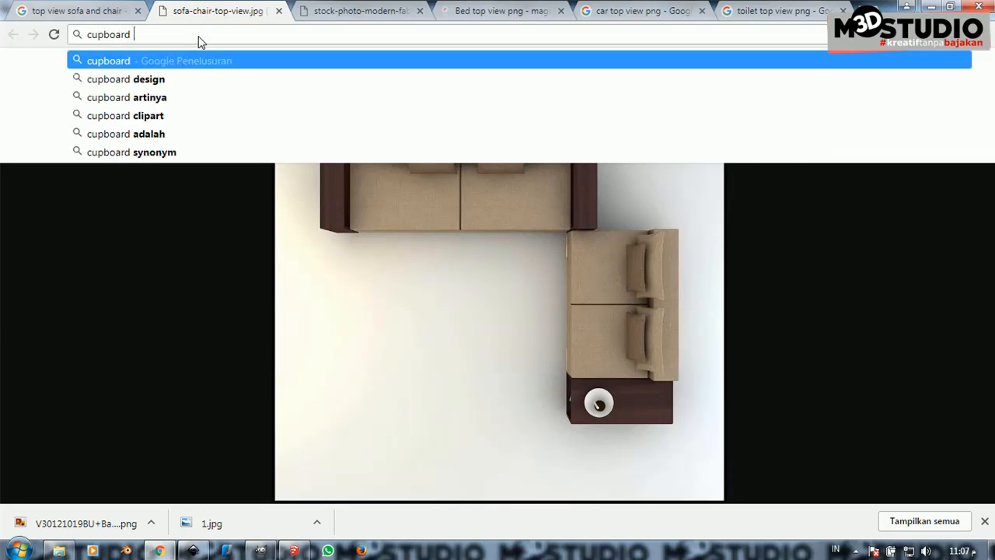
pyautogui.write('tp')
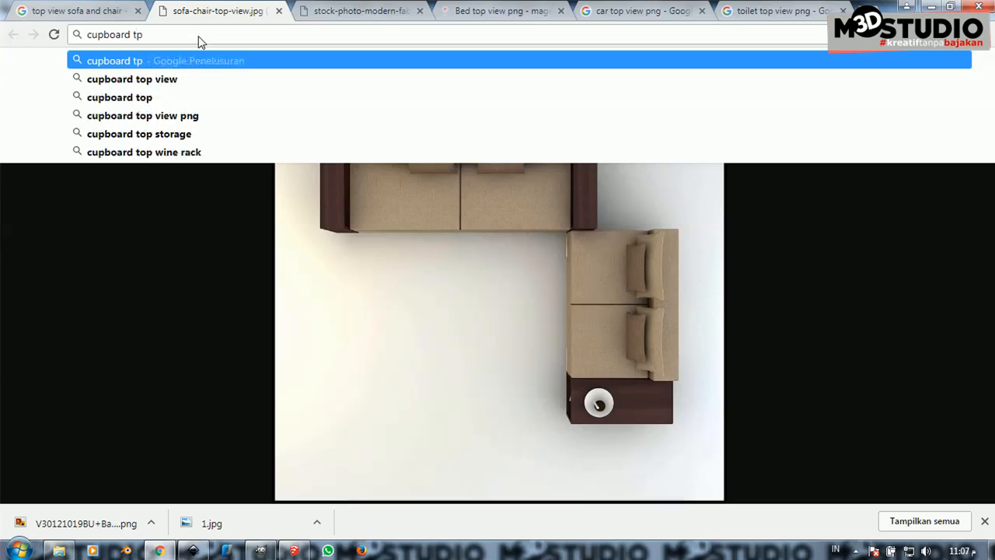
pyautogui.press('Down')
pyautogui.press('Down')
pyautogui.press('Down')
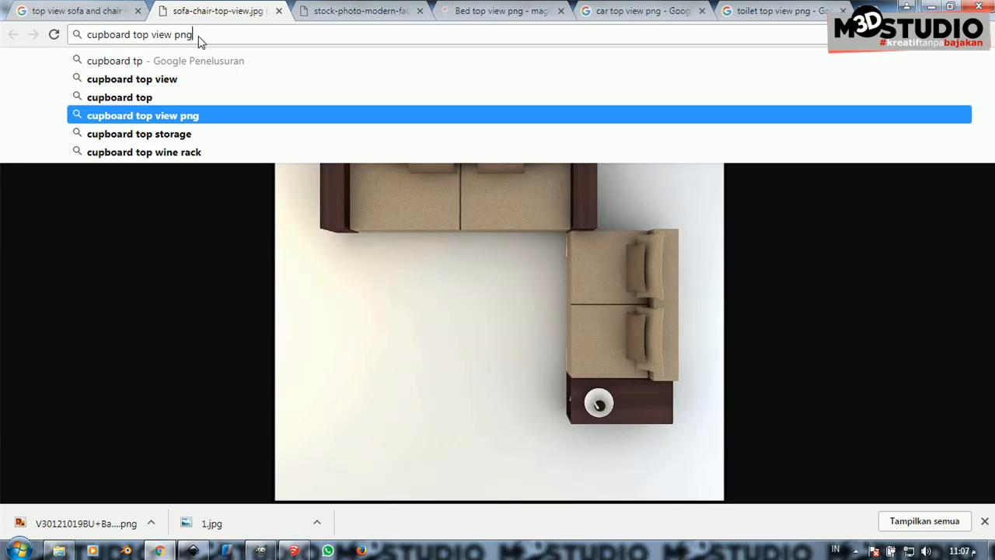
pyautogui.press('Return')
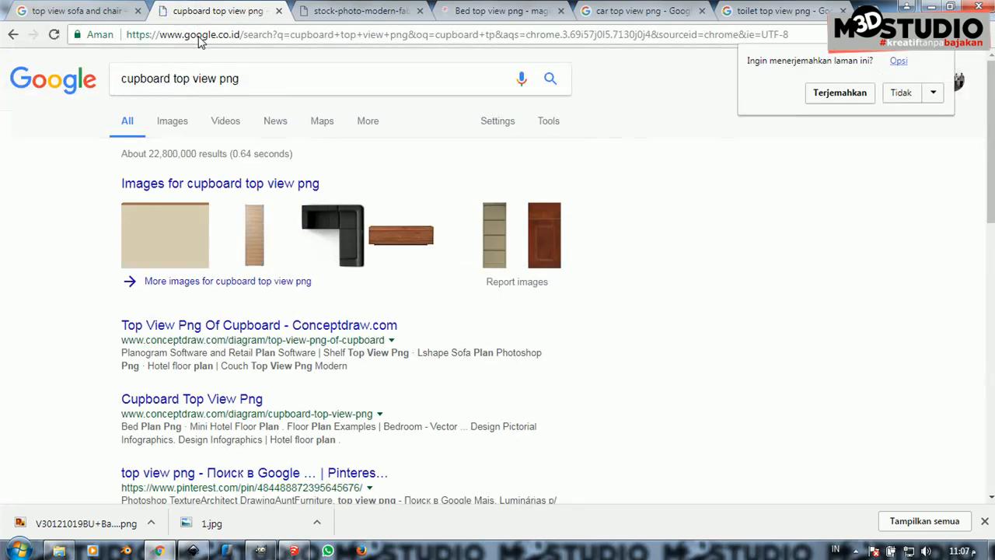
pyautogui.click(172, 123)
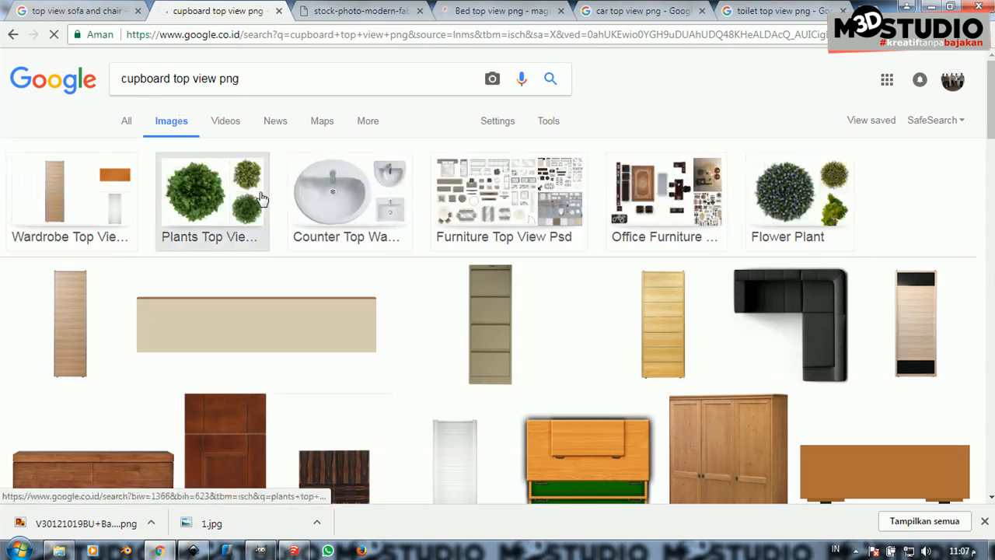
# Open the result showing a round wooden table with four chairs in a new browser tab
pyautogui.scroll(-1, 506, 311)
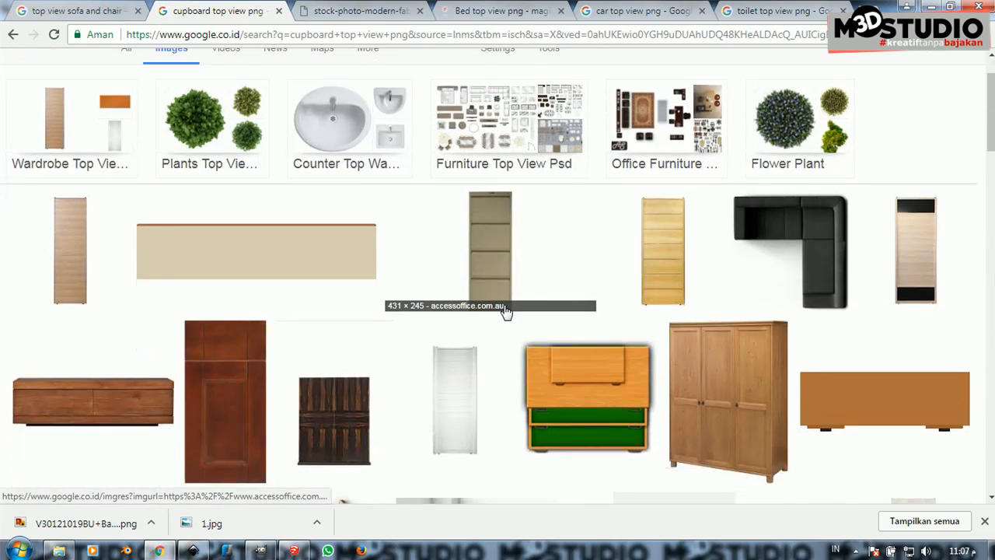
pyautogui.scroll(-4, 507, 311)
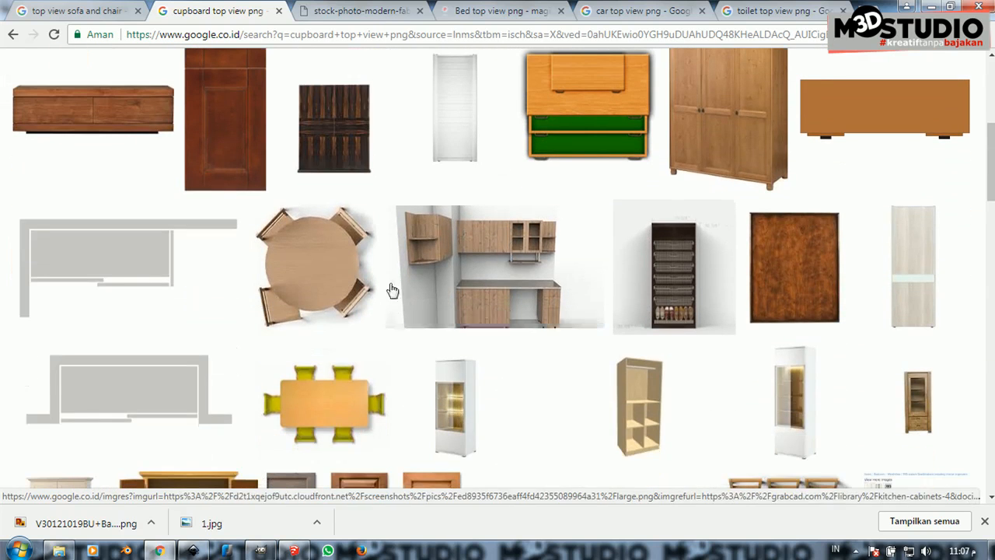
pyautogui.rightClick(310, 269)
pyautogui.click(328, 272)
# Examine the remaining cupboard image results for usable top-view furniture, and open the suggested plants top view search
pyautogui.scroll(-3, 323, 278)
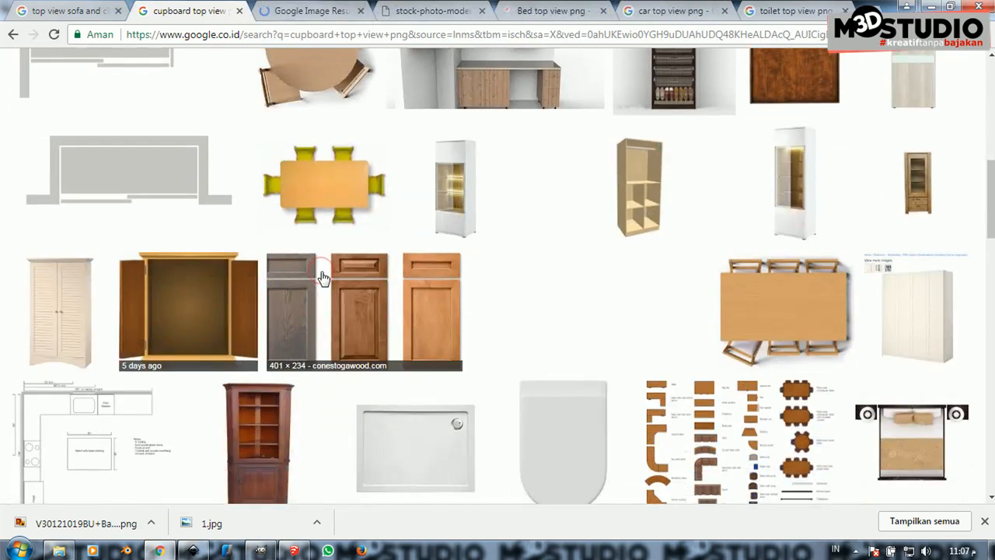
pyautogui.scroll(-5, 323, 277)
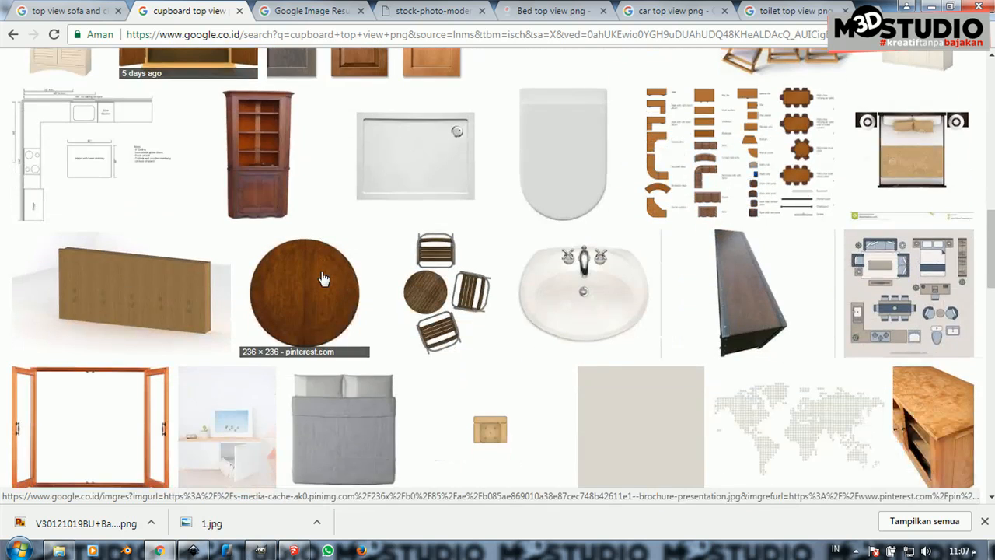
pyautogui.scroll(-5, 323, 278)
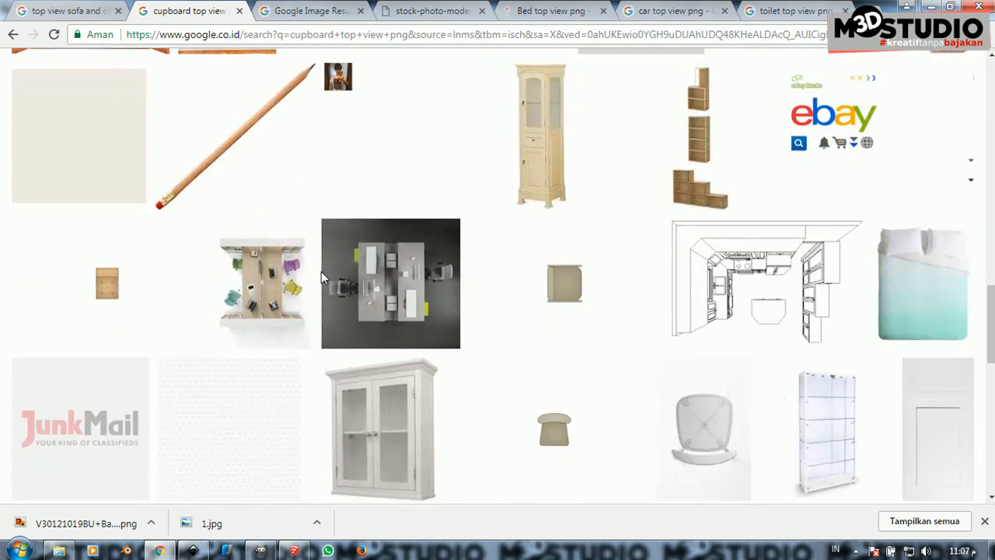
pyautogui.scroll(-1, 321, 272)
pyautogui.scroll(-2, 573, 314)
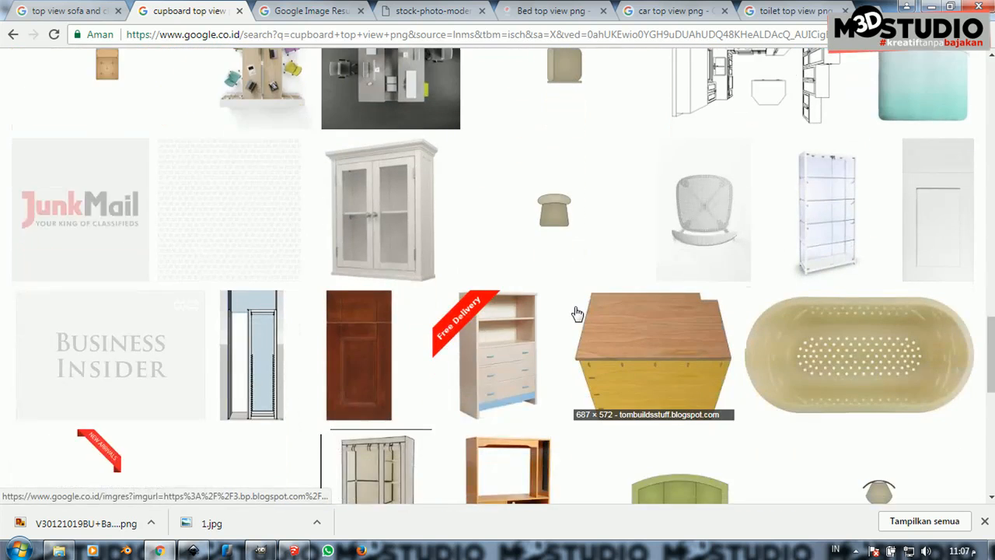
pyautogui.scroll(-3, 576, 313)
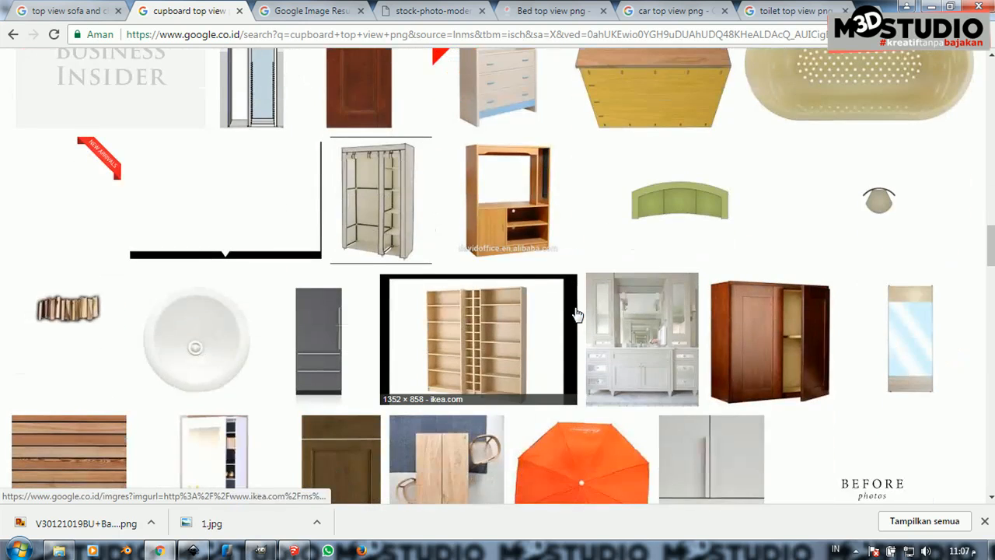
pyautogui.scroll(10, 576, 314)
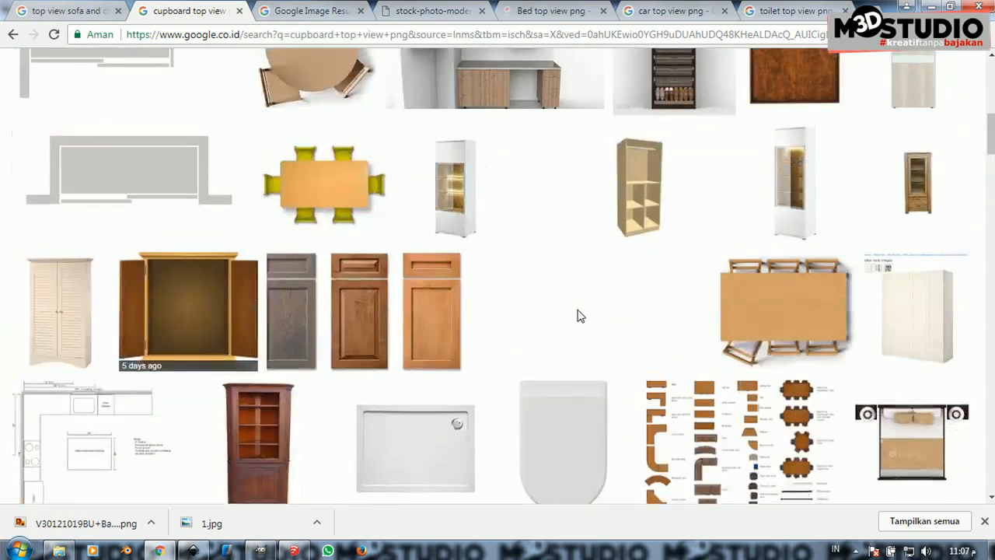
pyautogui.scroll(8, 578, 316)
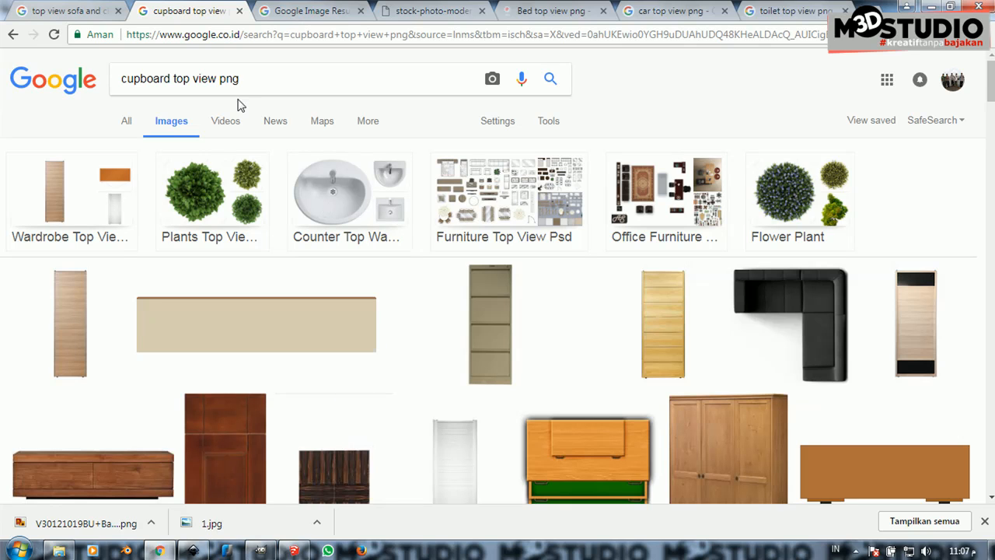
pyautogui.click(218, 200)
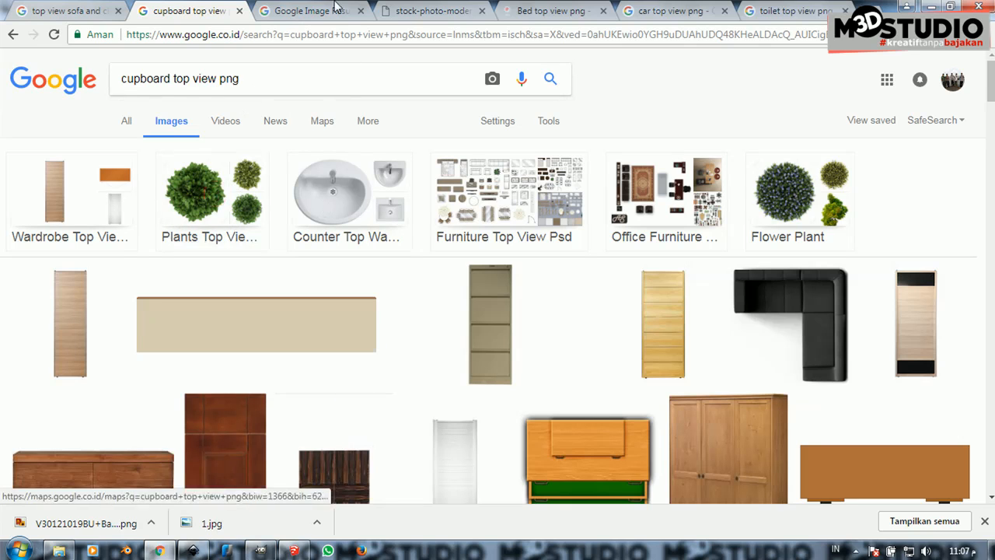
# Open the round wooden table with chairs image at full size and save it to the Downloads folder as a JPEG
pyautogui.click(315, 14)
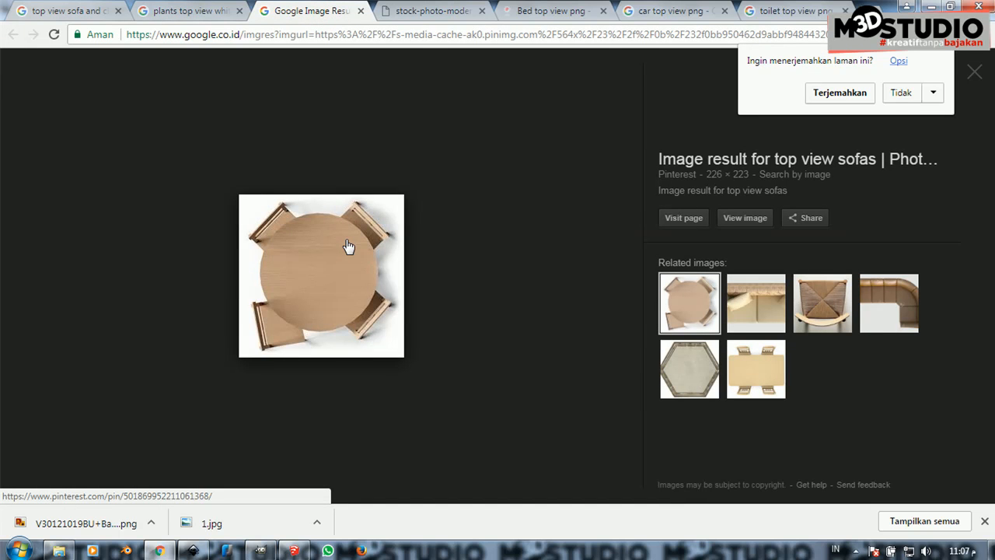
pyautogui.click(728, 220)
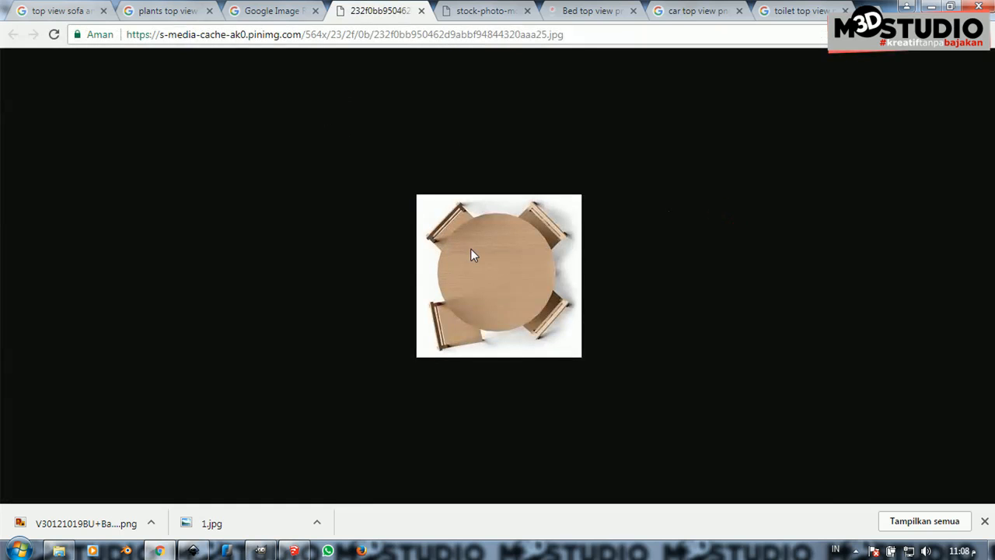
pyautogui.rightClick(470, 248)
pyautogui.click(517, 296)
pyautogui.rightClick(508, 284)
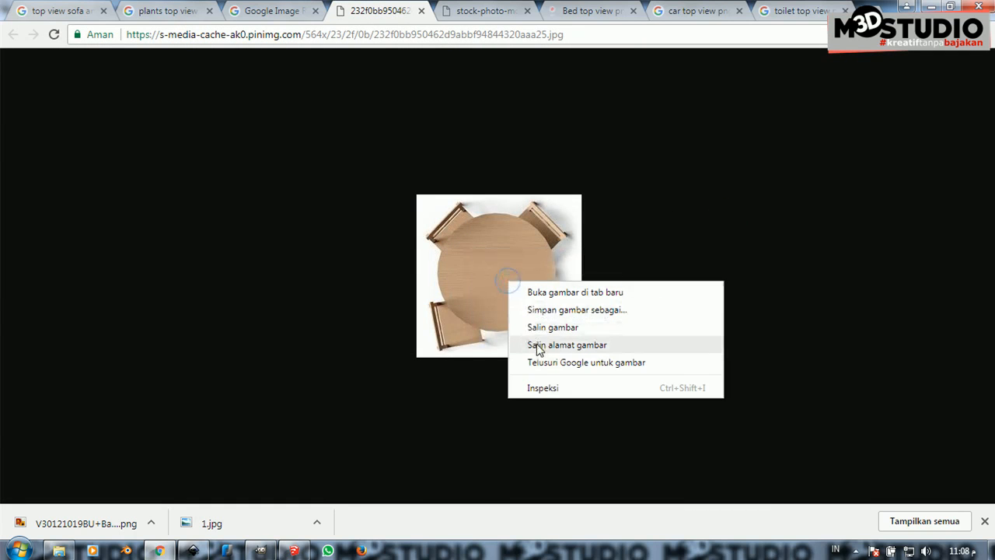
pyautogui.click(544, 309)
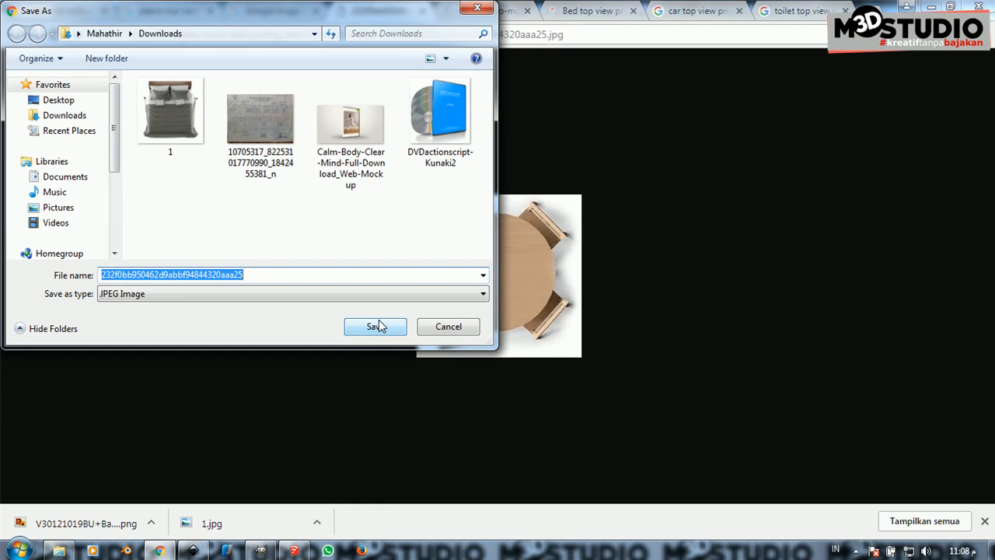
pyautogui.click(377, 326)
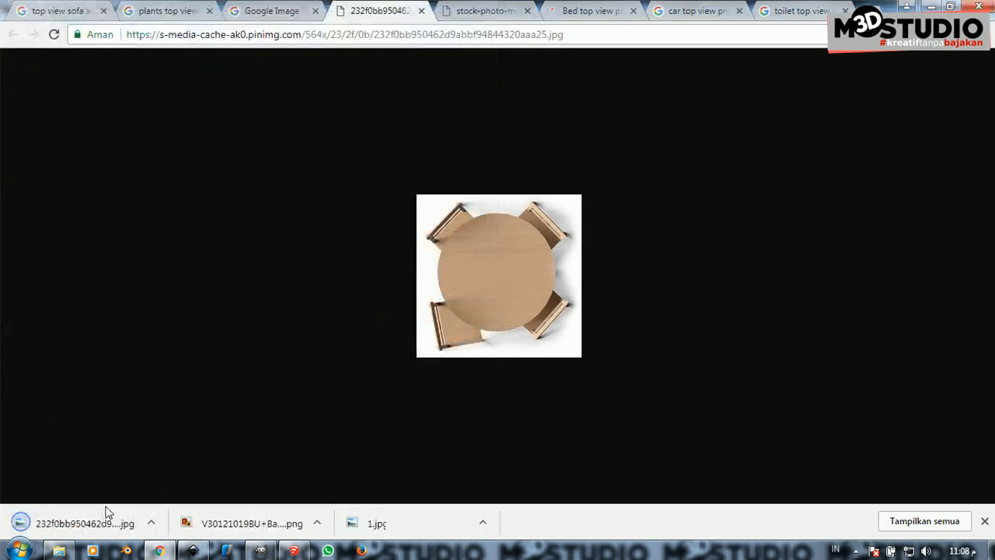
# Switch to GIMP, close the car image discarding its changes, and open the downloaded round table image from Chrome
pyautogui.click(193, 551)
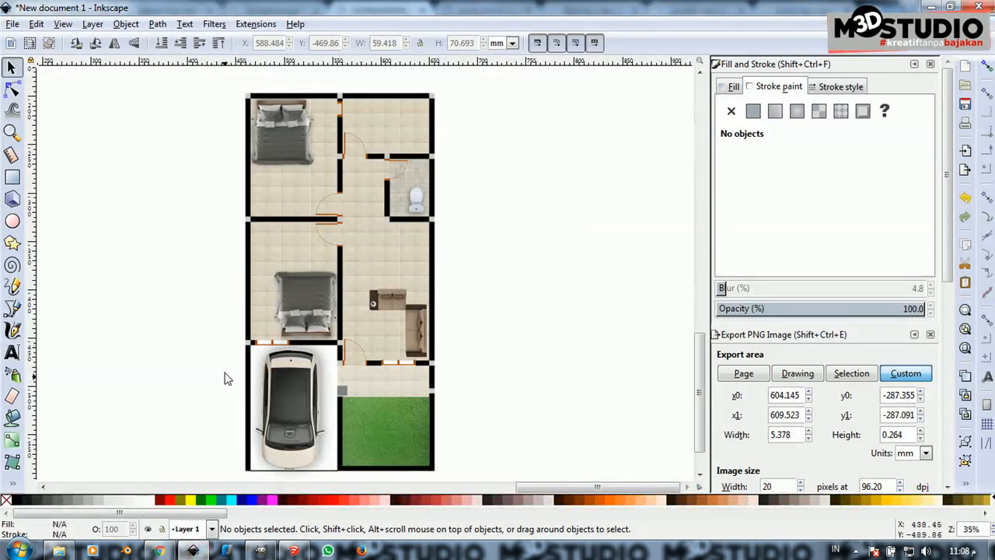
pyautogui.click(264, 551)
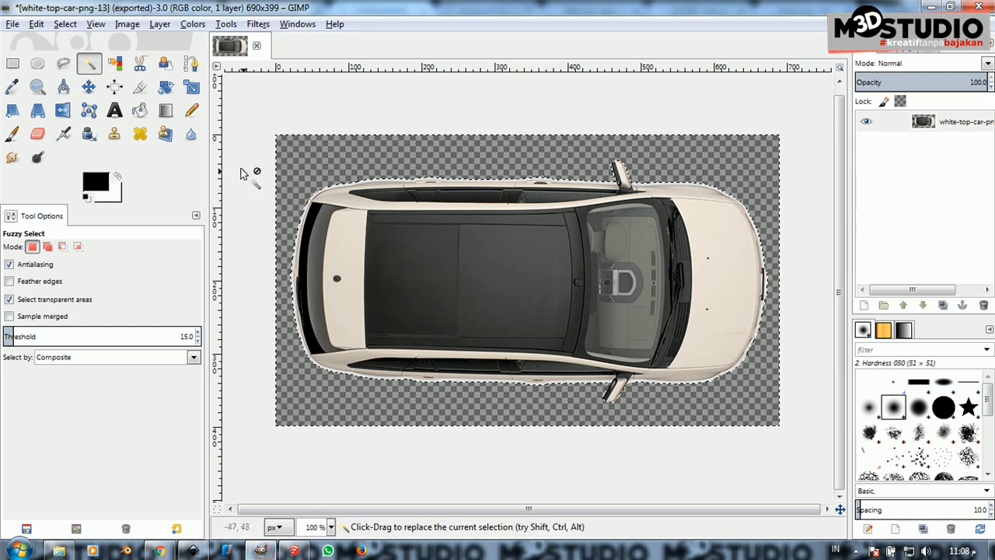
pyautogui.click(257, 45)
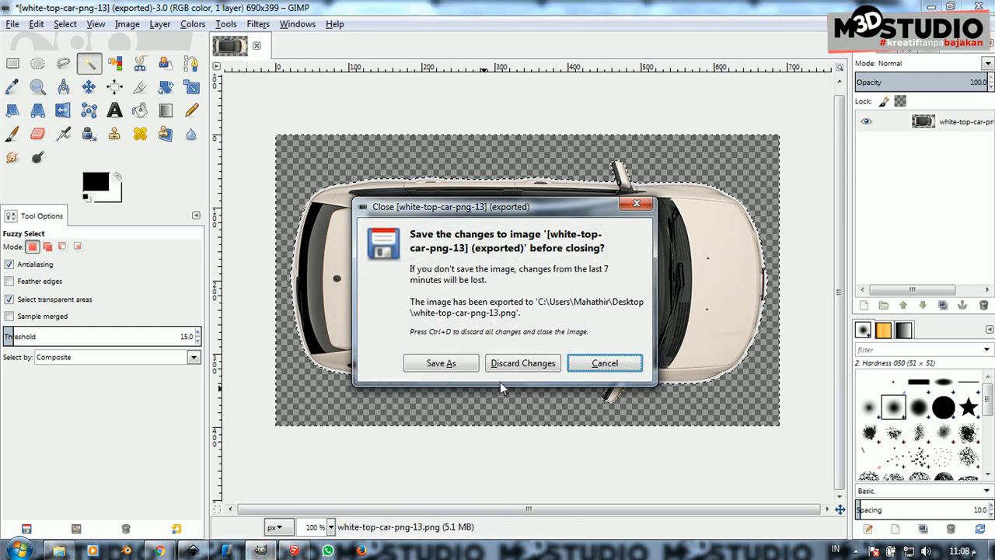
pyautogui.click(517, 359)
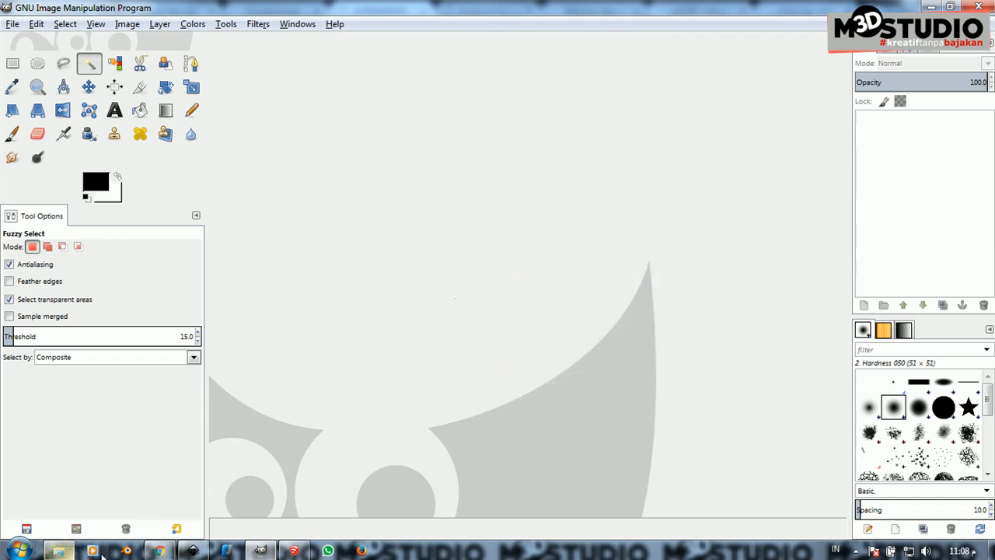
pyautogui.click(159, 551)
pyautogui.moveTo(80, 530); pyautogui.dragTo(384, 378)
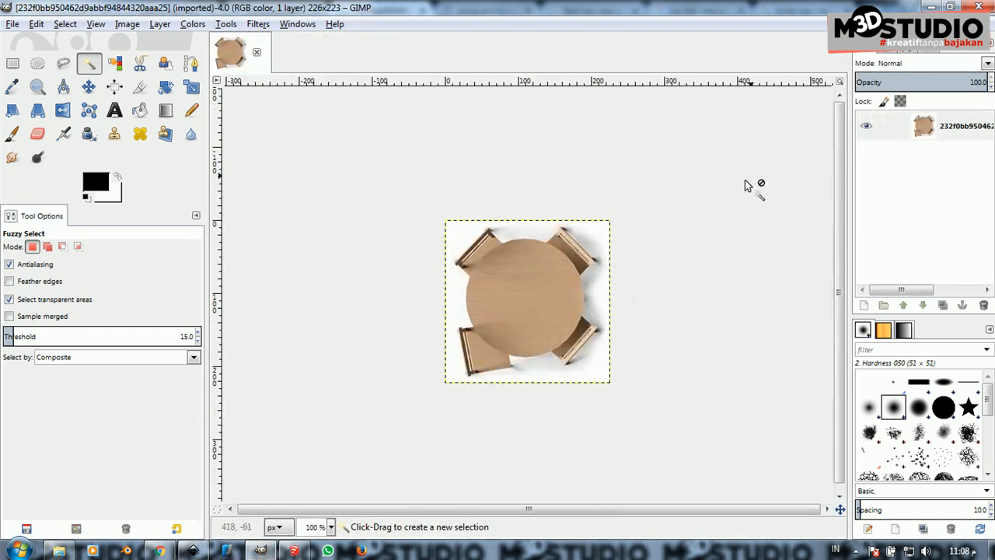
# Add an alpha channel to the table layer and delete the white background around the furniture using Fuzzy Select
pyautogui.rightClick(972, 132)
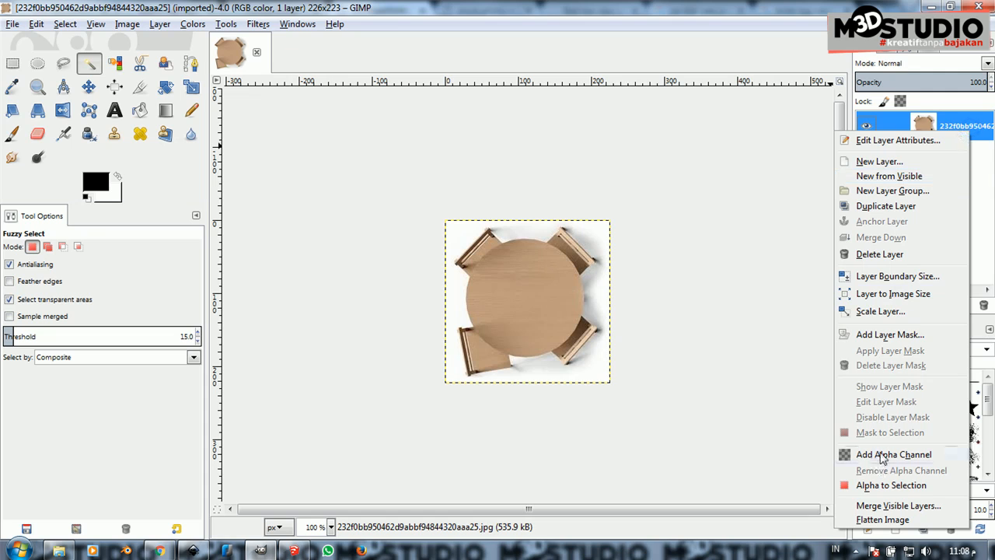
pyautogui.click(883, 457)
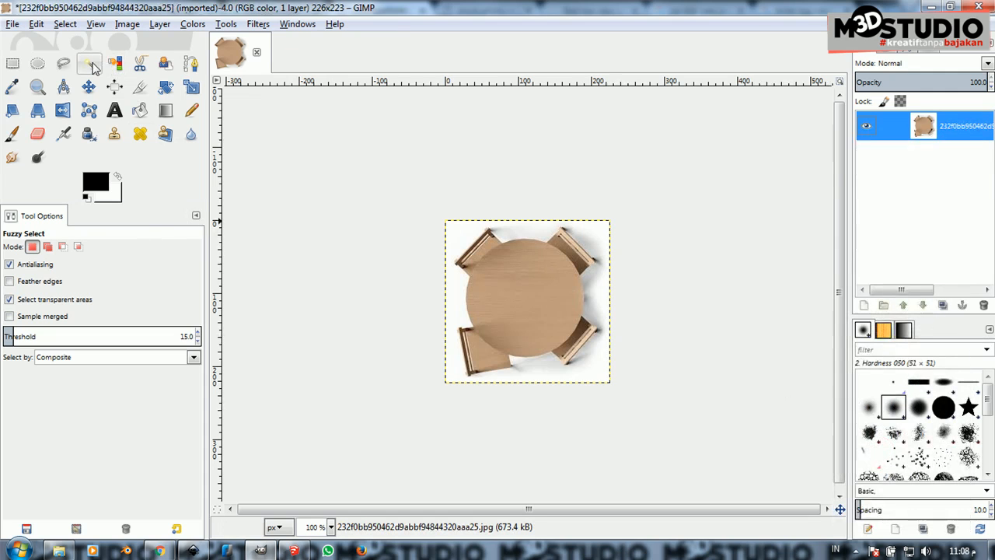
pyautogui.click(90, 65)
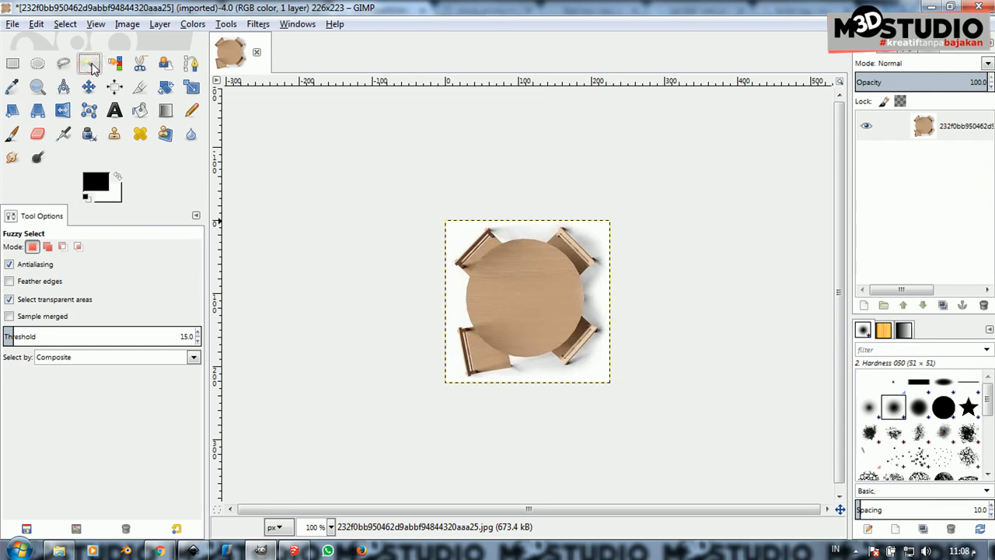
pyautogui.click(455, 233)
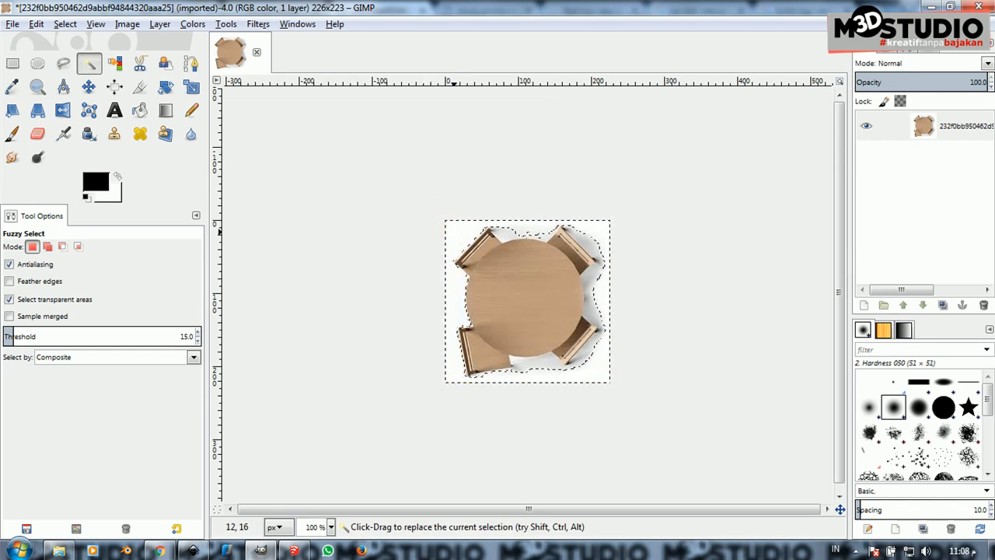
pyautogui.press('Delete')
# Fuzzy-select and delete the leftover background and shadow areas between the chairs along the table's upper and right edges
pyautogui.click(514, 236)
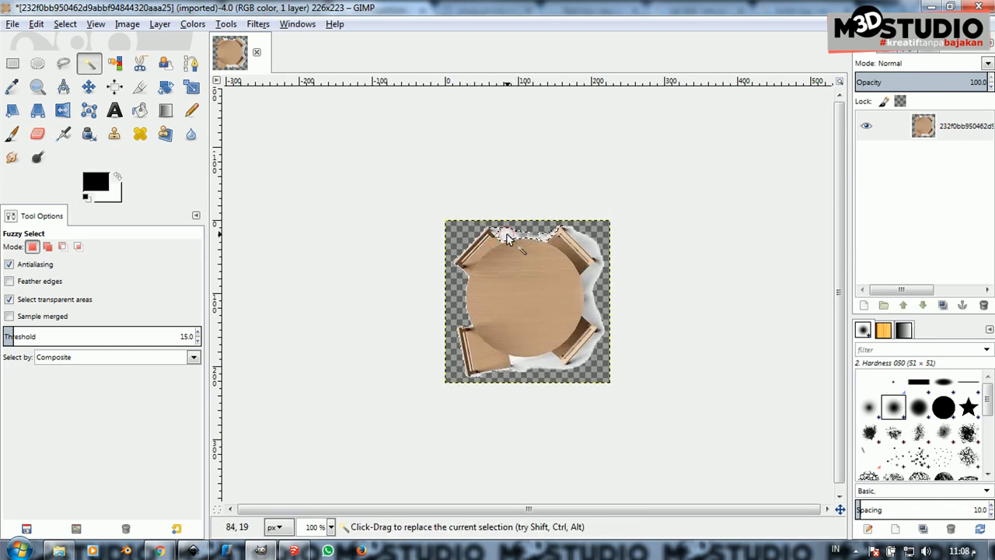
pyautogui.click(584, 241)
pyautogui.press('Delete')
pyautogui.click(591, 250)
pyautogui.press('Delete')
pyautogui.click(588, 288)
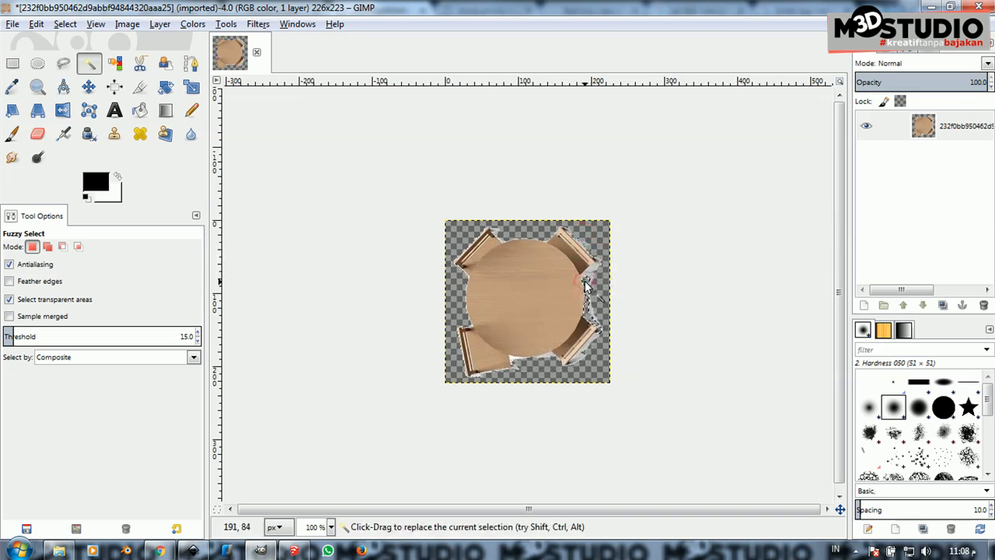
pyautogui.press('Delete')
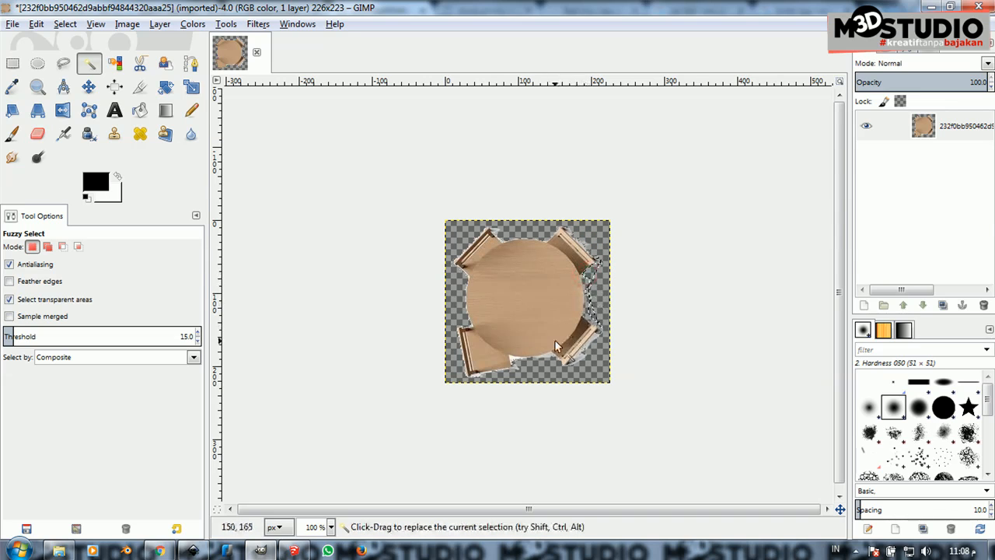
# Delete the background remnants below the table and around the lower right chair, and clear the selection
pyautogui.click(513, 358)
pyautogui.press('Delete')
pyautogui.click(547, 356)
pyautogui.press('Delete')
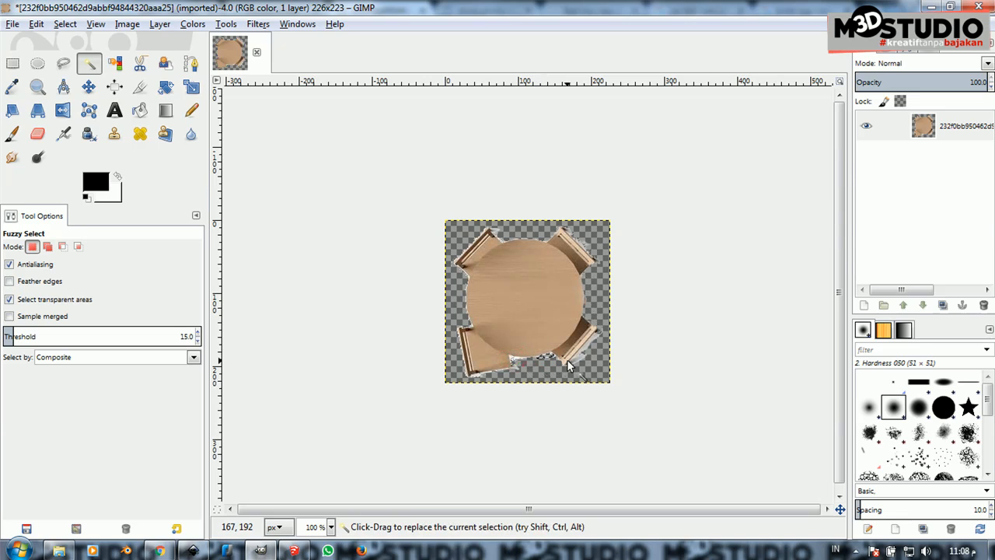
pyautogui.click(580, 360)
pyautogui.press('Delete')
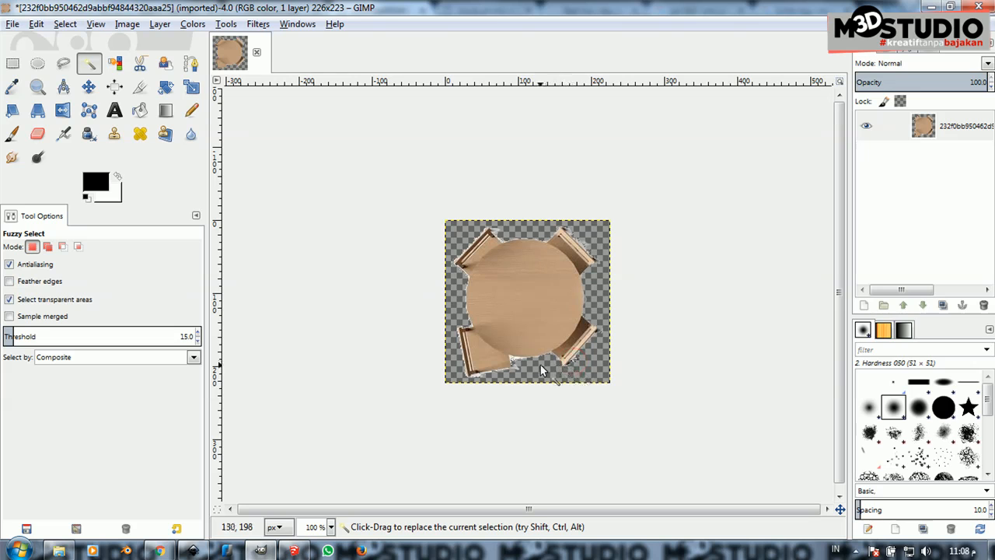
pyautogui.click(421, 267)
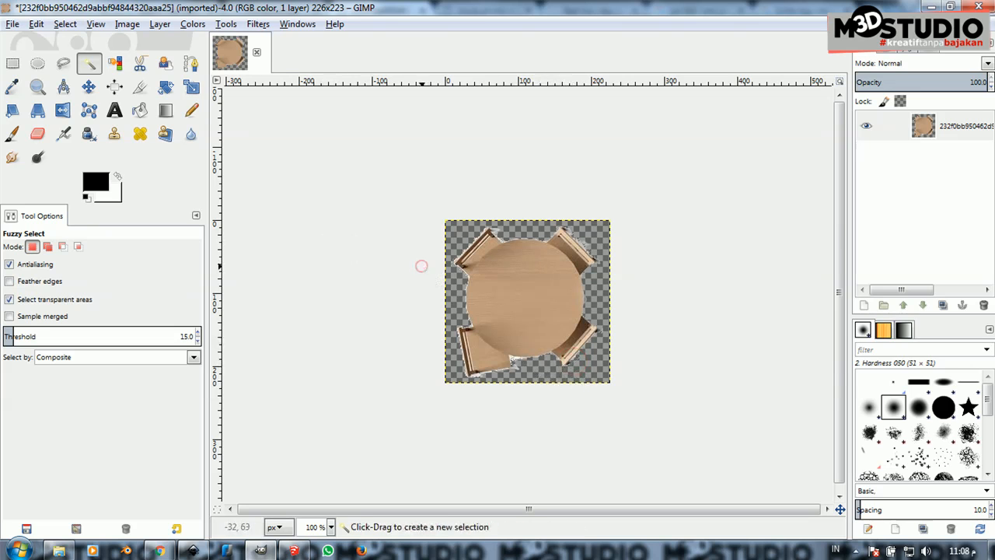
# Export the cut-out table to Downloads as 232f0bb950462d9abbf94844320aaa25.png with the default PNG options
pyautogui.click(11, 23)
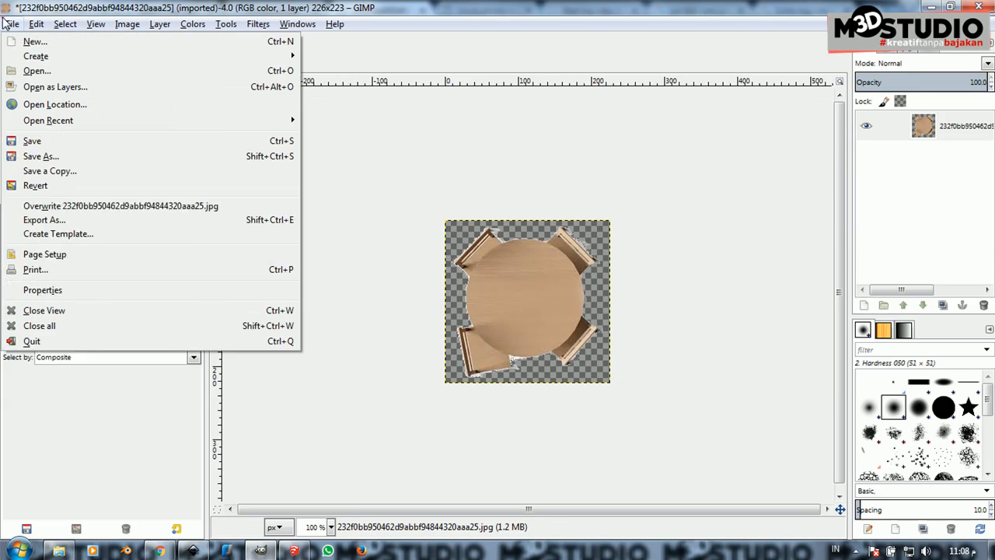
pyautogui.click(62, 220)
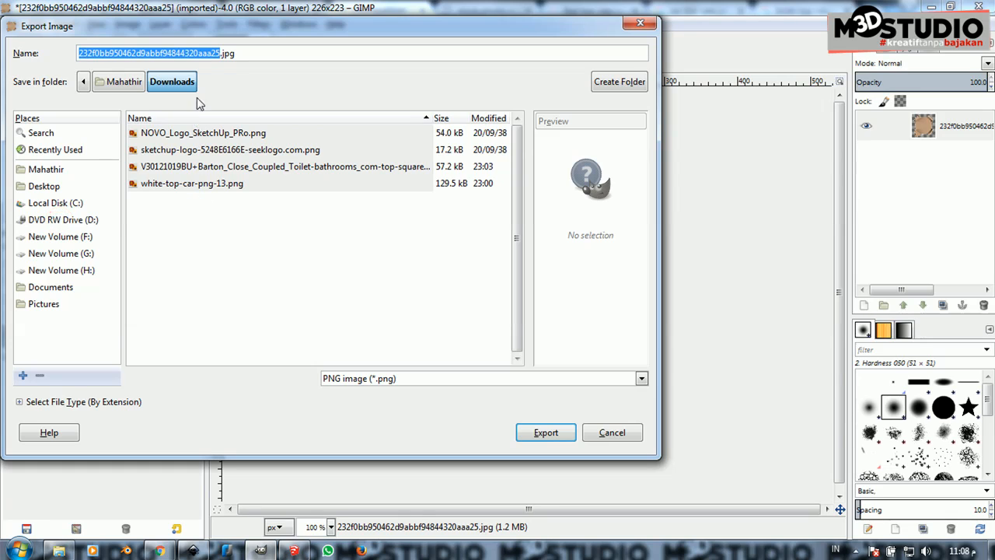
pyautogui.click(238, 54)
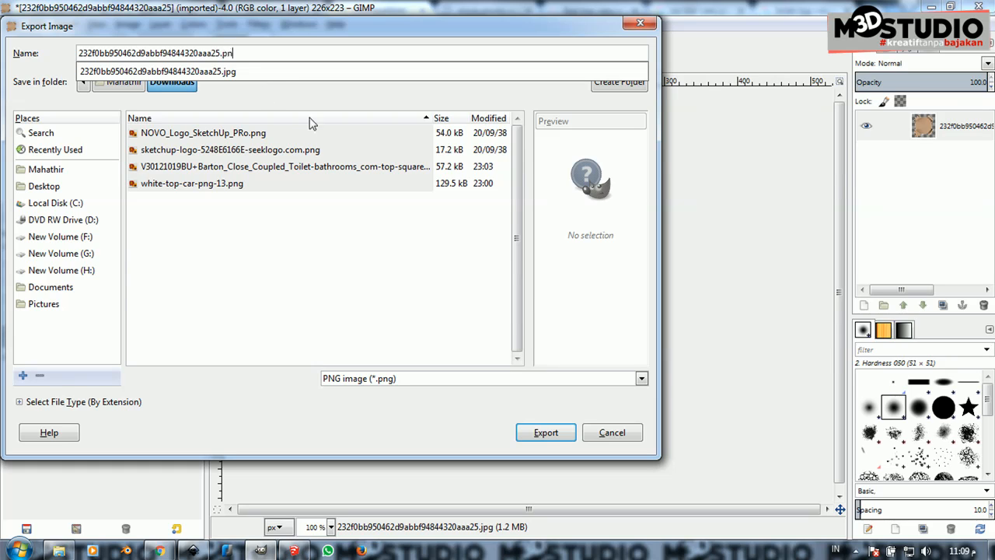
pyautogui.click(546, 434)
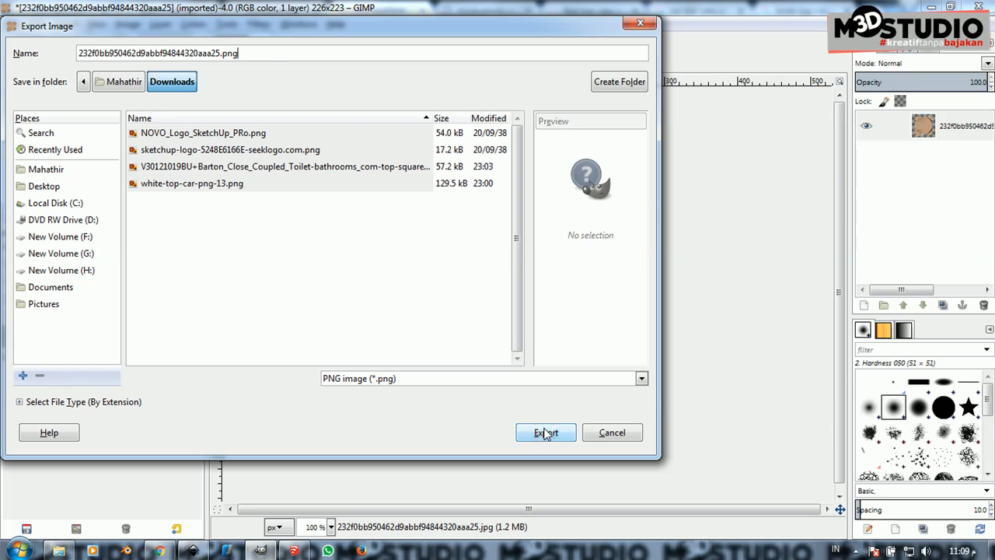
pyautogui.click(546, 434)
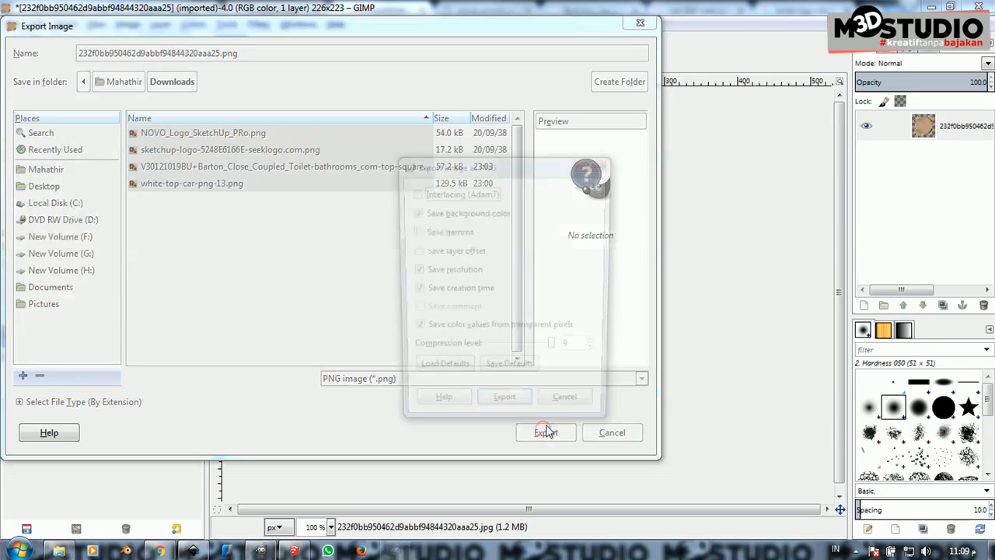
pyautogui.click(518, 415)
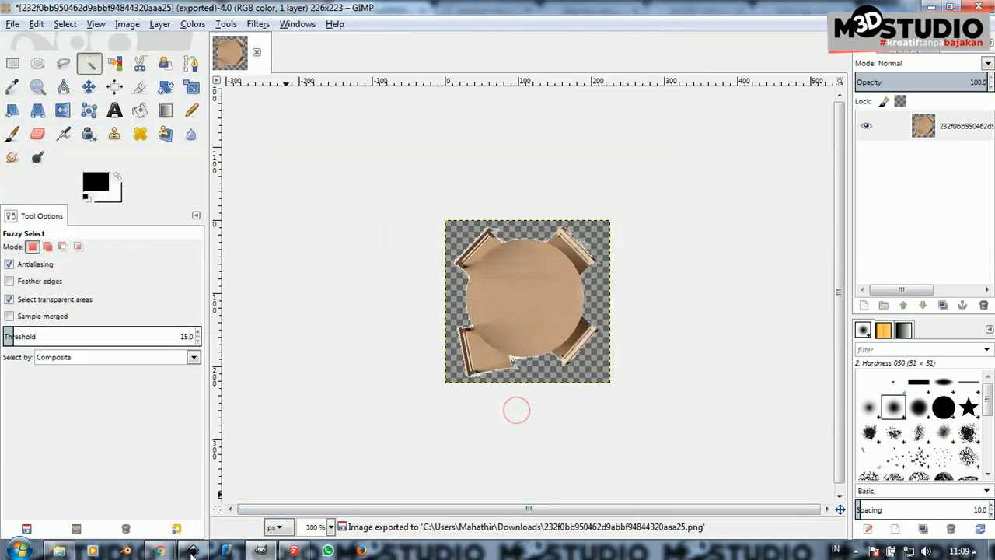
# Import the exported table PNG from Downloads into the Inkscape floor plan and place it above the sofa set, about 55 × 54 mm in size
pyautogui.click(59, 551)
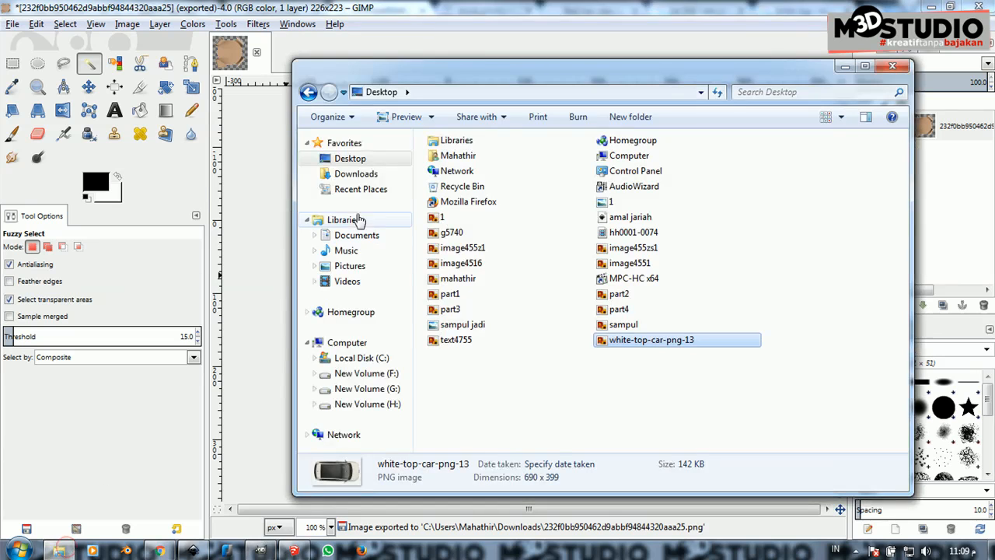
pyautogui.click(375, 175)
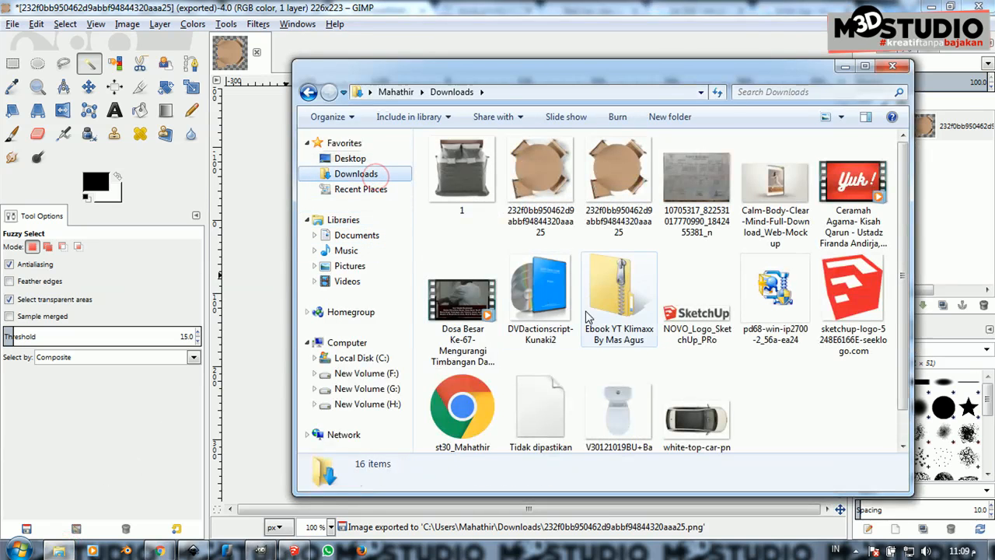
pyautogui.click(619, 184)
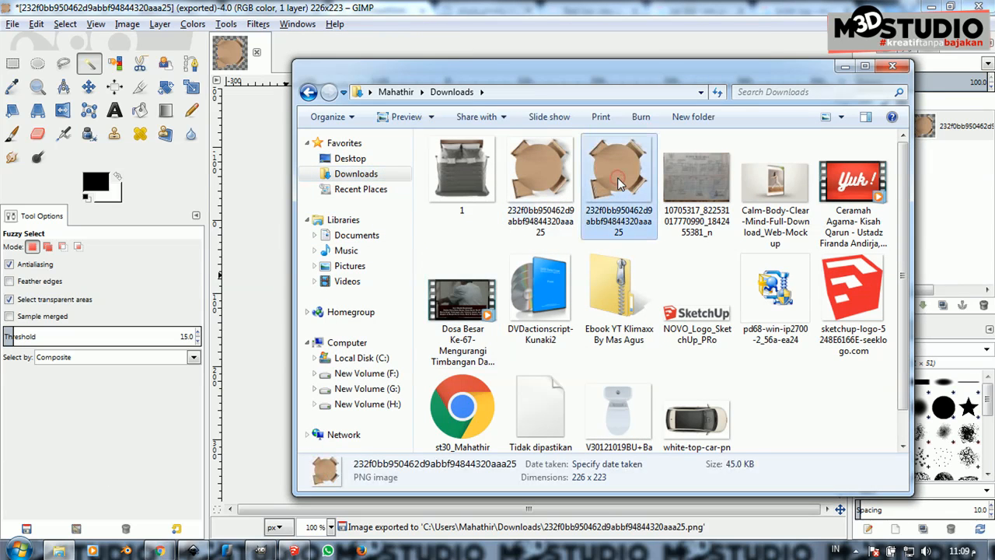
pyautogui.moveTo(618, 178); pyautogui.dragTo(255, 369)
pyautogui.moveTo(200, 297); pyautogui.dragTo(200, 298)
pyautogui.click(580, 372)
pyautogui.moveTo(556, 385); pyautogui.dragTo(390, 265)
pyautogui.moveTo(451, 226); pyautogui.dragTo(397, 244)
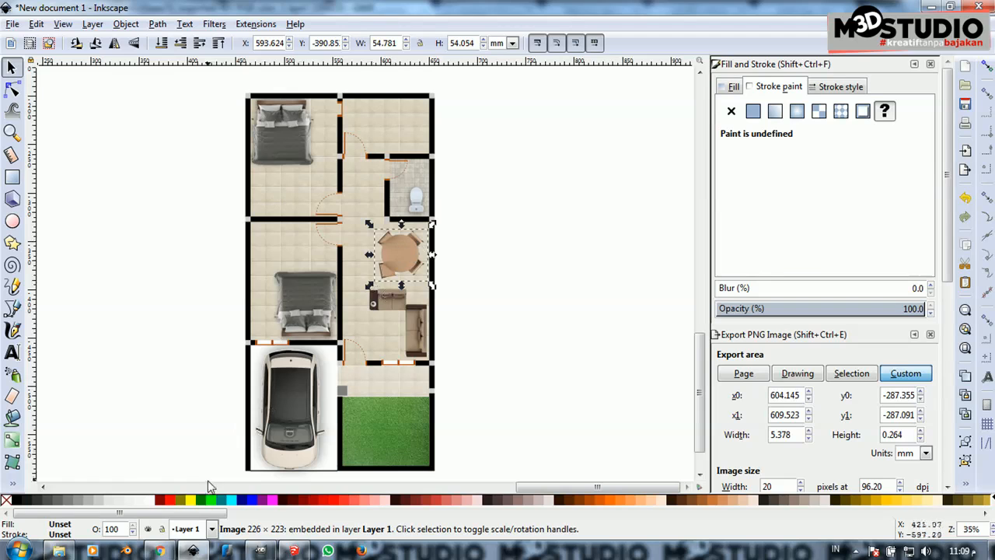
# Switch to Chrome and open the first round leafy plant from the "plants top view white background" results in a new tab
pyautogui.click(160, 551)
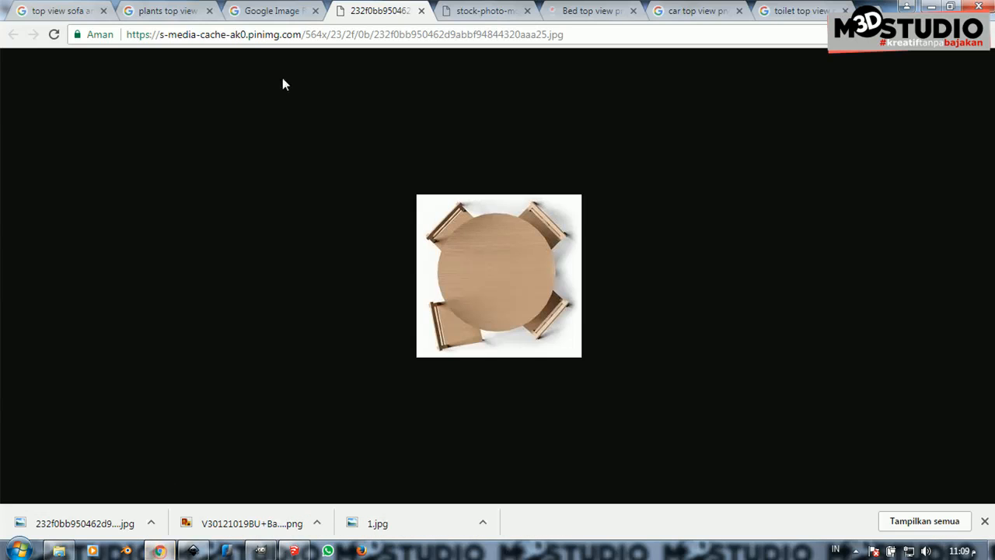
pyautogui.click(268, 10)
pyautogui.click(172, 16)
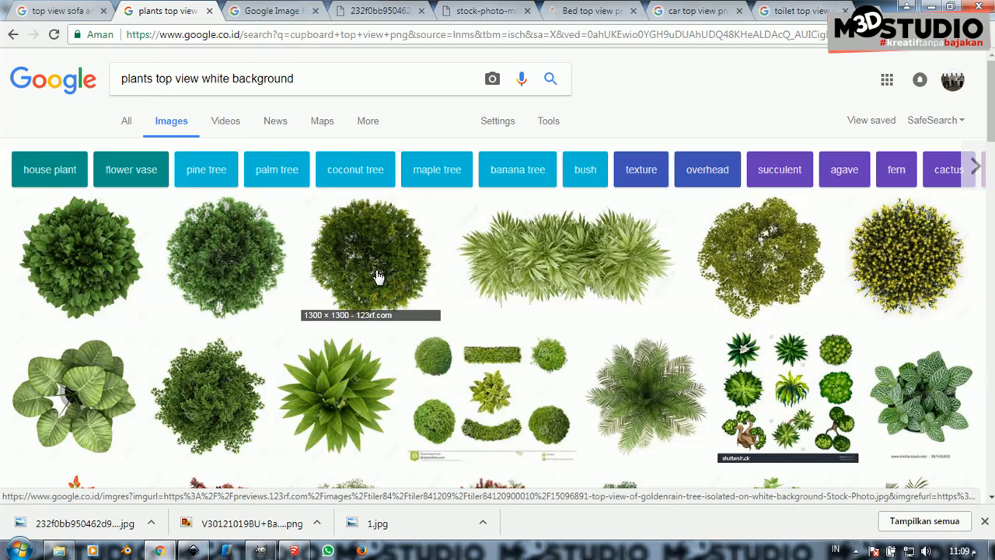
pyautogui.rightClick(109, 256)
pyautogui.click(132, 260)
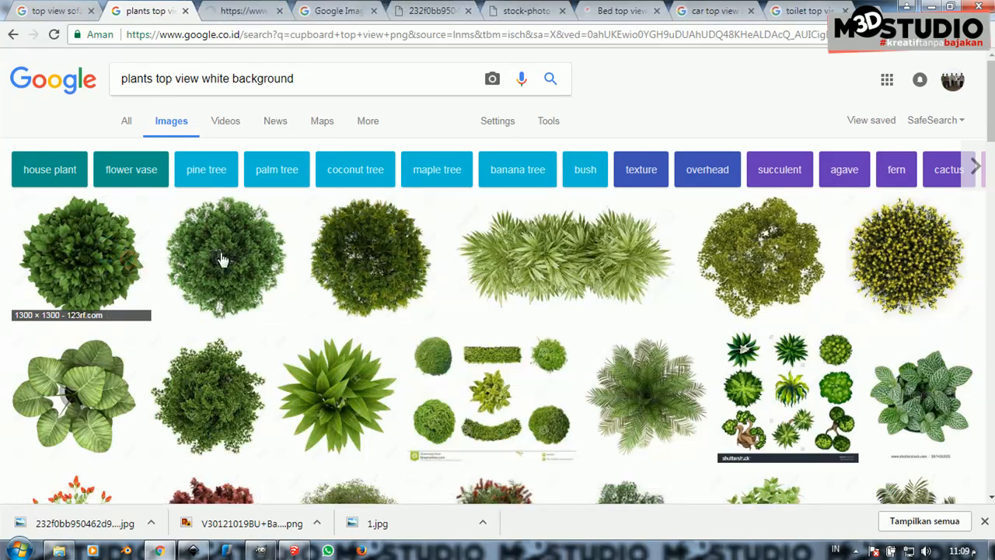
# Examine the remaining plant image results for other usable top-view plants
pyautogui.scroll(-1, 430, 294)
pyautogui.scroll(-2, 430, 294)
pyautogui.hotkey('ctrl', '+')
pyautogui.hotkey('ctrl', '+')
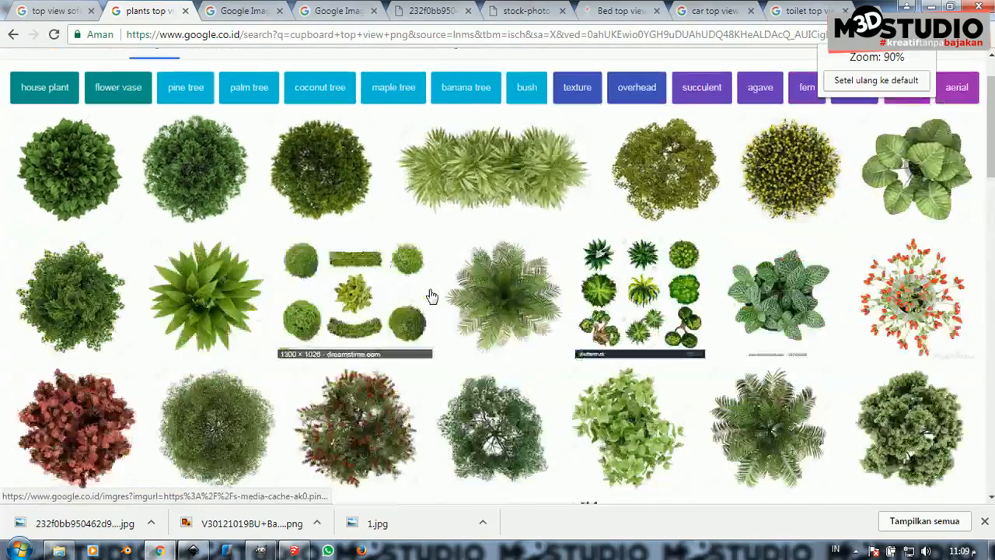
pyautogui.hotkey('ctrl', '+')
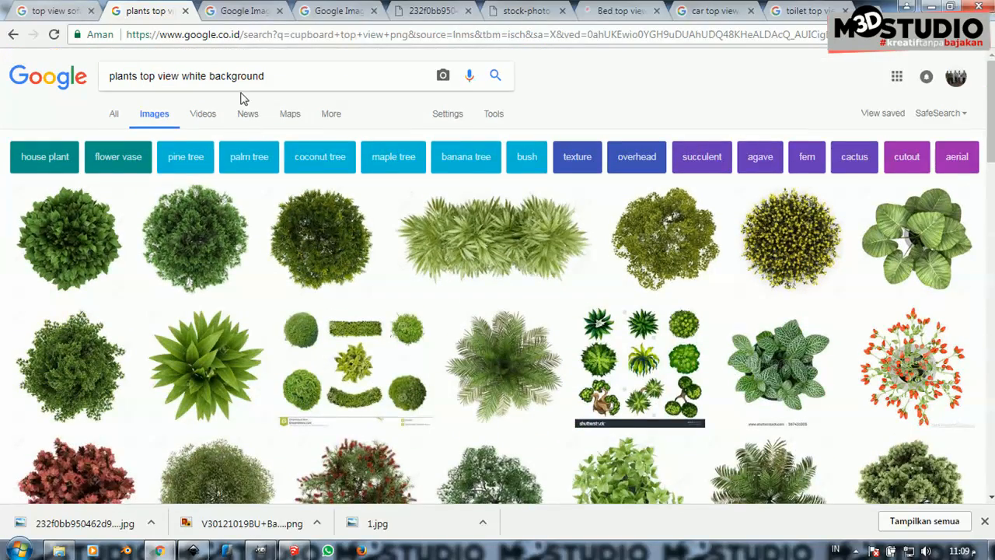
# Check the opened leafy plant image, then search Google Images for "plants top view png"
pyautogui.click(247, 13)
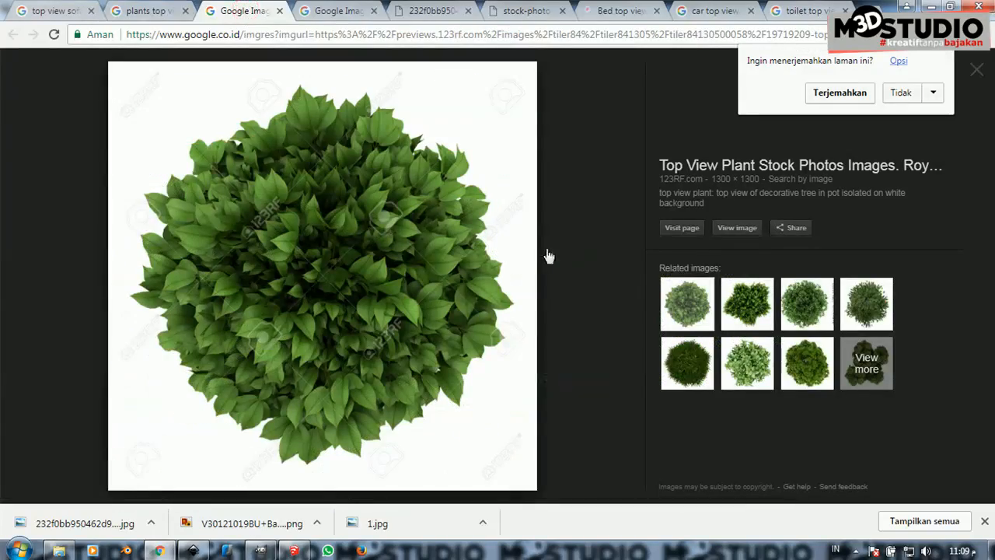
pyautogui.click(158, 10)
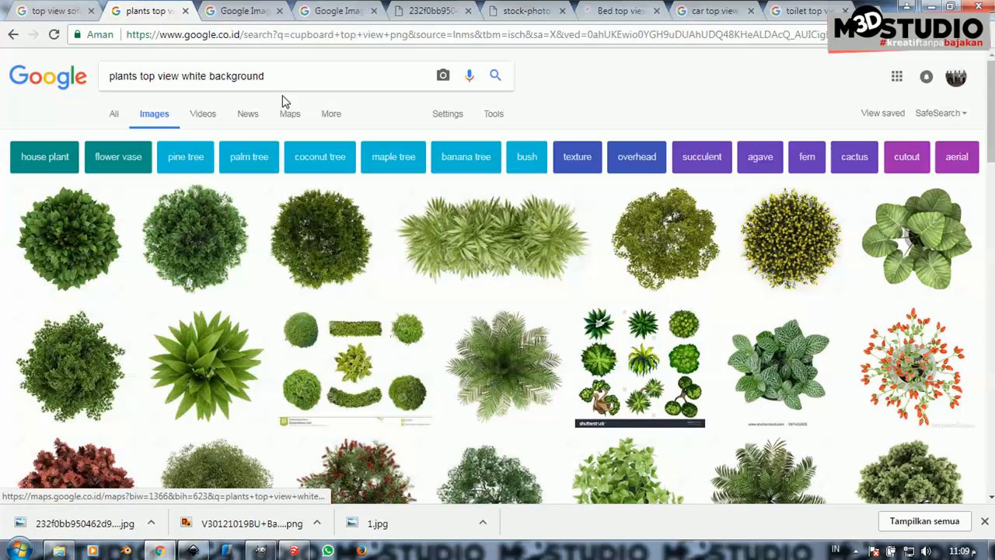
pyautogui.click(286, 70)
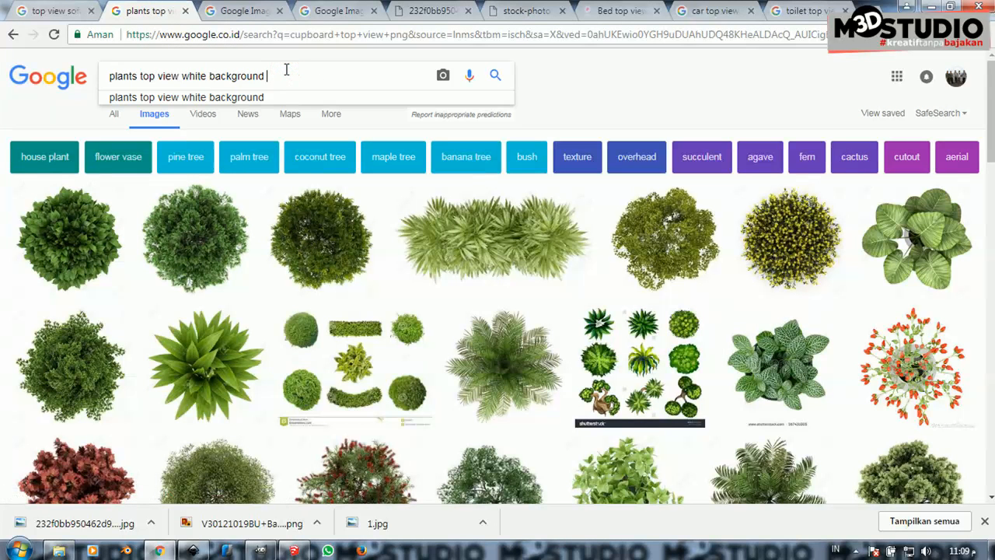
pyautogui.moveTo(182, 77); pyautogui.dragTo(347, 76)
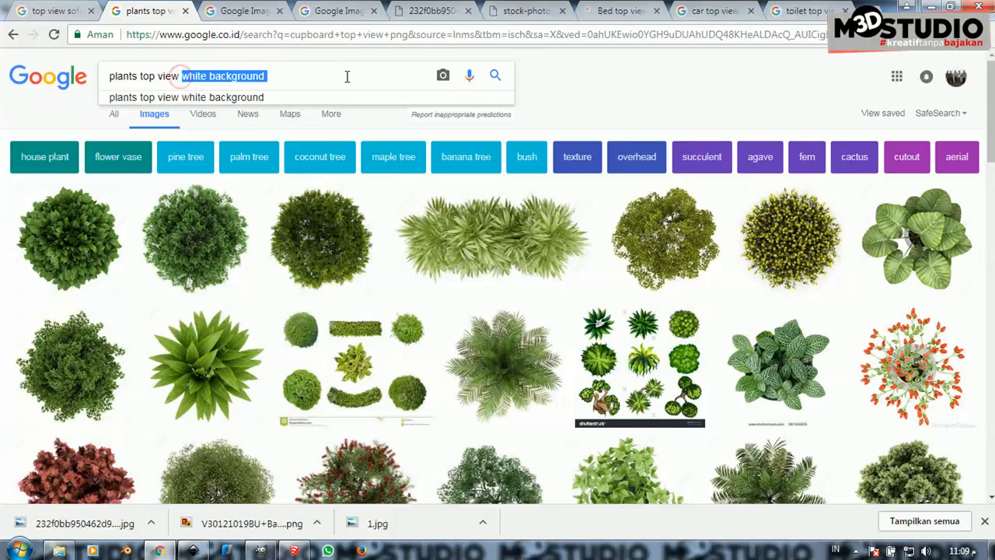
pyautogui.write('png')
pyautogui.press('Return')
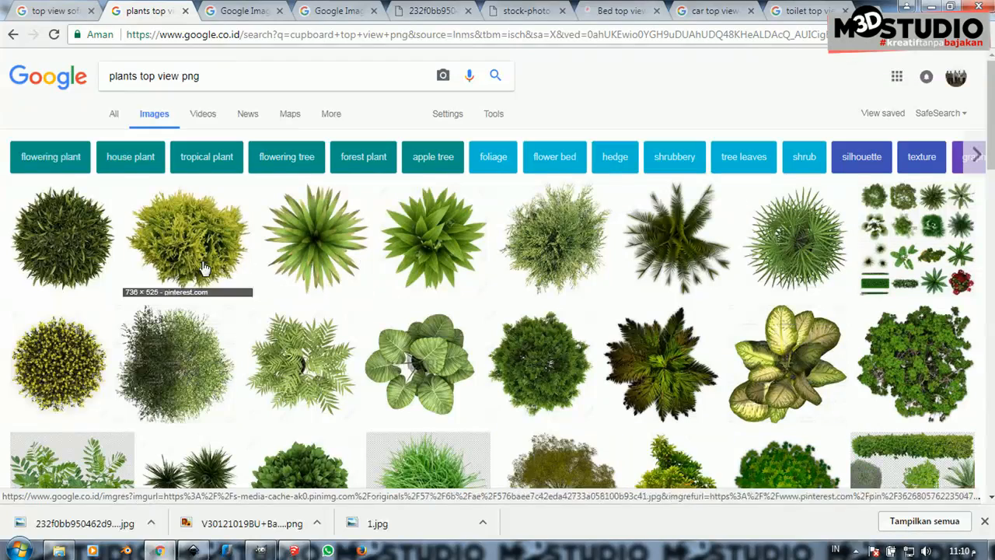
# Open the full-size half-shaded beech tree image from the Alfa img result in a new tab and return to the results
pyautogui.click(176, 348)
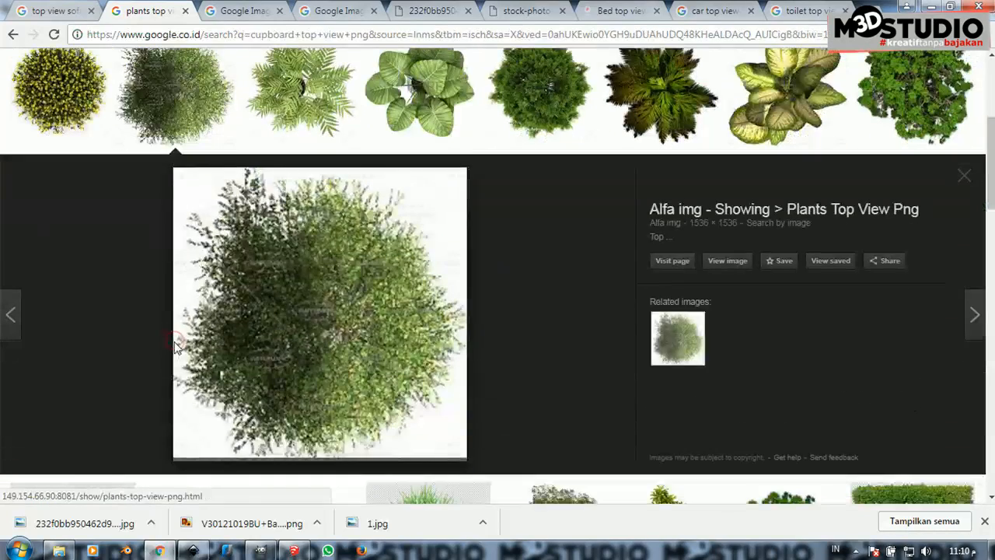
pyautogui.click(727, 261)
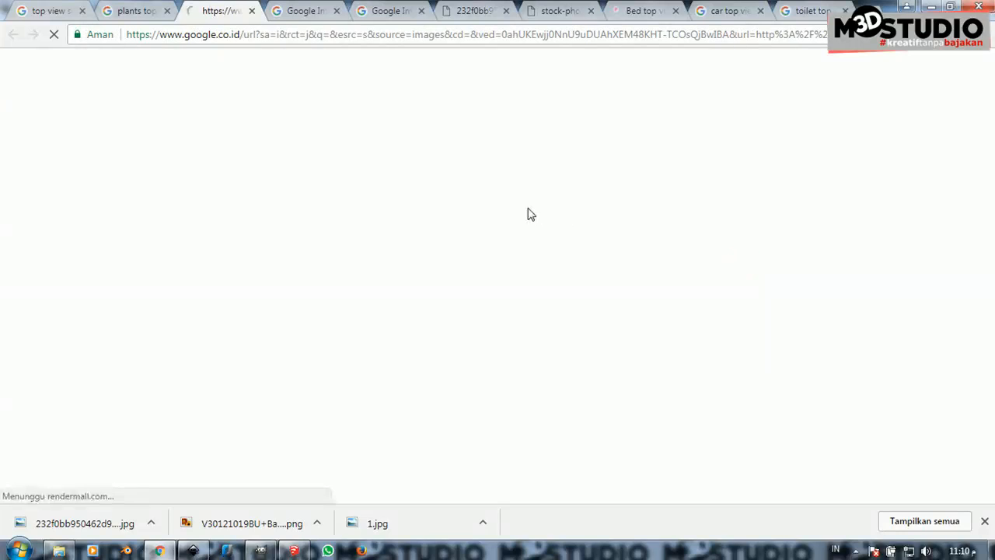
pyautogui.click(983, 521)
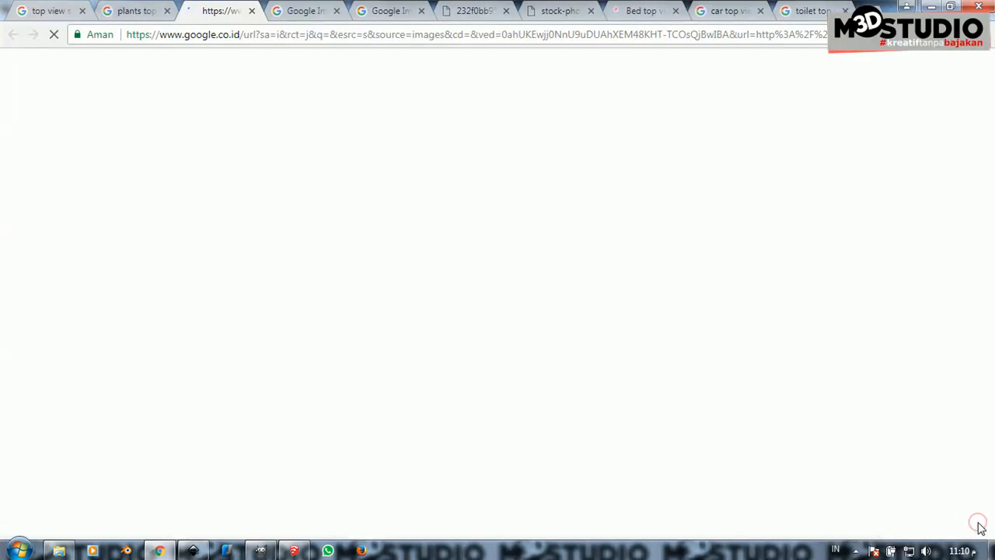
pyautogui.click(125, 11)
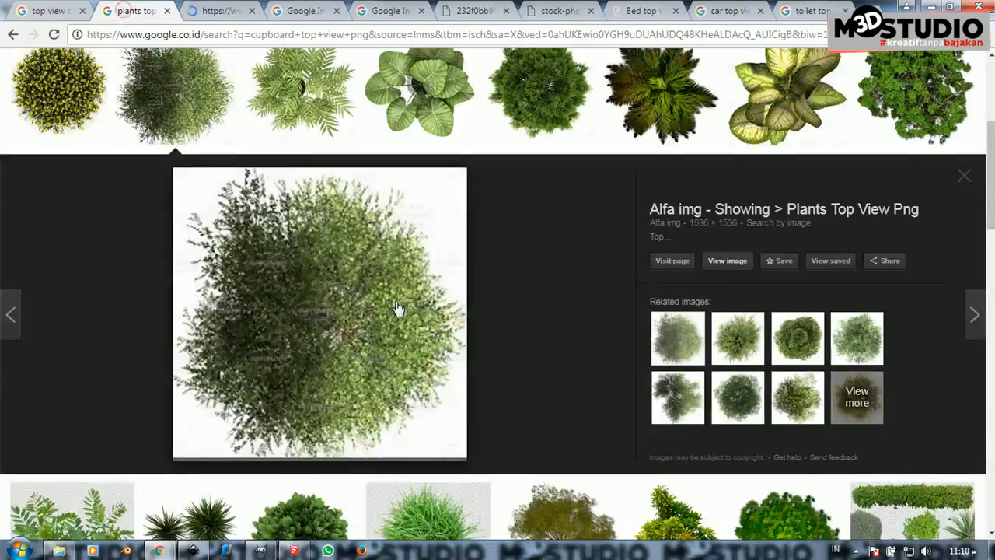
# Open the full-size Tree Topview 20 image from 3DXO in a new tab and check the loaded beech tree image
pyautogui.scroll(-3, 391, 344)
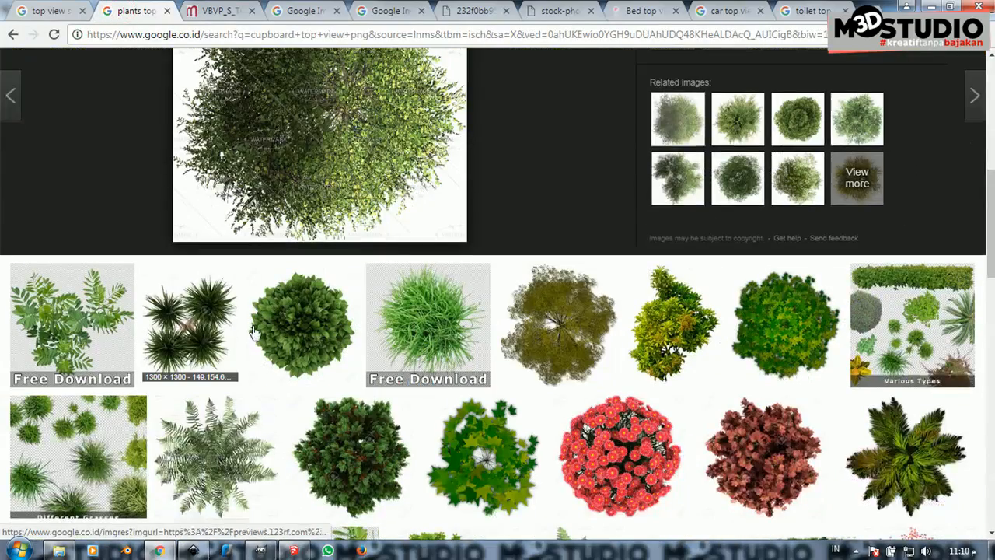
pyautogui.scroll(-2, 257, 335)
pyautogui.scroll(4, 565, 325)
pyautogui.scroll(4, 565, 325)
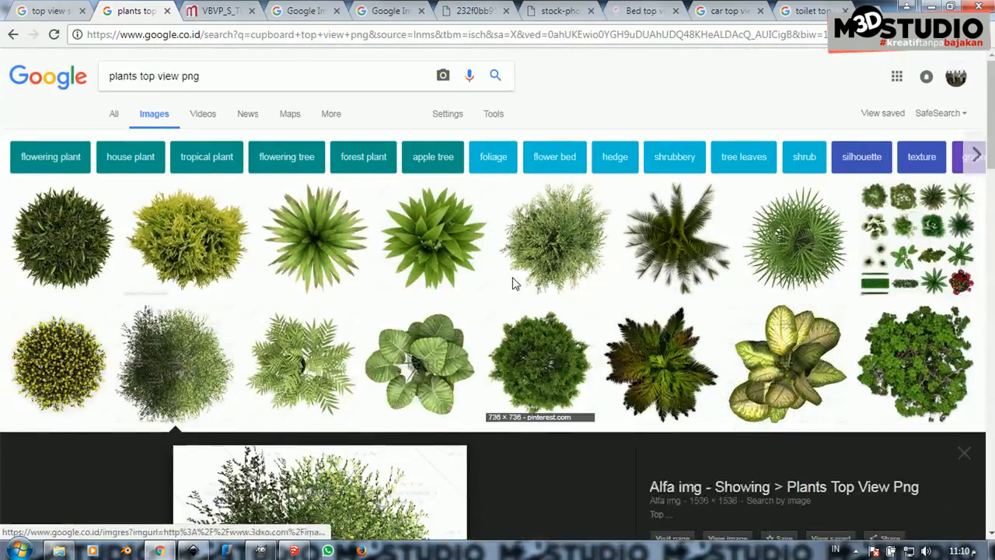
pyautogui.click(557, 230)
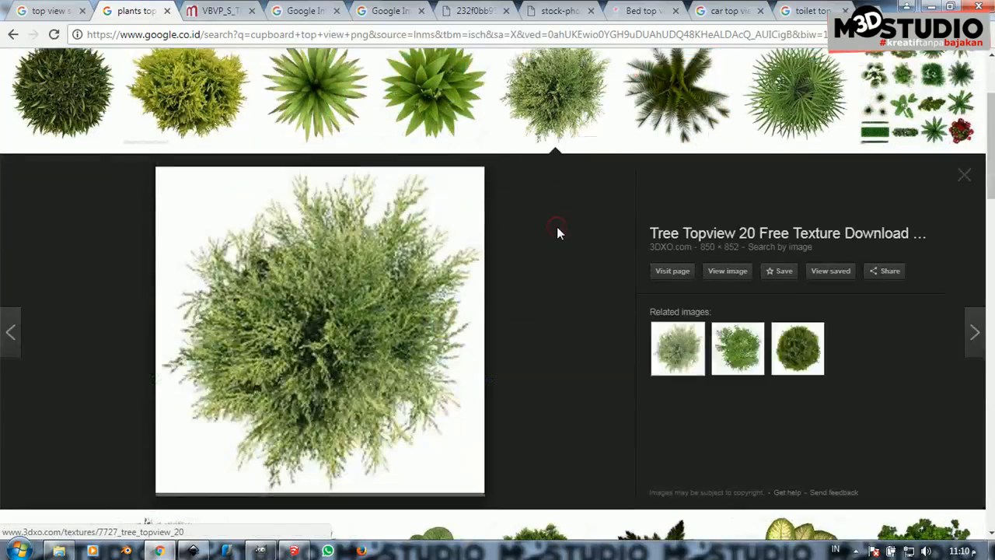
pyautogui.click(717, 272)
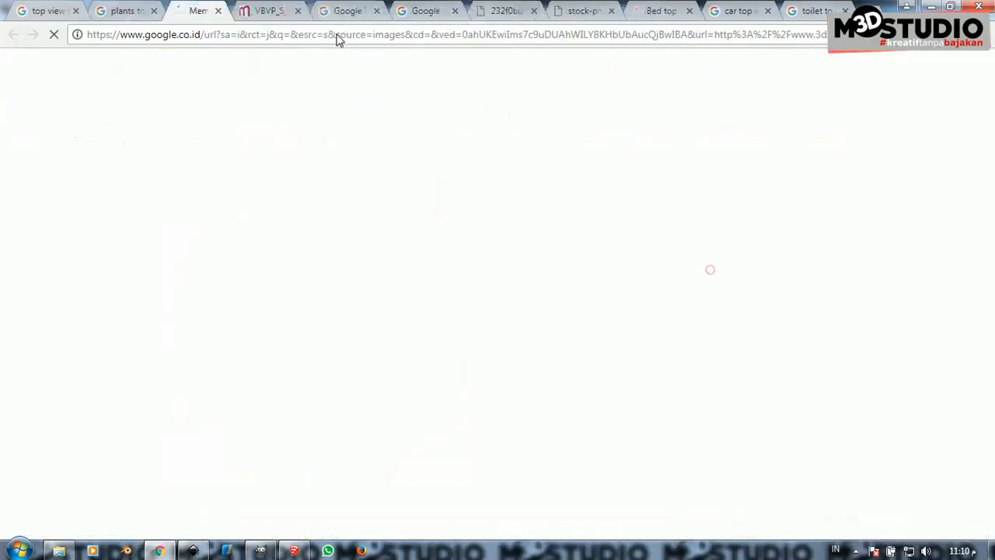
pyautogui.click(274, 11)
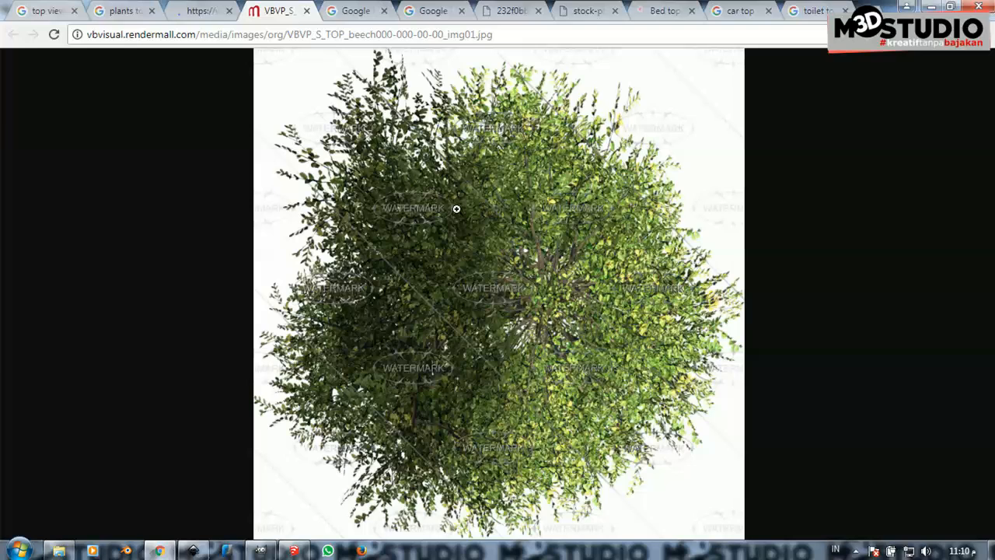
pyautogui.click(201, 12)
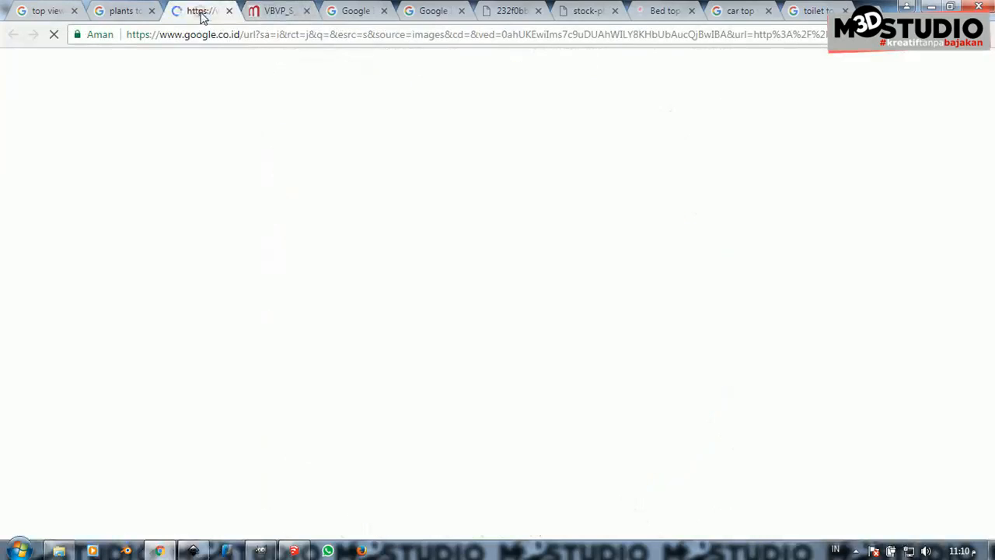
pyautogui.click(125, 11)
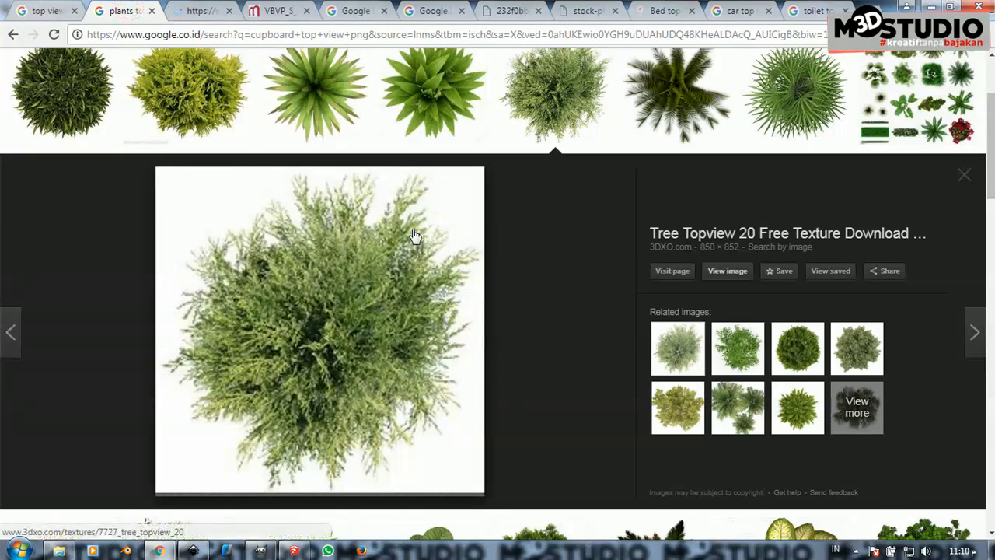
# Save the Tree Topview 20 preview image to Downloads as the PNG tp20_preview
pyautogui.scroll(2, 415, 236)
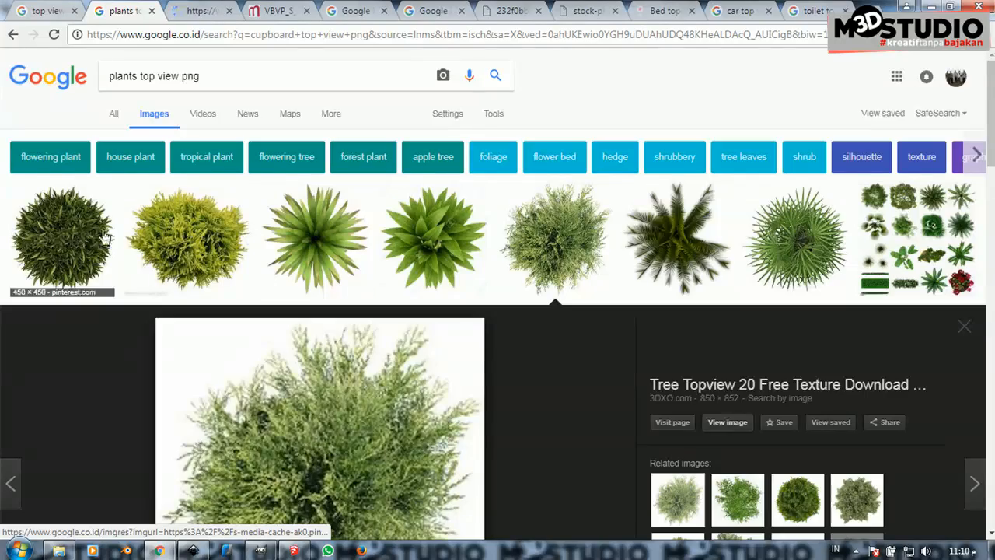
pyautogui.scroll(-5, 566, 322)
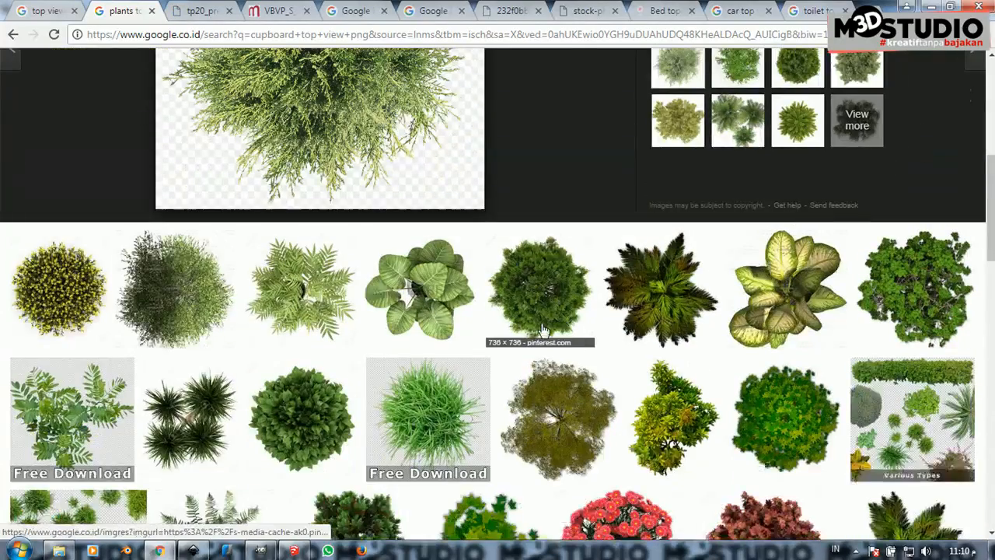
pyautogui.click(544, 309)
pyautogui.rightClick(350, 200)
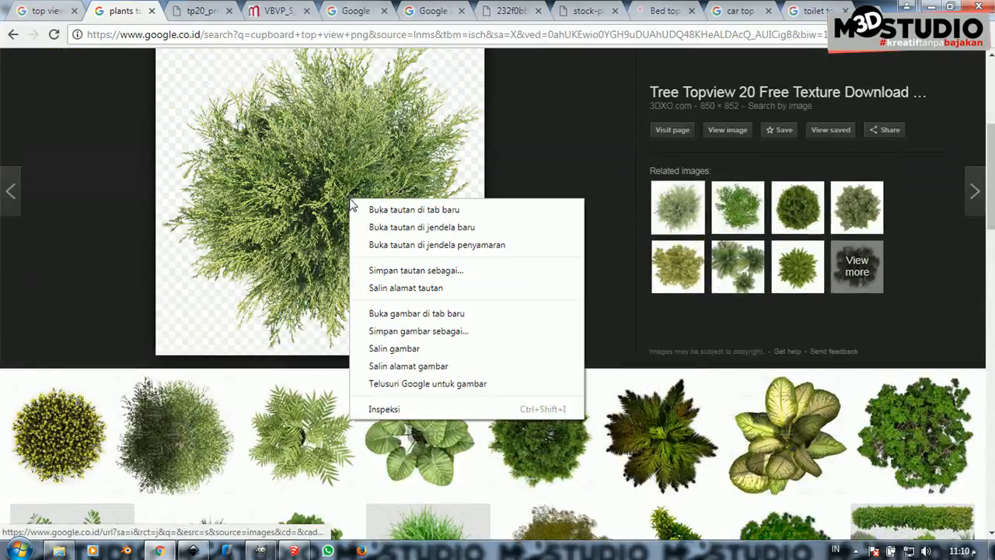
pyautogui.click(446, 340)
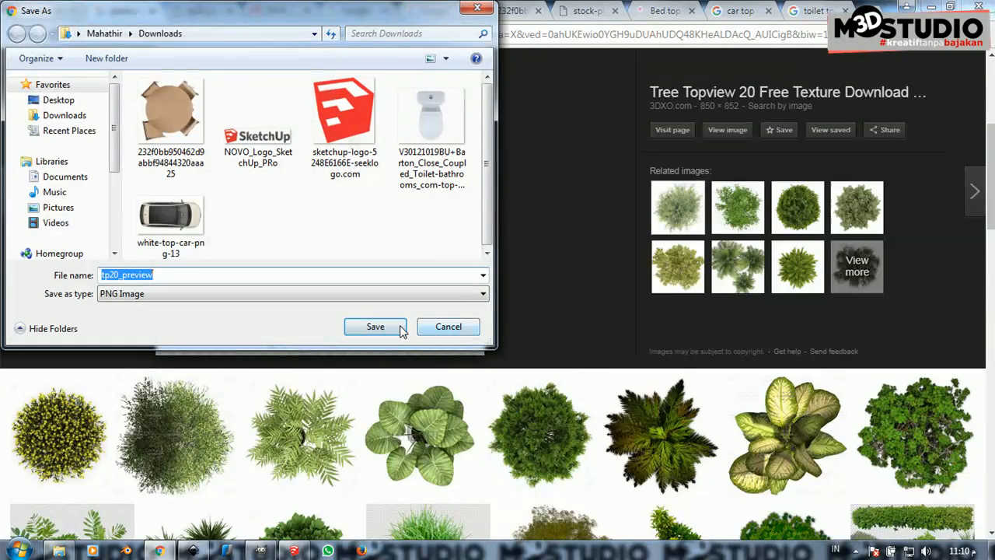
pyautogui.click(400, 330)
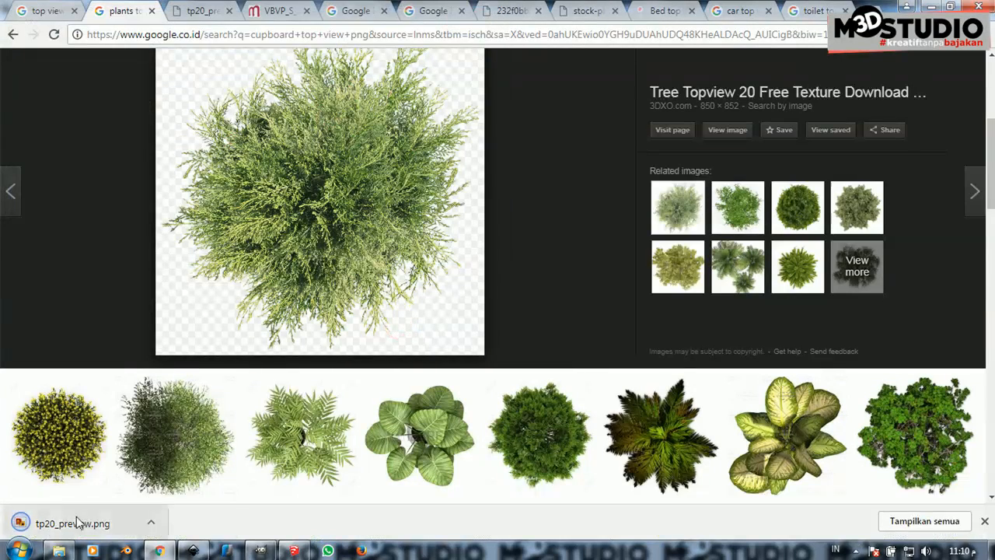
# Insert the downloaded tp20_preview.png into the Inkscape floor plan, shrink it to about 81 × 73 mm and move it over the lawn
pyautogui.click(193, 550)
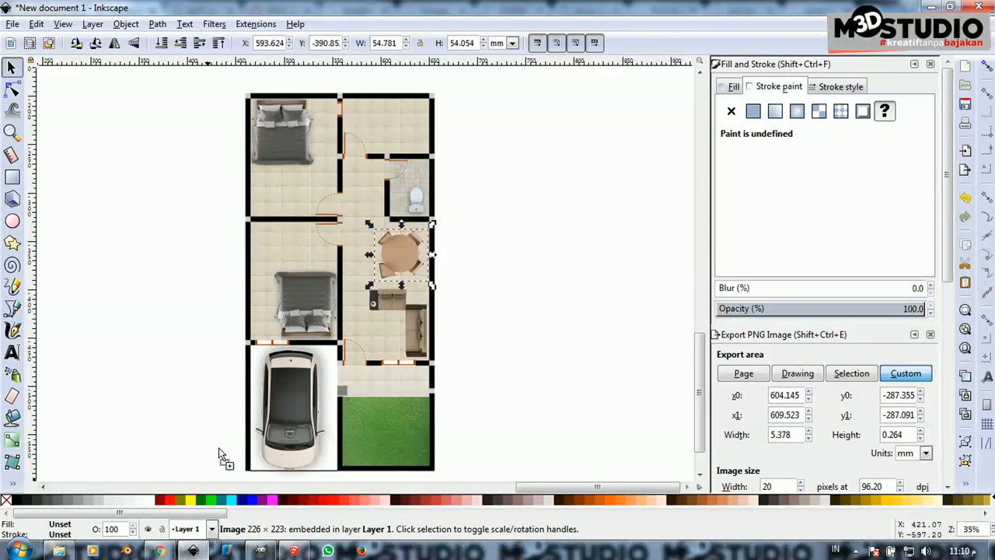
pyautogui.moveTo(206, 392); pyautogui.dragTo(209, 394)
pyautogui.click(578, 374)
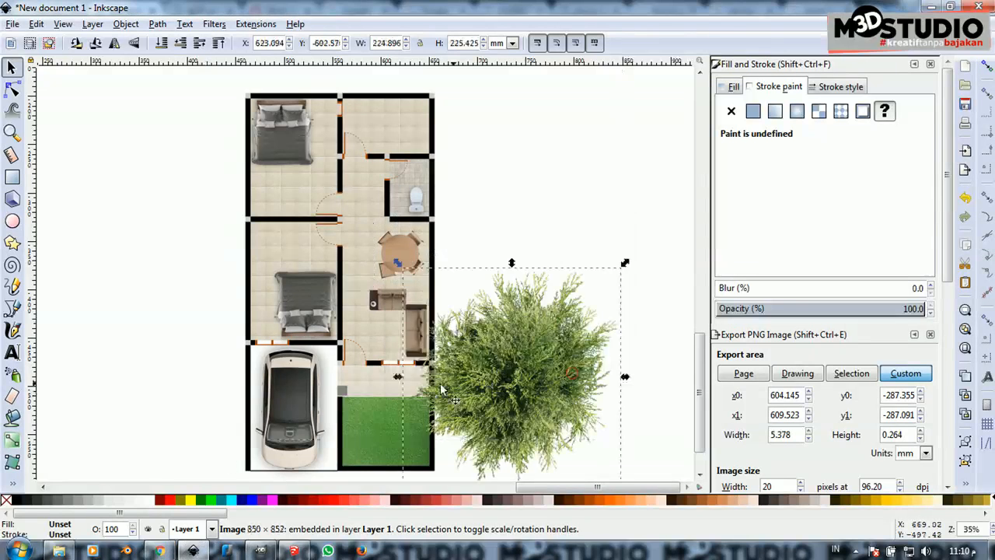
pyautogui.moveTo(577, 286); pyautogui.dragTo(440, 432)
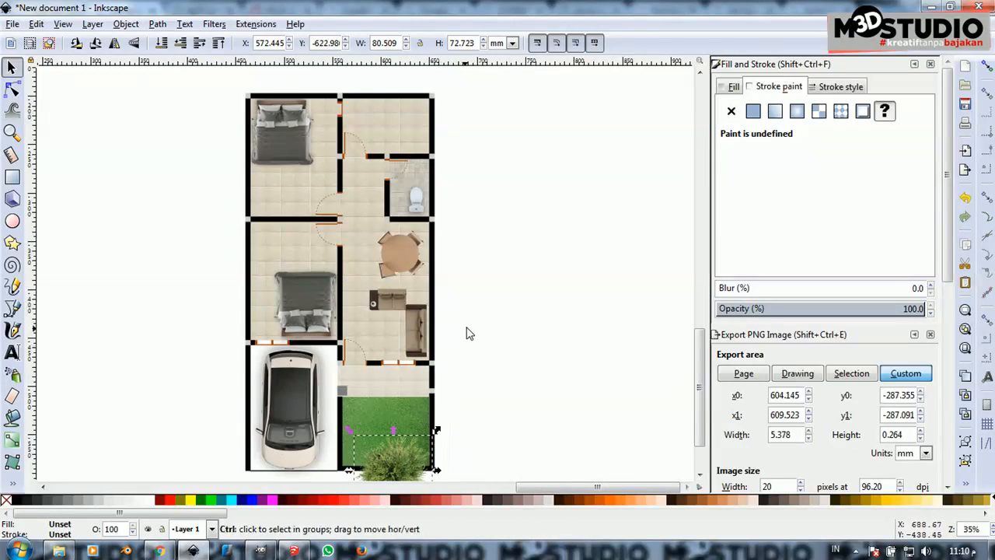
pyautogui.scroll(-2, 470, 328)
pyautogui.scroll(4, 430, 415)
pyautogui.moveTo(459, 329); pyautogui.dragTo(479, 298)
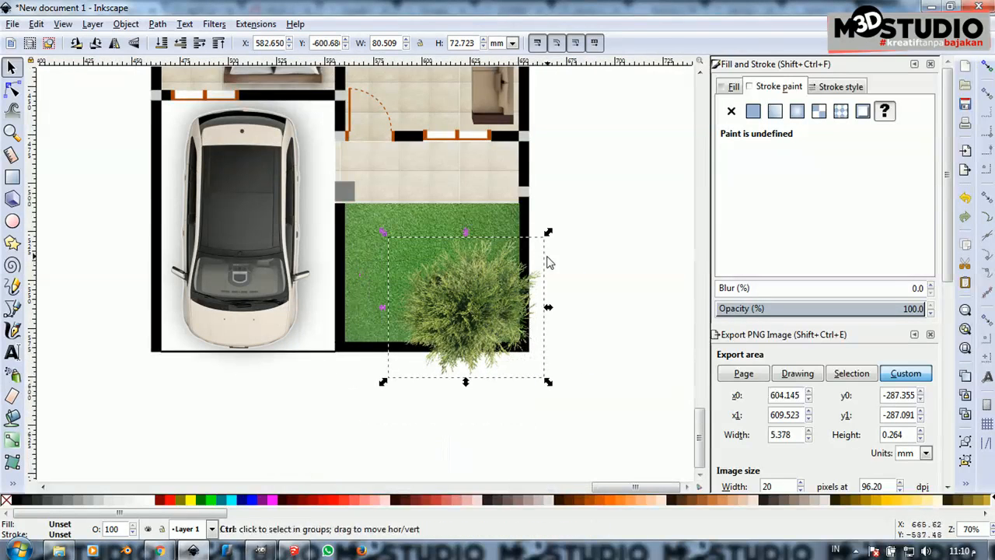
# Scale the plant down to about 41 × 37 mm and place it in the lawn's lower-right corner
pyautogui.moveTo(549, 233); pyautogui.dragTo(486, 286)
pyautogui.moveTo(447, 328); pyautogui.dragTo(497, 304)
pyautogui.scroll(2, 498, 304)
pyautogui.moveTo(572, 236); pyautogui.dragTo(542, 262)
pyautogui.moveTo(472, 329); pyautogui.dragTo(487, 322)
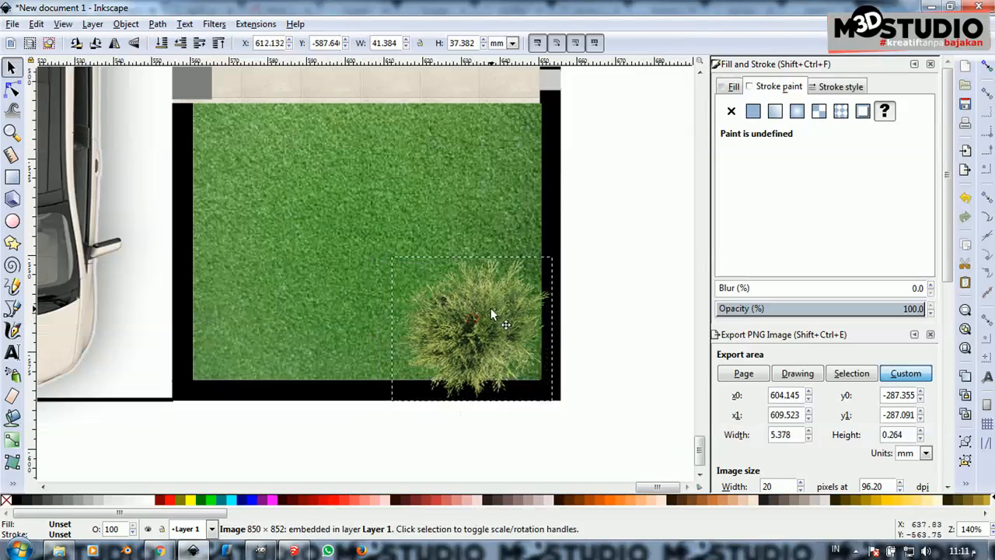
# Set the opacity of the lawn's grass image to 72%
pyautogui.click(389, 217)
pyautogui.click(866, 308)
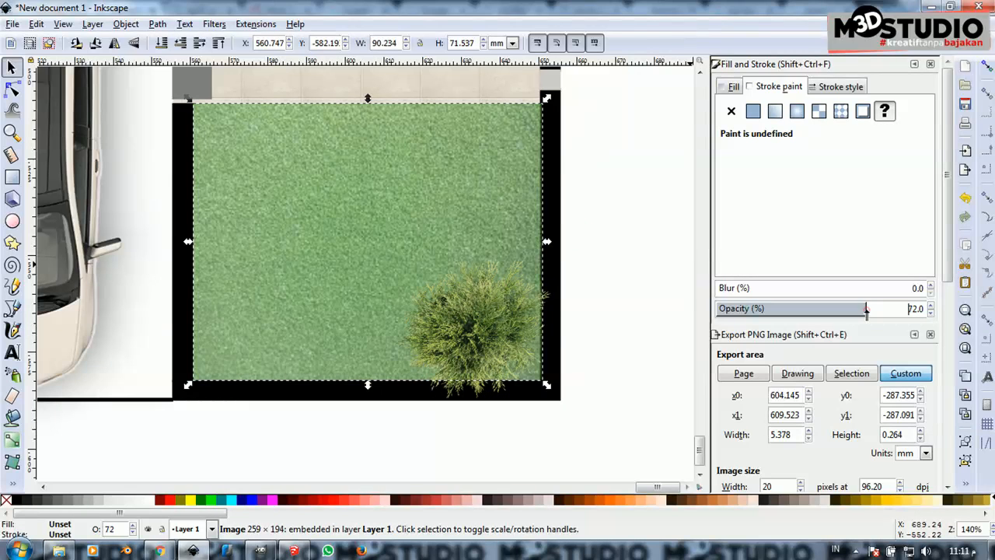
# Apply a Drop Shadow filter to the plant with a 1.9 px blur radius and a 0.3 px horizontal offset, using live preview
pyautogui.click(485, 306)
pyautogui.click(217, 24)
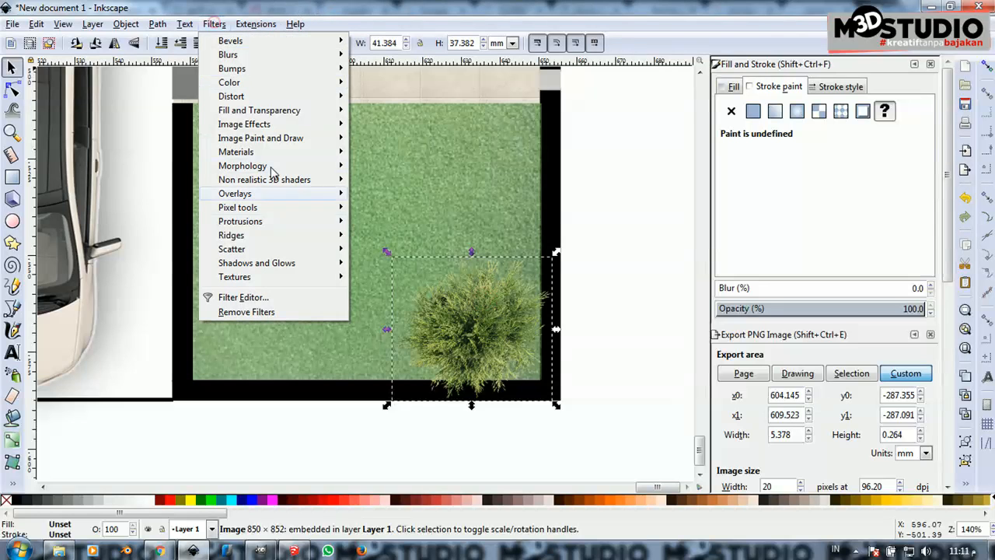
pyautogui.moveTo(288, 266)
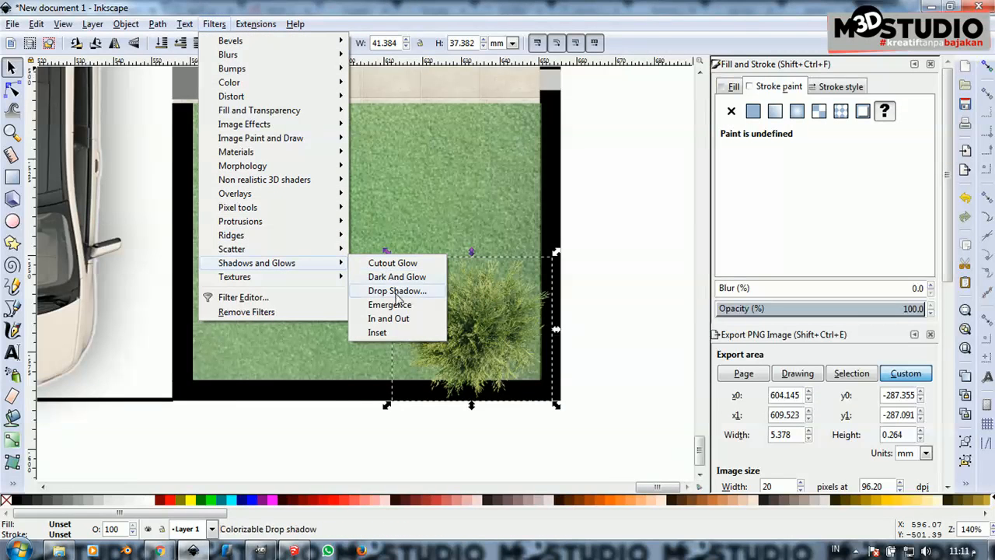
pyautogui.click(397, 293)
pyautogui.moveTo(443, 160); pyautogui.dragTo(690, 180)
pyautogui.click(610, 407)
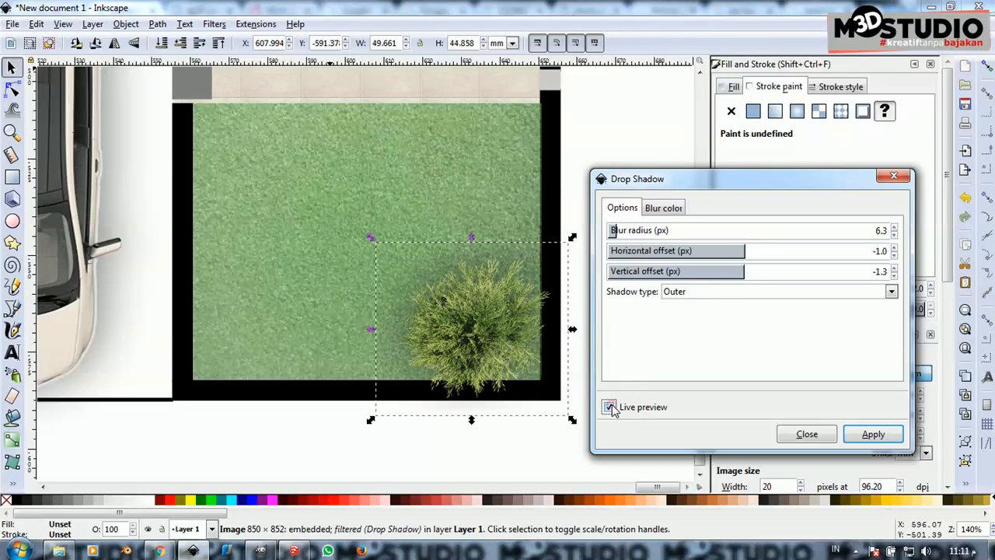
pyautogui.click(612, 230)
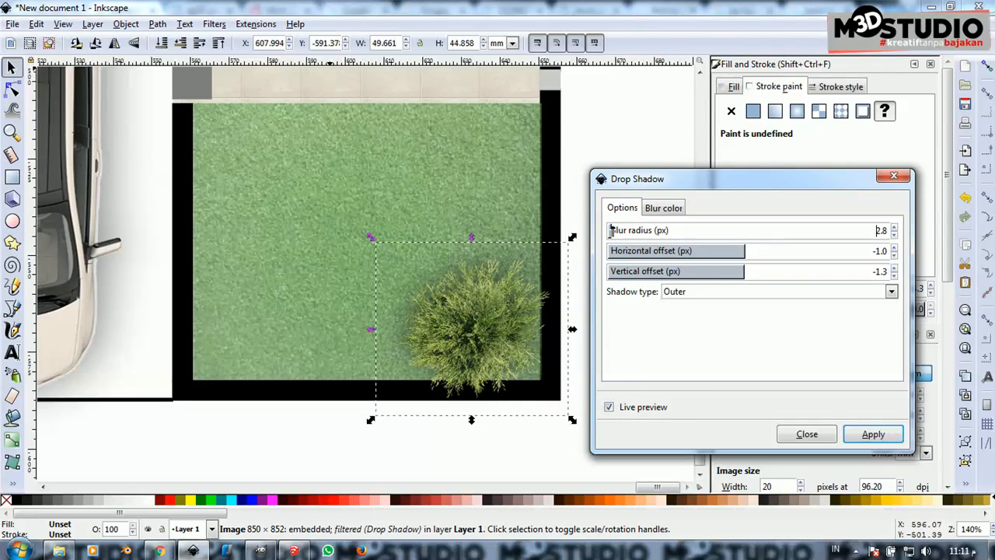
pyautogui.click(766, 253)
pyautogui.click(749, 253)
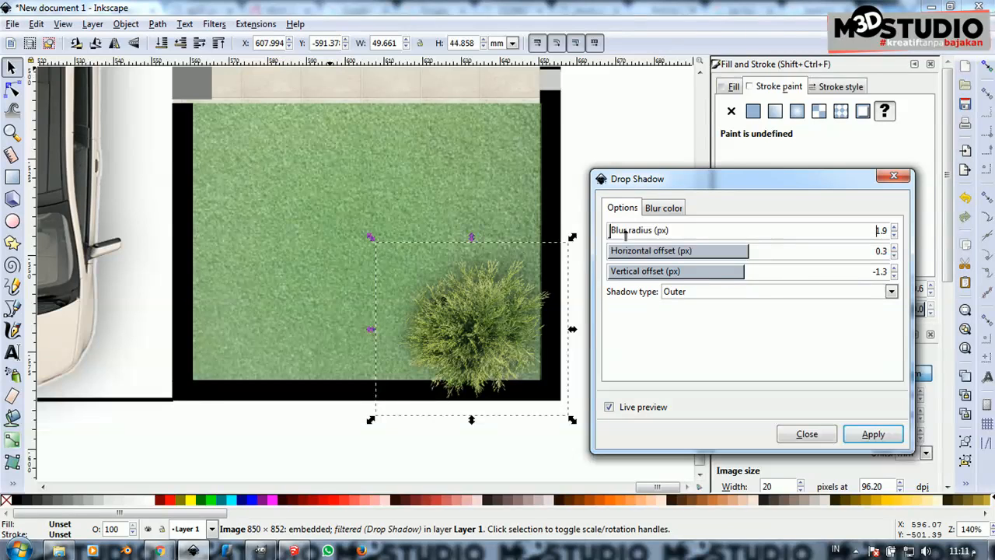
pyautogui.click(854, 436)
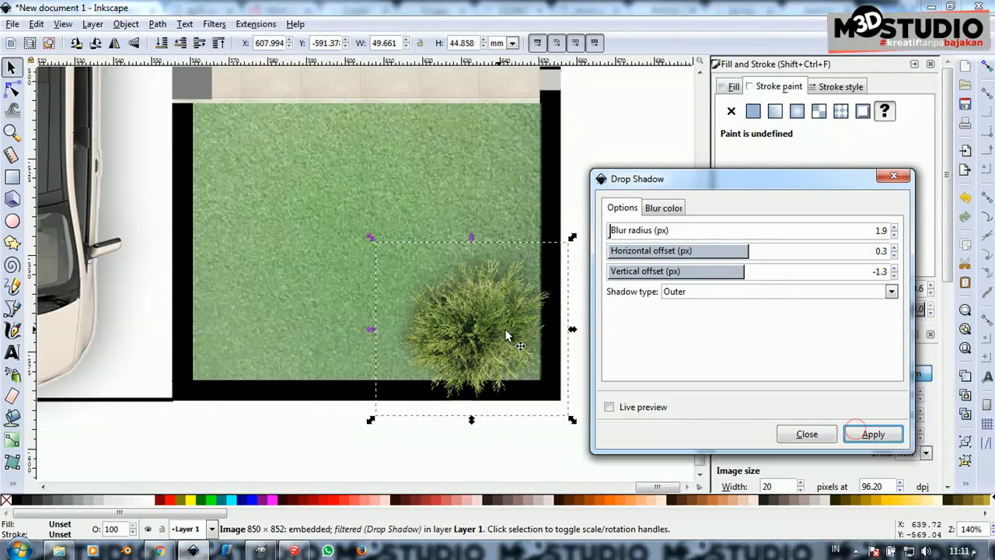
pyautogui.click(793, 436)
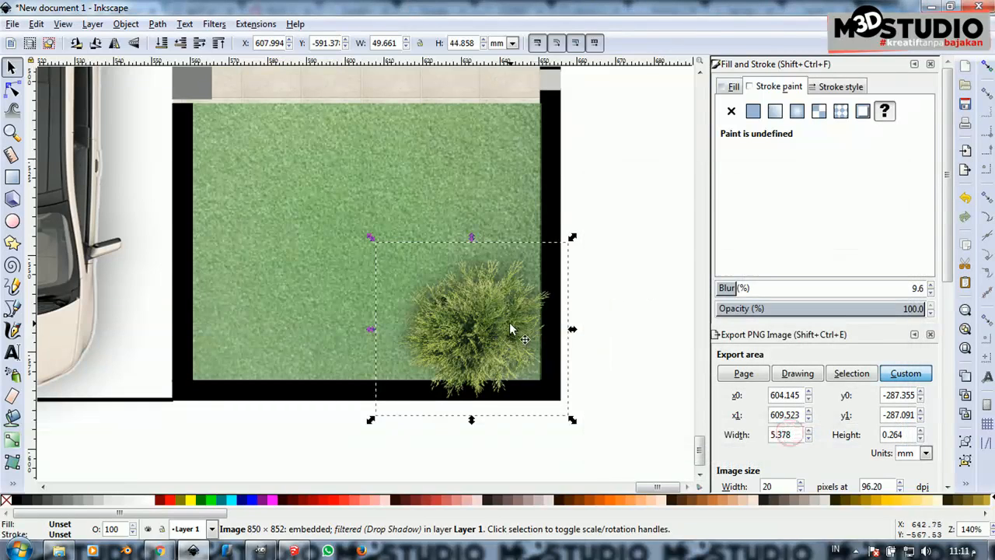
# Add two smaller plant copies of about 35 × 31 mm and 29 × 26 mm up the lawn's right edge, and bring the large corner plant to the front
pyautogui.moveTo(457, 281); pyautogui.dragTo(444, 258)
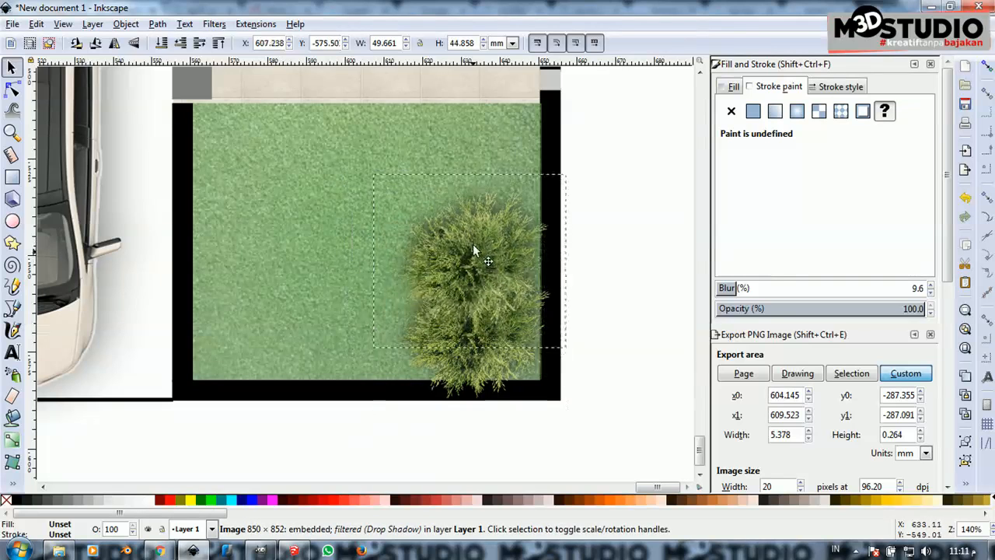
pyautogui.moveTo(570, 158); pyautogui.dragTo(526, 204)
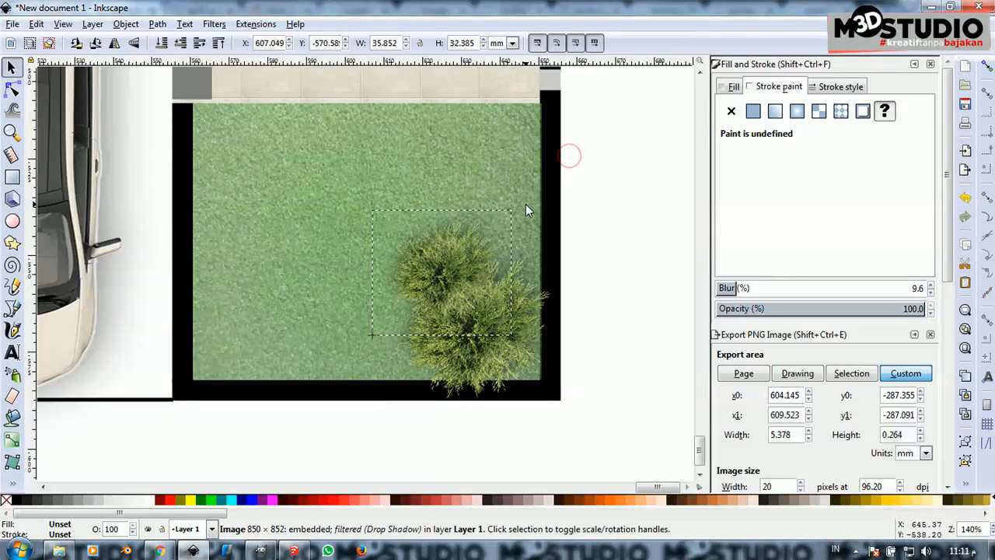
pyautogui.moveTo(440, 272); pyautogui.dragTo(508, 171)
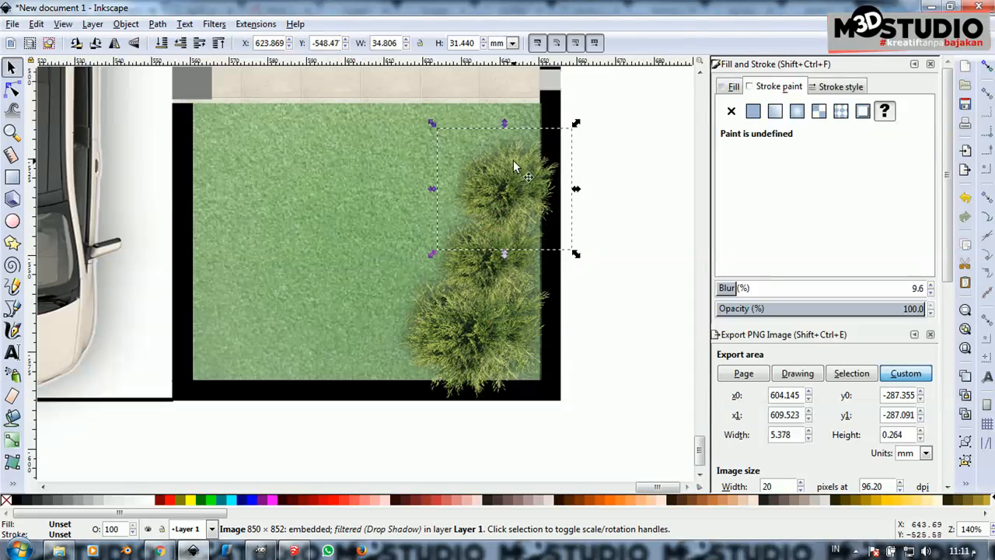
pyautogui.moveTo(576, 122); pyautogui.dragTo(550, 145)
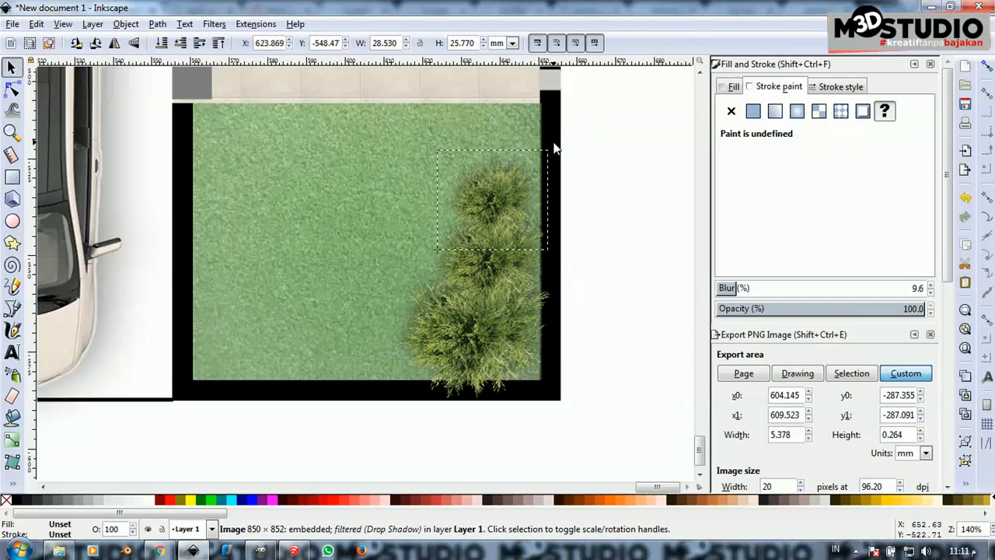
pyautogui.hotkey('ctrl', 'z')
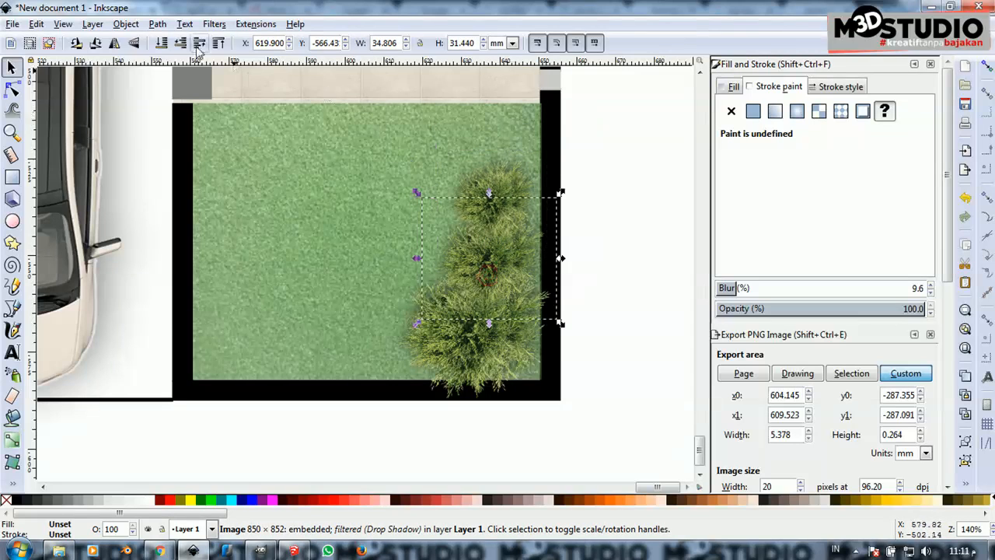
pyautogui.click(466, 350)
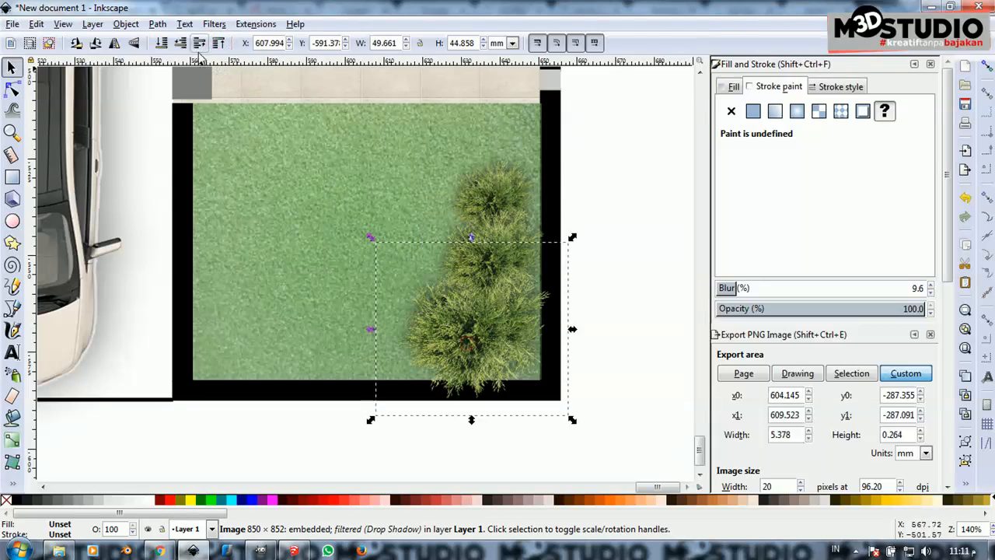
pyautogui.click(218, 44)
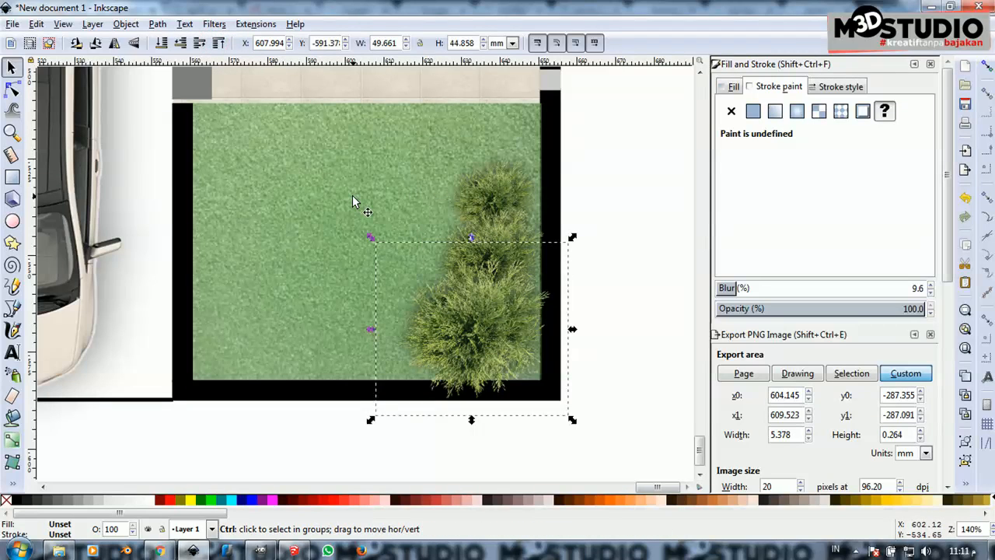
# Duplicate the two smaller plants, rotate the copies 90°, place them along the lawn's lower edge beside the large plant, and lower them one level
pyautogui.click(504, 226)
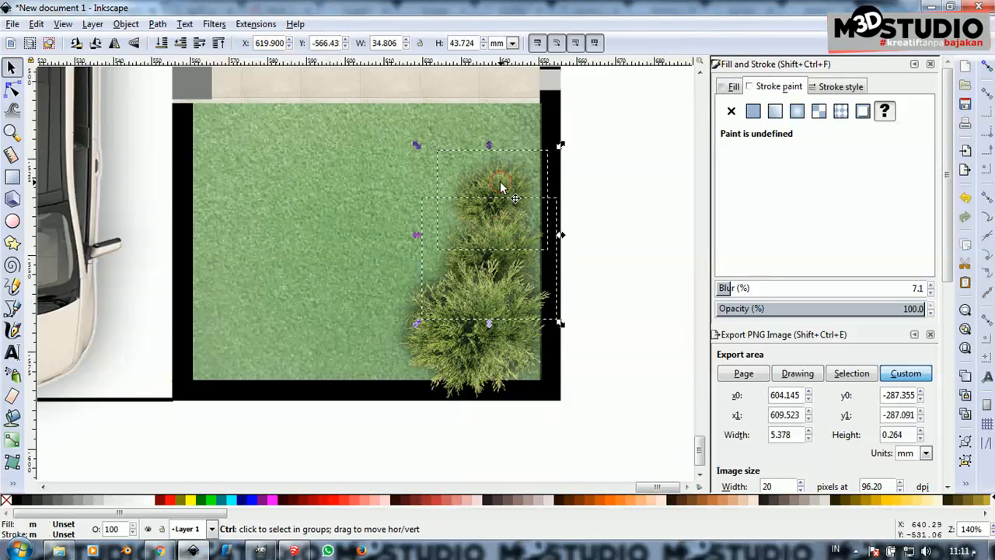
pyautogui.hotkey('ctrl', 'd')
pyautogui.moveTo(560, 145); pyautogui.dragTo(388, 164)
pyautogui.moveTo(518, 229); pyautogui.dragTo(401, 343)
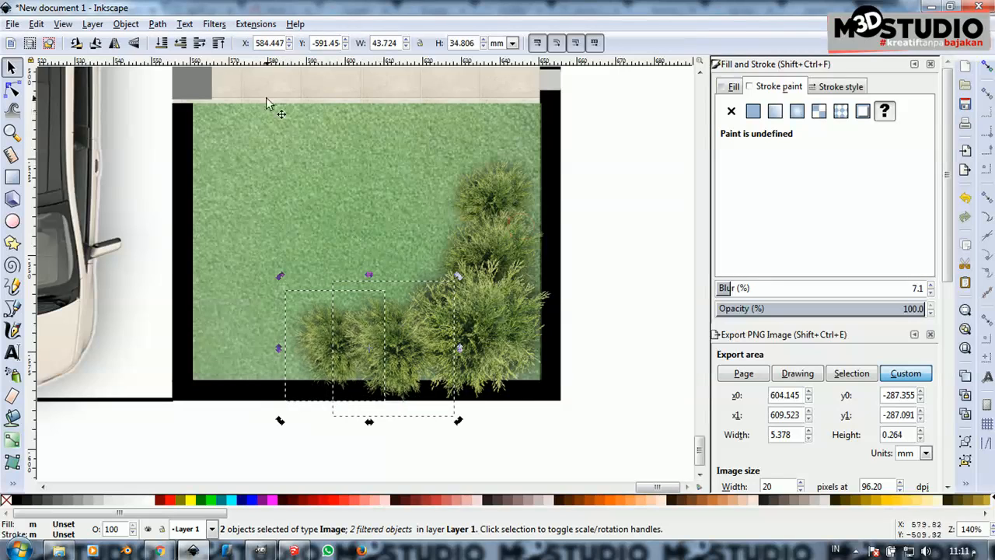
pyautogui.click(181, 46)
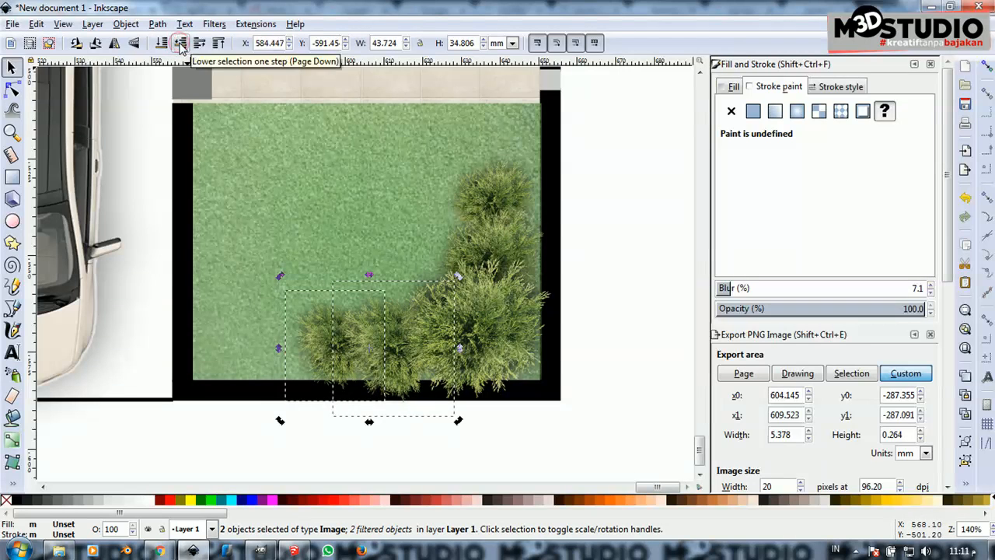
pyautogui.click(599, 272)
pyautogui.keyDown('ctrl'); pyautogui.scroll(-5, 555, 286); pyautogui.keyUp('ctrl')
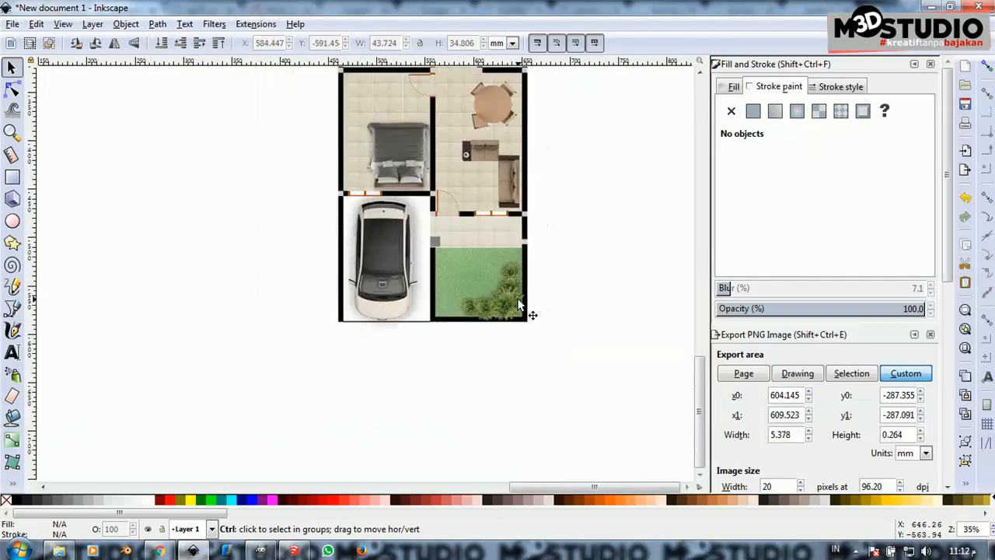
pyautogui.keyDown('ctrl'); pyautogui.scroll(-1, 485, 263); pyautogui.keyUp('ctrl')
pyautogui.keyDown('ctrl'); pyautogui.scroll(3, 491, 124); pyautogui.keyUp('ctrl')
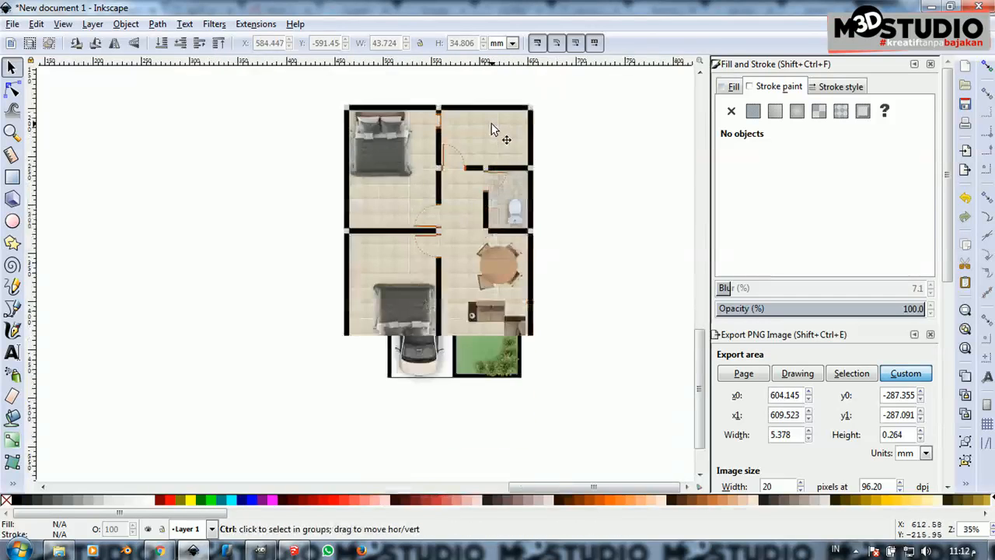
pyautogui.keyDown('ctrl'); pyautogui.scroll(-1, 483, 161); pyautogui.keyUp('ctrl')
pyautogui.keyDown('ctrl'); pyautogui.scroll(-1, 476, 158); pyautogui.keyUp('ctrl')
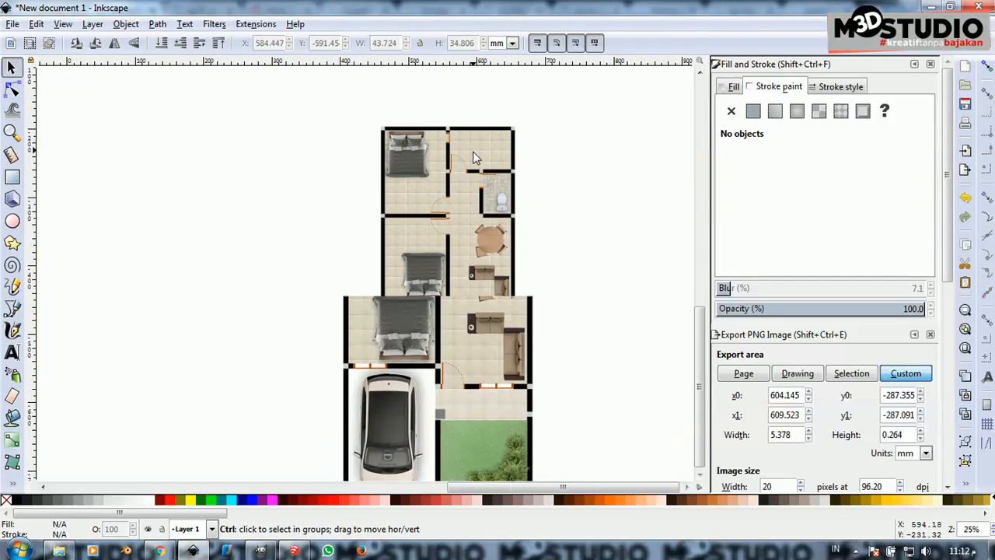
# Switch to Chrome and go through the open image pages to the bed top-view page
pyautogui.click(159, 550)
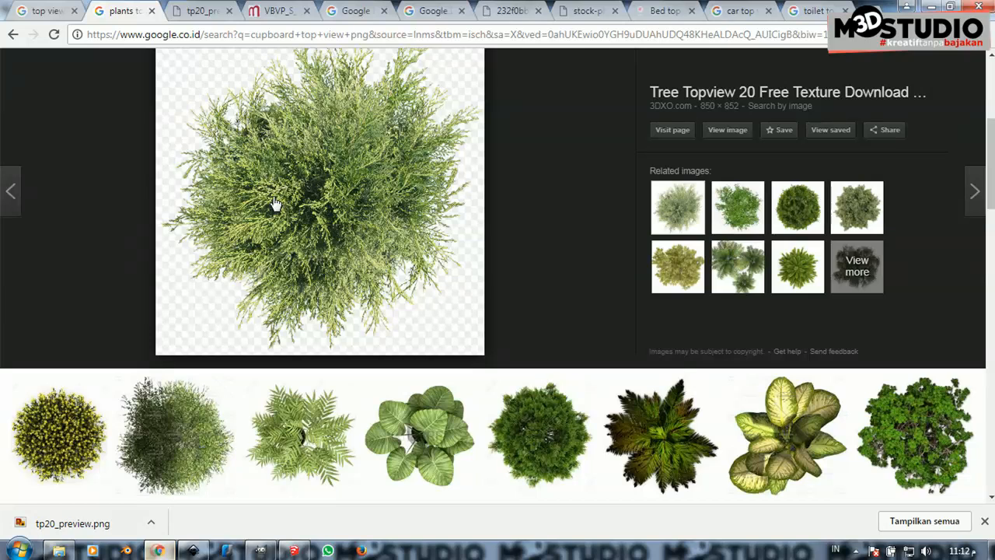
pyautogui.click(196, 11)
pyautogui.click(276, 11)
pyautogui.click(355, 11)
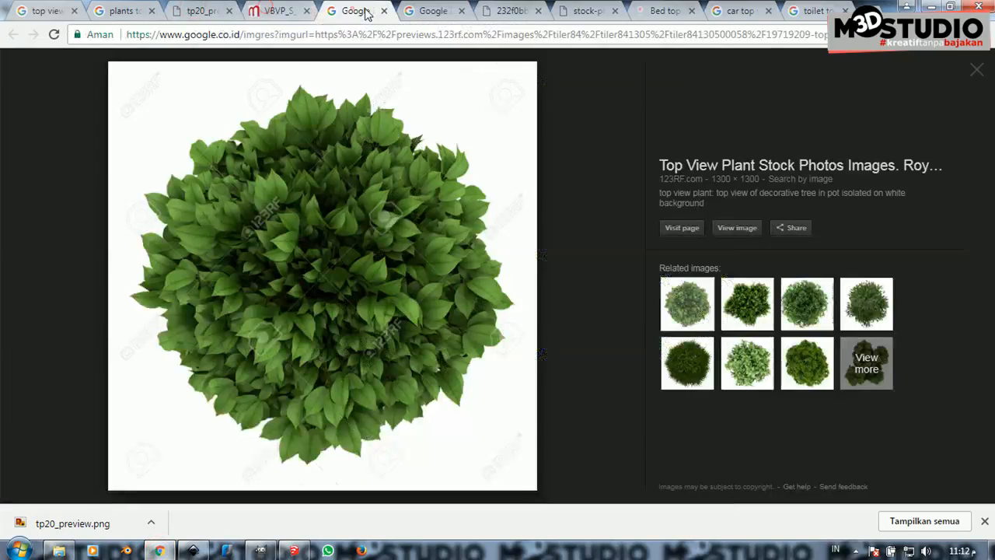
pyautogui.click(433, 11)
pyautogui.click(497, 12)
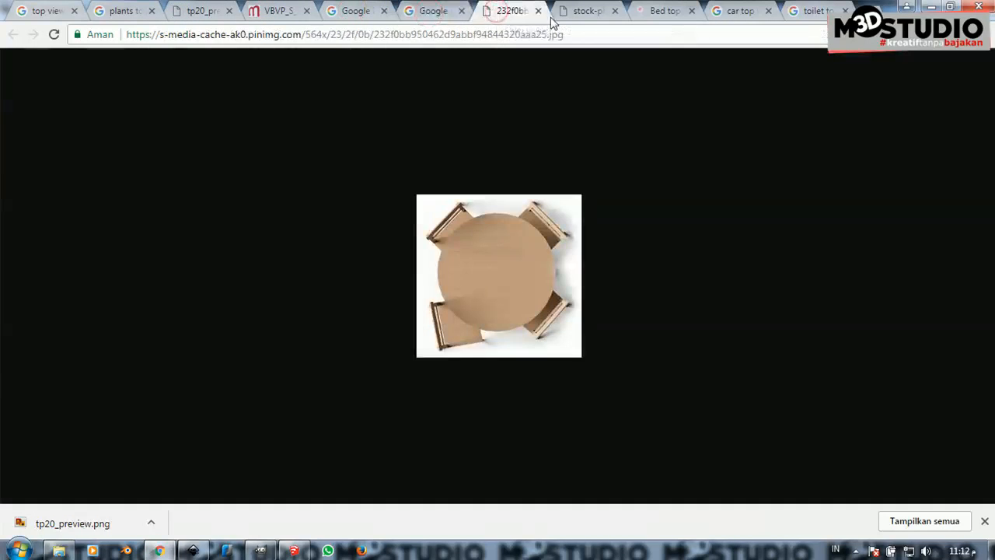
pyautogui.click(584, 13)
pyautogui.click(639, 14)
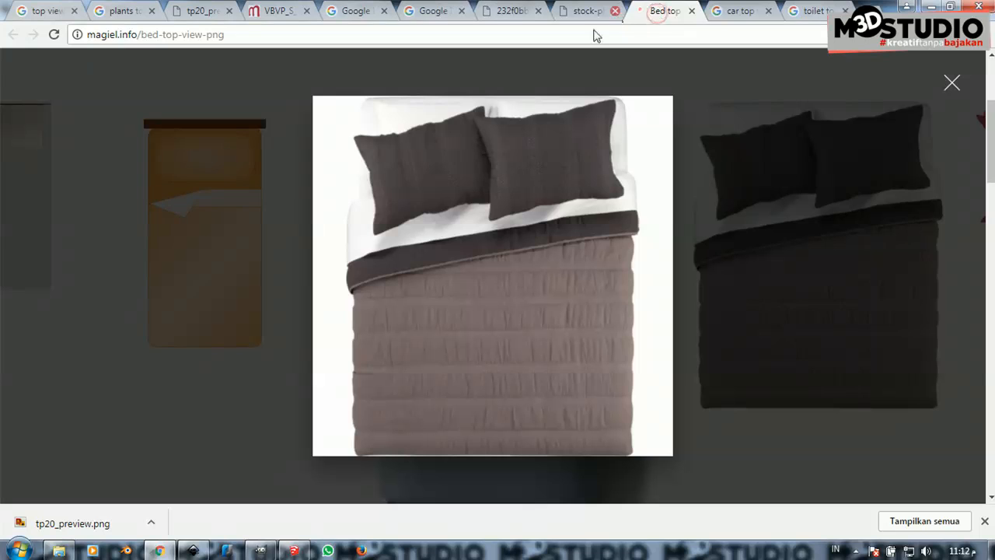
# Search Google Images for "kitchen top view" in place of the bed page
pyautogui.click(591, 35)
pyautogui.write('kitchen')
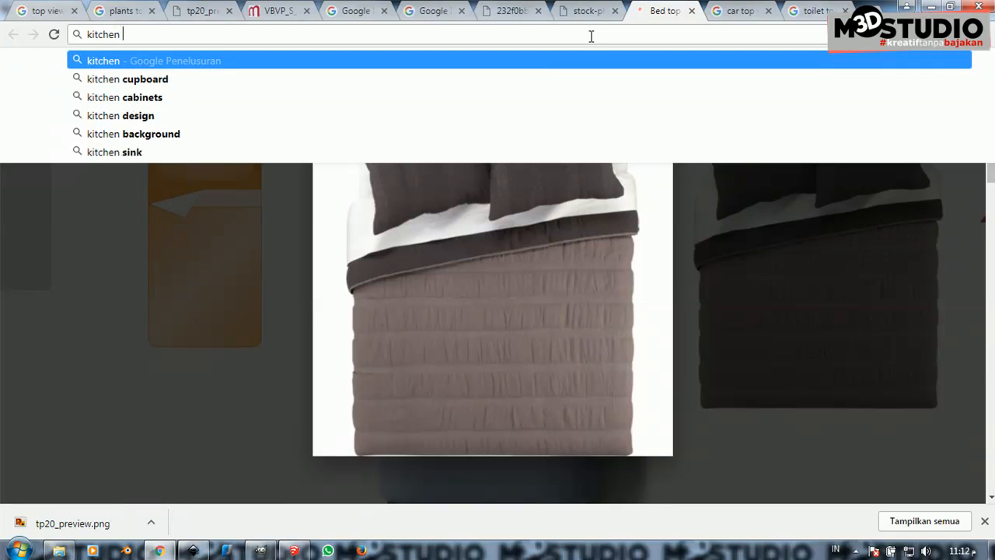
pyautogui.write(' top ')
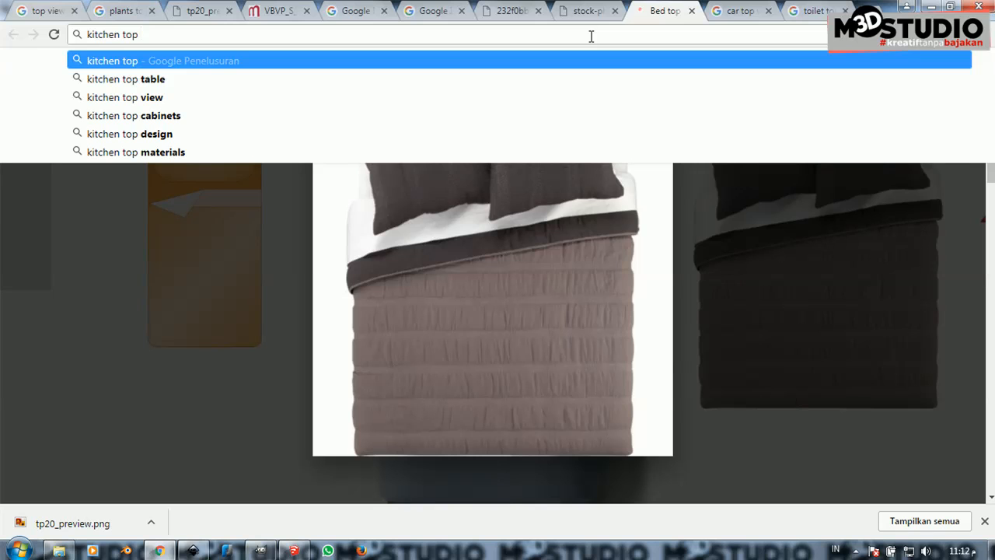
pyautogui.write('vie')
pyautogui.press('Return')
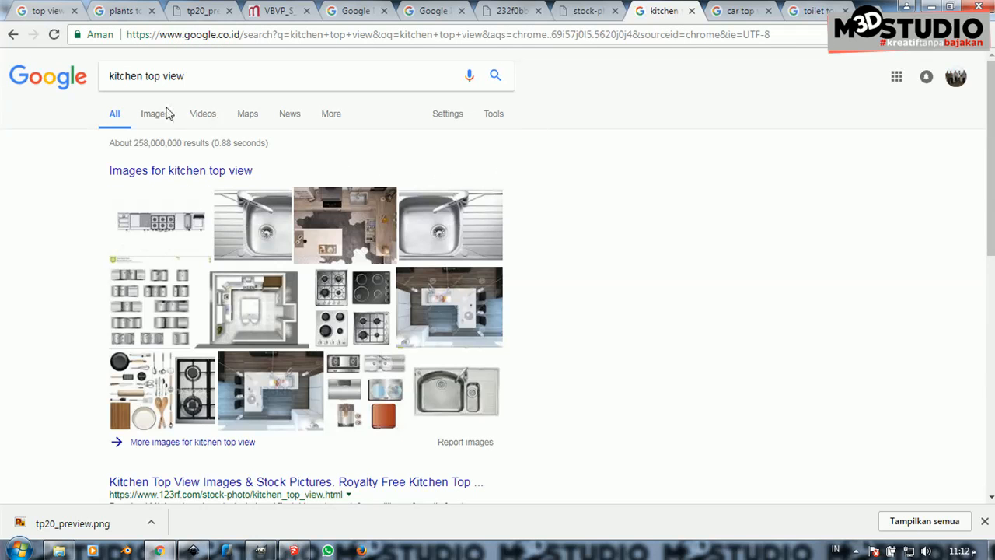
pyautogui.click(156, 114)
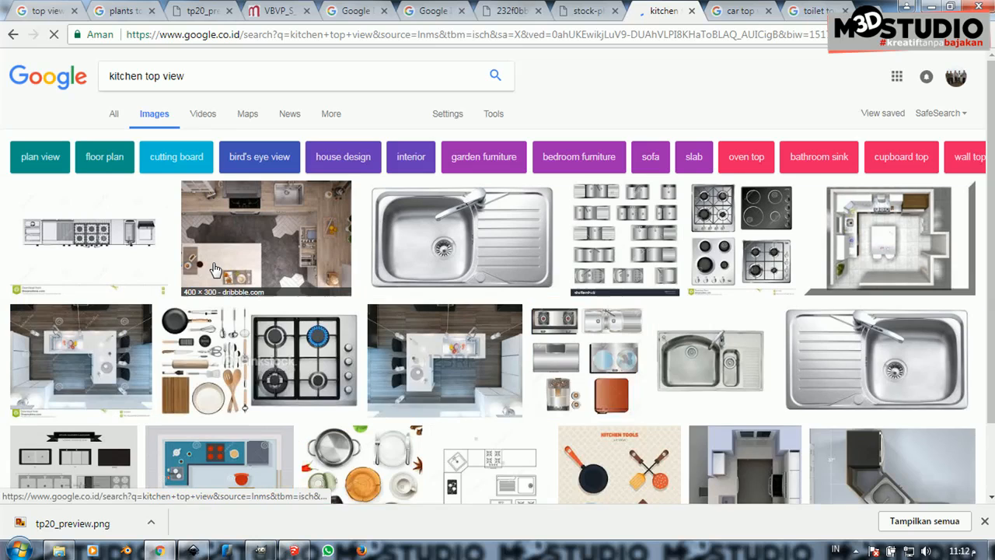
# Preview the kitchen equipment image and browse the kitchen top-view results for suitable counter, stove or sink pictures
pyautogui.click(106, 235)
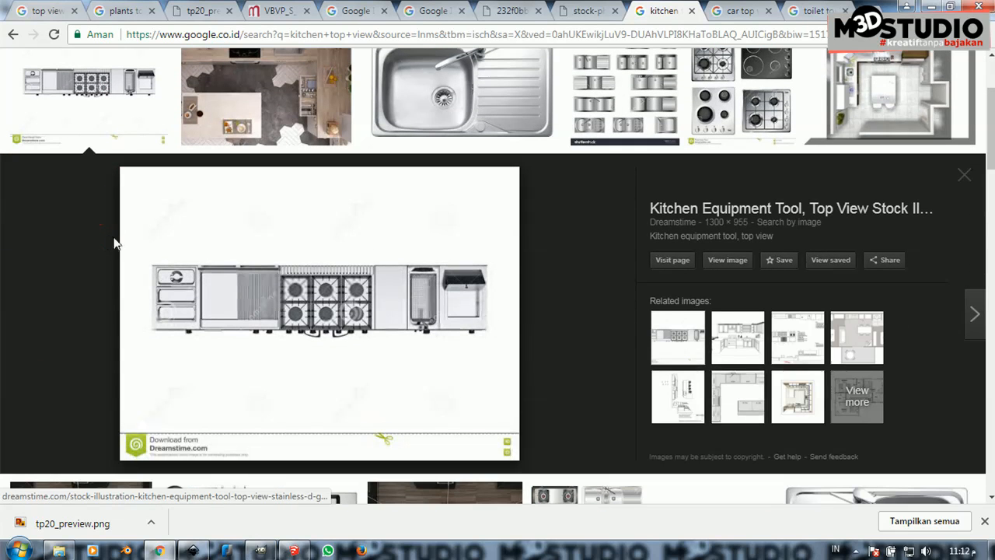
pyautogui.scroll(-4, 436, 311)
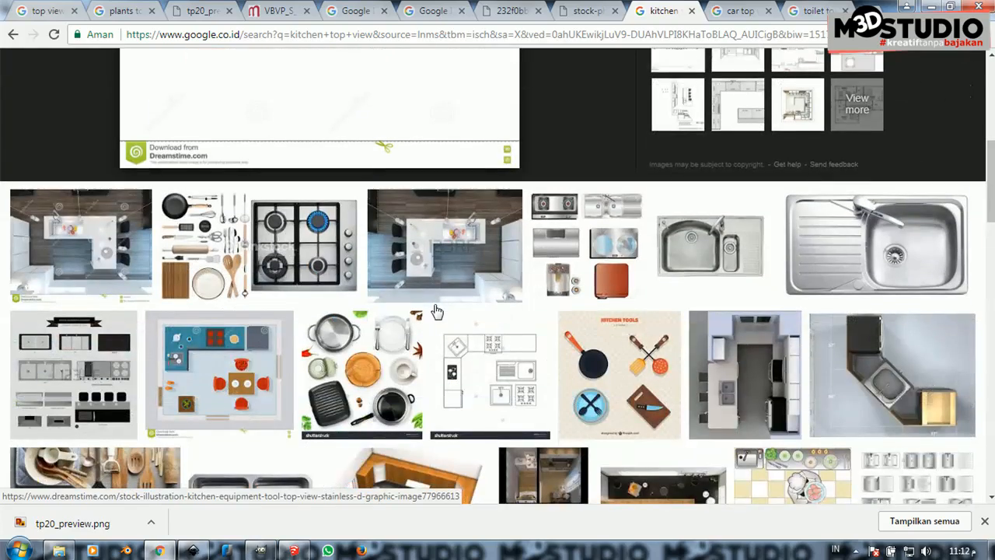
pyautogui.scroll(-5, 436, 311)
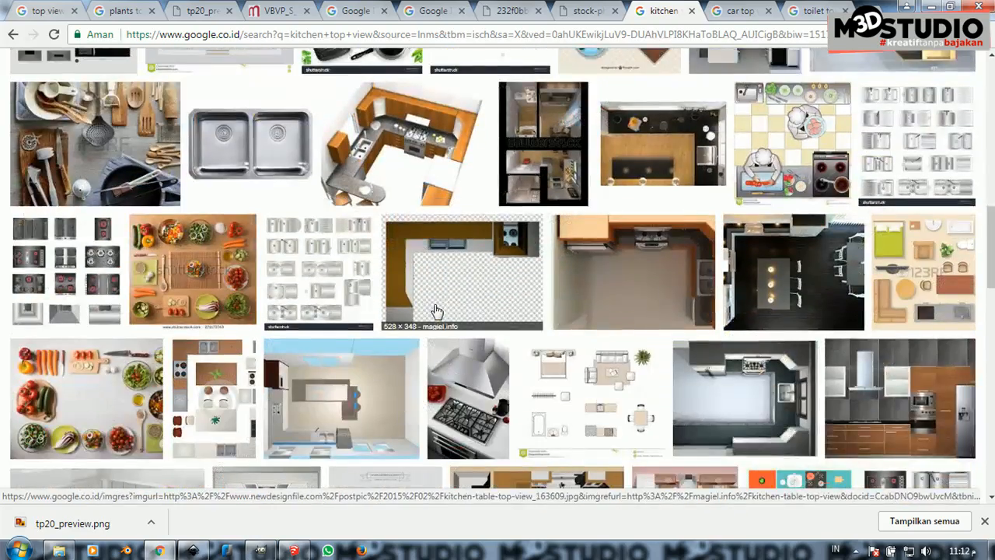
pyautogui.scroll(-8, 436, 311)
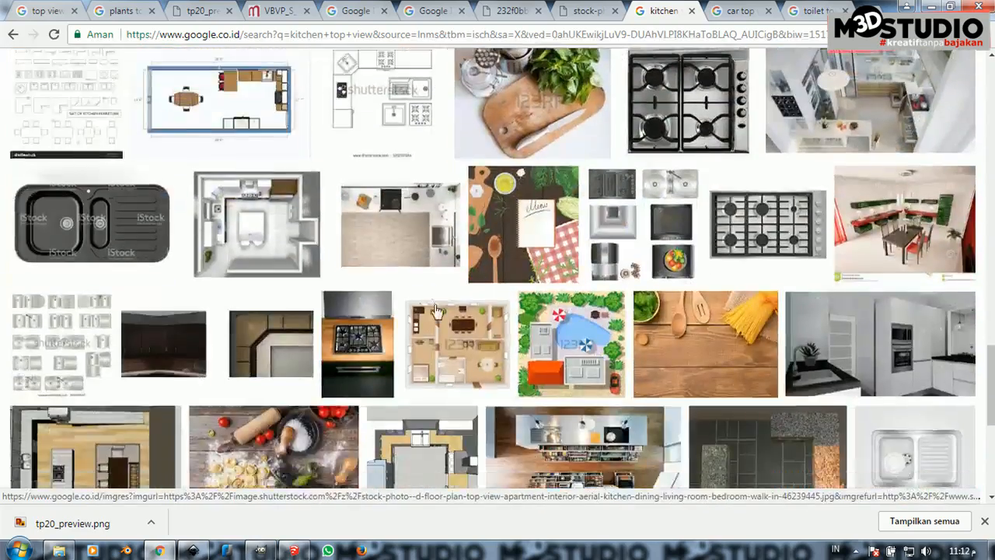
pyautogui.scroll(-4, 436, 311)
pyautogui.scroll(-1, 436, 309)
pyautogui.scroll(-2, 437, 309)
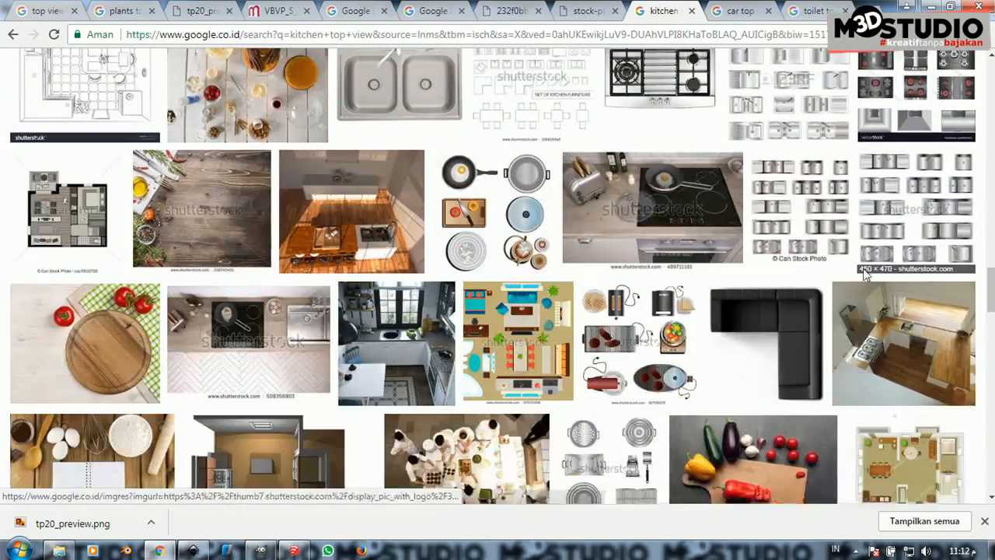
pyautogui.scroll(-3, 400, 401)
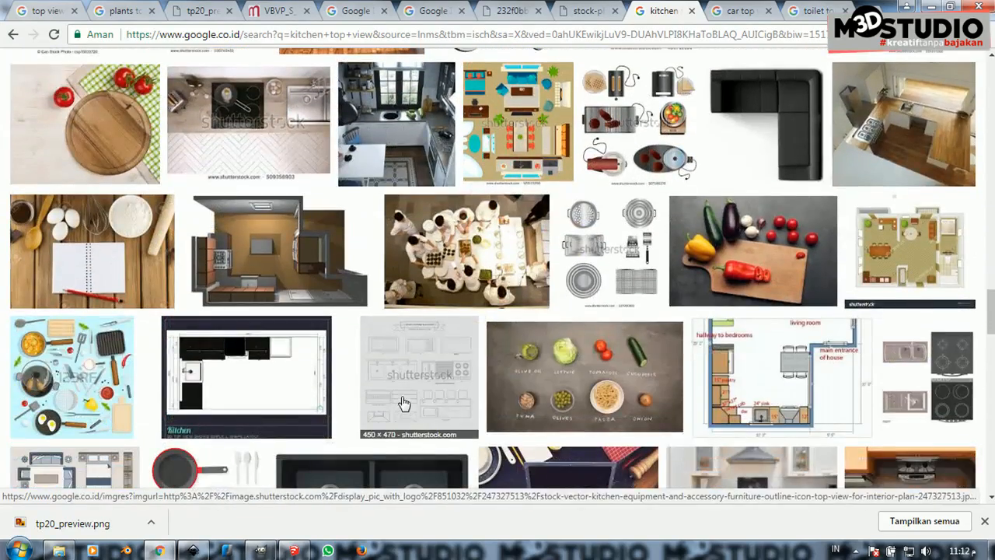
pyautogui.scroll(-2, 405, 401)
pyautogui.scroll(-15, 405, 398)
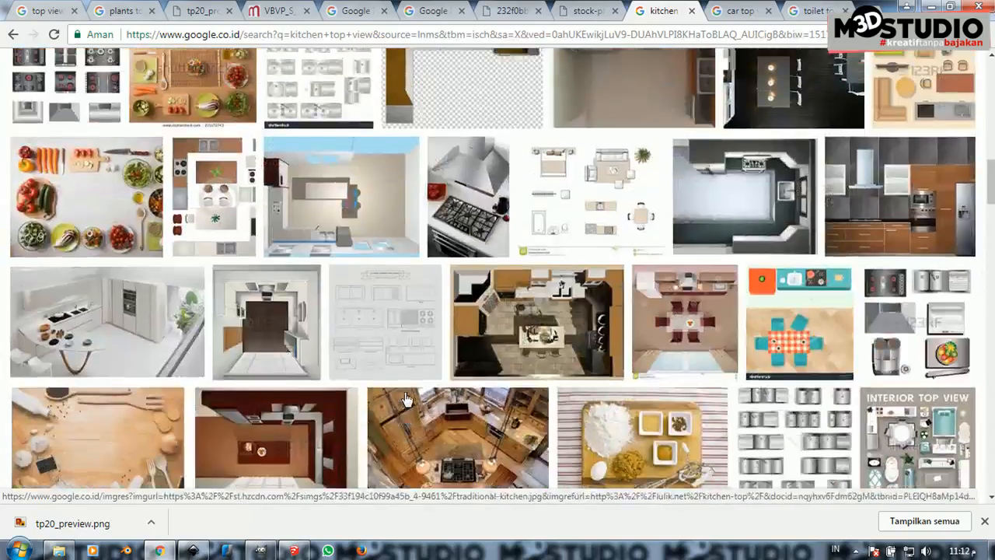
pyautogui.scroll(3, 409, 397)
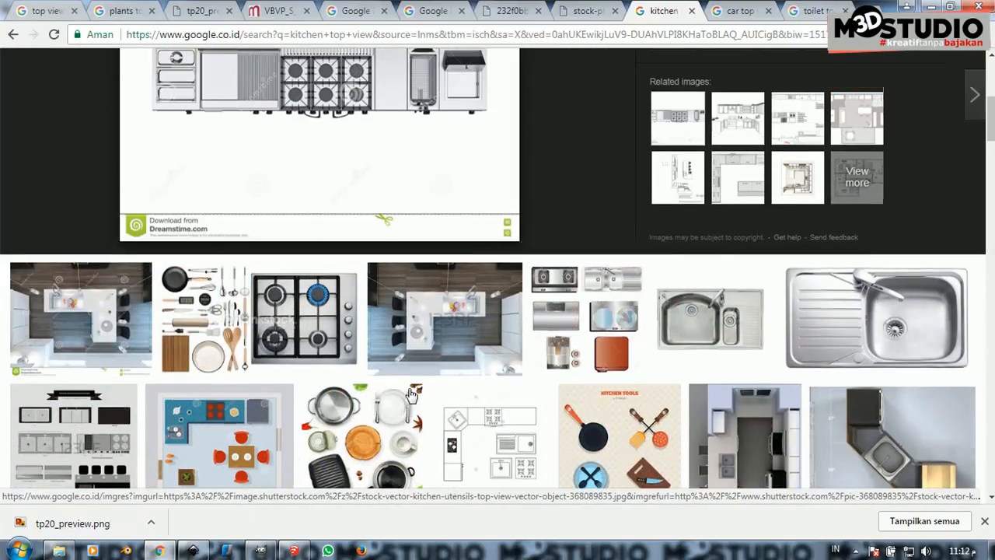
pyautogui.scroll(5, 411, 395)
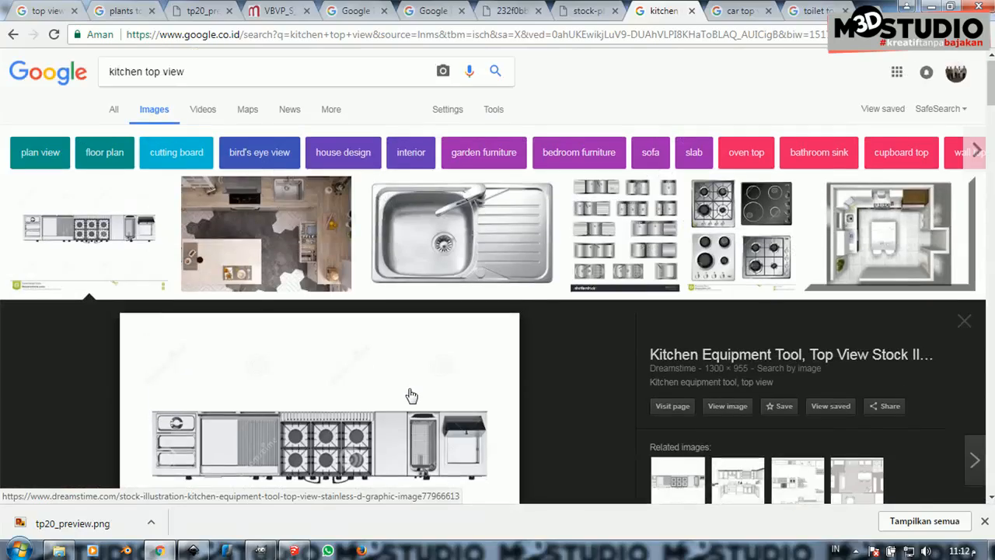
pyautogui.scroll(-2, 393, 380)
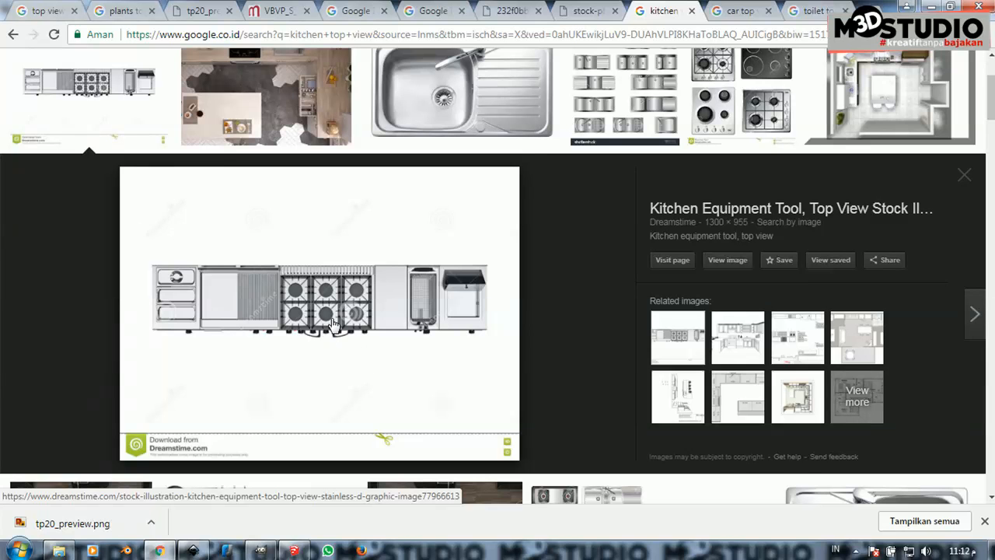
pyautogui.scroll(1, 469, 267)
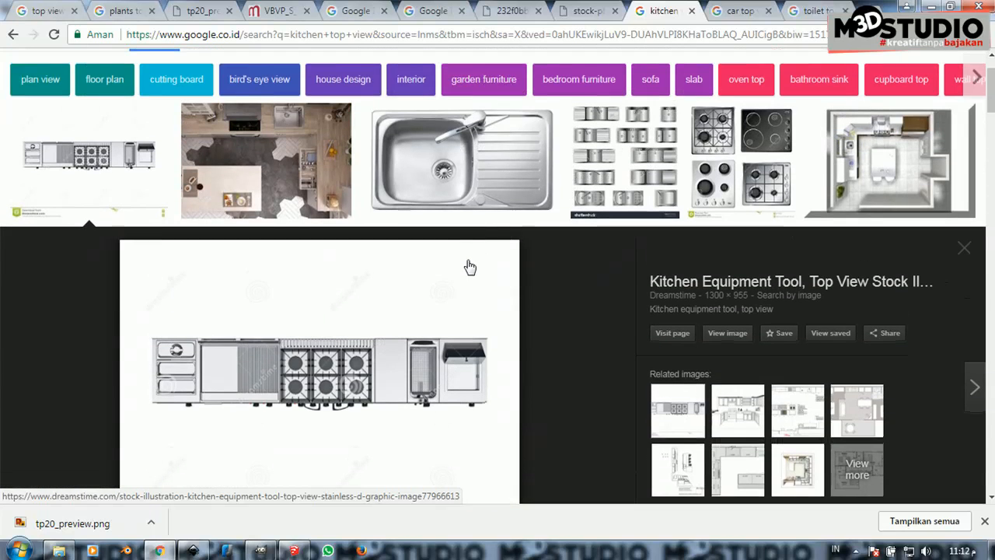
# Open the preview of the stainless-steel sink with drainboard and copy the image to the clipboard
pyautogui.click(480, 165)
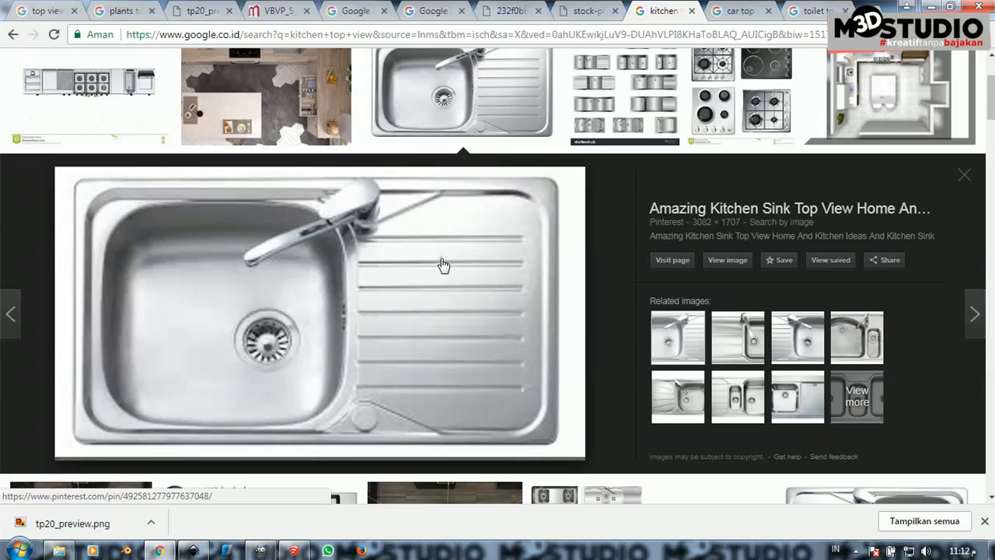
pyautogui.rightClick(441, 260)
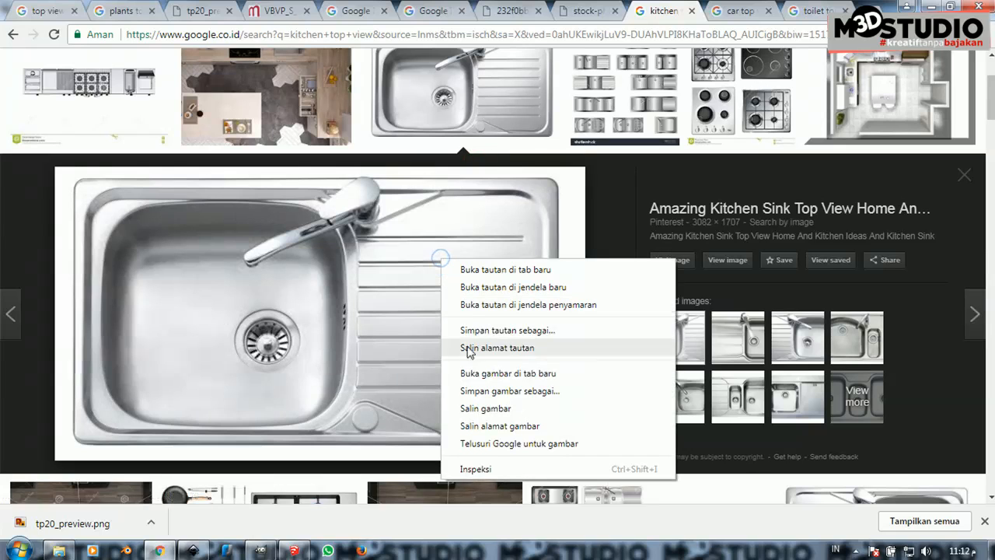
pyautogui.click(482, 407)
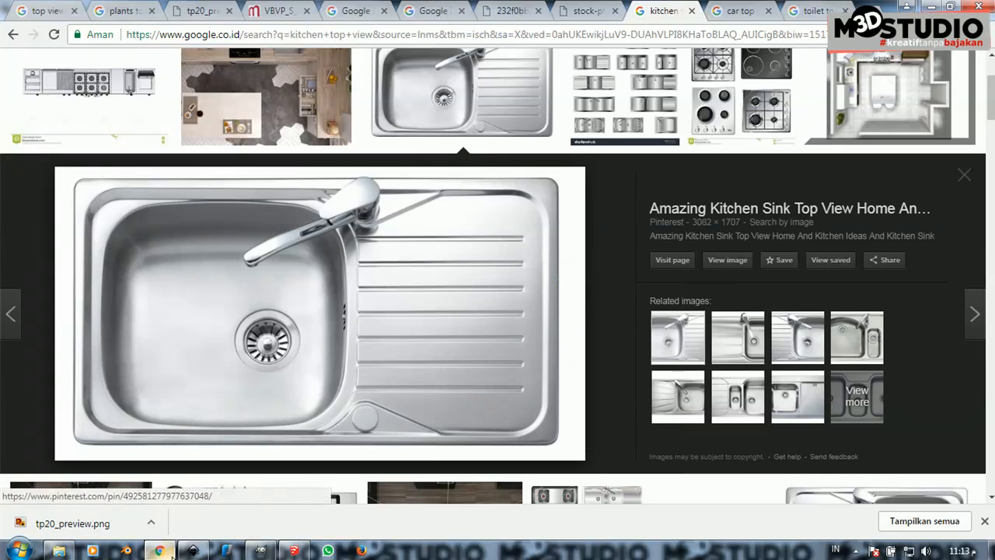
# Switch to Inkscape and paste the copied stainless-steel sink image into the floor plan drawing
pyautogui.click(192, 552)
pyautogui.rightClick(564, 268)
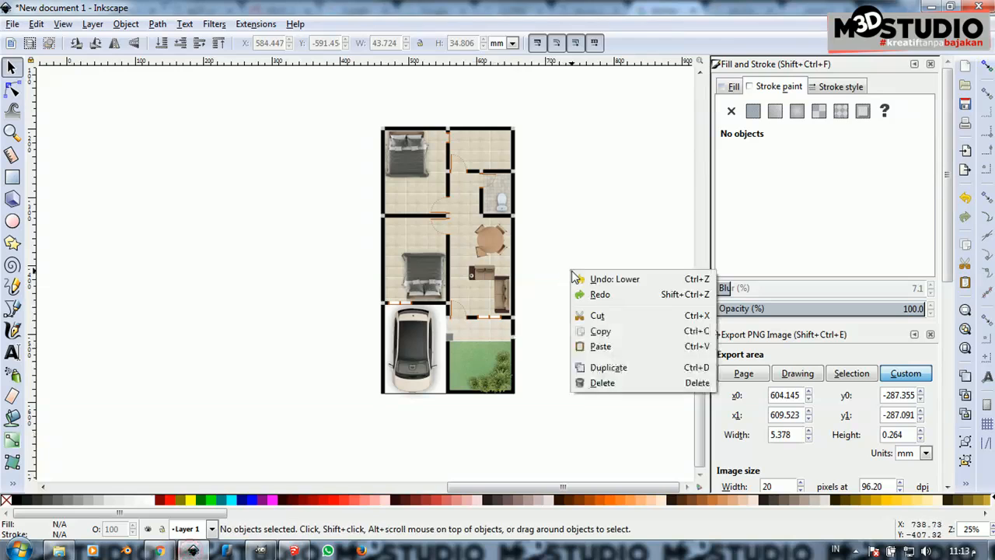
pyautogui.click(603, 347)
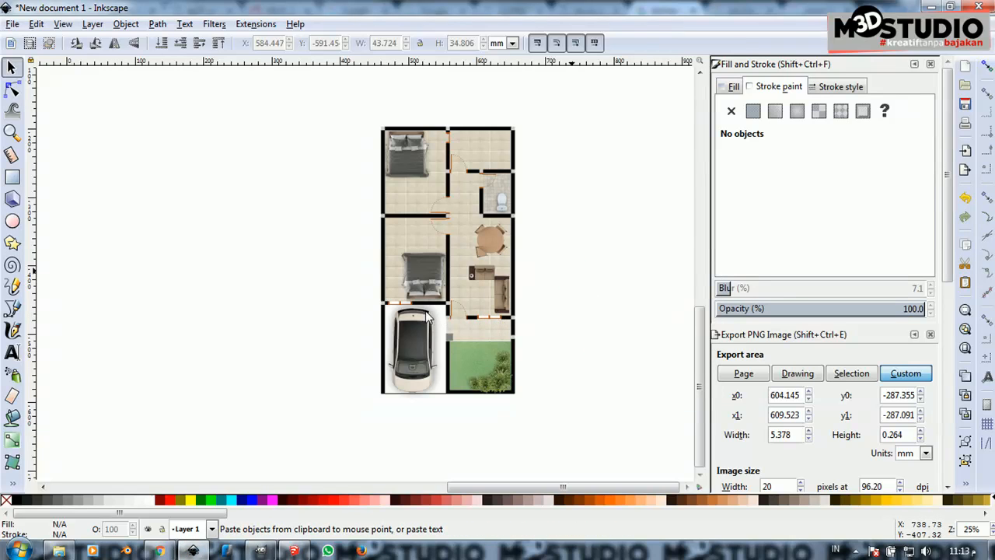
pyautogui.hotkey('ctrl', 'v')
pyautogui.press('-')
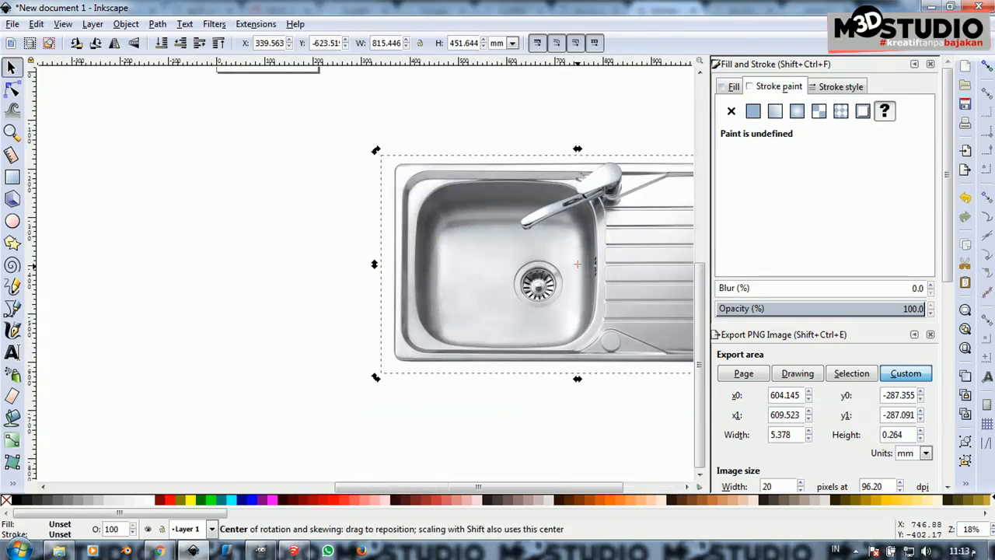
# Scale the sink image down proportionally to about 42 mm wide and place it in the upper-right kitchen room
pyautogui.moveTo(375, 150); pyautogui.dragTo(549, 286)
pyautogui.moveTo(645, 327); pyautogui.dragTo(466, 181)
pyautogui.scroll(3, 537, 189)
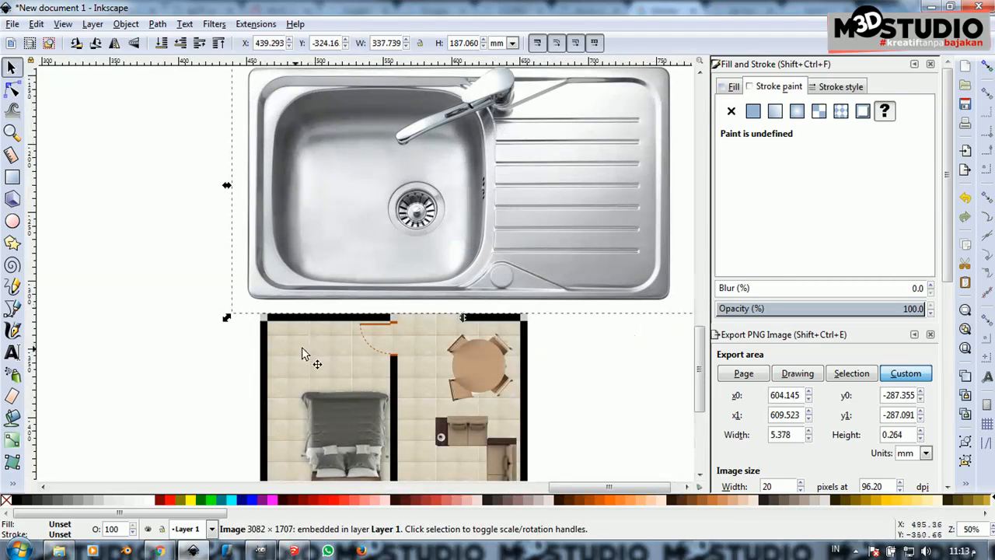
pyautogui.moveTo(225, 323); pyautogui.dragTo(428, 222)
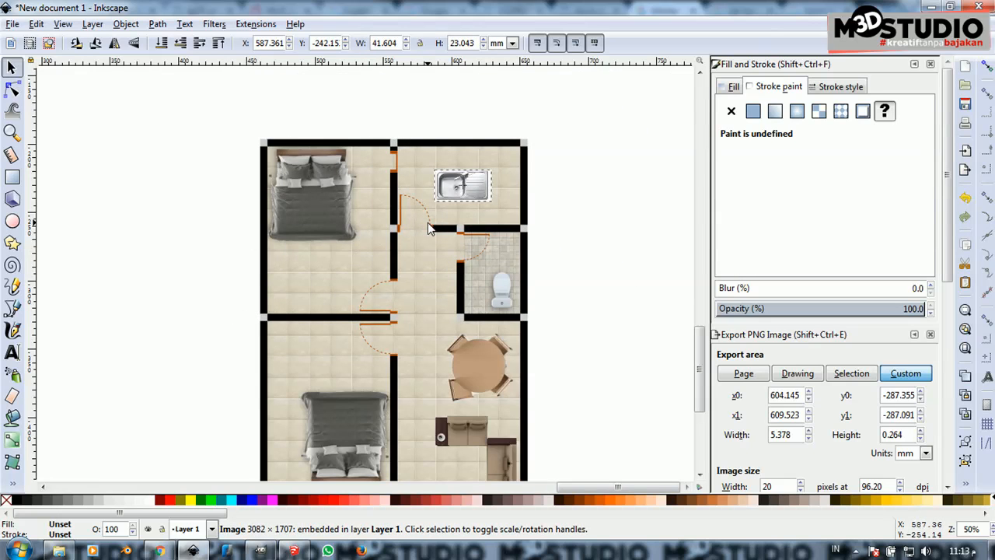
# Shrink the sink to about 29 mm wide and position it in the kitchen corner beside the wall shared with the bathroom
pyautogui.scroll(3, 485, 191)
pyautogui.moveTo(471, 187); pyautogui.dragTo(537, 251)
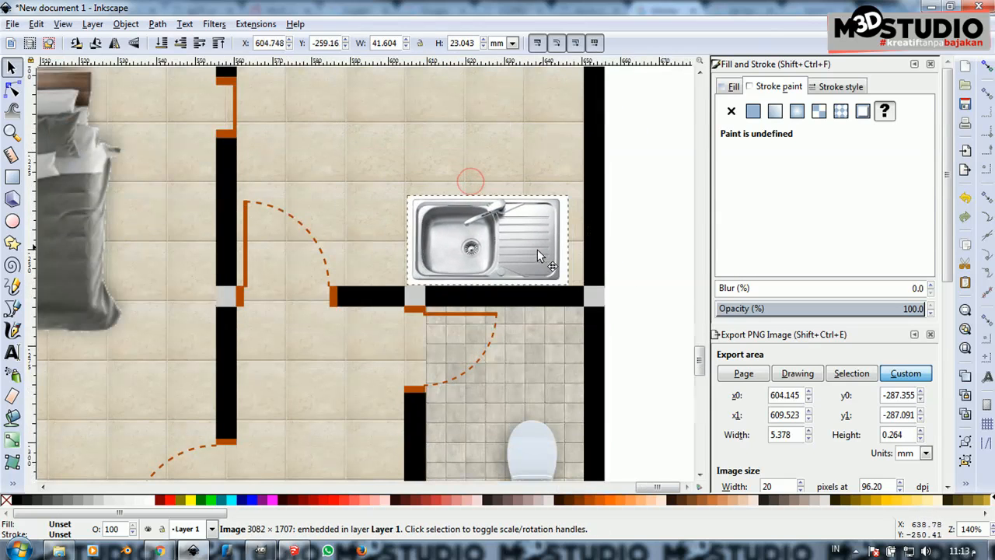
pyautogui.moveTo(570, 192); pyautogui.dragTo(521, 220)
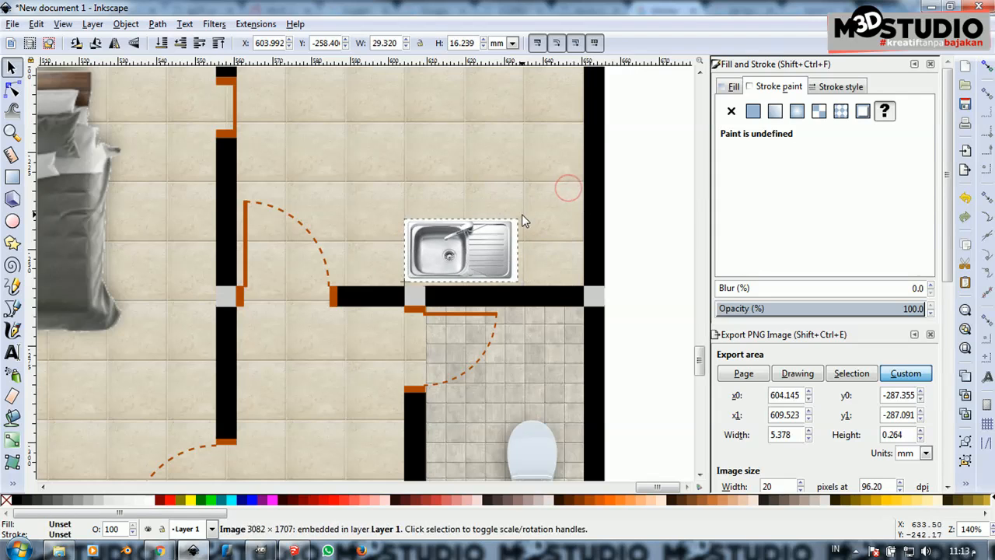
pyautogui.moveTo(486, 252); pyautogui.dragTo(547, 247)
# Turn on snapping and draw a counter rectangle about 64 by 21 mm over the sink, along the kitchen's lower wall
pyautogui.click(12, 177)
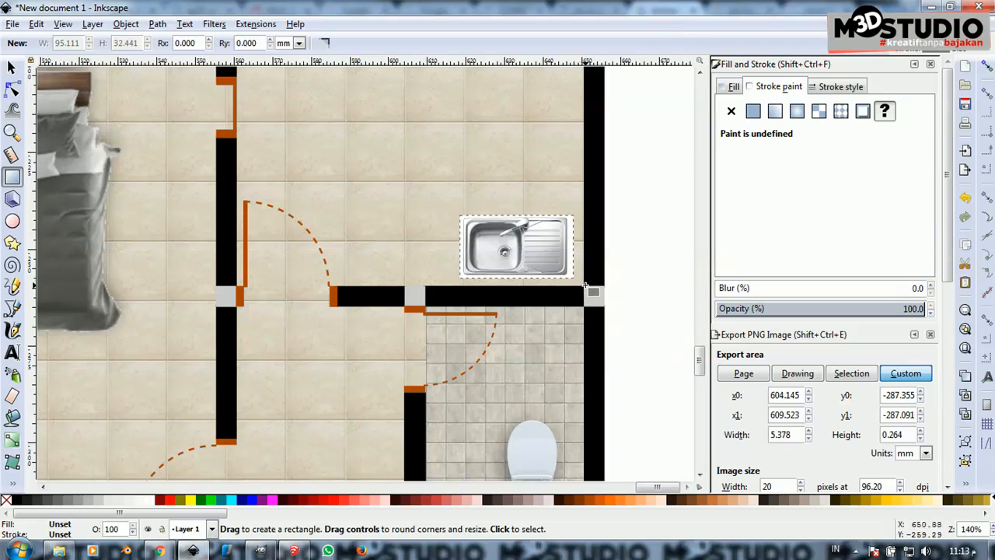
pyautogui.click(987, 66)
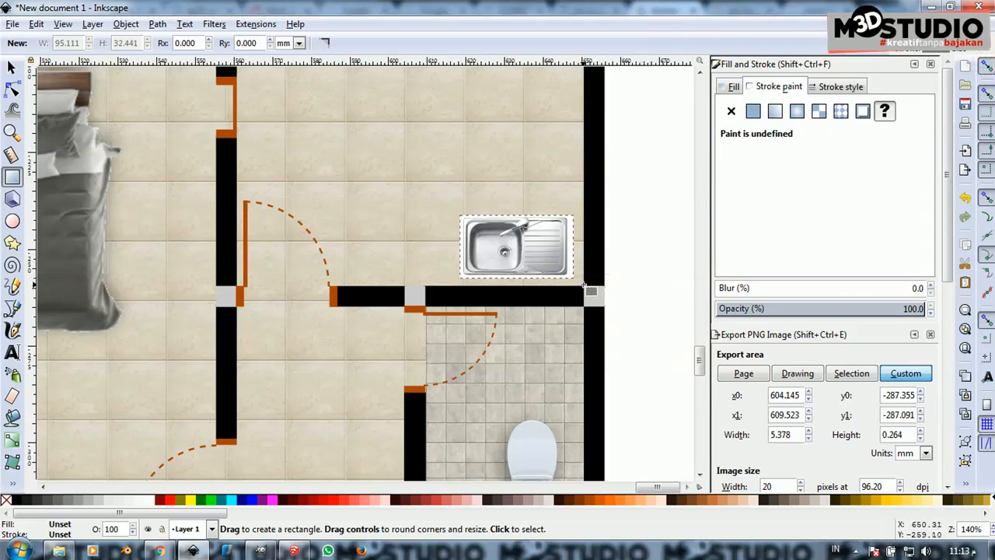
pyautogui.moveTo(584, 285)
pyautogui.mouseDown()
pyautogui.moveTo(361, 243)
pyautogui.moveTo(325, 212)
pyautogui.moveTo(338, 207)
pyautogui.mouseUp()
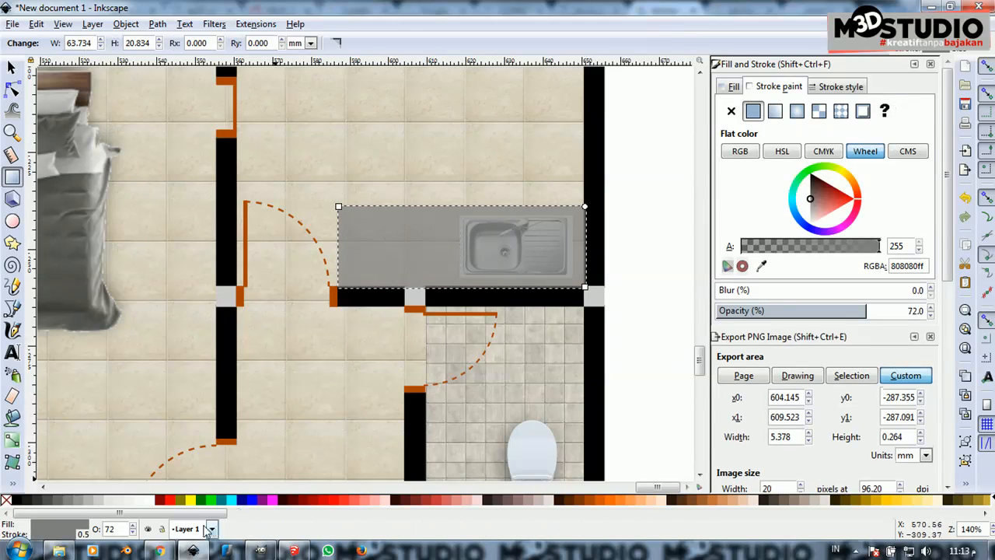
# Make the counter rectangle white, without stroke and at 100% opacity, and lower it behind the sink image
pyautogui.click(150, 500)
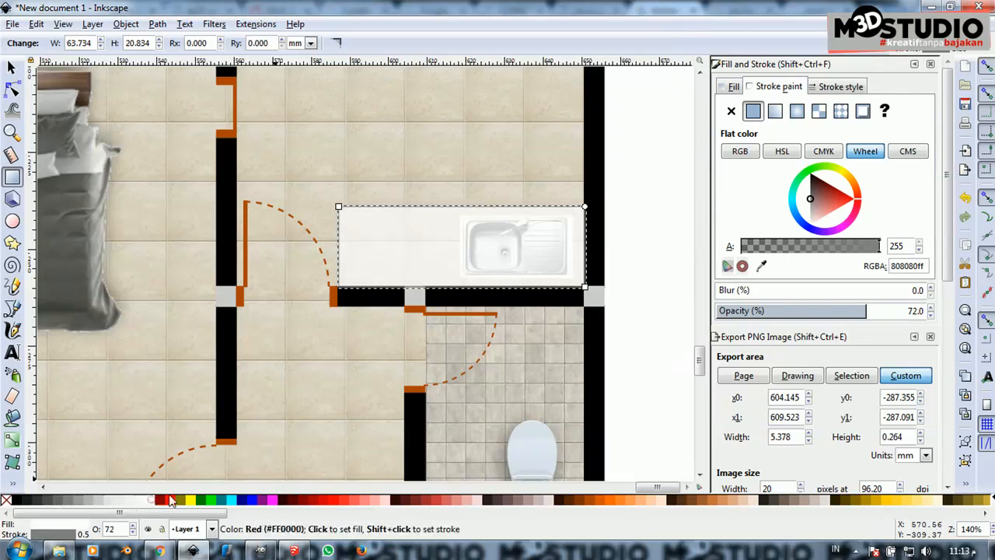
pyautogui.click(731, 110)
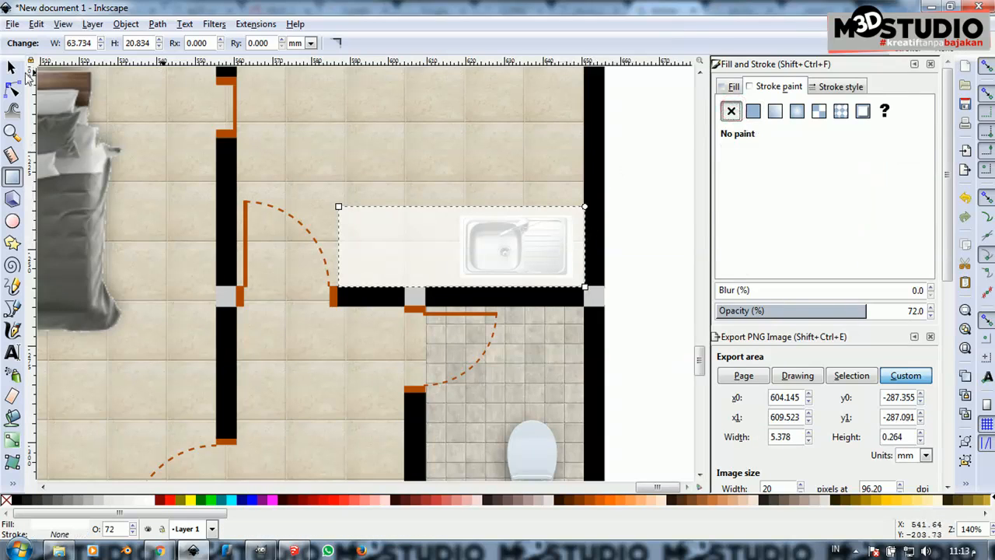
pyautogui.click(12, 68)
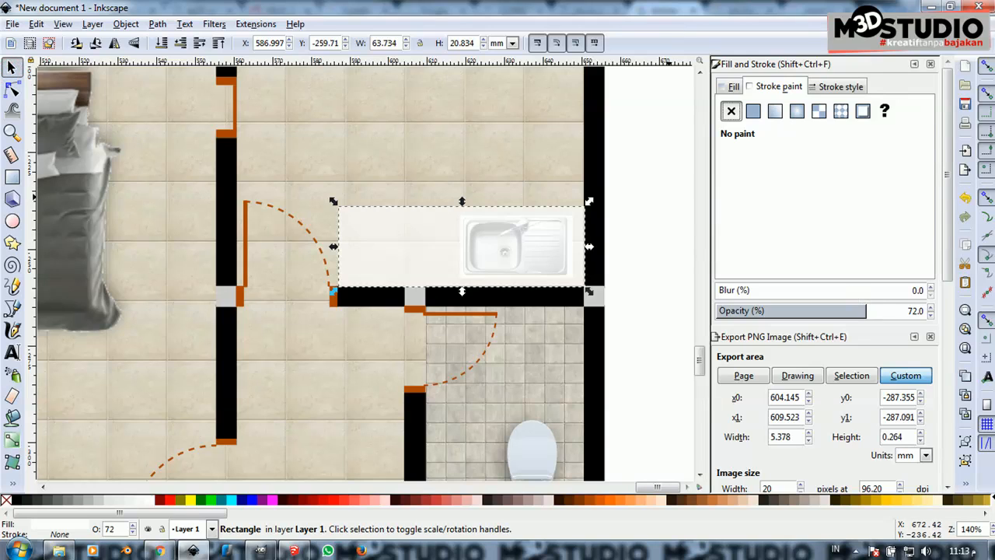
pyautogui.moveTo(875, 311); pyautogui.dragTo(965, 311)
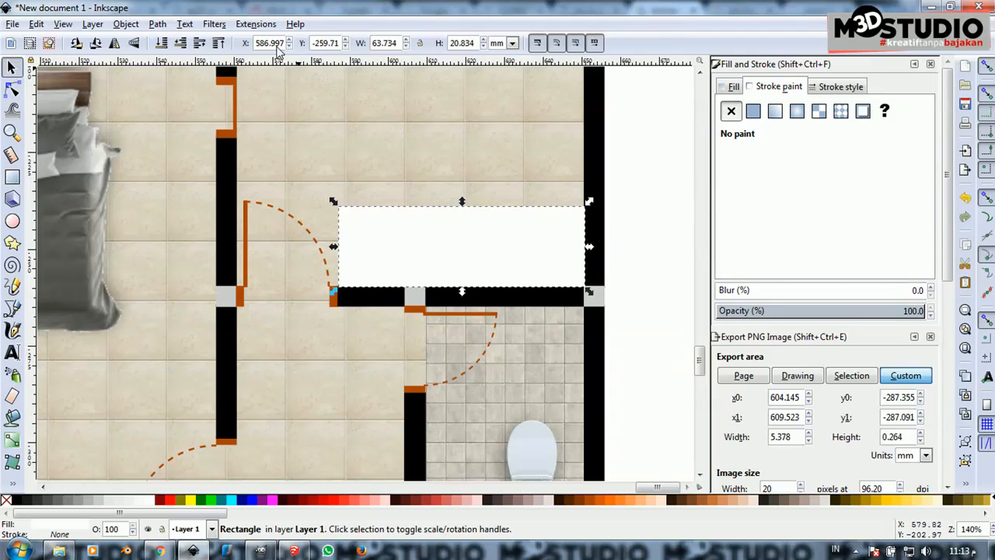
pyautogui.click(180, 44)
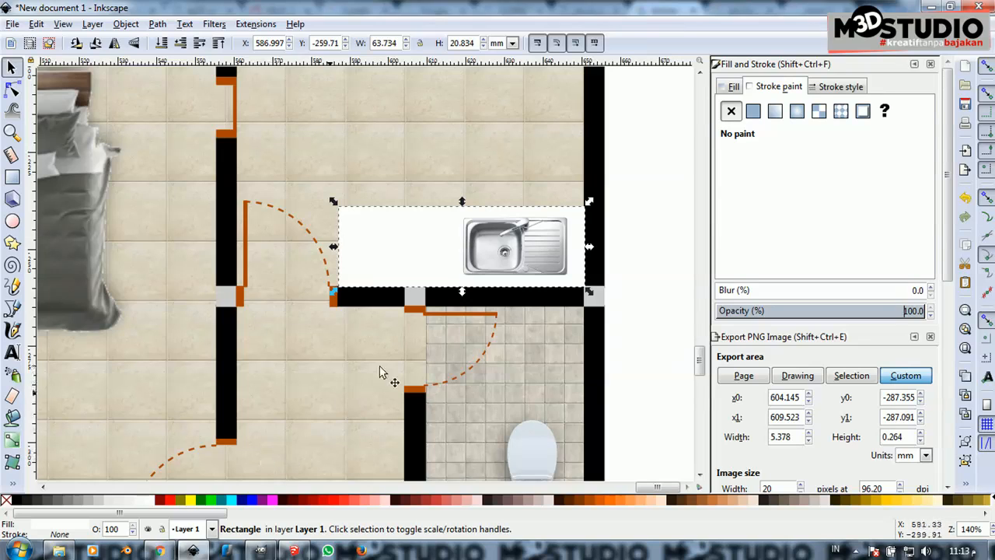
# Try a 20% Gray fill on the kitchen counter rectangle
pyautogui.click(84, 503)
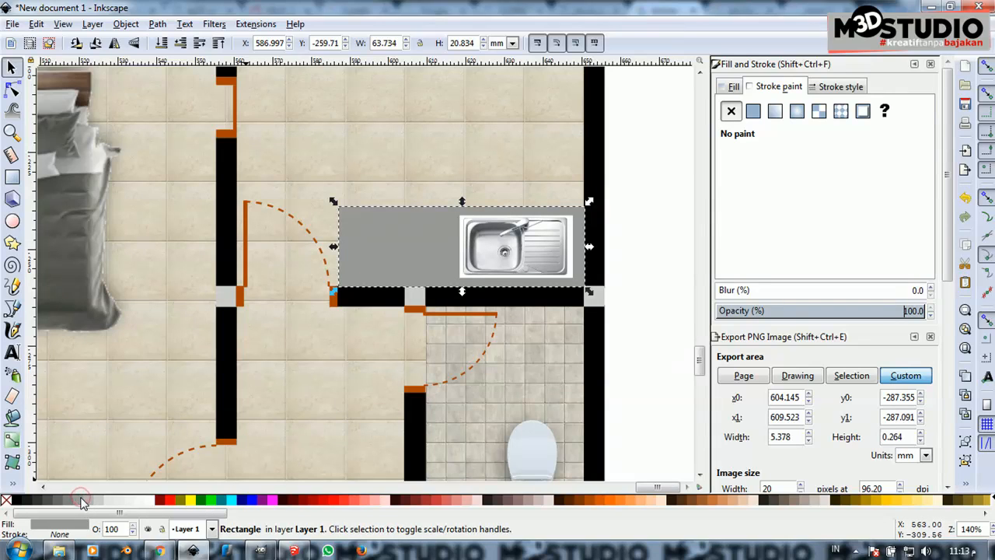
pyautogui.click(98, 502)
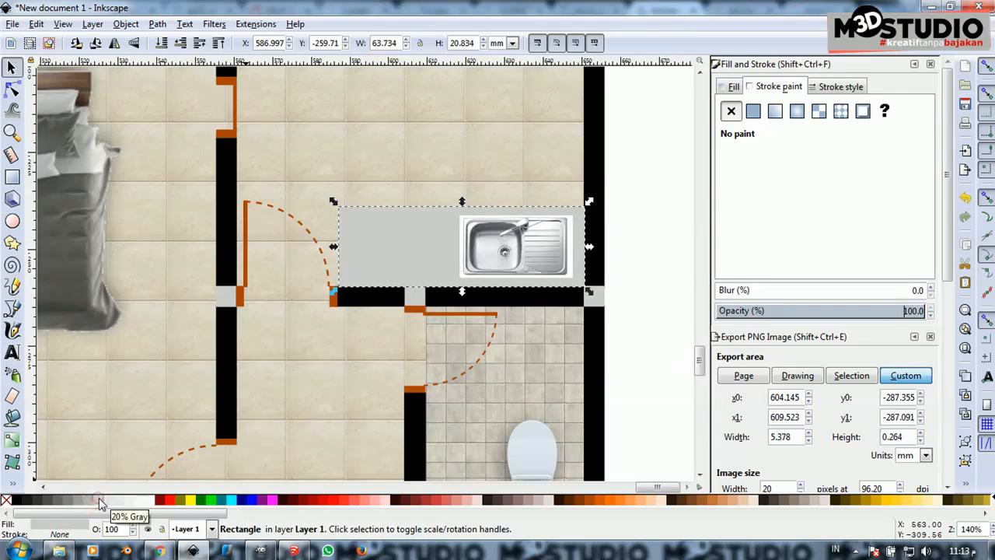
pyautogui.click(650, 314)
pyautogui.scroll(-4, 437, 280)
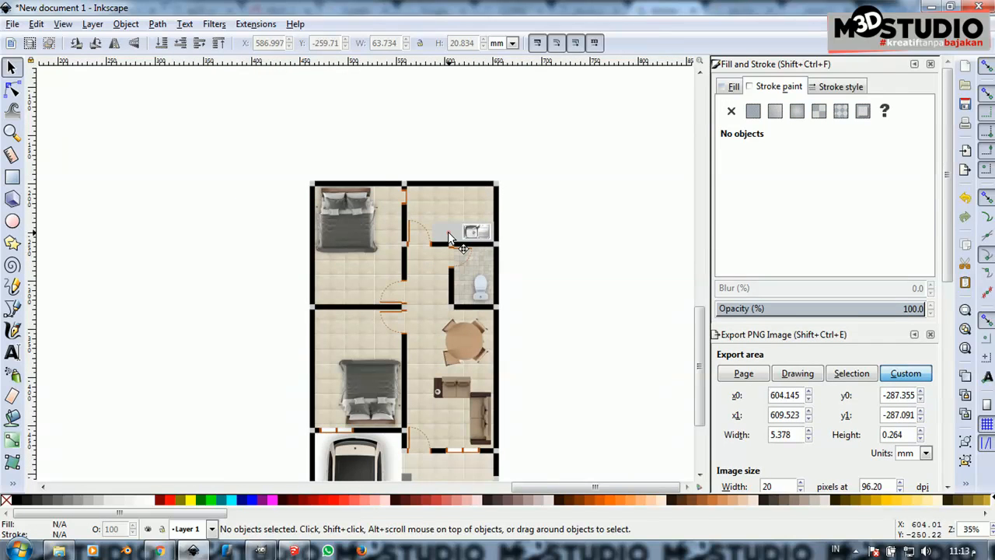
# Change the kitchen counter rectangle's fill to dark gray and check it in the whole floor plan
pyautogui.click(466, 237)
pyautogui.click(59, 504)
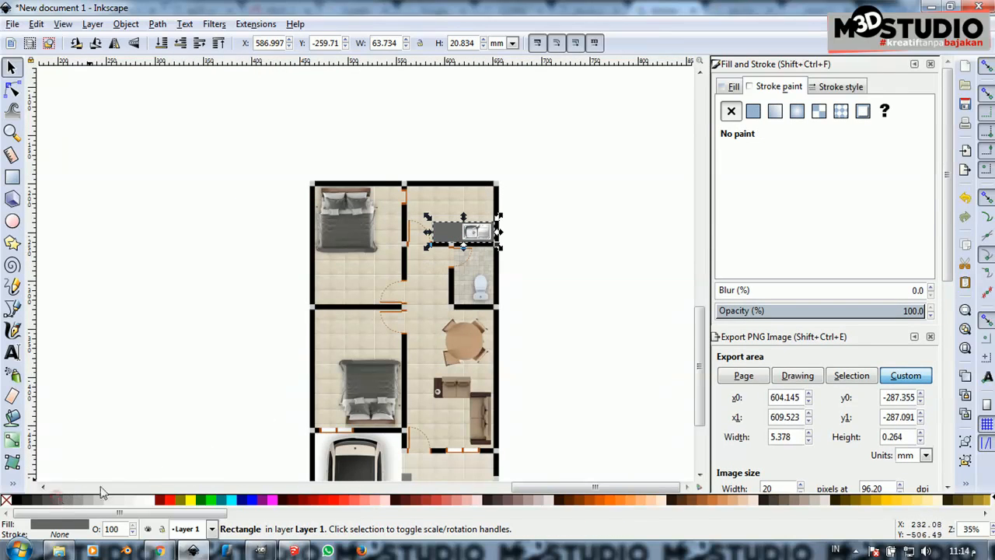
pyautogui.click(566, 314)
pyautogui.press('-')
pyautogui.scroll(1, 399, 298)
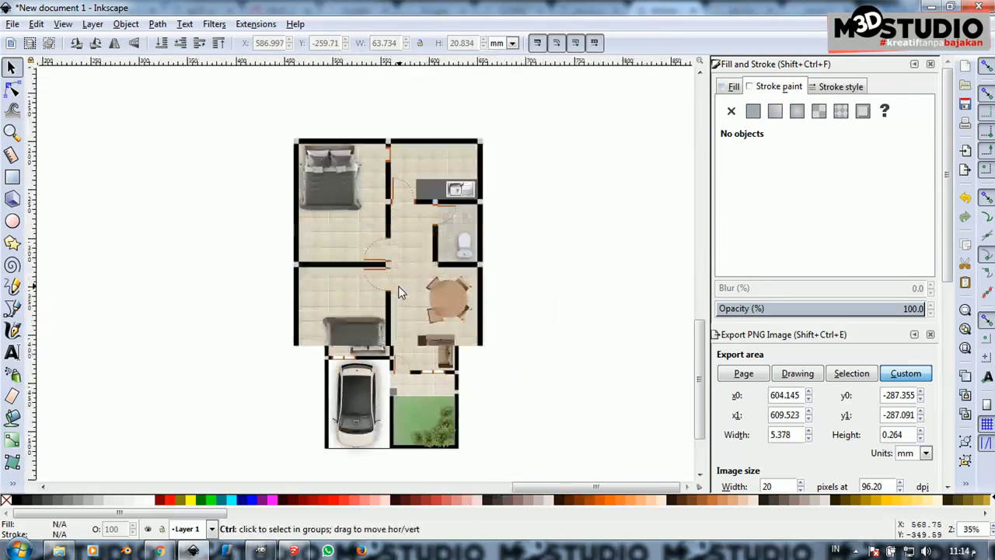
pyautogui.scroll(-1, 401, 256)
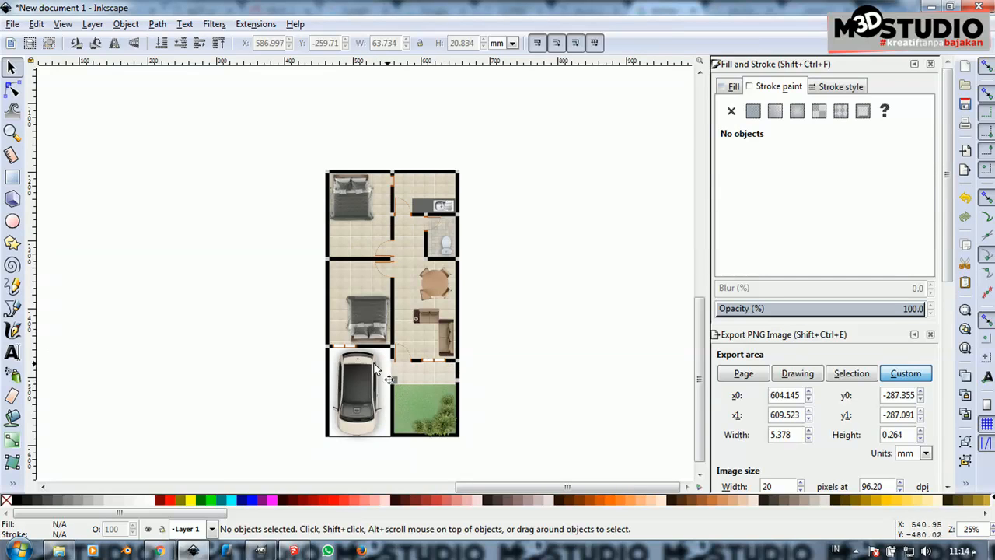
pyautogui.moveTo(520, 446); pyautogui.dragTo(234, 156)
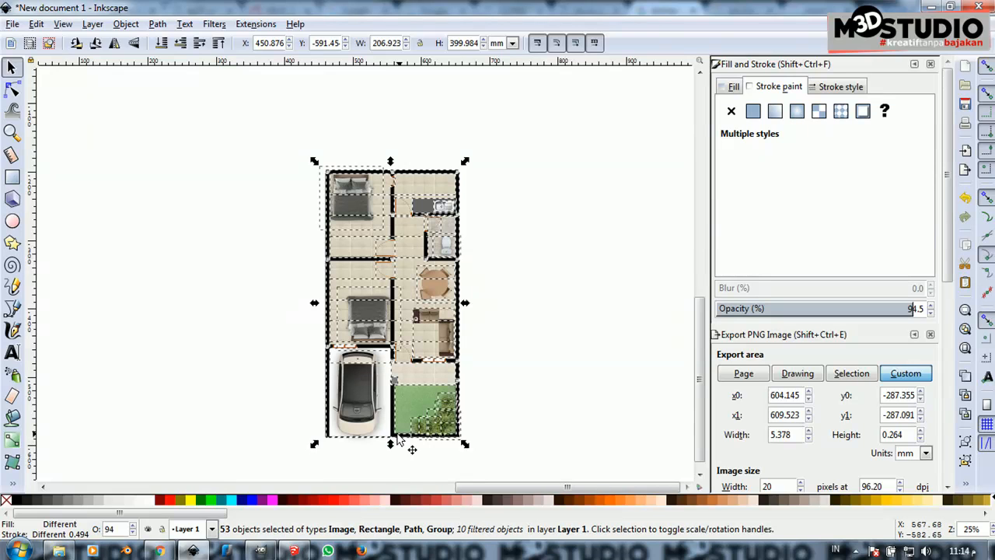
pyautogui.click(534, 362)
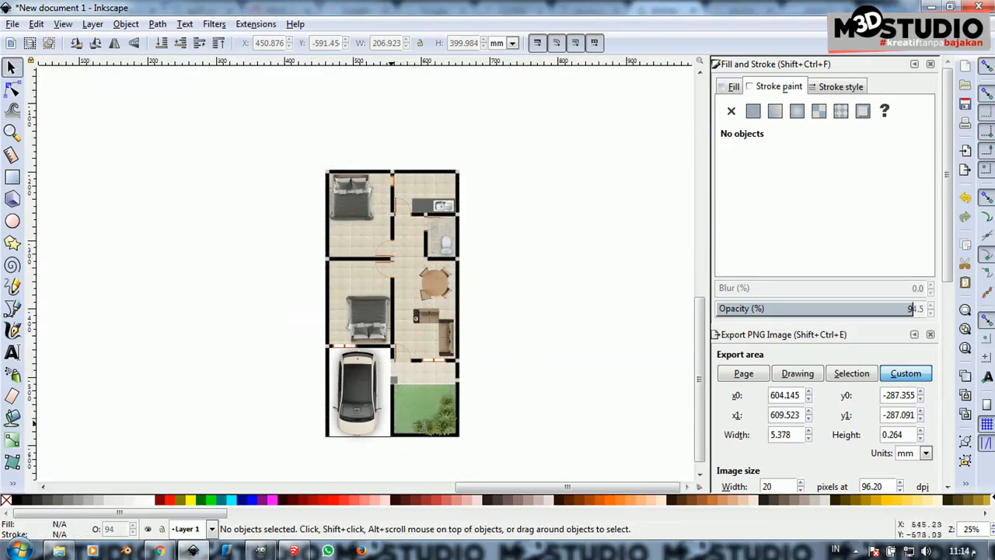
pyautogui.click(856, 550)
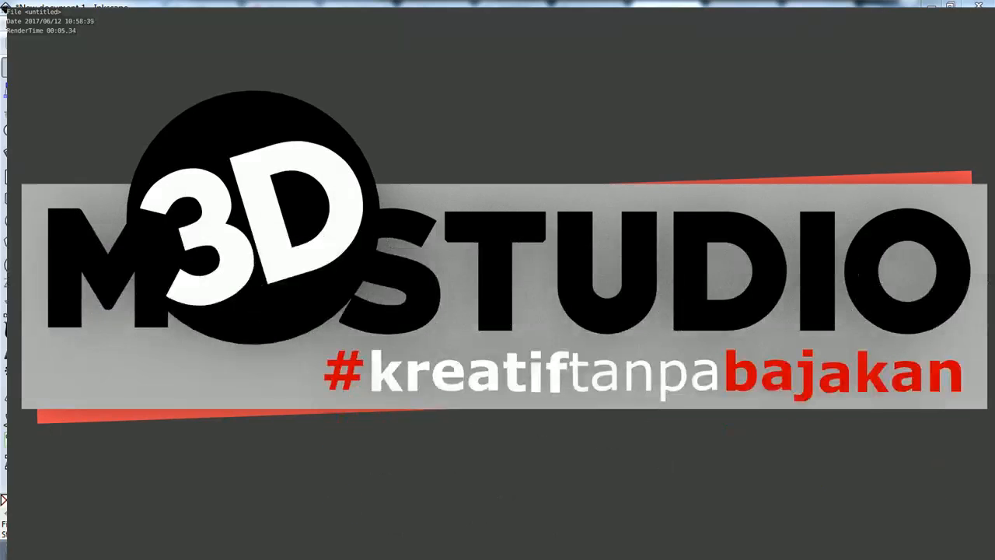